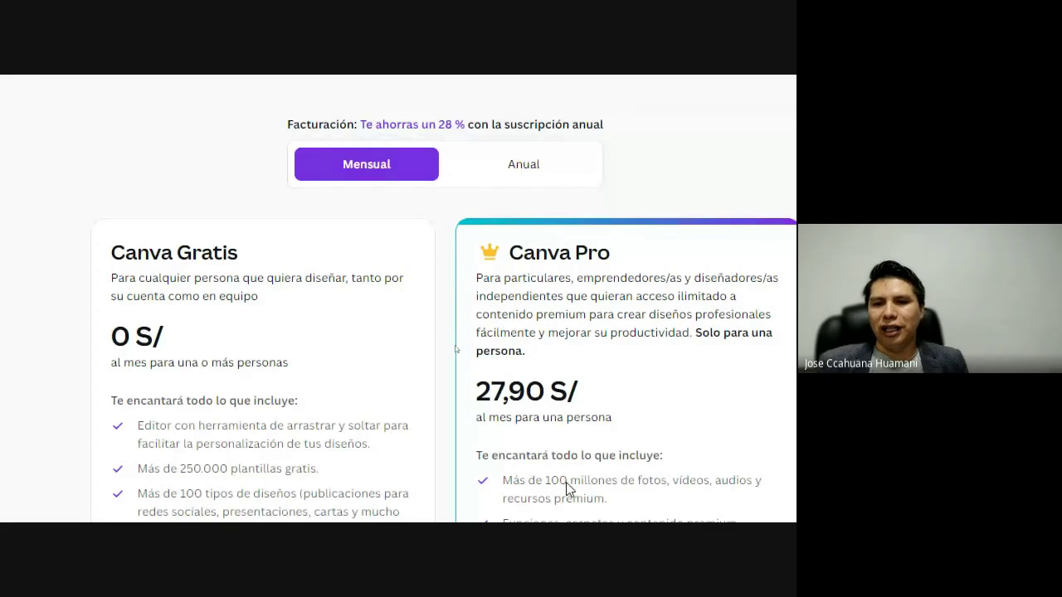
Leave the plan comparison for the Canva home page and open the list of formats for a new design.
scroll(628, 502, down, 1)
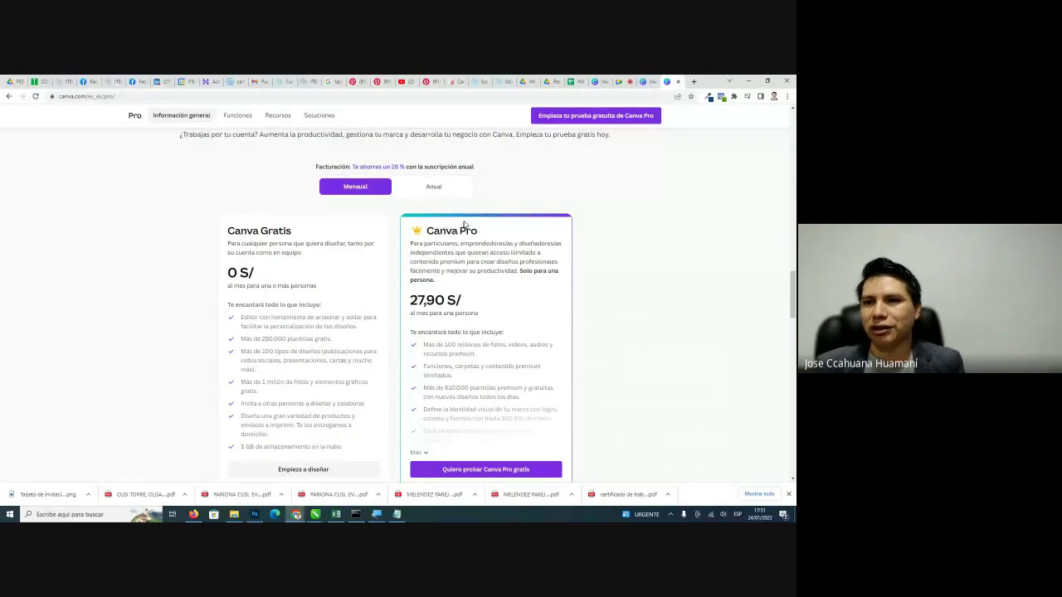
click(653, 82)
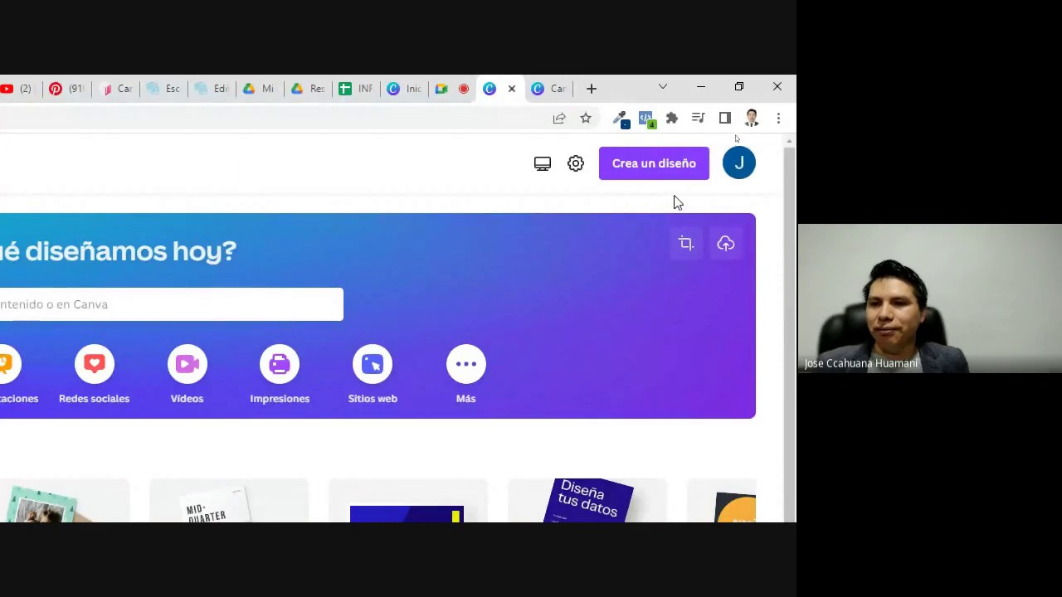
click(676, 163)
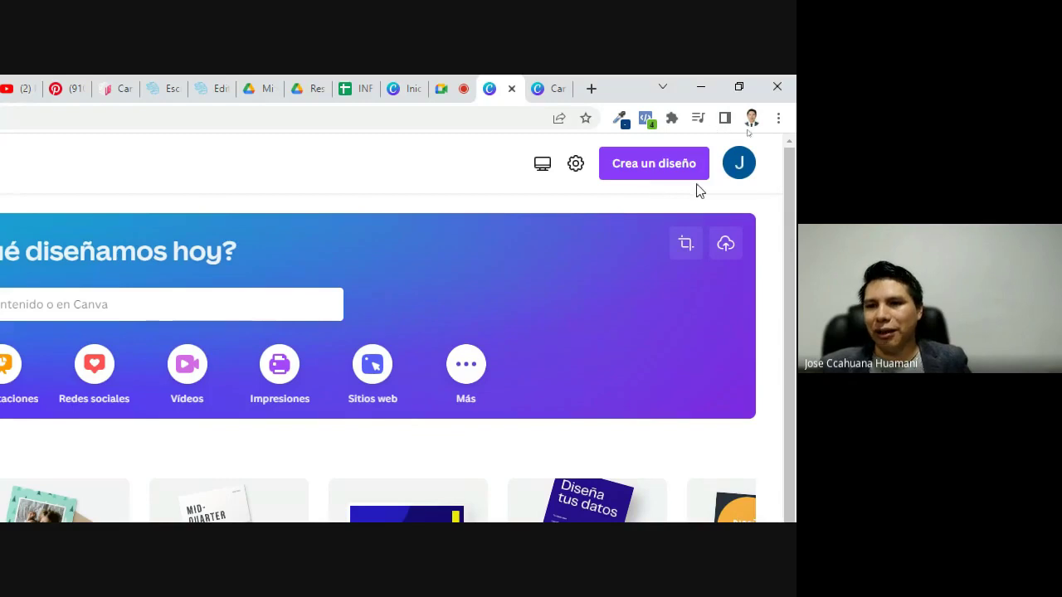
click(653, 176)
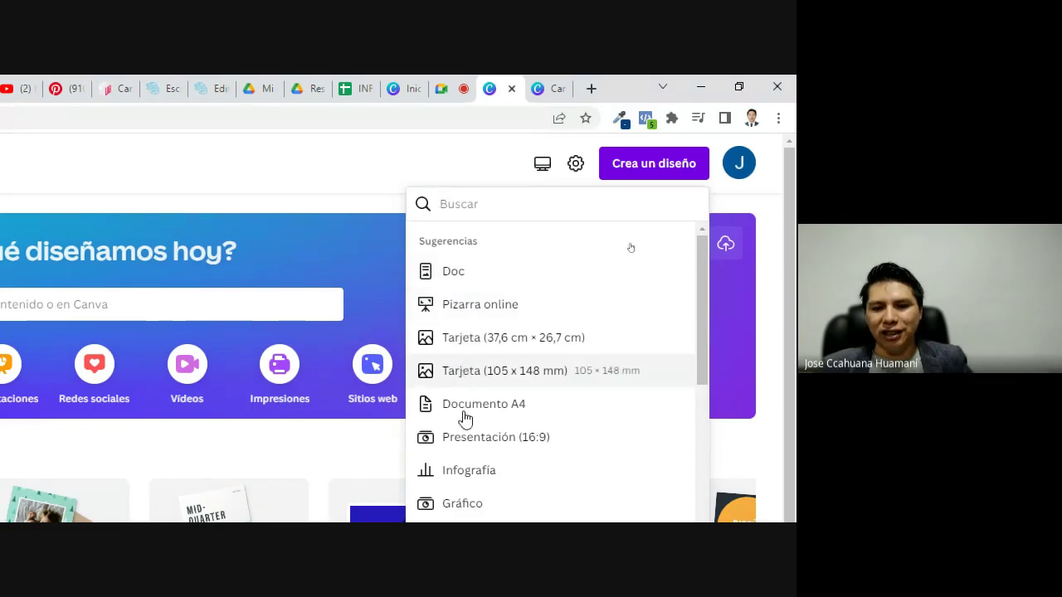
Examine the suggested design formats and their sizes, from Doc to Tu historia, and close the list.
scroll(473, 332, down, 3)
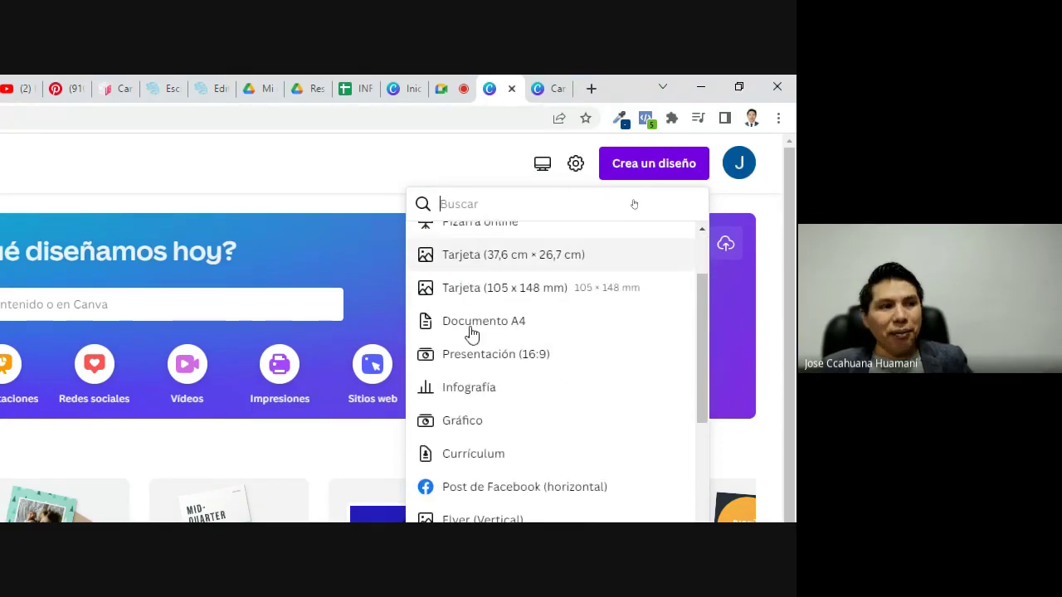
scroll(499, 334, down, 2)
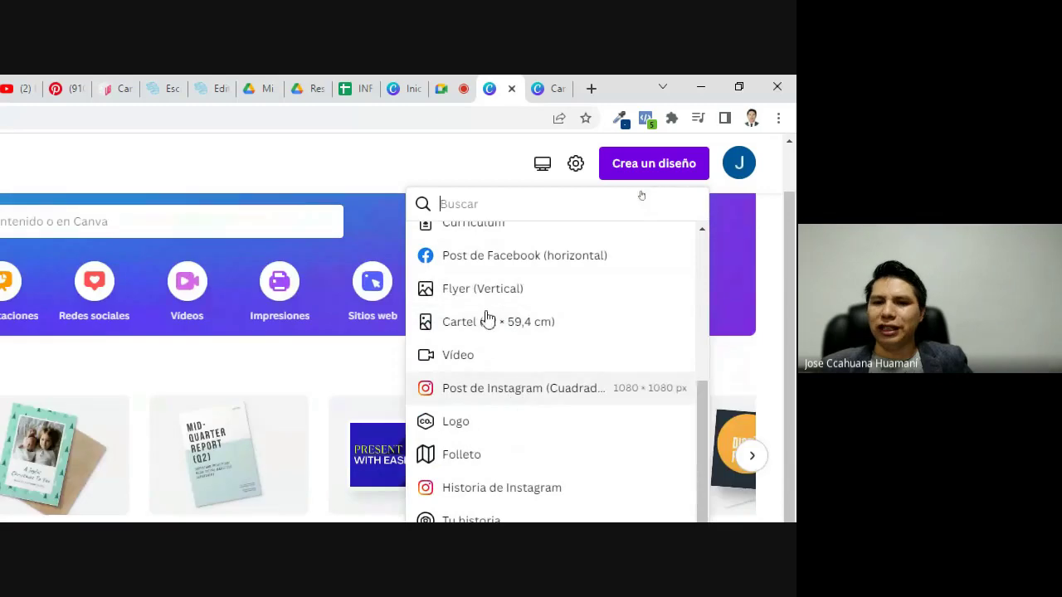
scroll(481, 465, down, 2)
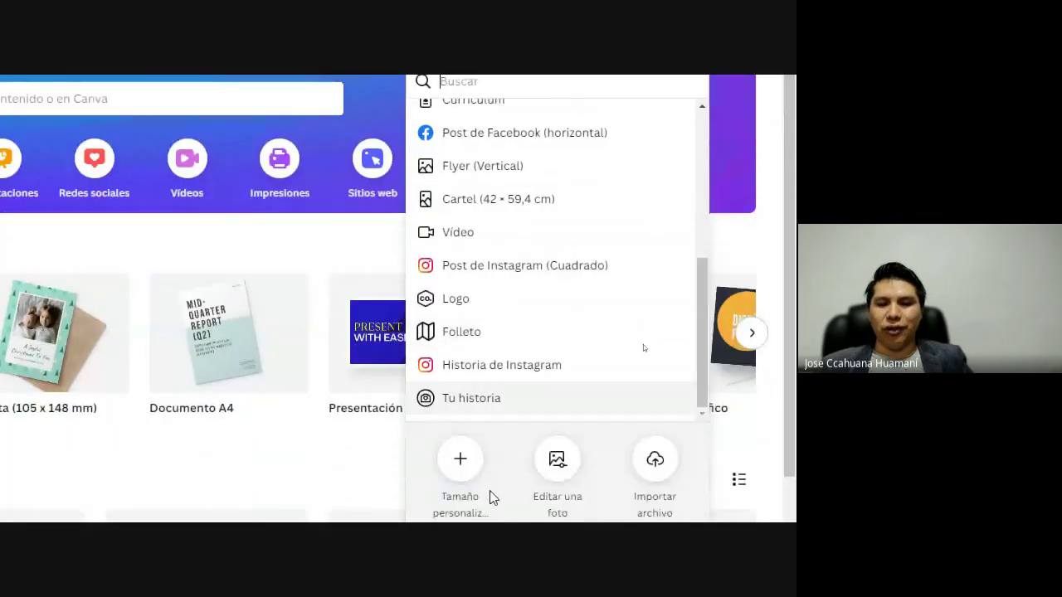
scroll(505, 88, up, 1)
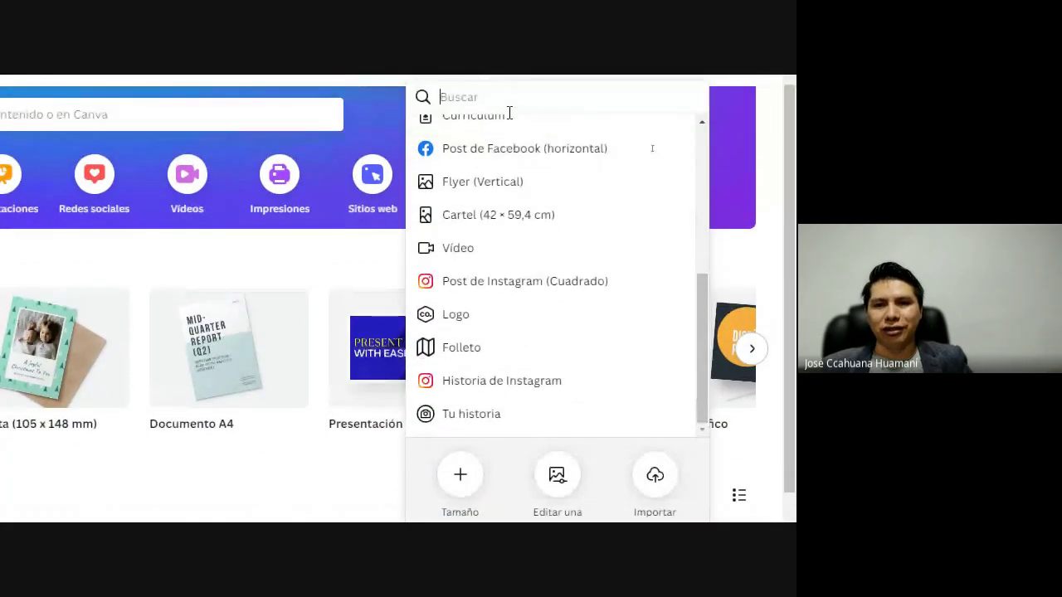
scroll(505, 178, up, 4)
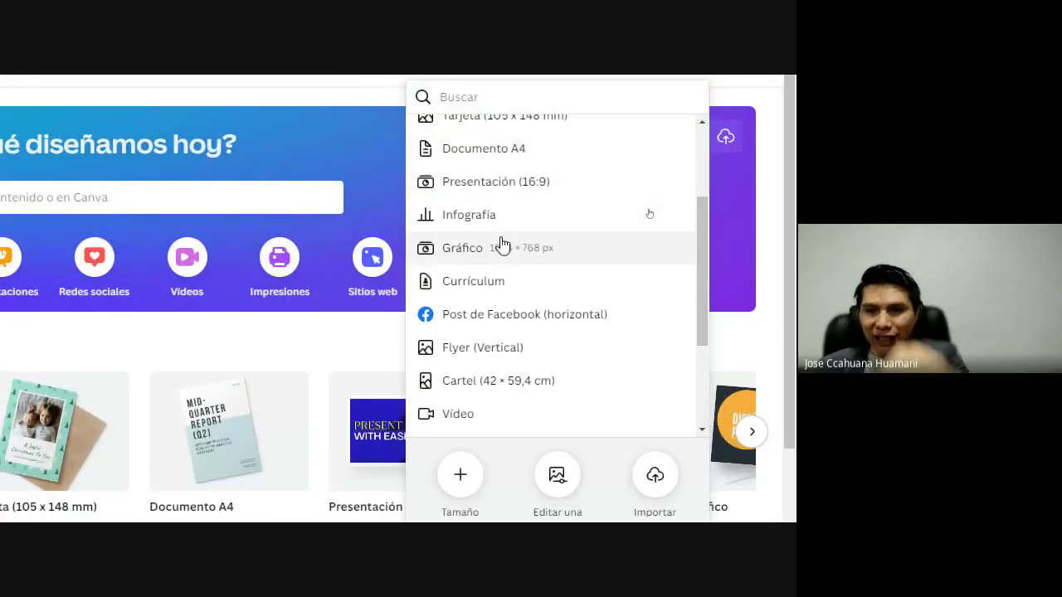
scroll(493, 191, up, 2)
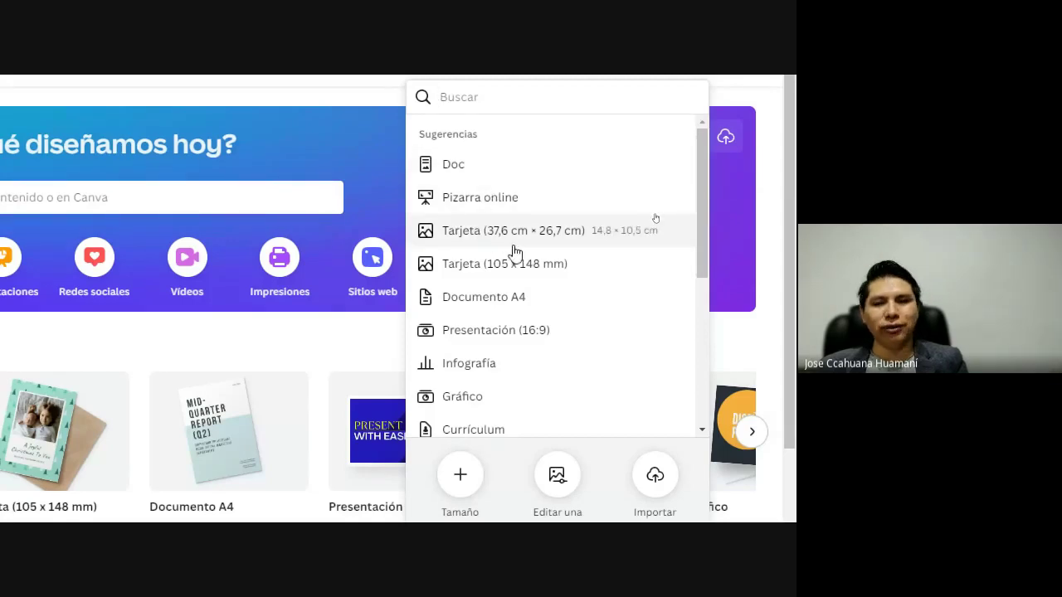
scroll(520, 344, down, 4)
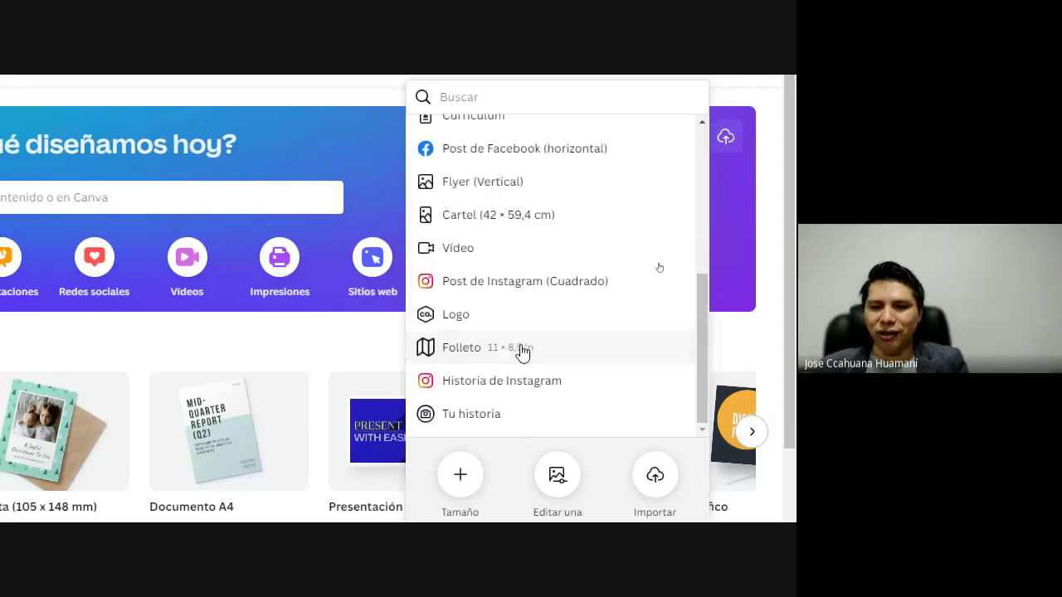
scroll(525, 415, down, 5)
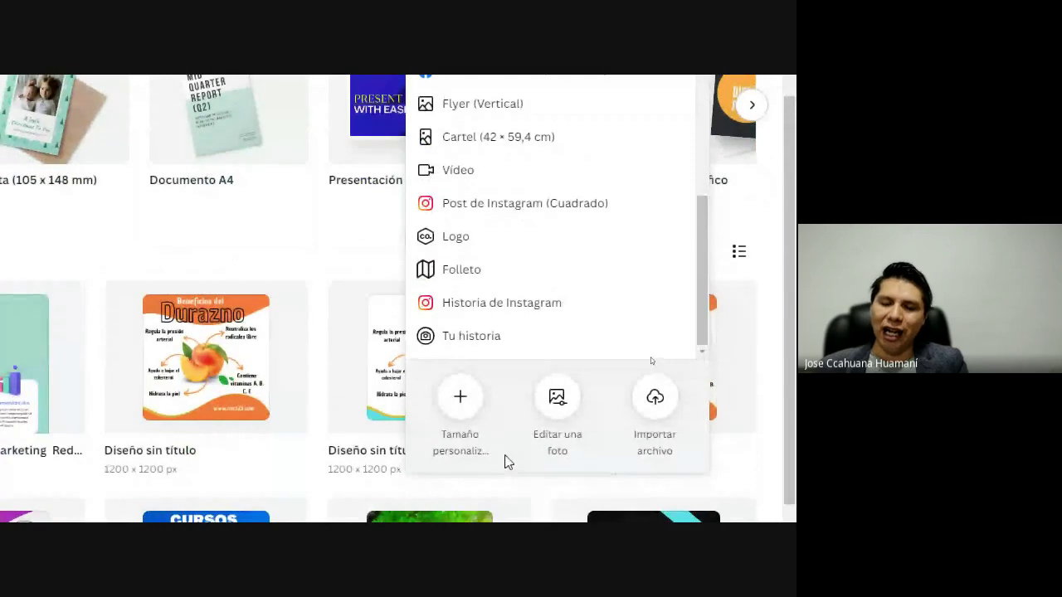
scroll(523, 331, down, 1)
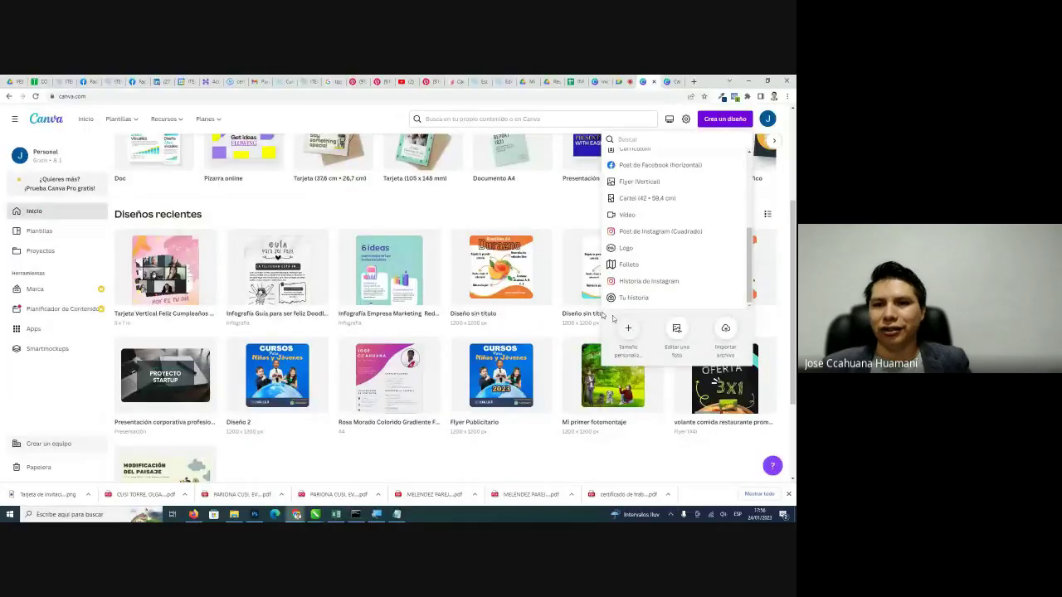
key(Escape)
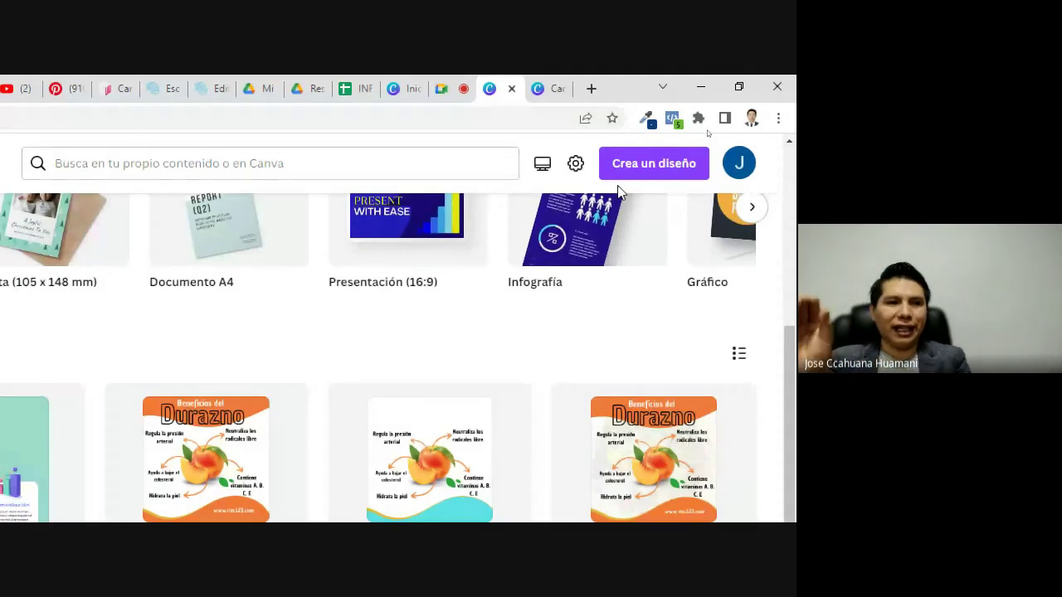
Start a new design and open the custom size form.
click(658, 167)
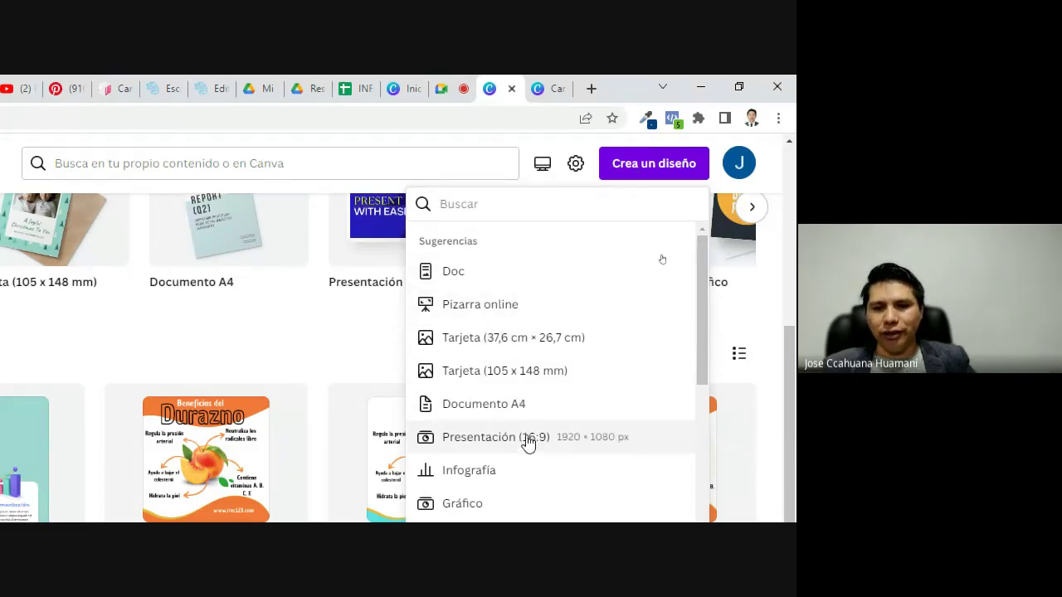
scroll(529, 433, down, 1)
scroll(529, 433, down, 2)
scroll(535, 433, up, 1)
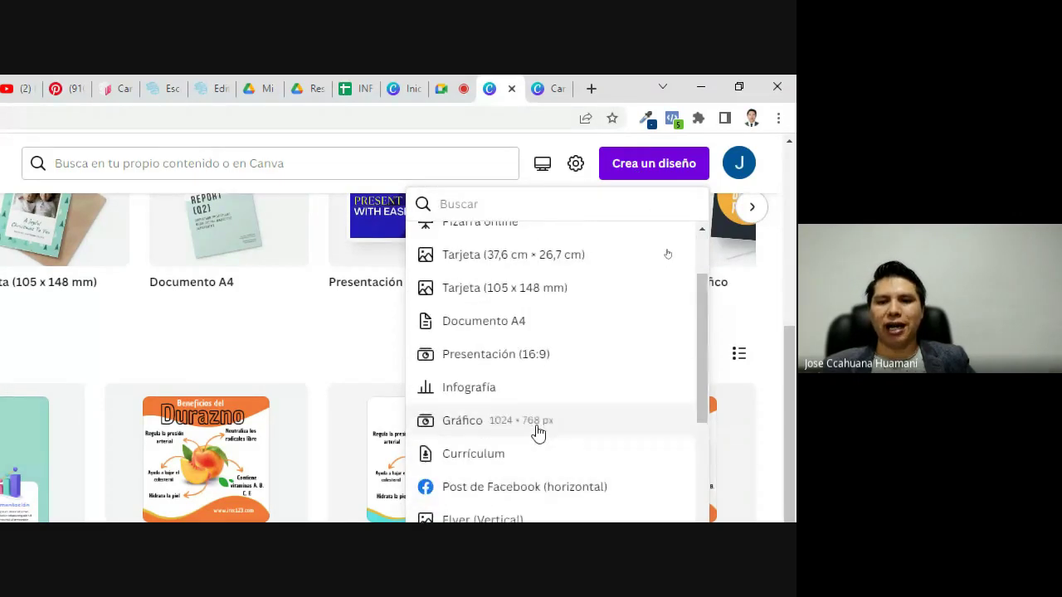
scroll(541, 432, down, 1)
scroll(546, 426, down, 5)
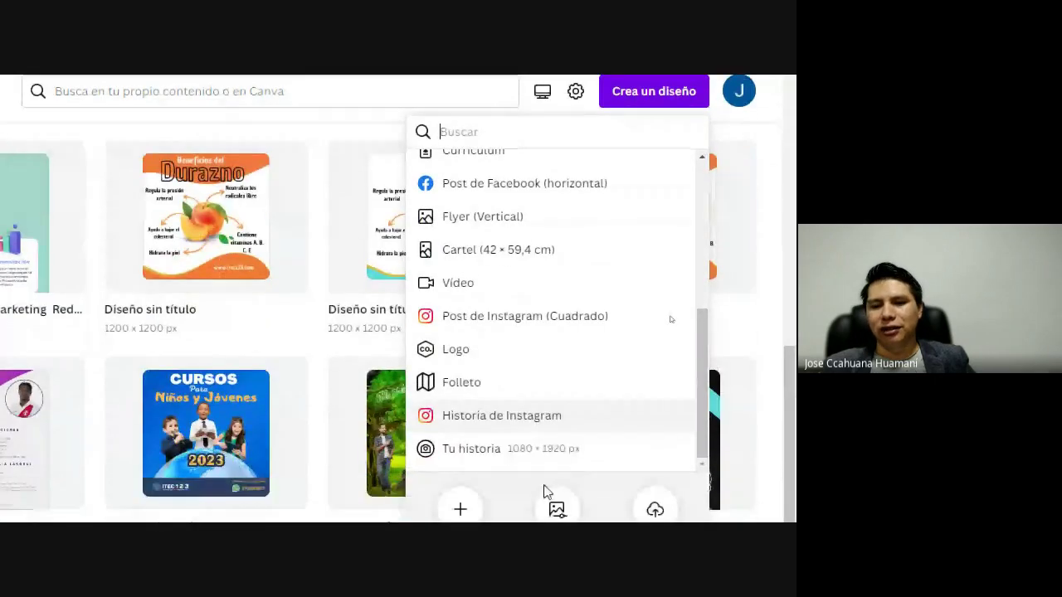
scroll(561, 470, down, 2)
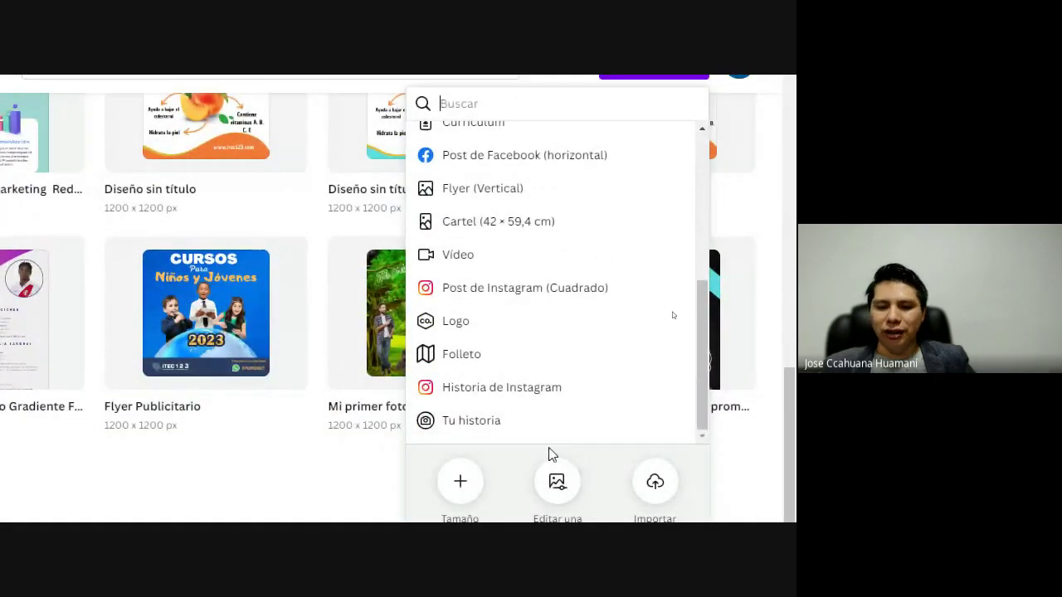
scroll(523, 496, down, 2)
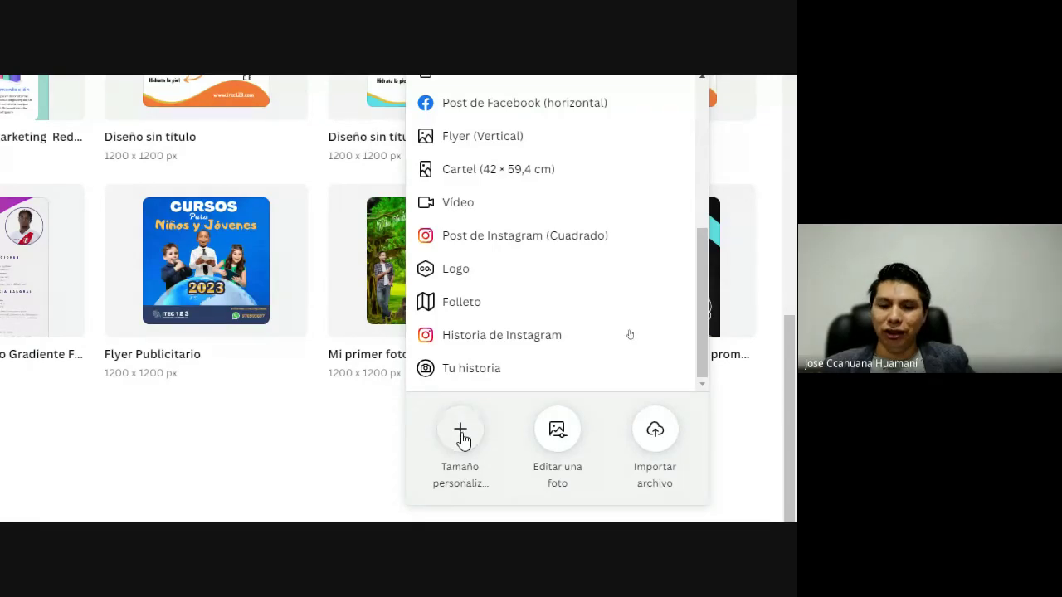
click(460, 433)
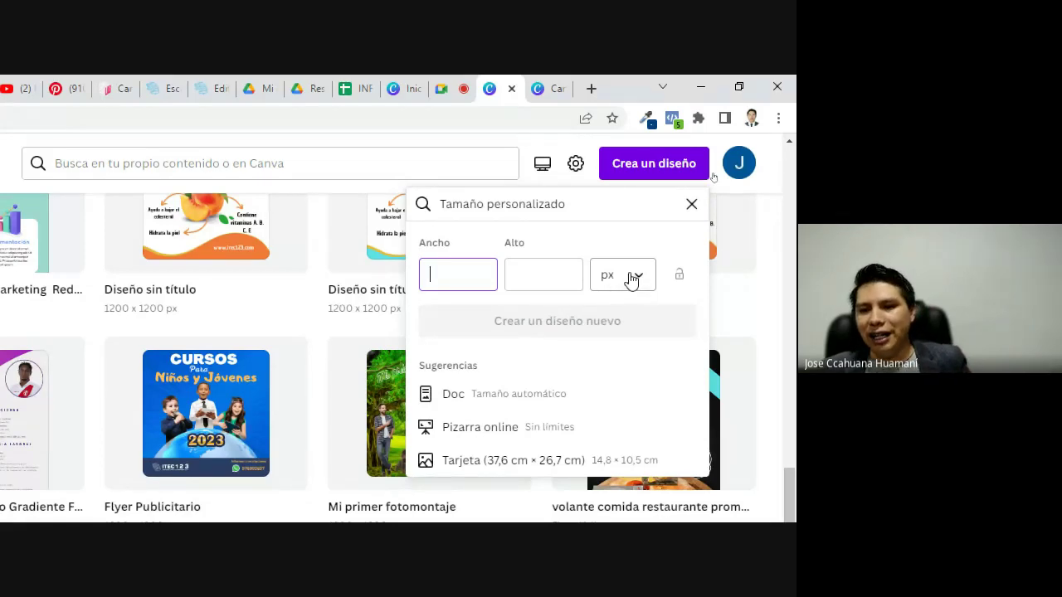
Set the custom design size to 105 mm wide and 148 mm high.
click(633, 278)
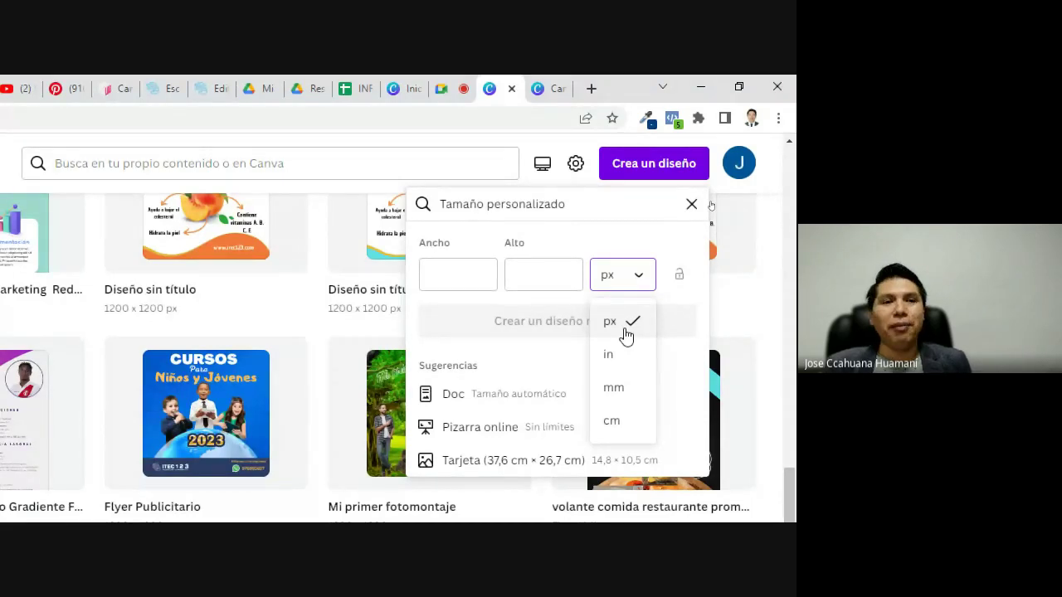
click(621, 390)
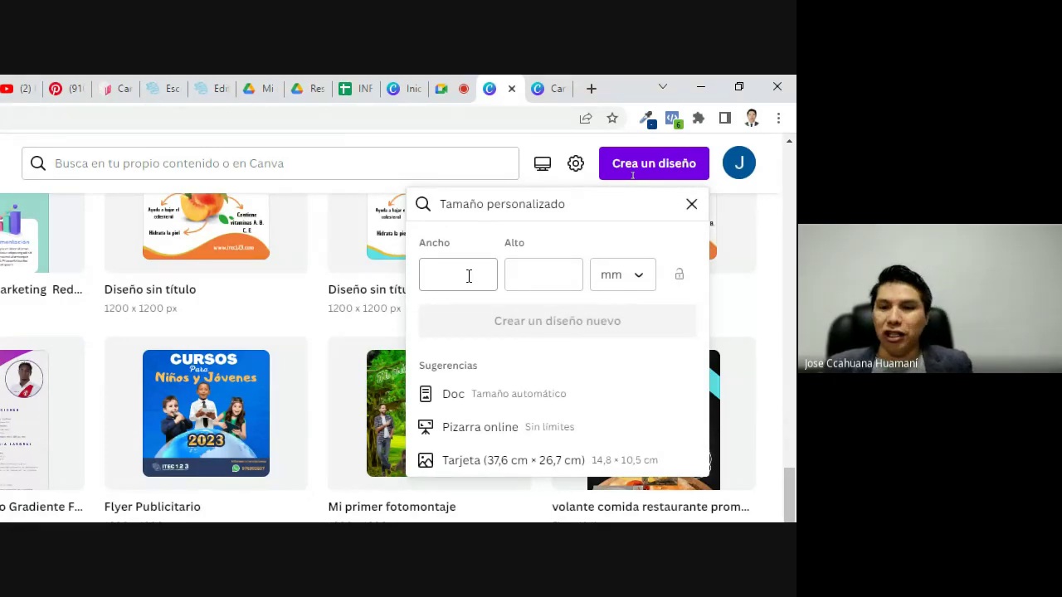
click(468, 276)
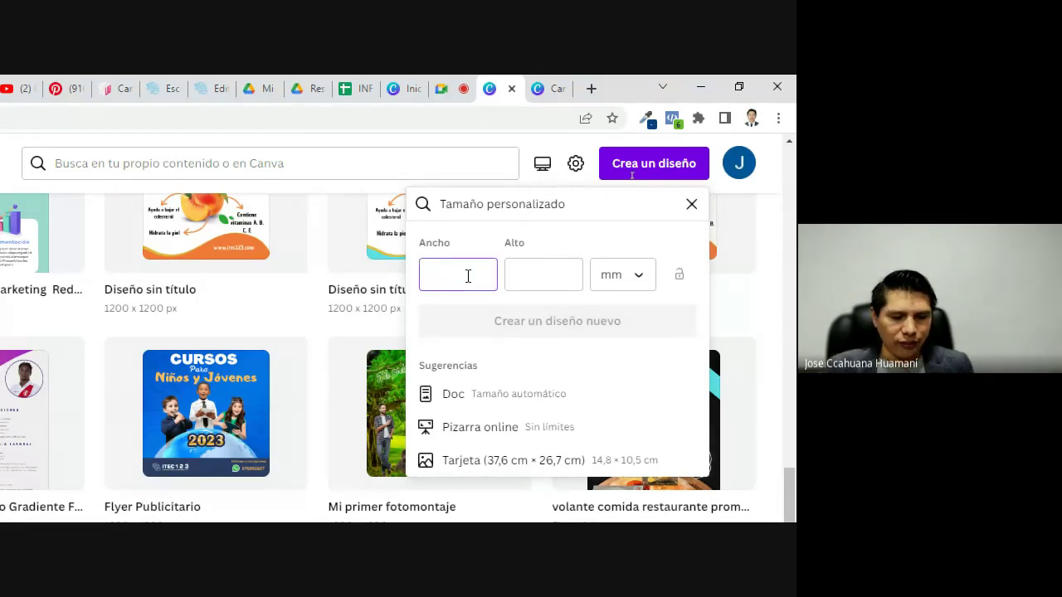
text(105)
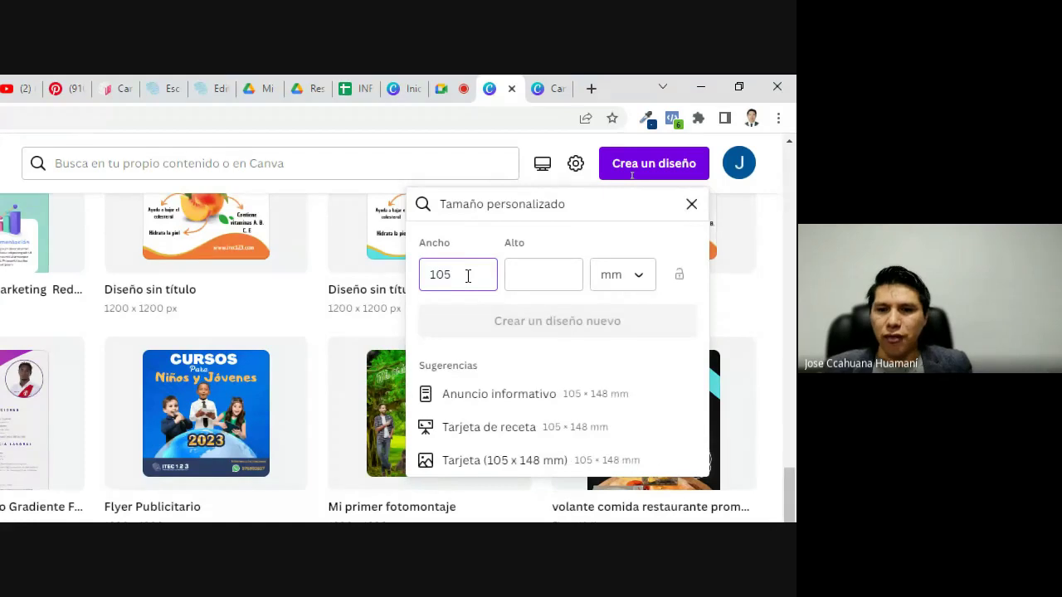
click(543, 275)
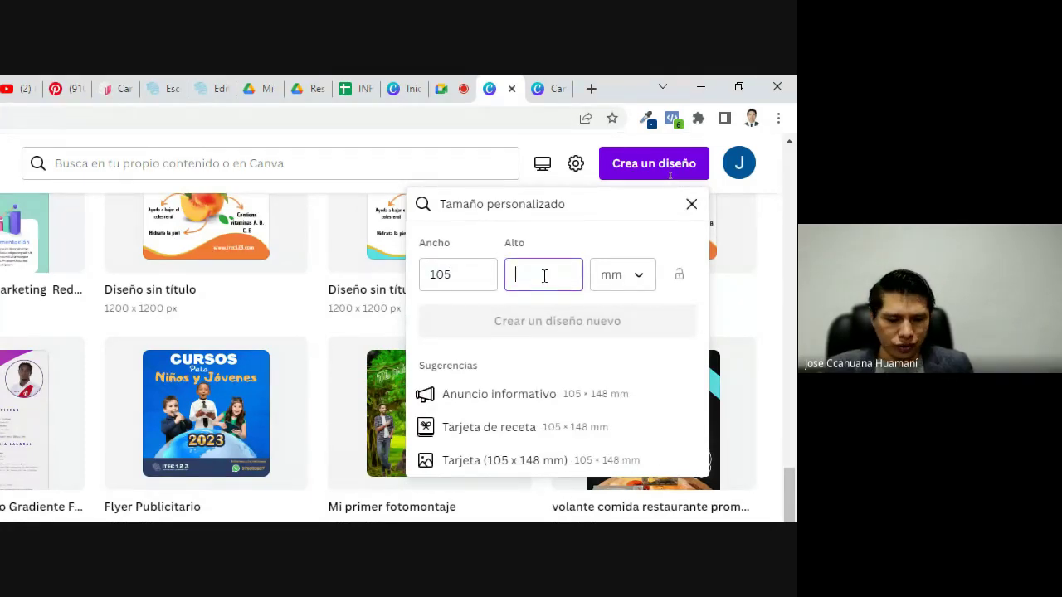
text(14)
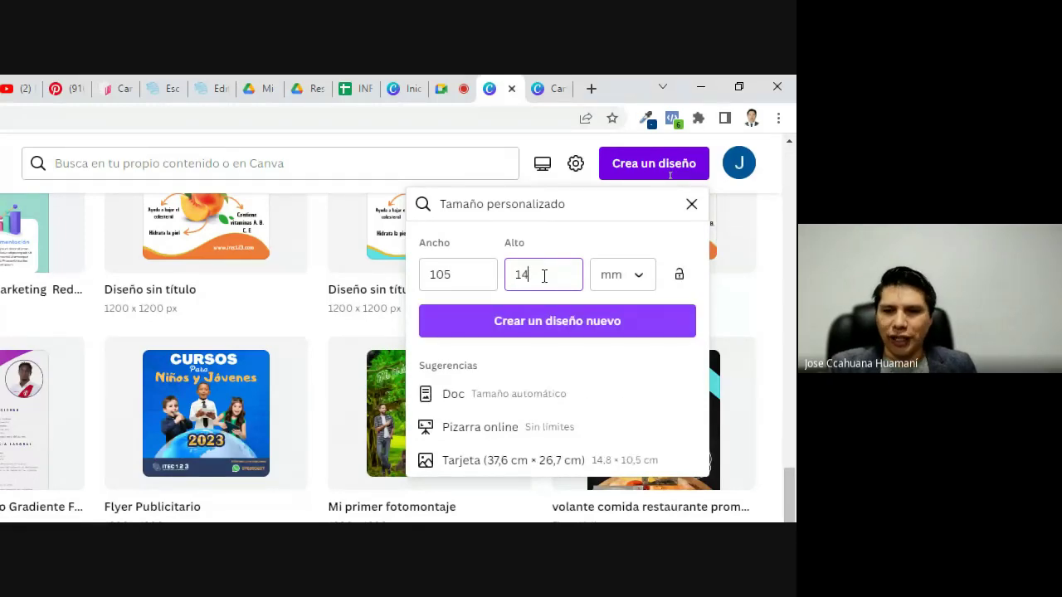
text(8)
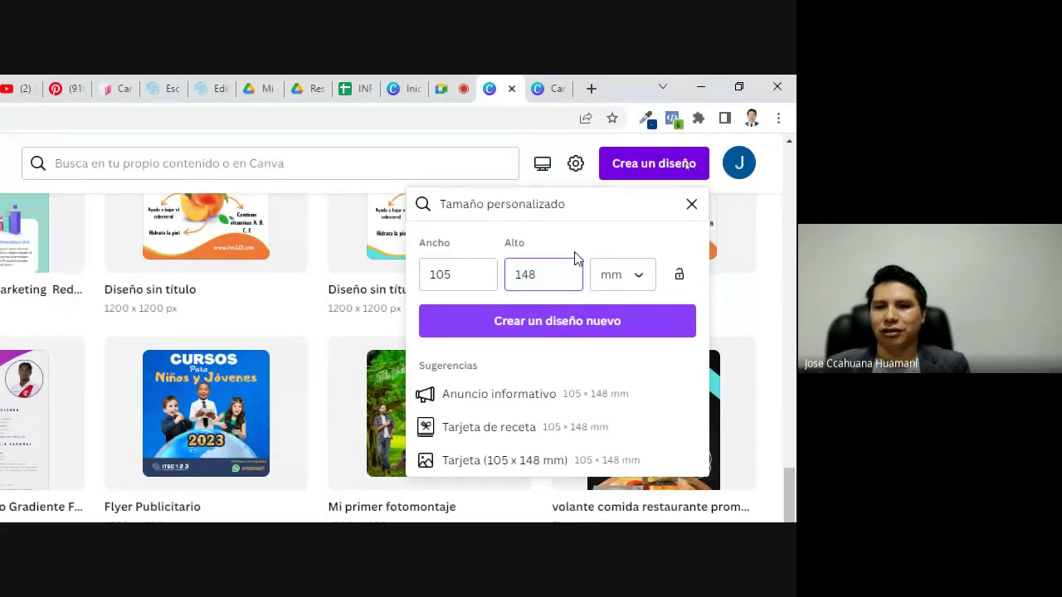
Convert the custom width and height to pixels to compare the values, and restore the unit to millimetres.
click(451, 274)
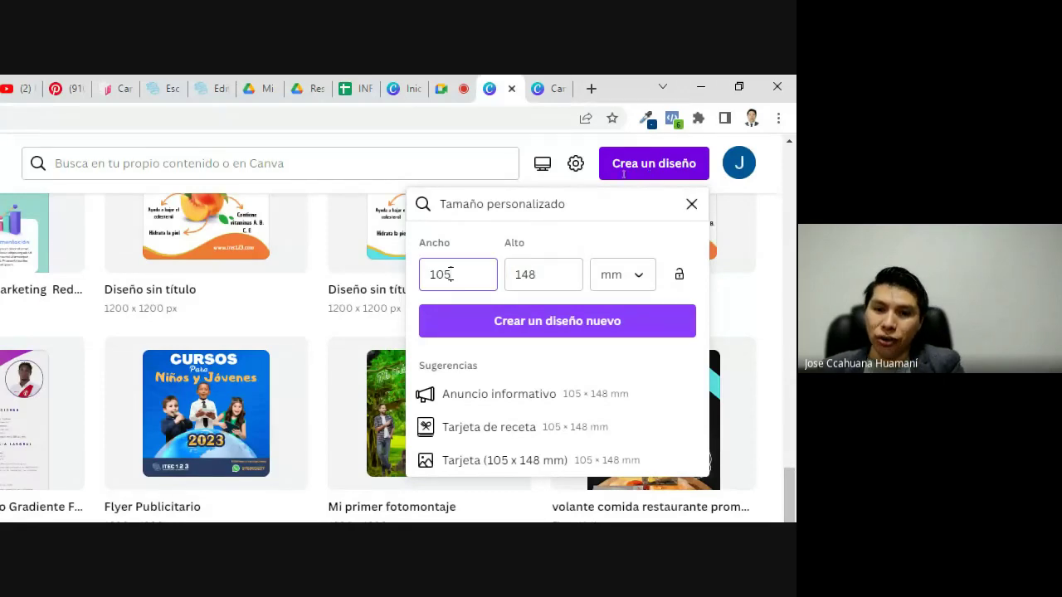
click(513, 267)
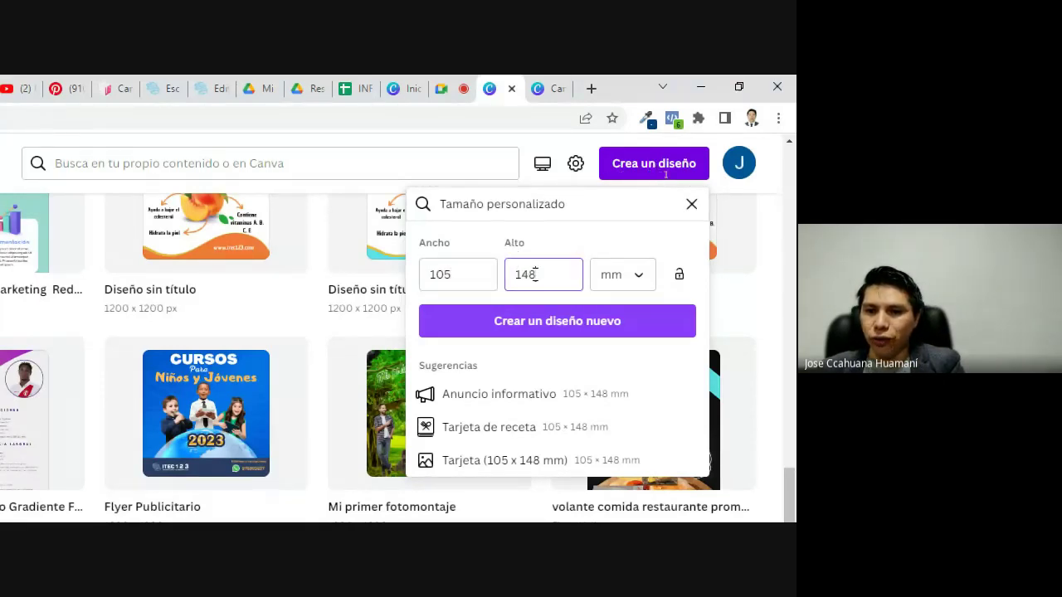
click(644, 284)
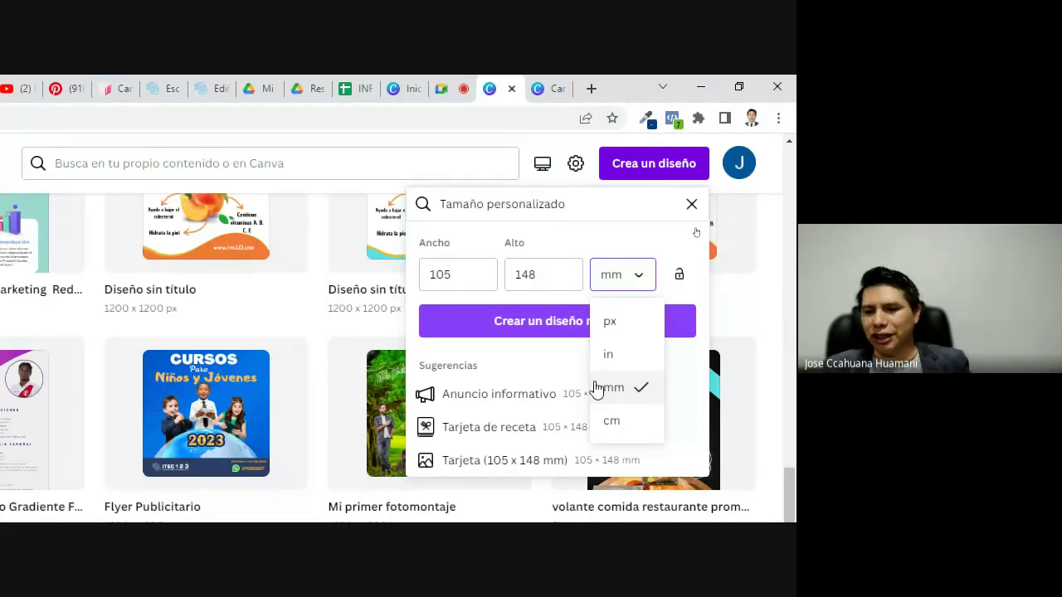
click(614, 323)
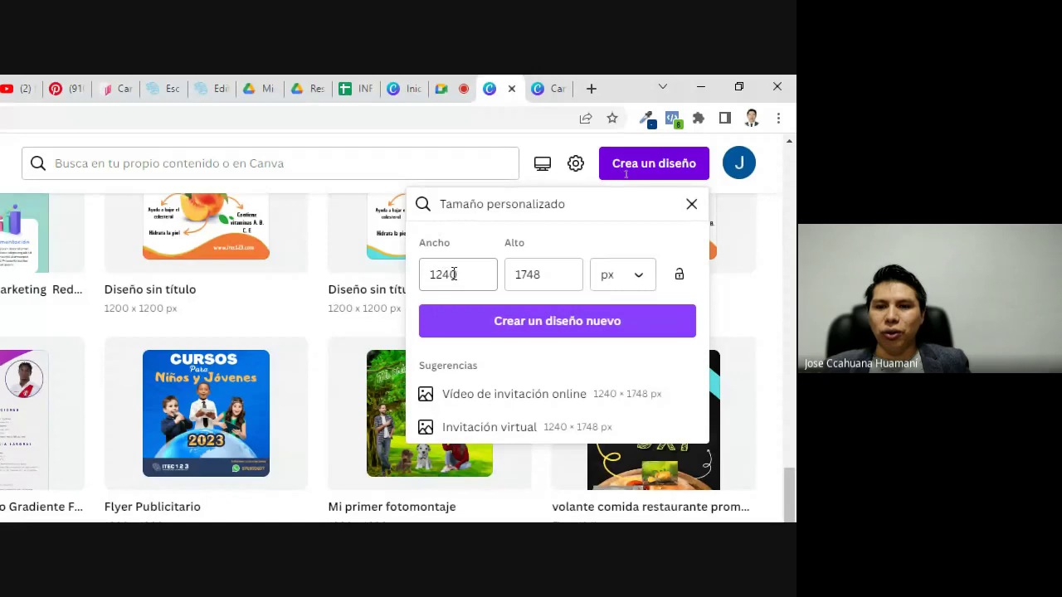
click(509, 274)
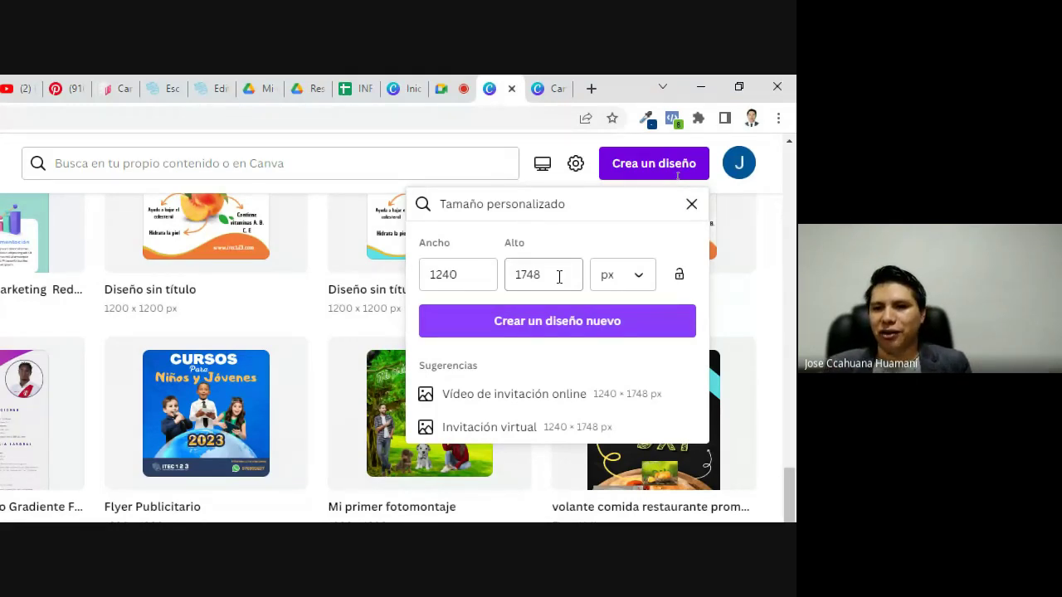
click(639, 282)
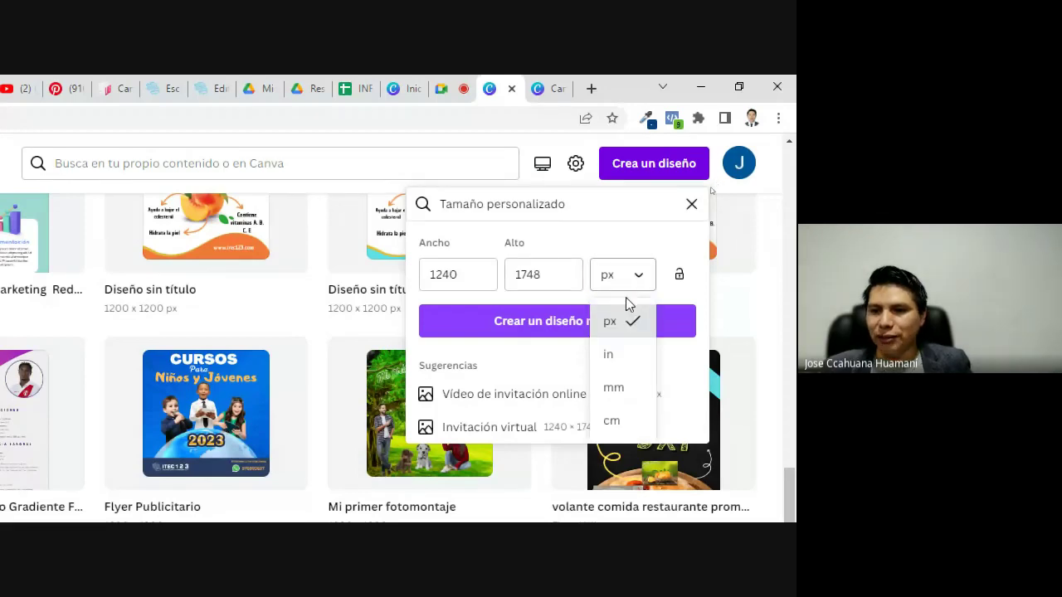
click(614, 389)
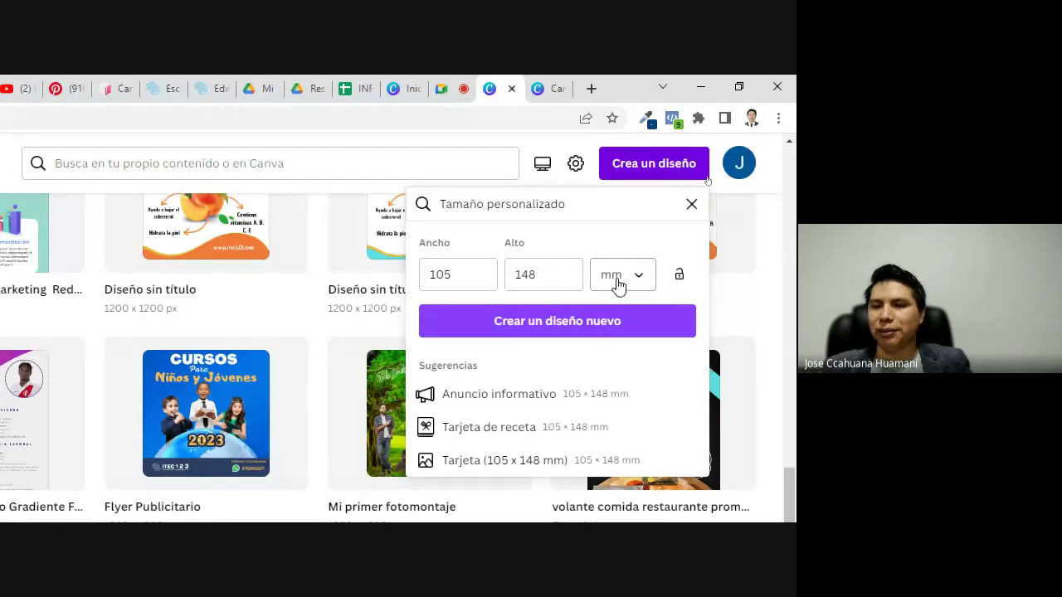
click(465, 274)
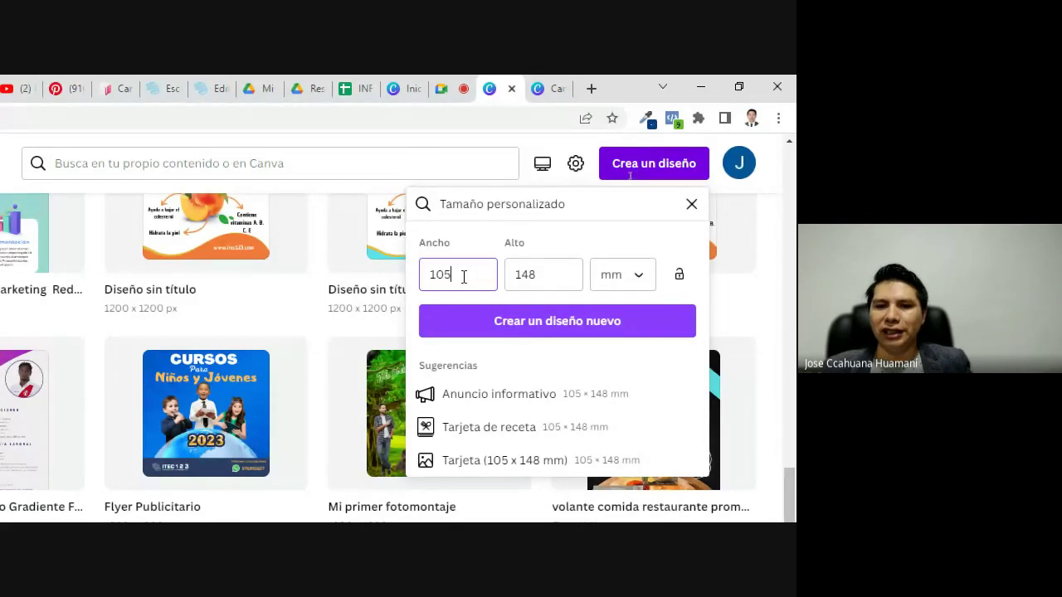
click(554, 276)
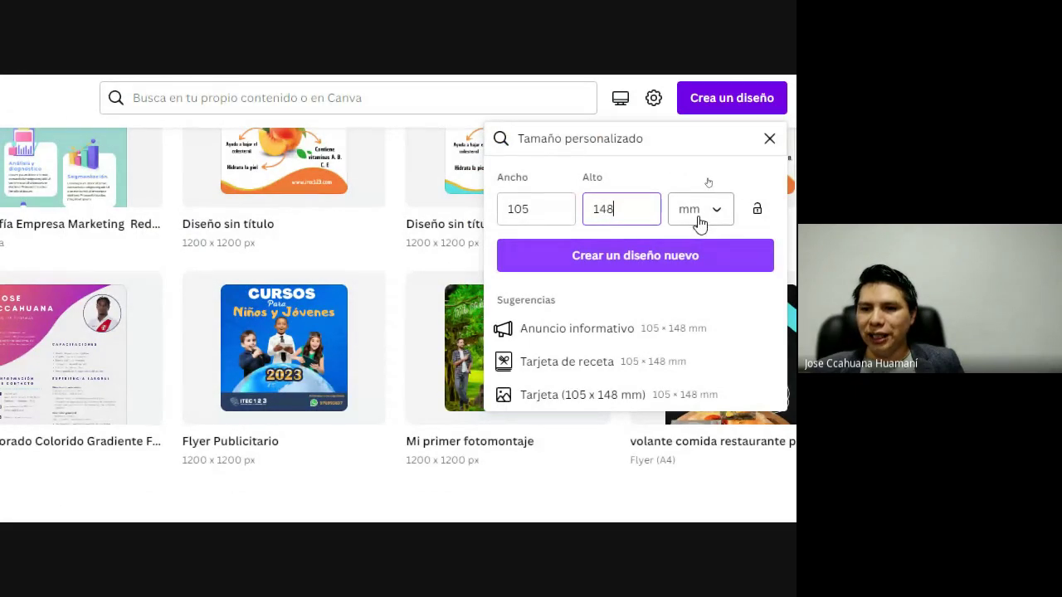
click(647, 259)
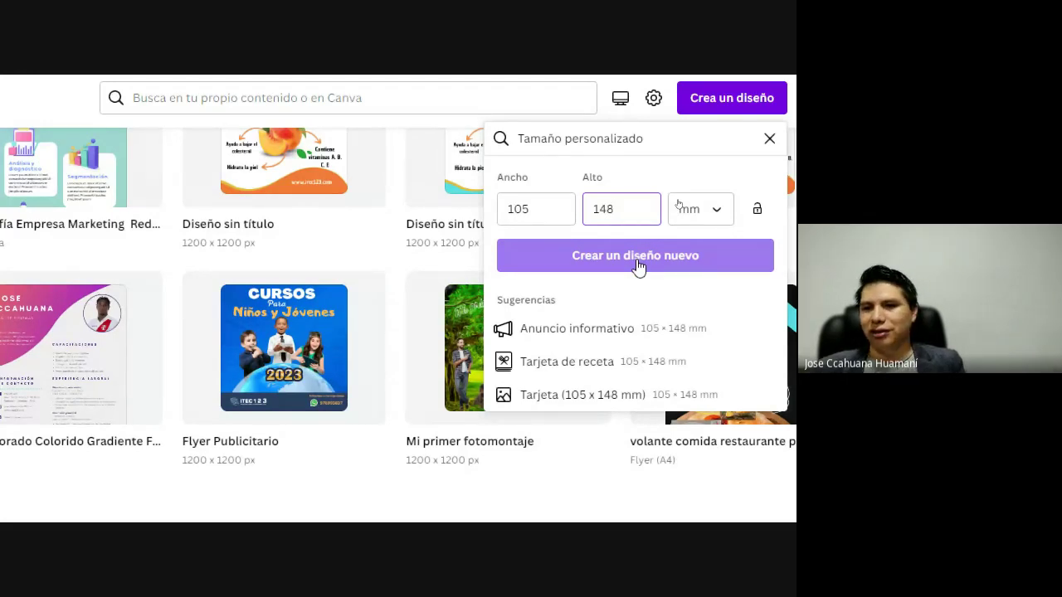
click(632, 272)
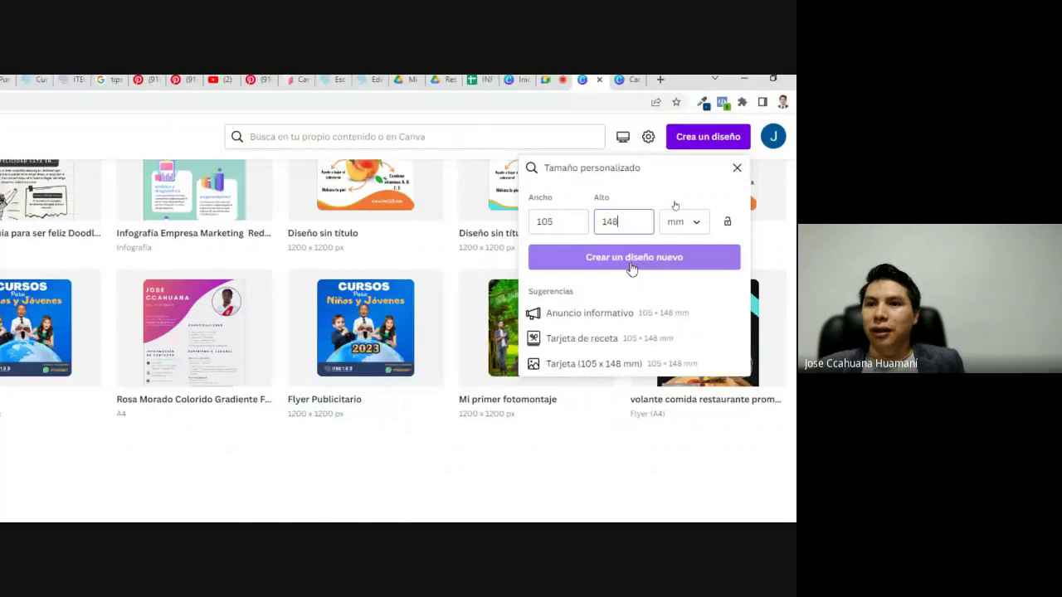
Switch to the Google Meet call and read through the recent chat messages.
key(alt+Tab)
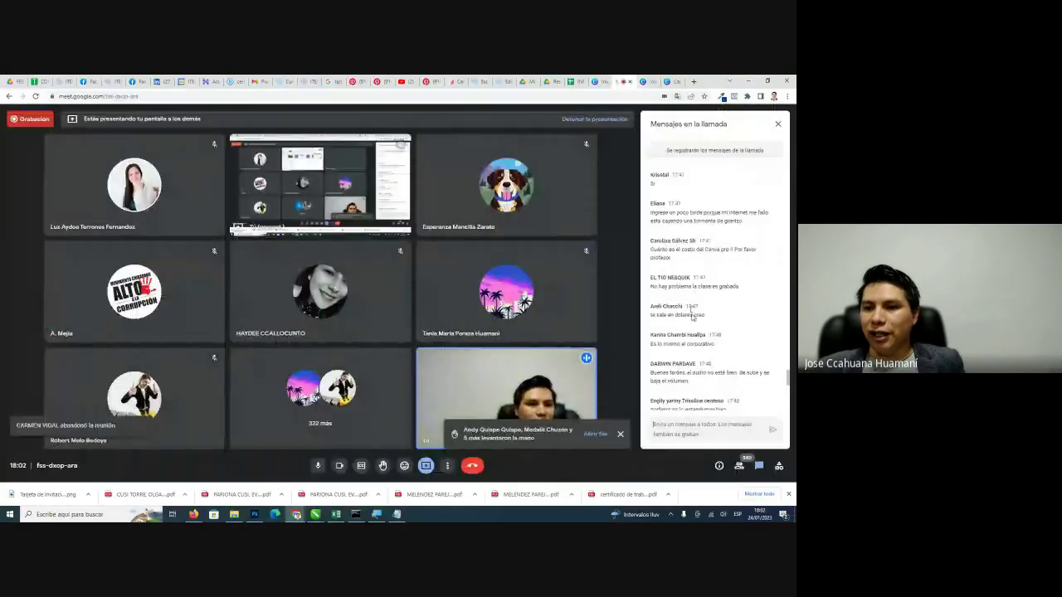
scroll(692, 315, down, 10)
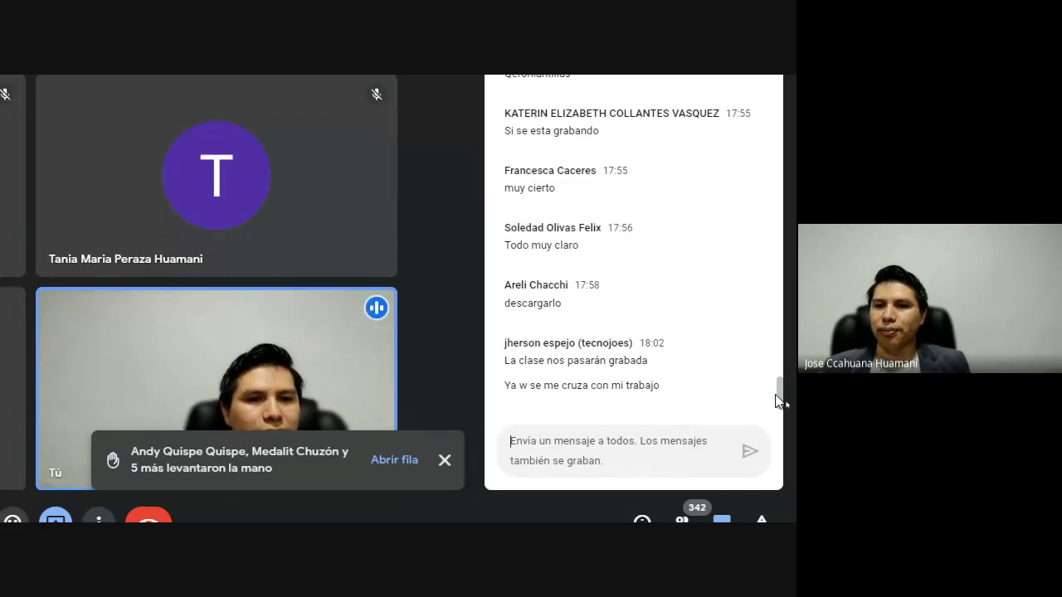
scroll(706, 289, up, 1)
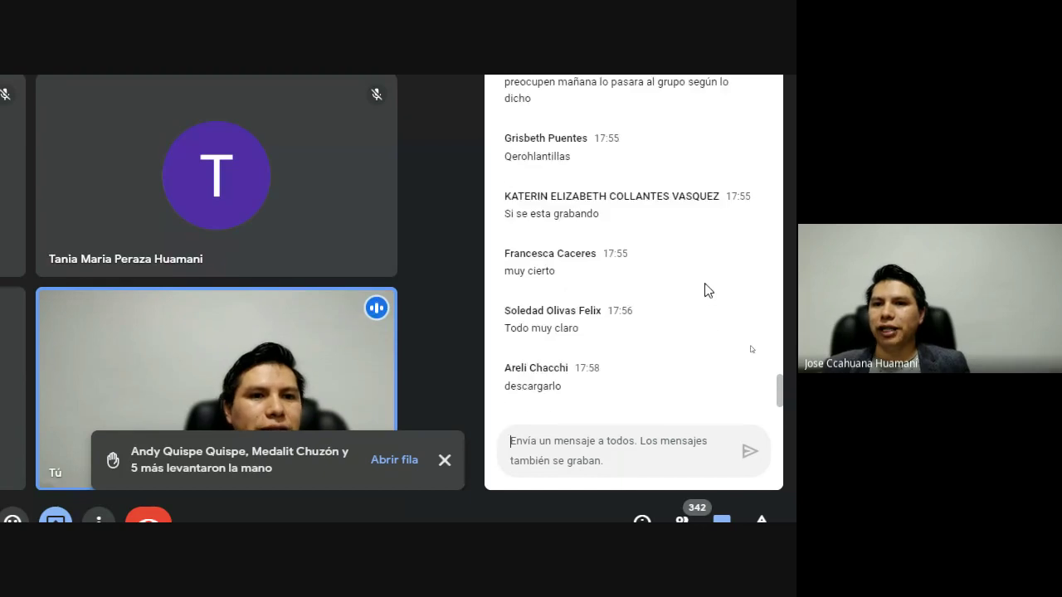
scroll(706, 289, up, 2)
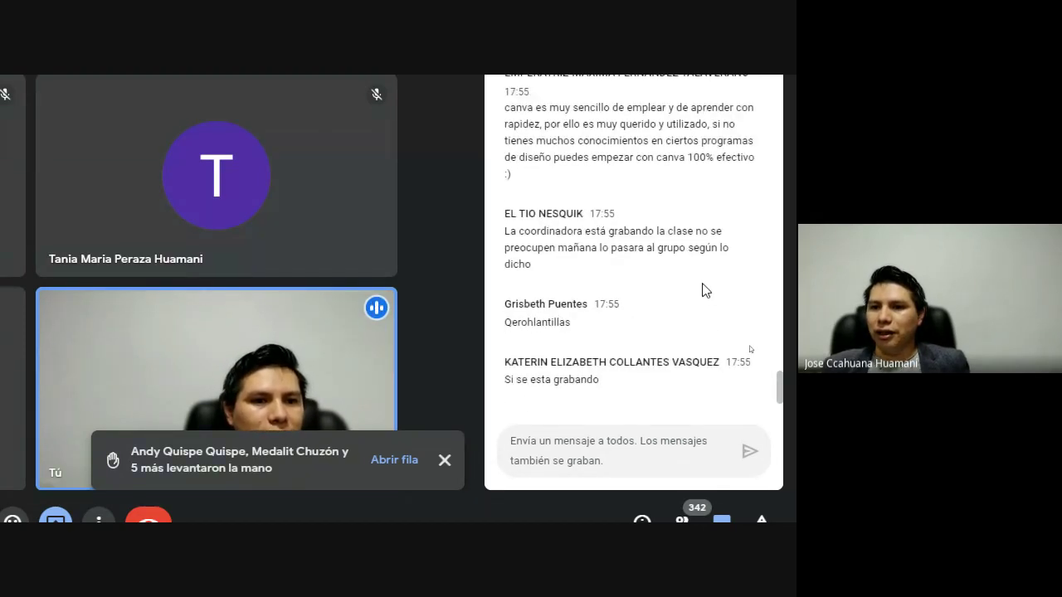
scroll(702, 290, up, 2)
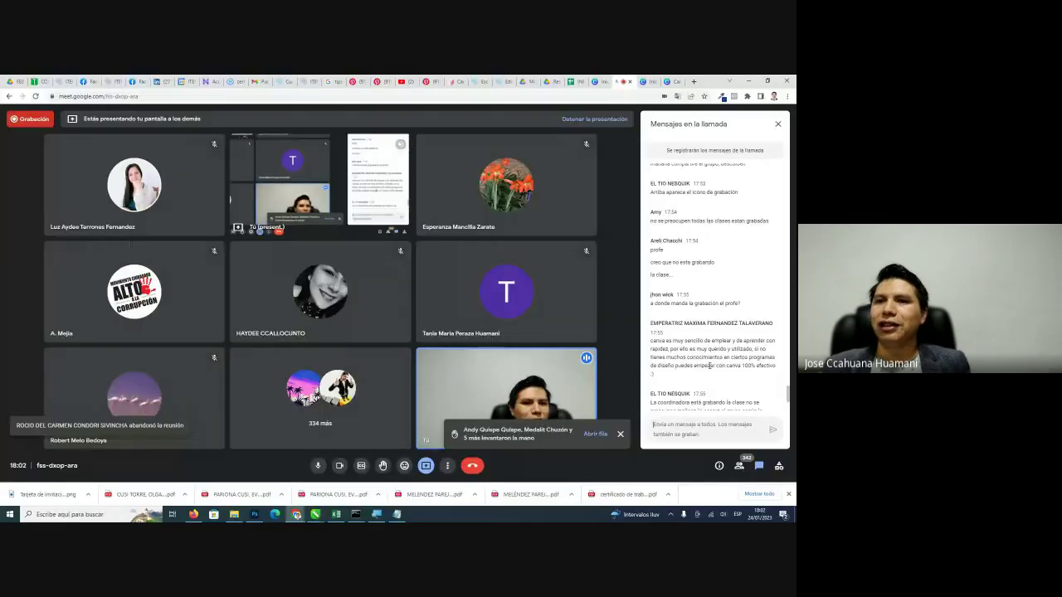
Switch back to the Canva home page and create the new blank 105 × 148 mm design.
key(alt+Tab)
click(668, 82)
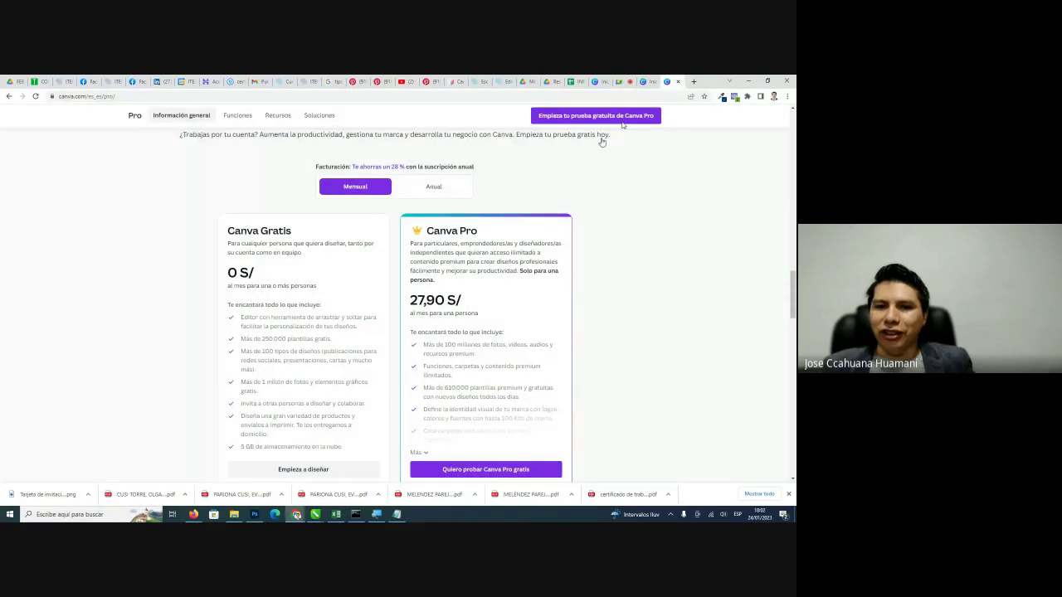
click(643, 82)
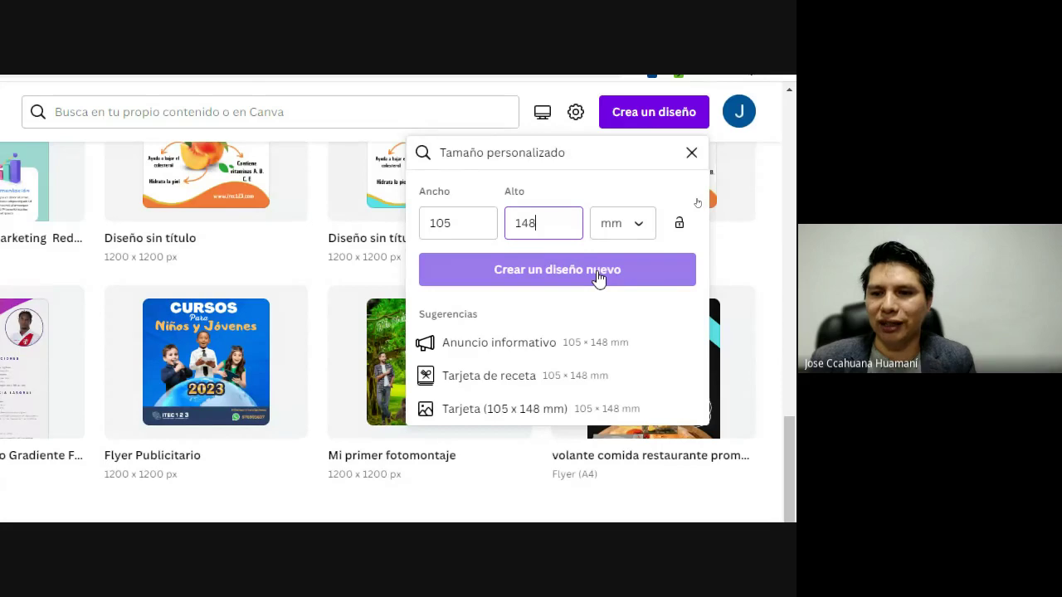
click(597, 278)
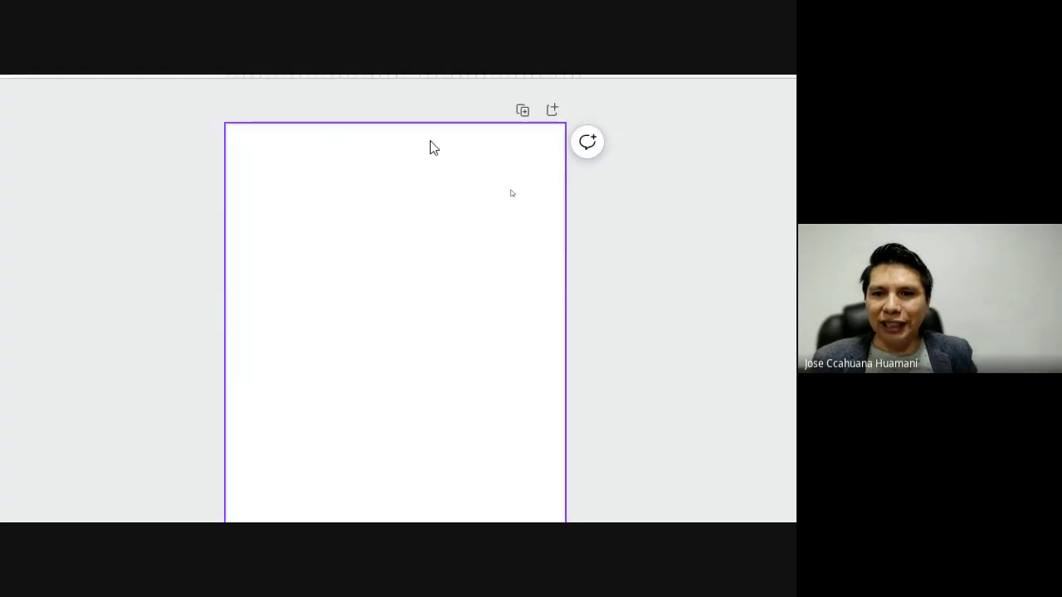
Try the blank page at 93 % zoom and set the zoom to 109 %.
scroll(542, 329, down, 5)
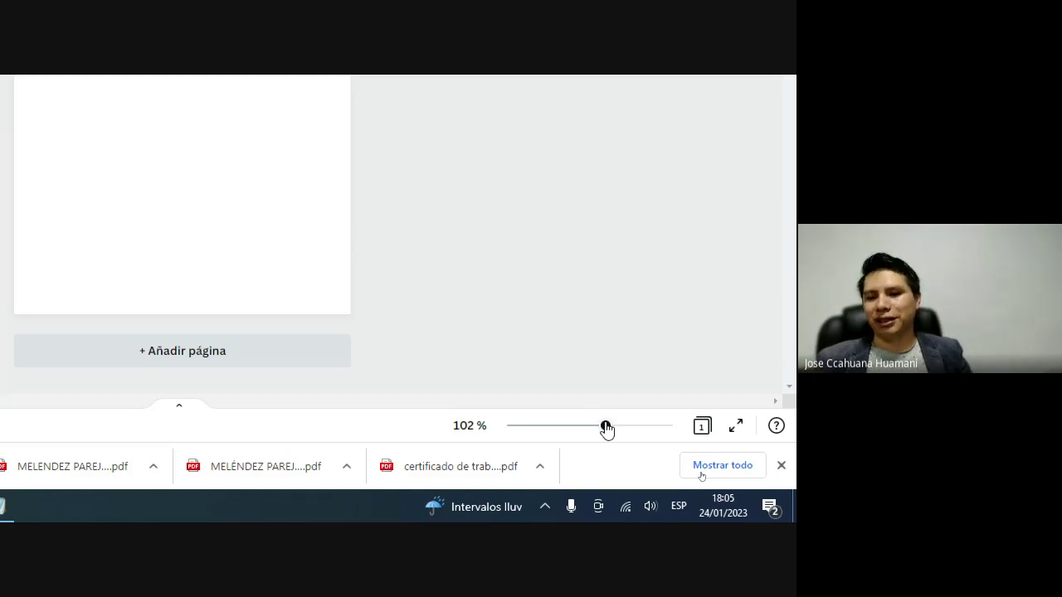
mouse_move(607, 428)
mouse_down()
mouse_move(561, 426)
mouse_move(640, 440)
mouse_move(603, 433)
mouse_up()
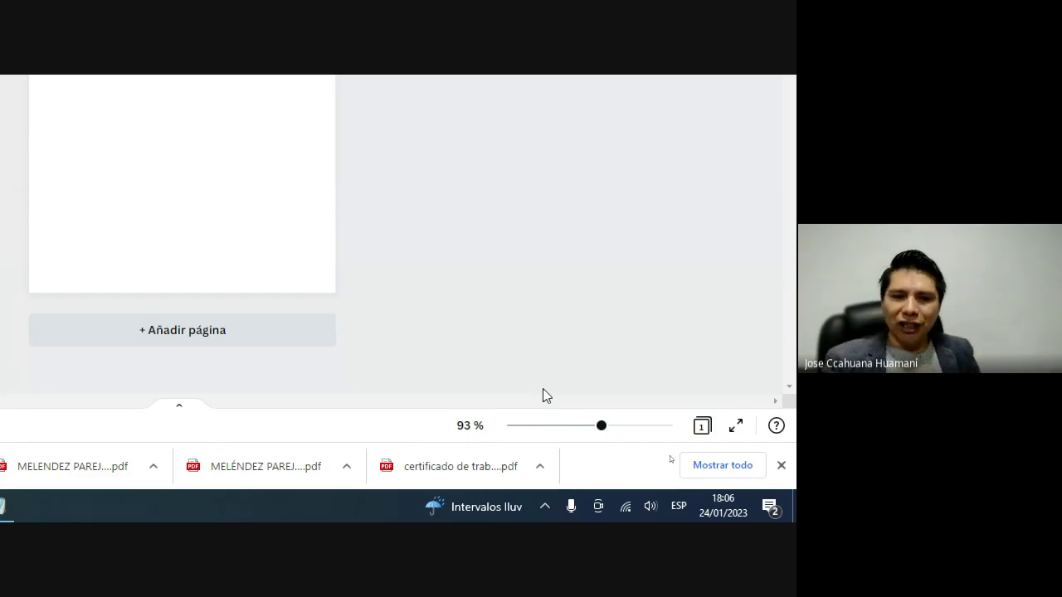
key(F11)
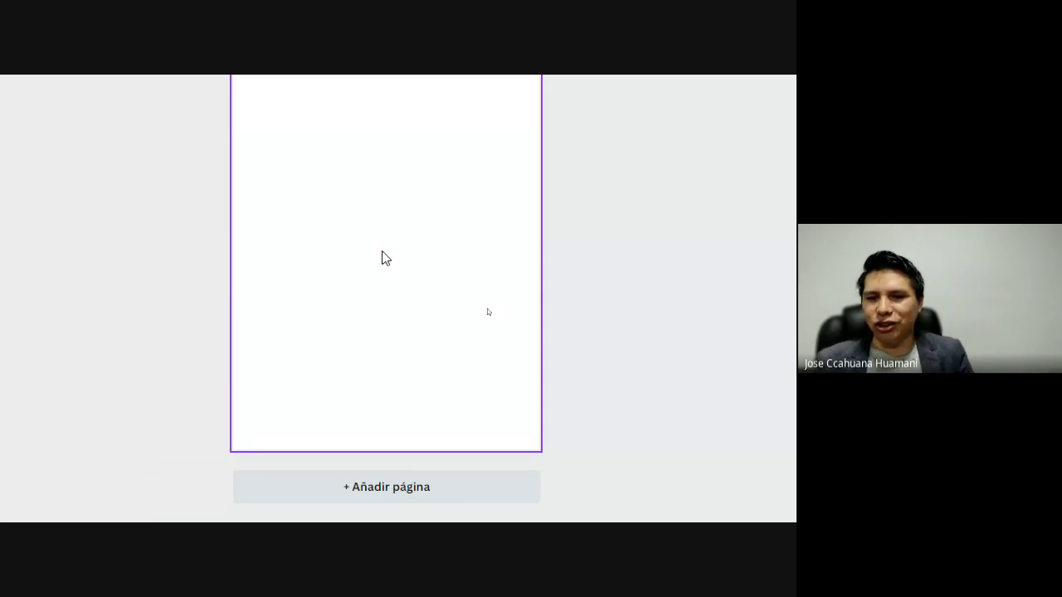
key(F11)
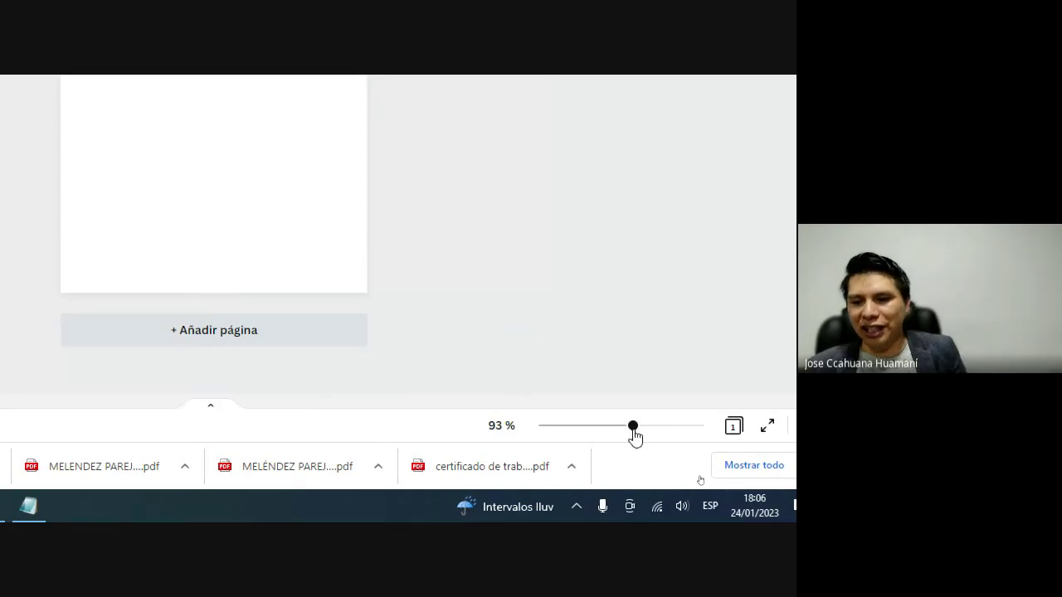
mouse_move(634, 432)
mouse_down()
mouse_move(667, 441)
mouse_move(585, 440)
mouse_move(641, 438)
mouse_up()
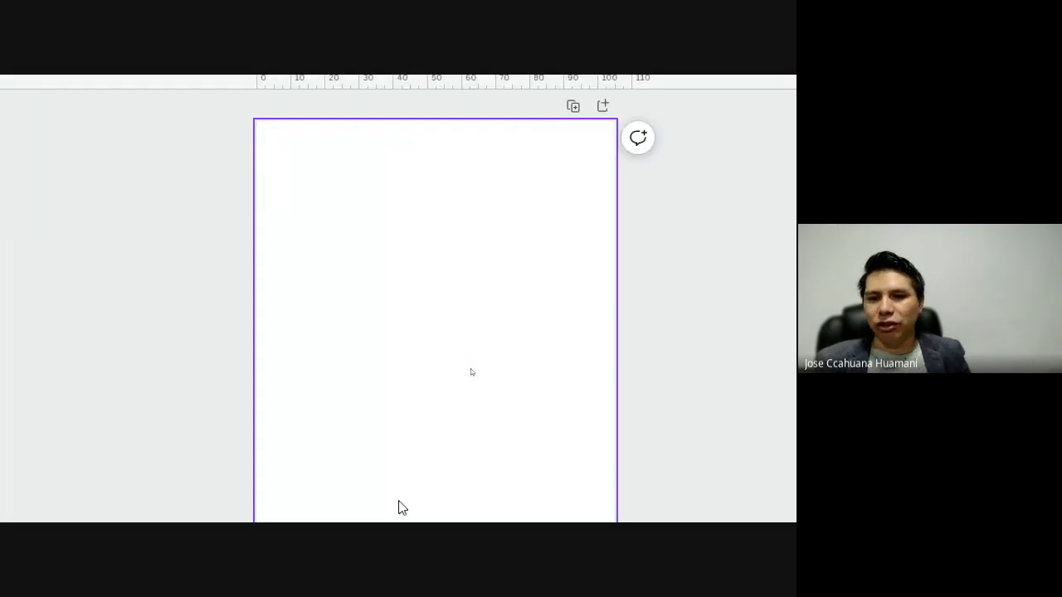
Search the design templates for "cumpleaños".
scroll(370, 483, up, 2)
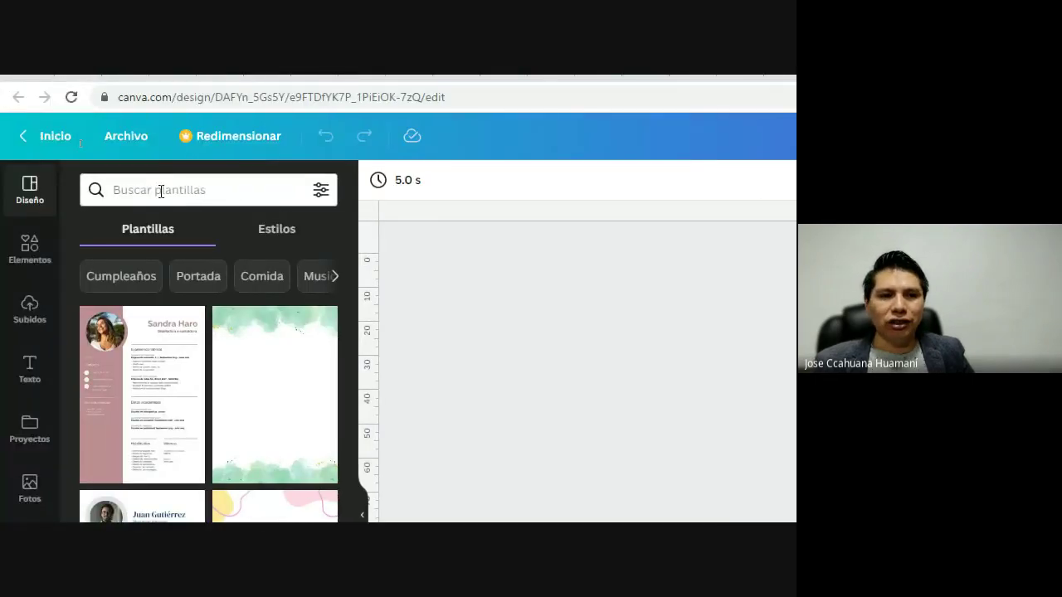
click(157, 190)
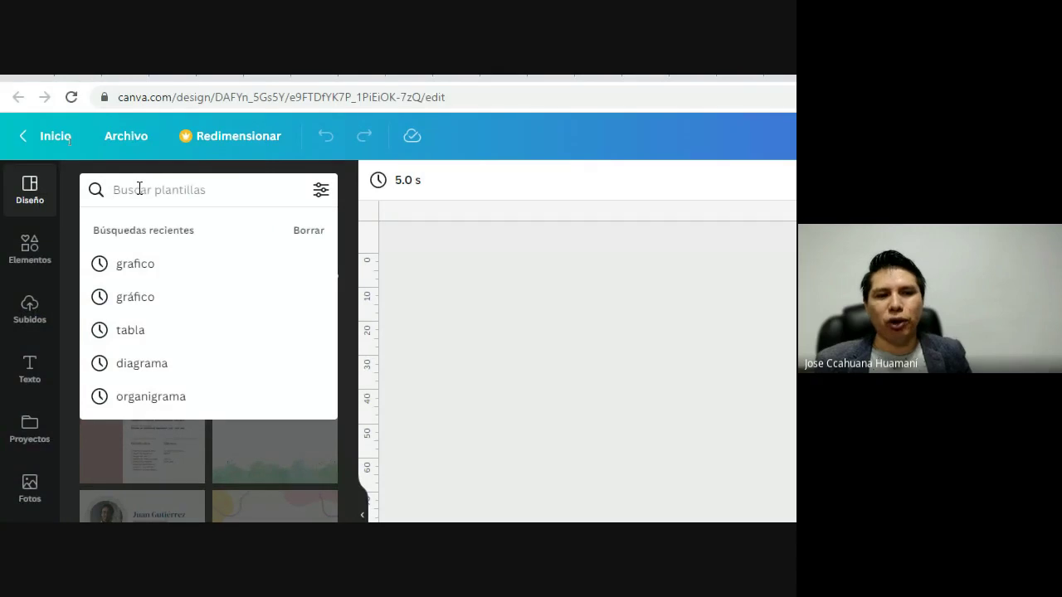
text(cum)
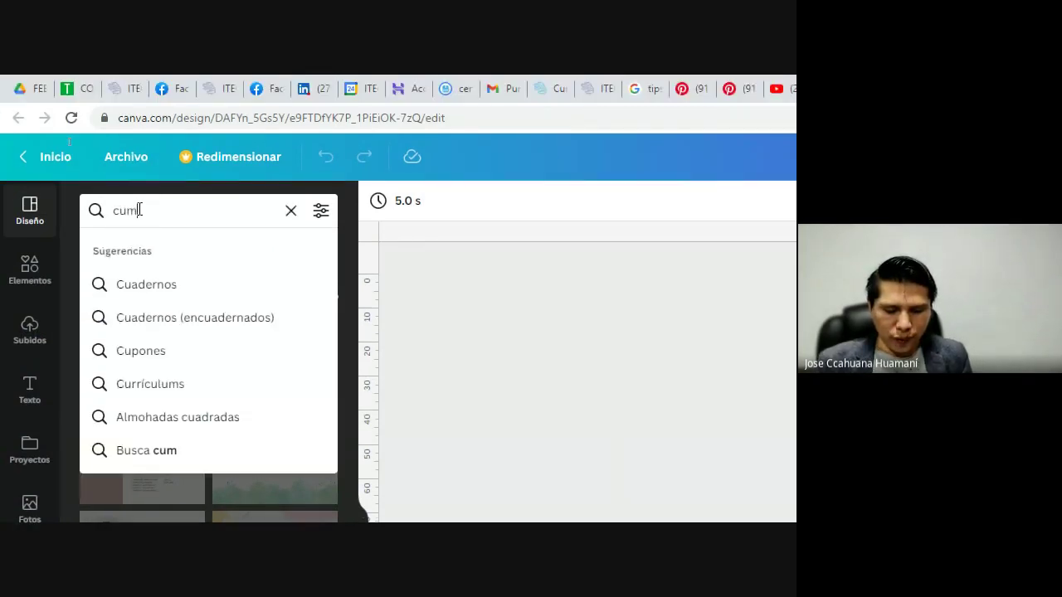
text(pleaños)
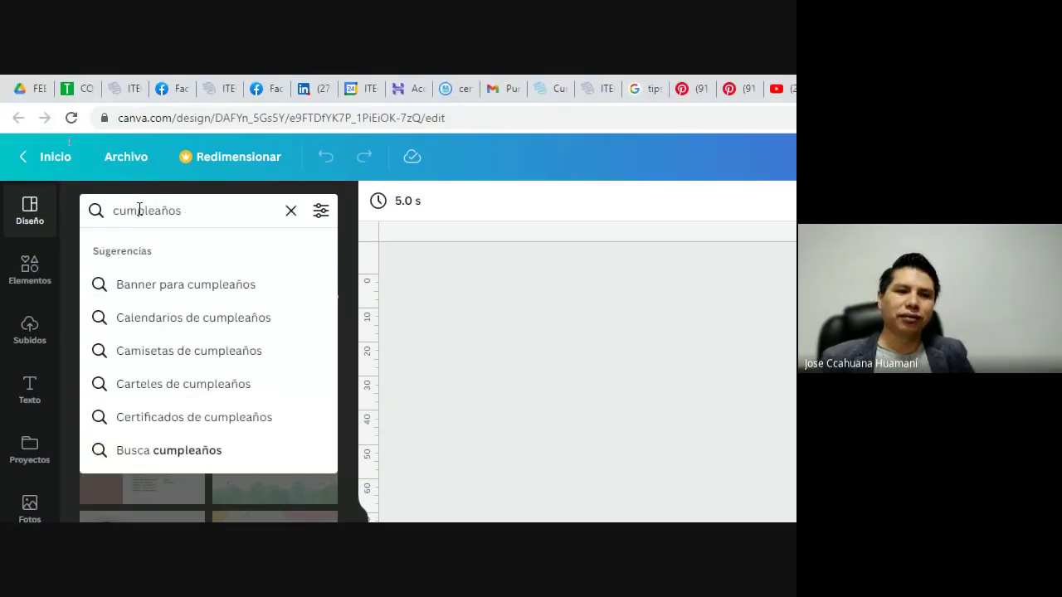
key(Return)
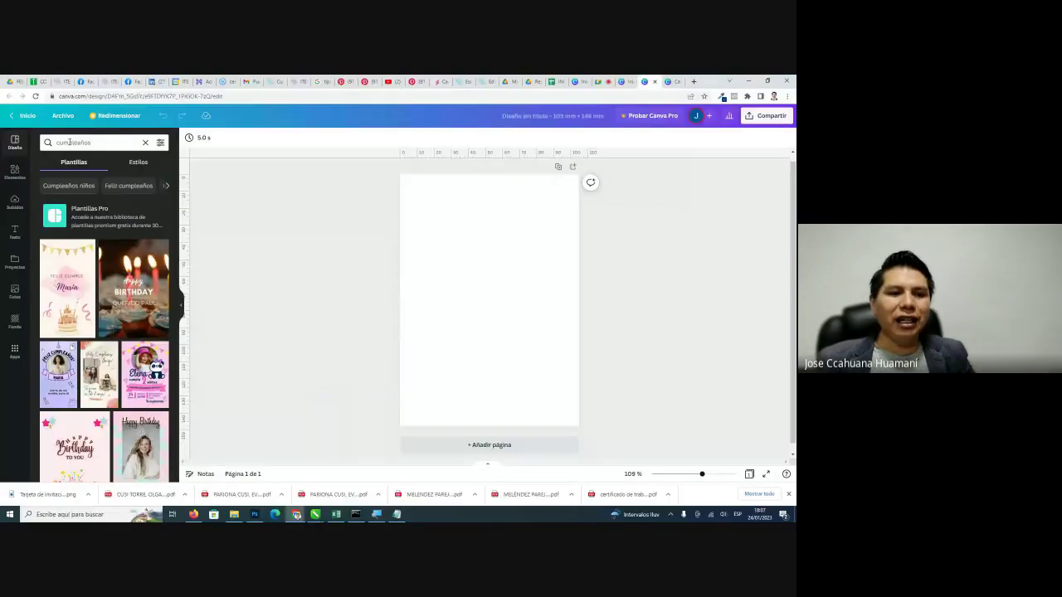
Try the green "Happy Birthday" template with the lollipops on the blank page and undo it.
scroll(100, 290, down, 3)
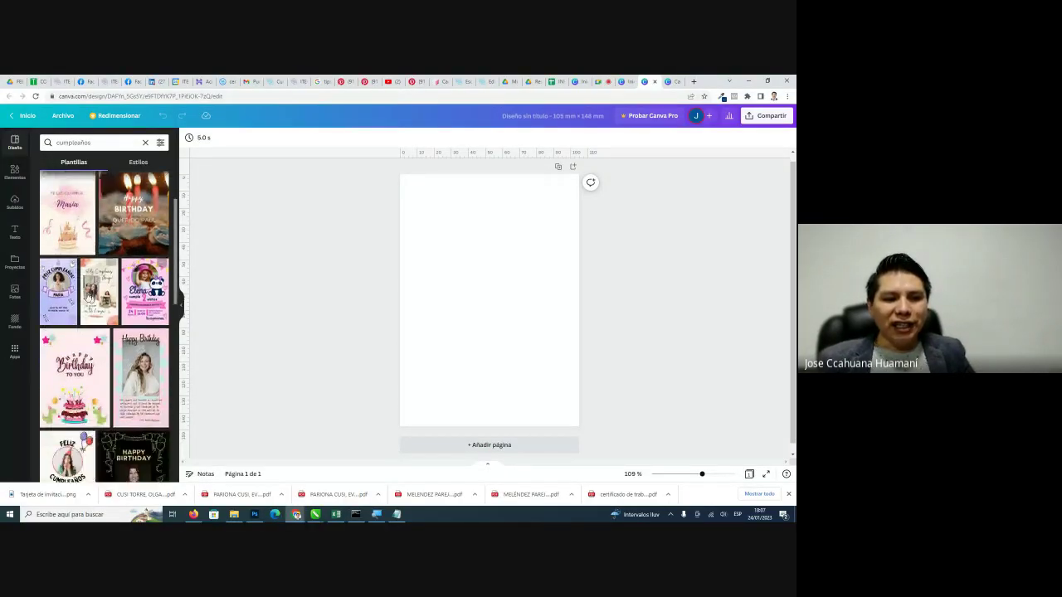
scroll(113, 293, down, 10)
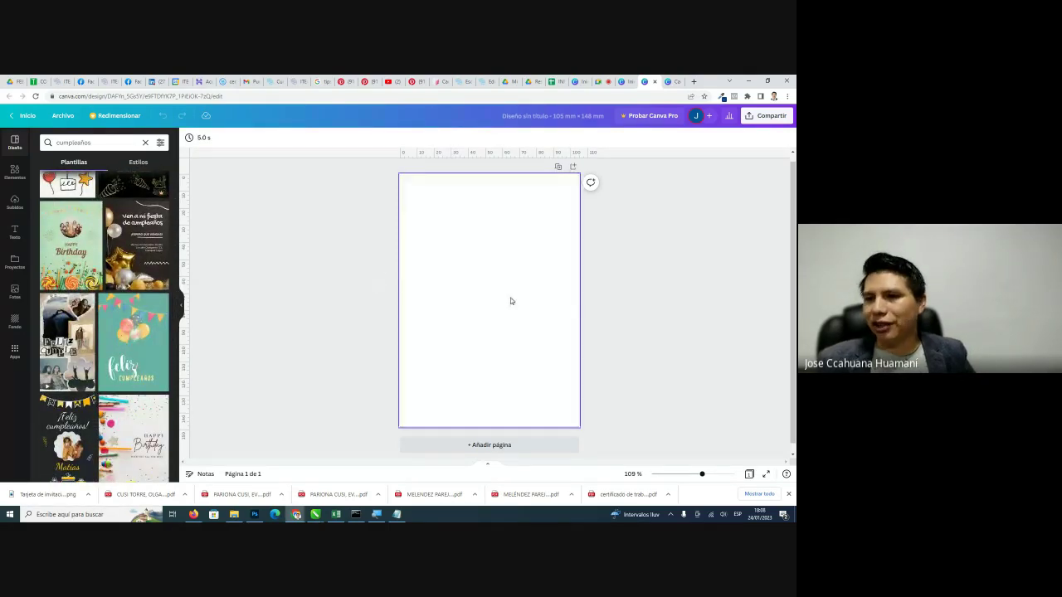
scroll(92, 248, up, 1)
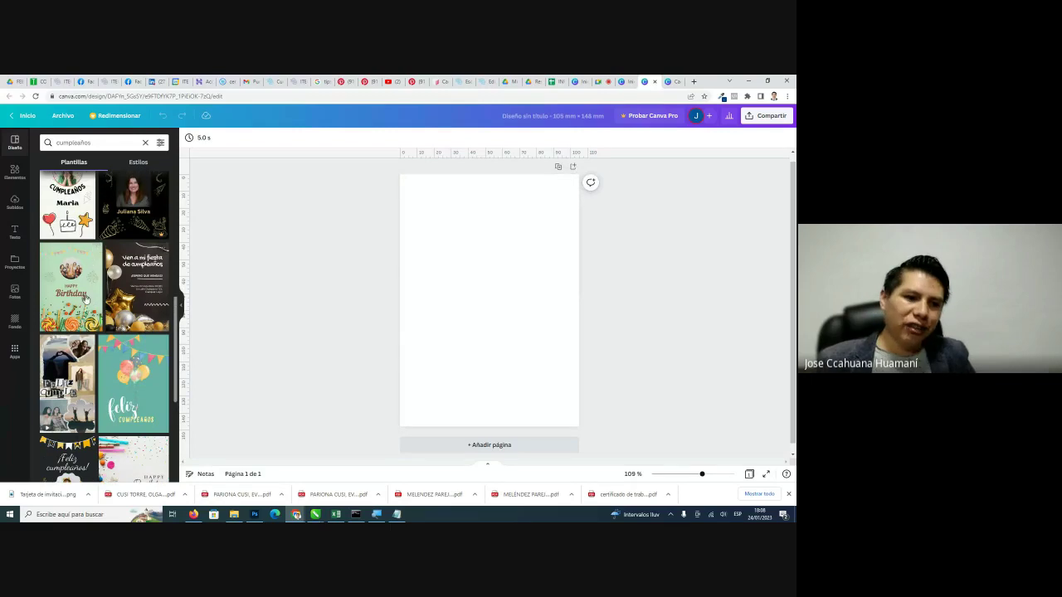
click(69, 305)
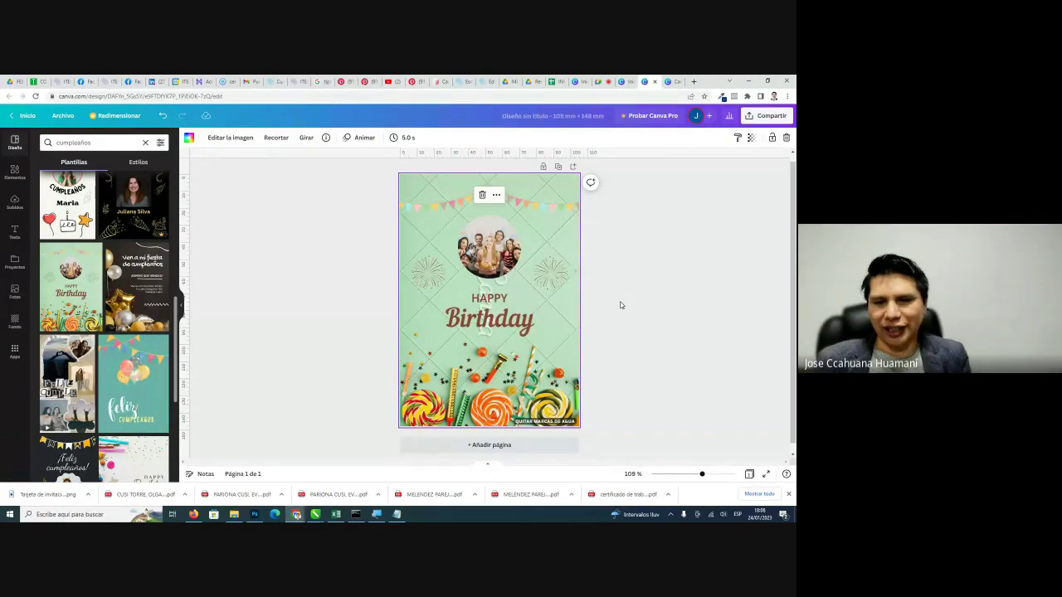
key(ctrl+z)
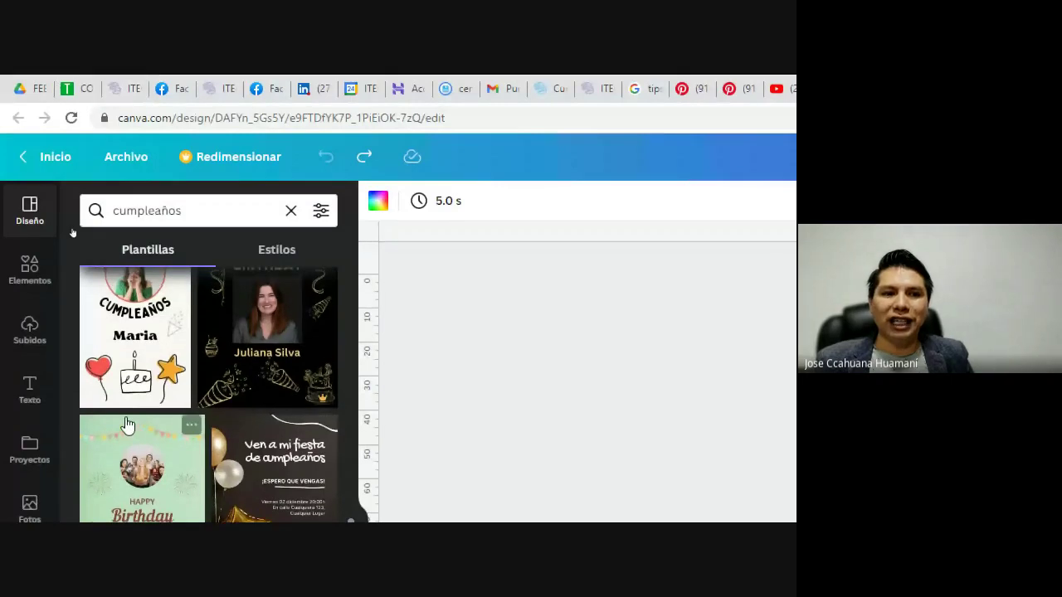
Replace the template search with "paisaje" and browse the landscape templates.
scroll(67, 249, down, 5)
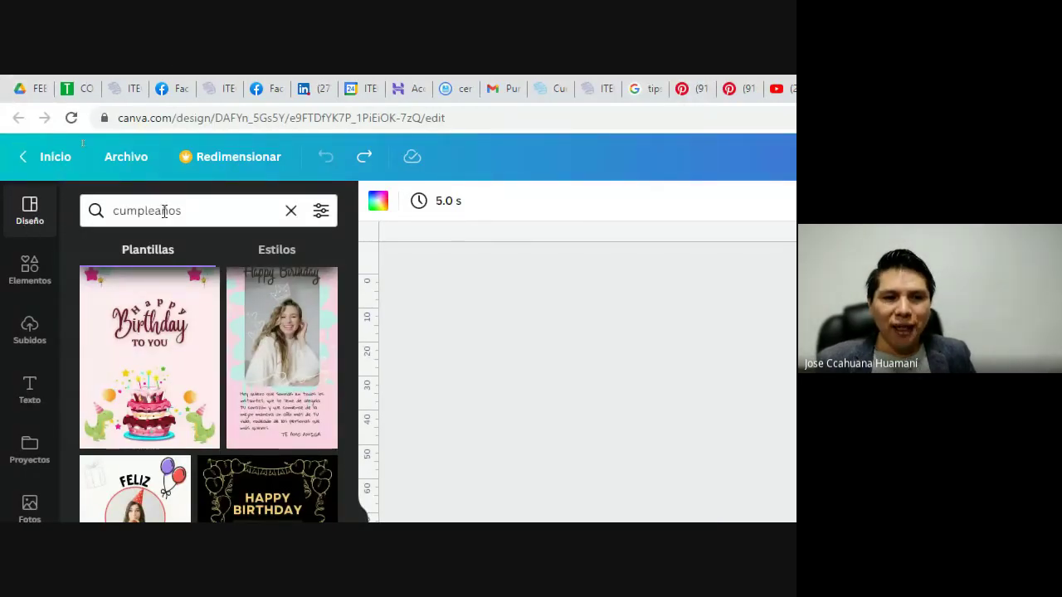
click(199, 211)
double_click(278, 210)
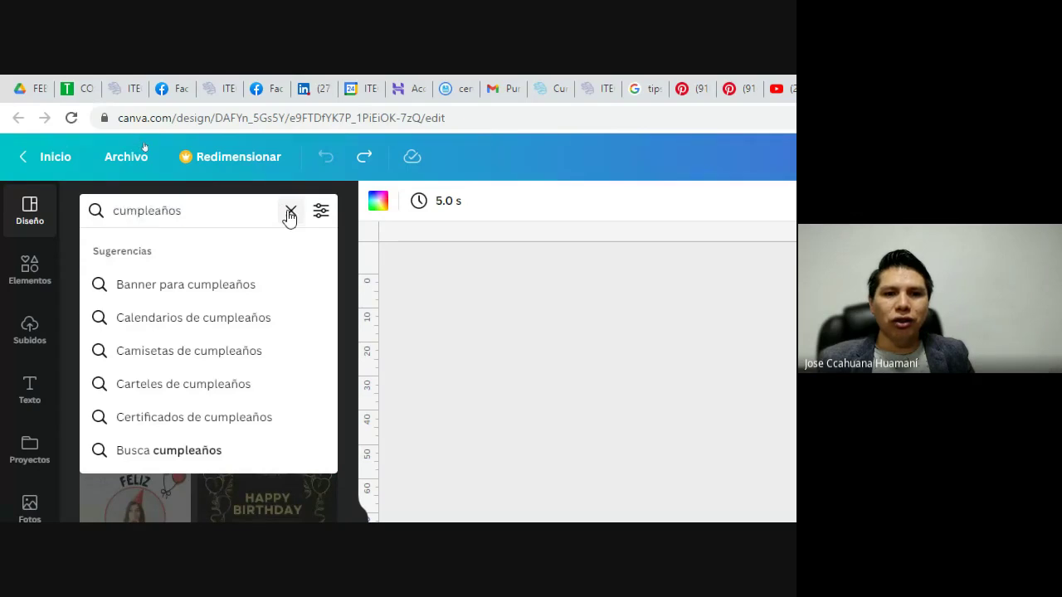
click(292, 211)
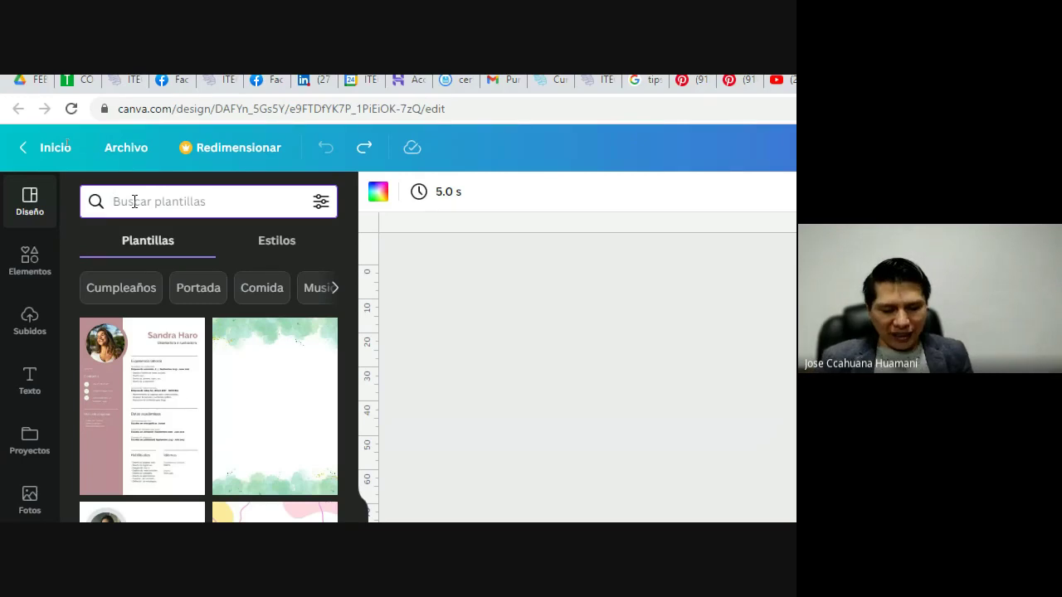
text(pai)
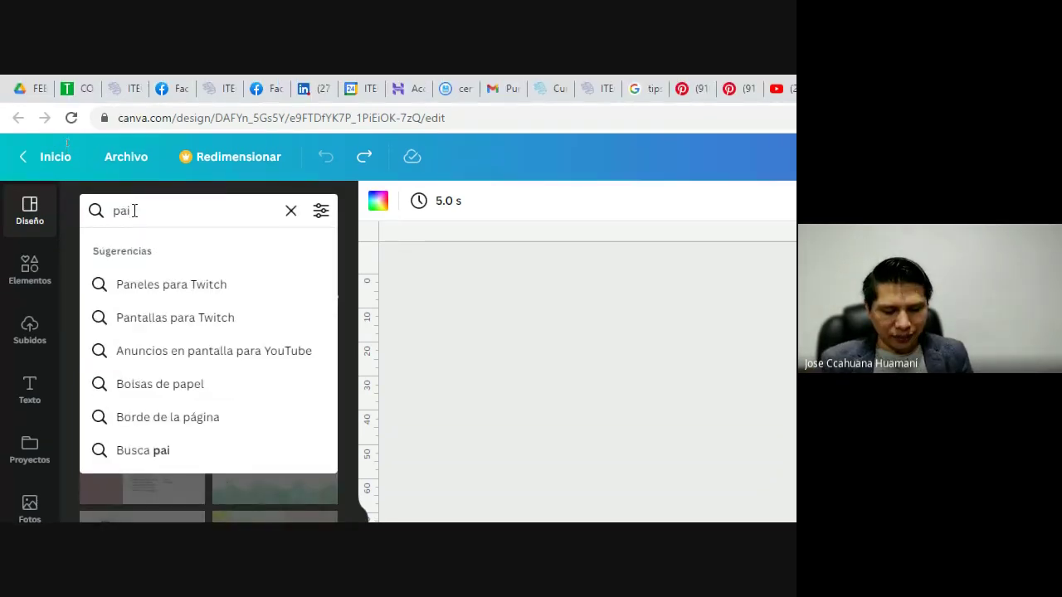
text(saje)
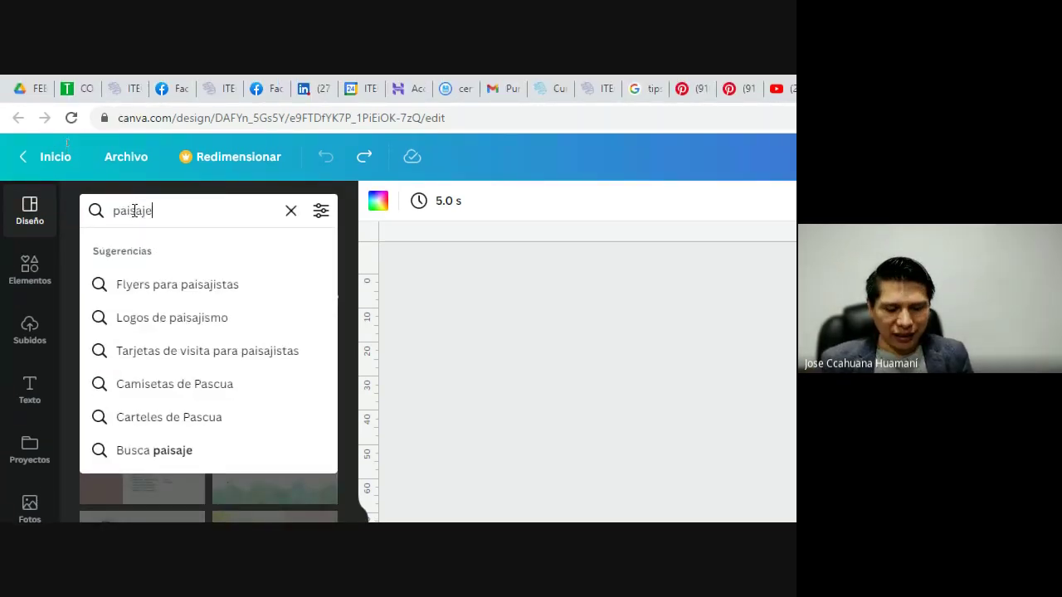
key(Return)
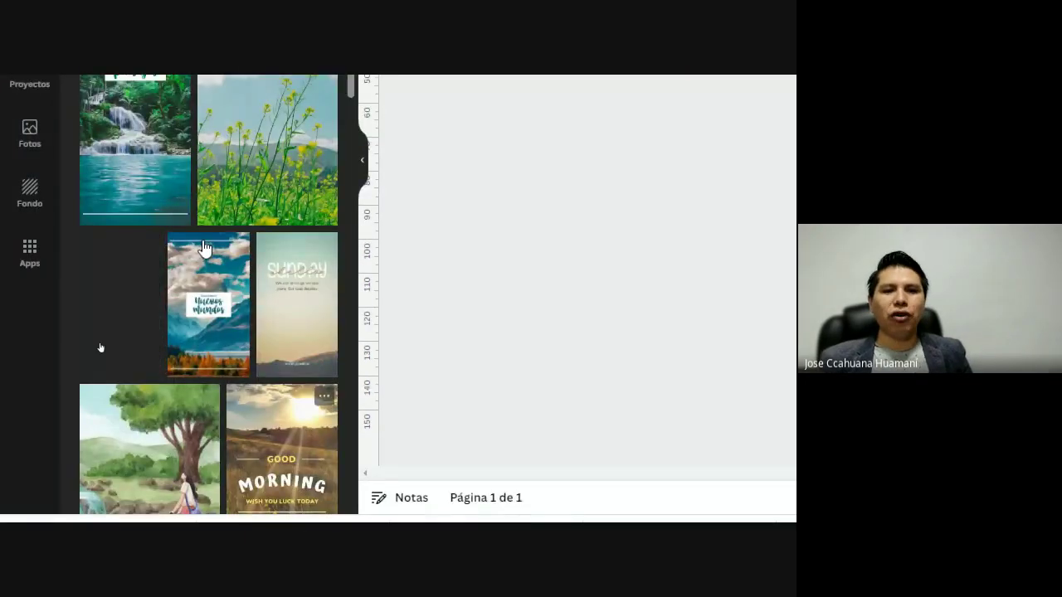
scroll(204, 248, down, 3)
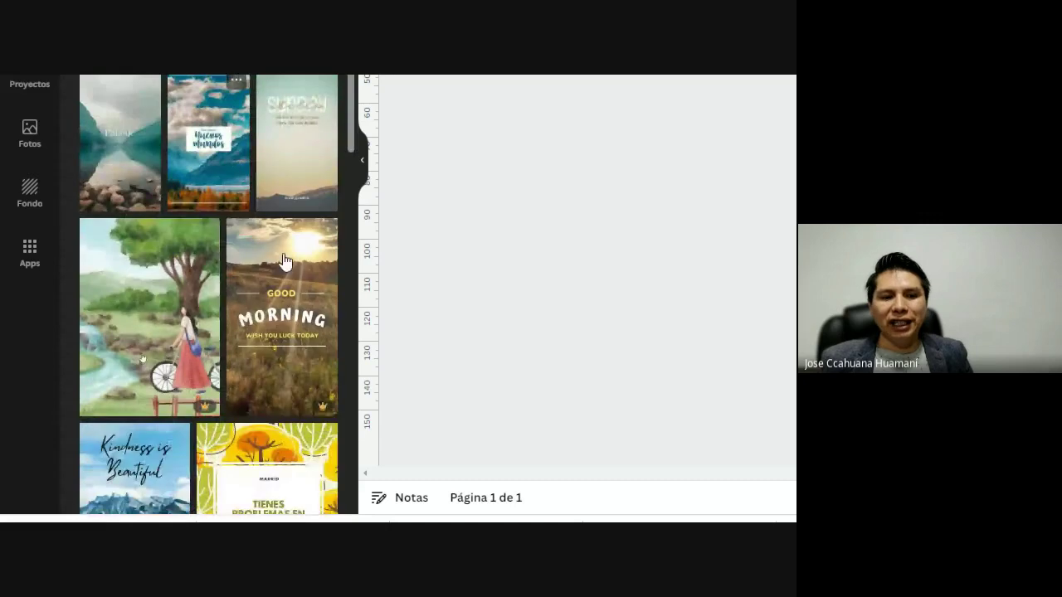
scroll(207, 349, down, 5)
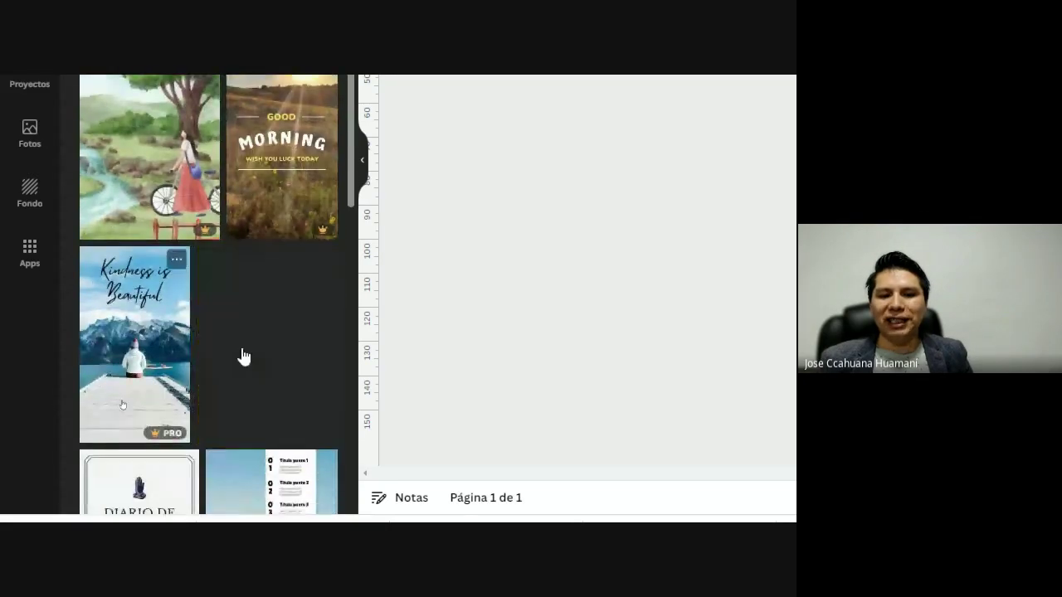
scroll(311, 406, down, 4)
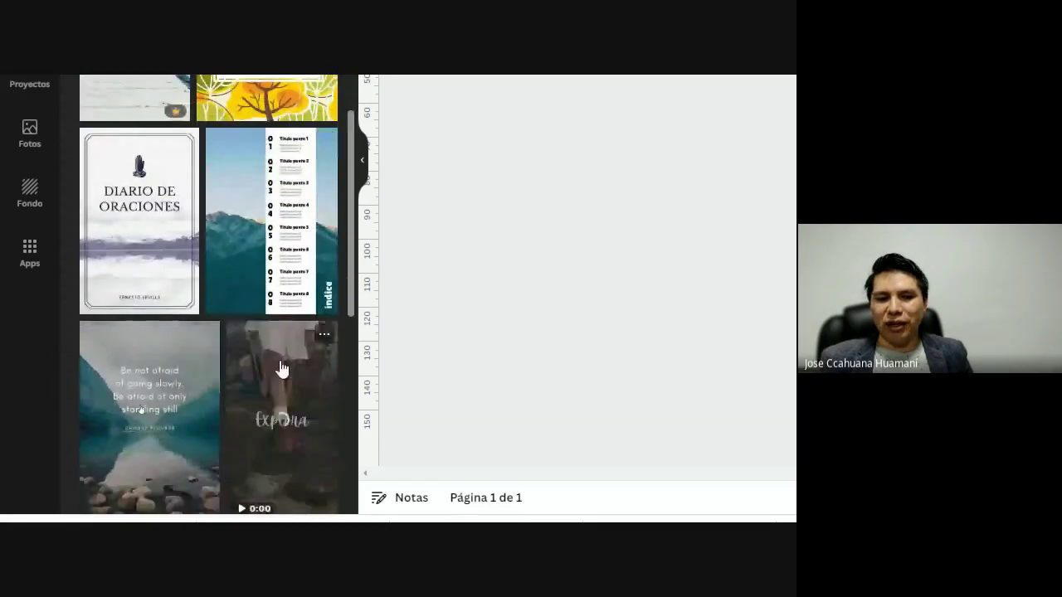
Try the "Naturaleza" template with the yellow flowers on the blank page and undo it.
scroll(207, 367, down, 1)
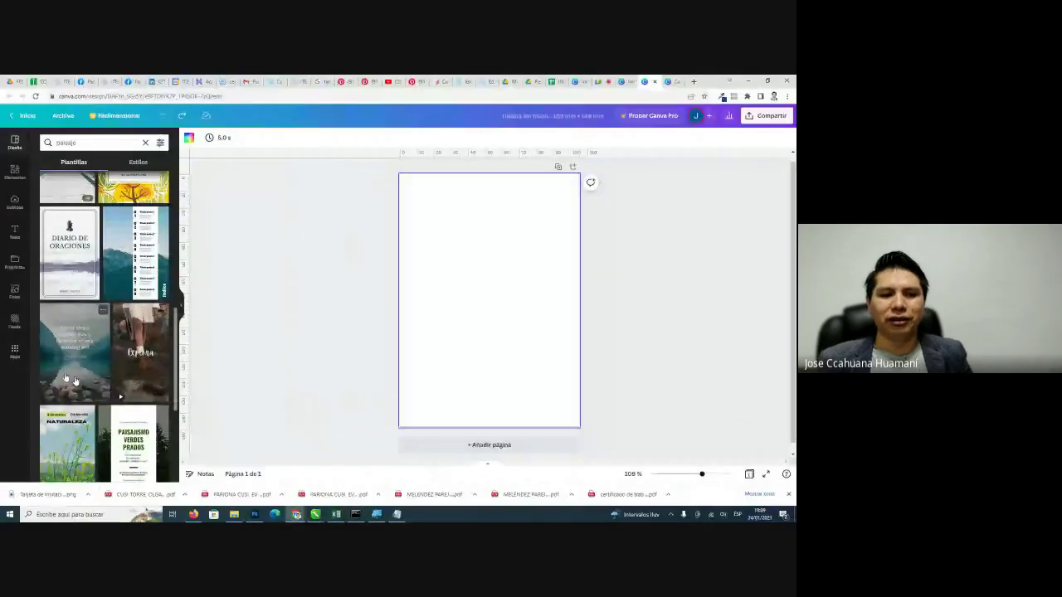
scroll(124, 315, down, 2)
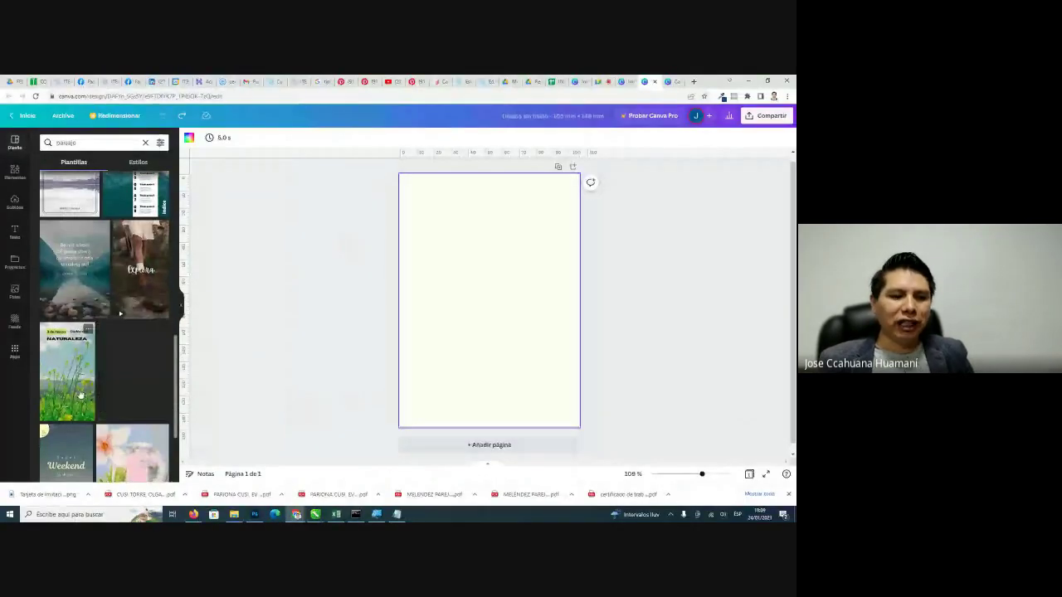
click(63, 384)
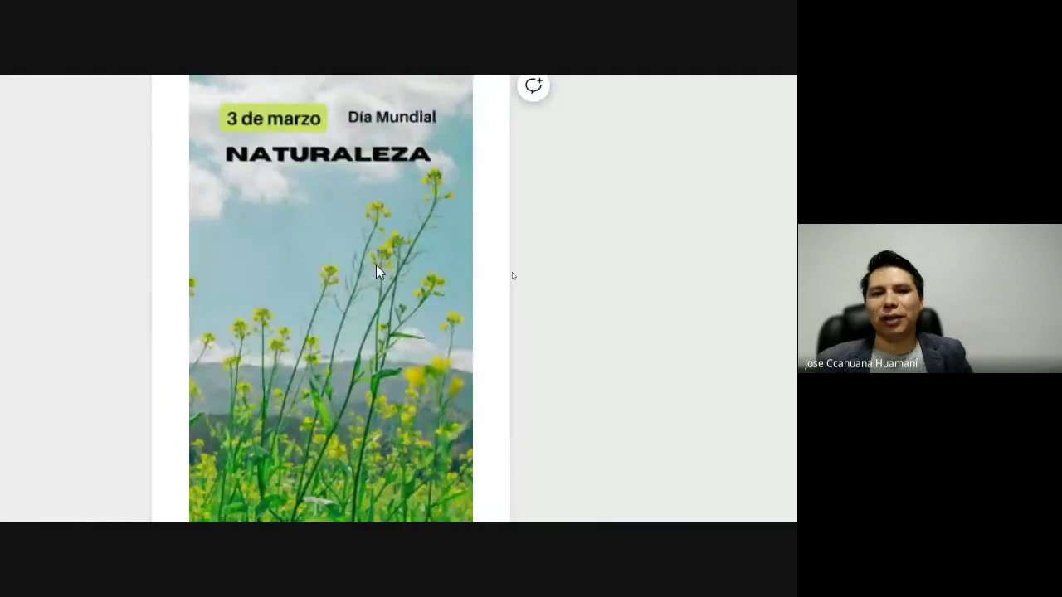
click(510, 274)
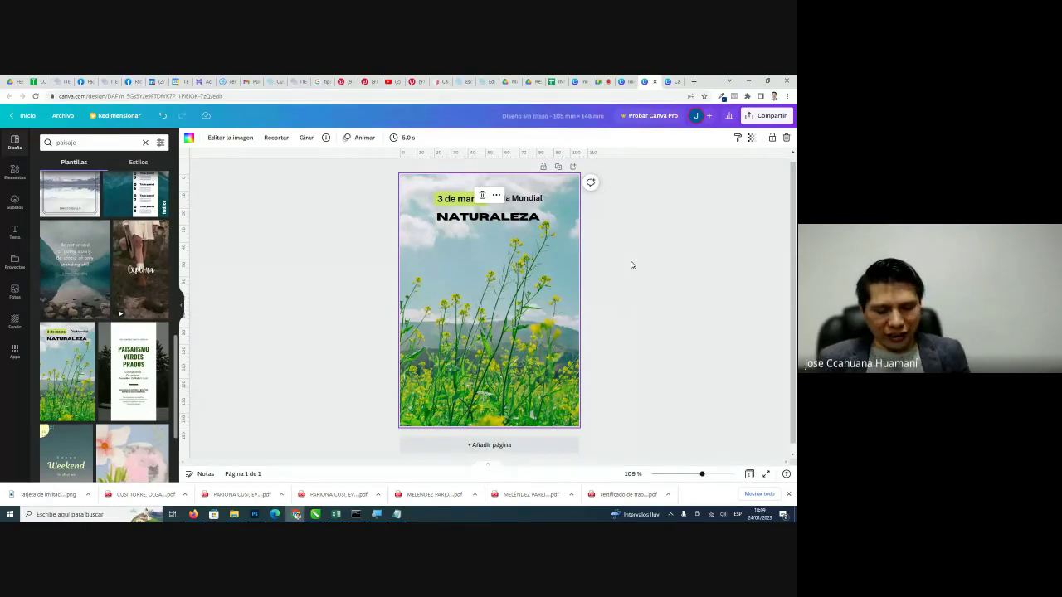
key(ctrl+z)
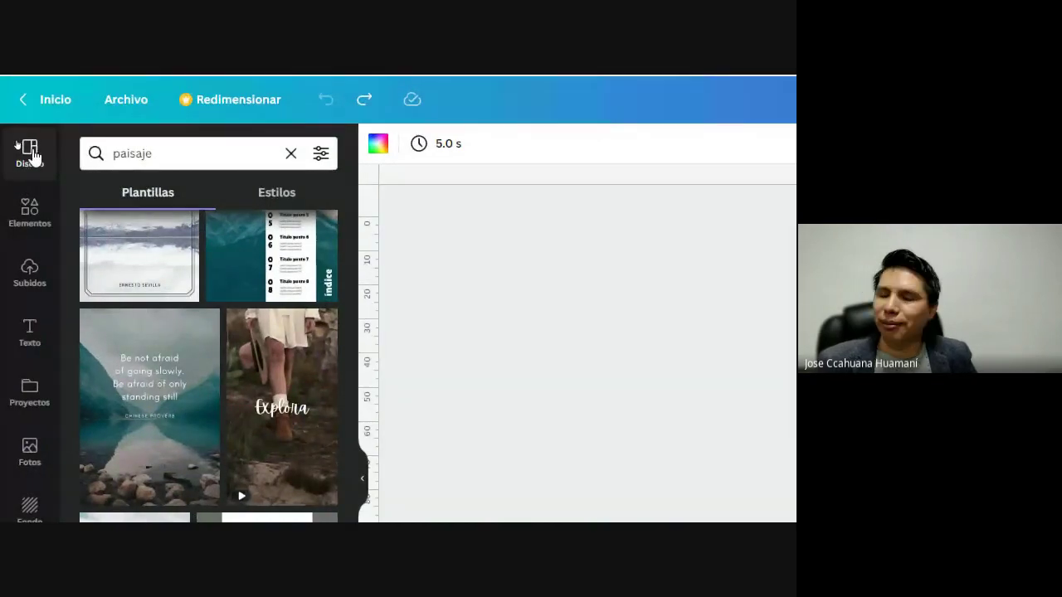
Search the elements for "torta" and narrow the results to graphic elements.
click(31, 217)
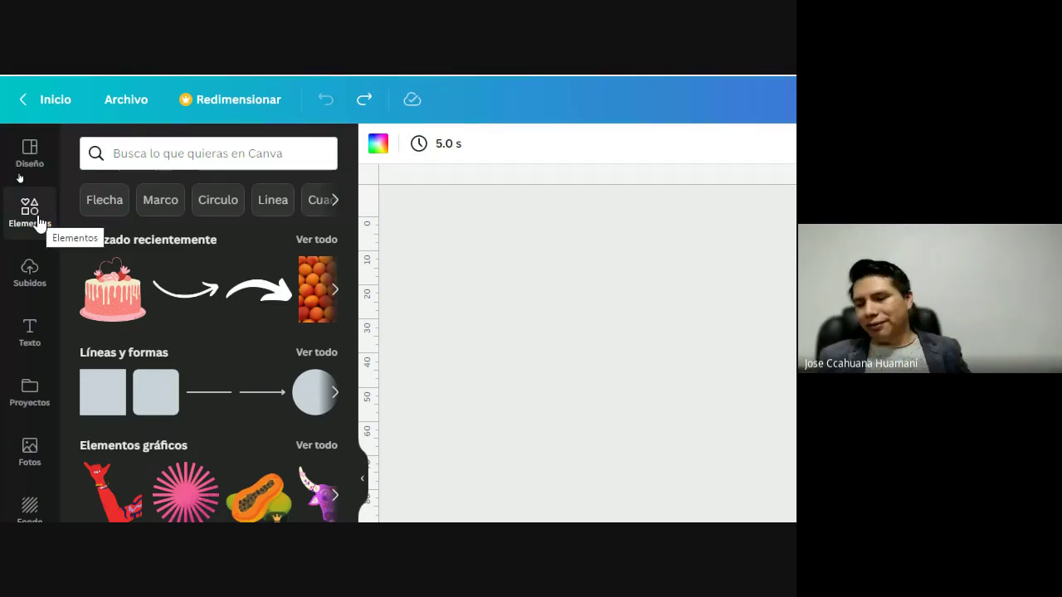
click(180, 156)
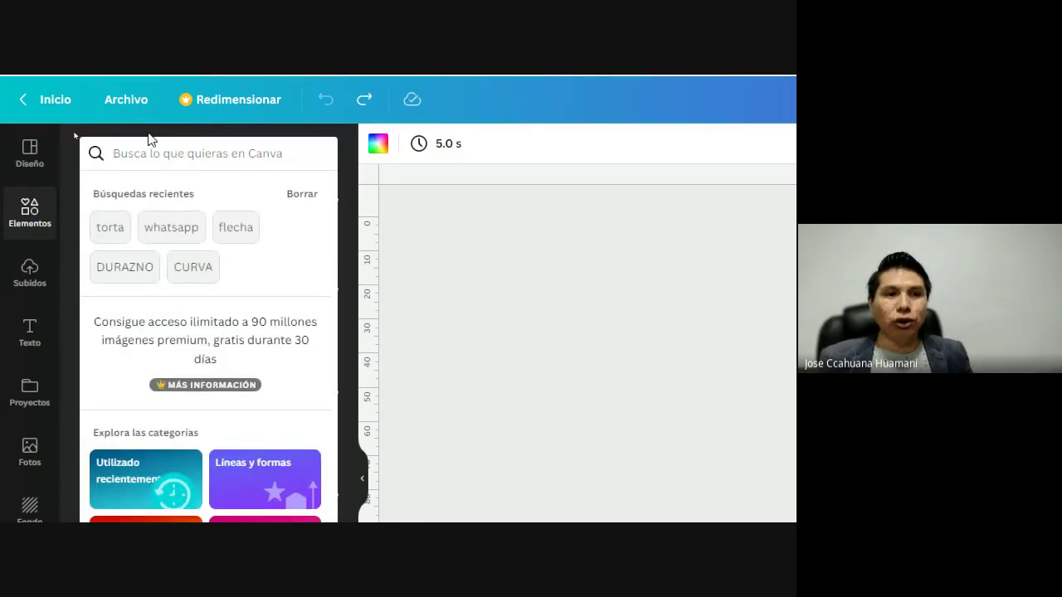
key(Escape)
click(158, 156)
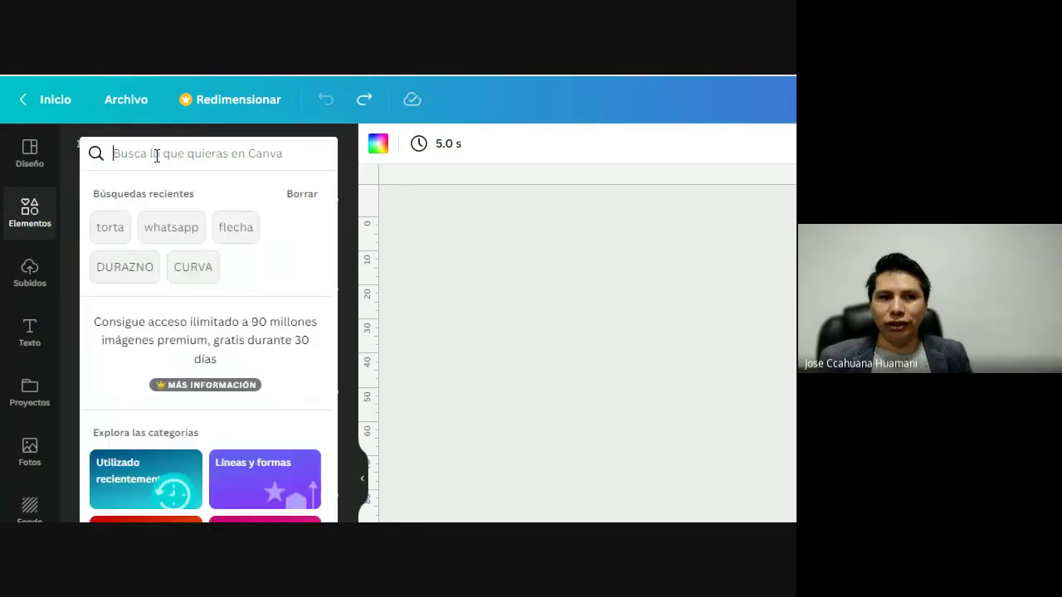
text(torta)
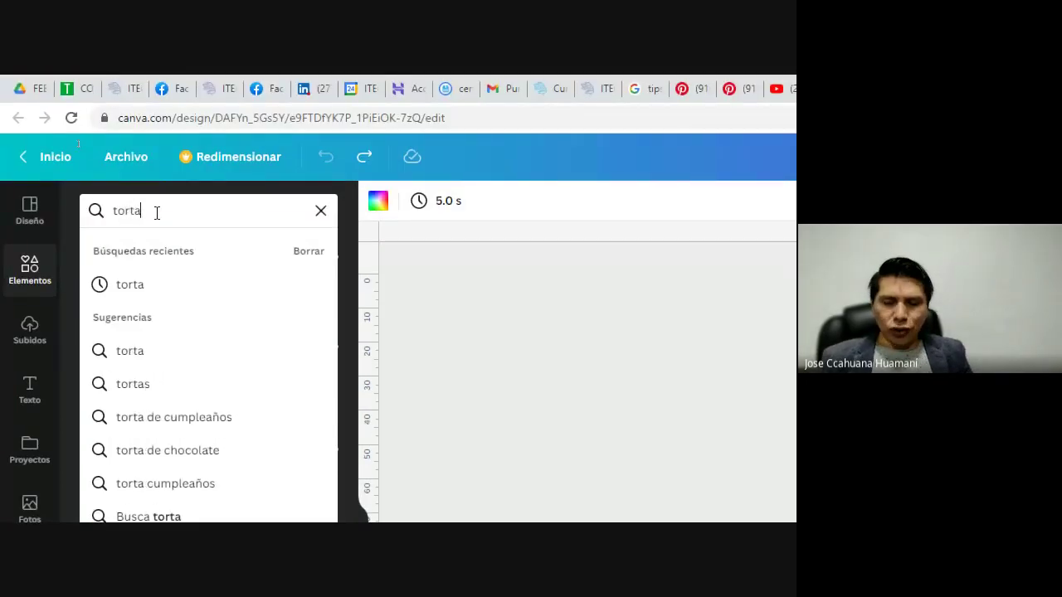
key(Return)
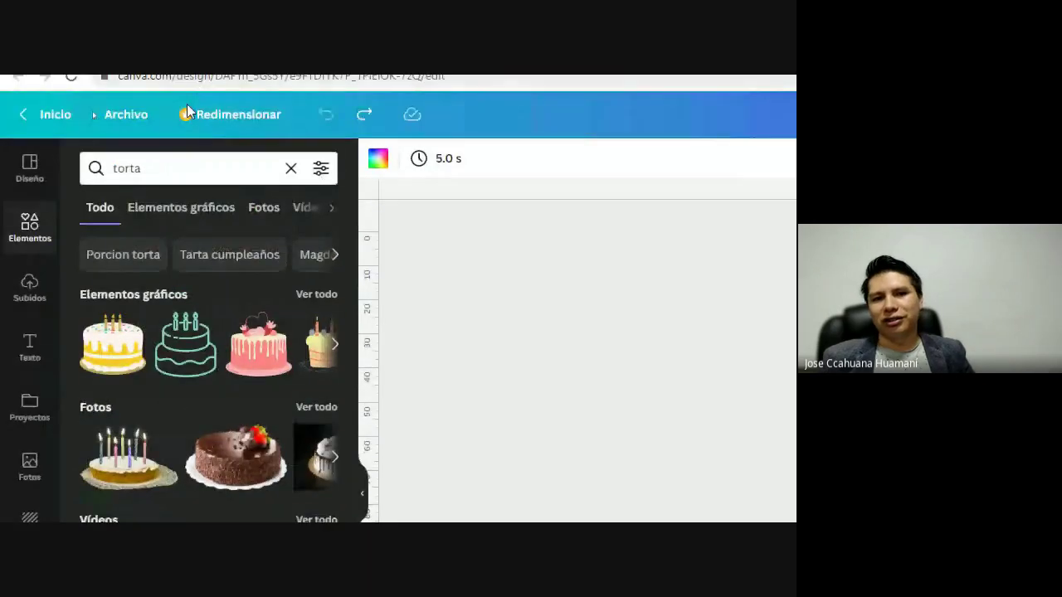
click(188, 214)
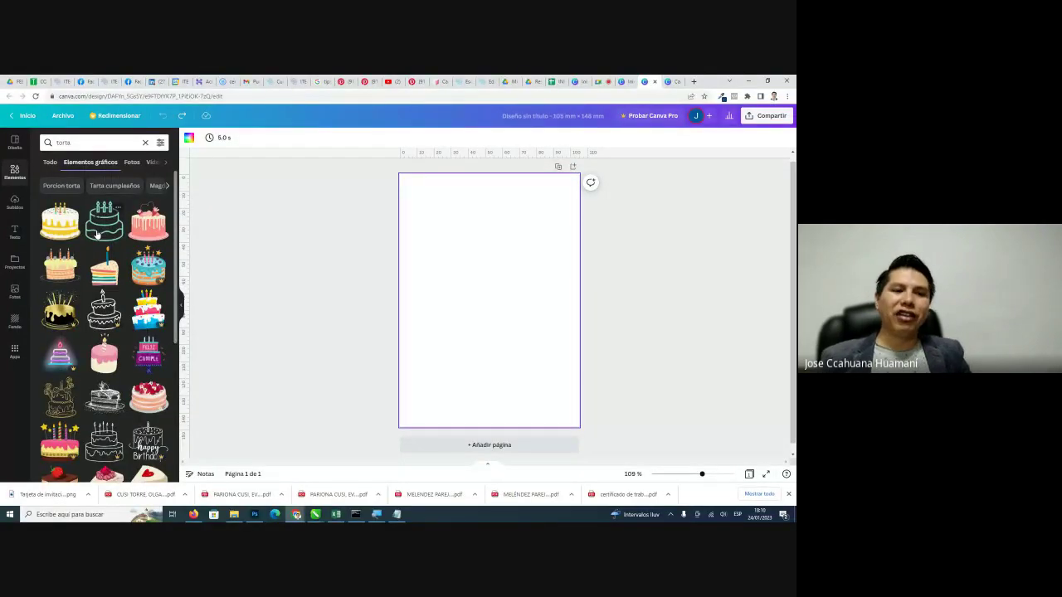
Add the pink three-tier cake with coloured stars to the page and try scaling and moving it.
scroll(104, 249, down, 3)
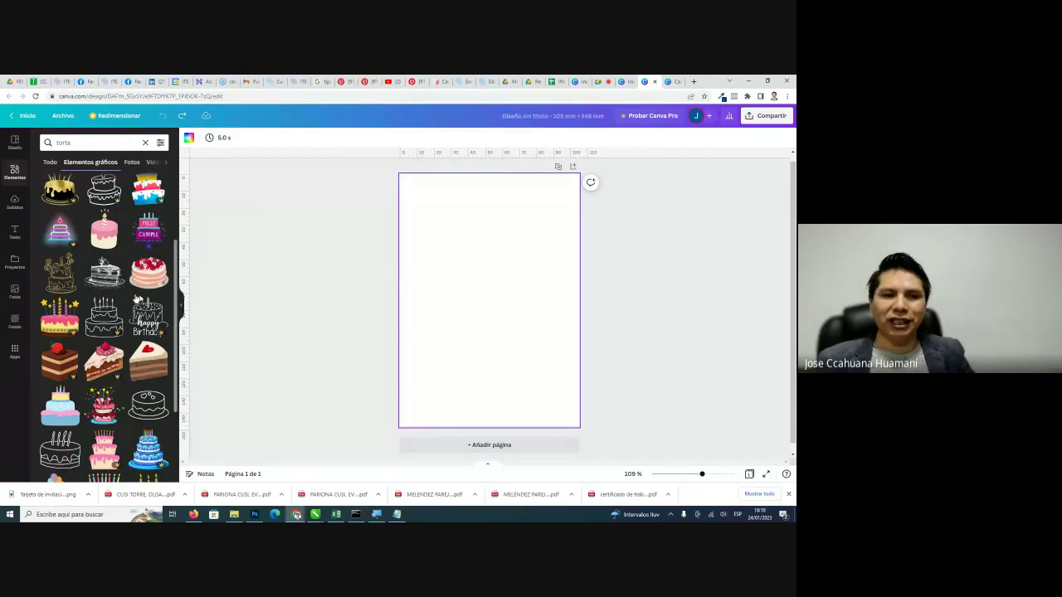
scroll(87, 299, down, 3)
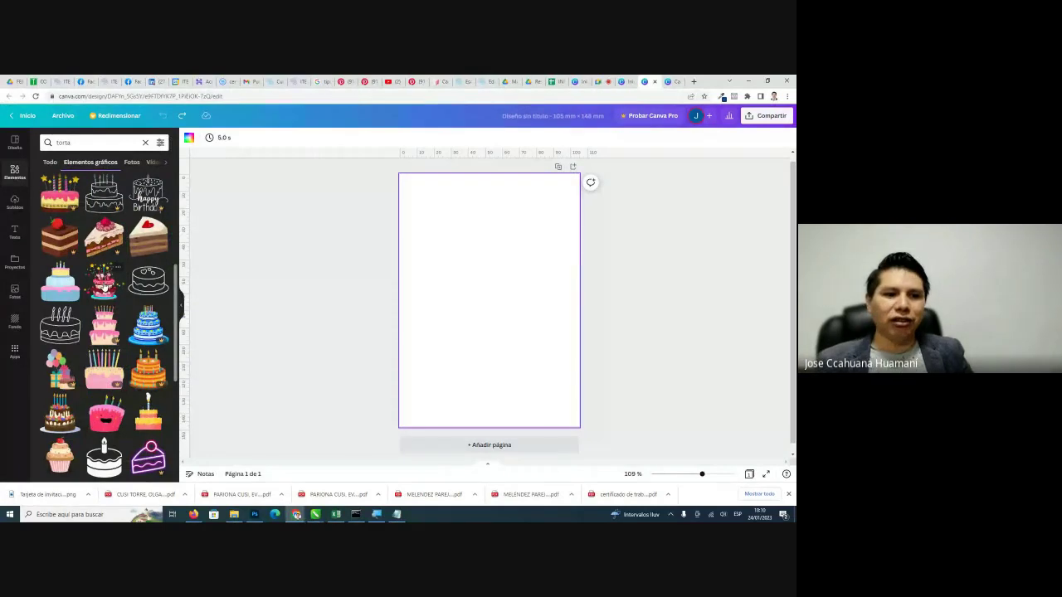
click(104, 283)
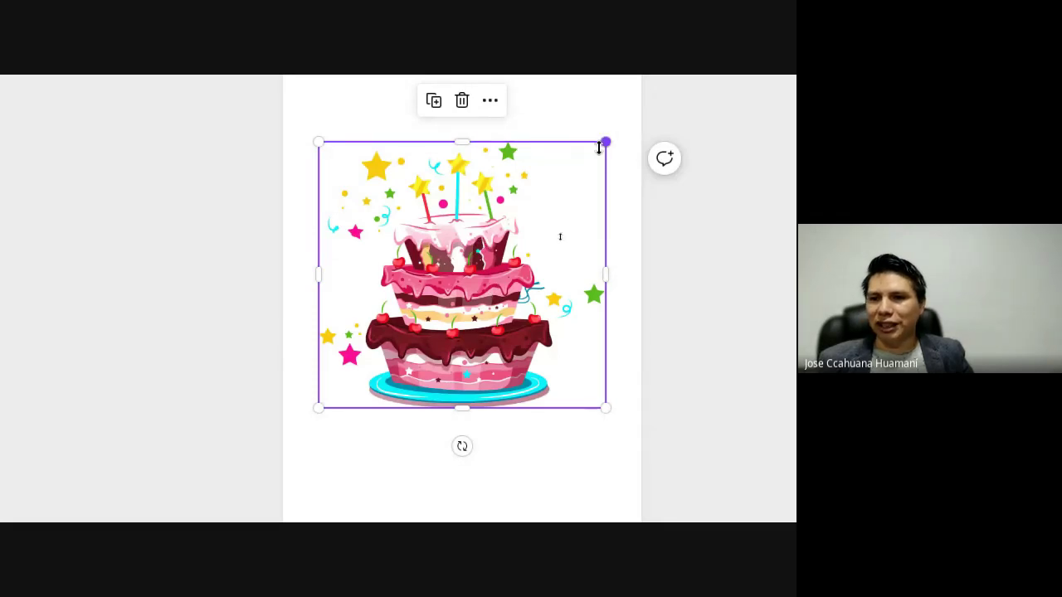
drag(607, 142, 411, 324)
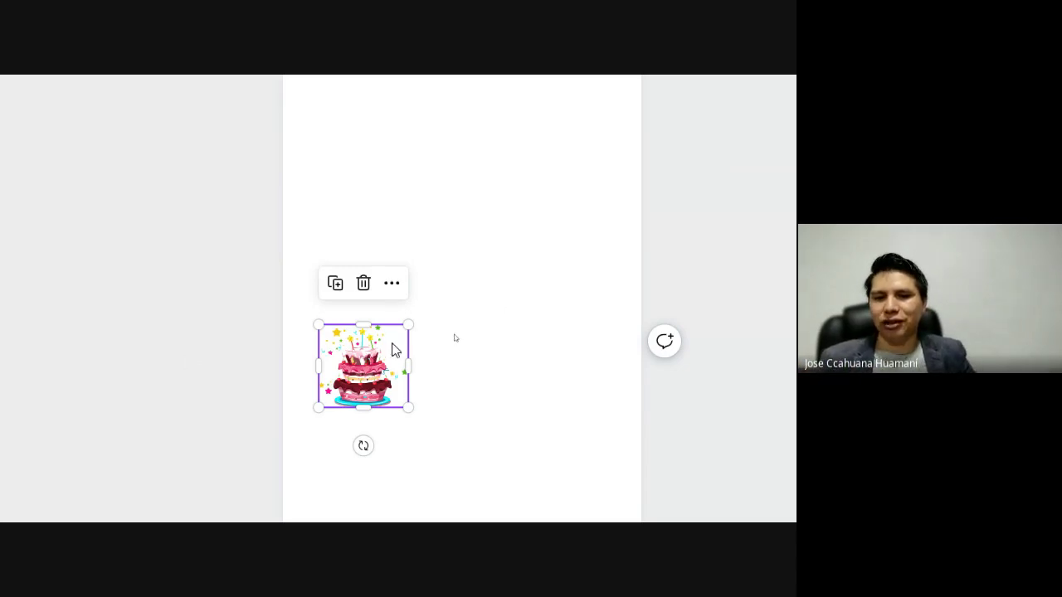
drag(355, 362, 618, 422)
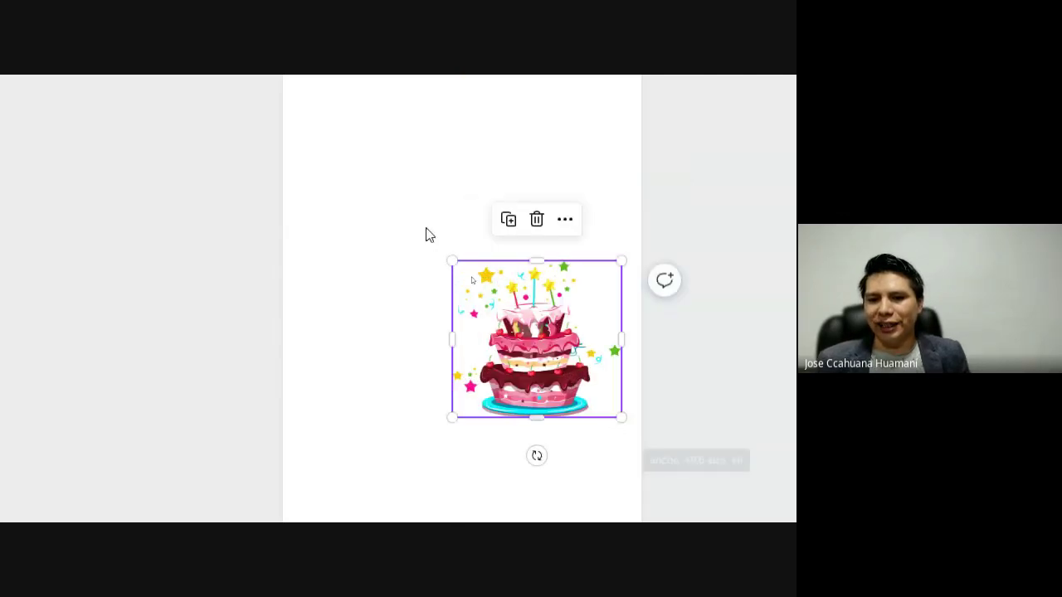
drag(450, 259, 336, 159)
drag(514, 178, 513, 249)
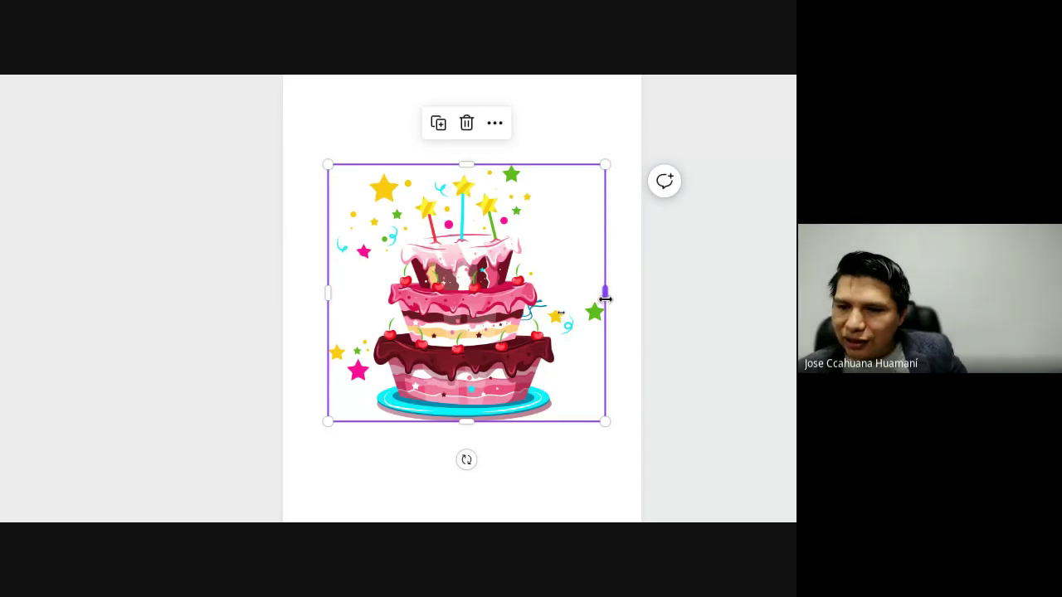
Crop the cake from all four sides to a strip about 62 mm wide across its middle tier.
drag(605, 292, 562, 299)
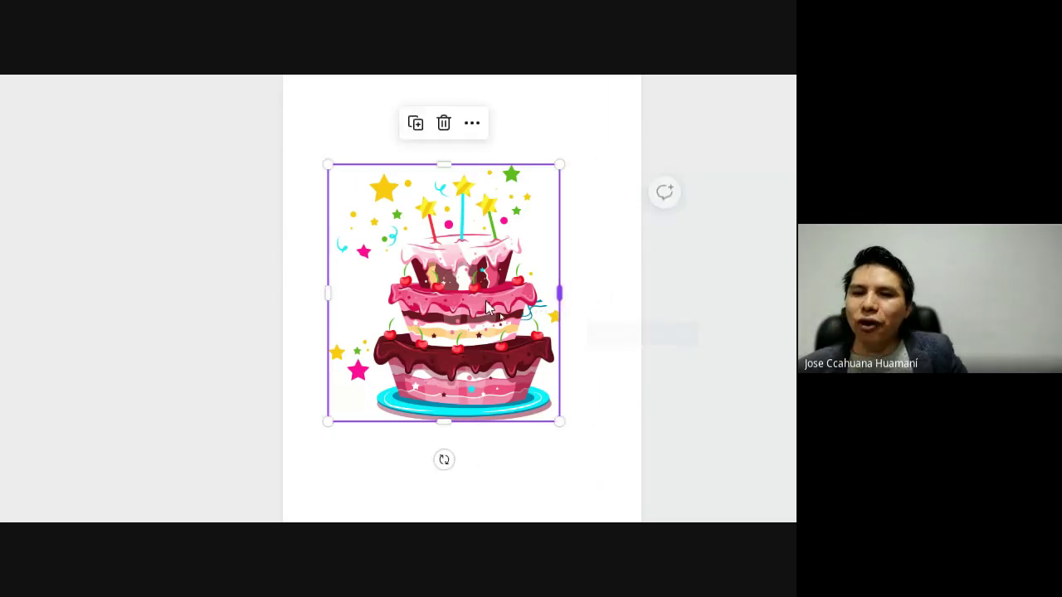
drag(327, 292, 348, 292)
drag(454, 163, 457, 285)
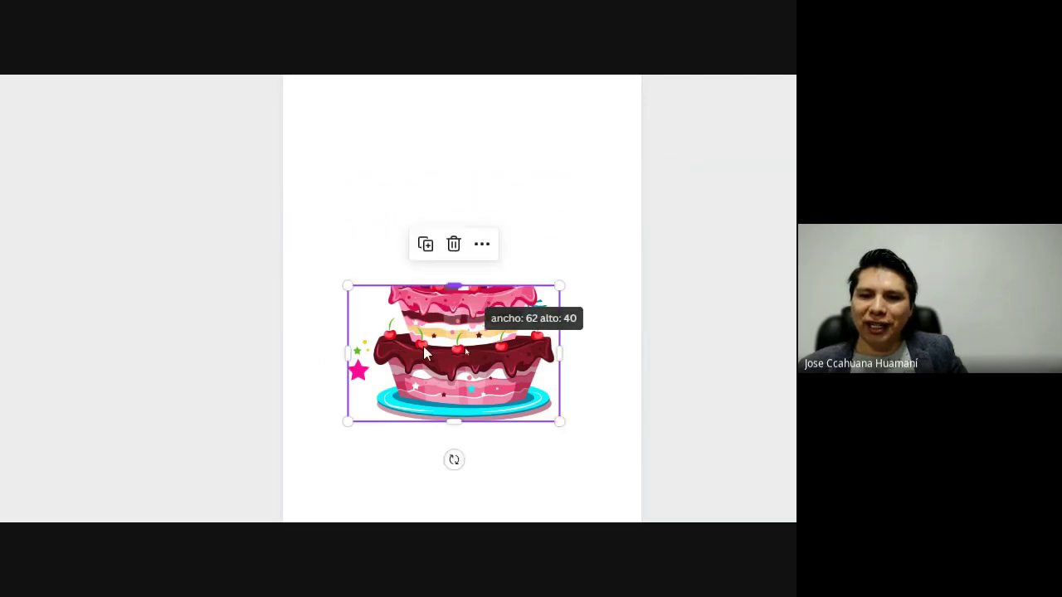
drag(460, 420, 490, 333)
click(644, 278)
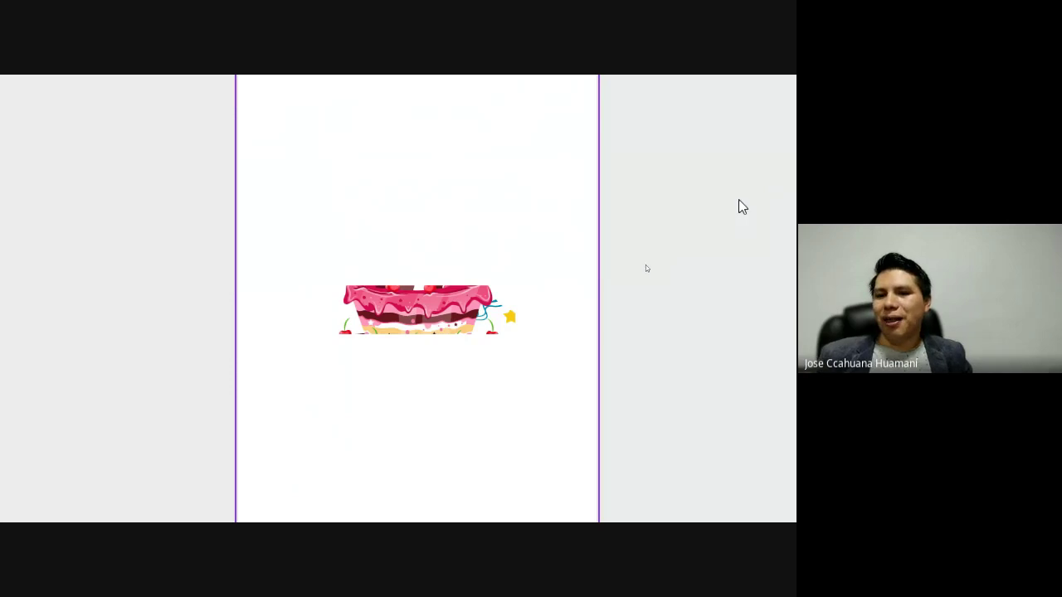
Rotate the cropped cake strip slightly counterclockwise and delete it from the page.
click(474, 307)
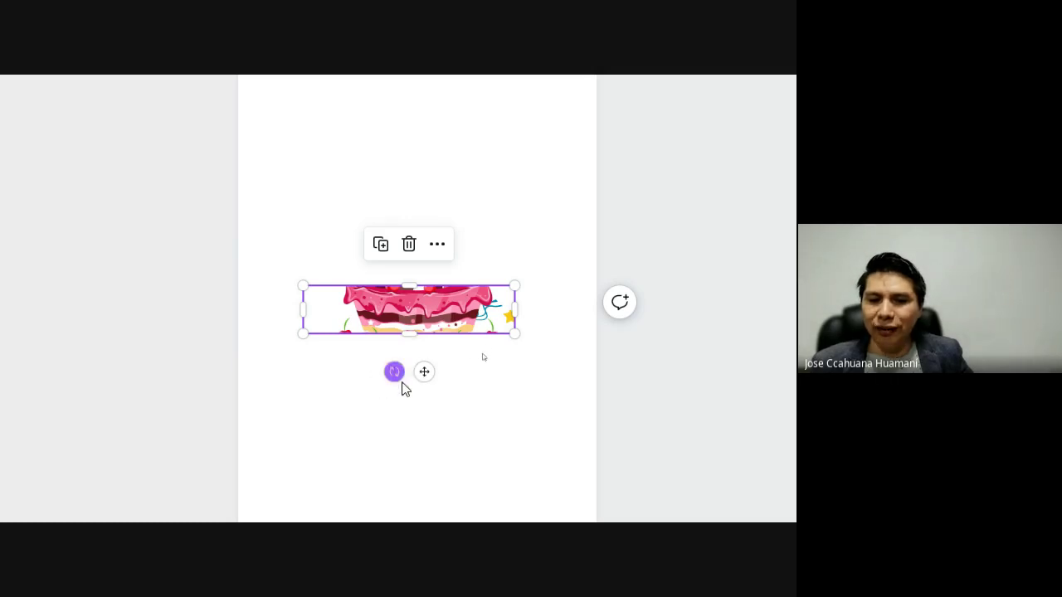
click(533, 322)
click(433, 302)
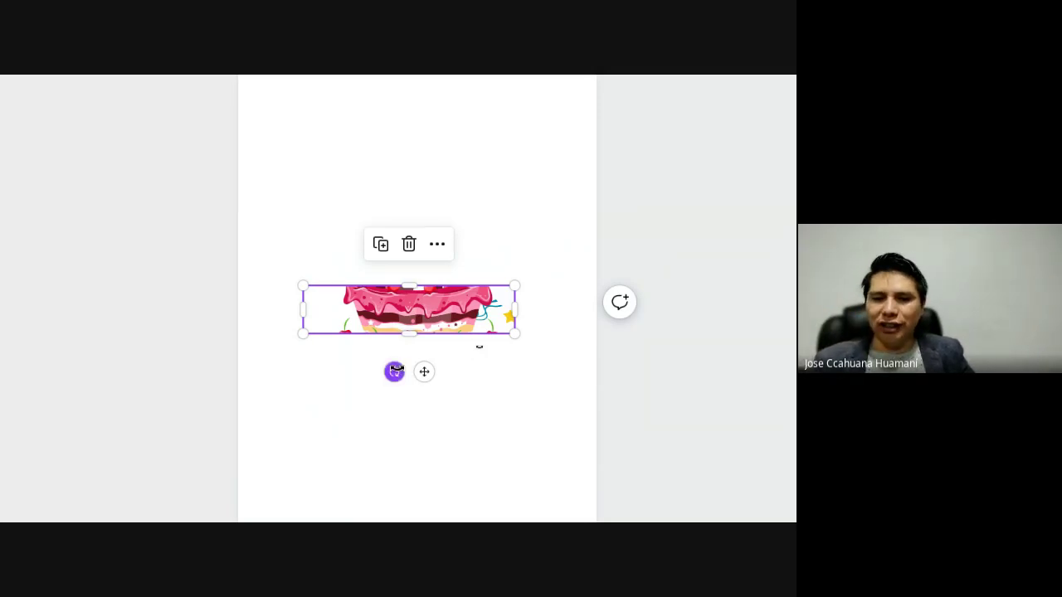
mouse_move(394, 372)
mouse_down()
mouse_move(384, 382)
mouse_move(334, 349)
mouse_move(329, 329)
mouse_move(372, 426)
mouse_move(475, 388)
mouse_move(476, 374)
mouse_move(470, 400)
mouse_move(397, 385)
mouse_move(435, 366)
mouse_move(372, 370)
mouse_move(399, 361)
mouse_up()
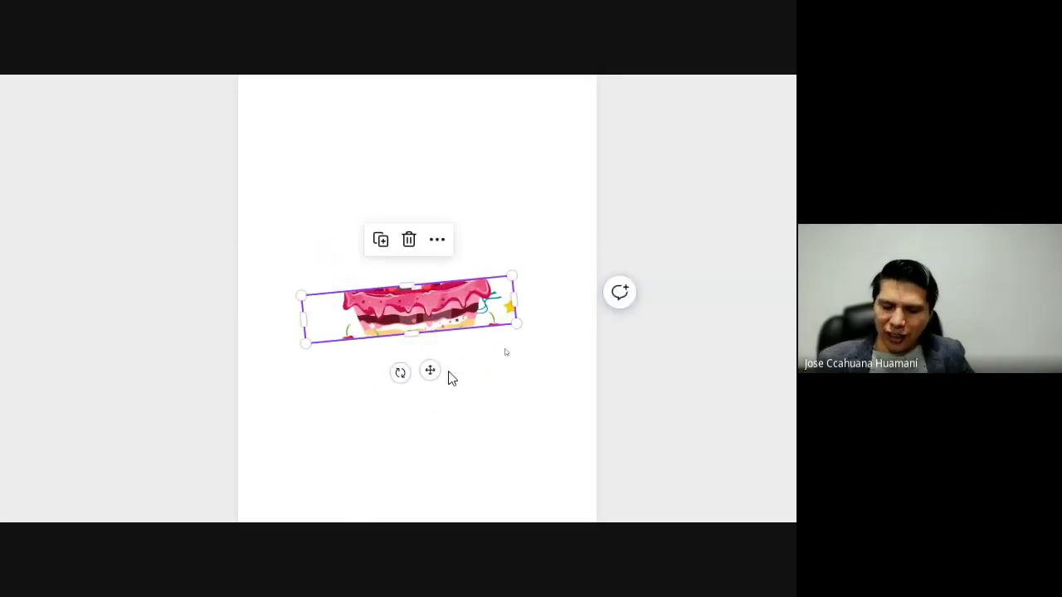
key(Delete)
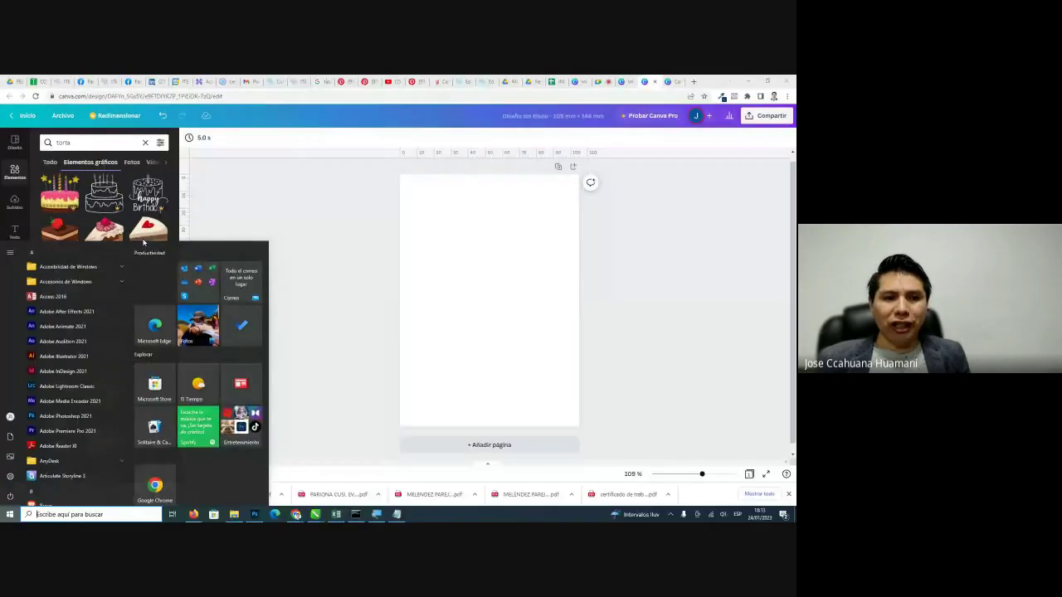
Try the cake slice with the red heart in the upper middle of the page and delete it.
click(286, 386)
drag(557, 235, 514, 258)
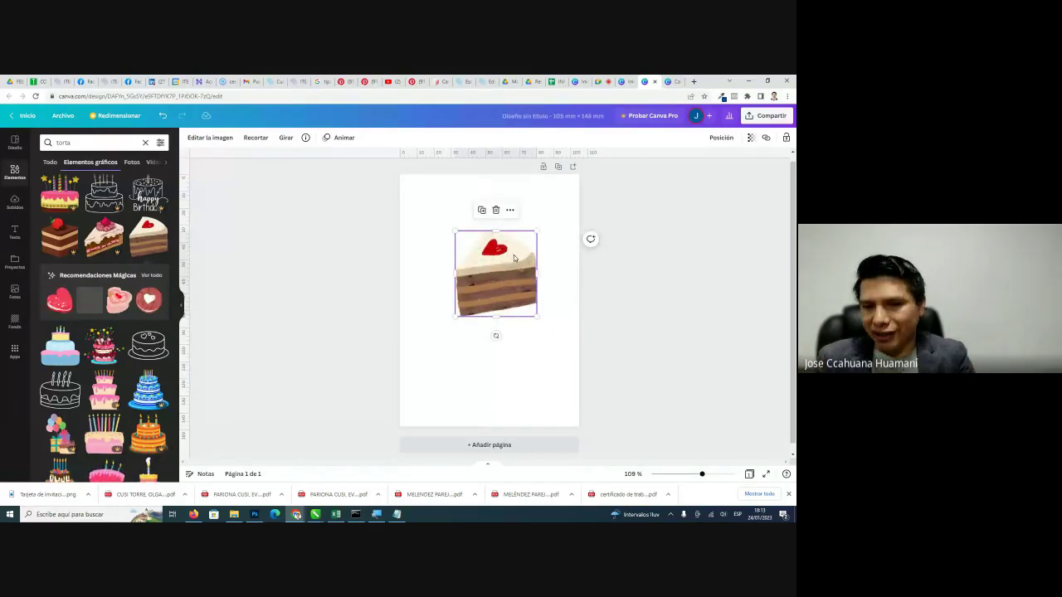
key(Delete)
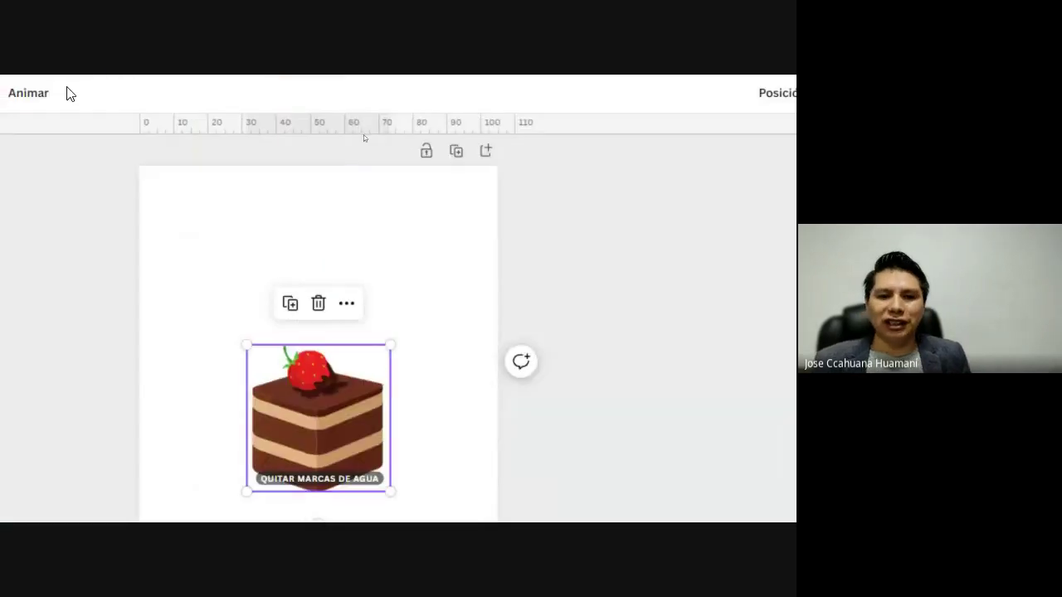
Compare the chocolate cake with the strawberry selected and deselected on the page, and delete it.
click(184, 371)
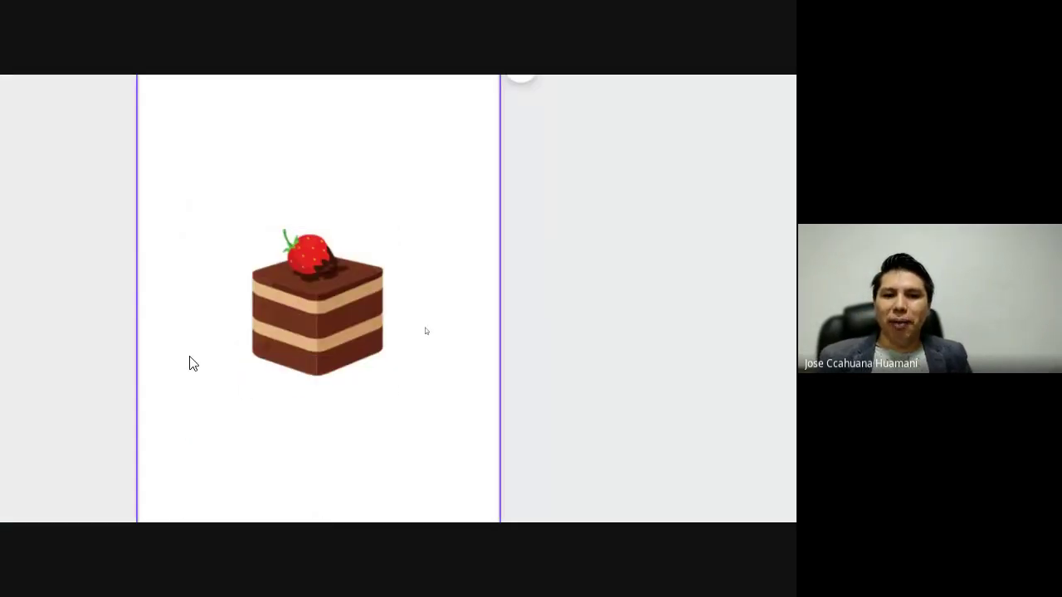
click(296, 330)
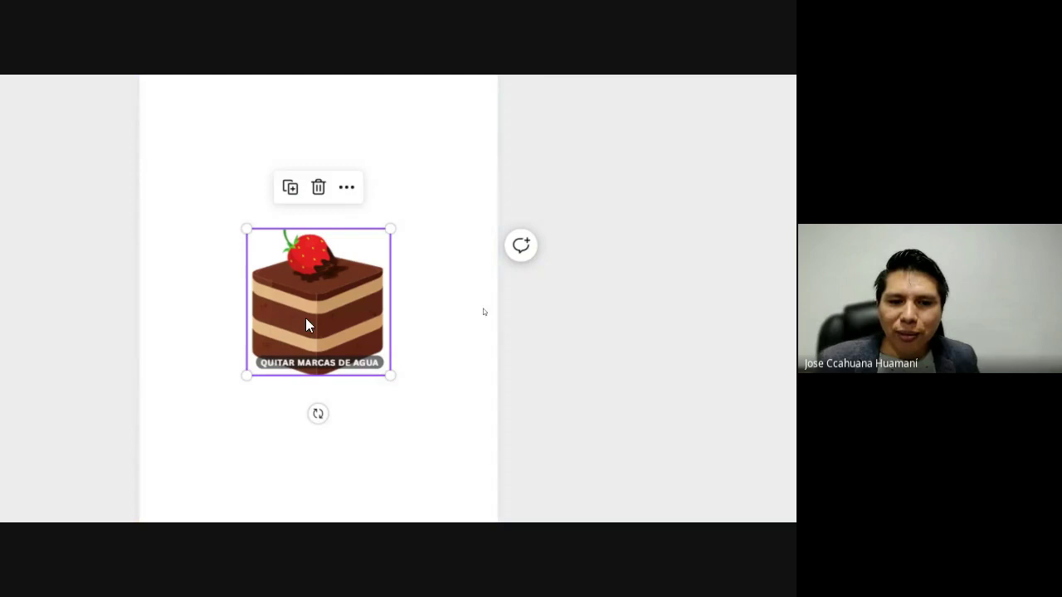
click(430, 383)
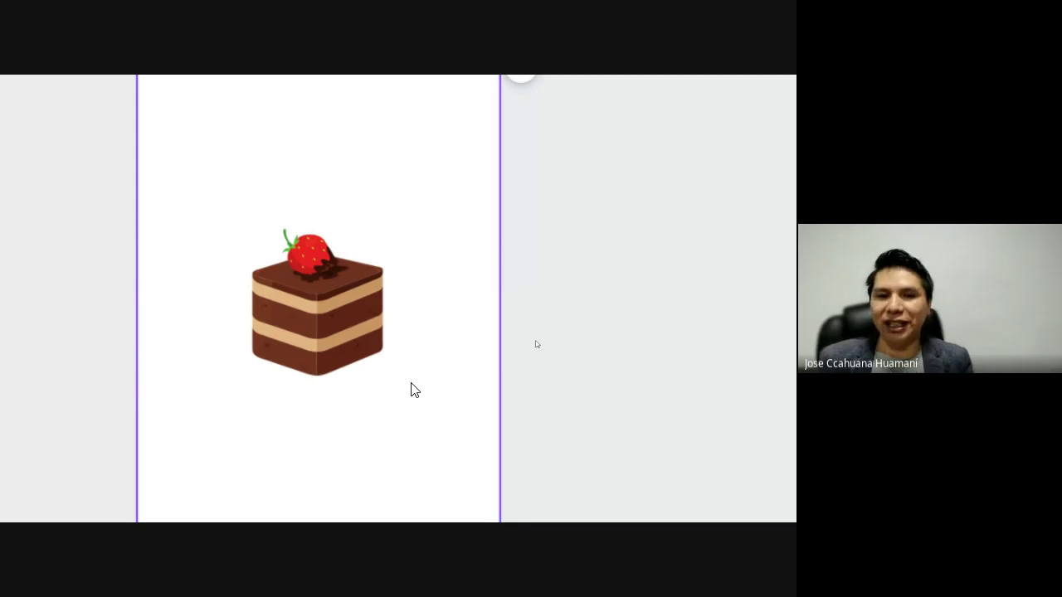
click(361, 353)
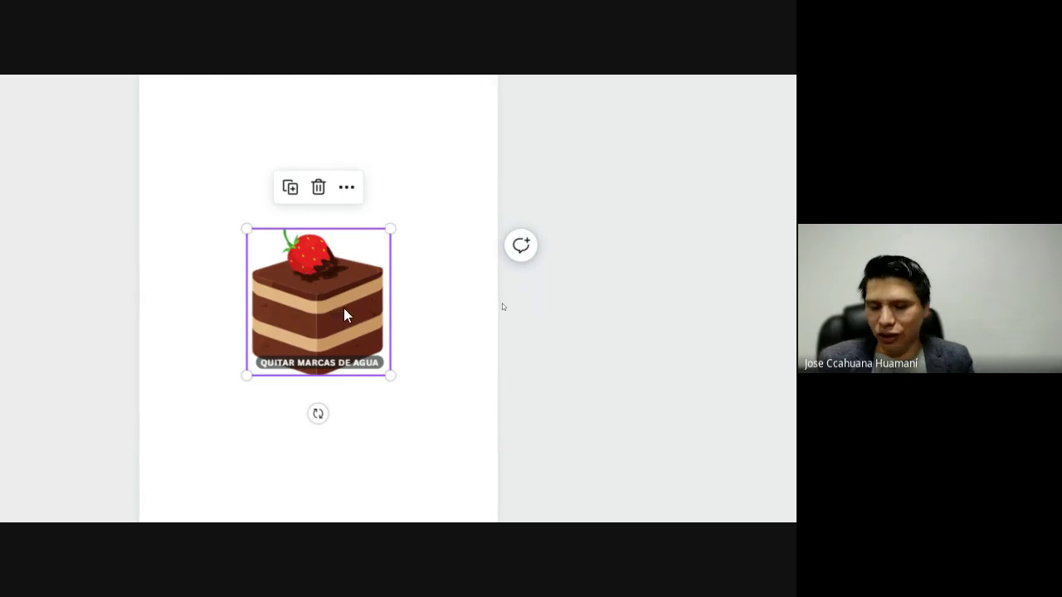
key(Delete)
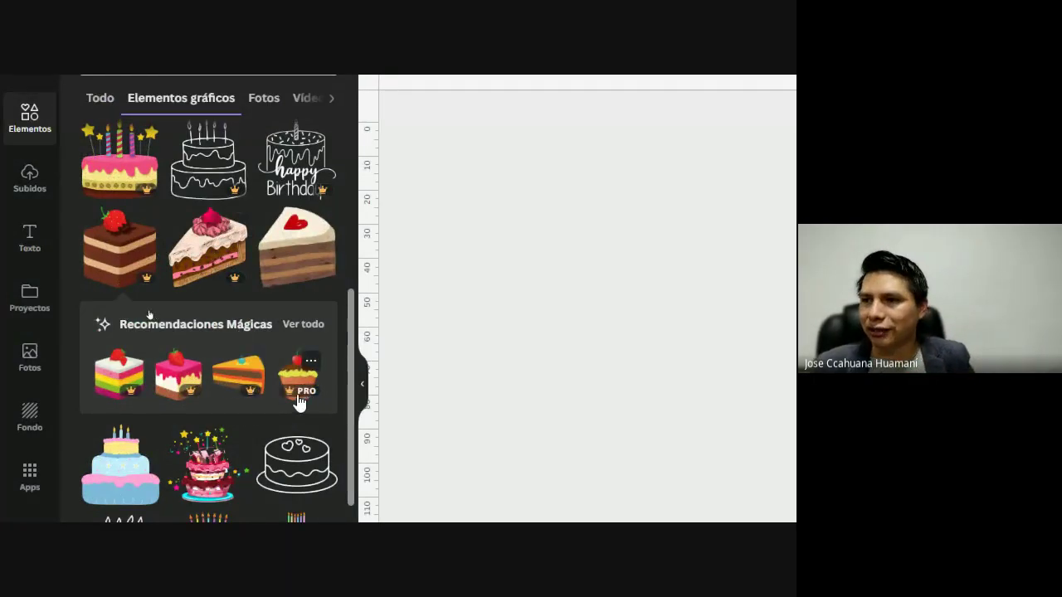
Upload the stormy poppy field image hd-wallpaper-g59a6f8d6f_1280.jpg from the Descargas folder.
click(30, 184)
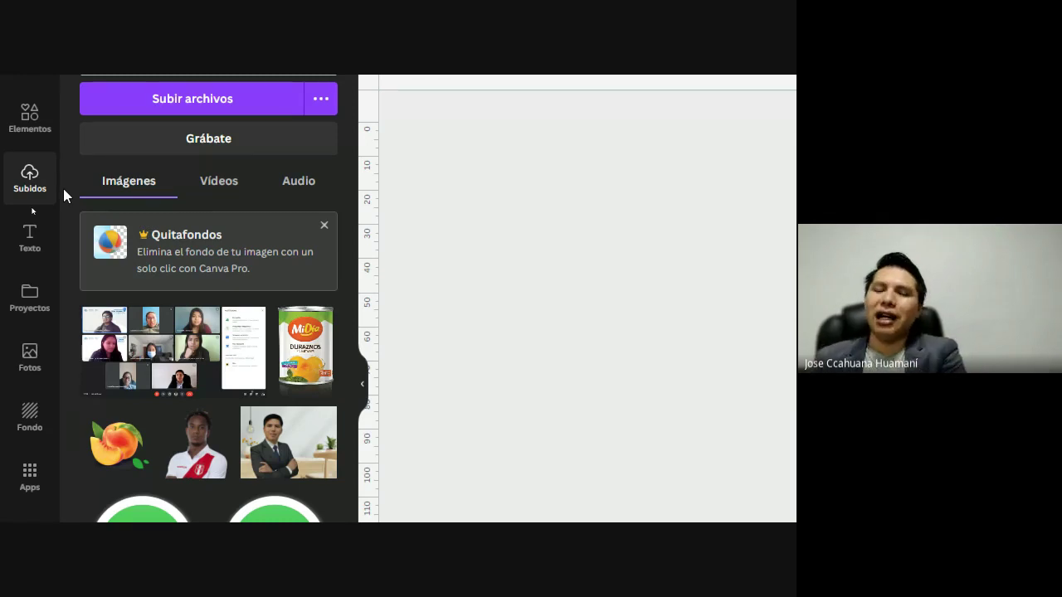
scroll(63, 188, up, 2)
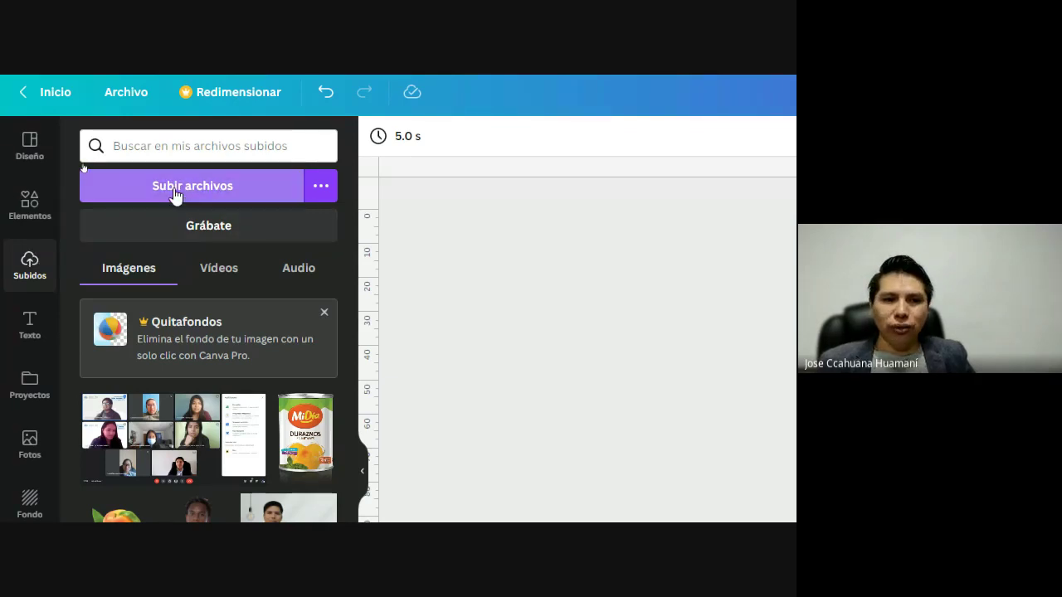
click(229, 192)
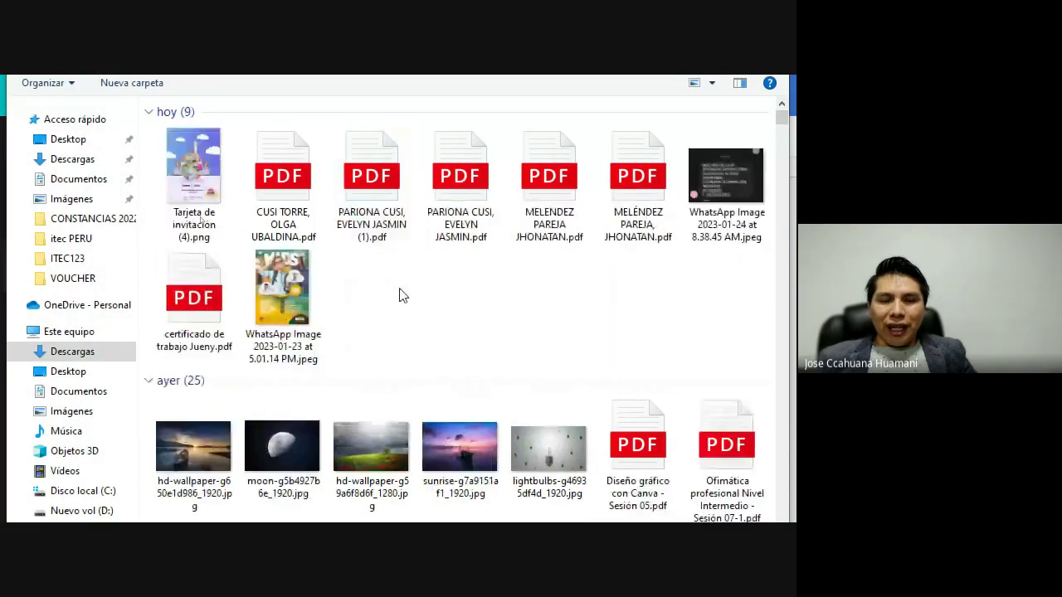
scroll(403, 296, down, 3)
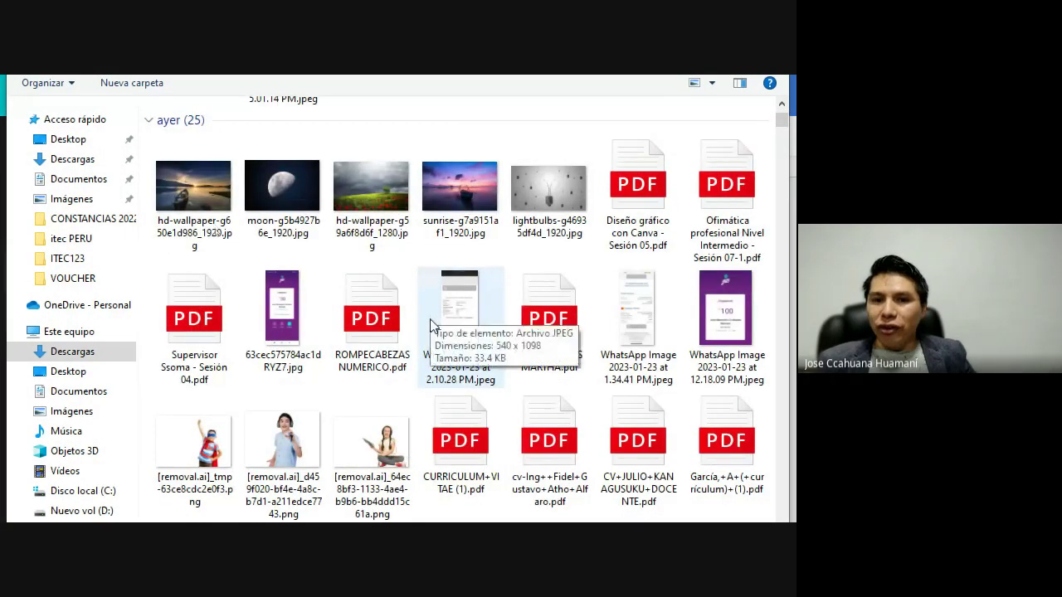
click(372, 196)
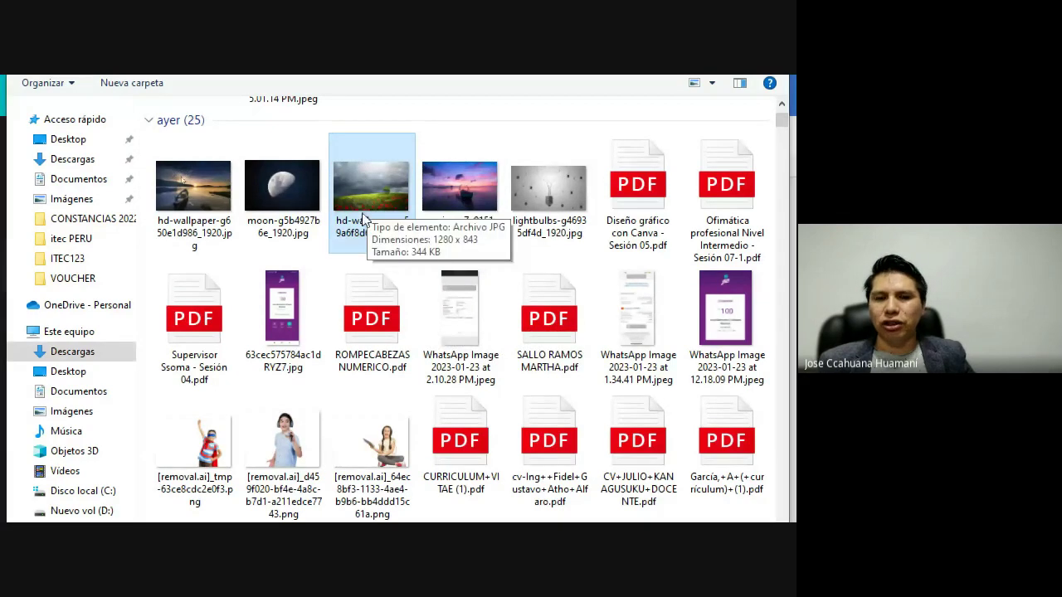
scroll(358, 398, down, 3)
click(562, 429)
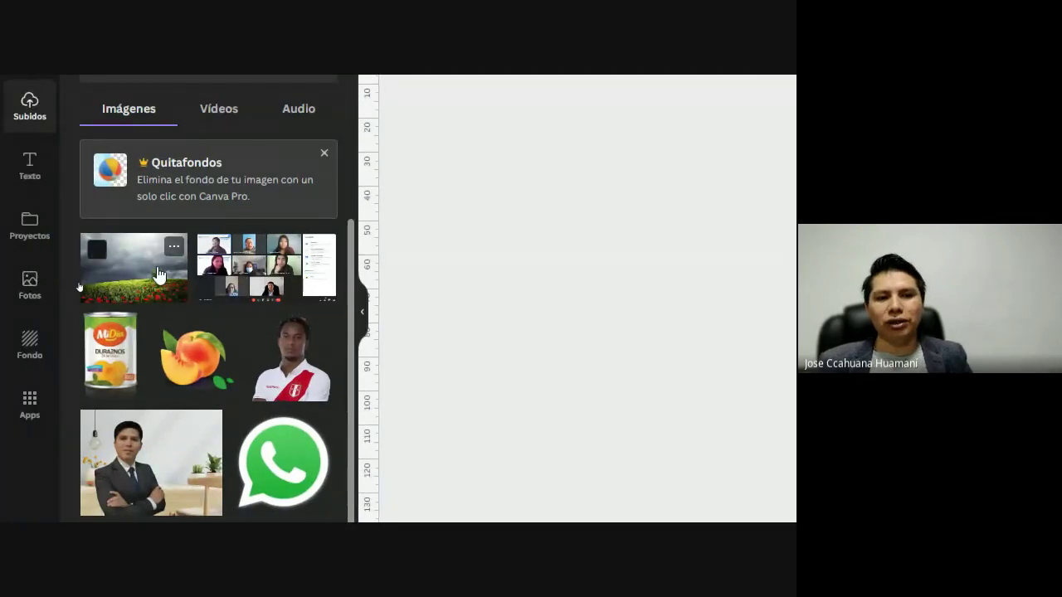
Try the uploaded poppy field image enlarged across the full page width and delete it.
click(160, 274)
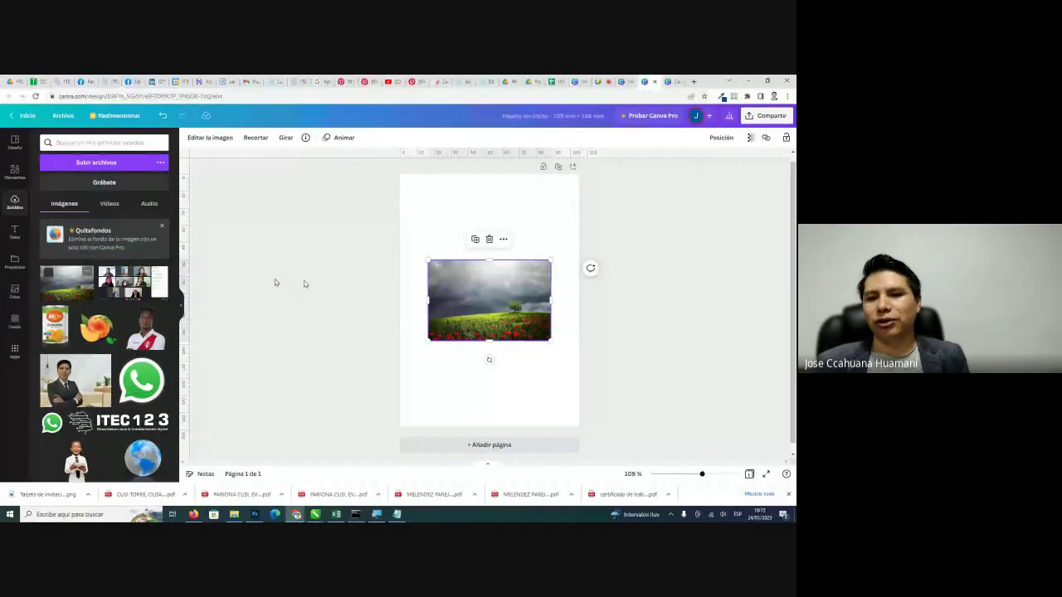
click(560, 348)
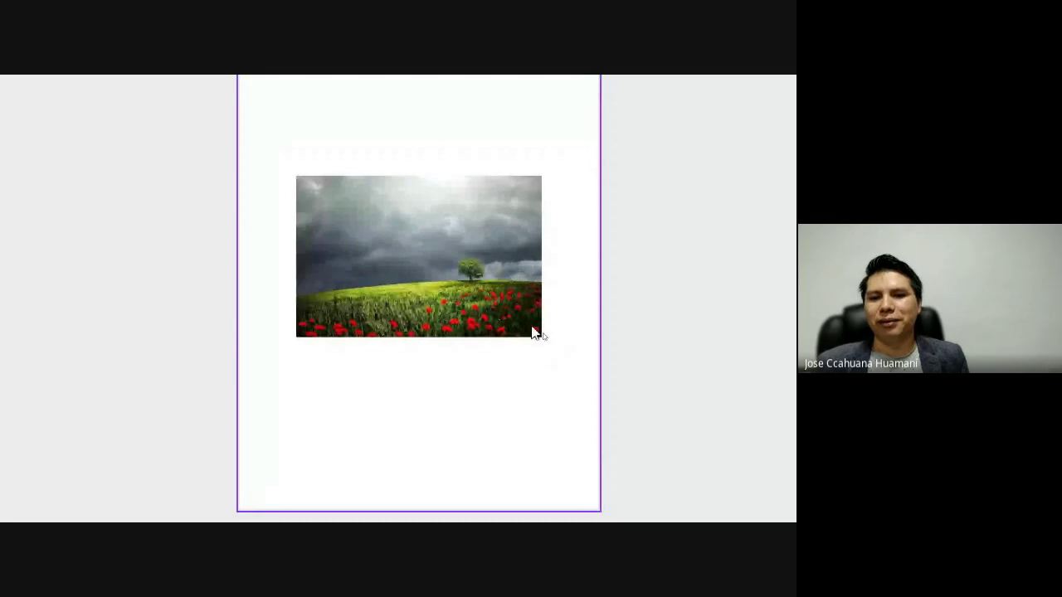
click(548, 339)
drag(546, 338, 599, 376)
drag(295, 176, 227, 131)
click(549, 462)
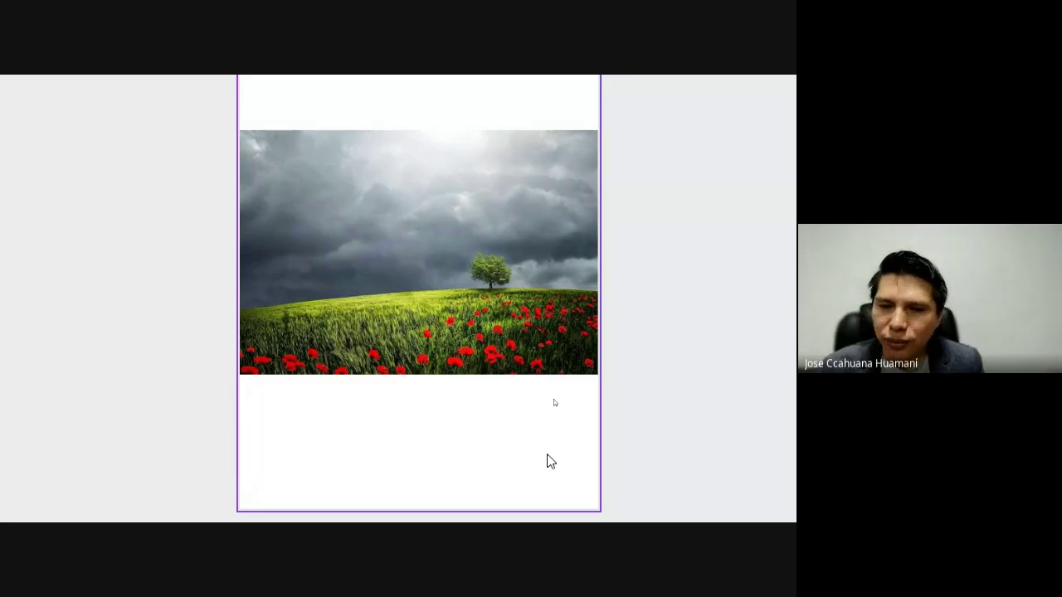
click(485, 261)
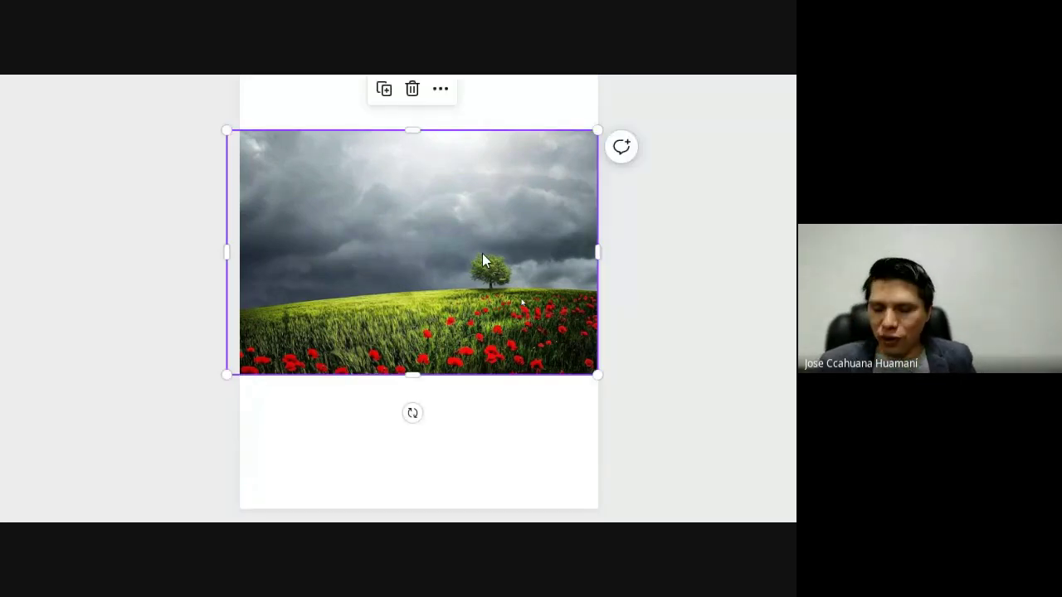
key(Delete)
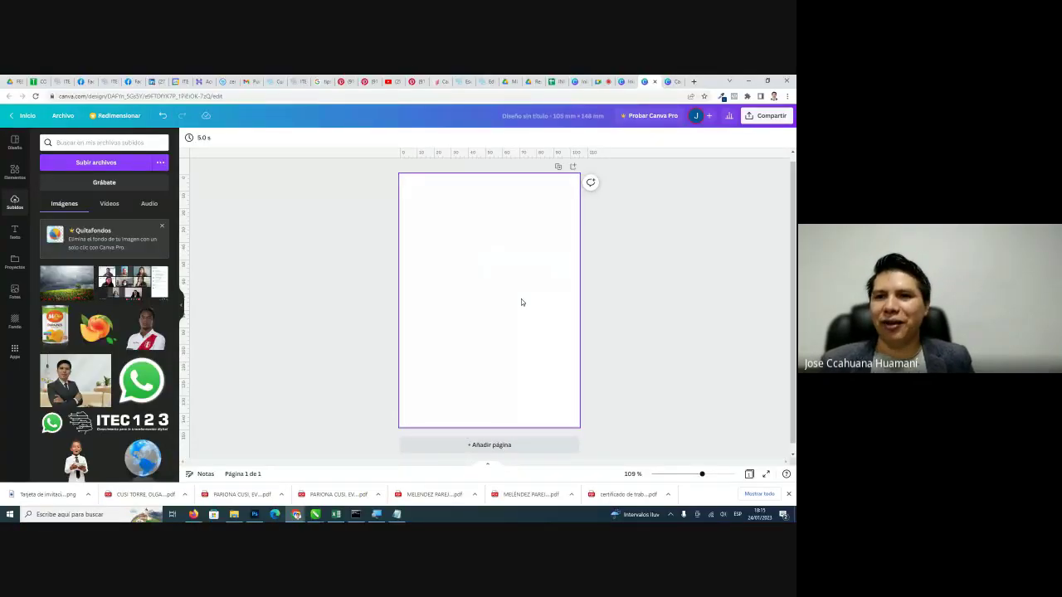
Switch to the Google Meet call, read the latest chat messages, and return to the Canva design.
click(601, 81)
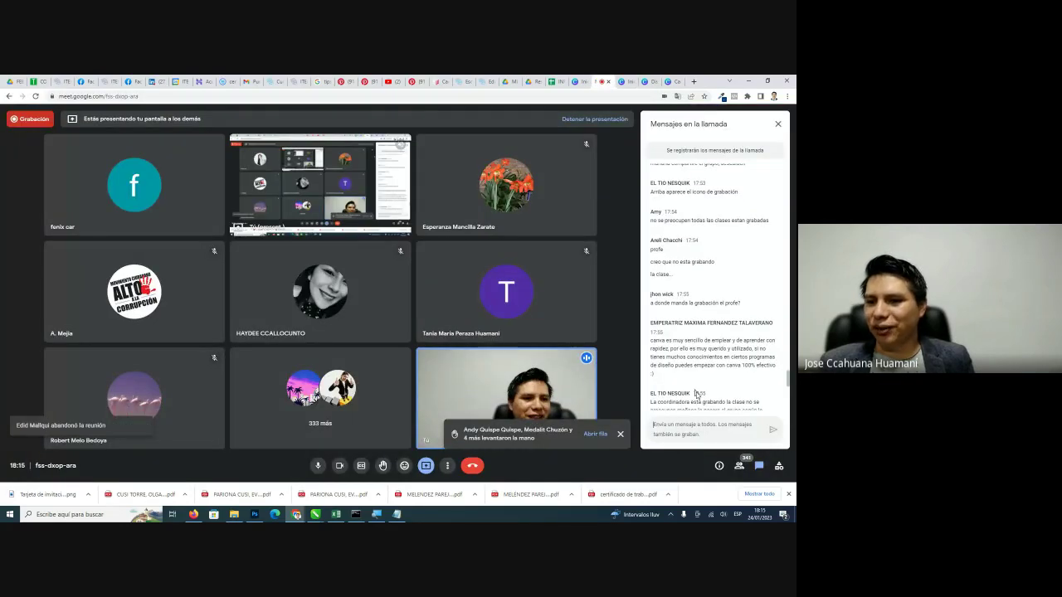
scroll(695, 394, down, 15)
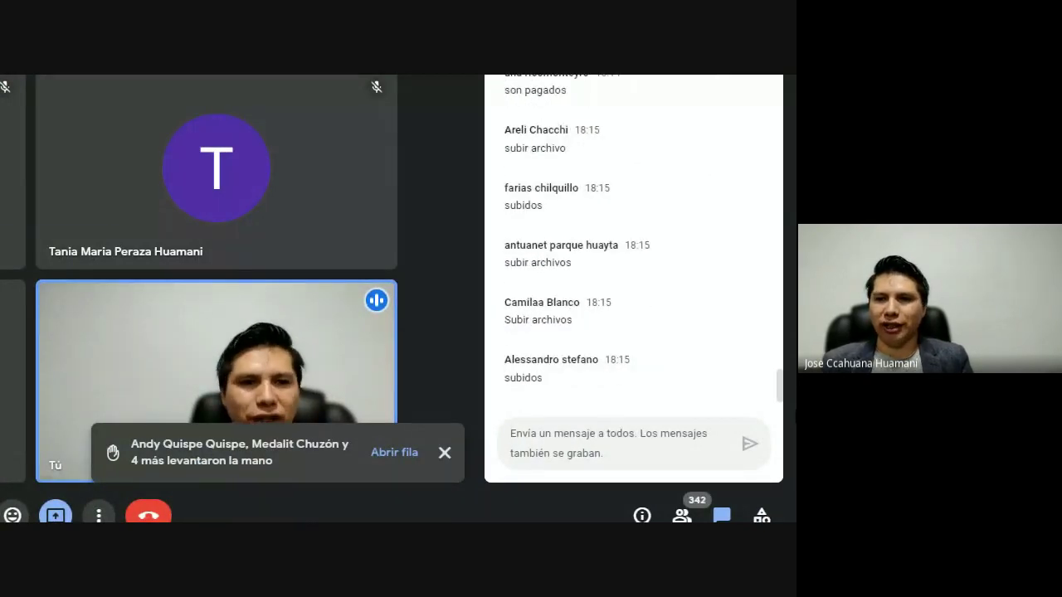
scroll(728, 294, up, 5)
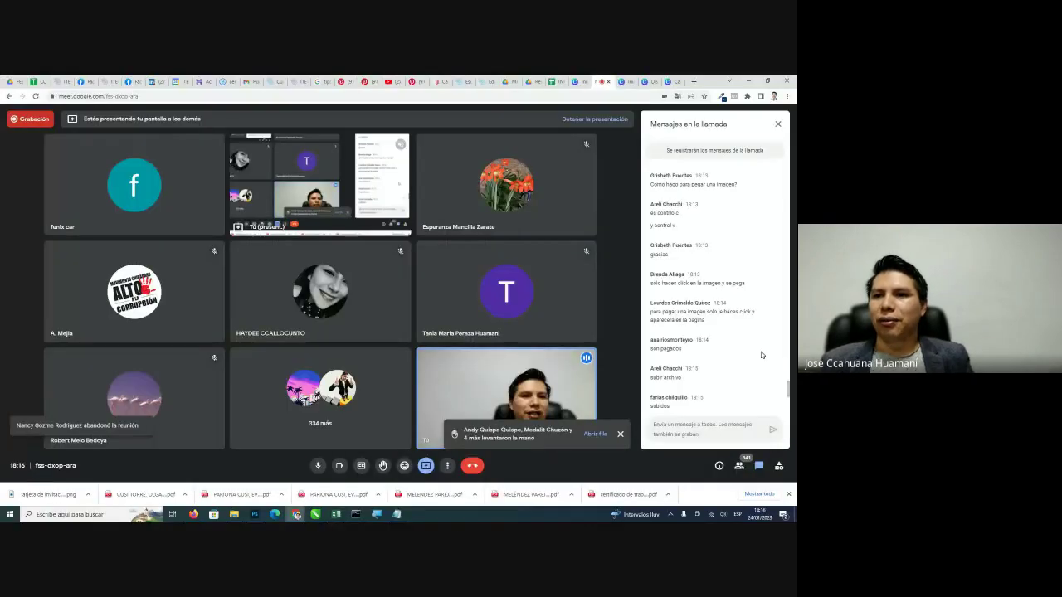
click(674, 80)
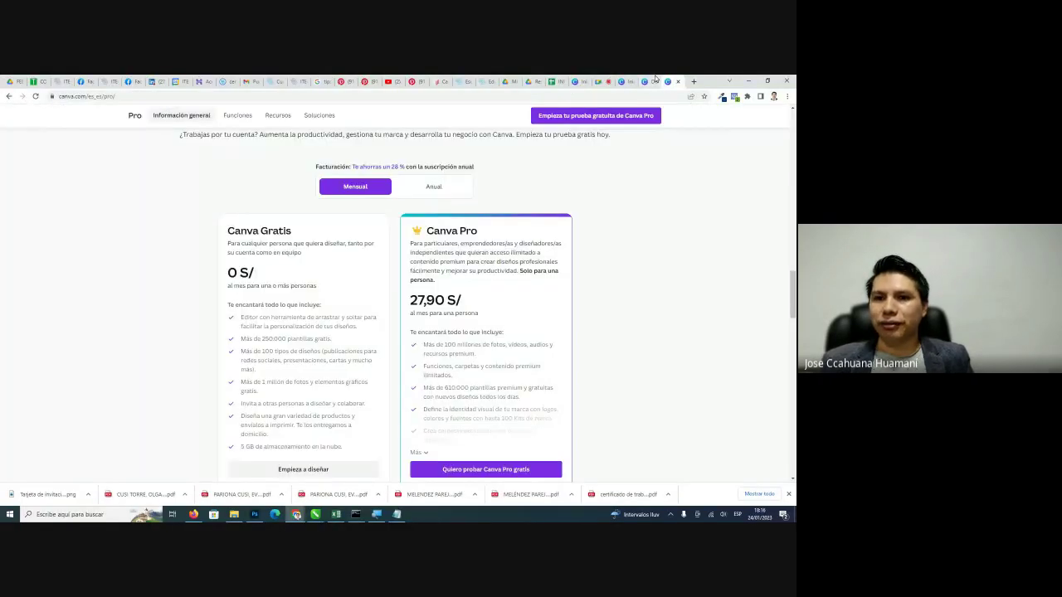
click(655, 81)
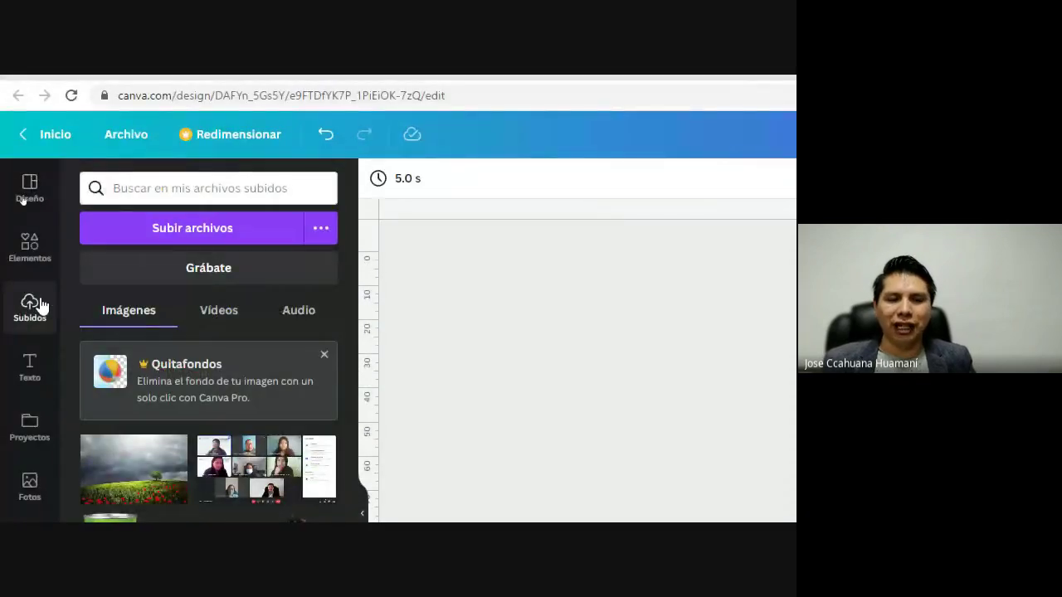
Upload the cut-out image of the seated girl, [removal.ai]_64ec8bf3-1133-4ae4-b9b6-bb4ddd15c61a.png, from the Descargas folder.
click(209, 231)
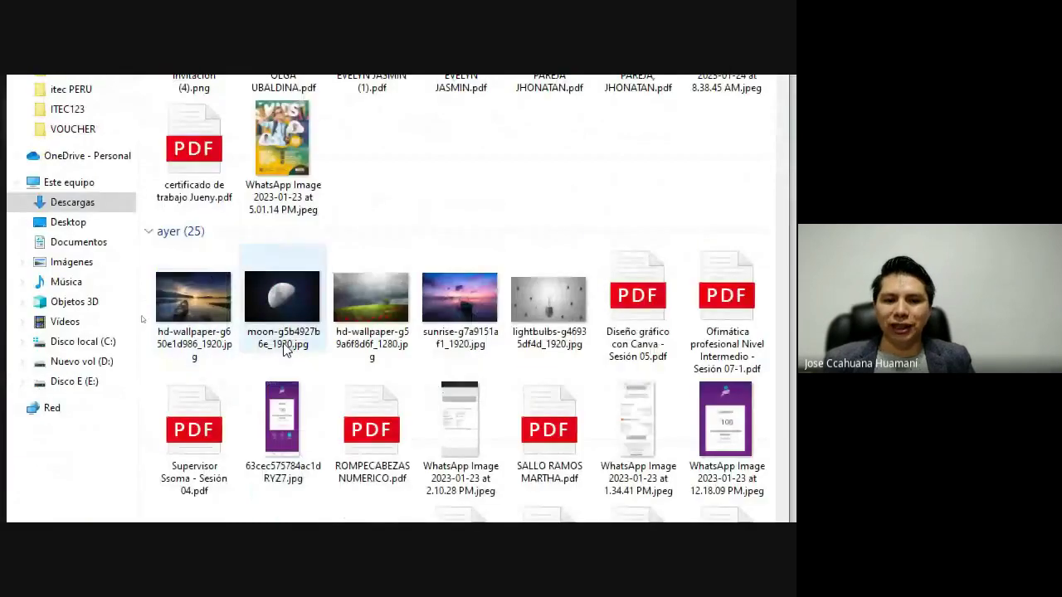
scroll(548, 315, down, 3)
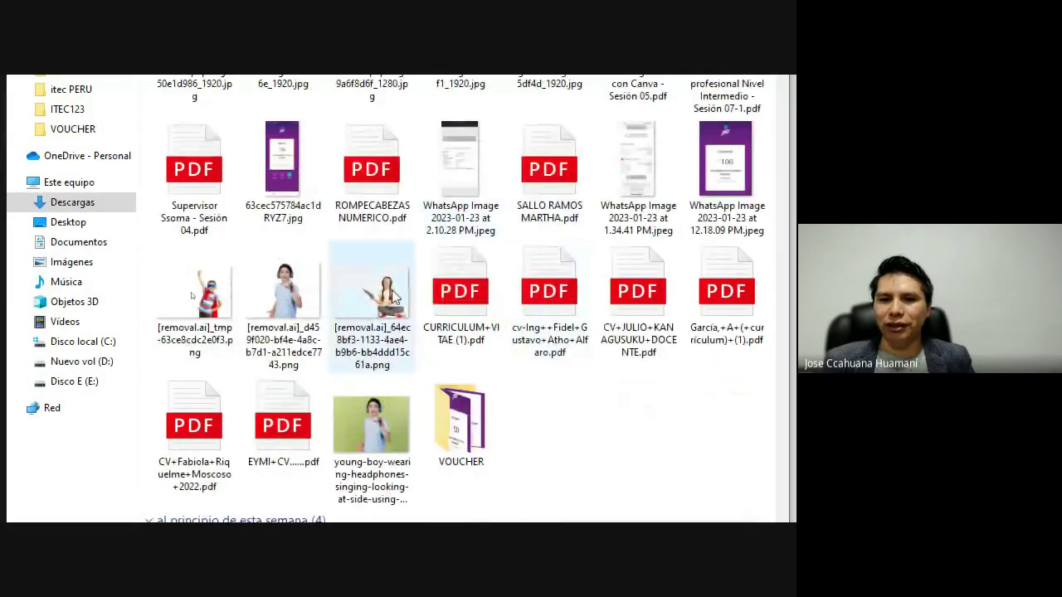
click(352, 319)
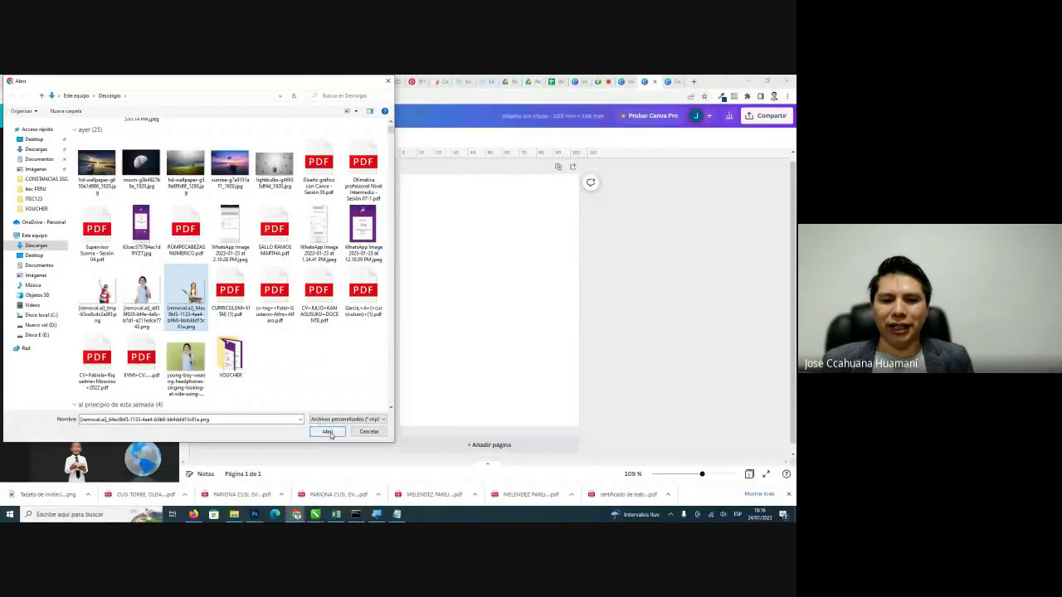
click(336, 431)
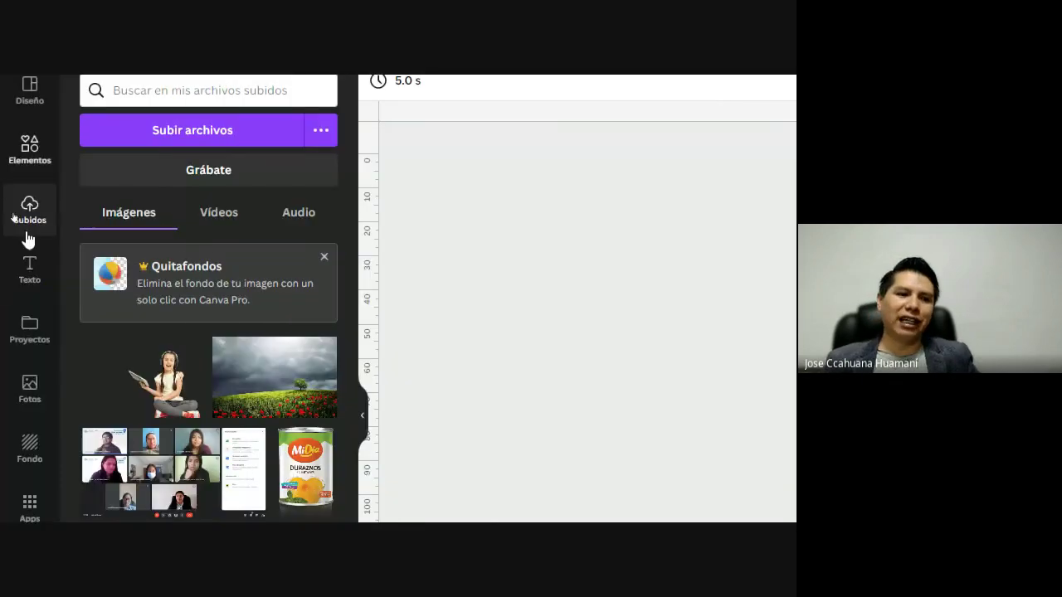
Add the yellow HUGE SALE font combination to the page.
click(18, 281)
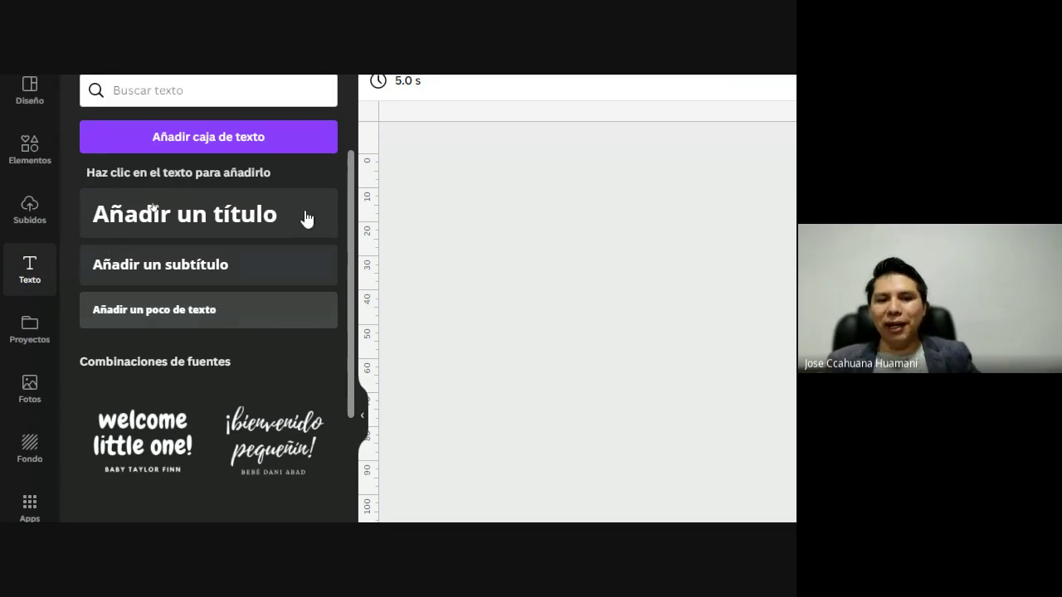
scroll(303, 218, down, 2)
scroll(301, 224, down, 2)
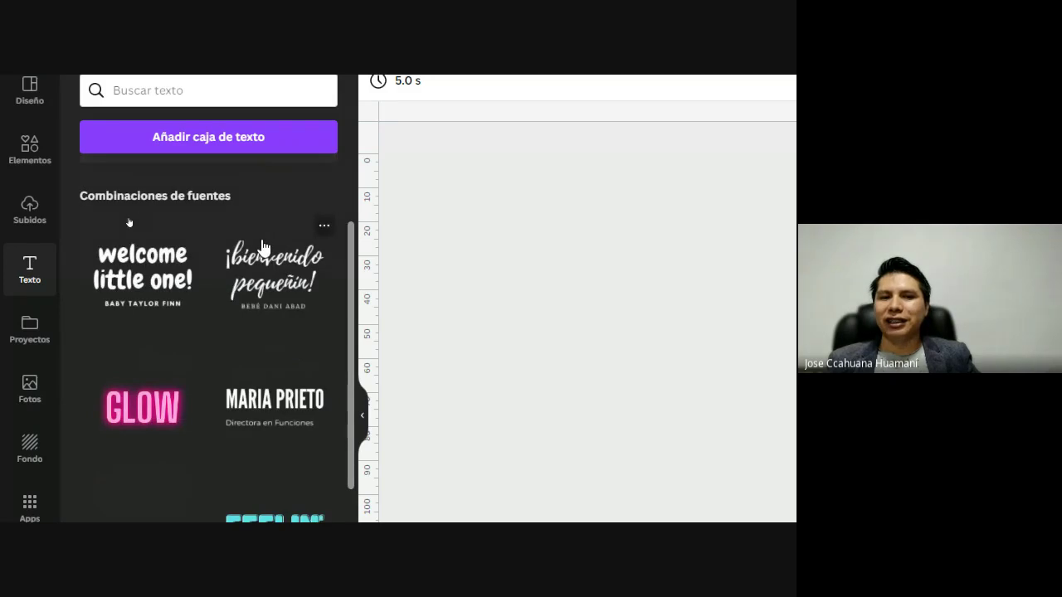
scroll(273, 284, down, 2)
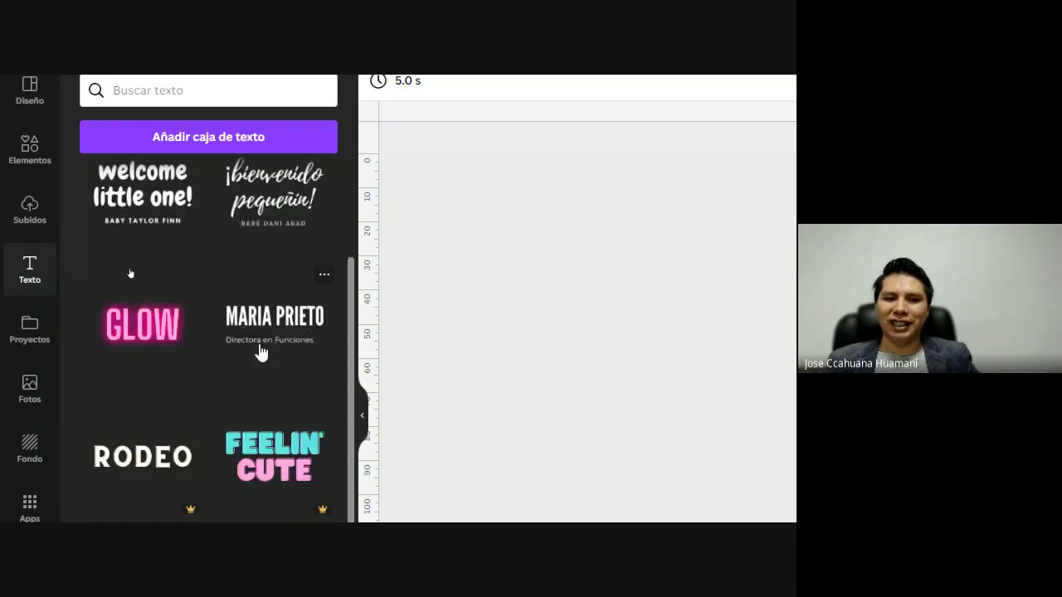
scroll(248, 332, down, 2)
scroll(150, 269, down, 1)
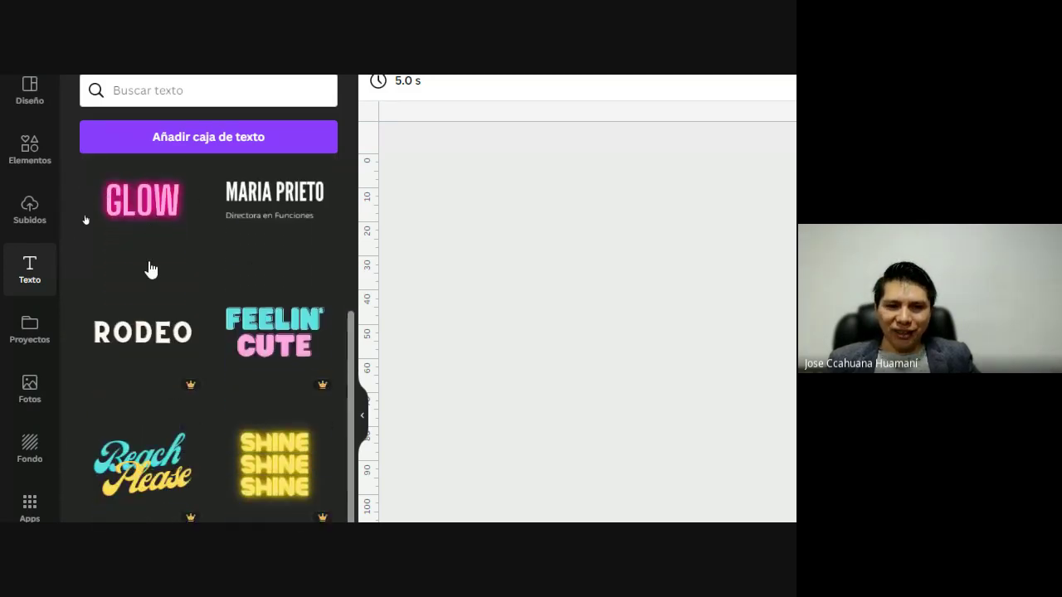
scroll(150, 269, down, 1)
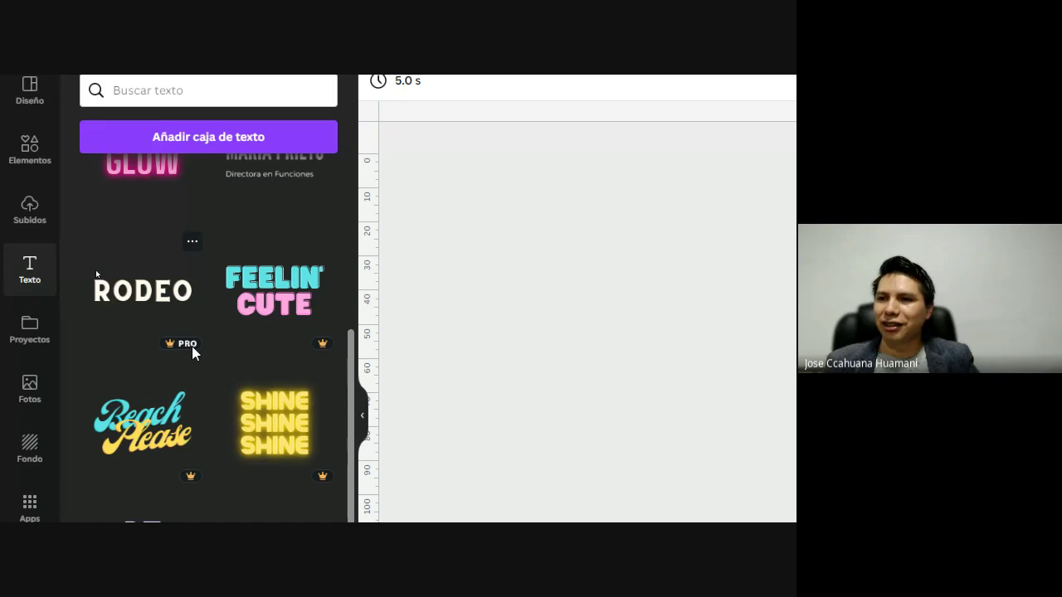
scroll(318, 287, down, 1)
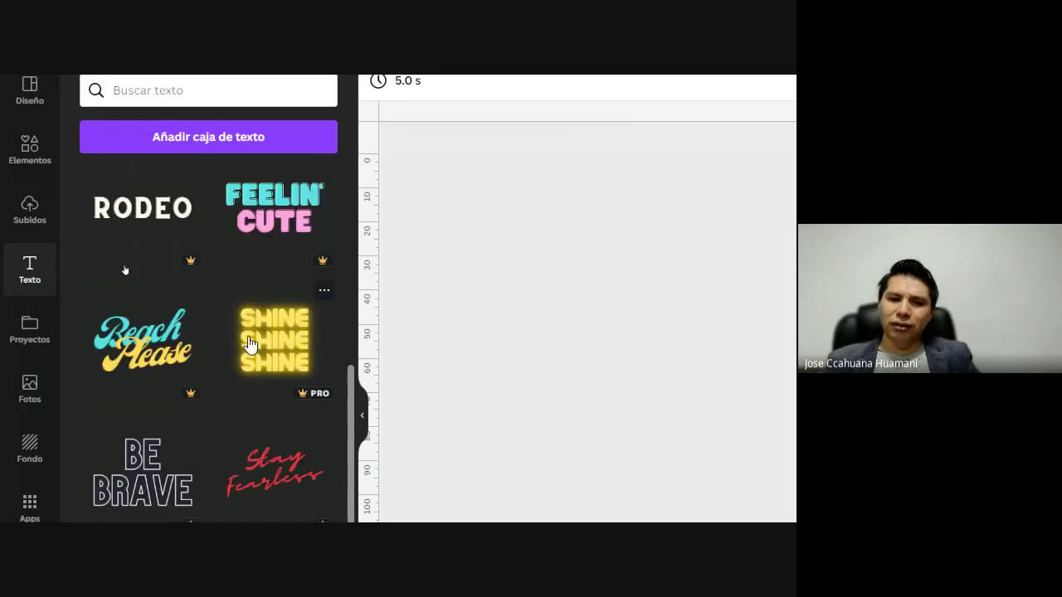
scroll(257, 332, down, 3)
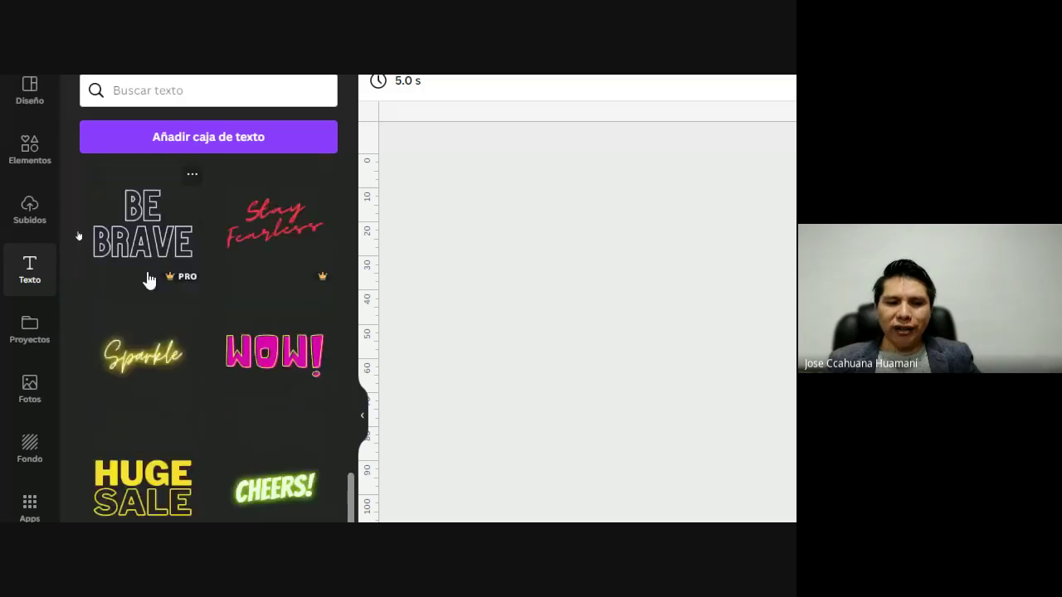
scroll(273, 251, down, 1)
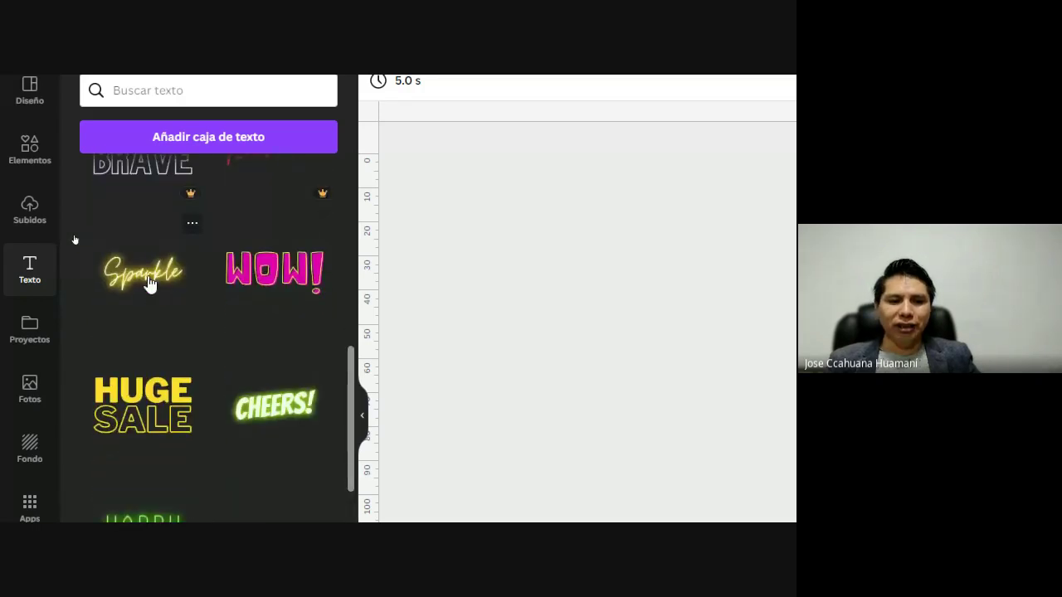
scroll(148, 282, down, 1)
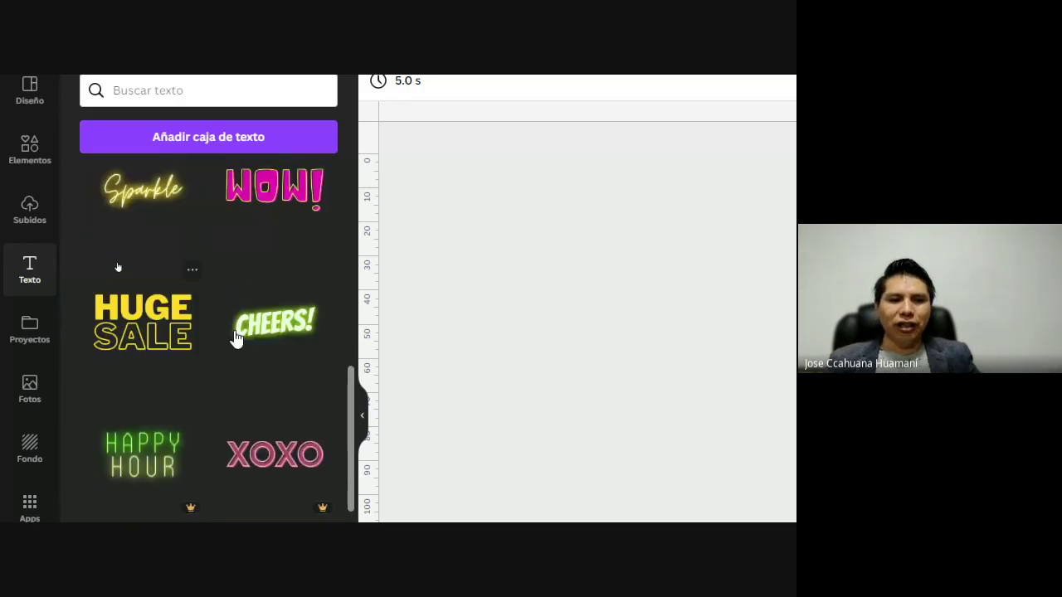
click(141, 321)
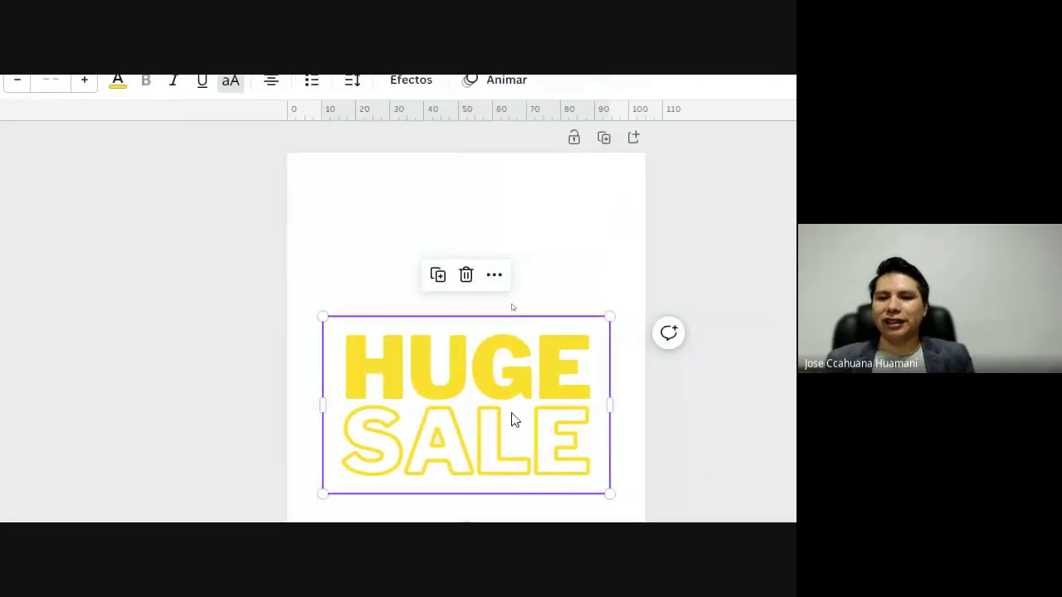
click(574, 284)
Move the HUGE SALE text into the upper part of the page, centred horizontally.
double_click(510, 369)
drag(510, 379, 497, 264)
click(395, 412)
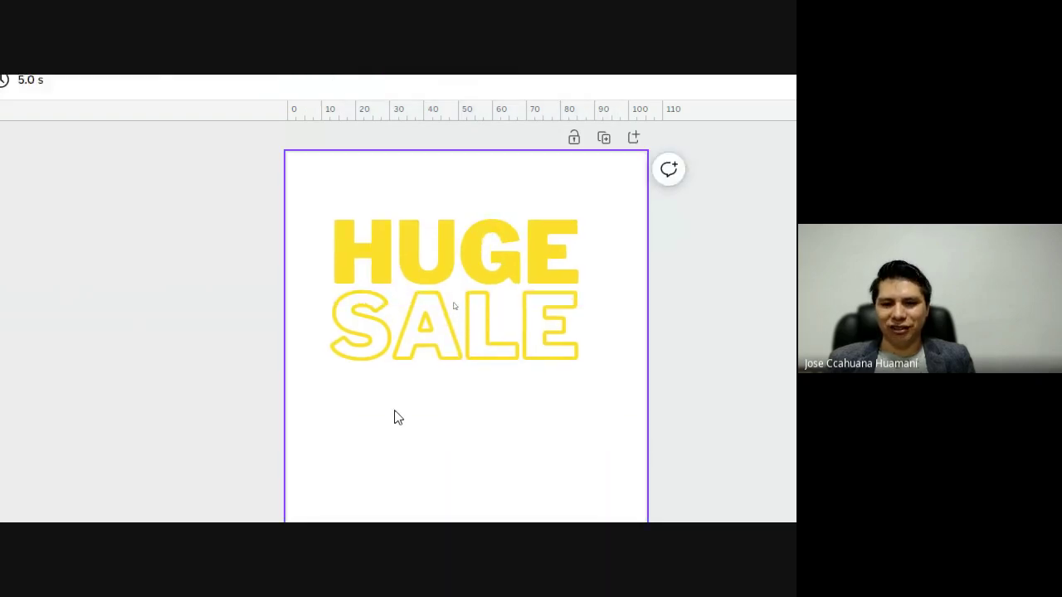
double_click(431, 337)
drag(432, 336, 476, 351)
click(479, 426)
click(477, 344)
click(536, 460)
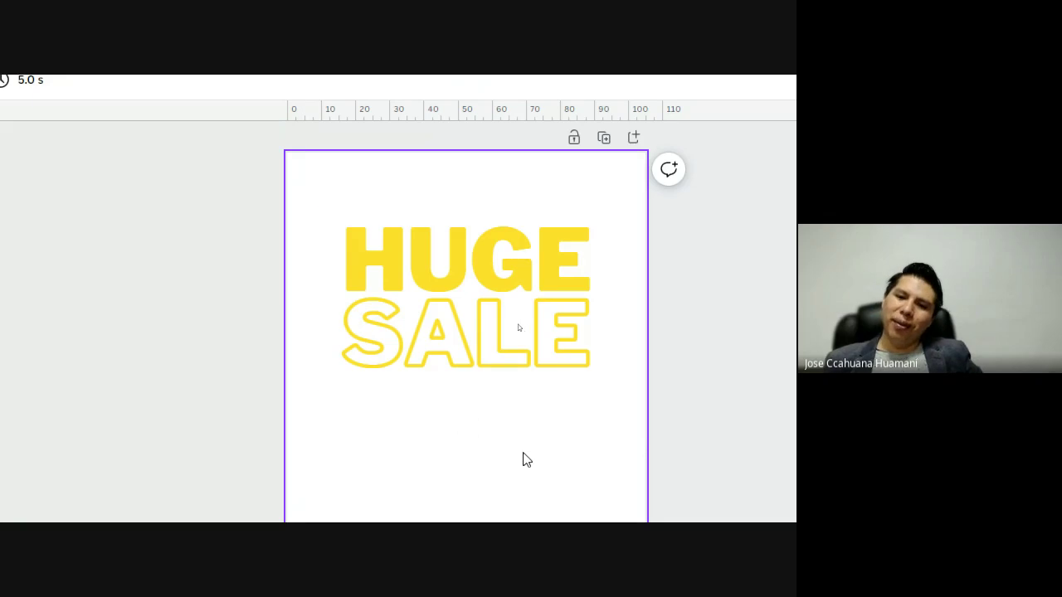
Move the HUGE SALE group about 12 mm lower and select its SALE line on its own.
click(469, 248)
click(484, 353)
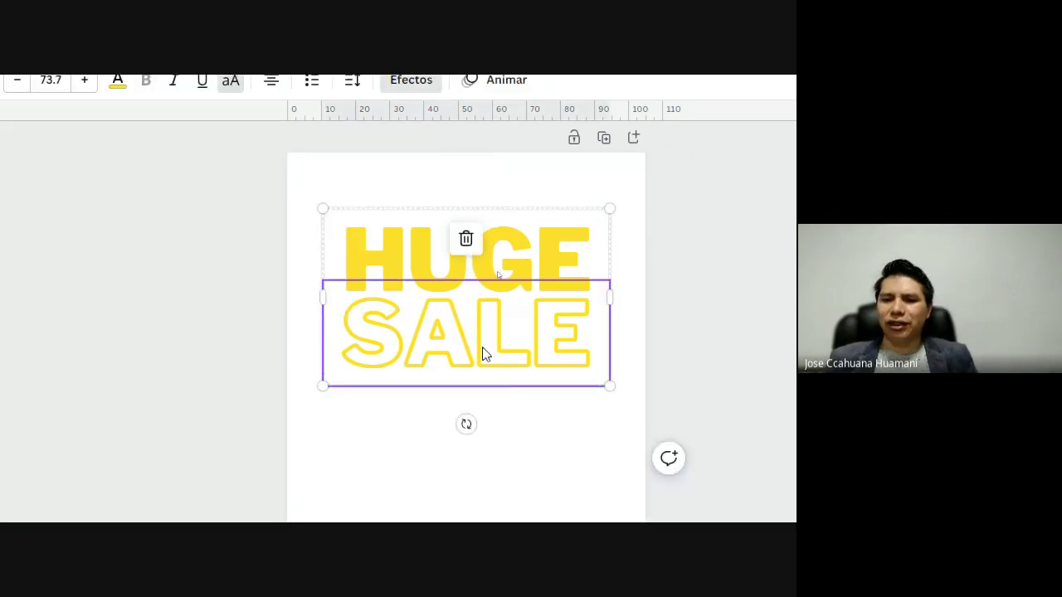
click(530, 416)
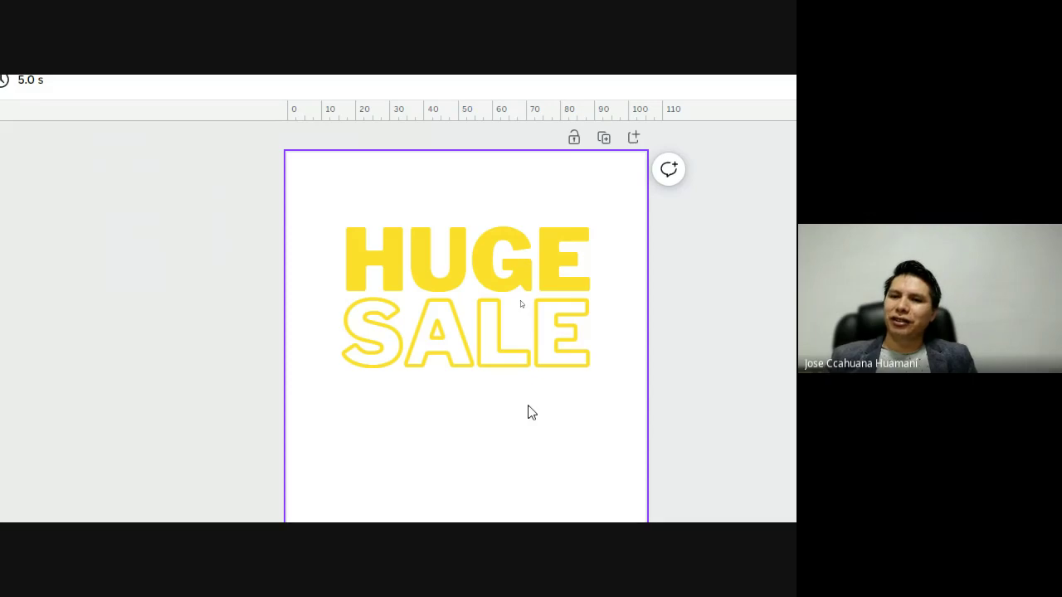
click(494, 308)
click(465, 379)
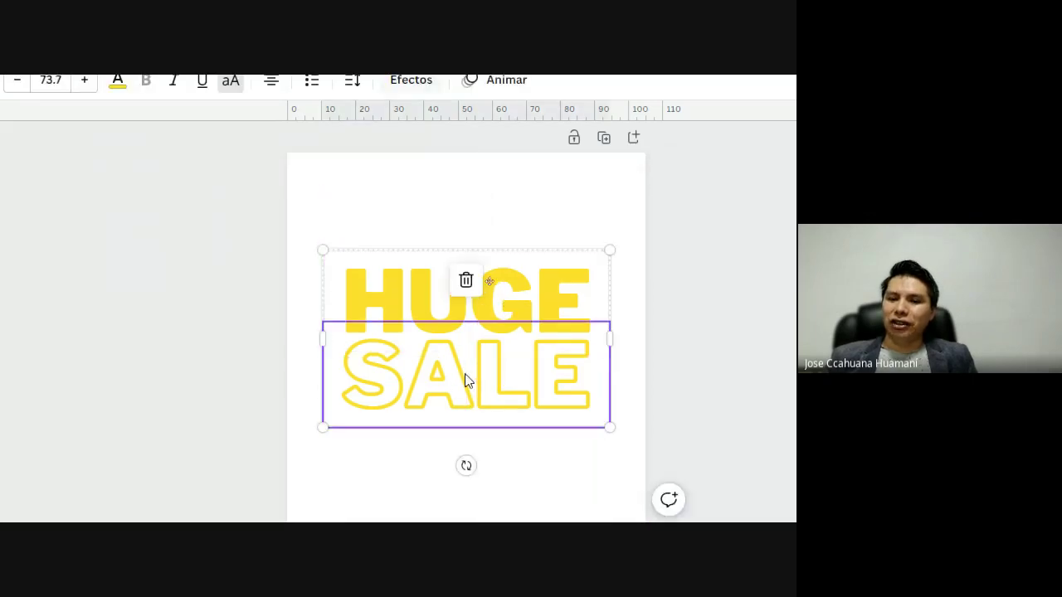
Move the HUGE SALE text group about 9 mm higher on the page and deselect it.
drag(464, 379, 479, 332)
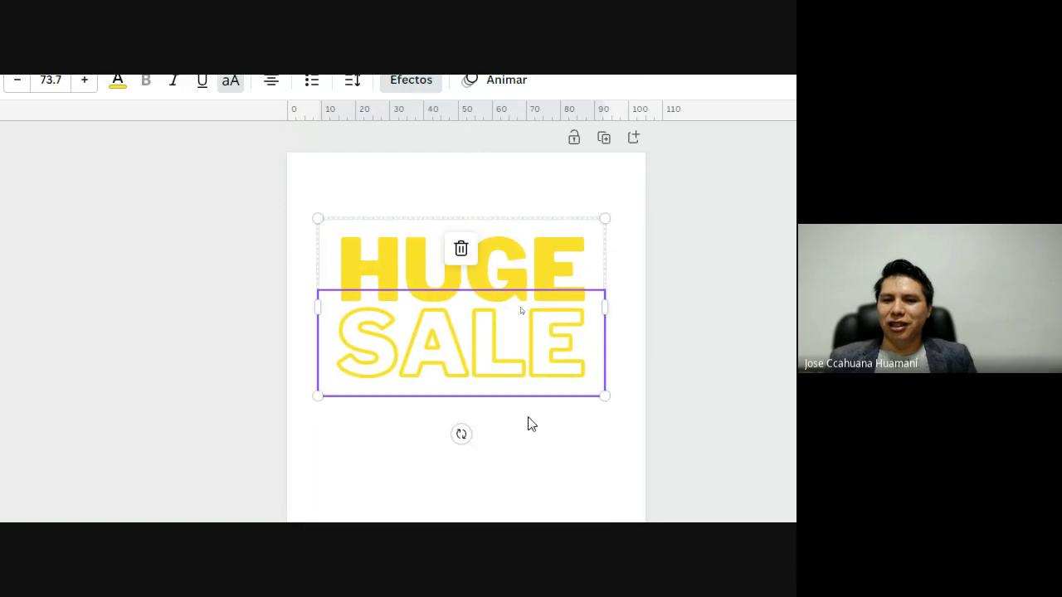
click(521, 480)
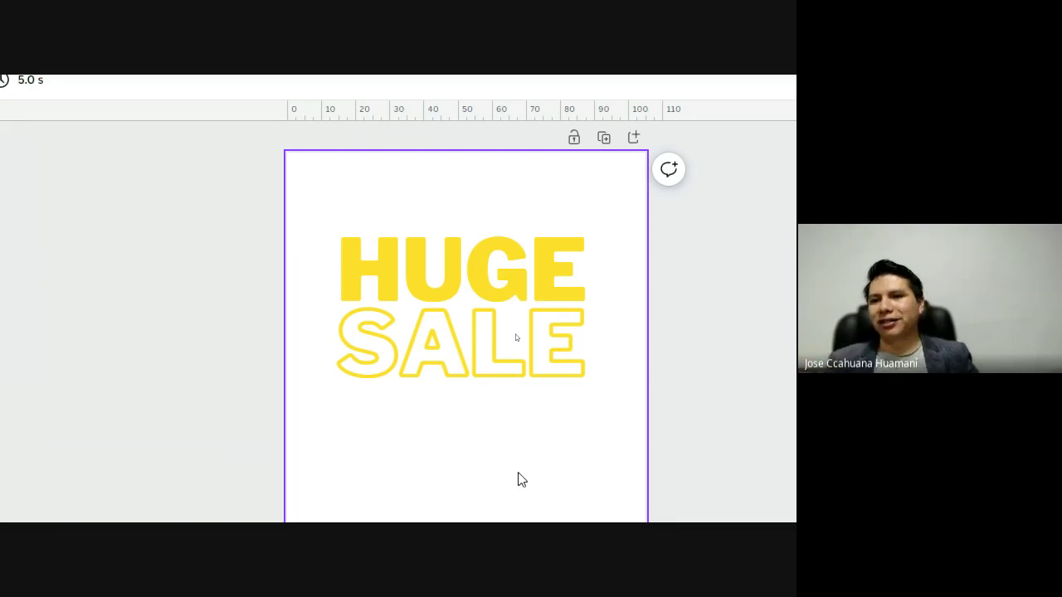
scroll(606, 443, down, 1)
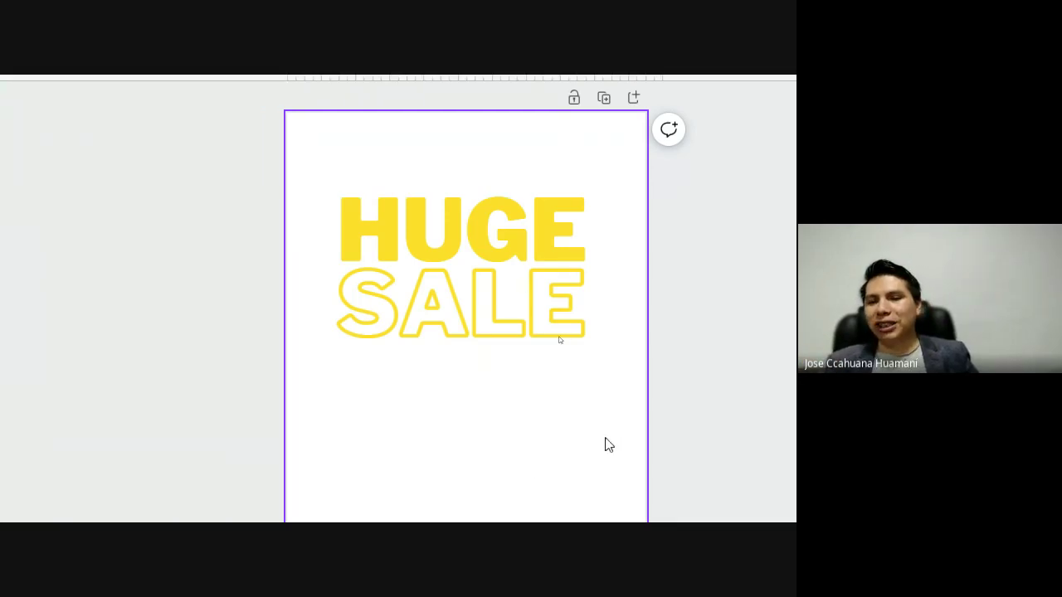
Ungroup the HUGE SALE text into two separate lines and clear the selection.
click(493, 257)
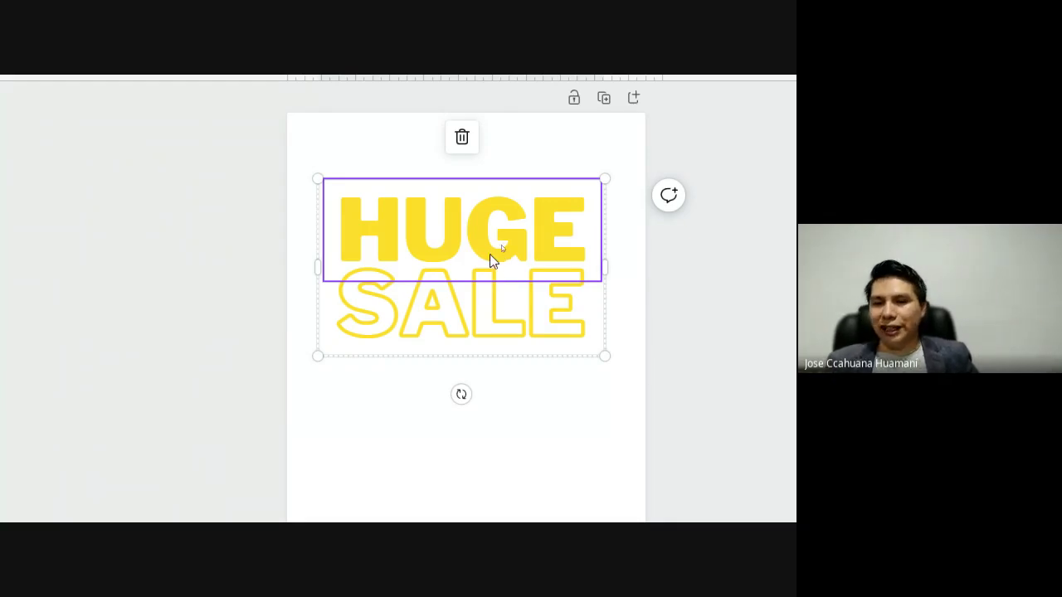
right_click(491, 259)
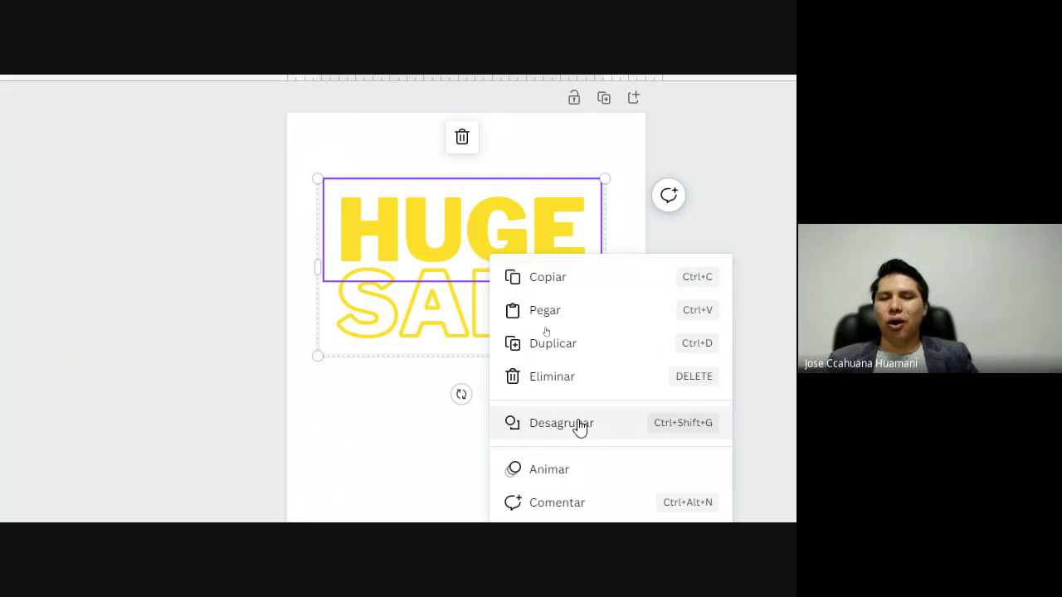
click(395, 429)
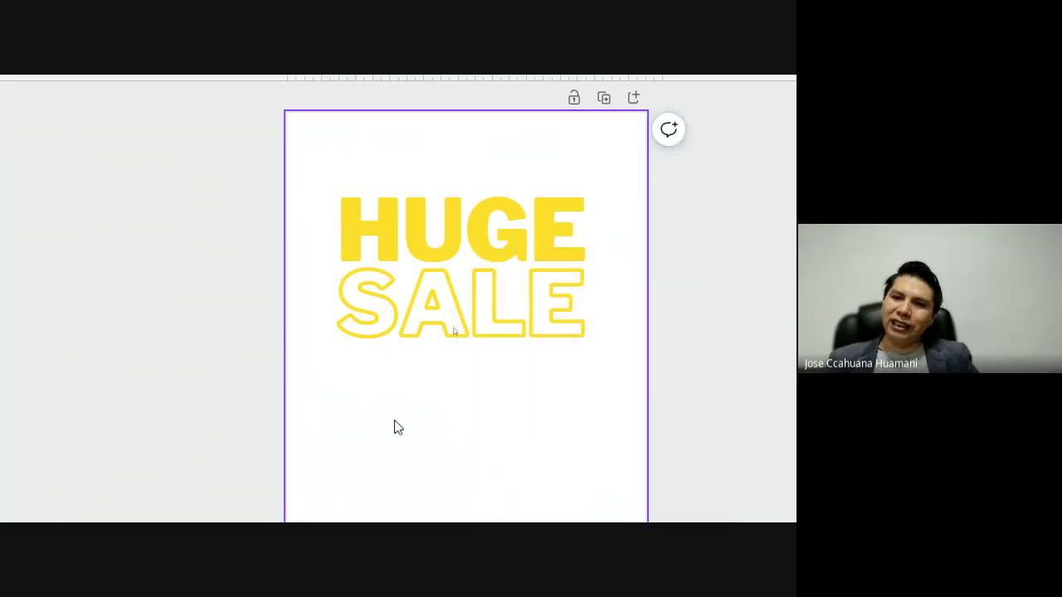
click(459, 259)
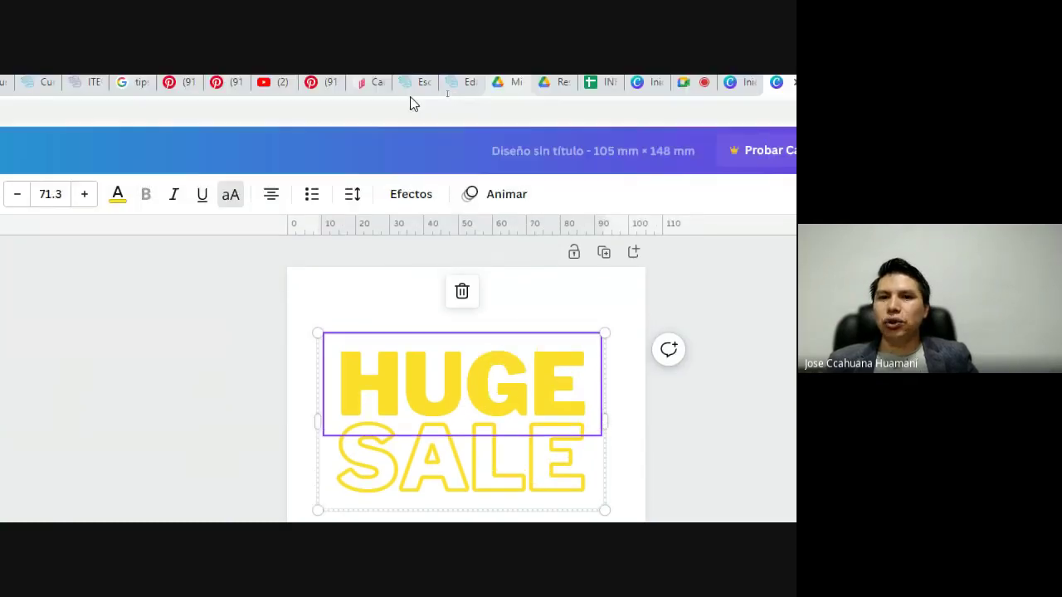
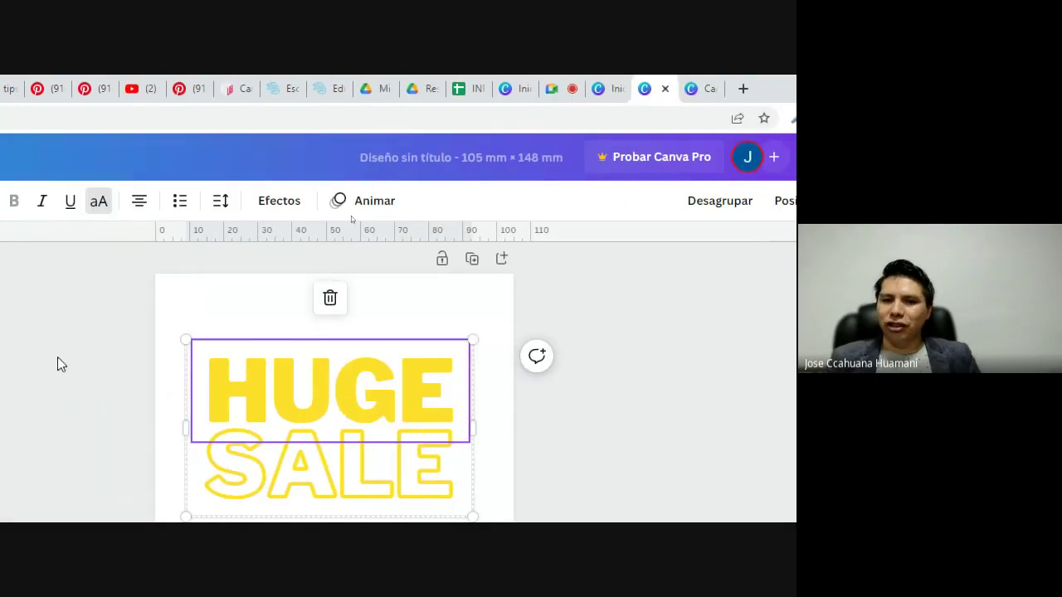
click(719, 204)
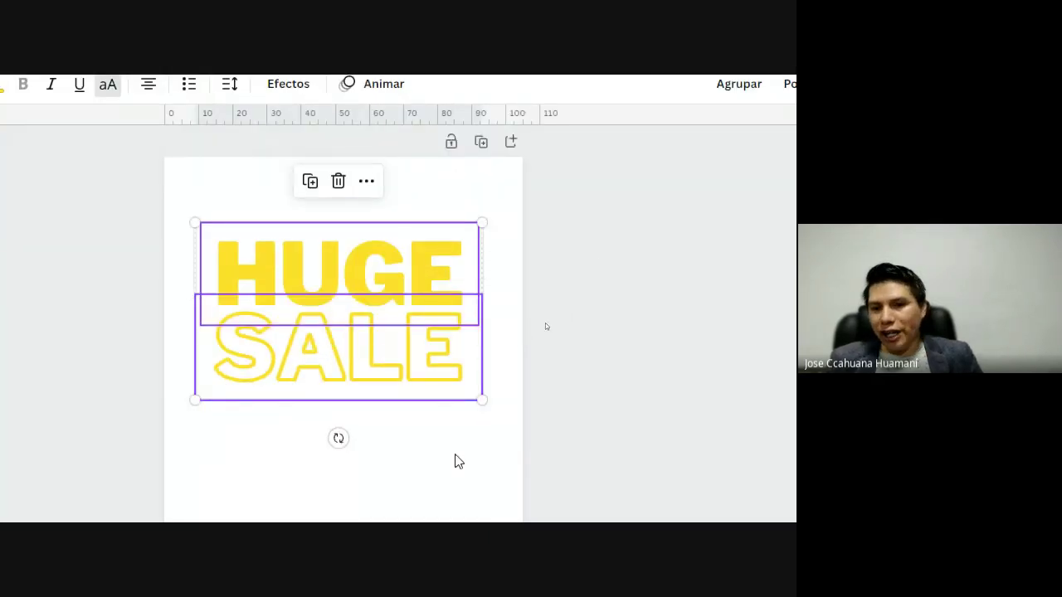
click(459, 462)
Shift HUGE and SALE separately about 5 mm to the right, with HUGE about 8 mm lower and SALE about 14 mm lower.
click(399, 340)
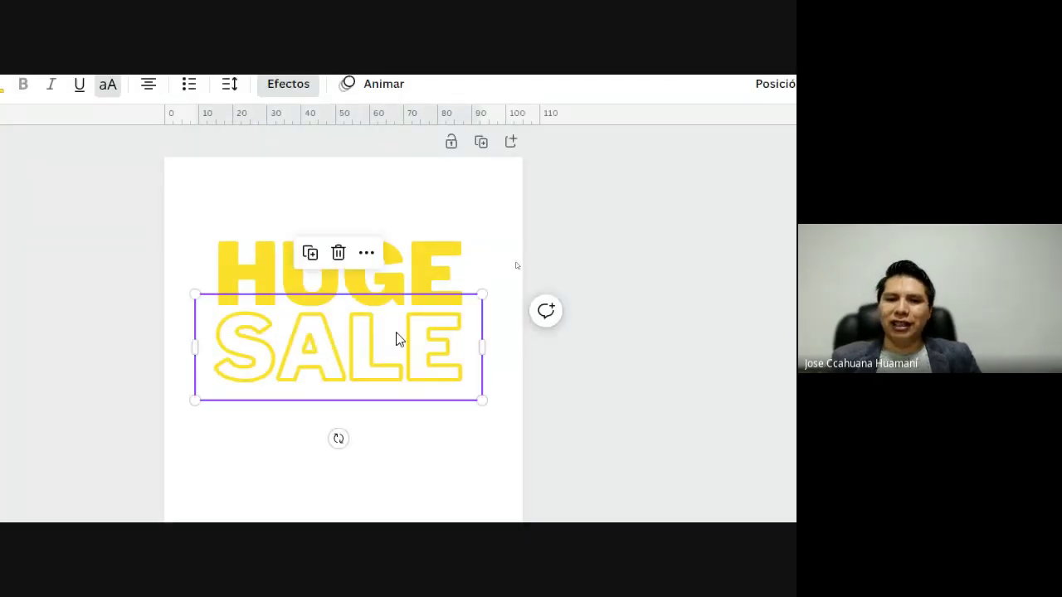
drag(360, 356, 373, 448)
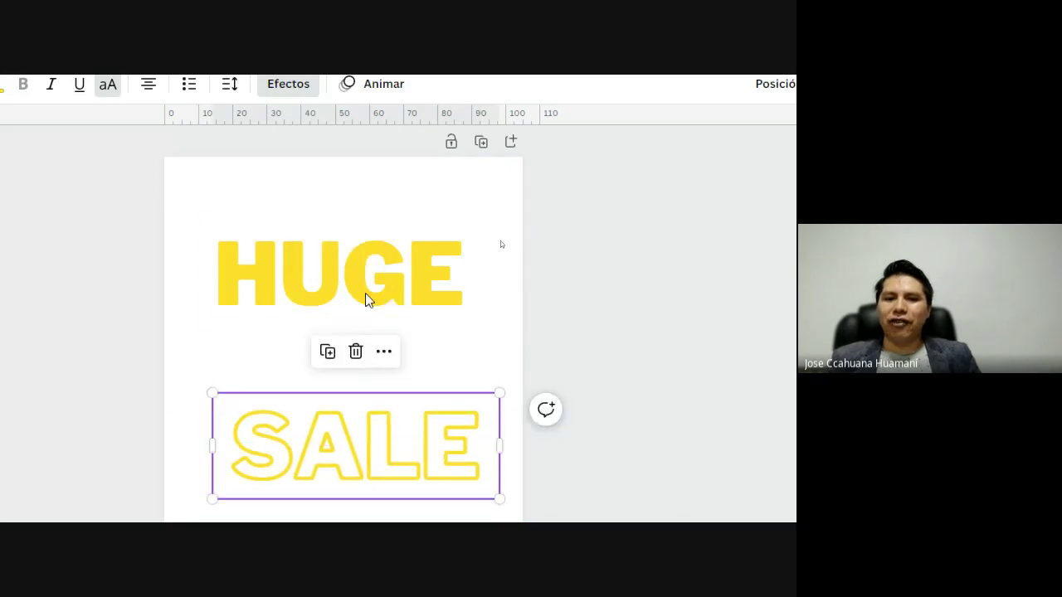
drag(368, 299, 401, 332)
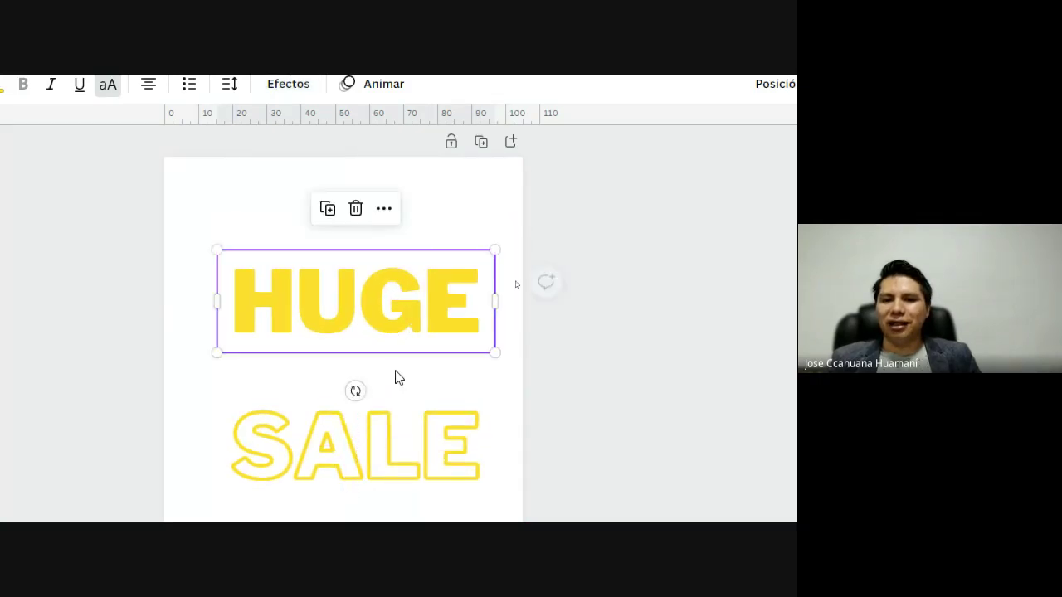
drag(403, 479, 402, 404)
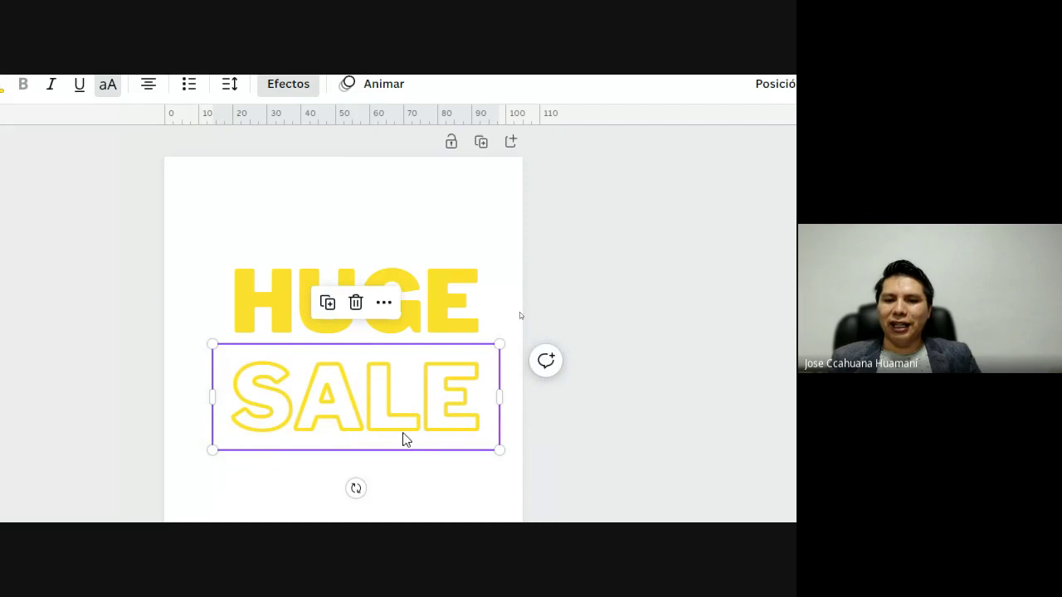
click(428, 286)
click(432, 361)
click(430, 296)
click(575, 308)
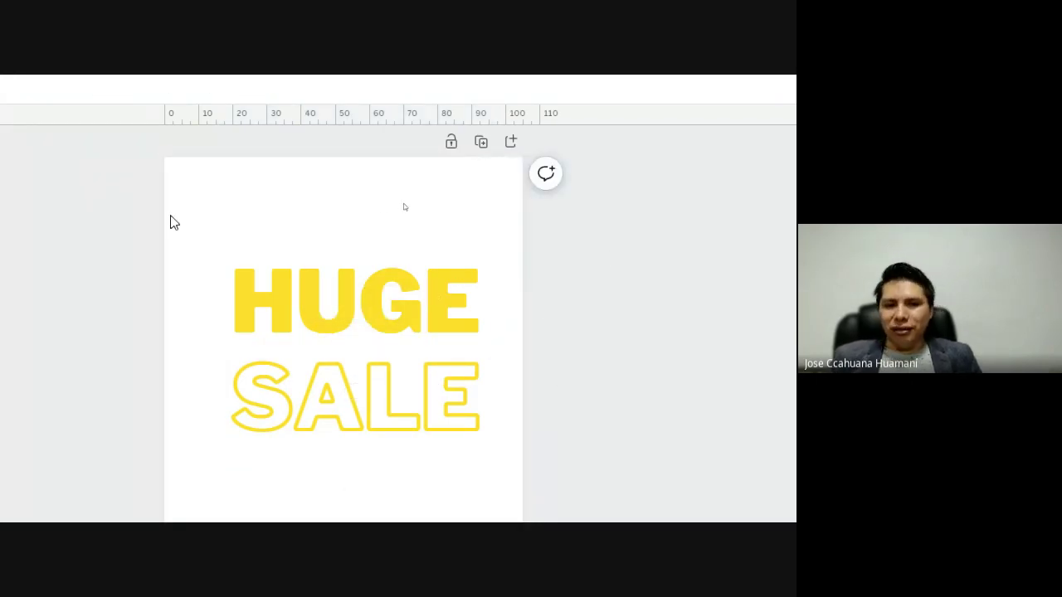
Group the HUGE and SALE lines into one object and ungroup them again.
drag(194, 227, 513, 481)
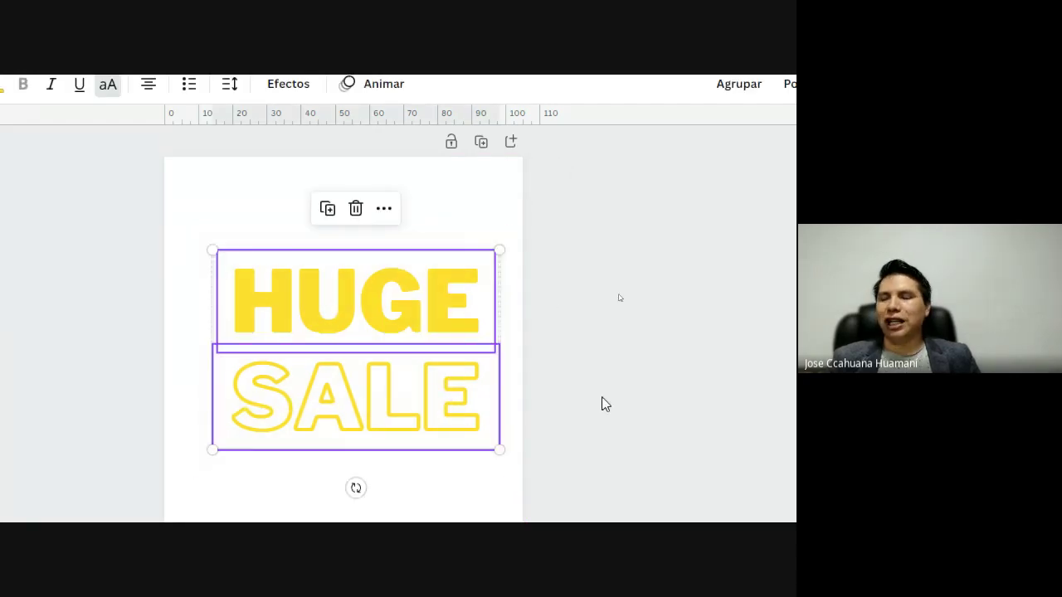
right_click(370, 297)
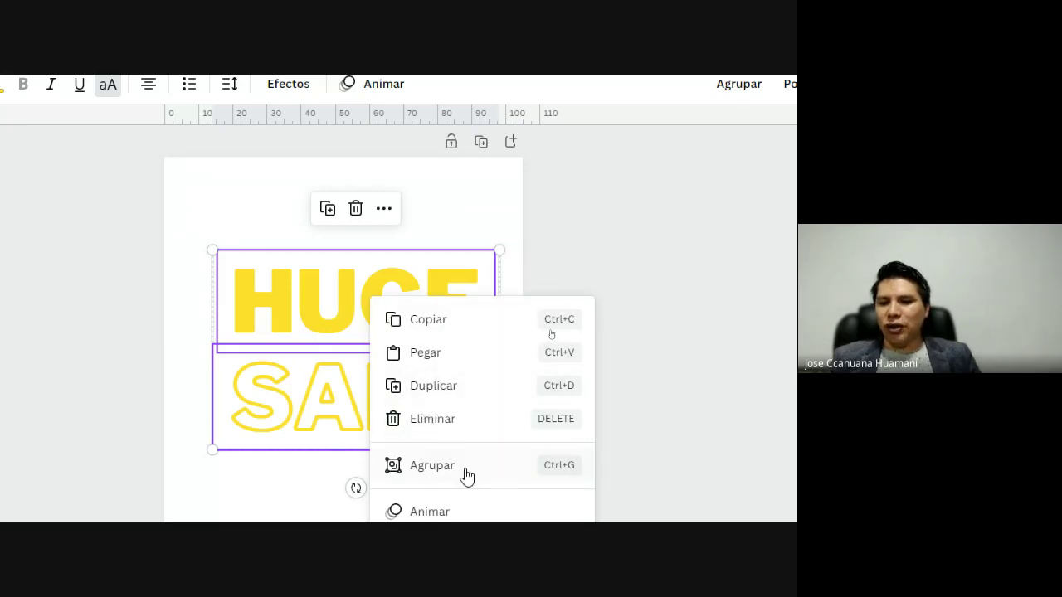
click(593, 214)
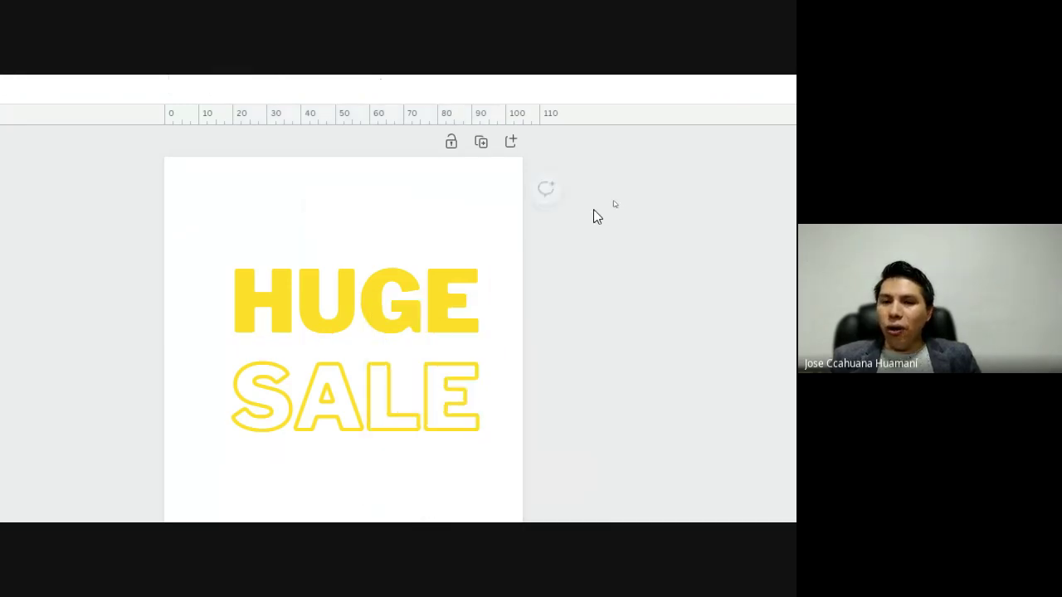
drag(176, 223, 492, 483)
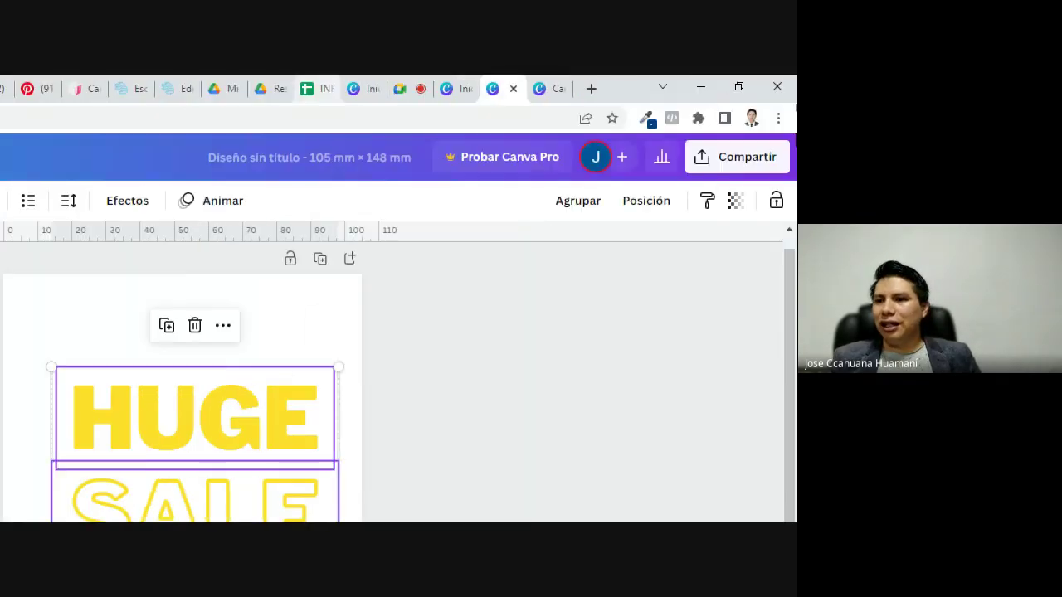
click(576, 208)
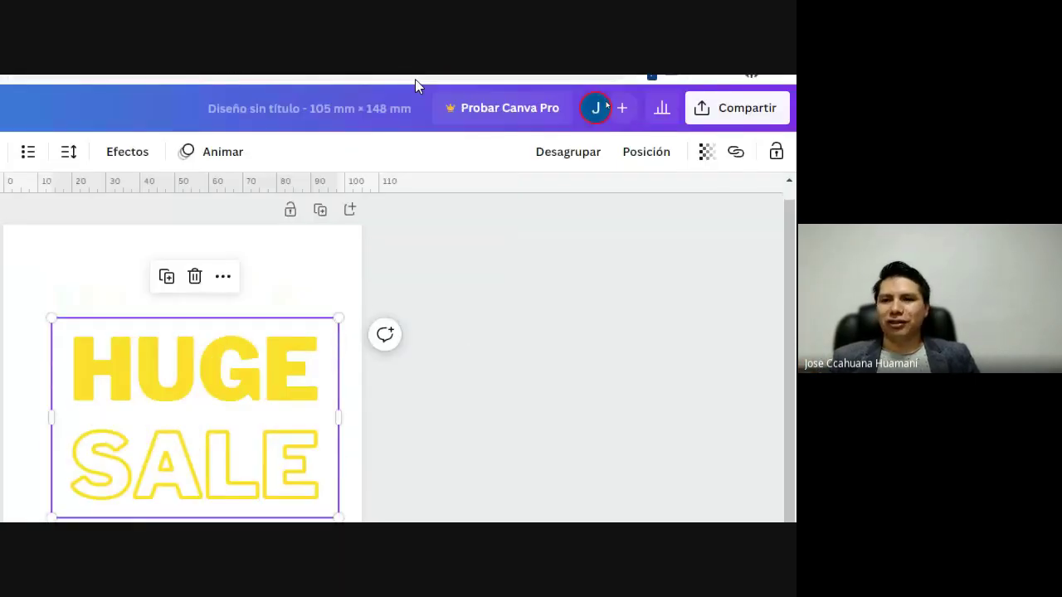
click(556, 152)
click(315, 256)
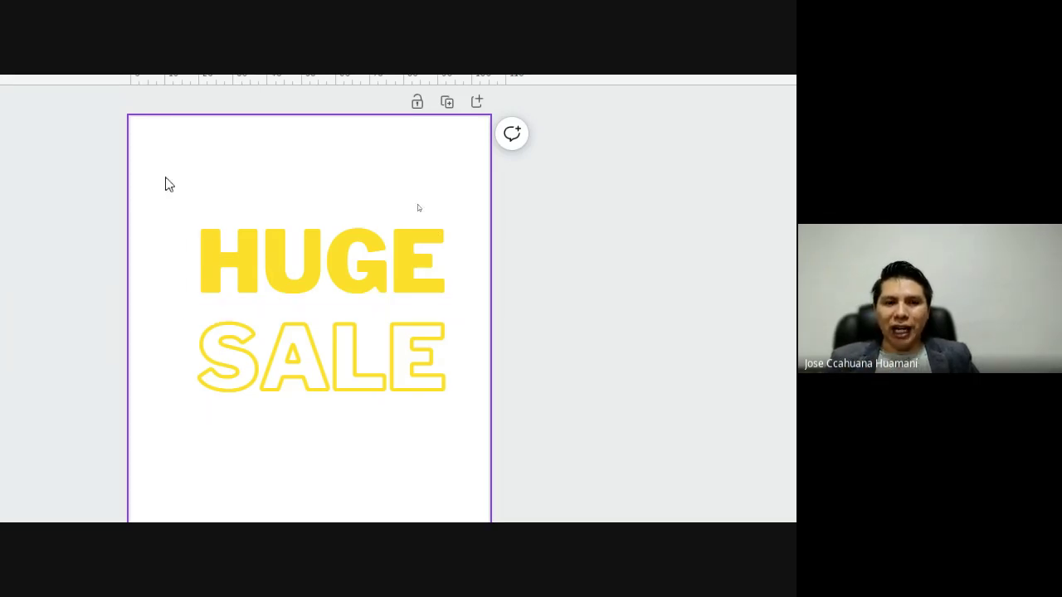
Regroup both yellow text lines, and split the group back into individually selectable HUGE and SALE lines.
drag(176, 193, 408, 391)
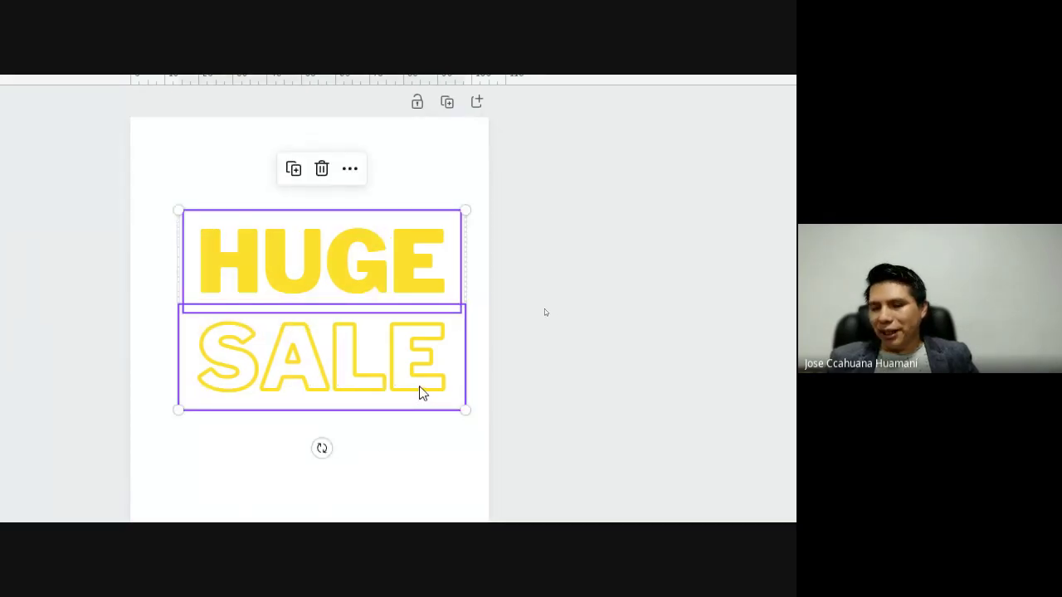
key(ctrl+g)
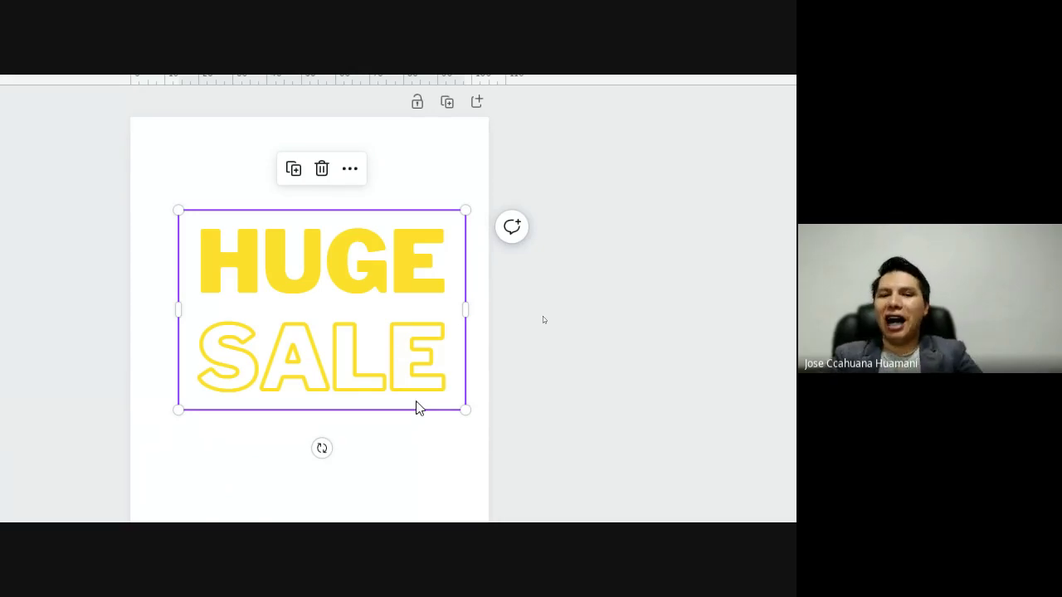
key(ctrl+shift+g)
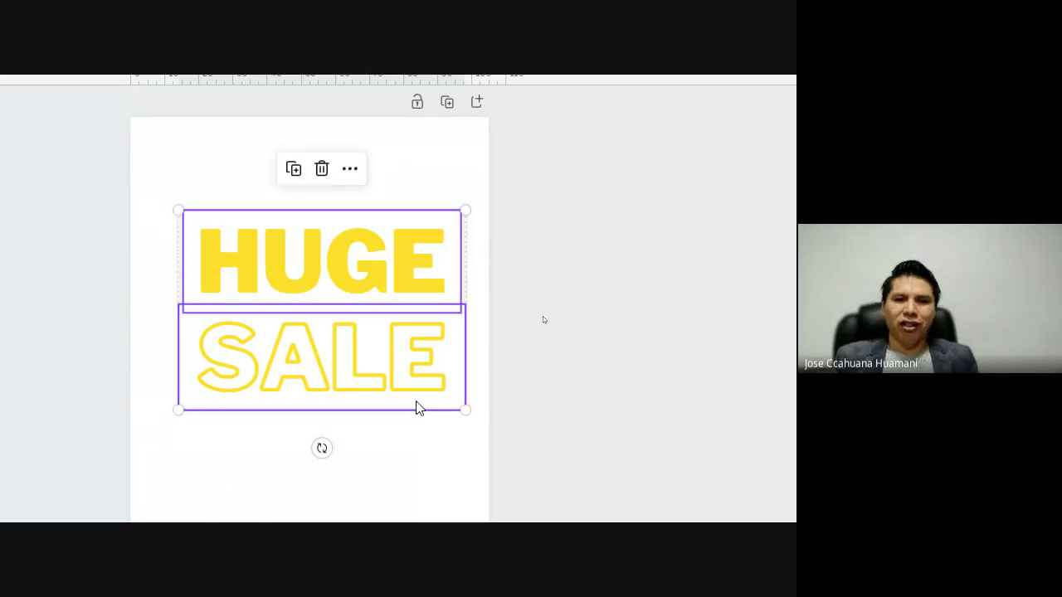
click(443, 173)
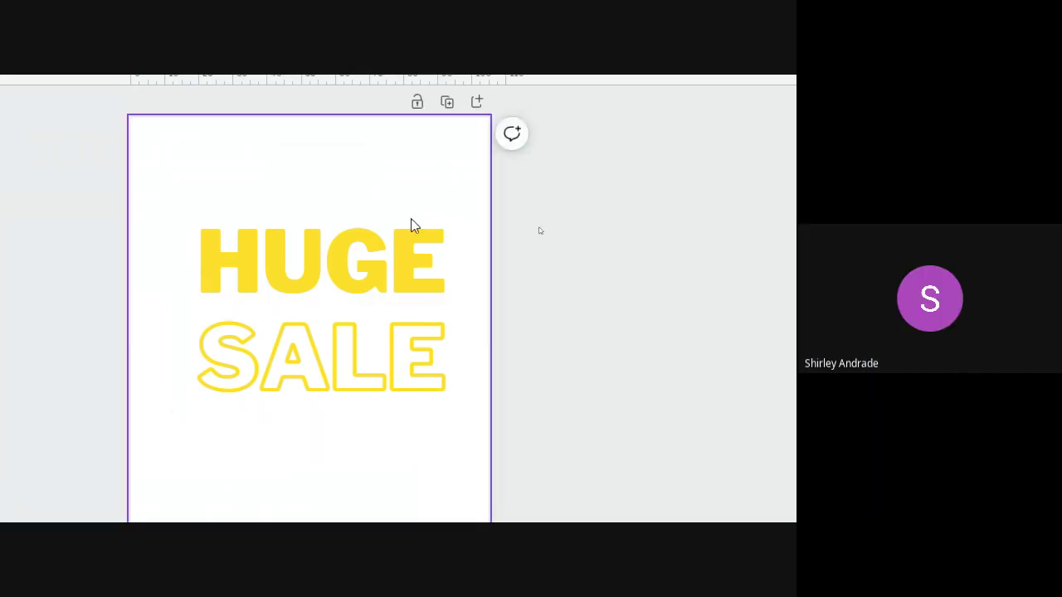
click(400, 253)
click(397, 347)
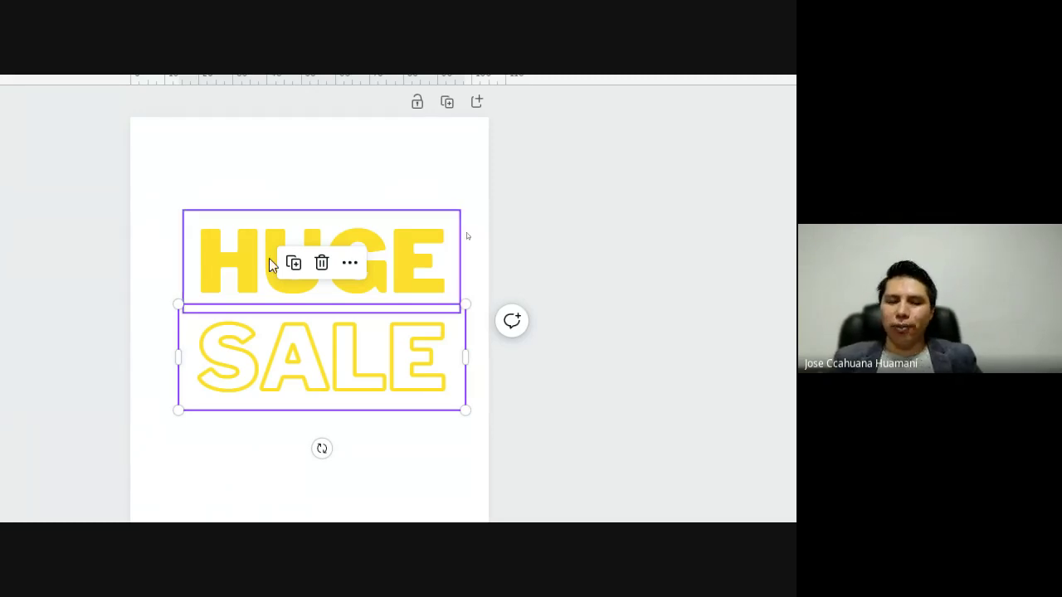
Select both text lines together, group them once more and separate them again.
click(171, 189)
drag(171, 189, 405, 407)
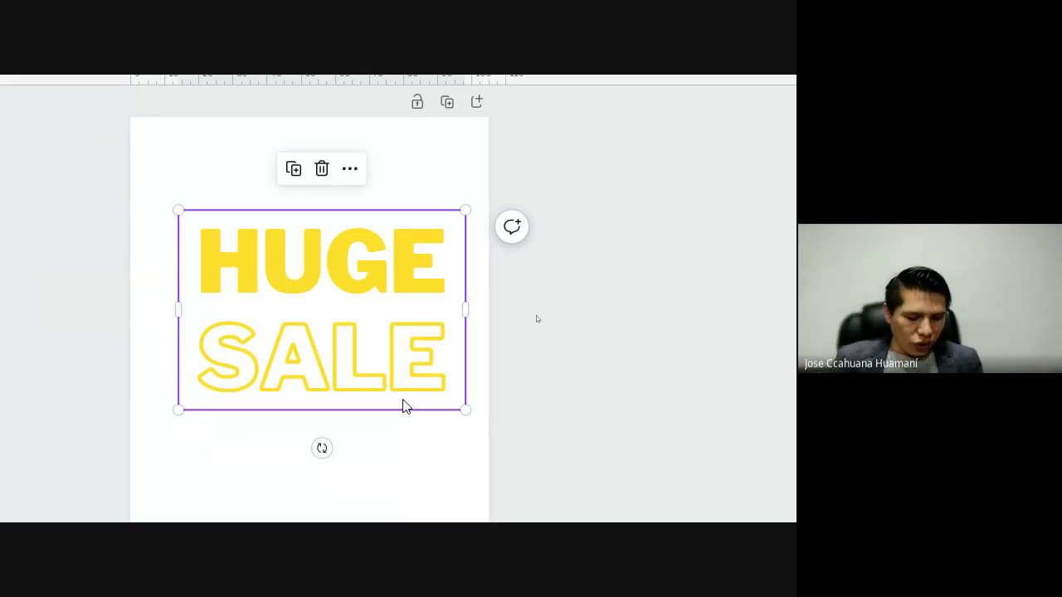
click(405, 407)
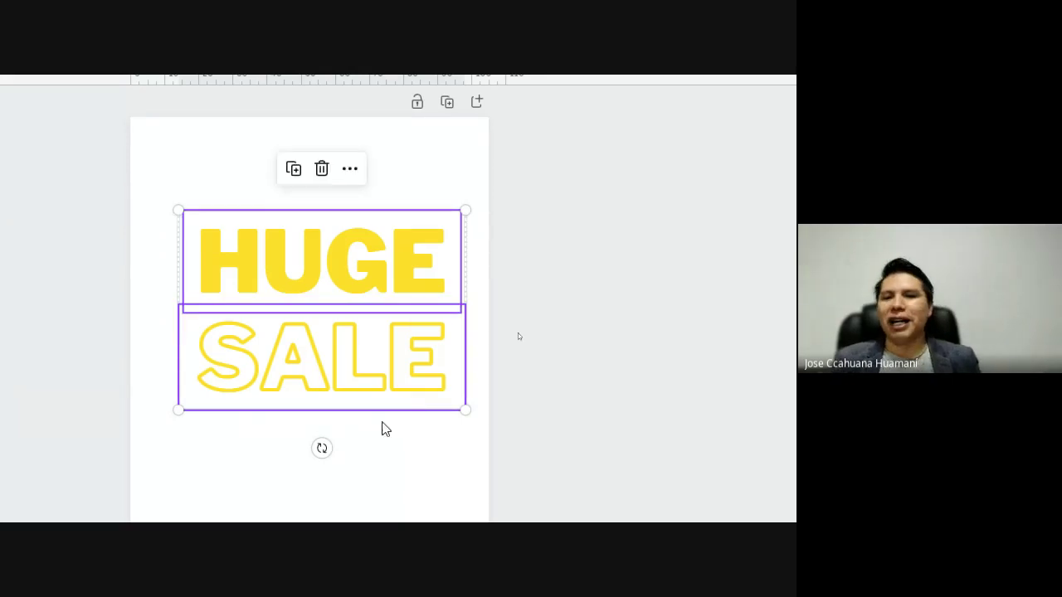
Check that HUGE and SALE are independent by selecting each line on its own and both together.
click(461, 289)
click(417, 345)
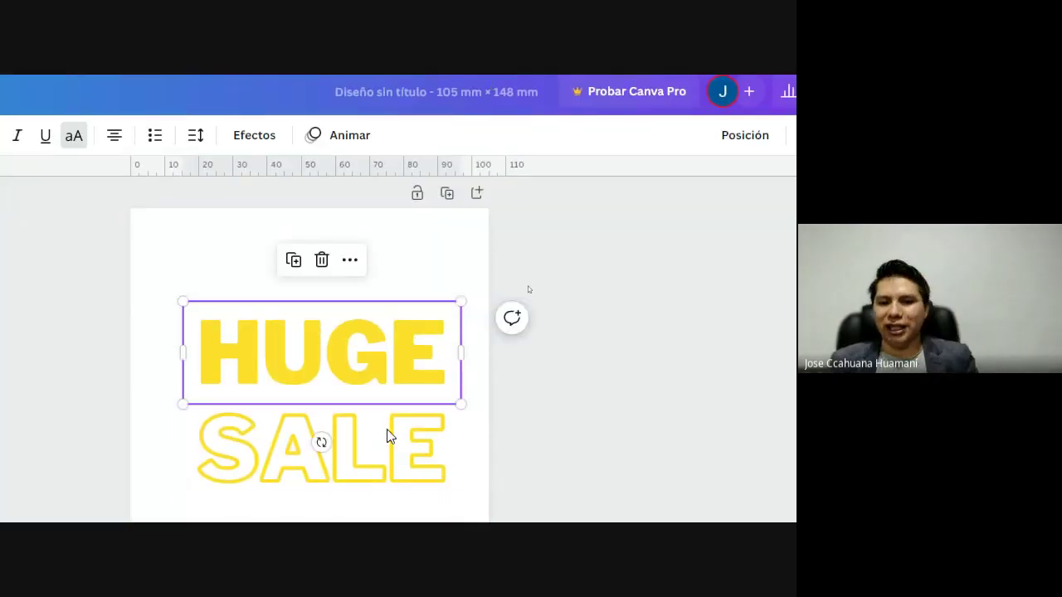
click(322, 440)
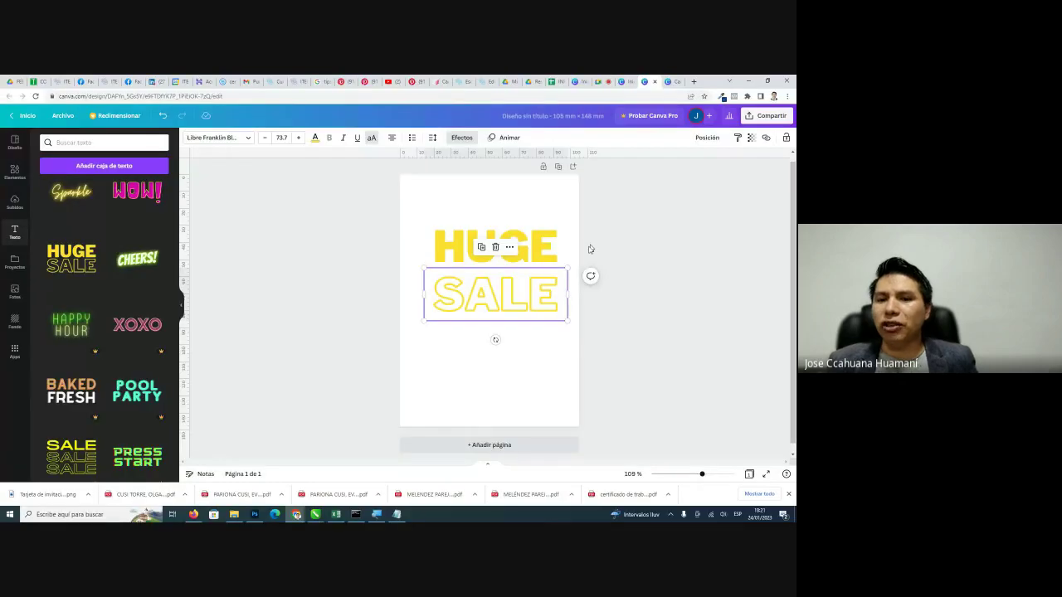
click(393, 209)
drag(374, 219, 578, 318)
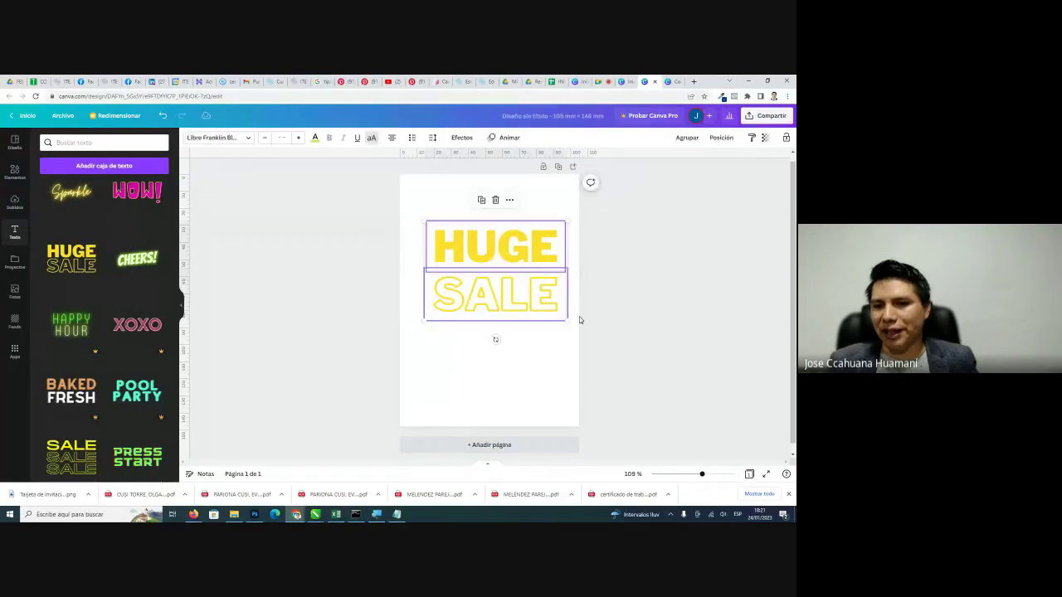
click(611, 318)
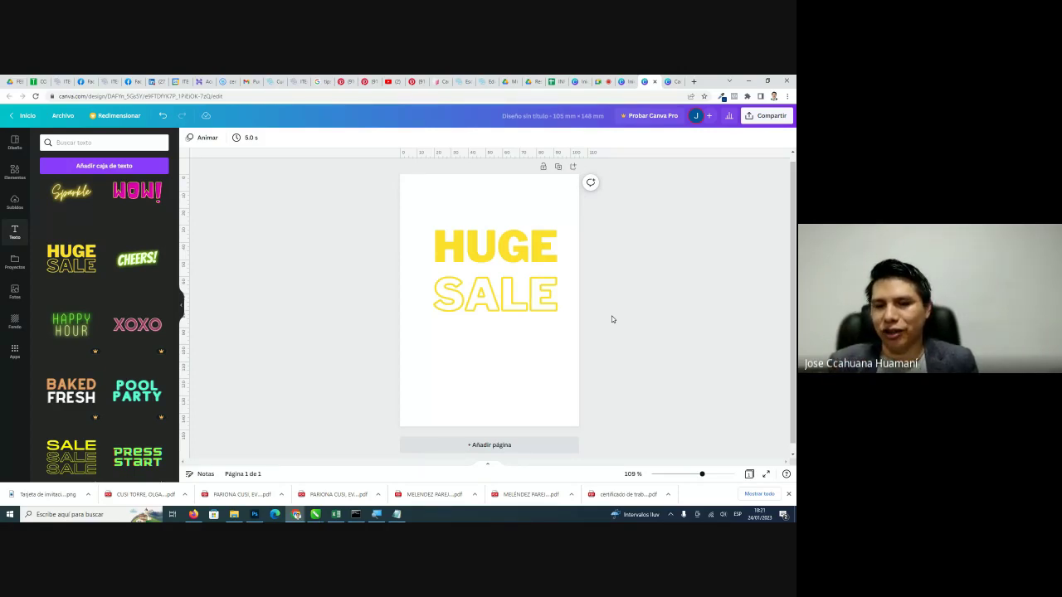
Switch to the Google Meet call and send the chat message "CTRL + G --> Agrupar" to everyone.
click(609, 81)
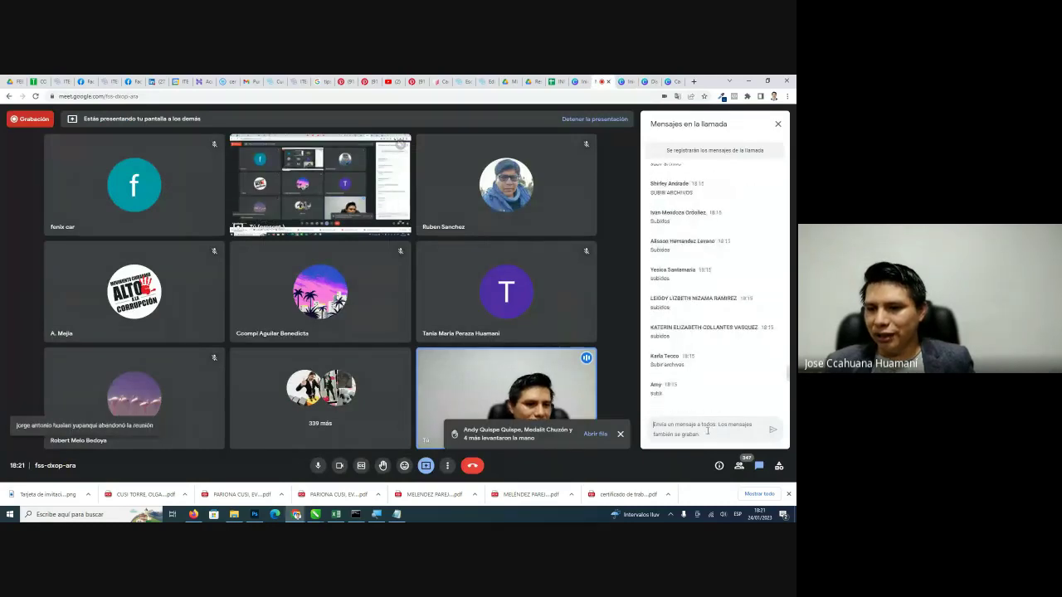
scroll(757, 414, down, 3)
scroll(713, 405, down, 5)
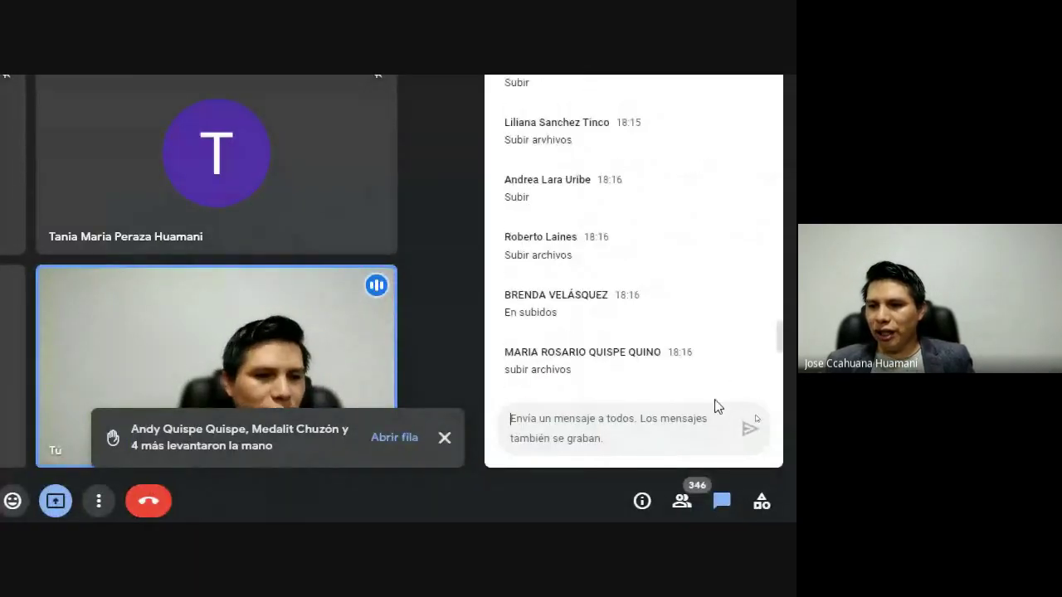
click(629, 433)
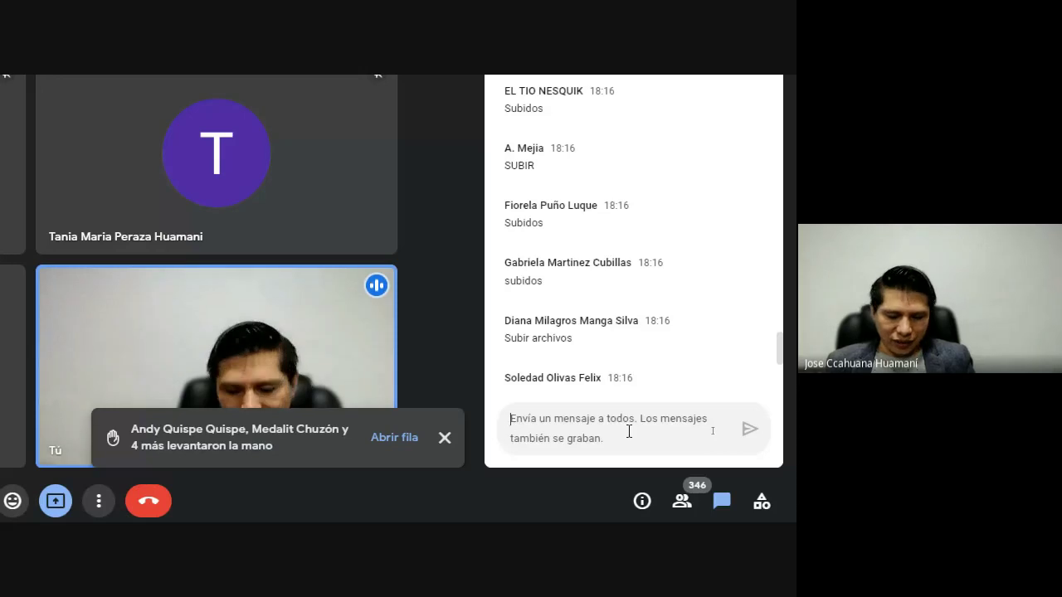
text(cTRL +)
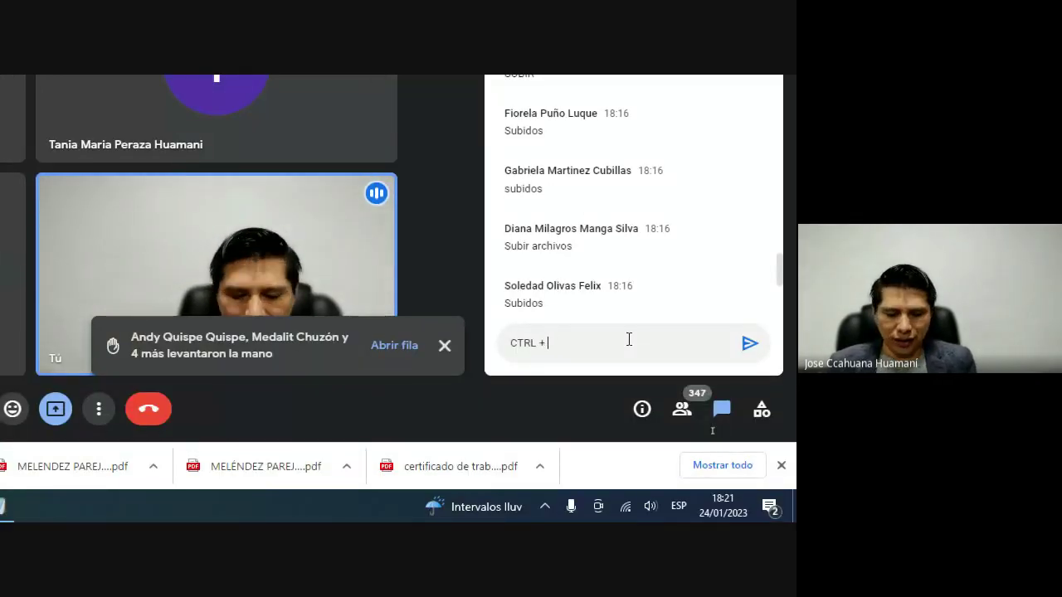
text( G -)
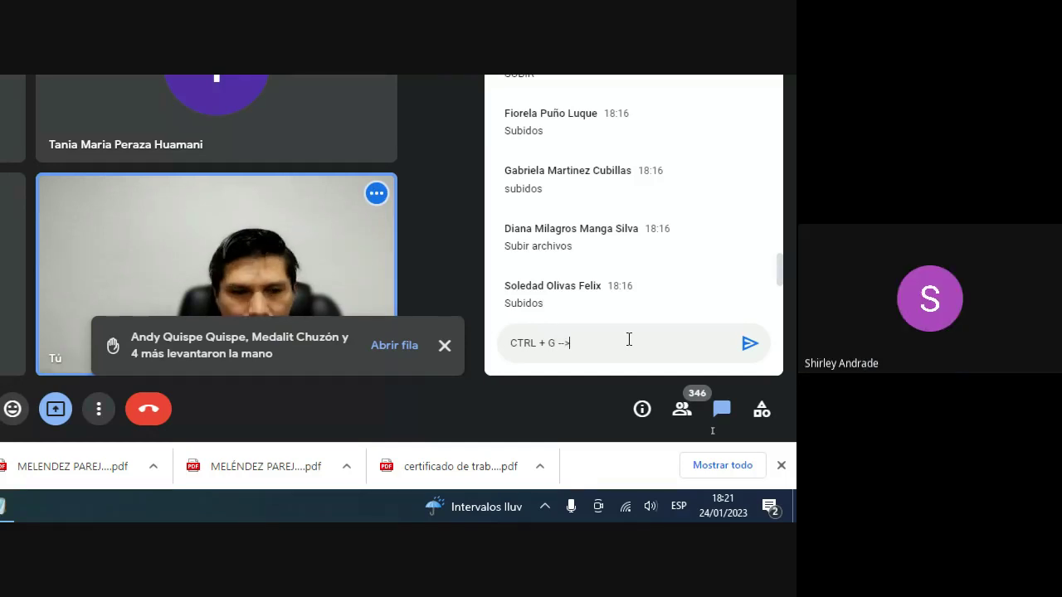
text(->)
text(A)
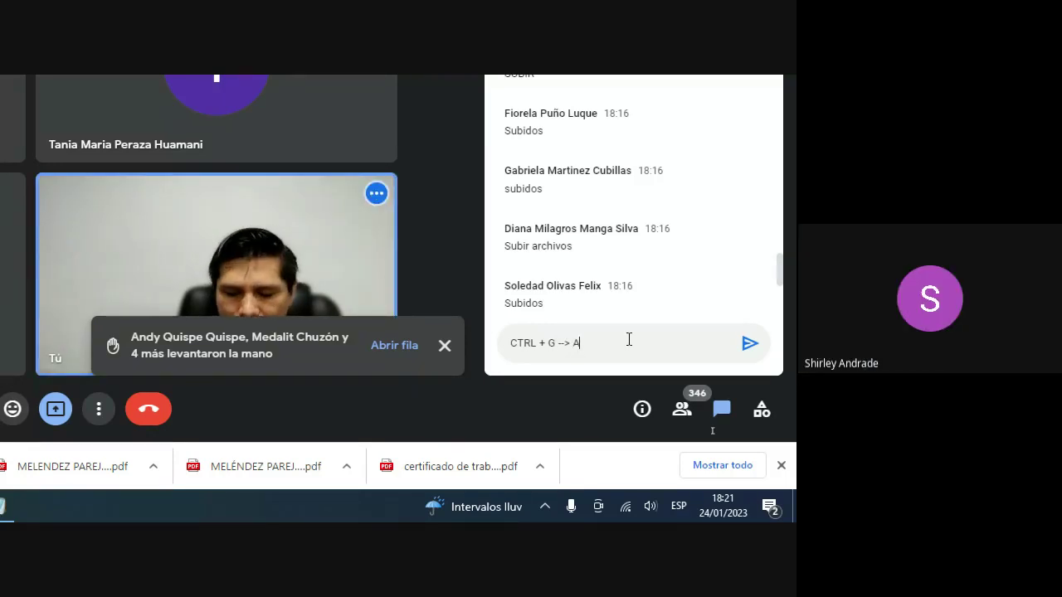
text(grupar)
key(Return)
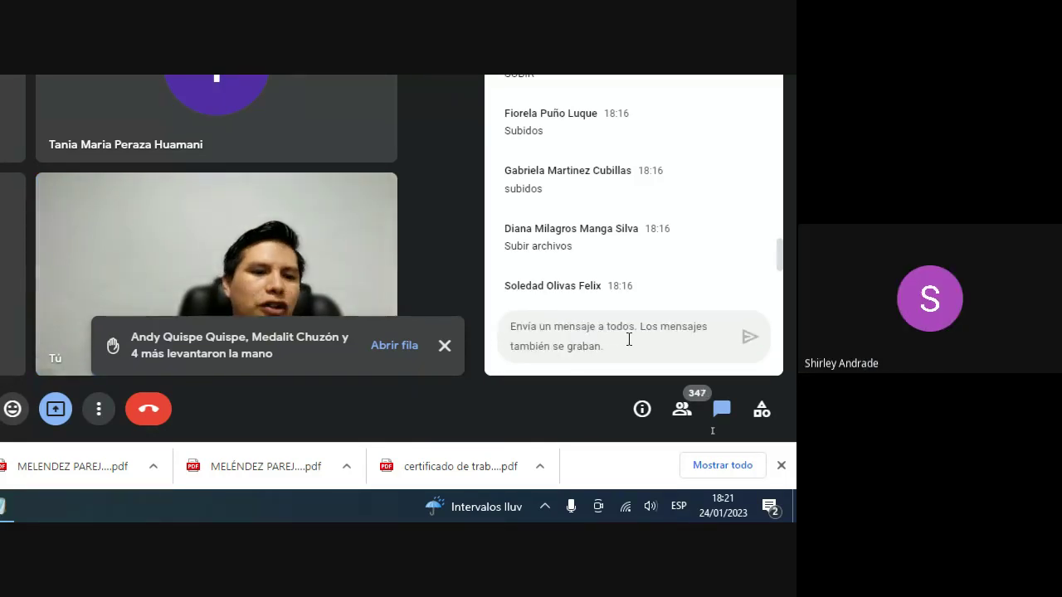
Catch up with the newest chat messages and send "CTRL+SHIFT+G" to the meeting.
scroll(578, 147, down, 5)
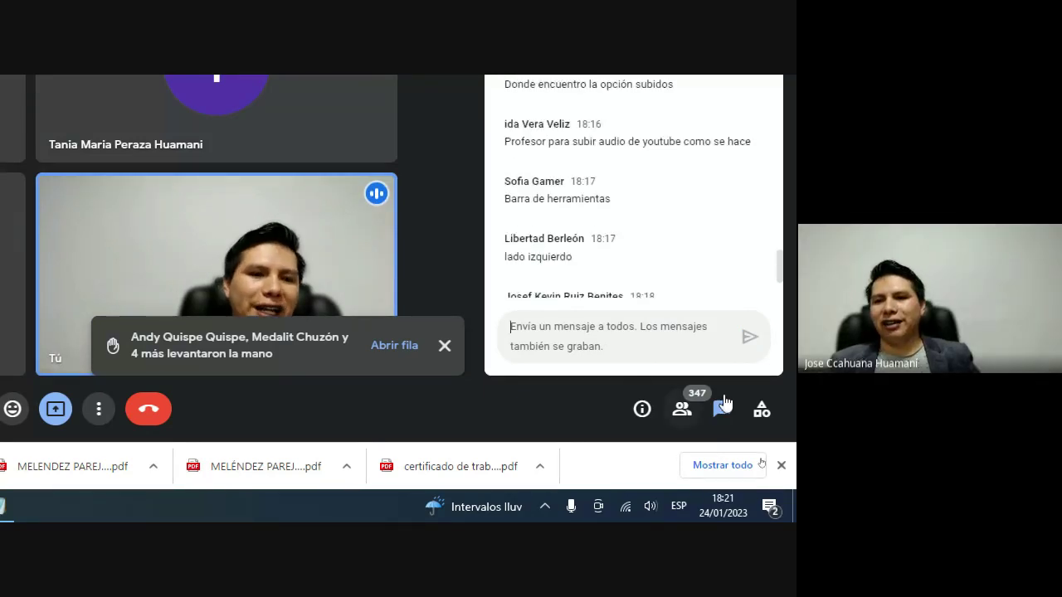
scroll(656, 244, down, 10)
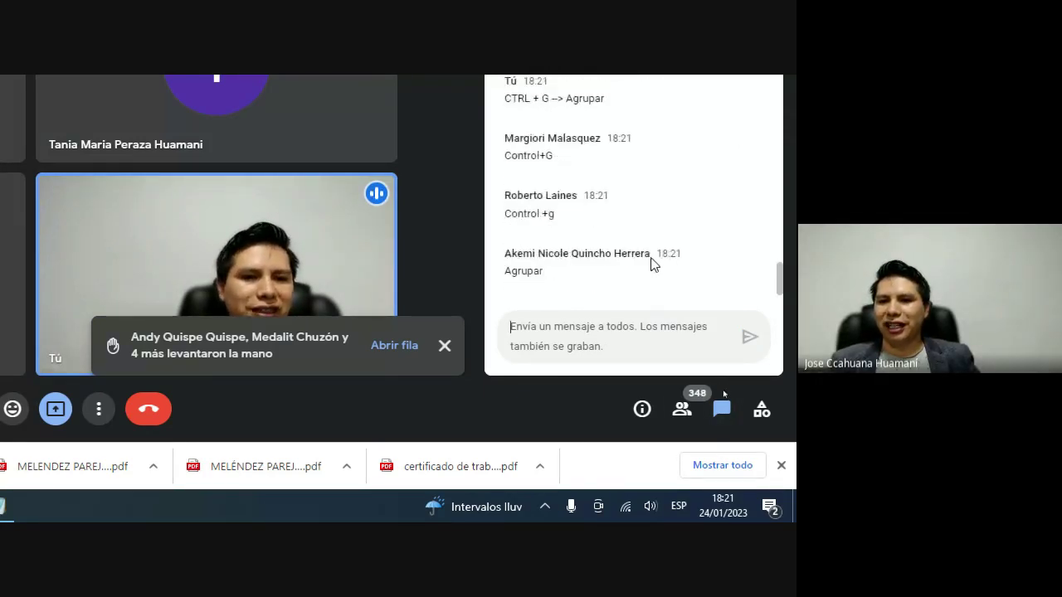
click(583, 339)
text(c)
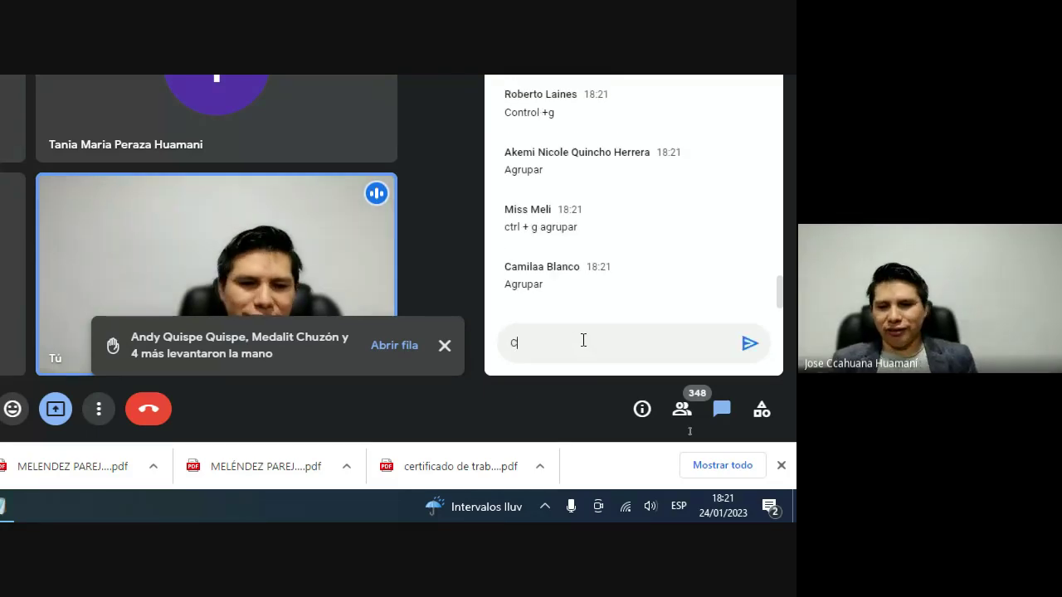
text(TRL)
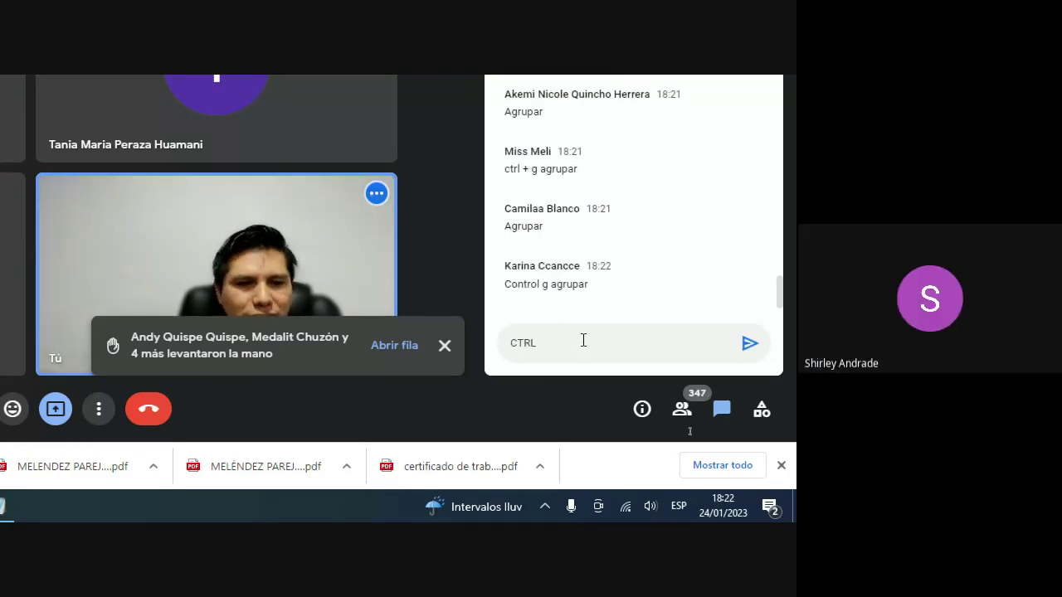
text(+SHIFT)
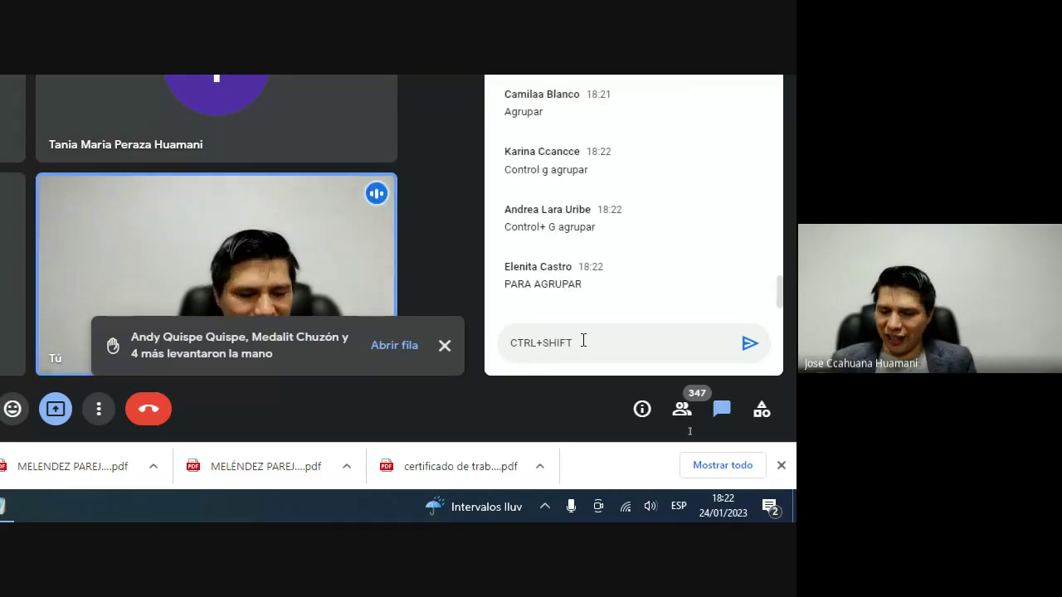
text(+G)
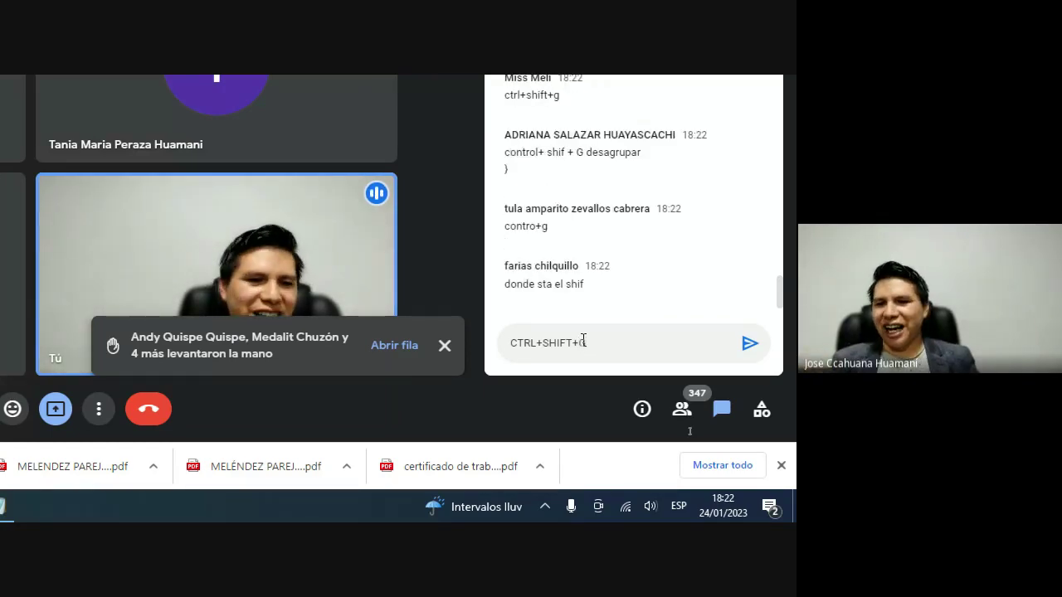
key(Return)
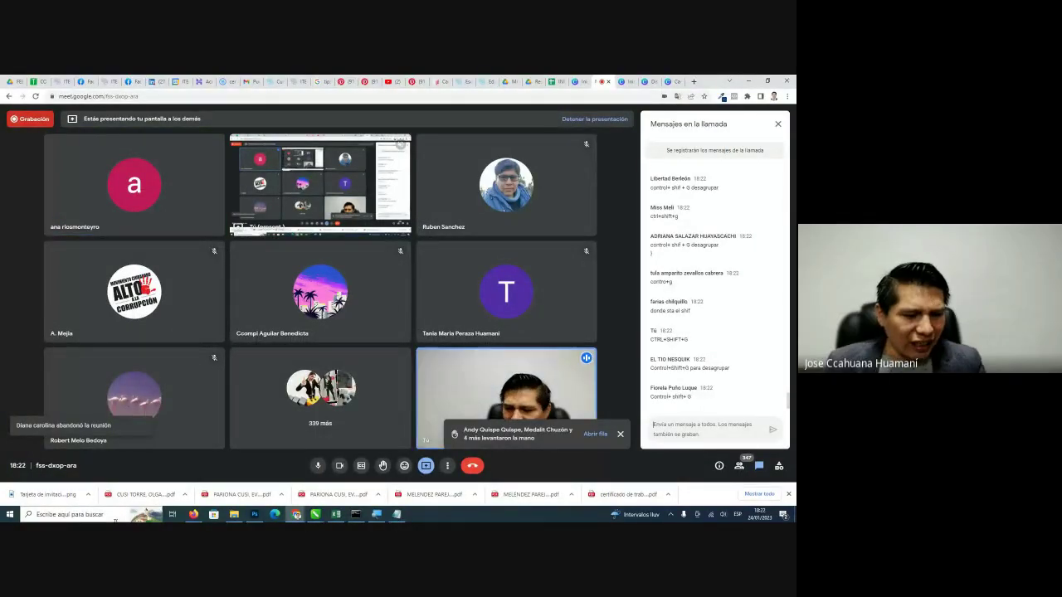
Demonstrate the Mayús key on the Windows on-screen keyboard, and close the keyboard.
click(124, 518)
text(TEC)
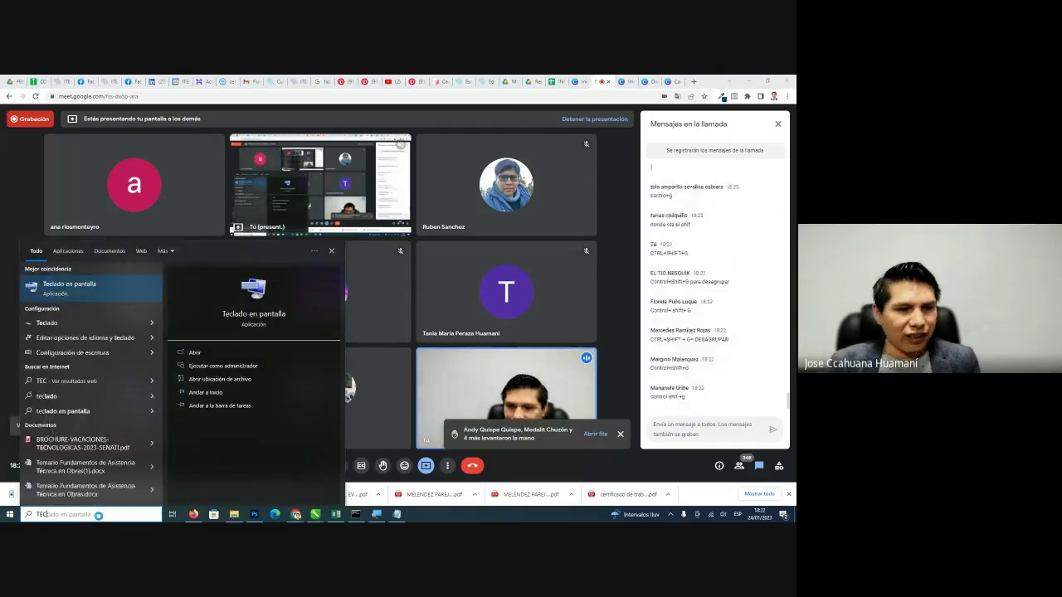
key(Return)
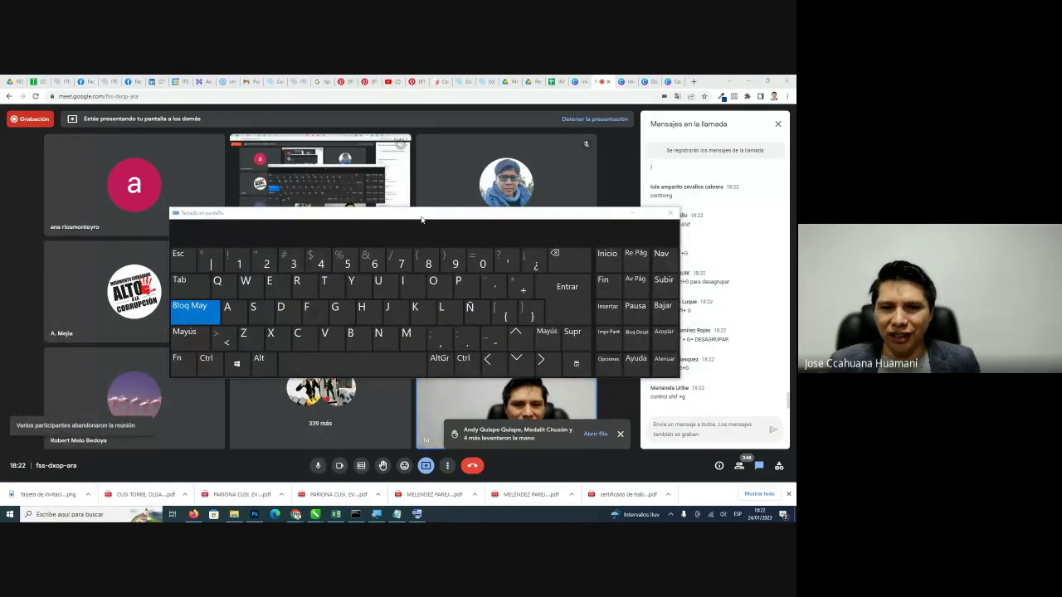
drag(423, 224, 385, 209)
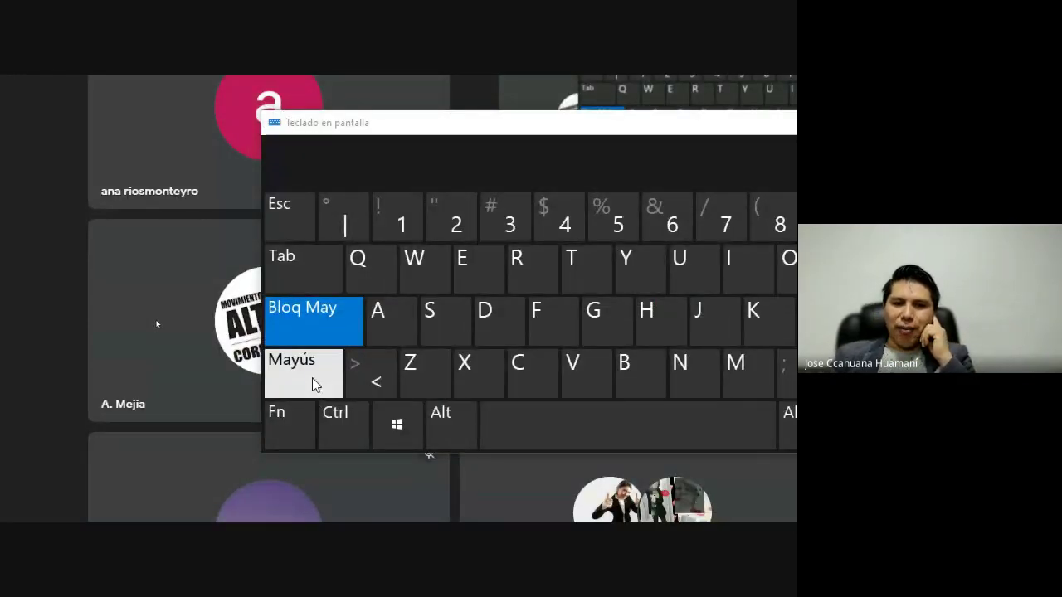
click(312, 377)
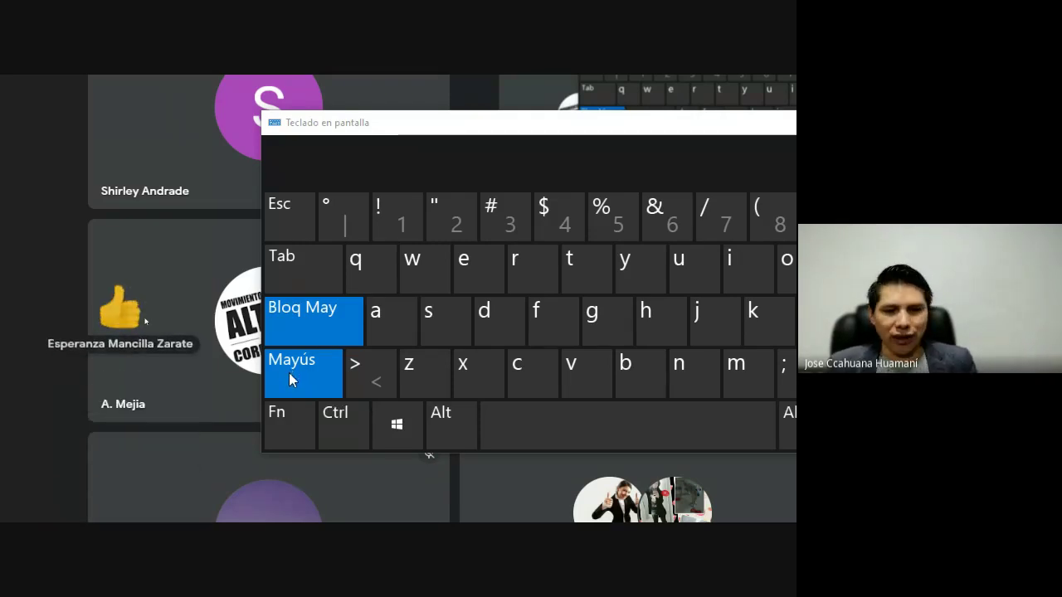
click(373, 395)
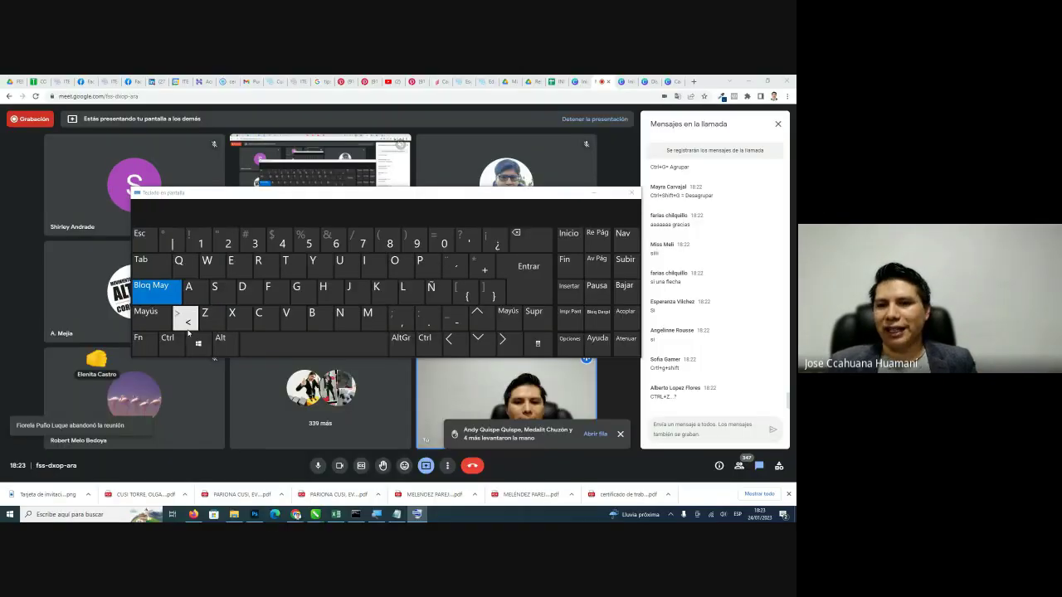
click(631, 193)
click(675, 428)
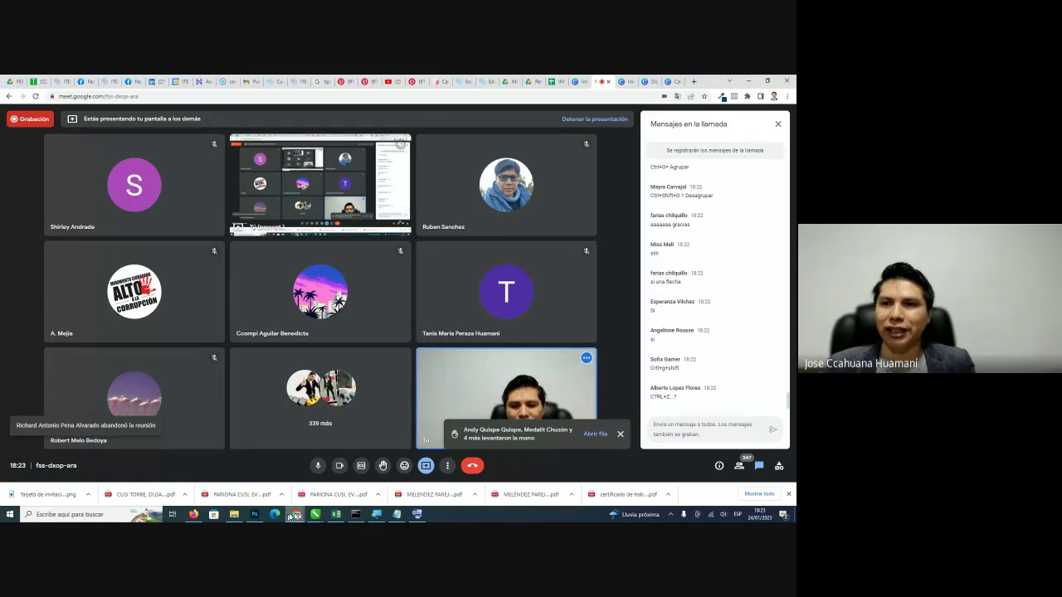
Switch back to the Canva design and delete the HUGE and SALE text lines from the page.
click(646, 81)
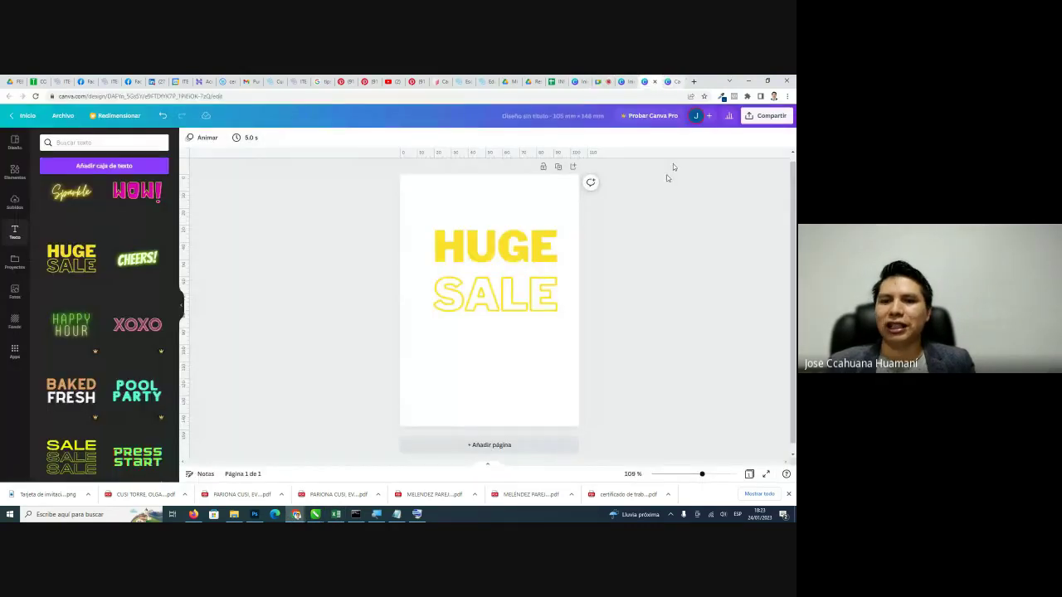
click(545, 356)
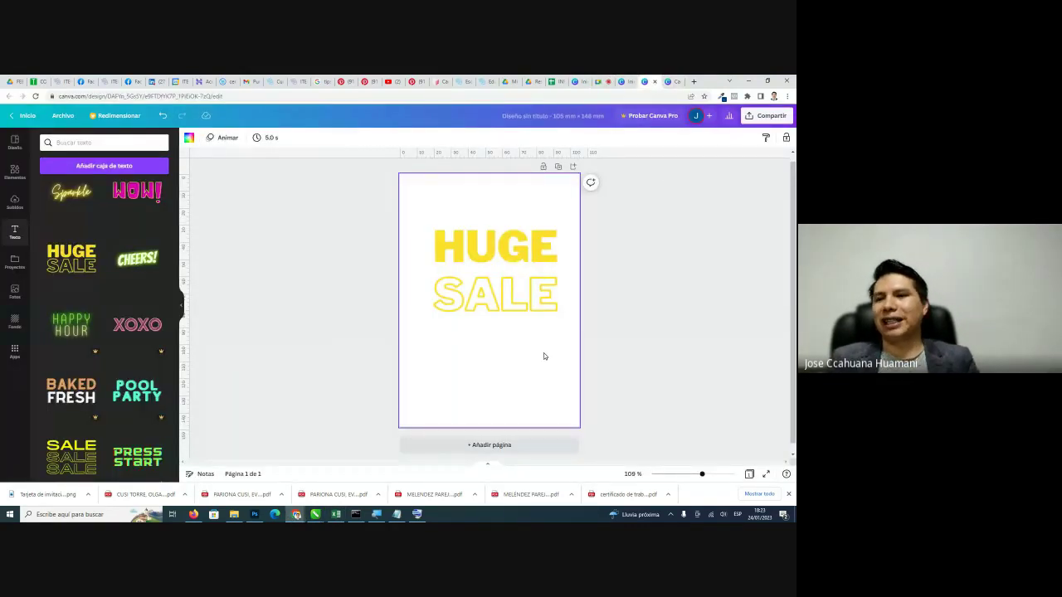
click(532, 263)
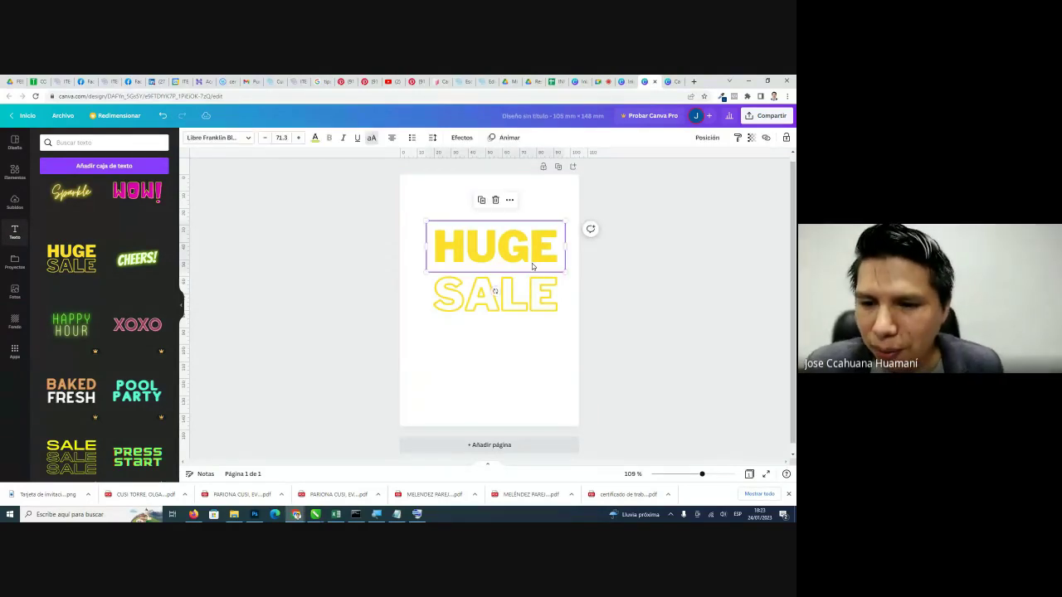
key(Delete)
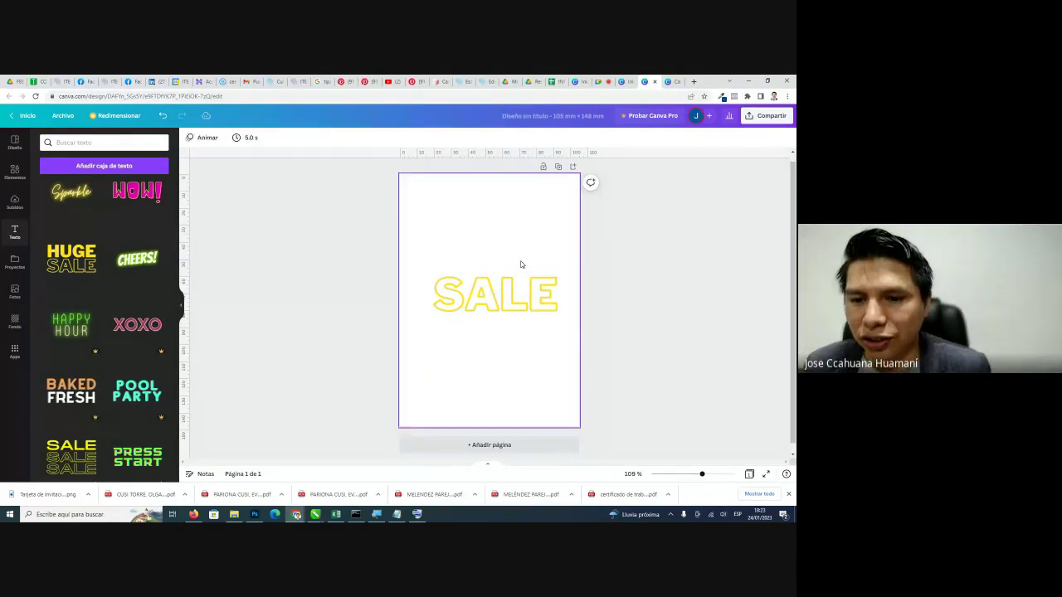
click(521, 292)
key(Delete)
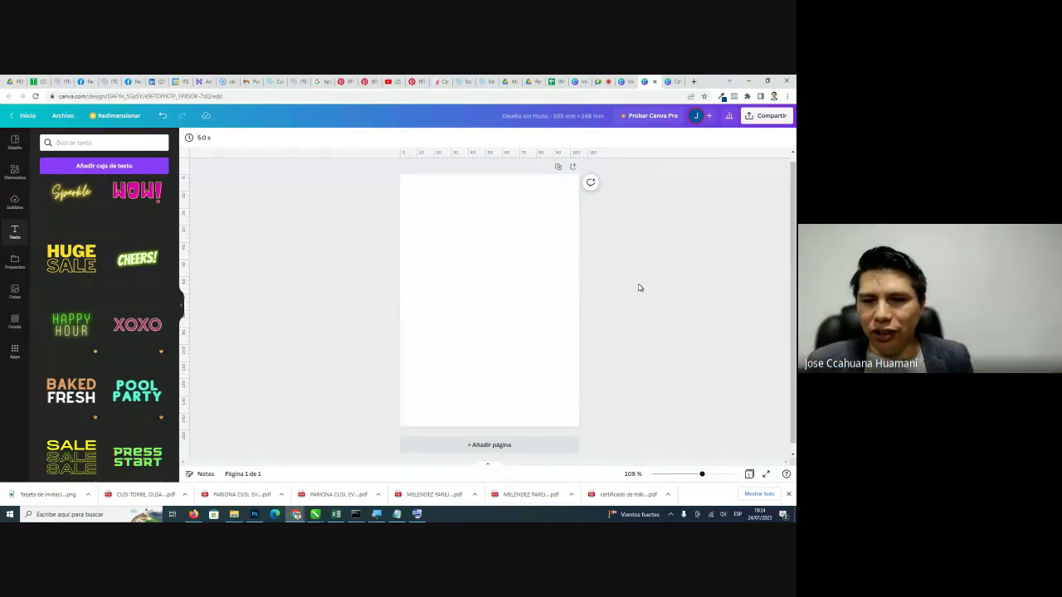
Set the page's background to a new custom blue, #0AAEFF, and reselect the page.
click(513, 293)
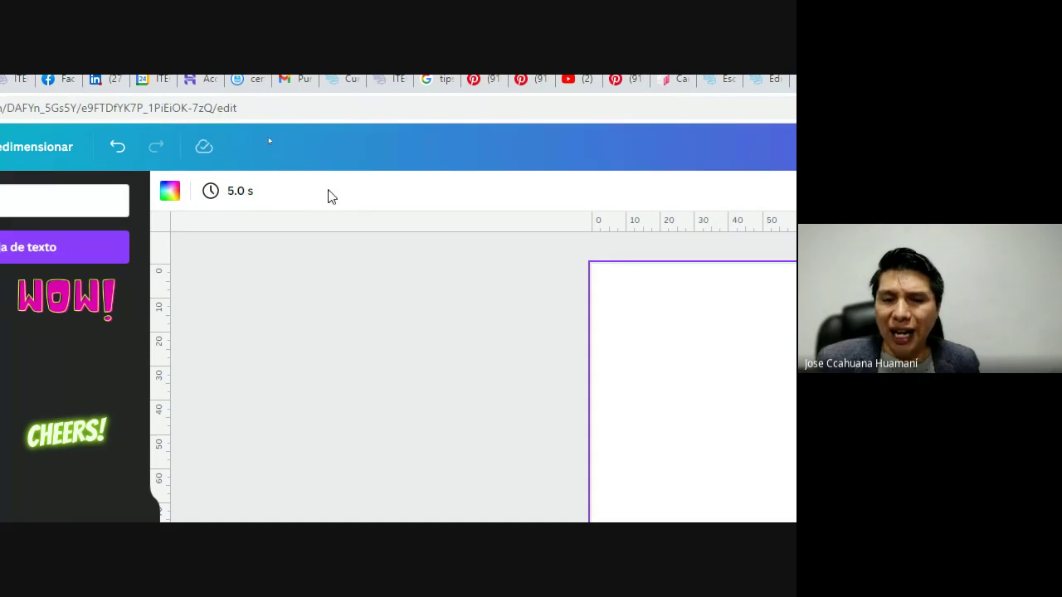
click(175, 196)
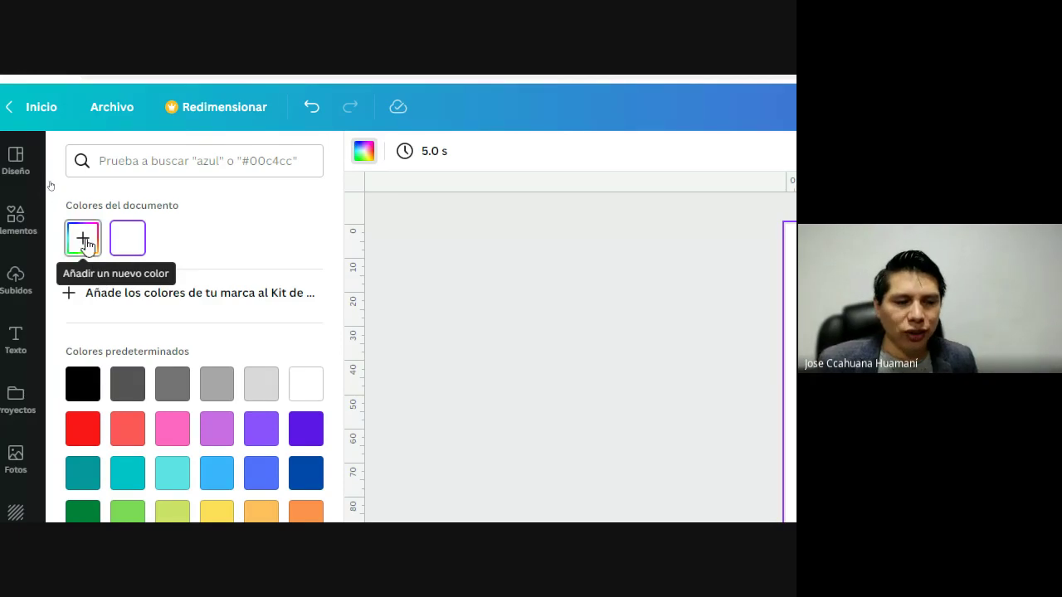
click(86, 241)
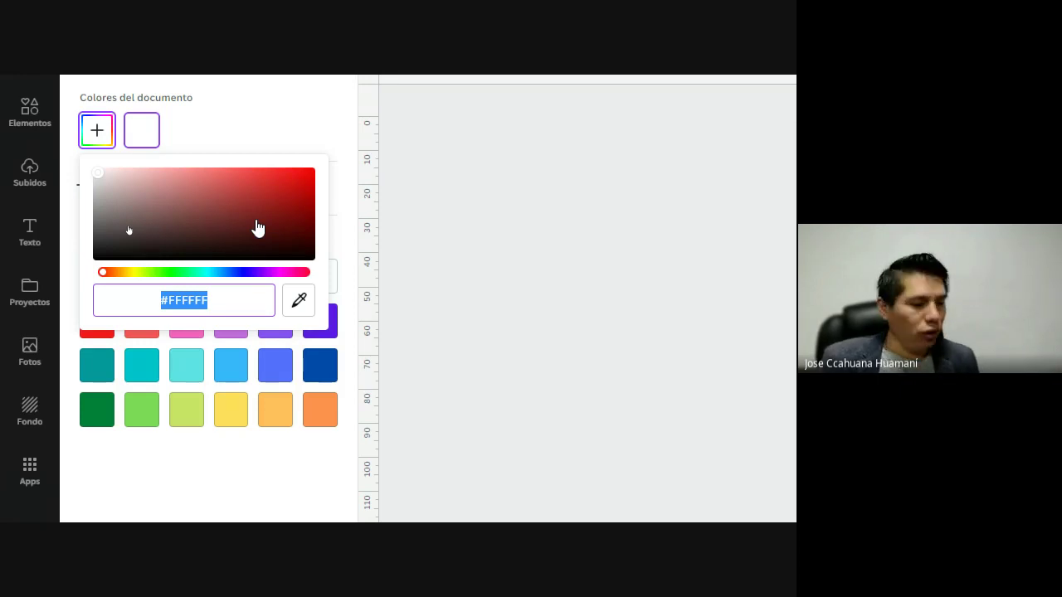
click(206, 273)
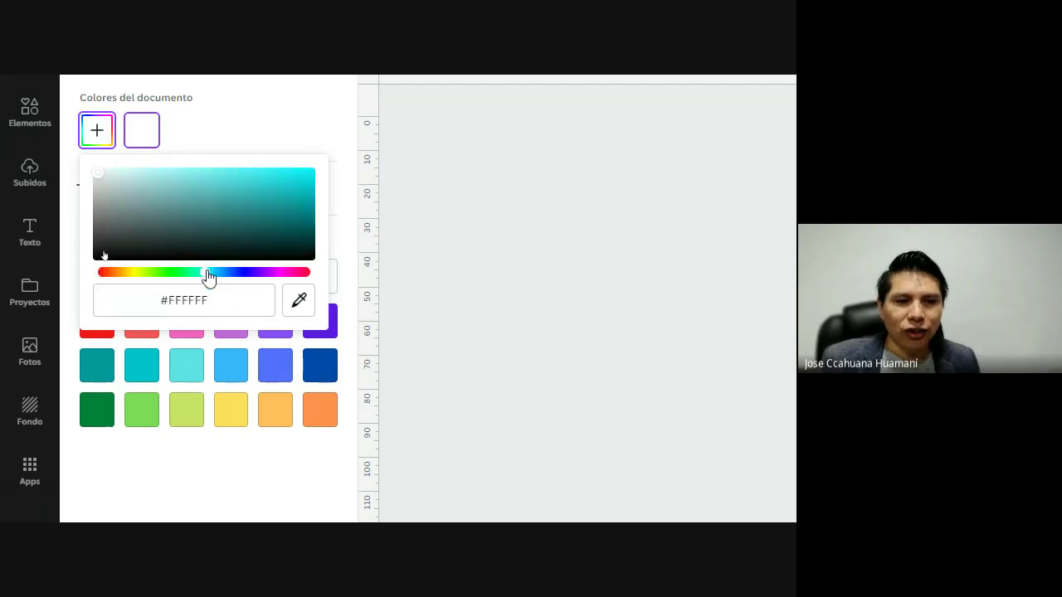
drag(208, 278, 210, 281)
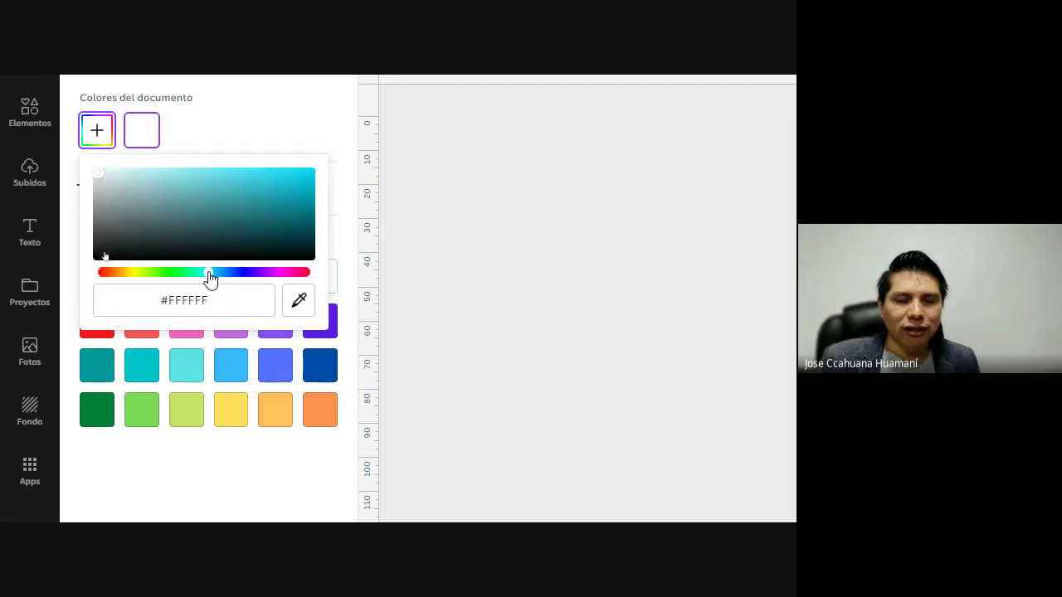
drag(290, 177, 299, 172)
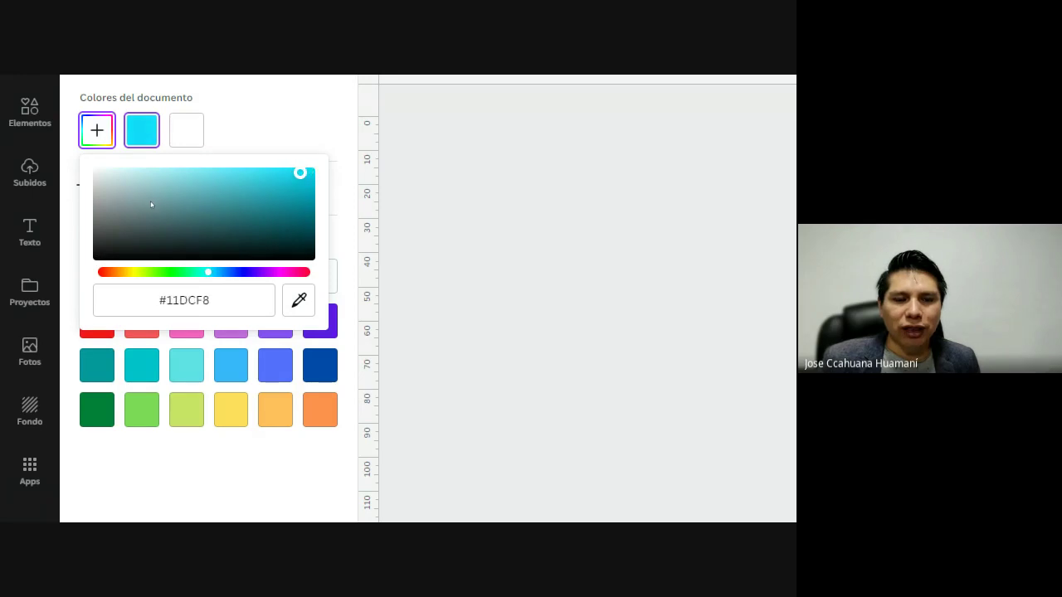
mouse_move(211, 279)
mouse_down()
mouse_move(142, 277)
mouse_move(216, 280)
mouse_up()
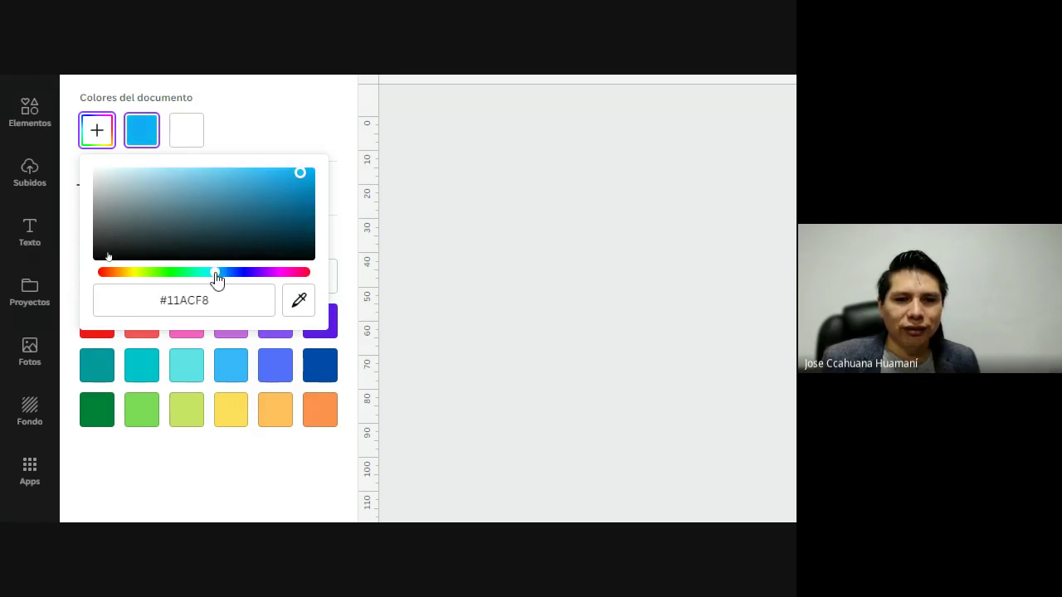
mouse_move(300, 174)
mouse_down()
mouse_move(295, 216)
mouse_move(207, 213)
mouse_move(141, 189)
mouse_move(194, 190)
mouse_move(138, 171)
mouse_move(311, 167)
mouse_move(292, 169)
mouse_move(307, 174)
mouse_up()
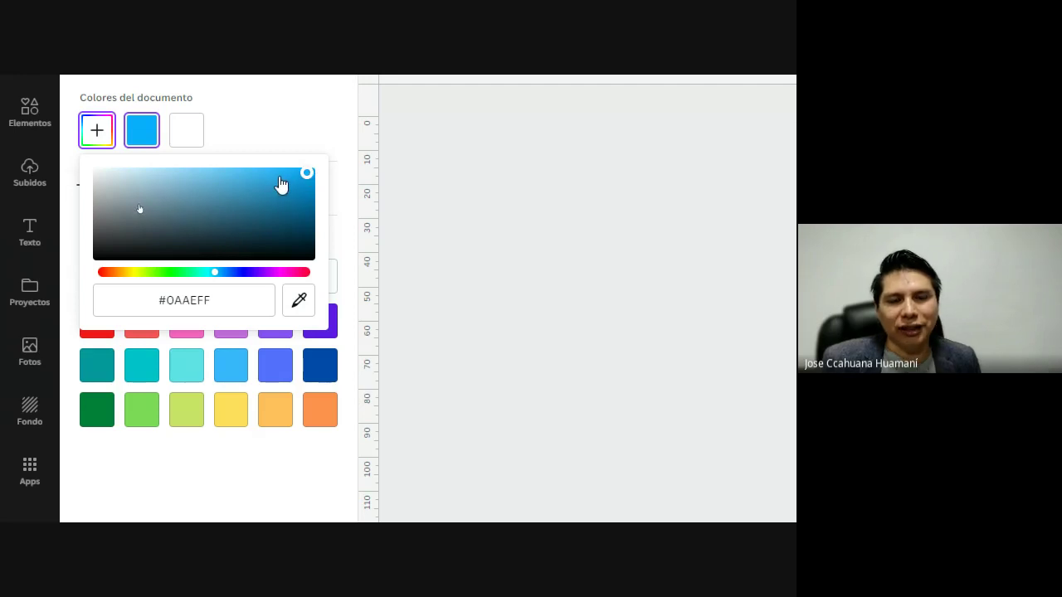
click(304, 141)
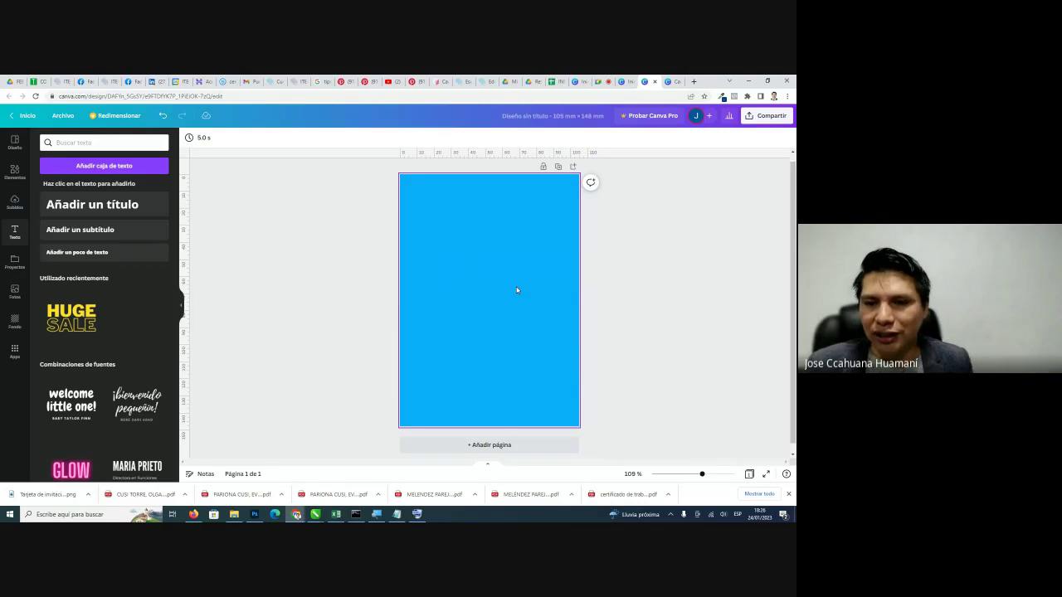
click(474, 255)
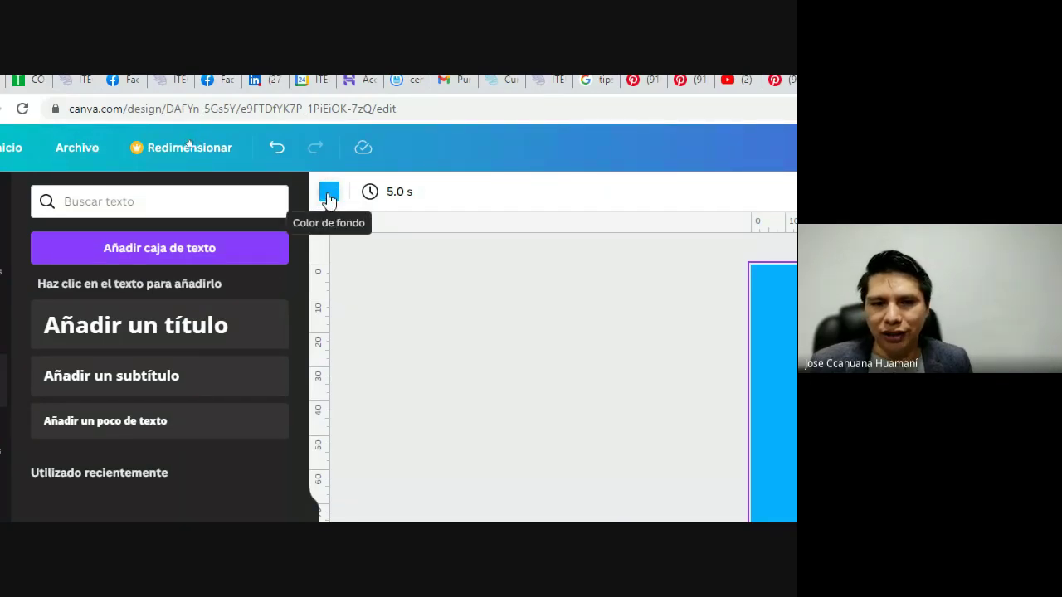
Show the custom colour picker for the page's background, close it, and deselect the page.
click(329, 194)
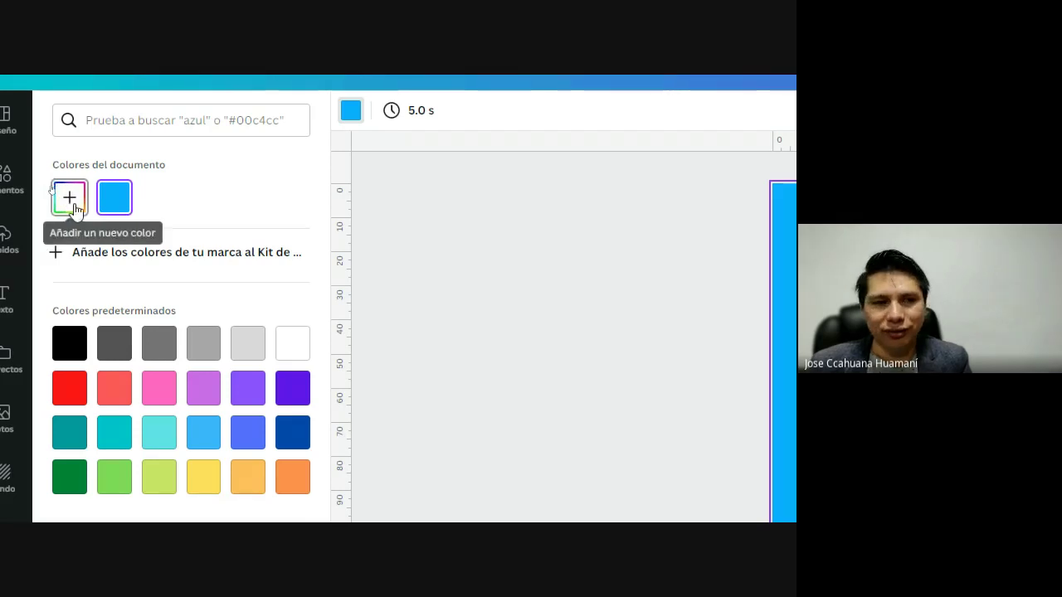
click(72, 204)
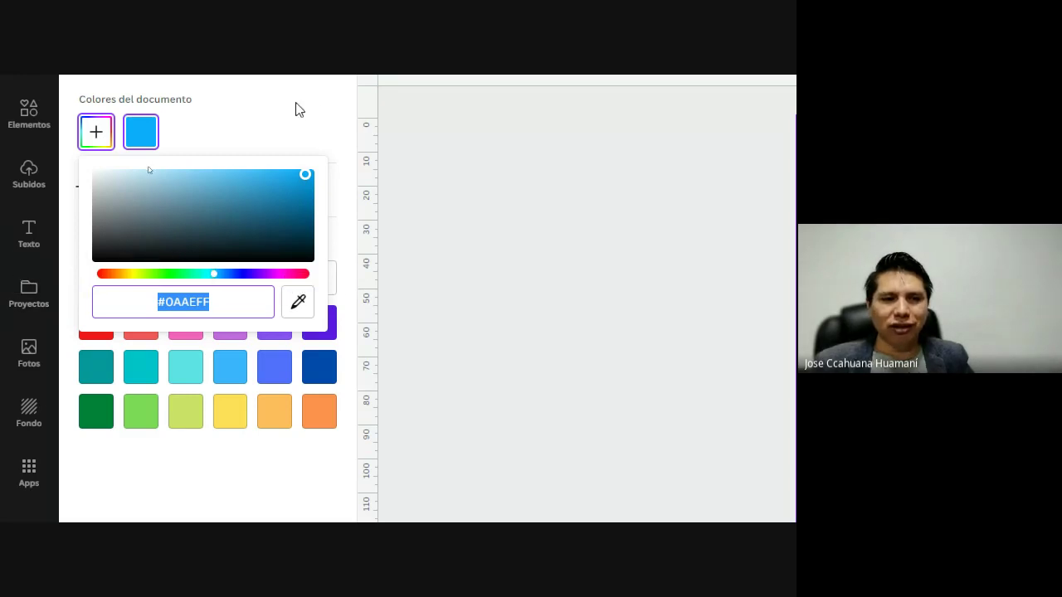
scroll(274, 91, up, 3)
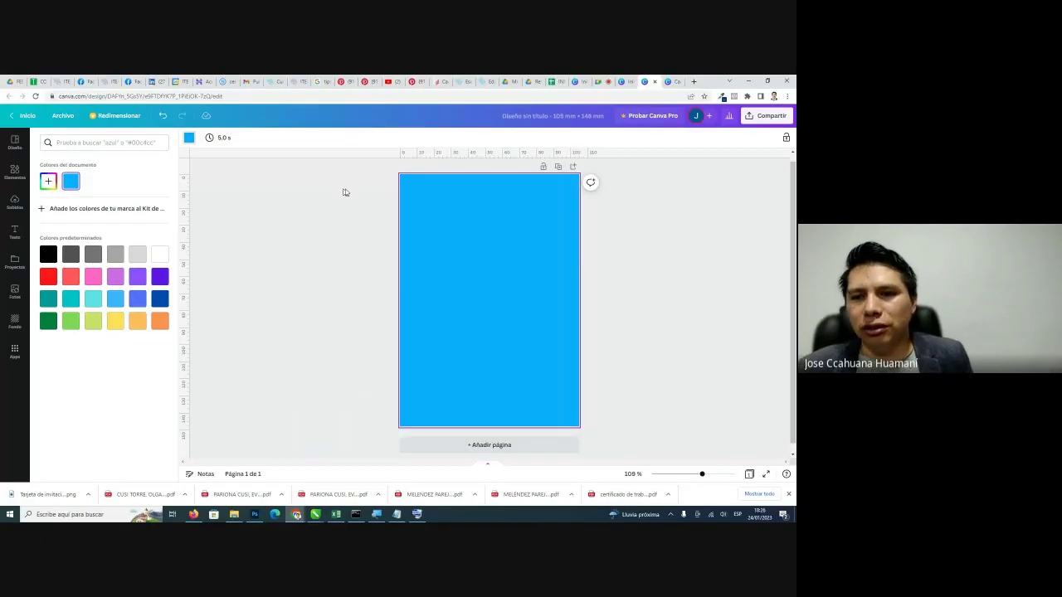
click(642, 235)
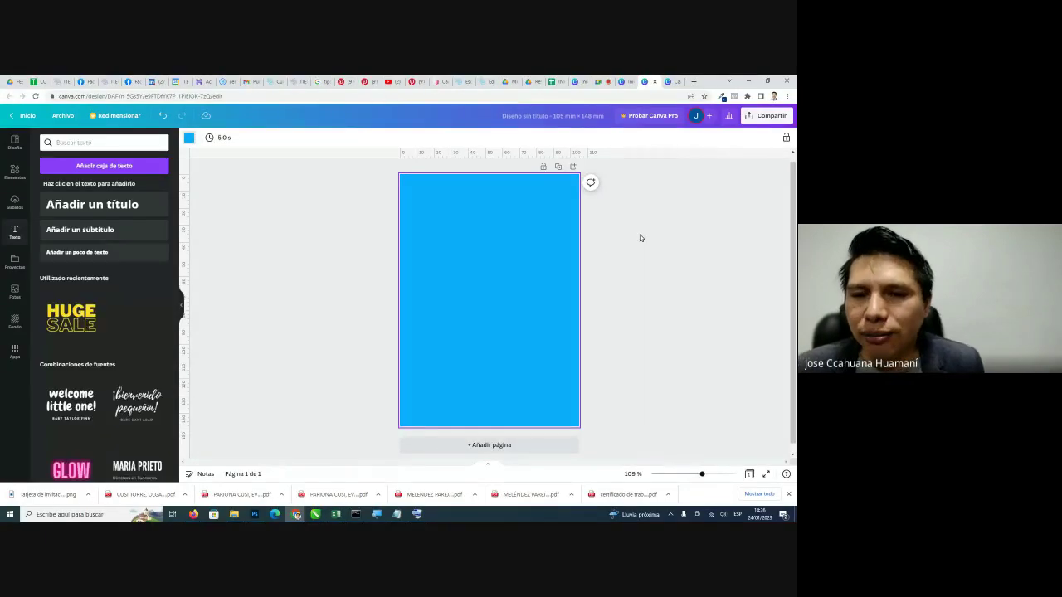
click(371, 253)
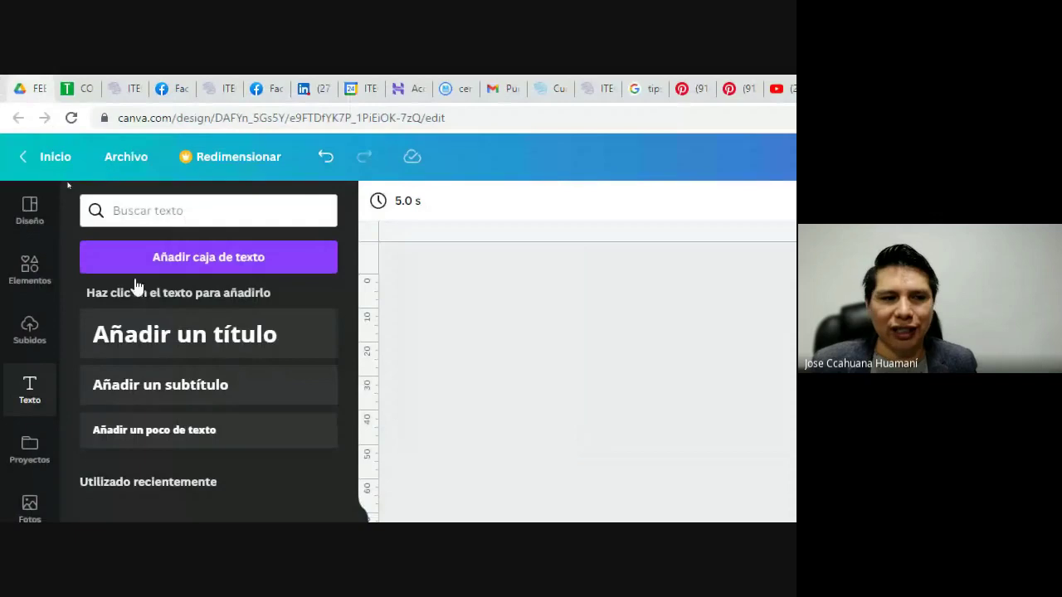
Search the elements library for "DEGRADADO" in place of the previous torta search, and show only graphic elements.
click(41, 268)
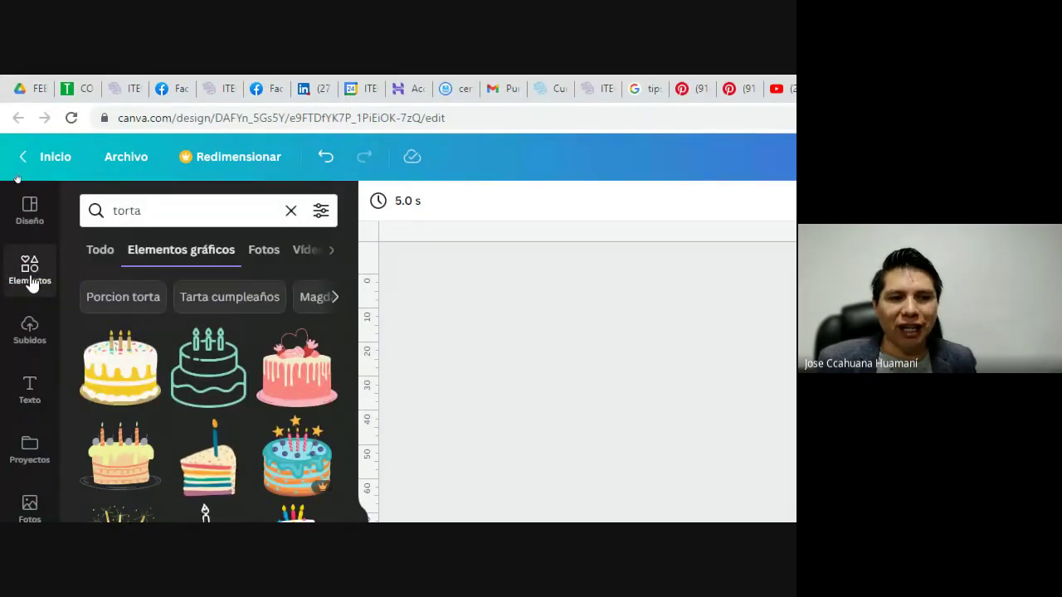
click(40, 274)
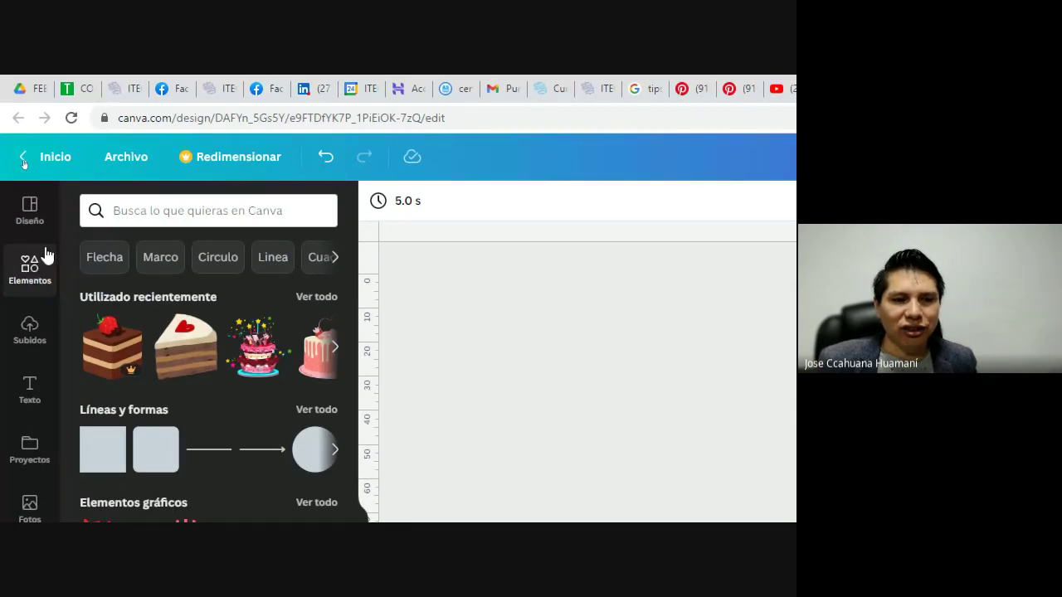
click(177, 211)
text(DE)
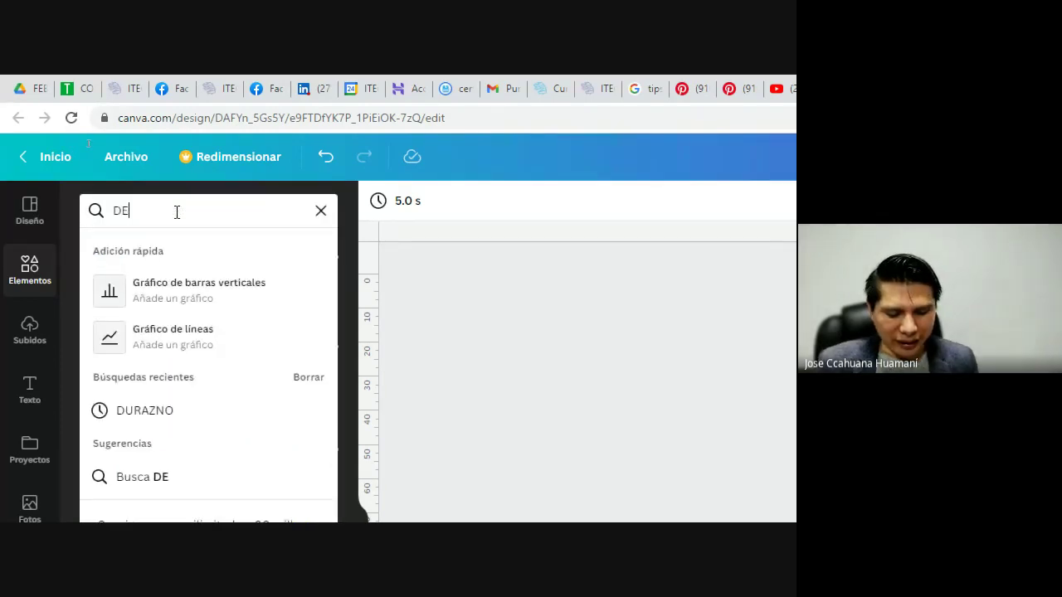
text(GRADADO)
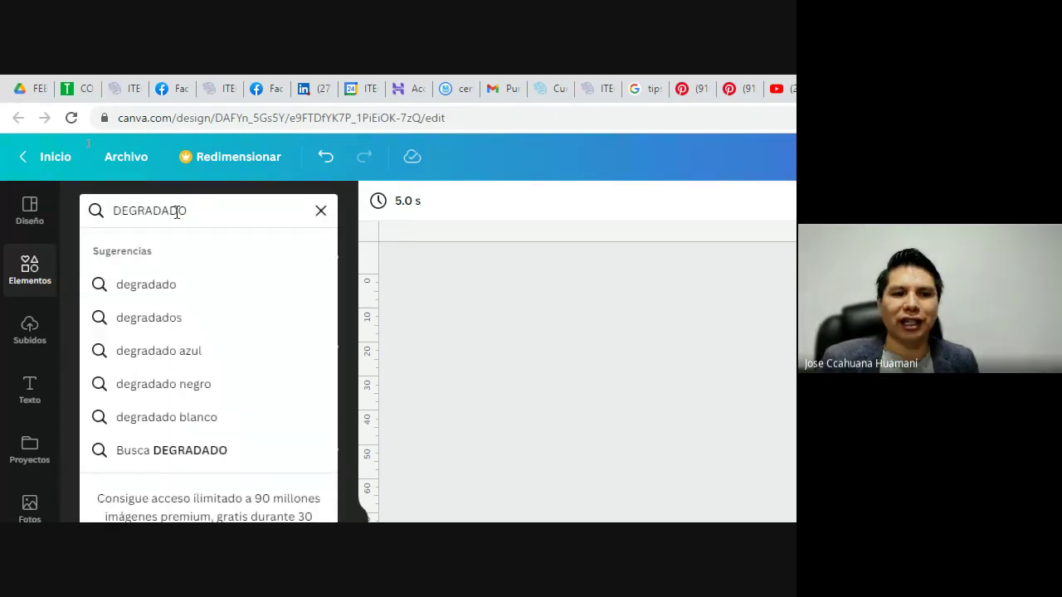
key(Return)
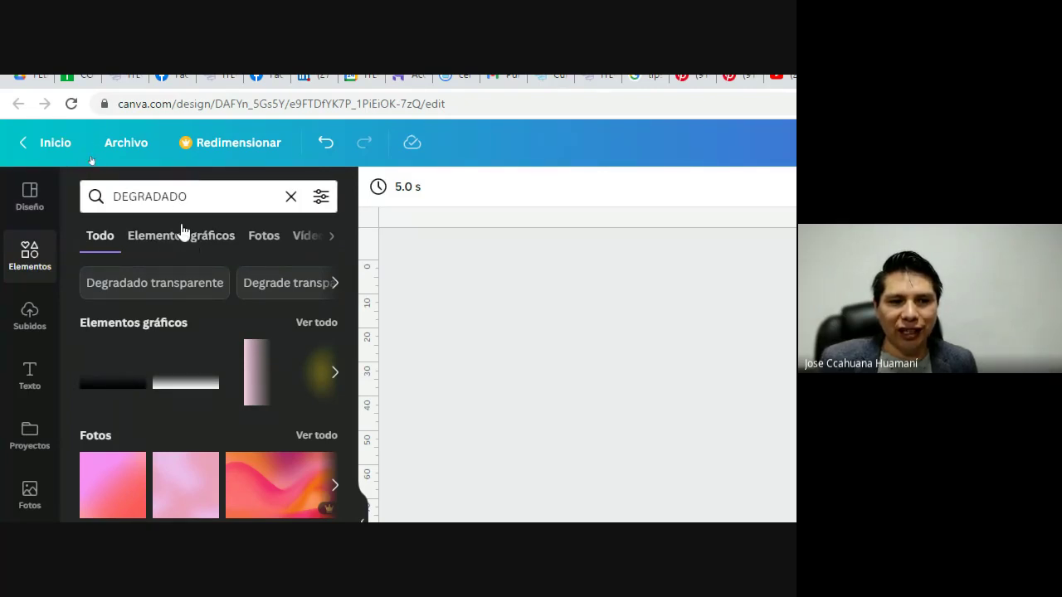
click(184, 235)
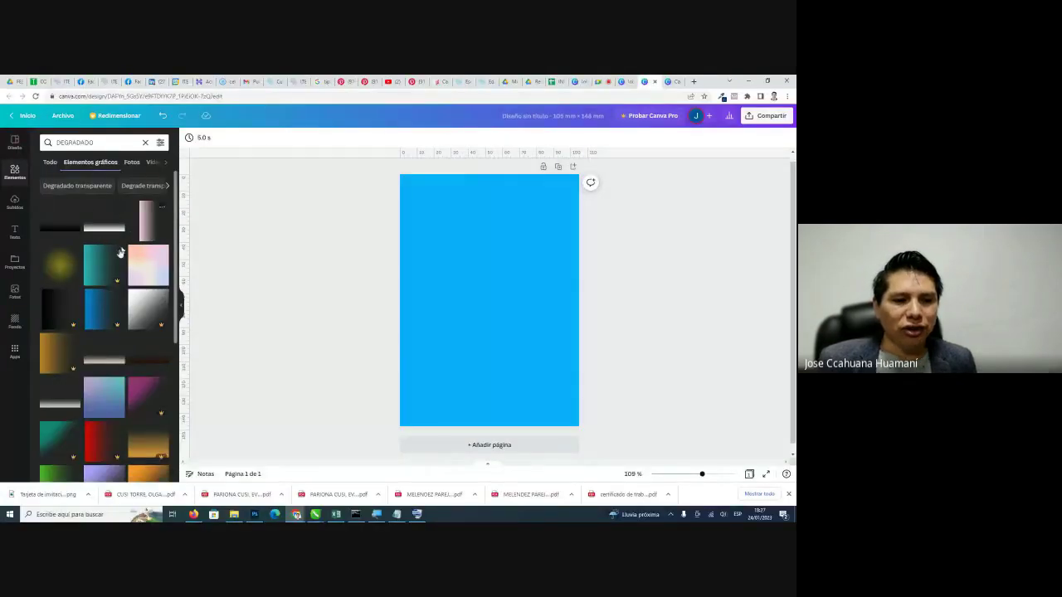
Add the free yellow-orange gradient square, found just after the related searches, to the page and move it higher.
scroll(49, 314, down, 1)
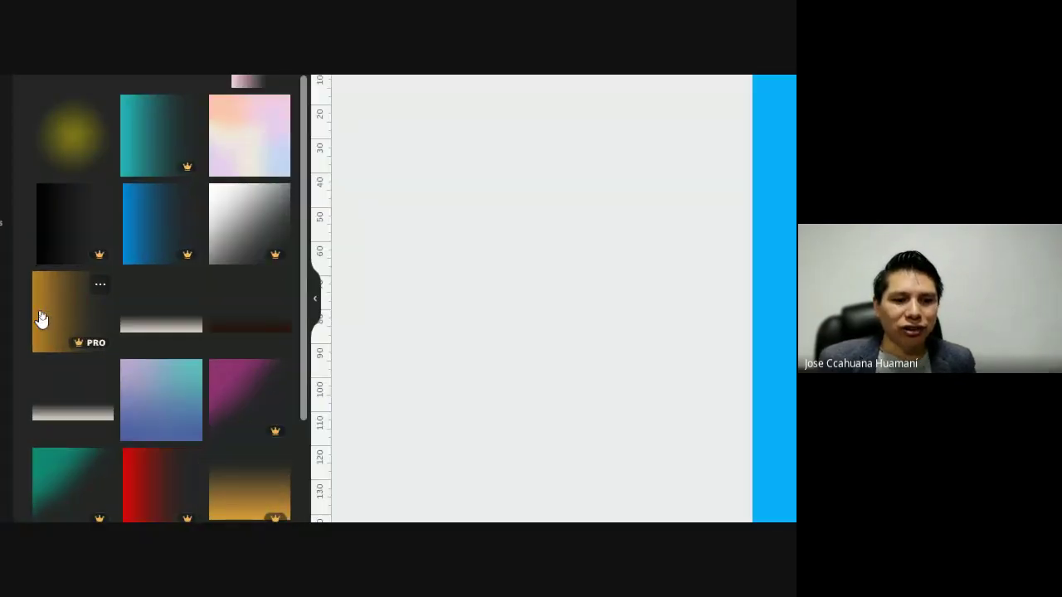
scroll(274, 322, down, 1)
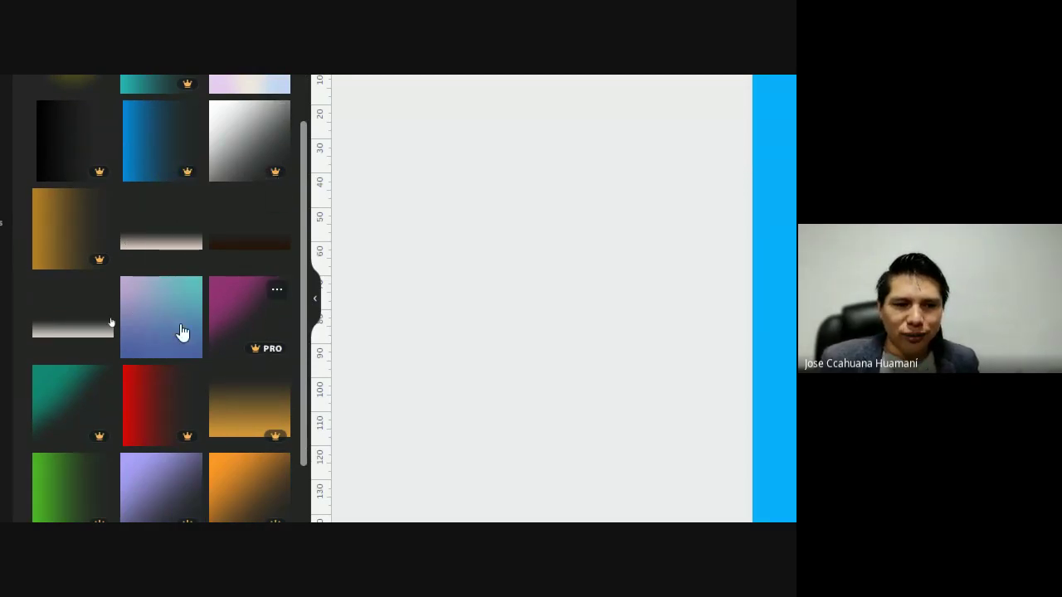
scroll(207, 308, down, 4)
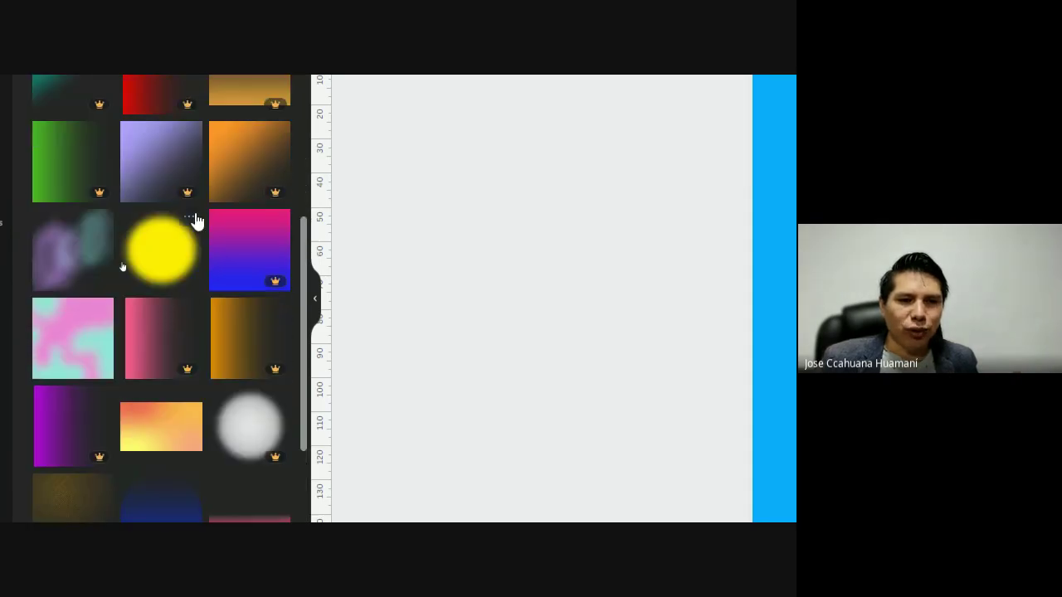
scroll(237, 268, down, 2)
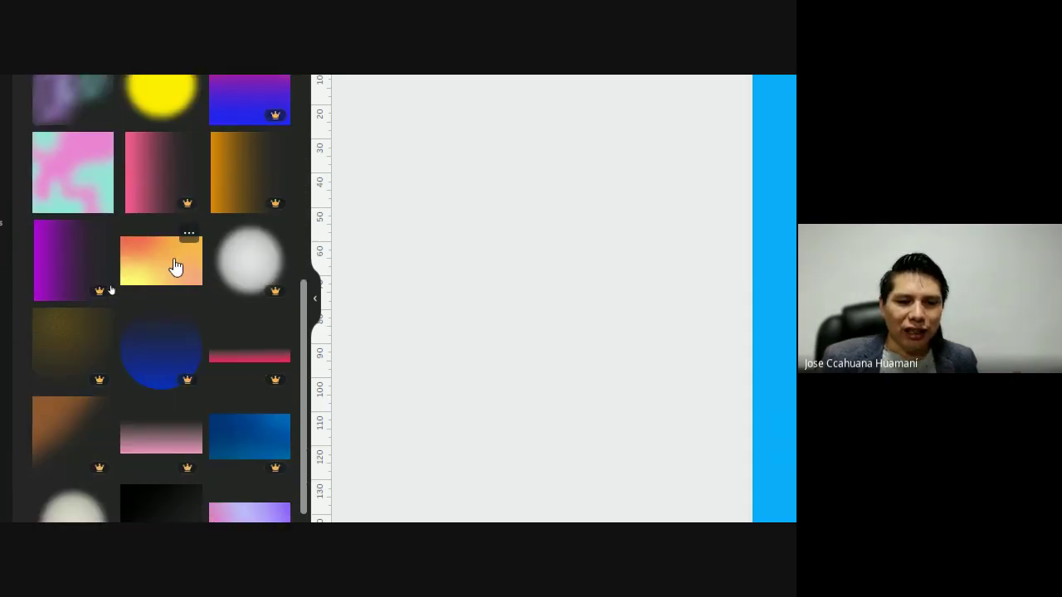
scroll(212, 270, down, 1)
scroll(224, 302, down, 1)
scroll(238, 304, down, 3)
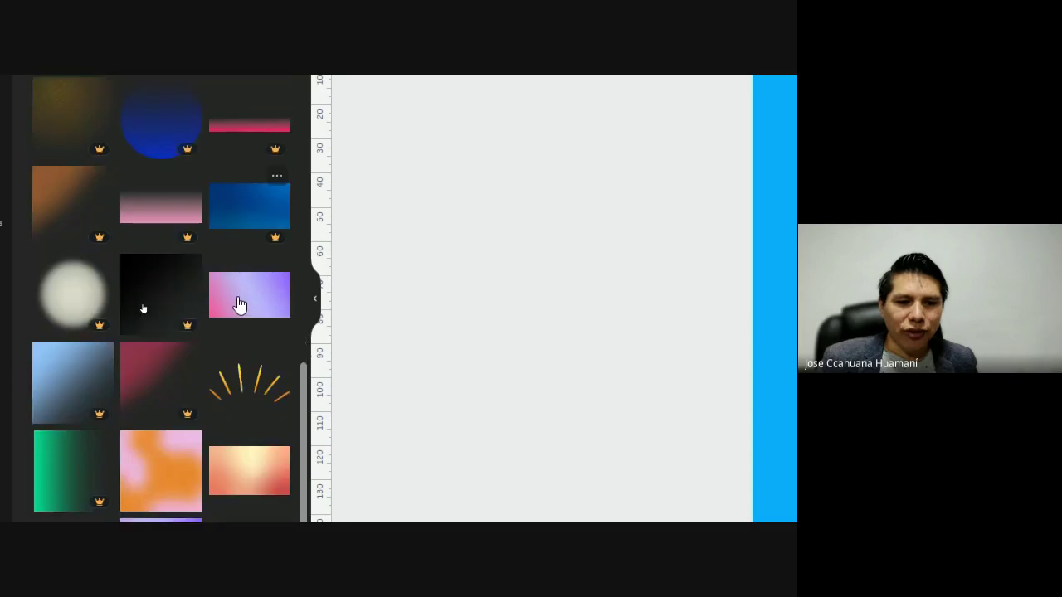
scroll(239, 307, down, 3)
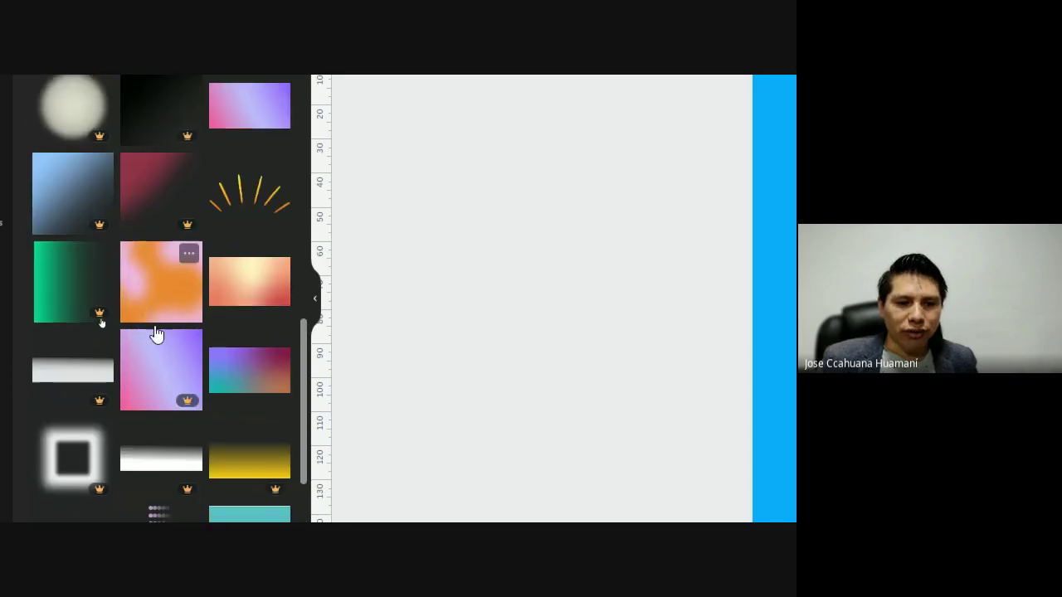
scroll(220, 332, down, 5)
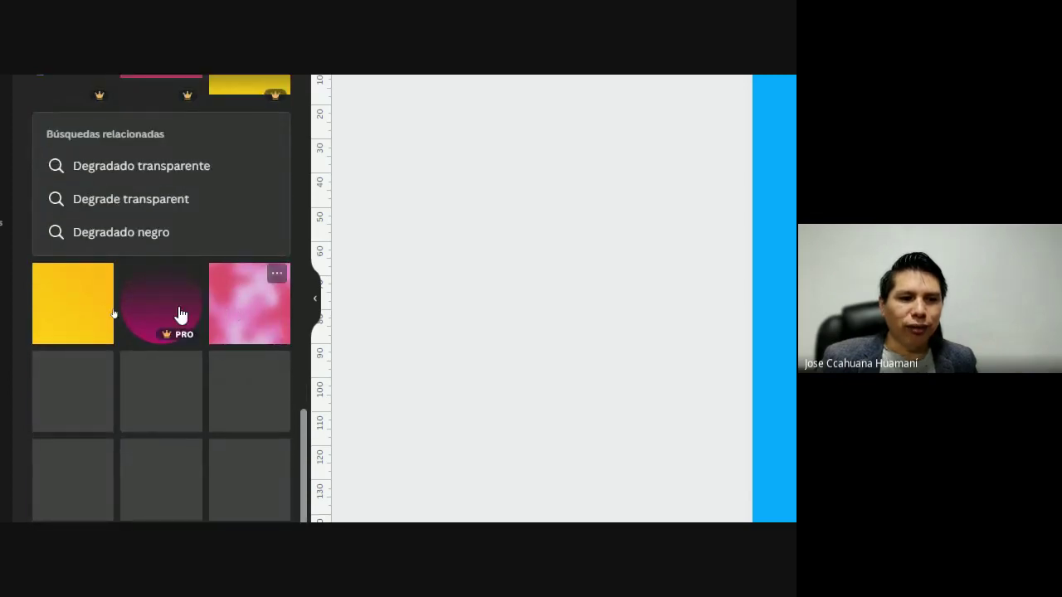
scroll(163, 298, down, 2)
scroll(178, 289, up, 2)
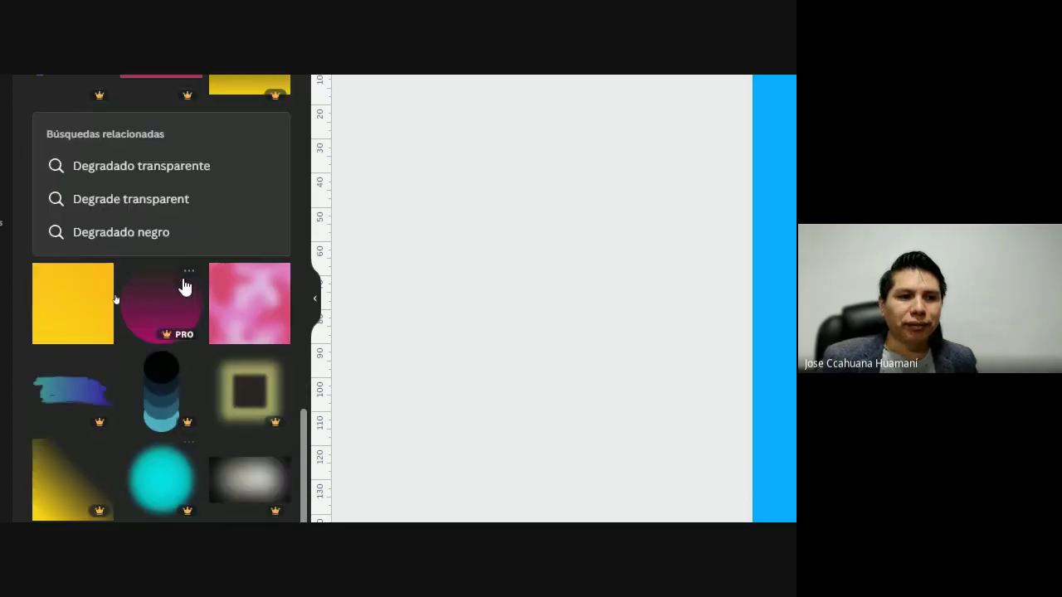
click(62, 308)
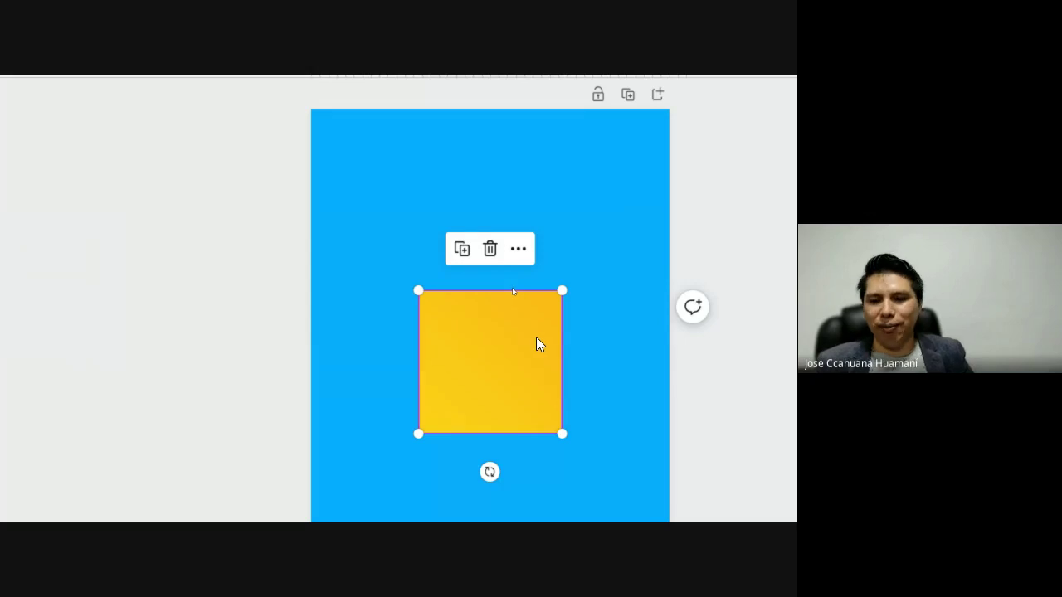
drag(505, 340, 515, 267)
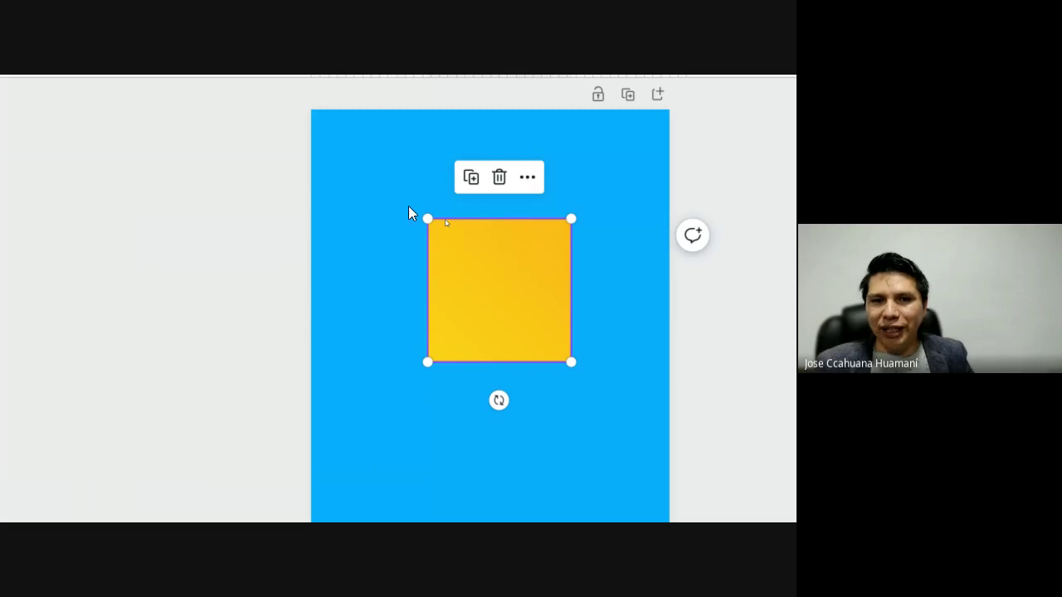
Recolour the gradient square's four yellow tones in order as purple, medium blue, the document's bright blue, and light turquoise.
scroll(408, 205, up, 3)
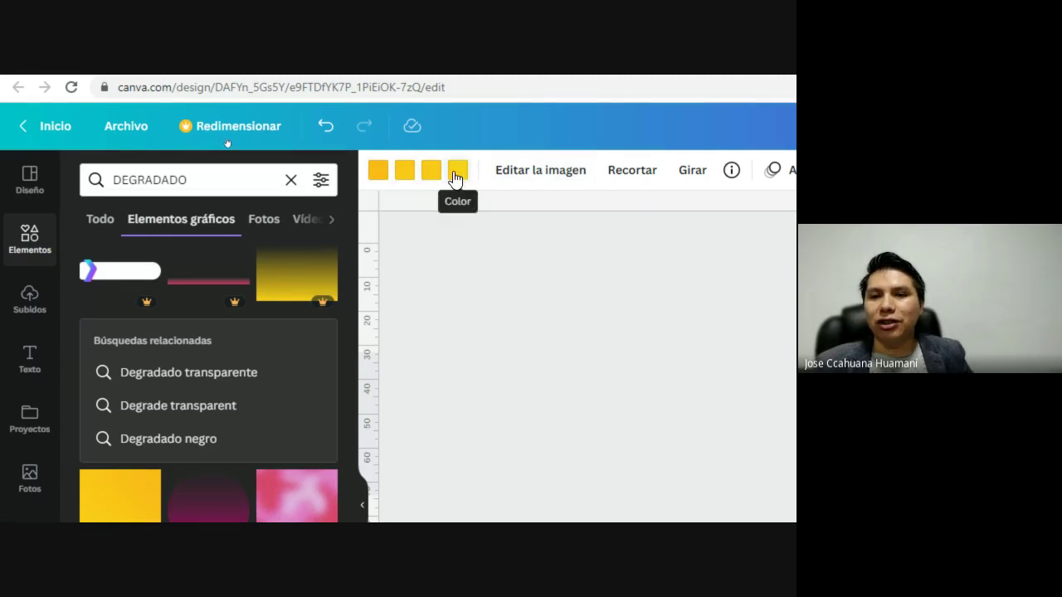
click(378, 174)
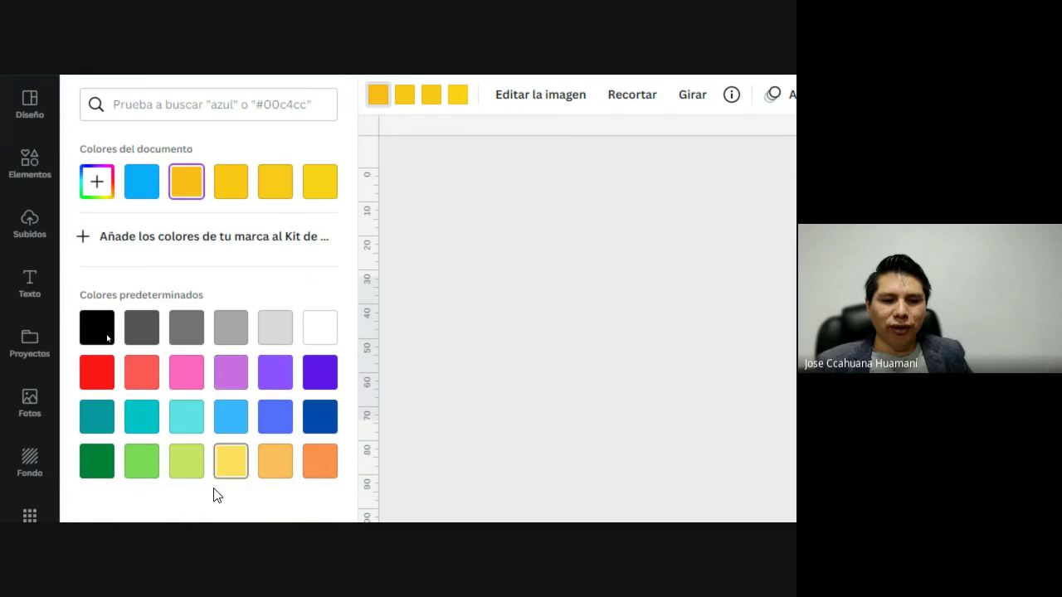
click(282, 373)
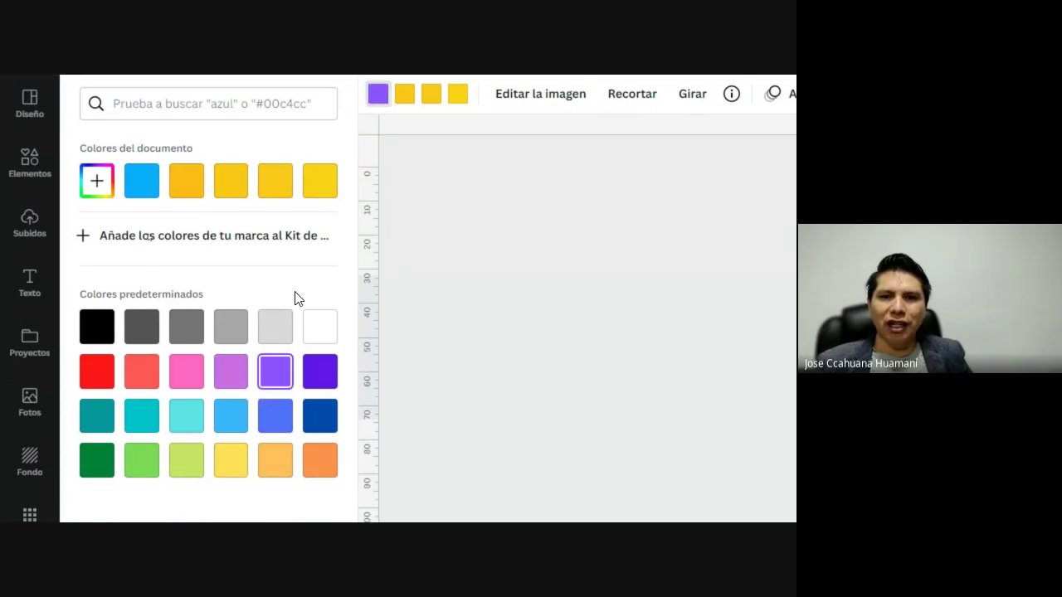
click(405, 203)
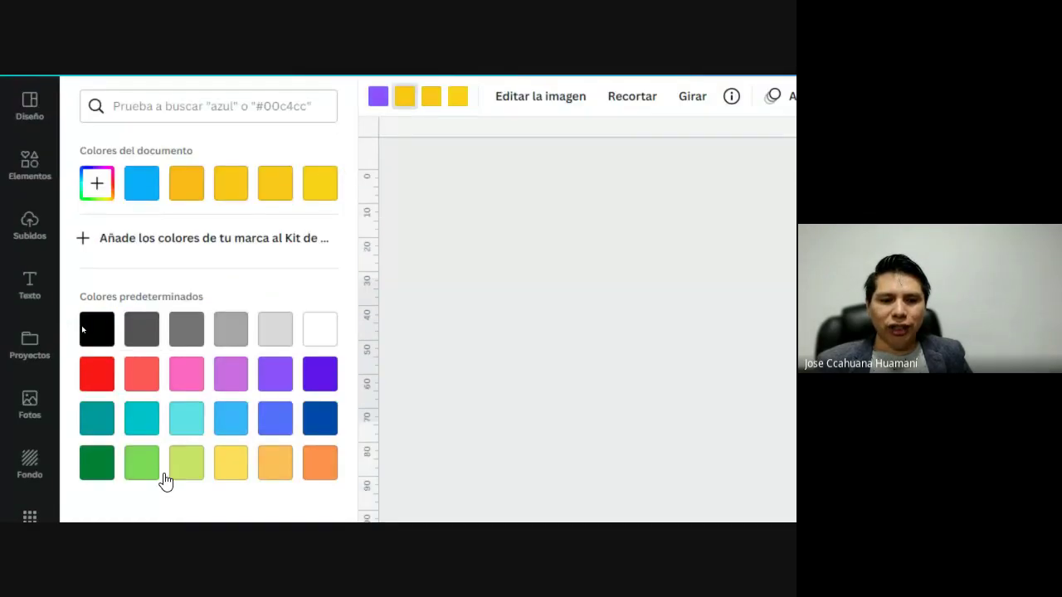
click(276, 419)
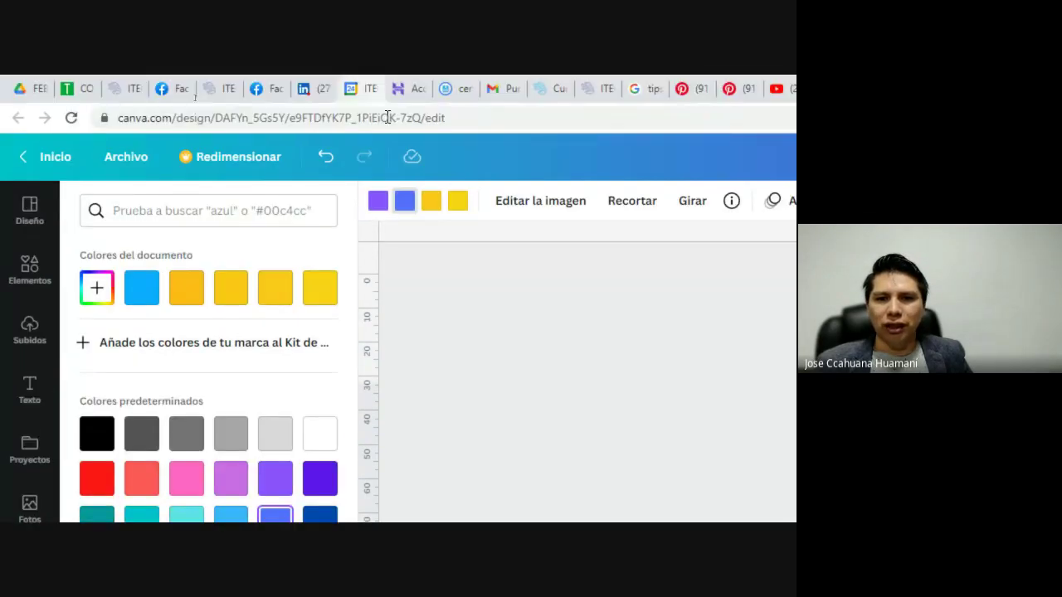
click(432, 200)
click(137, 290)
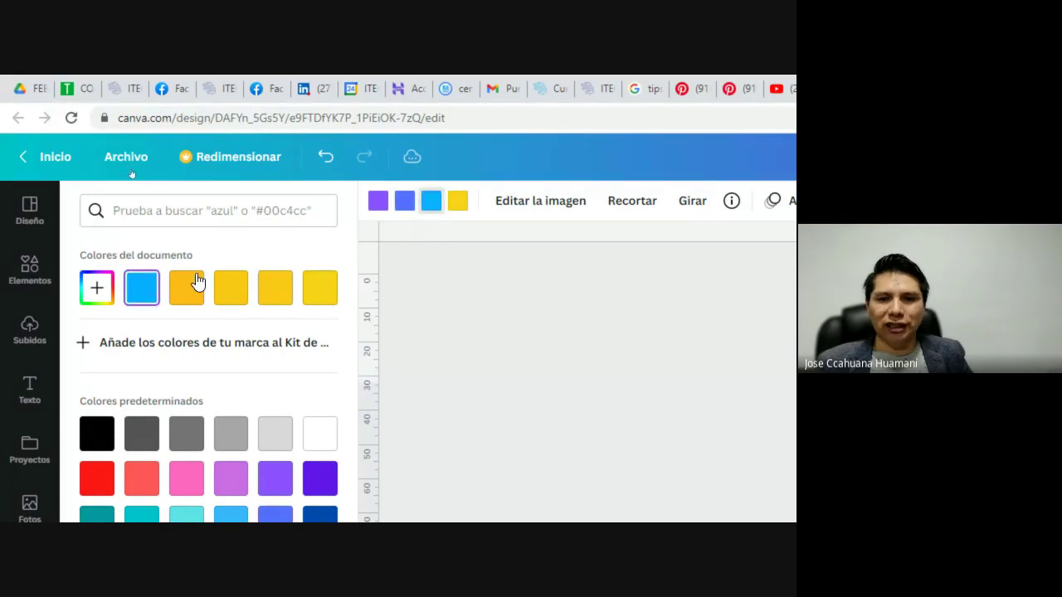
click(458, 203)
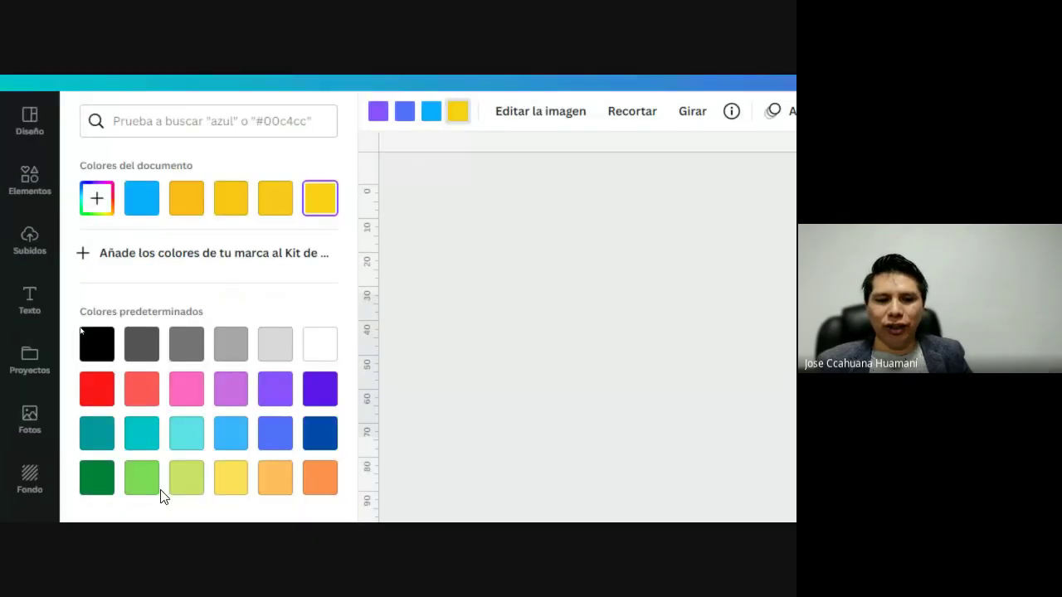
click(181, 426)
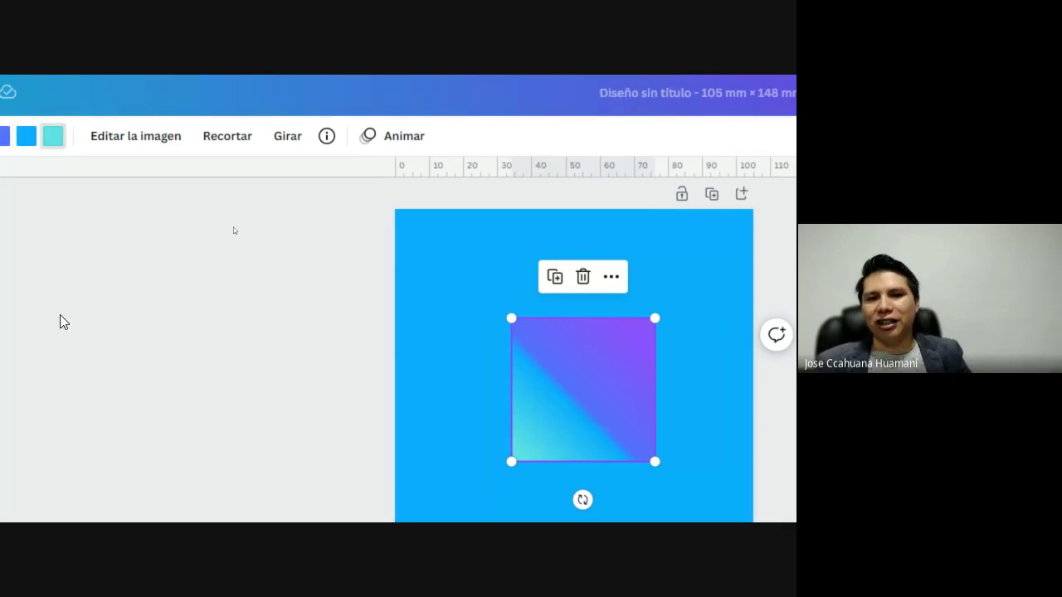
Move the gradient square slightly up and replace its purple tone, trying dark blue before applying the document's bright blue.
drag(653, 378, 641, 331)
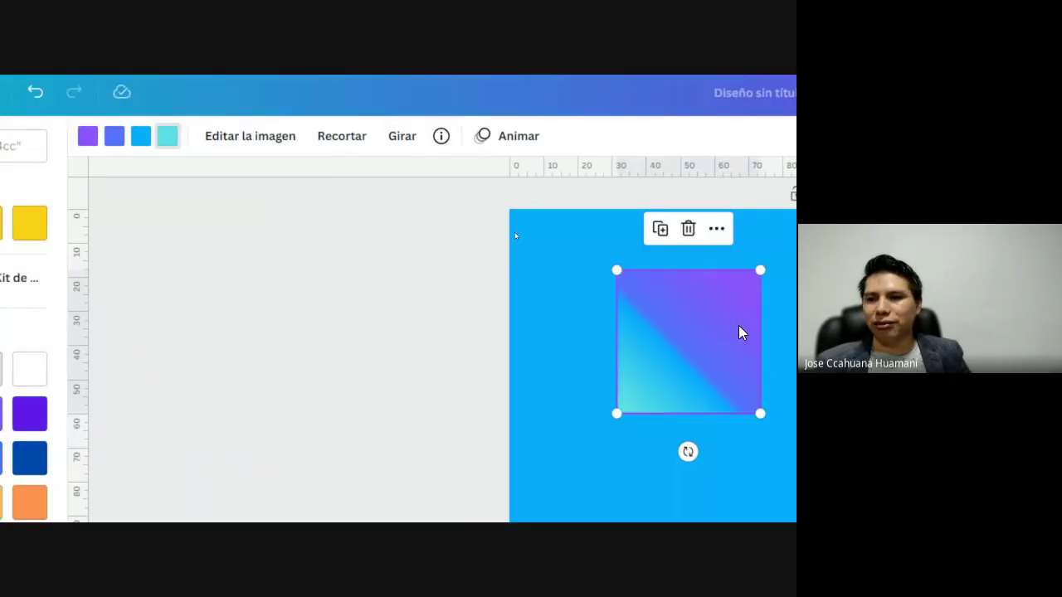
click(86, 138)
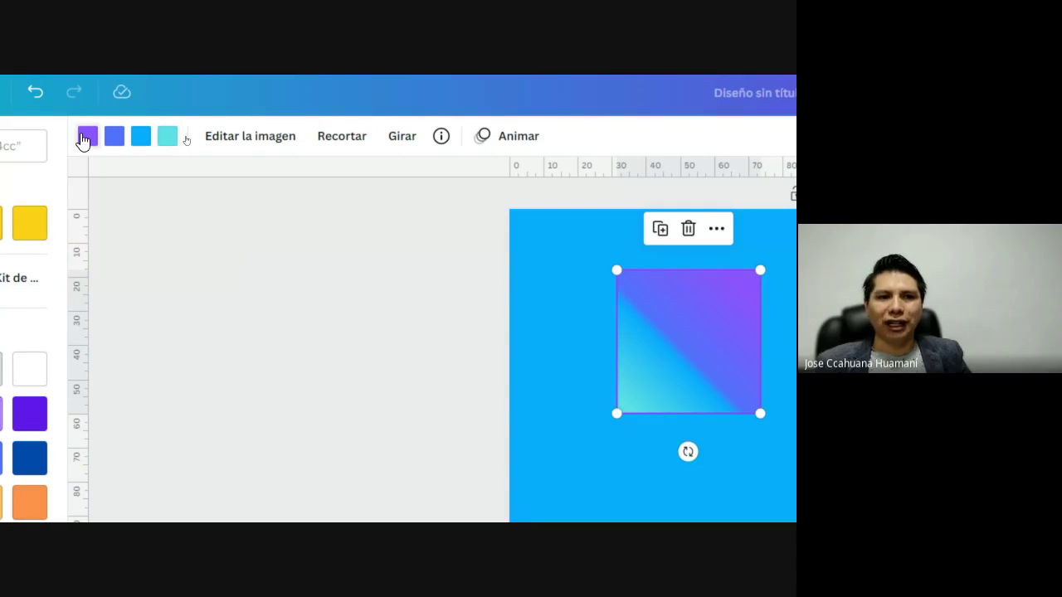
click(86, 140)
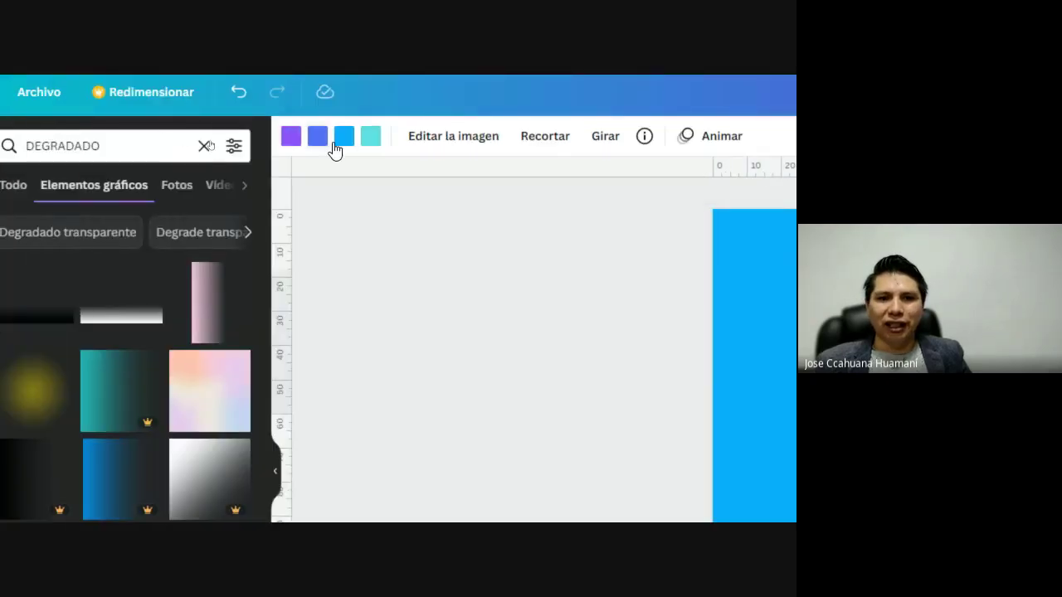
click(292, 138)
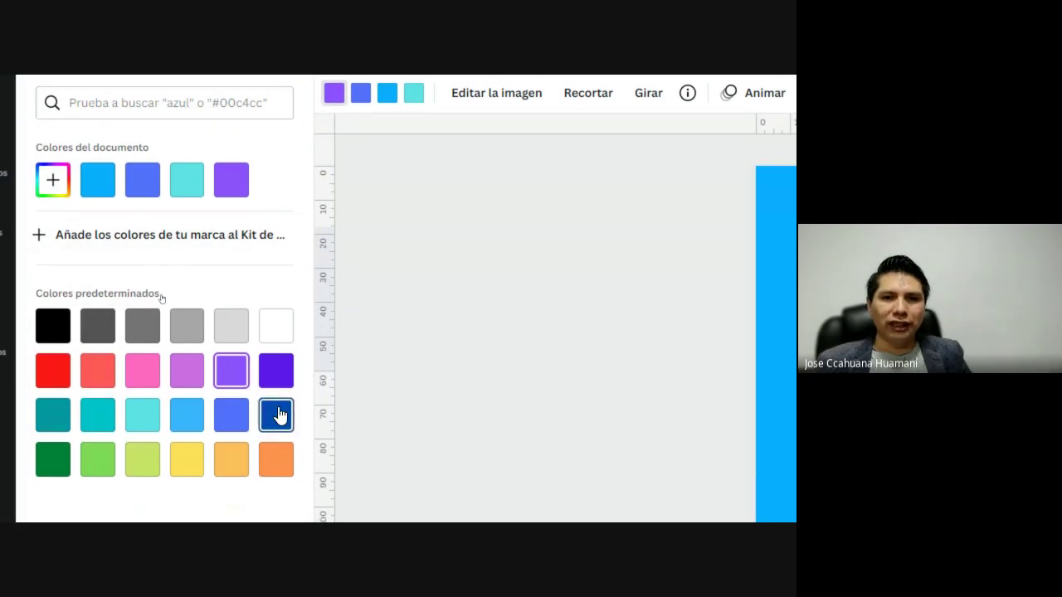
click(276, 459)
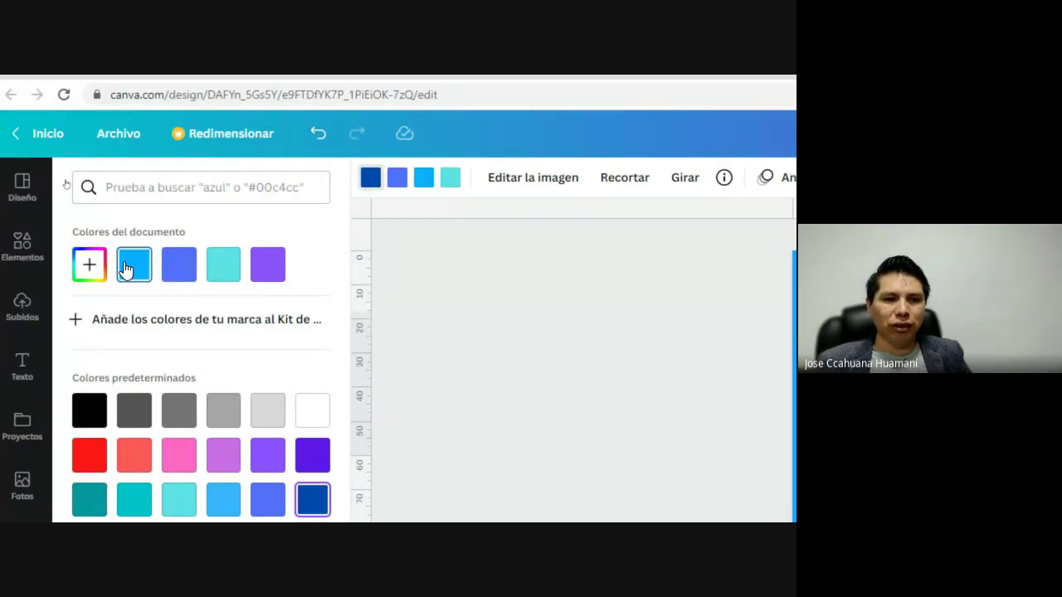
click(151, 265)
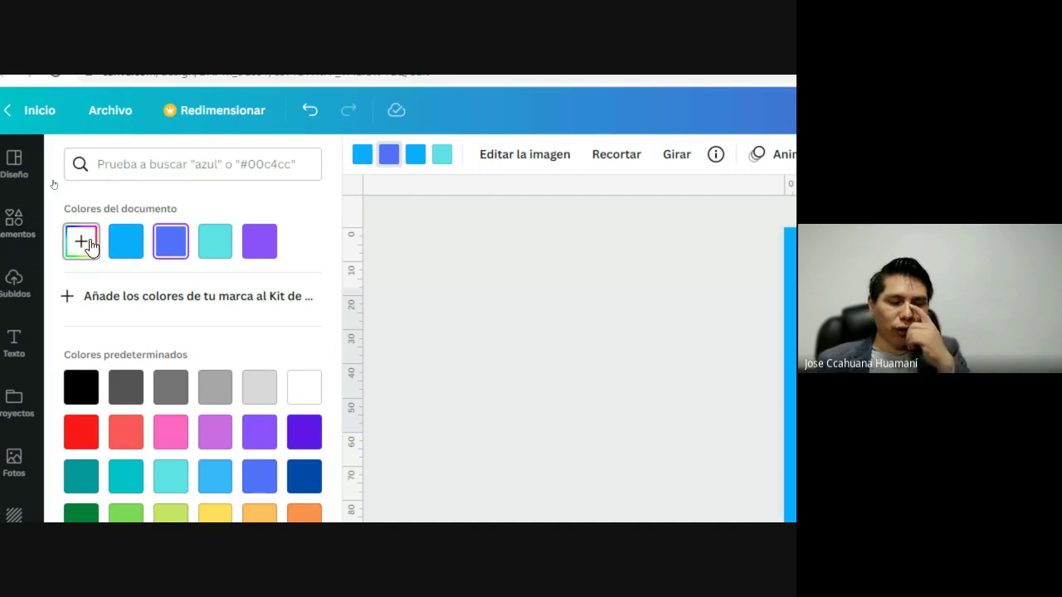
Mix a custom bright cyan, #00D1FF, for the gradient square's second tone.
click(83, 242)
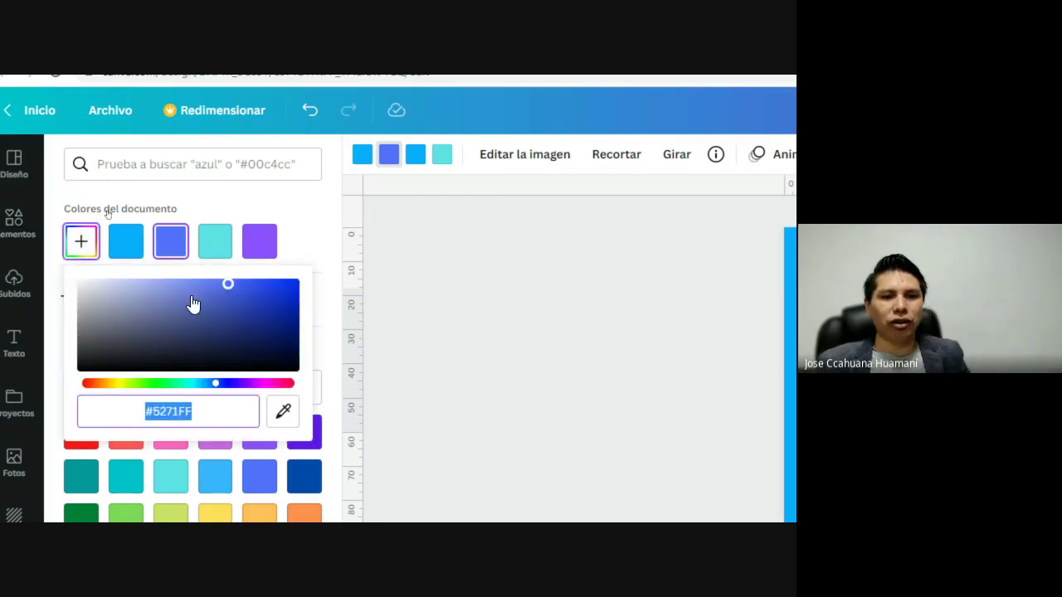
drag(213, 384, 201, 387)
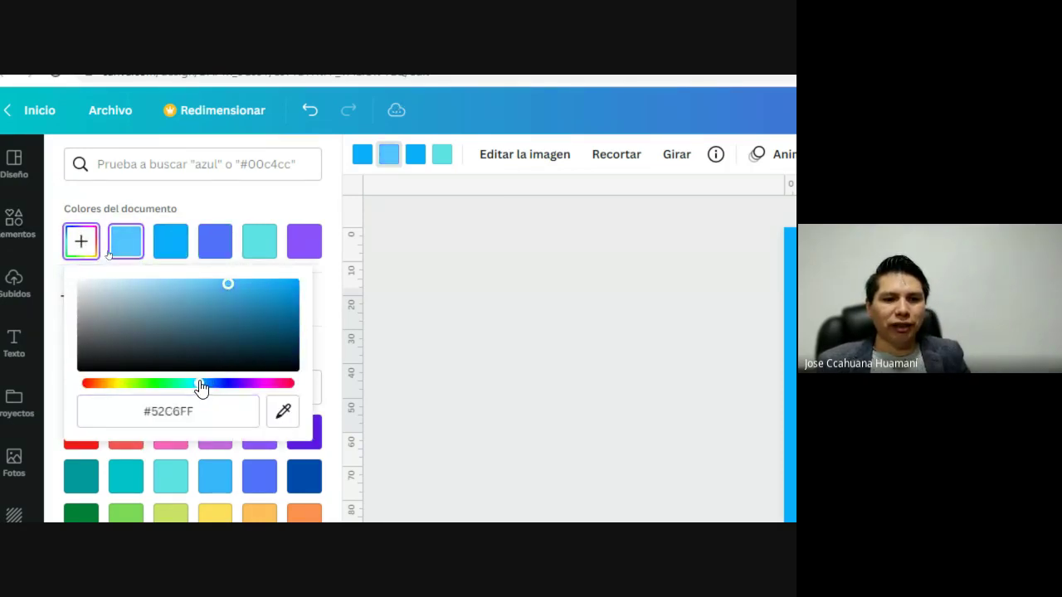
drag(260, 296, 269, 293)
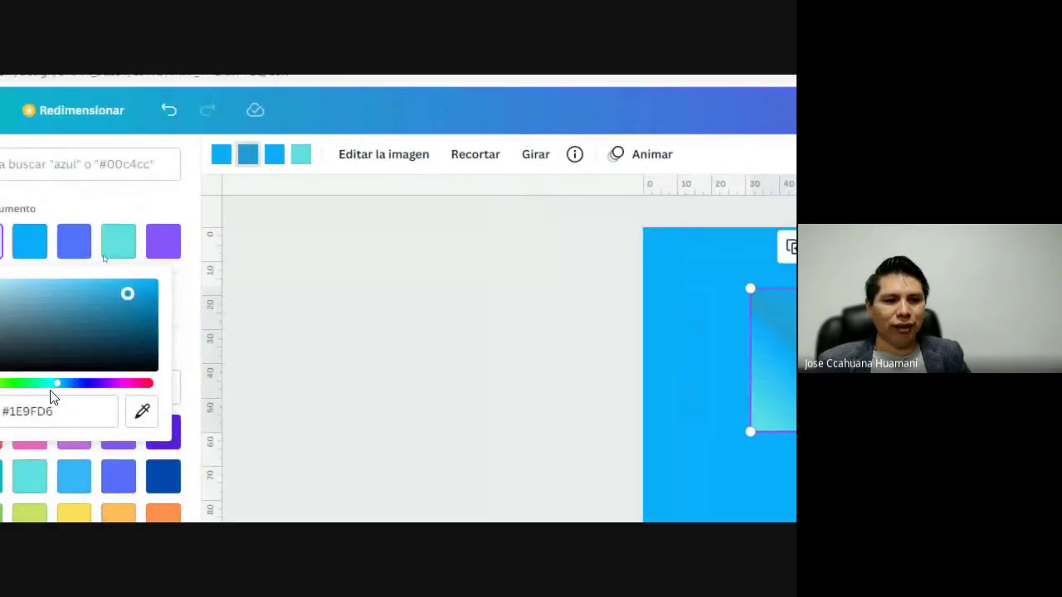
drag(53, 385, 55, 386)
drag(127, 293, 159, 284)
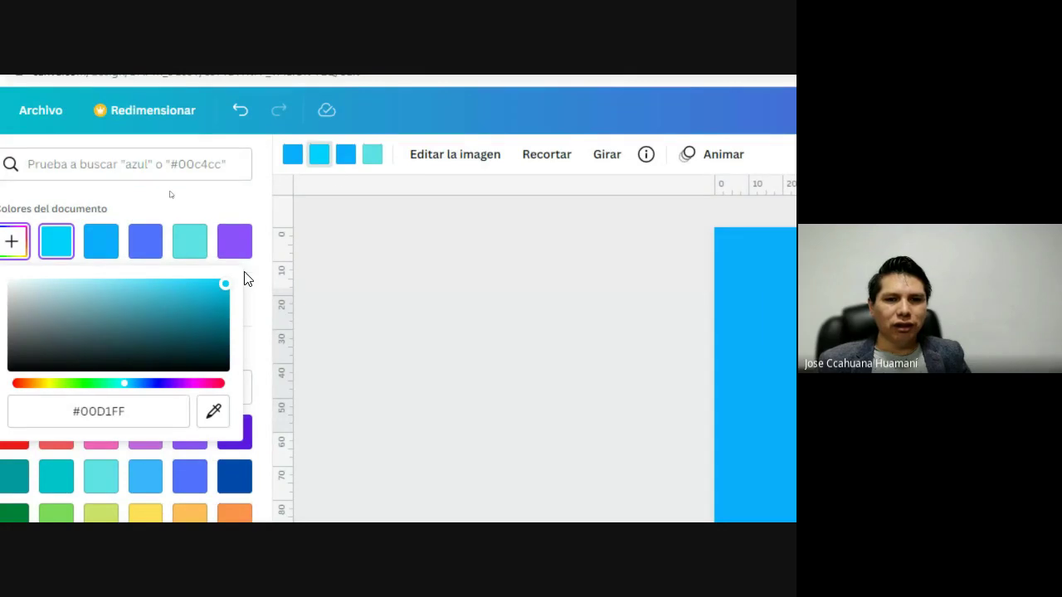
Recolour the gradient square's third tone with the document's bright cyan.
click(345, 156)
click(345, 156)
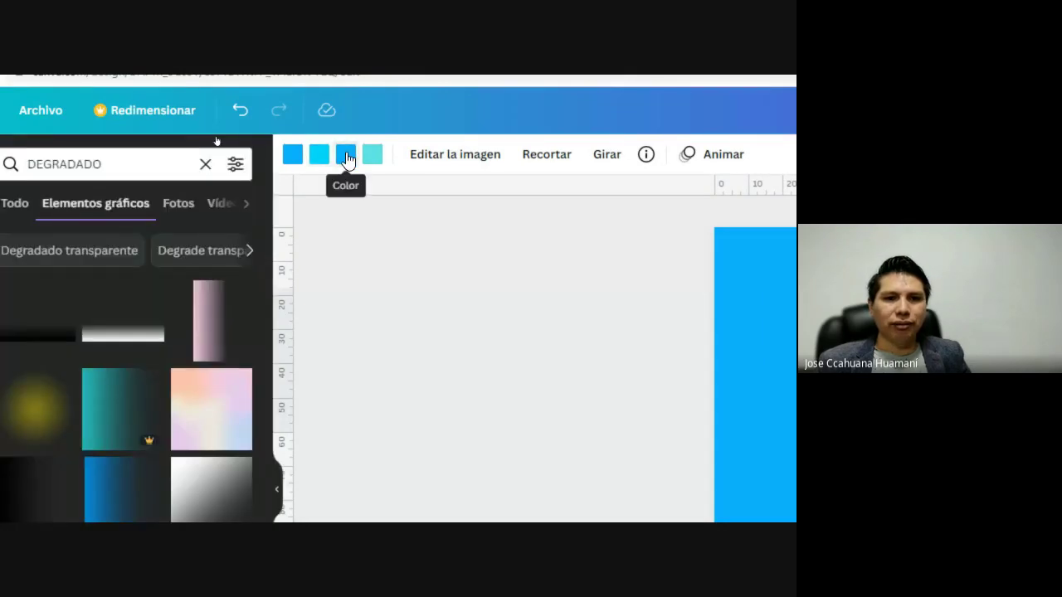
click(347, 159)
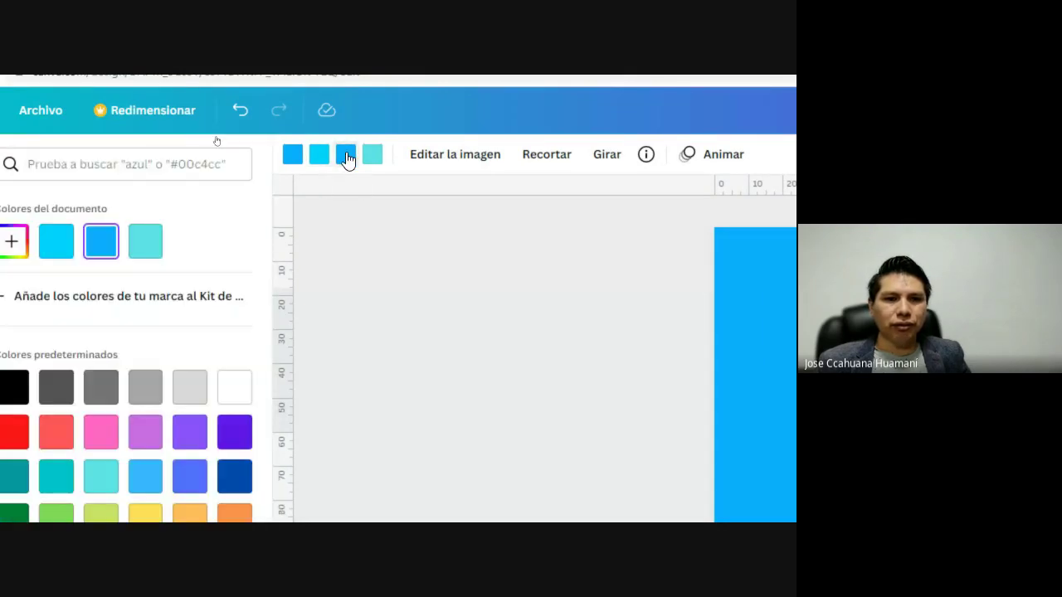
click(73, 251)
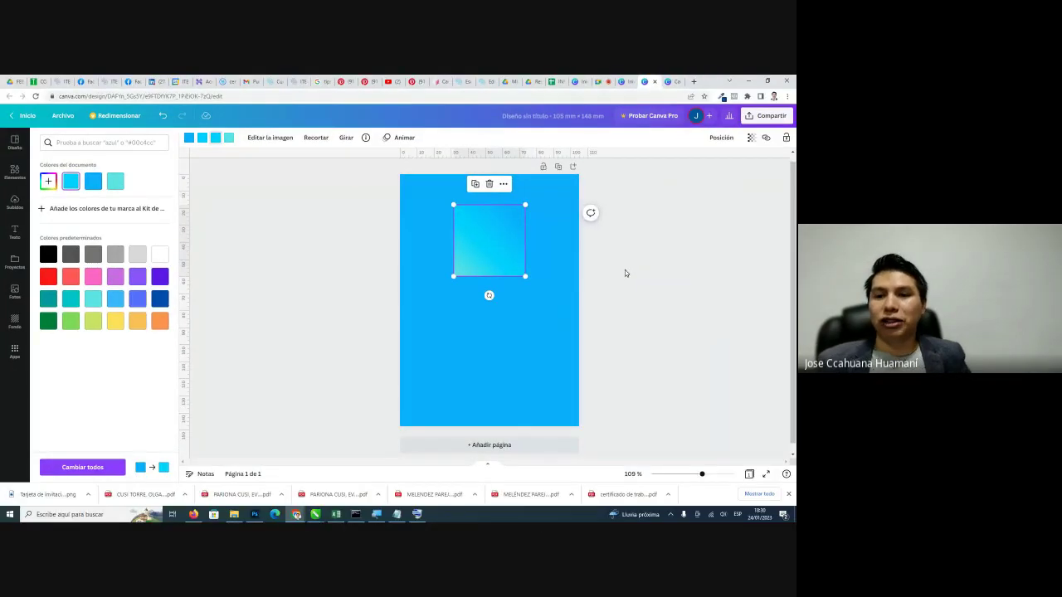
Enlarge the gradient square to about 111 mm per side and align its left edge with the page's left edge.
drag(524, 276, 583, 334)
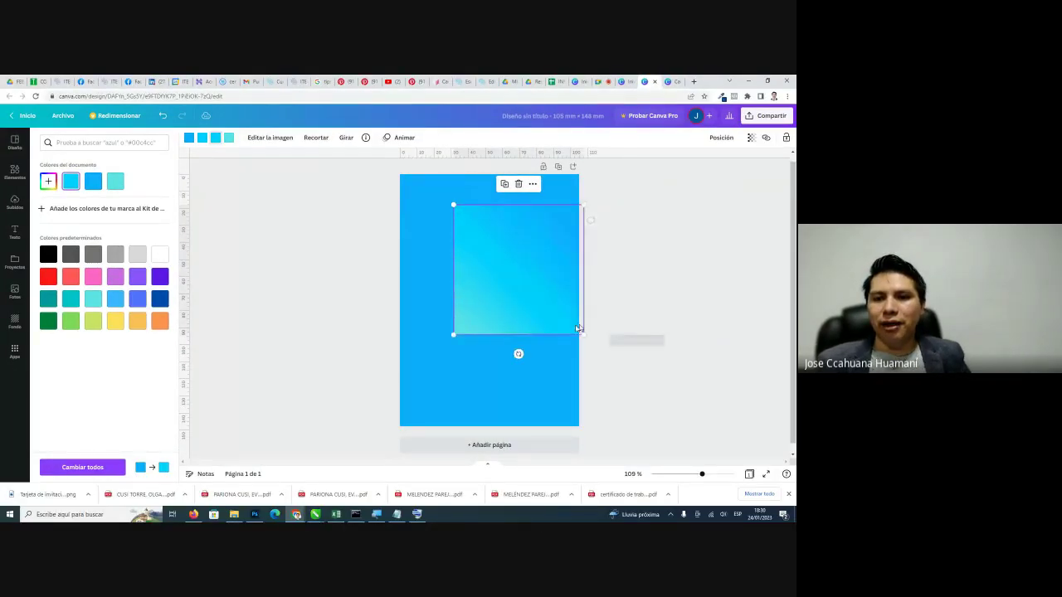
drag(454, 332, 373, 370)
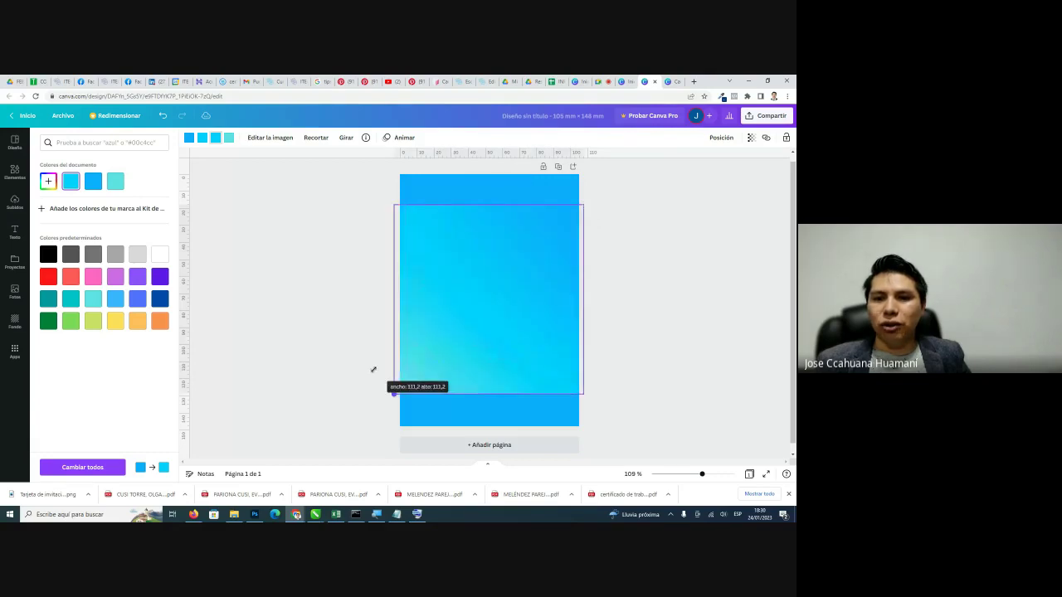
drag(441, 325, 451, 306)
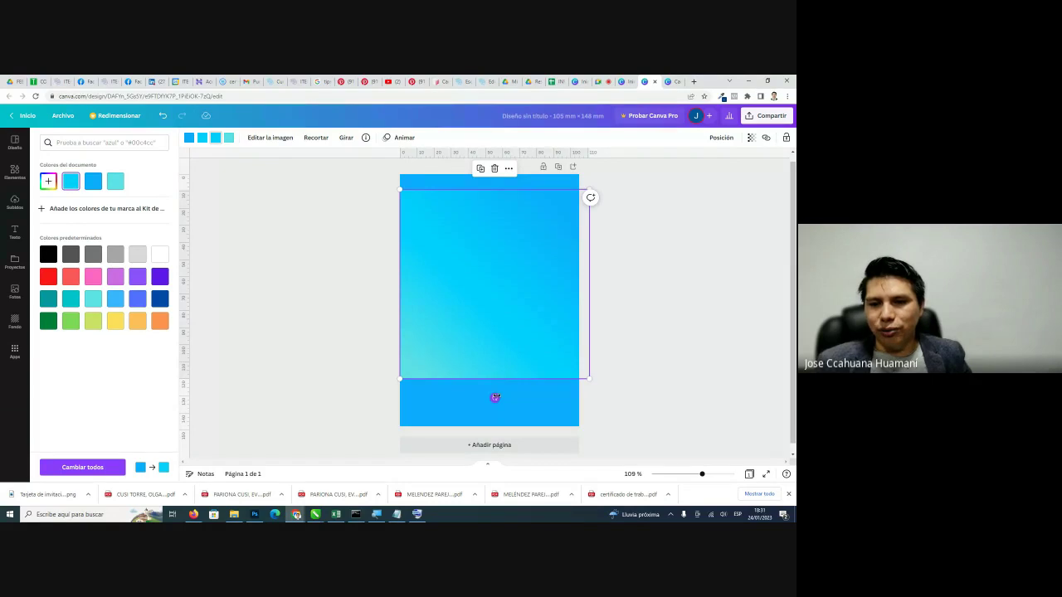
Rotate the gradient square so its turquoise corner is at the upper right, move it to the page top, and enlarge it slightly.
drag(495, 397, 493, 177)
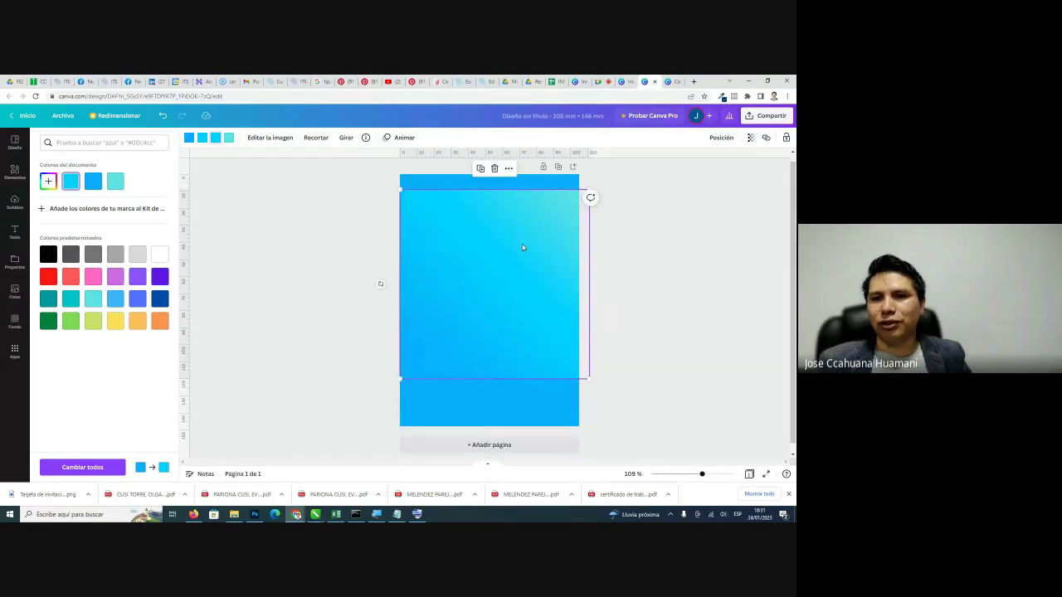
drag(522, 246, 521, 226)
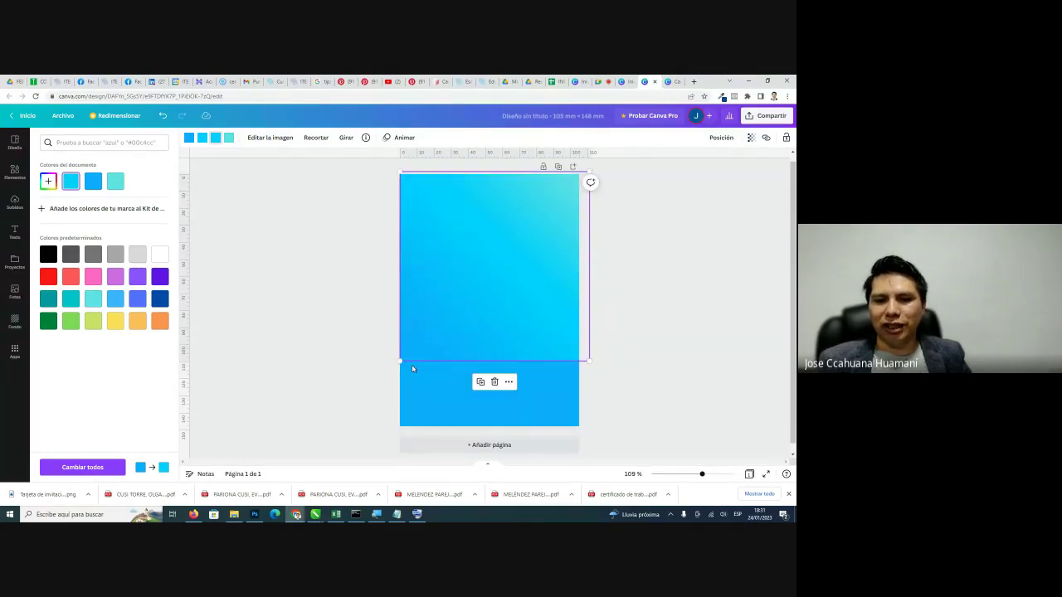
mouse_move(400, 360)
mouse_down()
mouse_move(332, 433)
mouse_move(393, 366)
mouse_up()
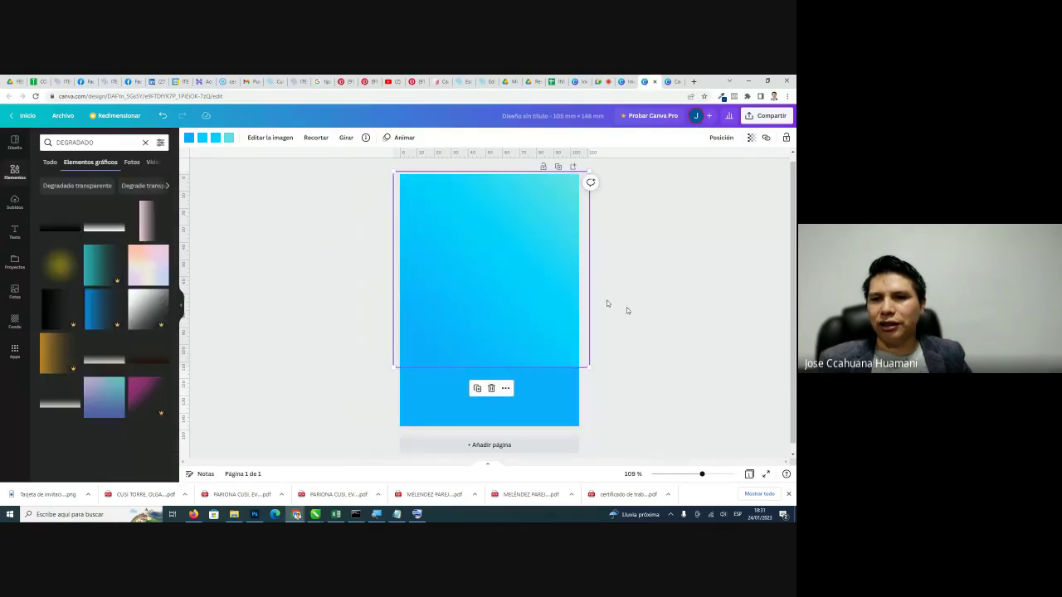
click(653, 264)
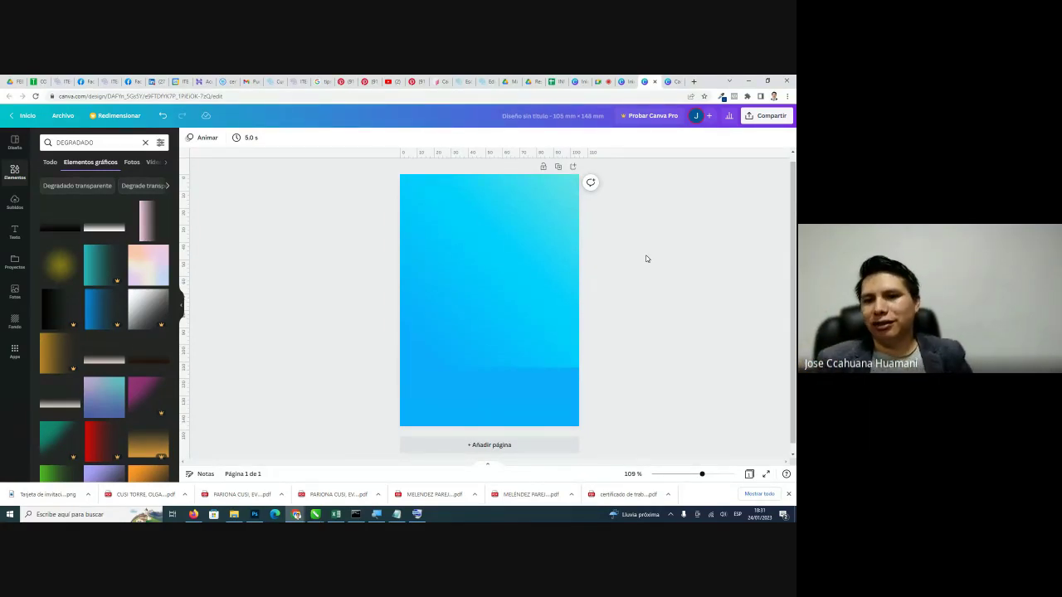
Move the gradient square aside to expose and select the page background, and bring the square partly back over the page.
click(494, 241)
drag(490, 242, 604, 262)
click(467, 217)
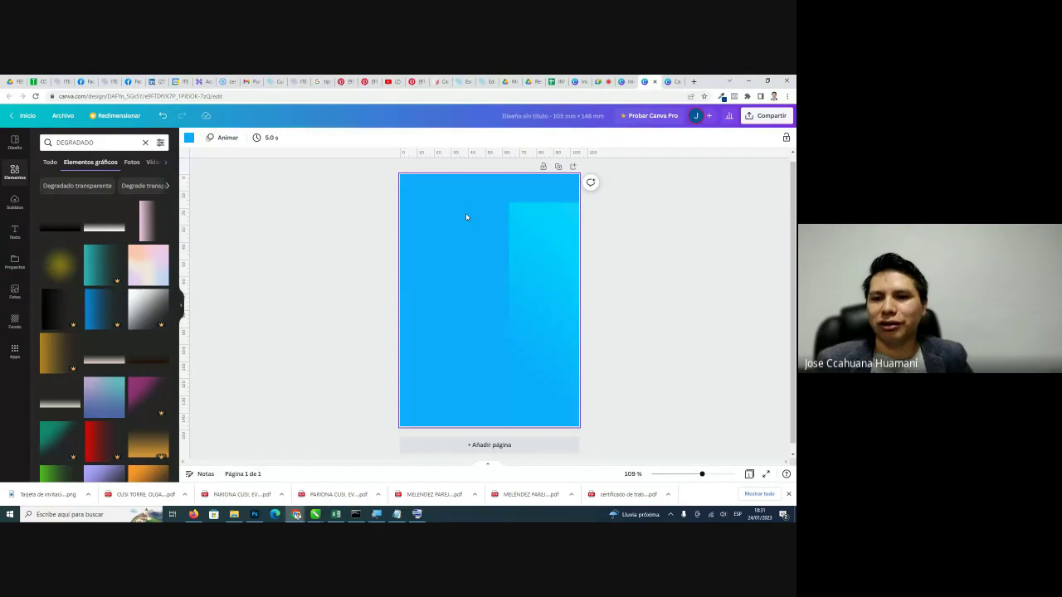
drag(533, 242, 499, 245)
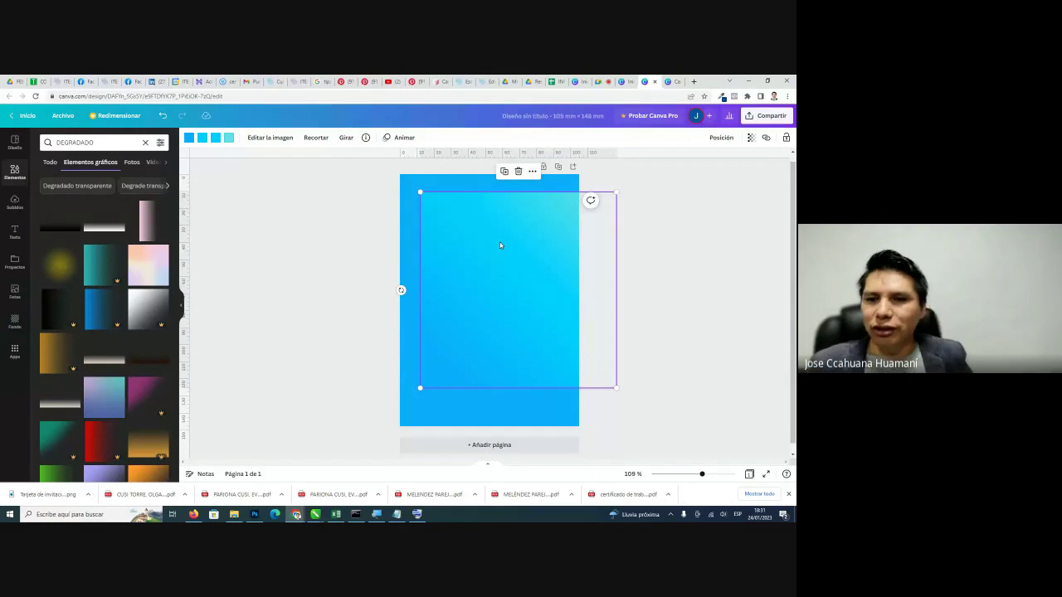
right_click(510, 233)
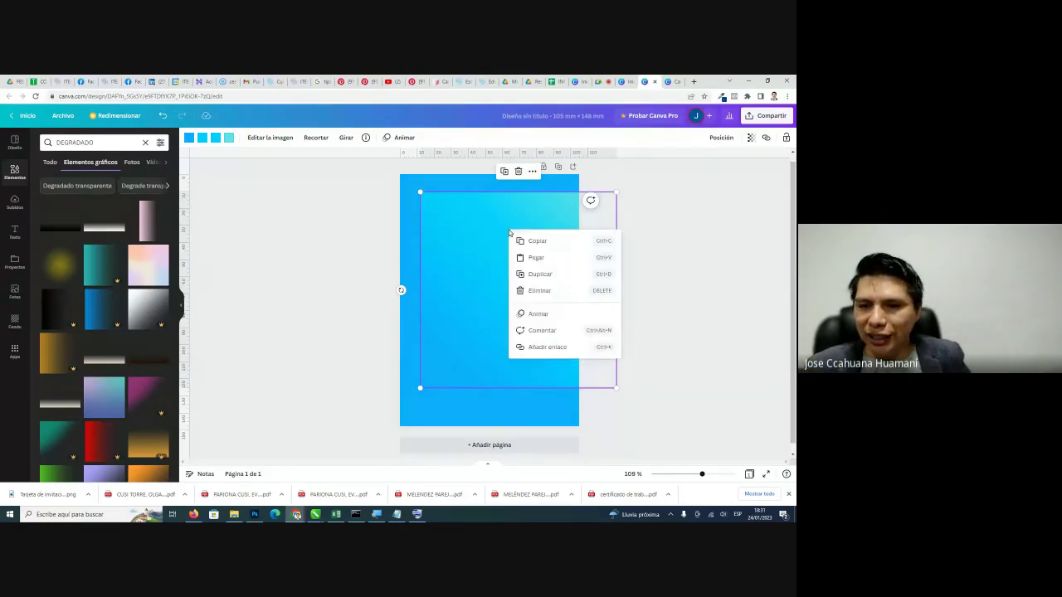
click(498, 228)
double_click(497, 228)
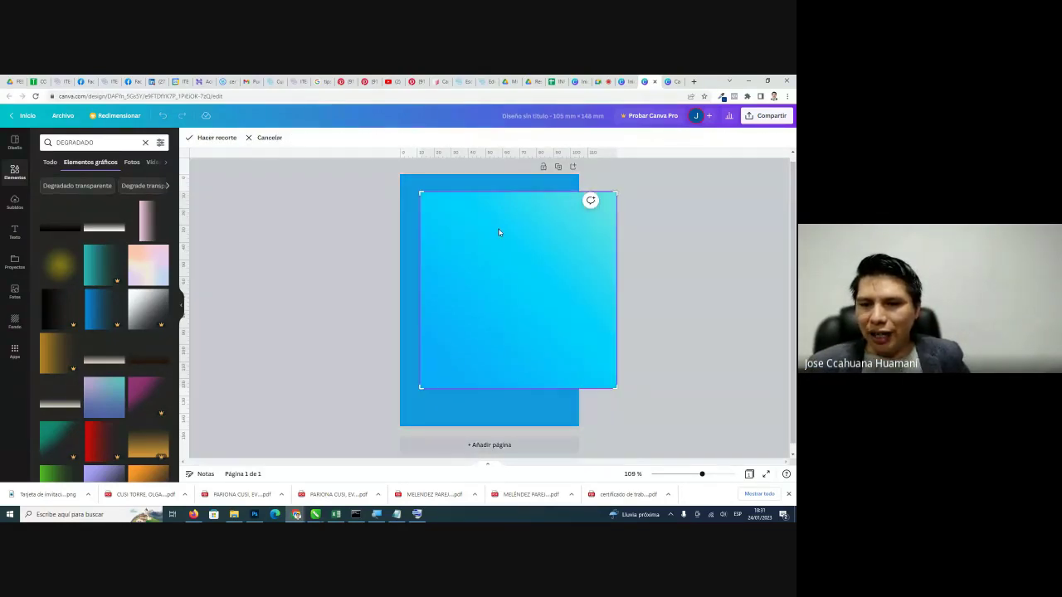
click(640, 237)
Shift the gradient square left and enlarge it from two opposite corners until it covers the whole page.
drag(564, 239, 503, 249)
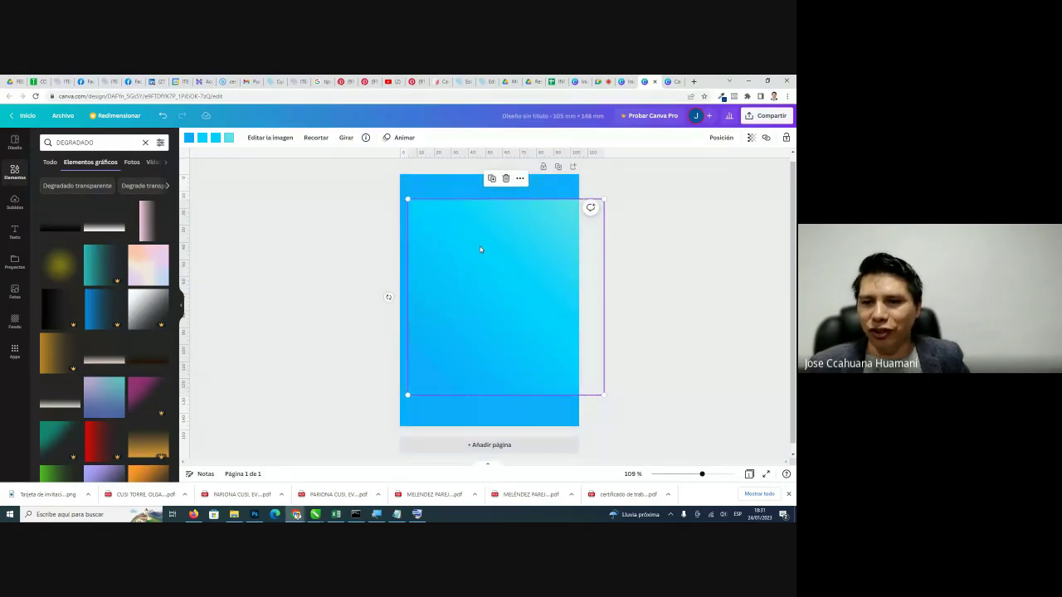
drag(407, 198, 372, 164)
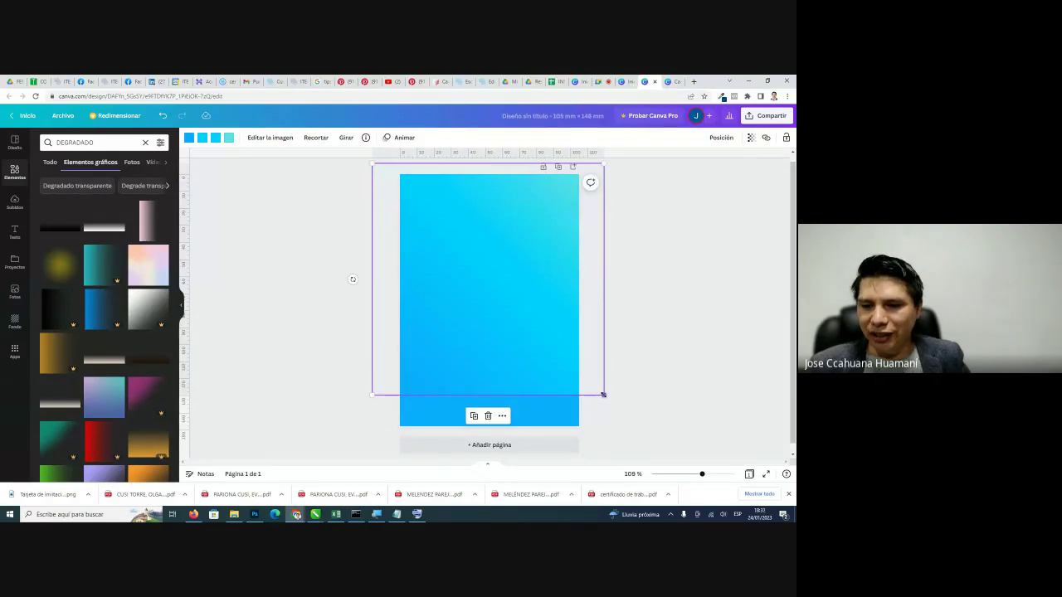
drag(603, 395, 636, 430)
click(668, 379)
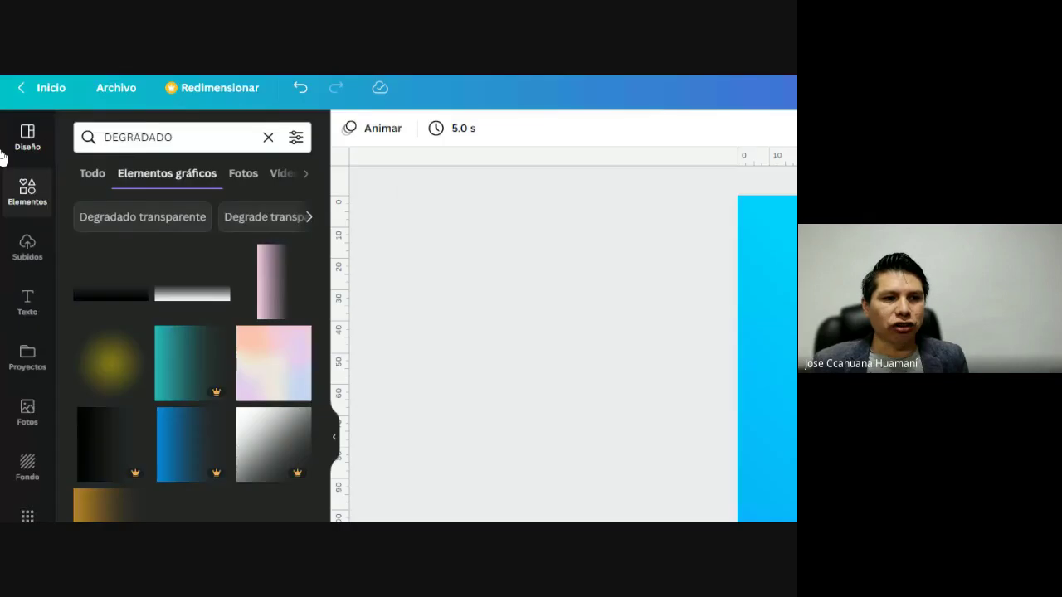
Search the elements library for "NUBE" and show only graphic elements.
click(14, 172)
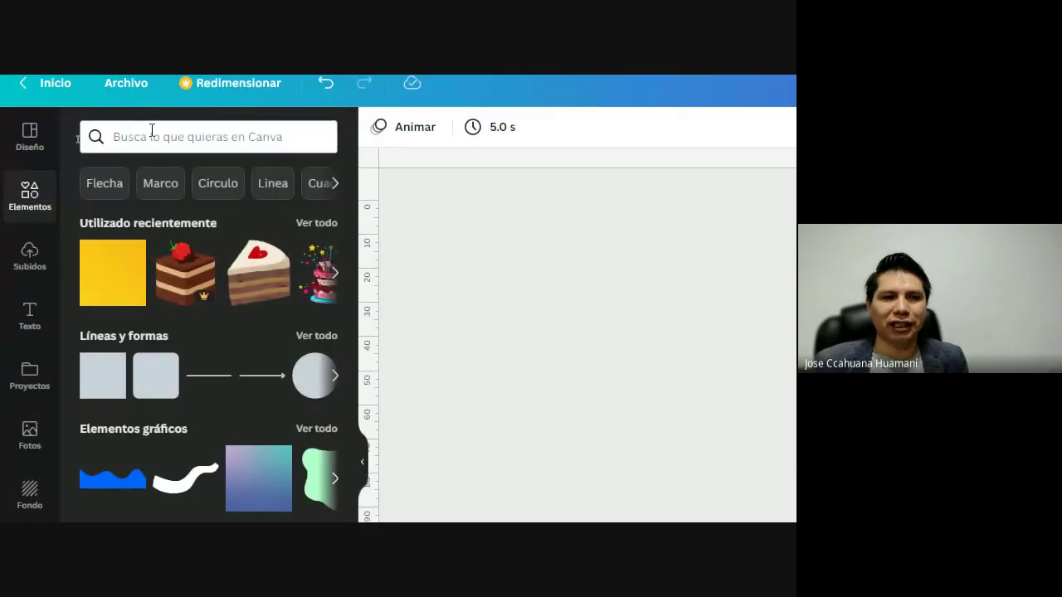
click(193, 141)
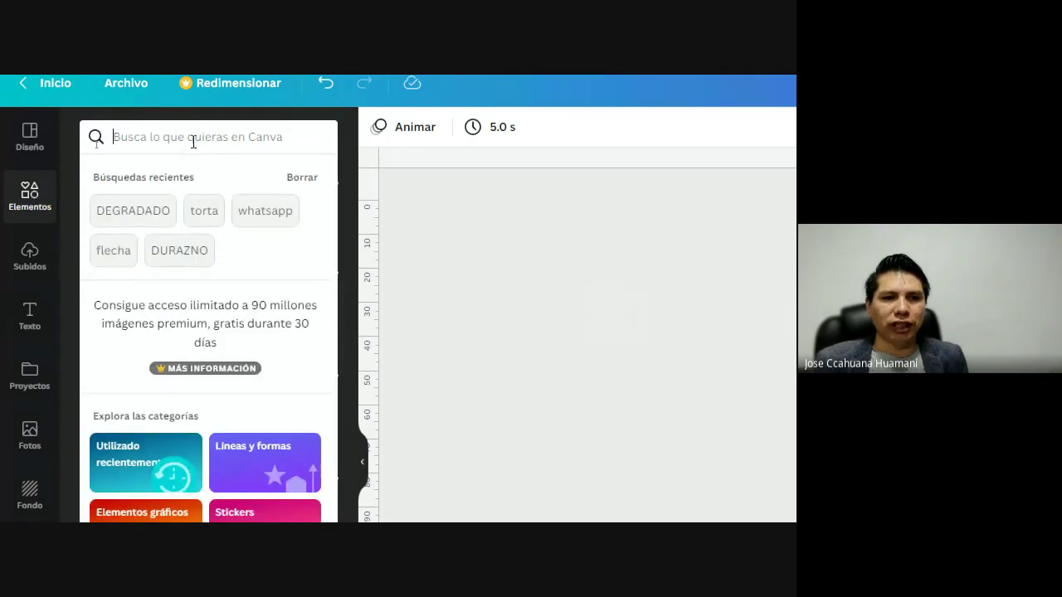
text(NUBE)
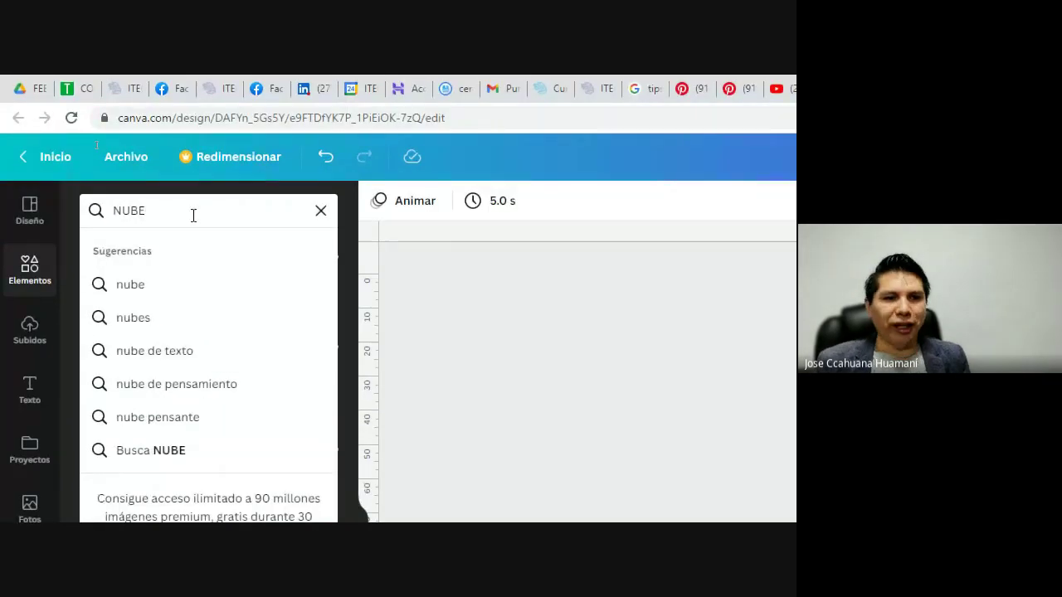
key(Return)
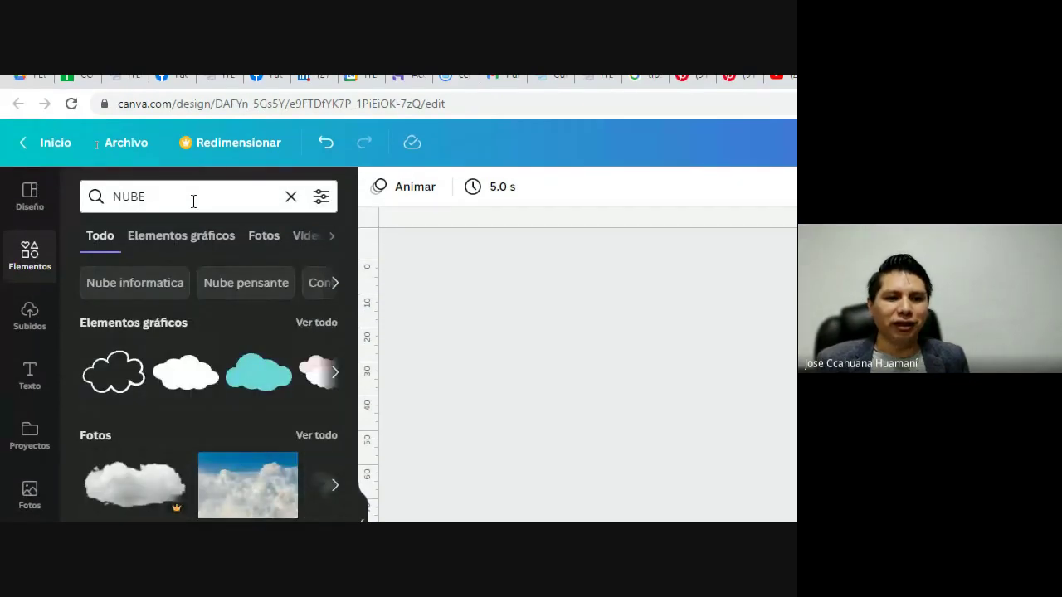
click(174, 241)
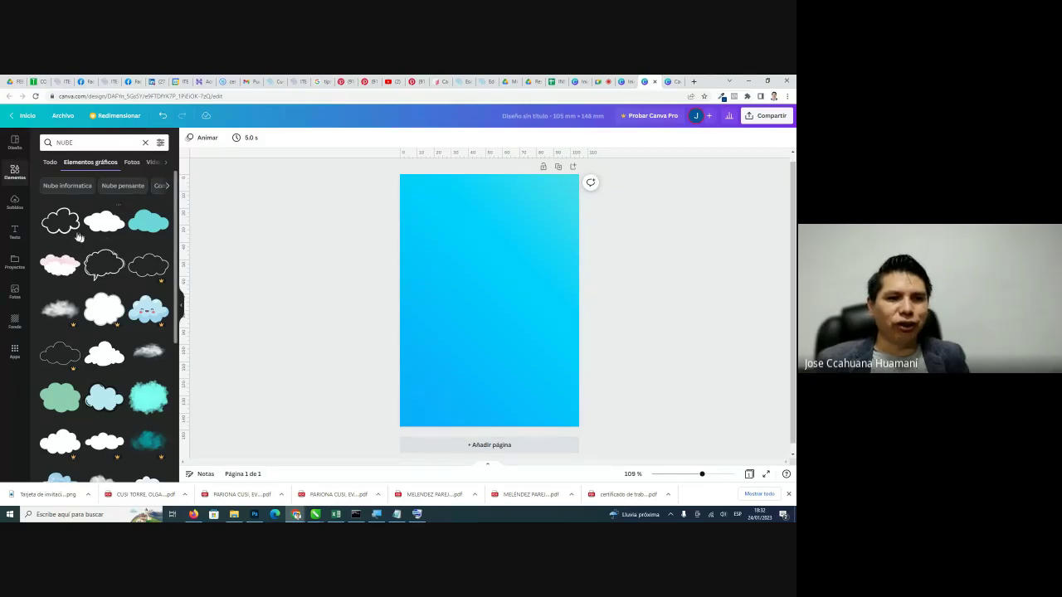
Add the pink-and-white cloud graphic and place it on the upper part of the page, partly beyond the left edge.
key(super)
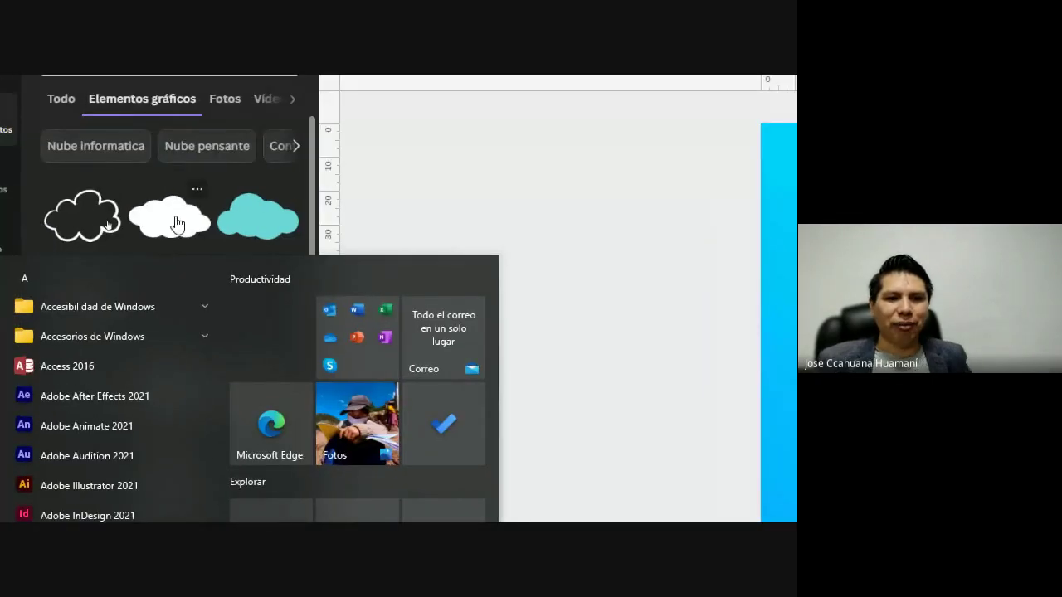
click(309, 191)
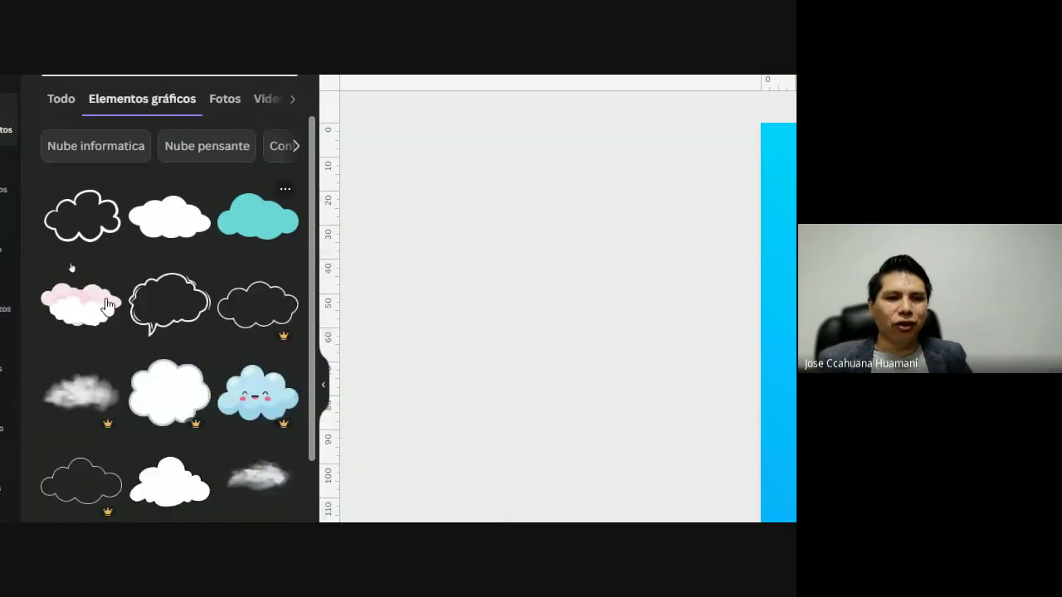
click(87, 315)
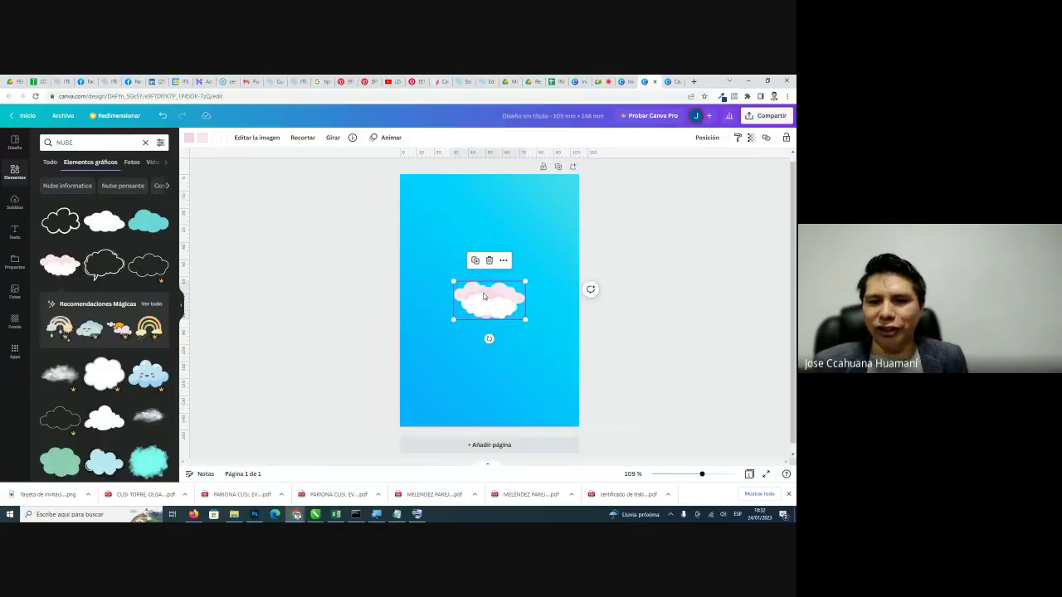
drag(510, 299, 411, 270)
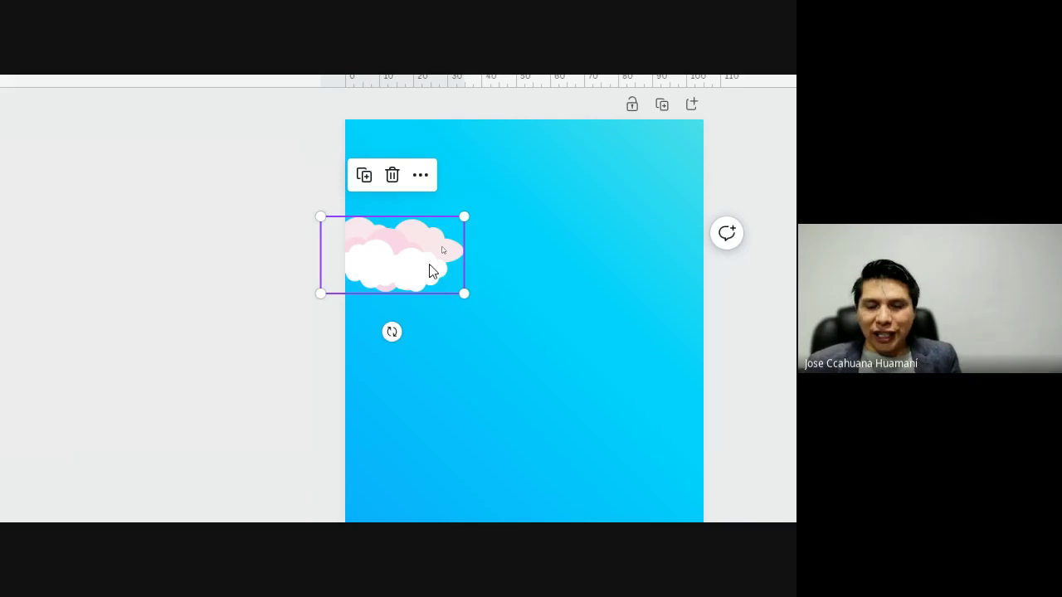
Duplicate the cloud and place the copy partly beyond the page's right edge, slightly higher than the original.
drag(280, 173, 417, 124)
drag(452, 170, 472, 195)
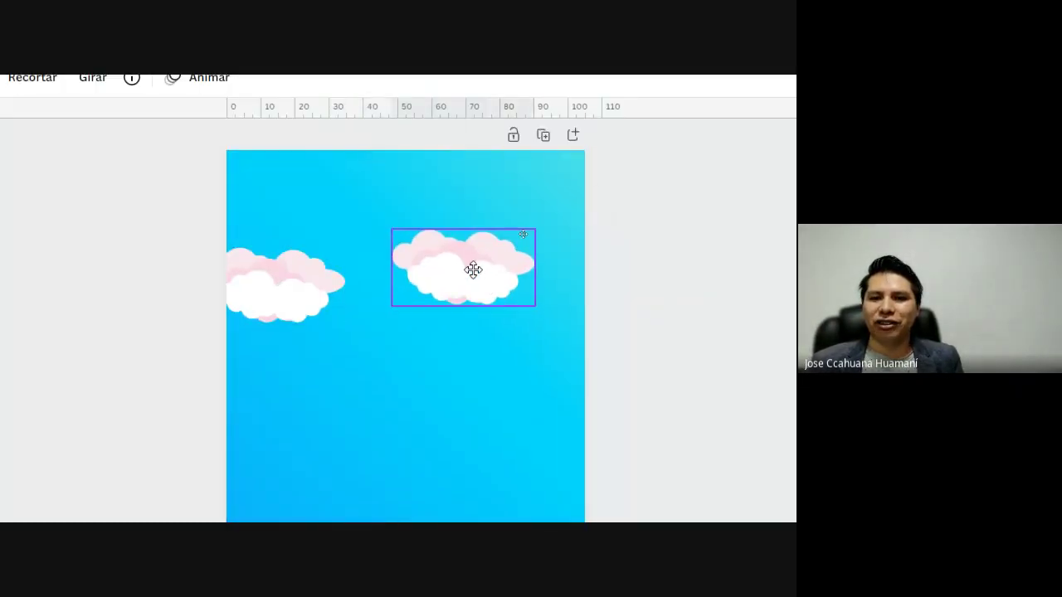
drag(472, 269, 592, 256)
Duplicate the left-edge cloud, shrink the copy to about half size, and place it near the page top, left of centre.
click(291, 293)
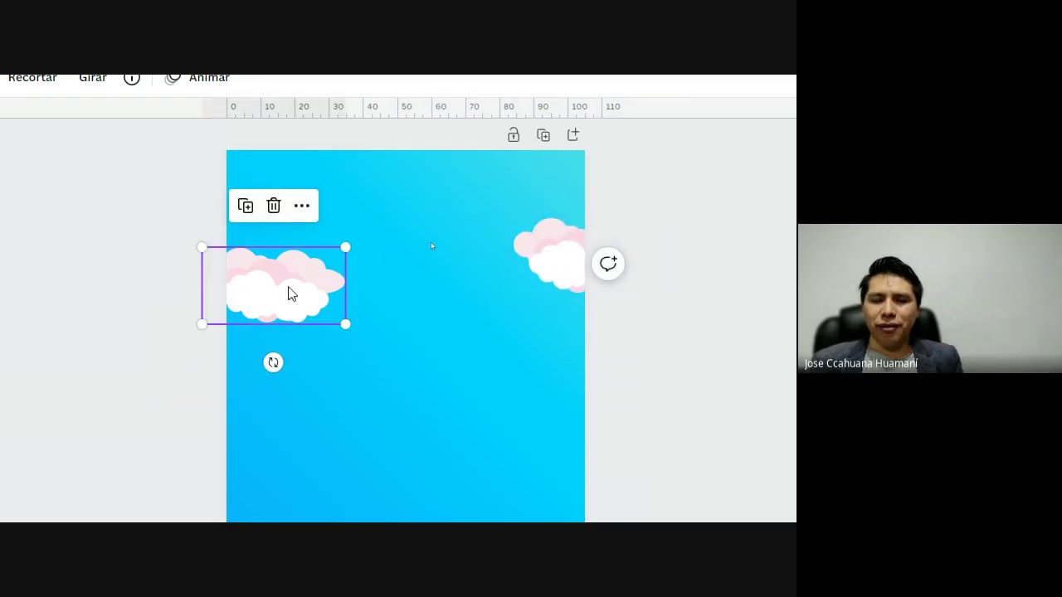
click(244, 208)
drag(281, 290, 412, 208)
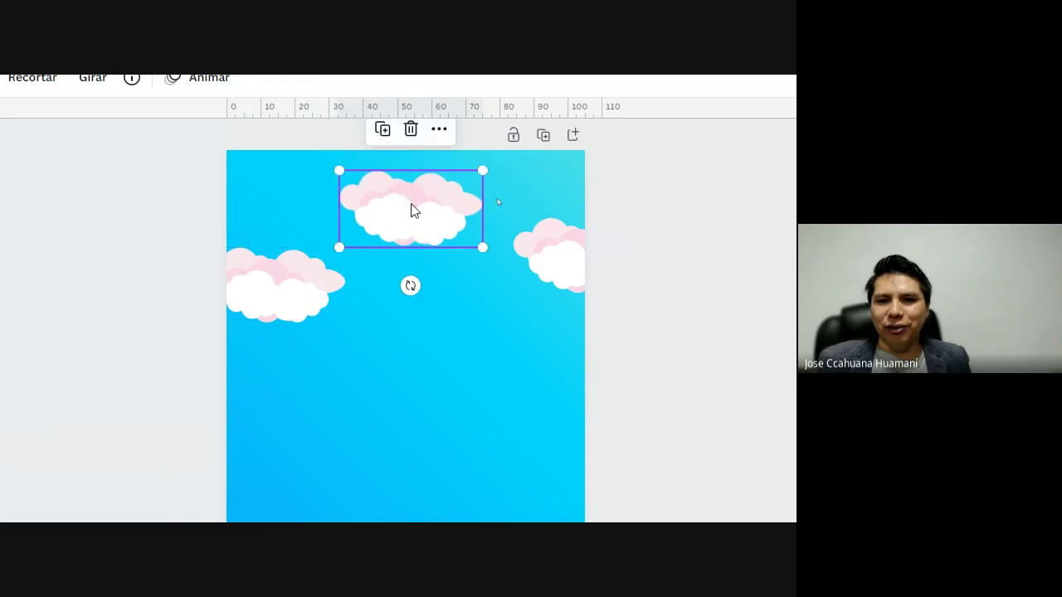
drag(483, 170, 430, 205)
drag(375, 231, 407, 201)
drag(458, 176, 435, 189)
drag(416, 200, 344, 182)
click(419, 225)
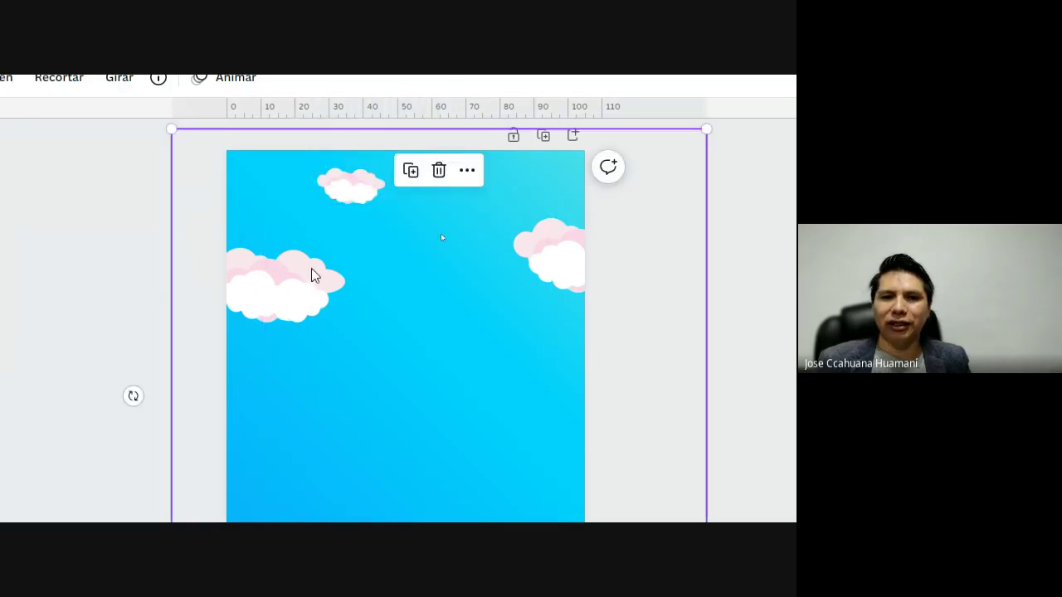
click(303, 300)
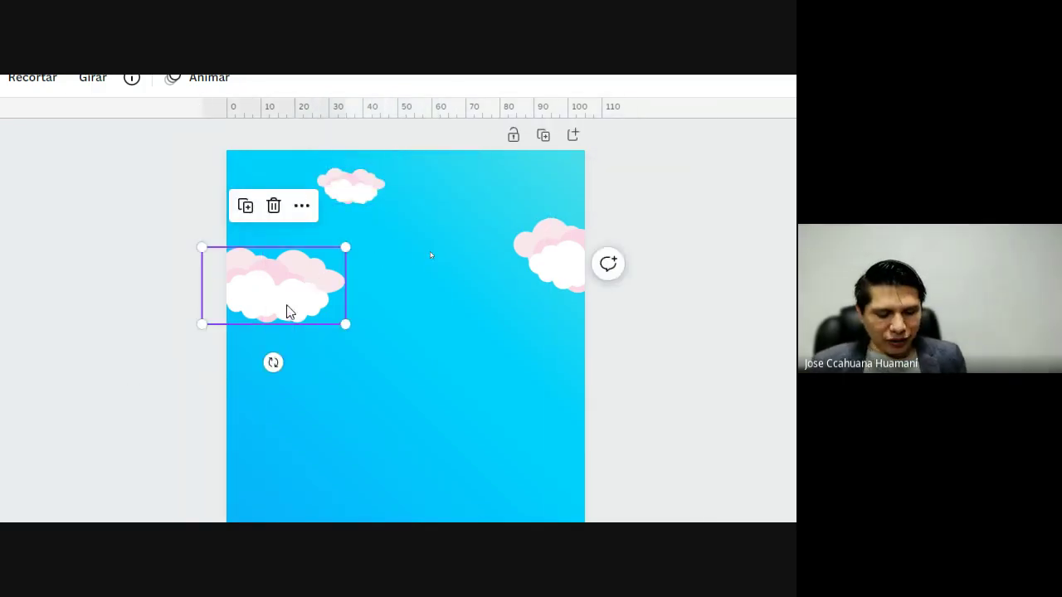
drag(301, 287, 412, 355)
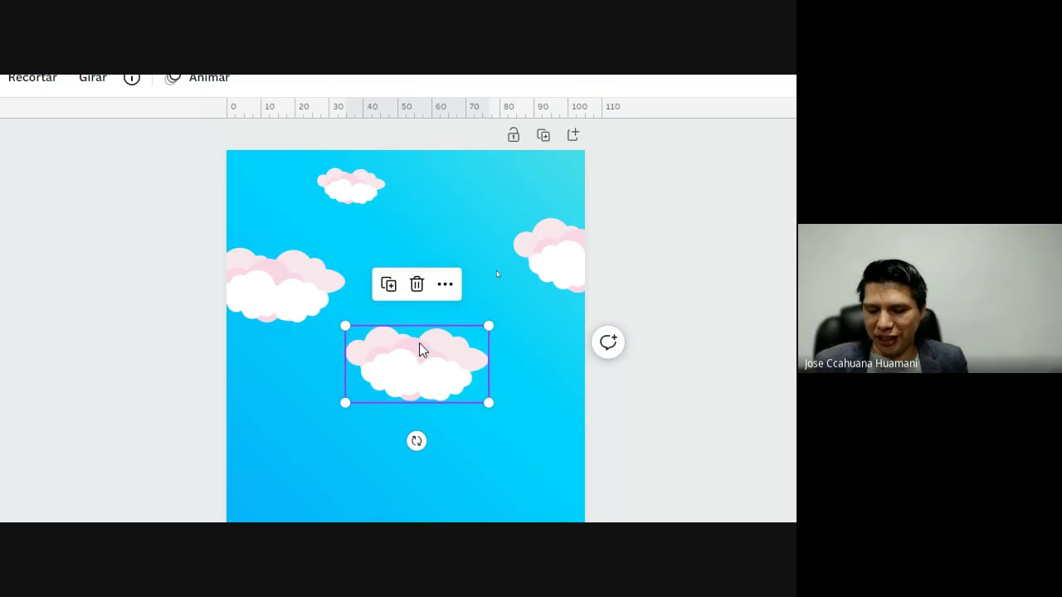
key(Delete)
click(280, 283)
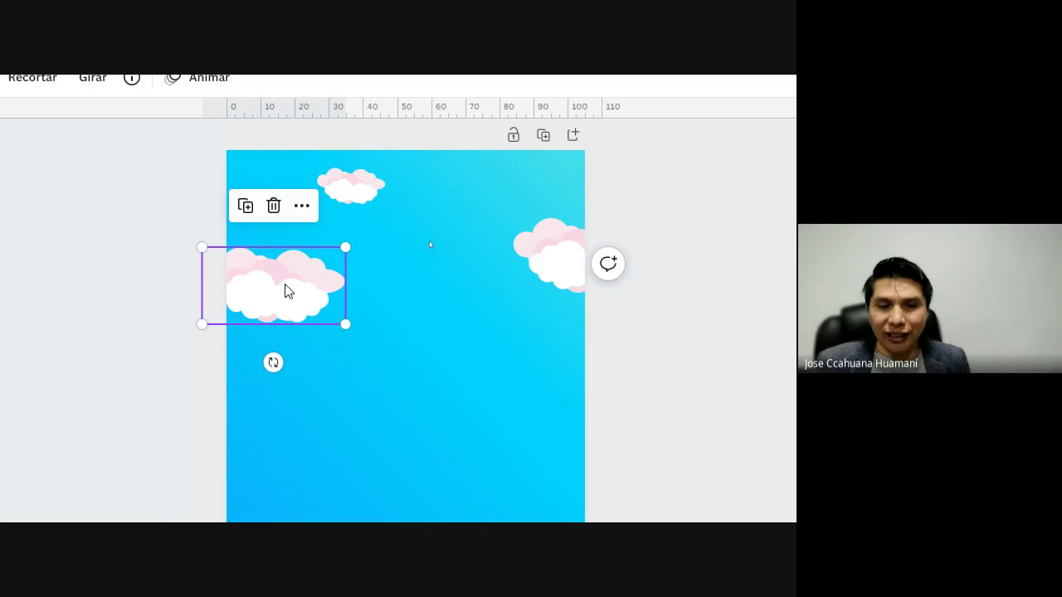
drag(271, 287, 420, 304)
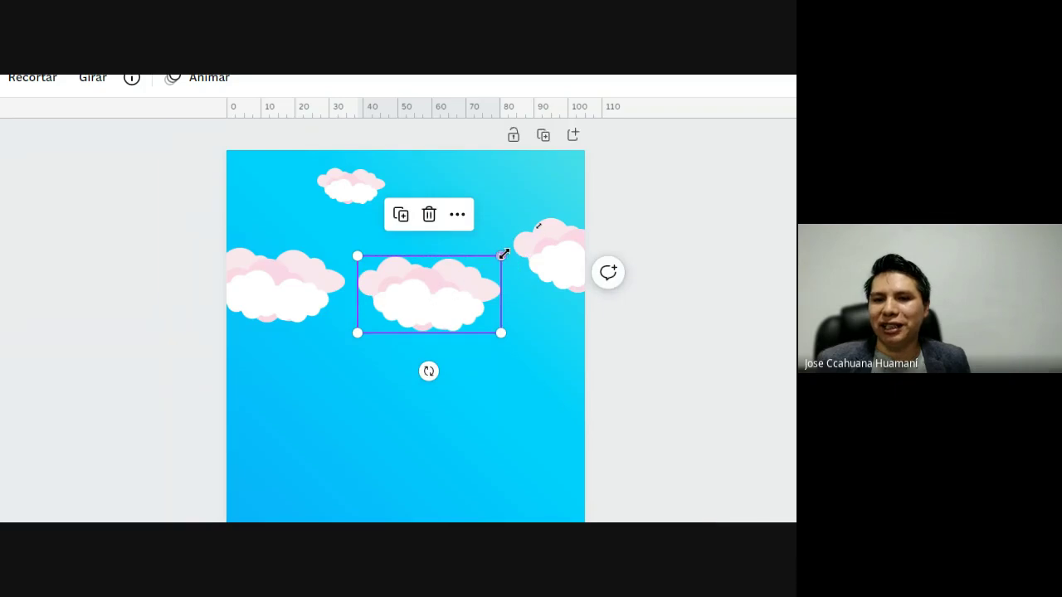
key(Delete)
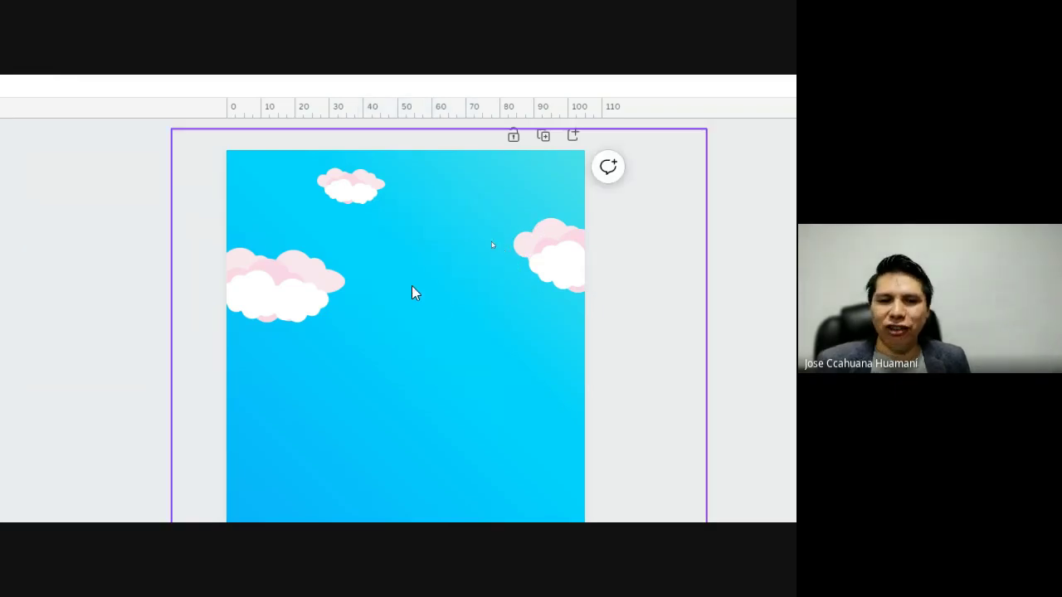
Duplicate the left-edge cloud, shrink the copy to about two thirds, and place it near the page top, right of centre.
click(260, 288)
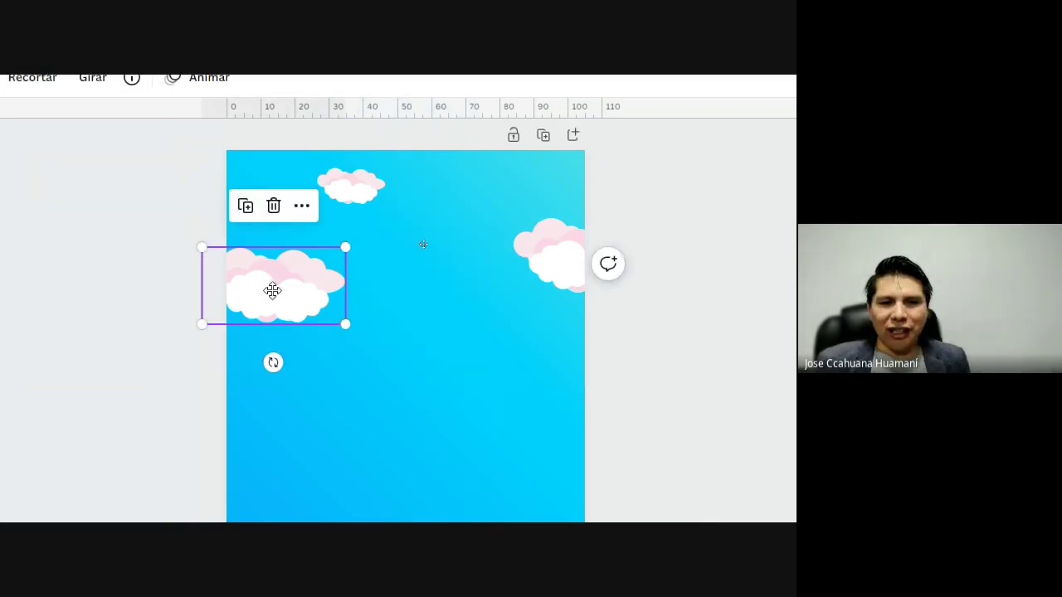
drag(273, 289, 443, 301)
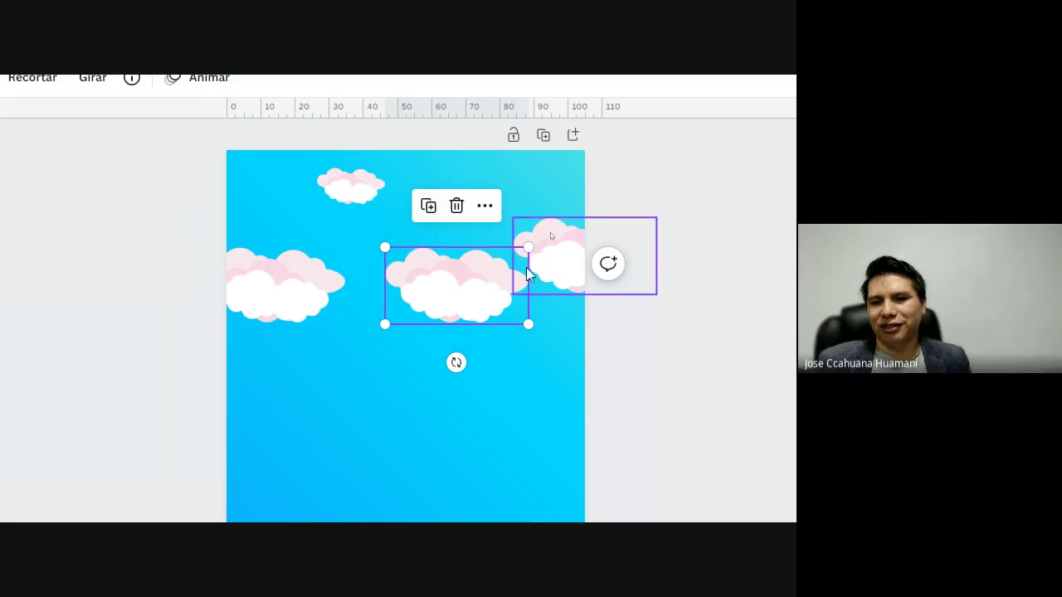
drag(515, 266, 472, 200)
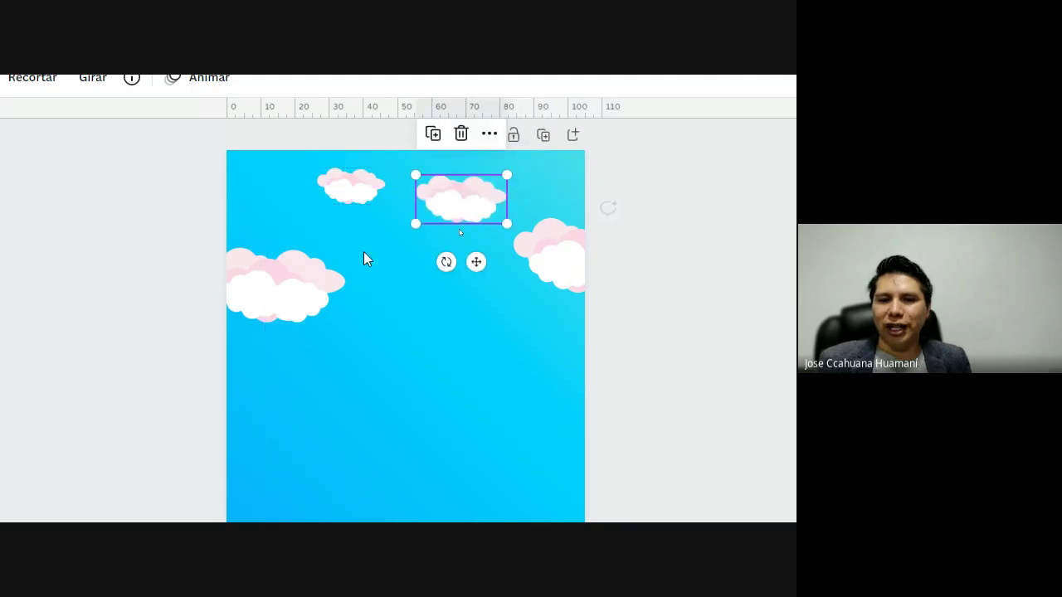
Raise the left-edge cloud and lower the right-edge cloud slightly so the two sit at the same height.
drag(245, 309, 251, 286)
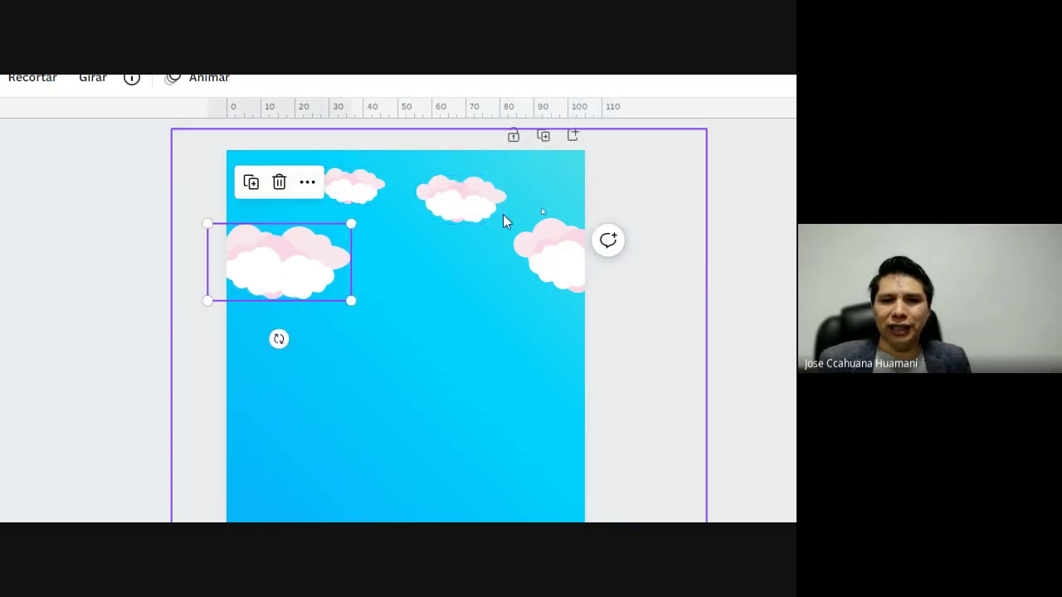
click(569, 269)
click(678, 171)
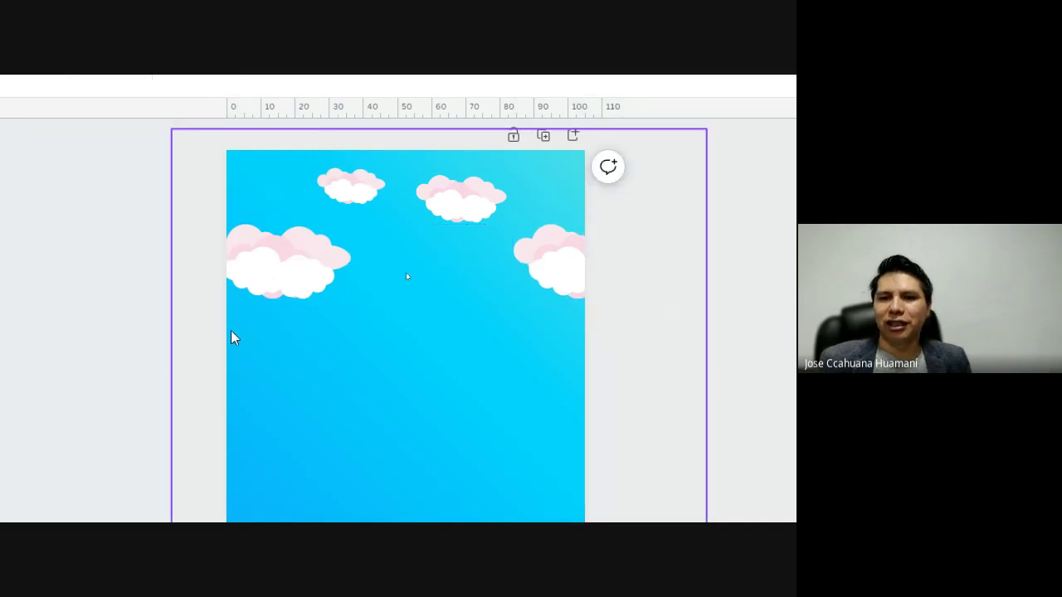
Add the plain white cloud graphic, shrink it to about a quarter, and place it at the page's upper-right corner, partly beyond the edge.
scroll(233, 337, down, 1)
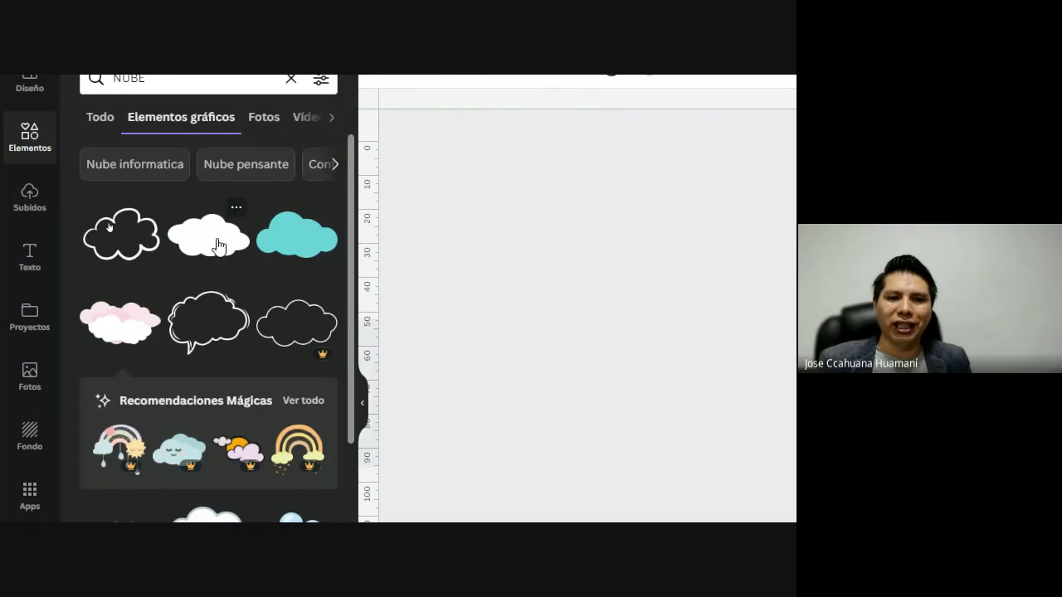
click(217, 245)
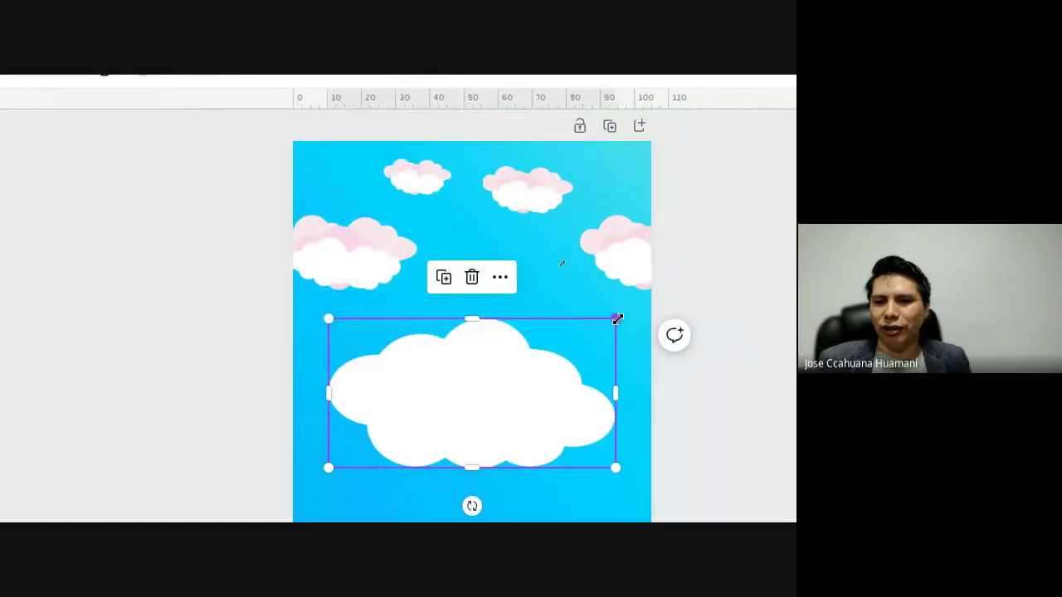
drag(617, 319, 631, 171)
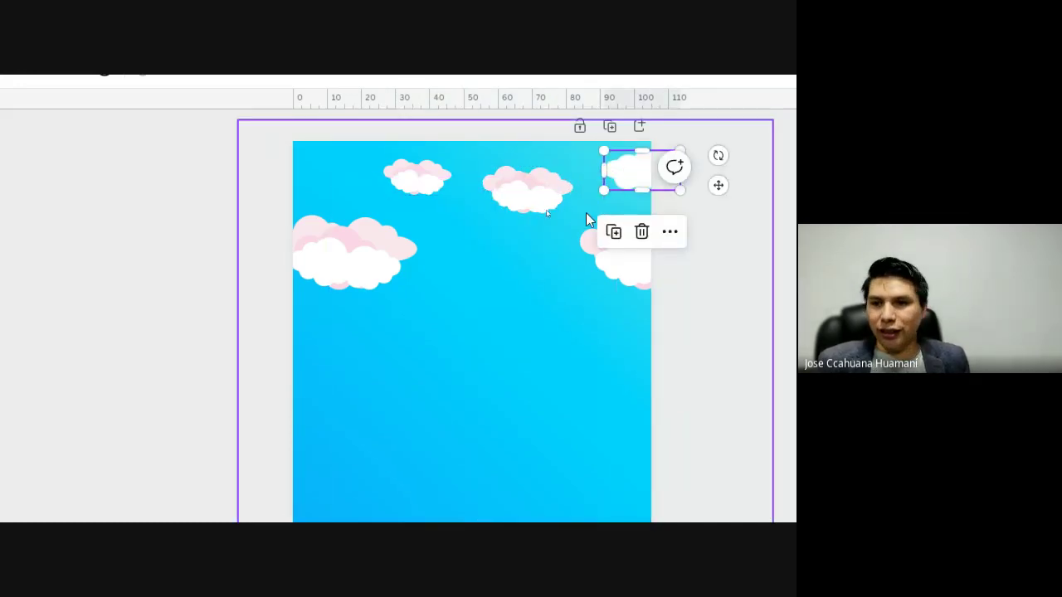
Place a copy of the white cloud near the page top, left of centre, and delete the smallest pink-and-white cloud there.
drag(635, 180, 373, 166)
click(433, 182)
key(Delete)
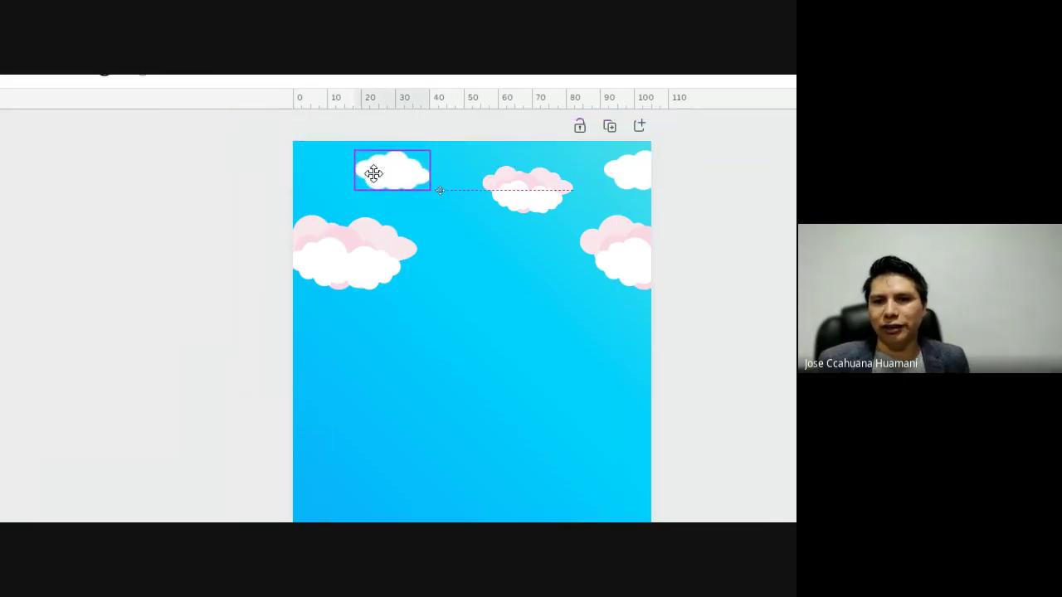
Move the remaining small pink-and-white cloud near the page top slightly left, towards the centre, and deselect it.
click(521, 180)
drag(521, 180, 512, 173)
click(526, 316)
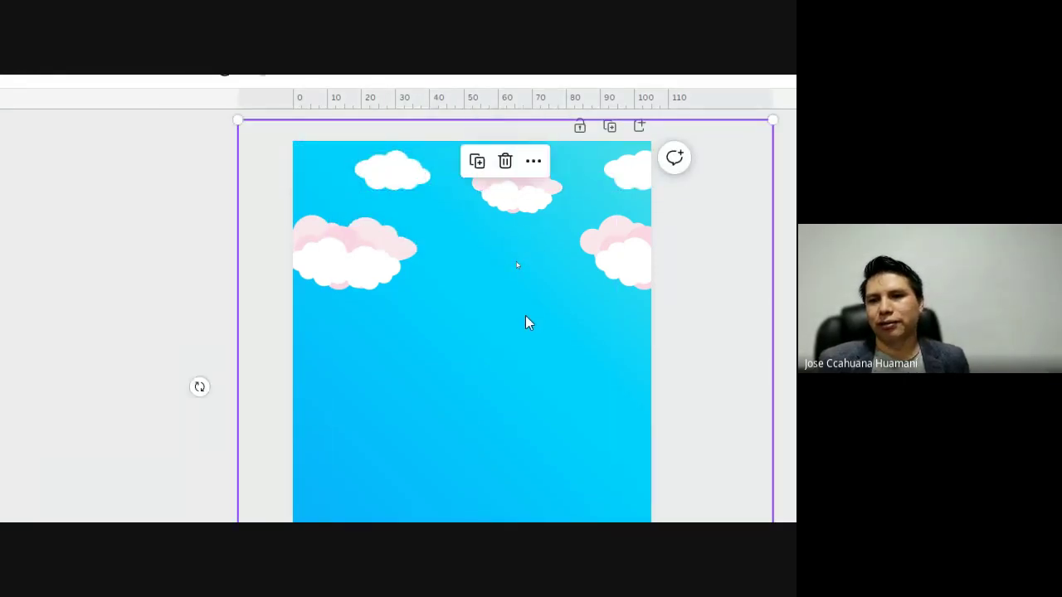
drag(578, 213, 712, 284)
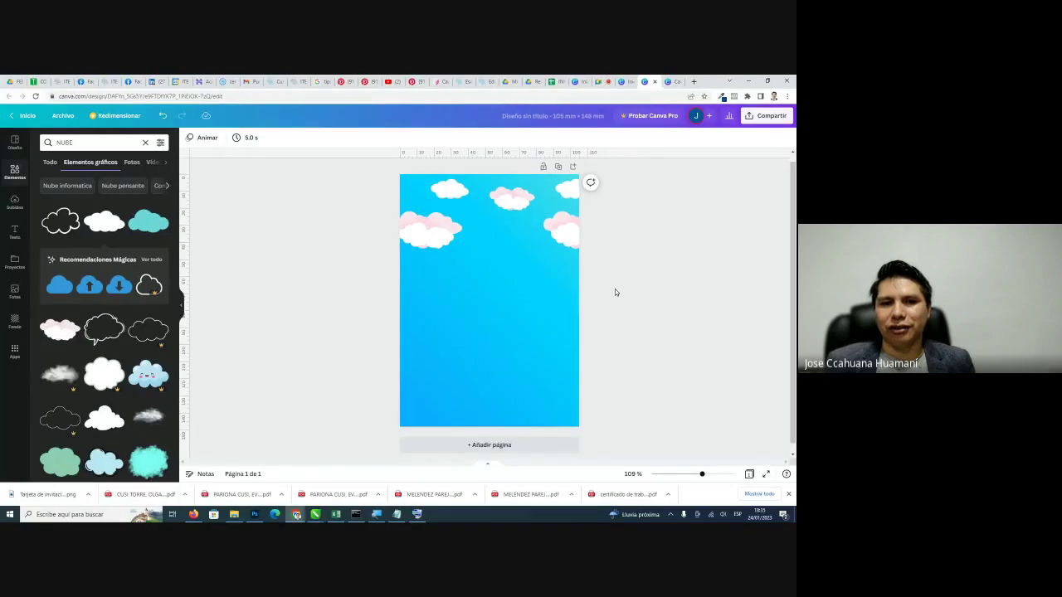
Search the elements library's graphics for "PRINCESA SOFIA".
click(14, 292)
click(14, 172)
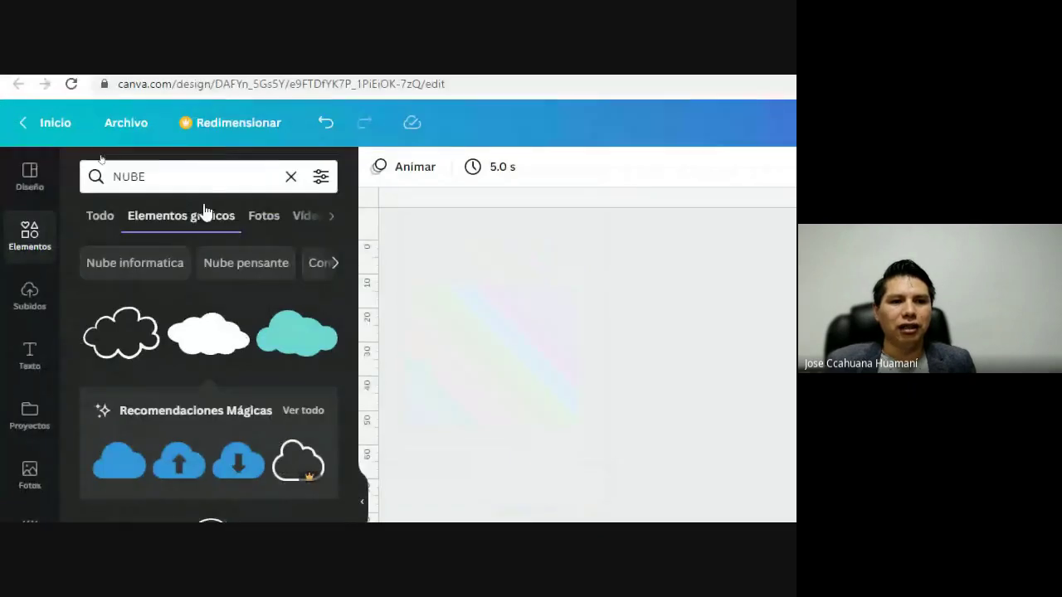
click(81, 176)
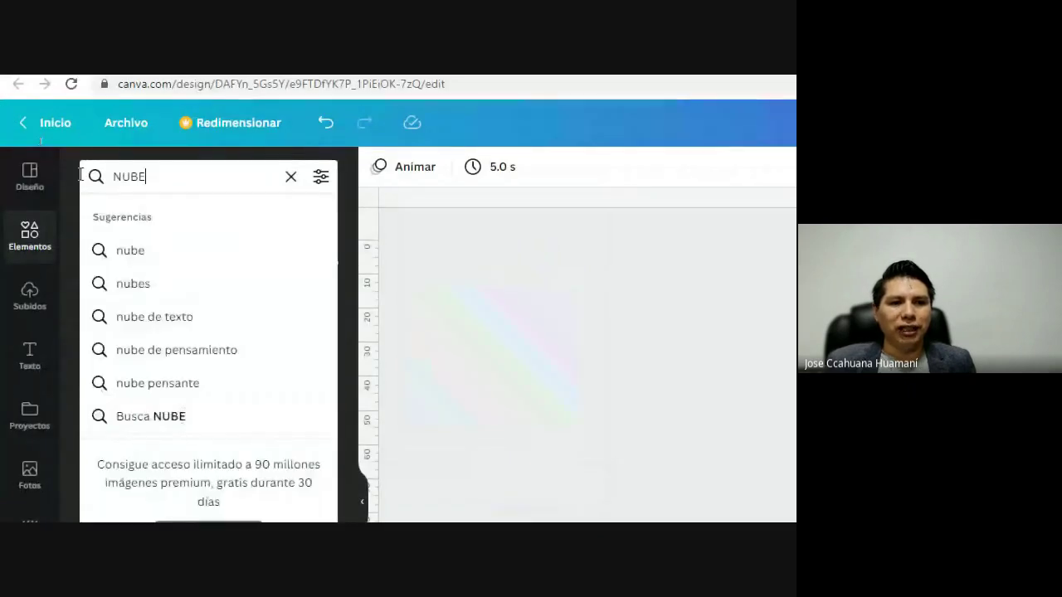
double_click(81, 178)
text(PRINCESA)
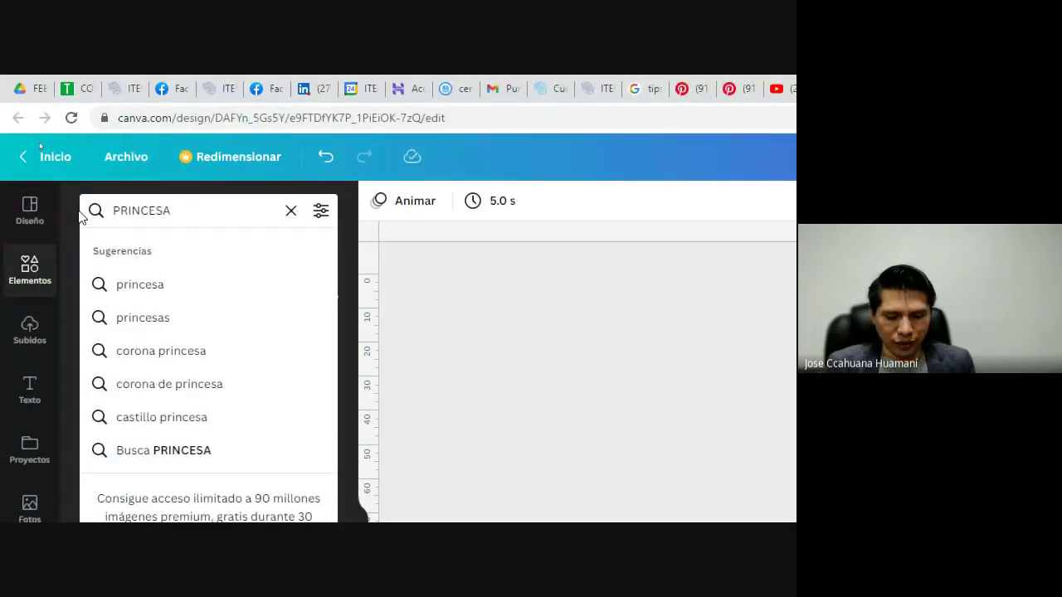
text( SOFIA)
key(Return)
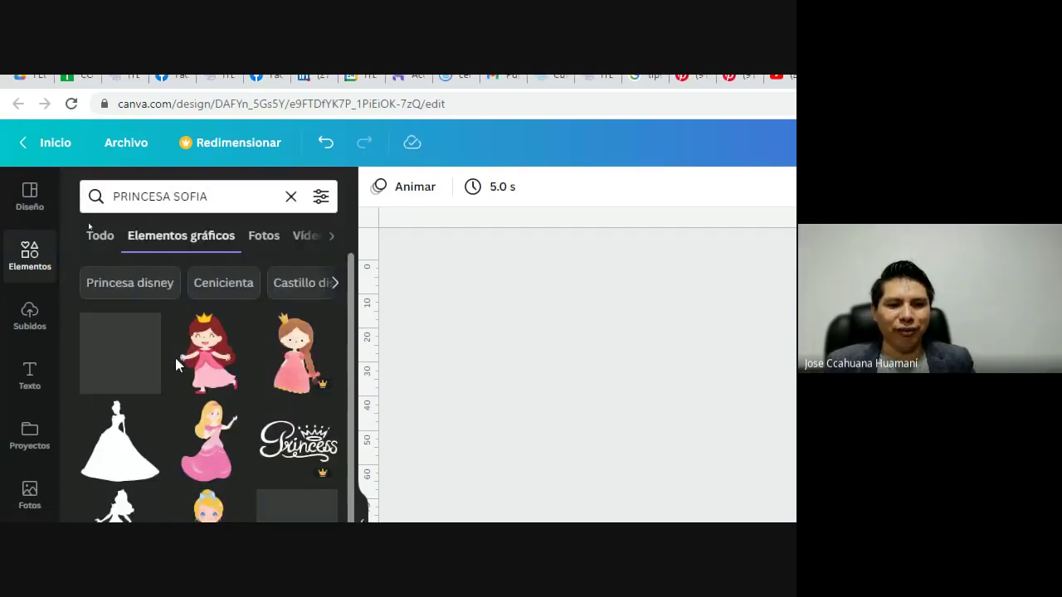
Look through the graphic search results for a suitable Princess Sofia character.
scroll(208, 348, down, 1)
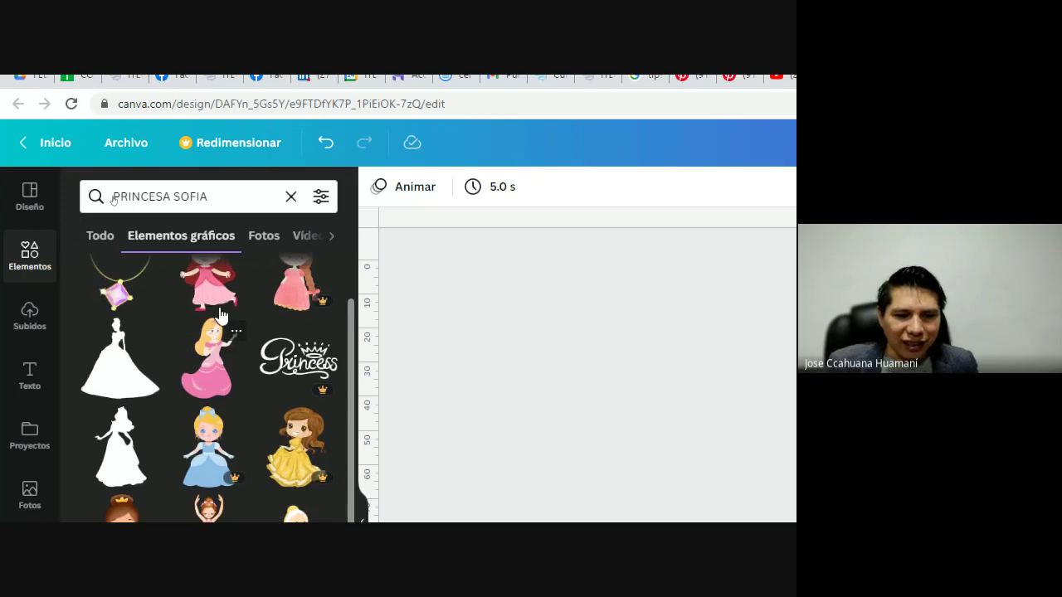
scroll(220, 315, up, 1)
scroll(169, 309, down, 4)
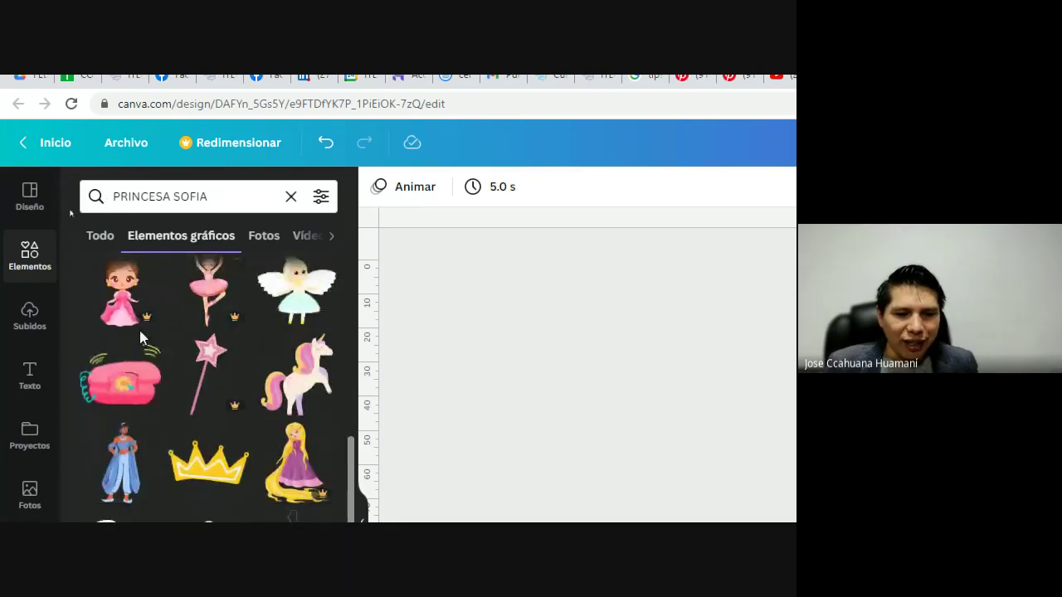
scroll(244, 360, down, 3)
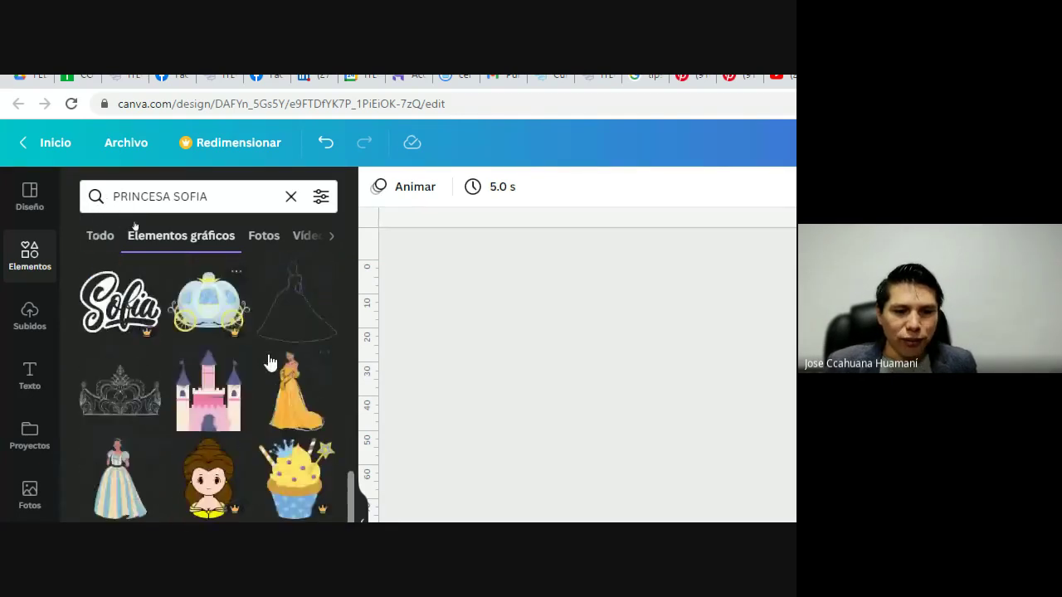
scroll(202, 374, down, 1)
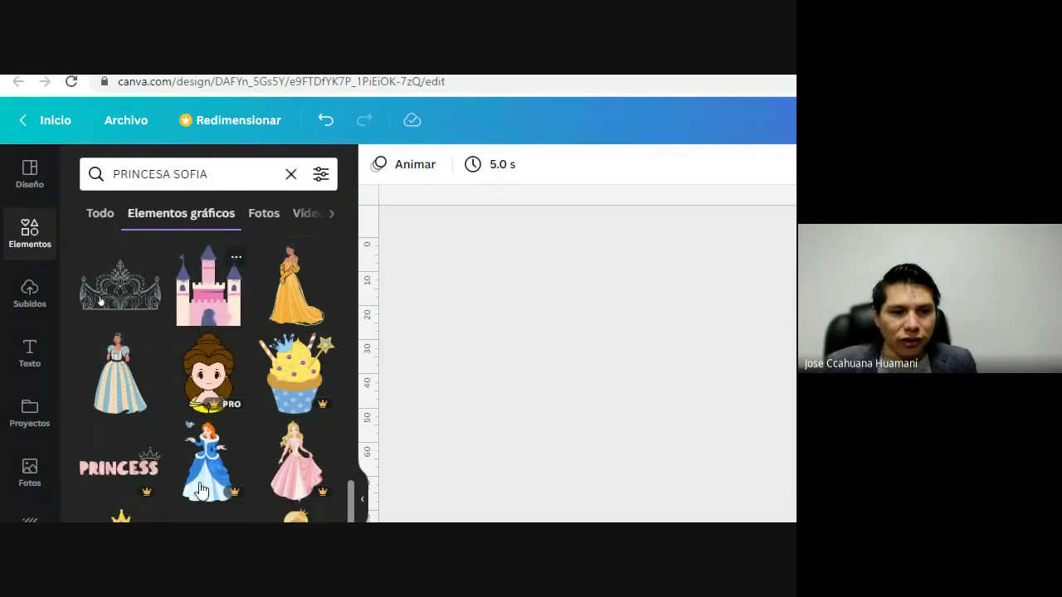
scroll(201, 490, down, 5)
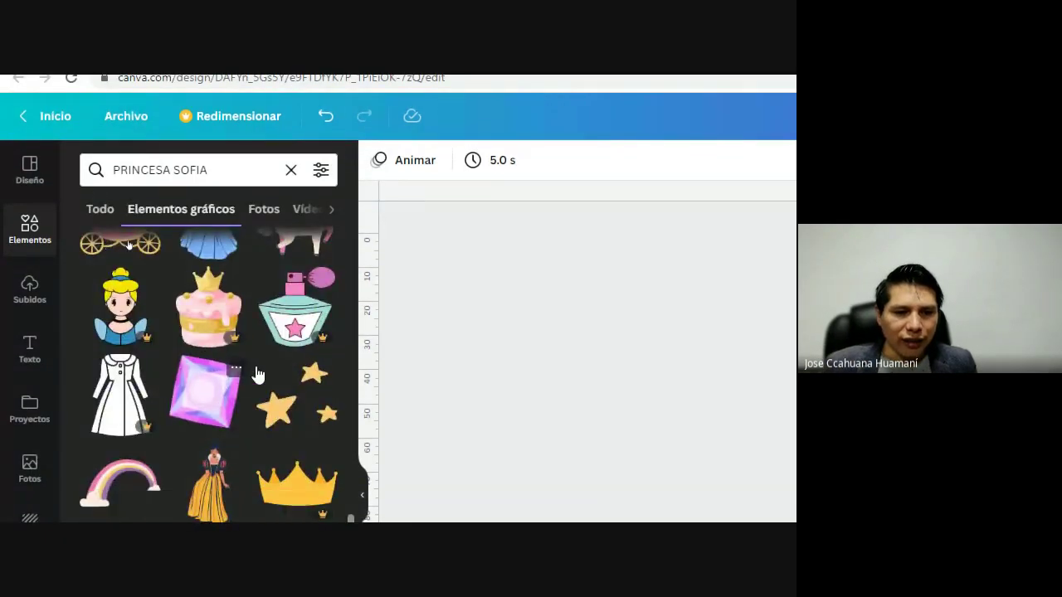
scroll(258, 375, down, 6)
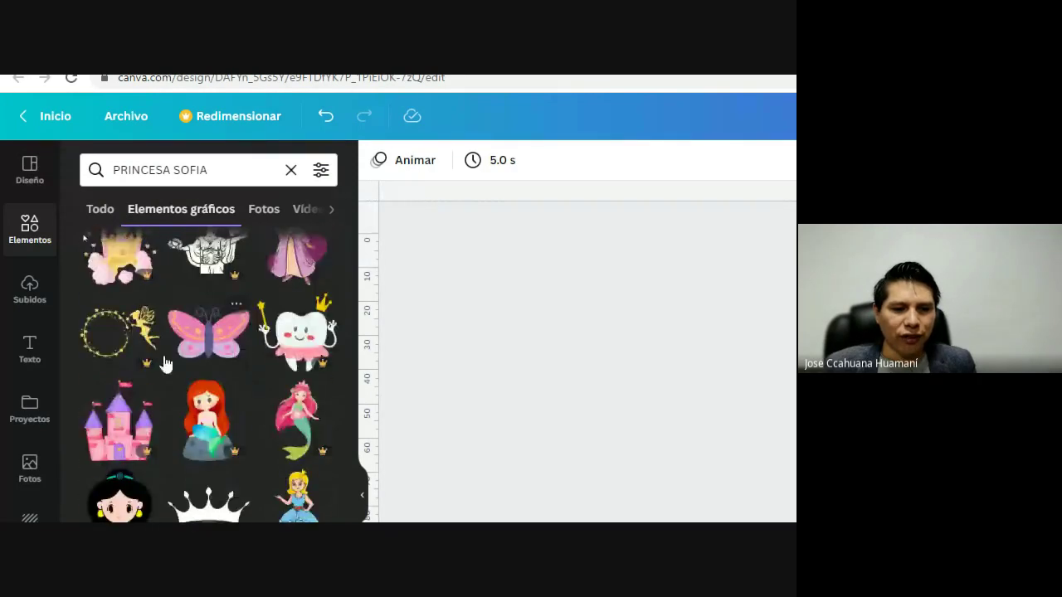
scroll(166, 364, down, 5)
scroll(322, 265, down, 5)
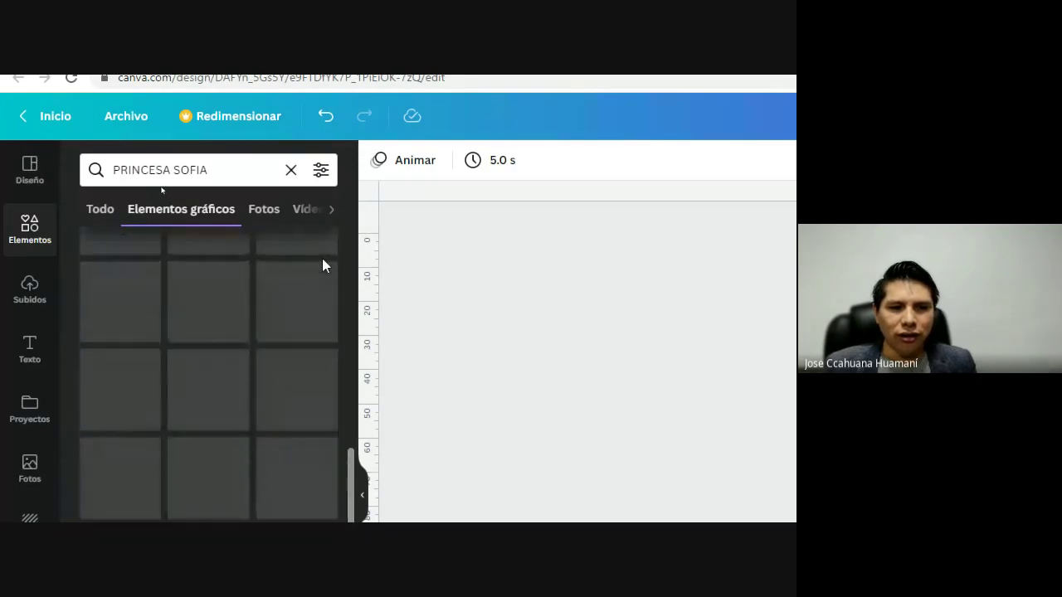
scroll(321, 261, up, 5)
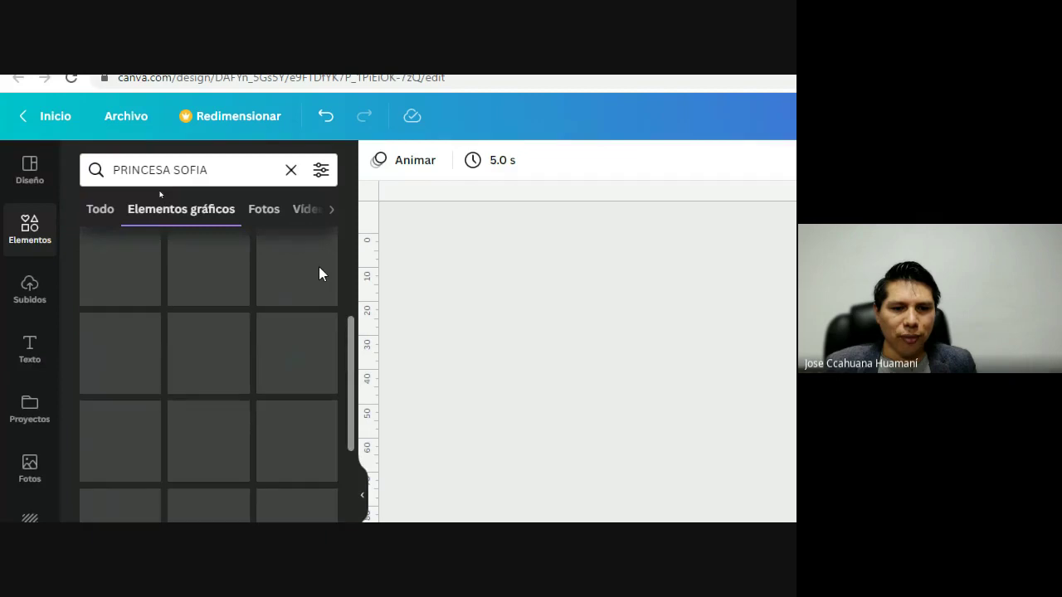
scroll(323, 266, up, 5)
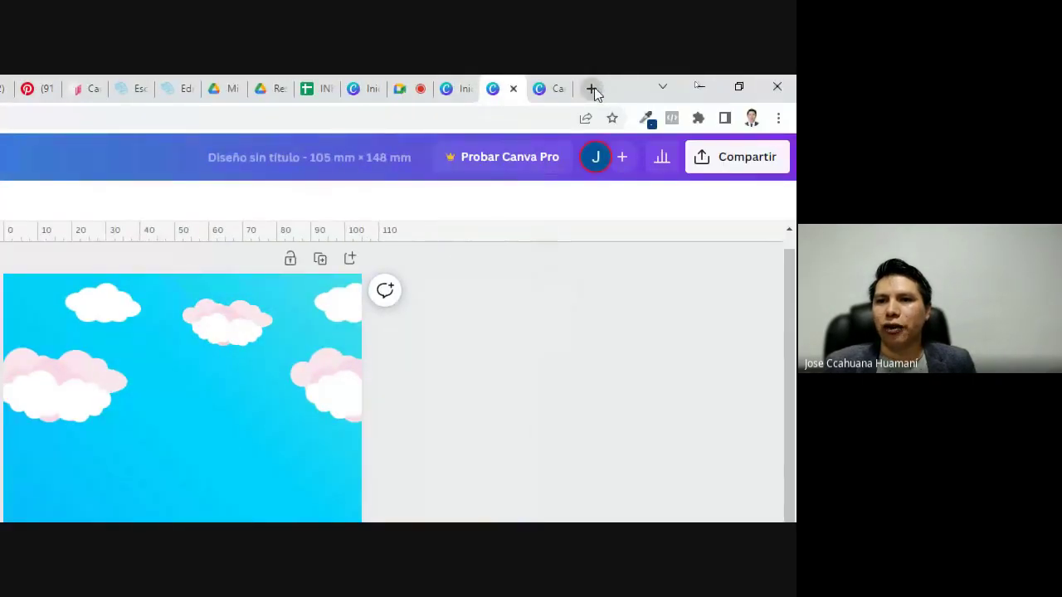
Open a new browser tab, search Google for "princesita sofia", and show the image results.
click(592, 88)
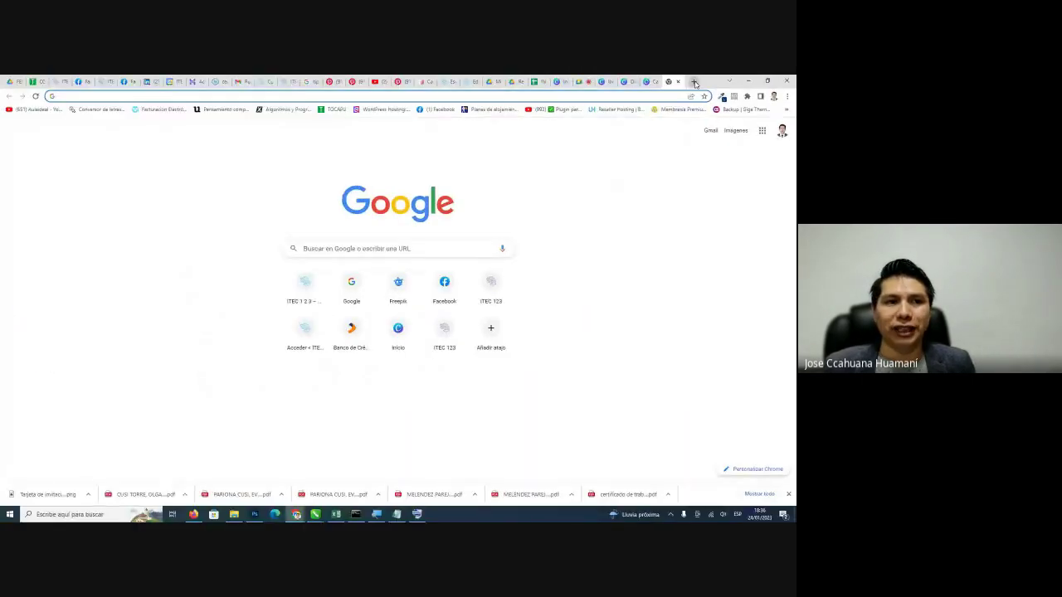
text(PROINC)
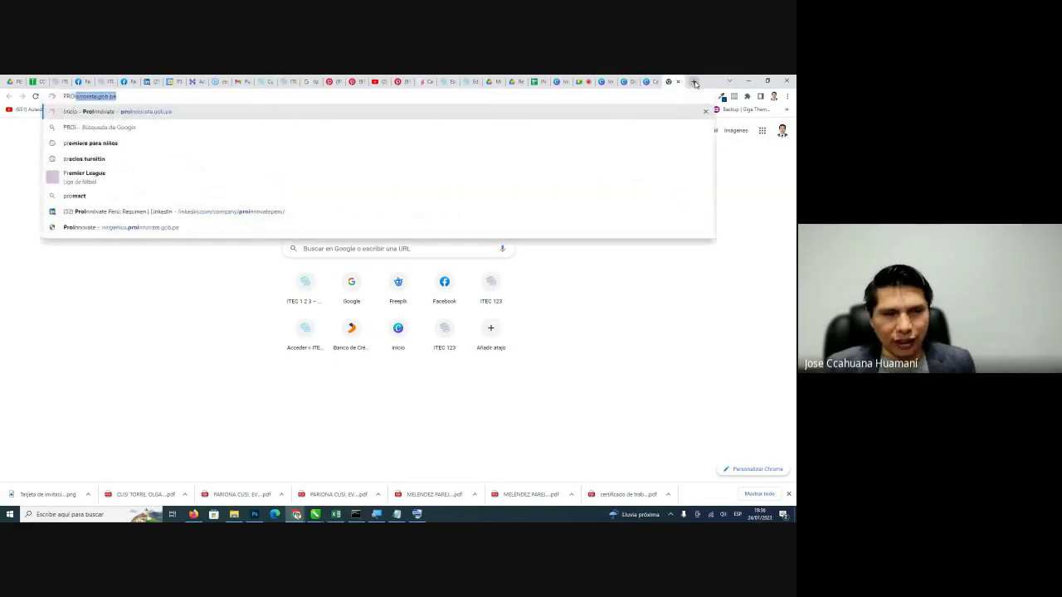
key(BackSpace)
key(BackSpace)
key(BackSpace)
key(BackSpace)
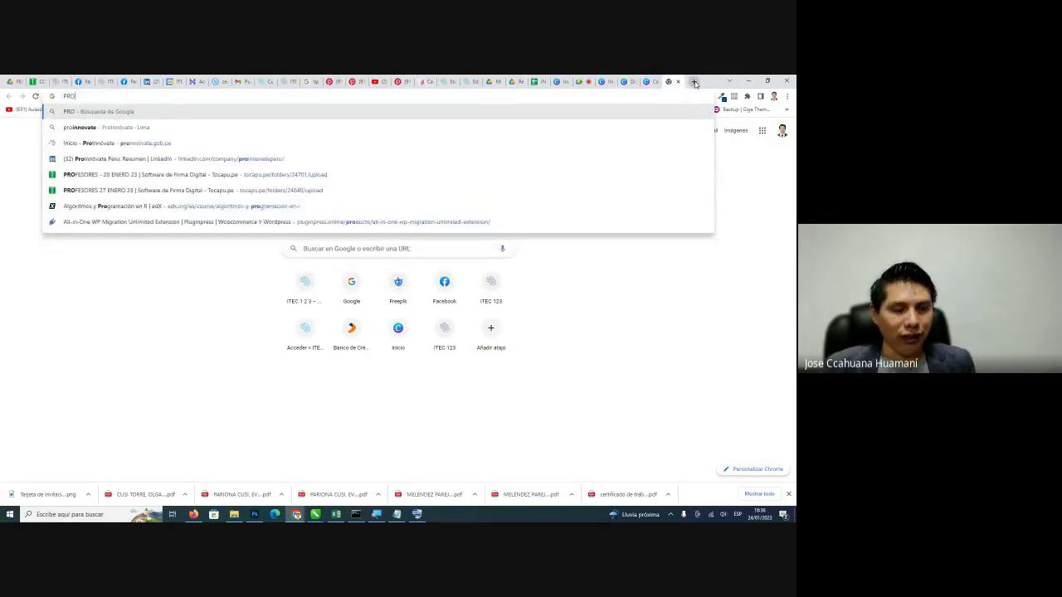
text(IN)
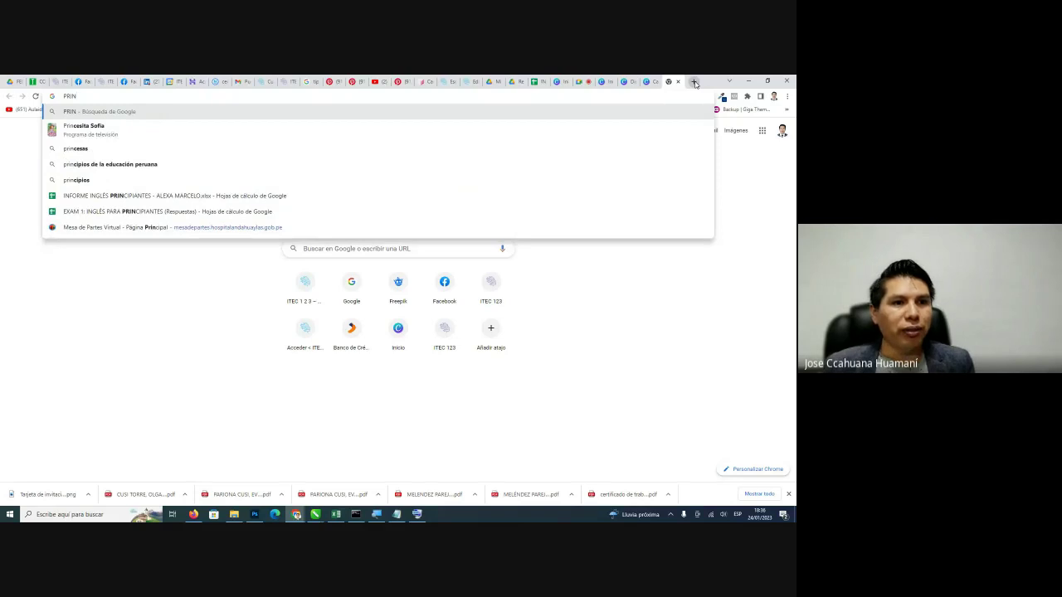
key(Down)
key(Return)
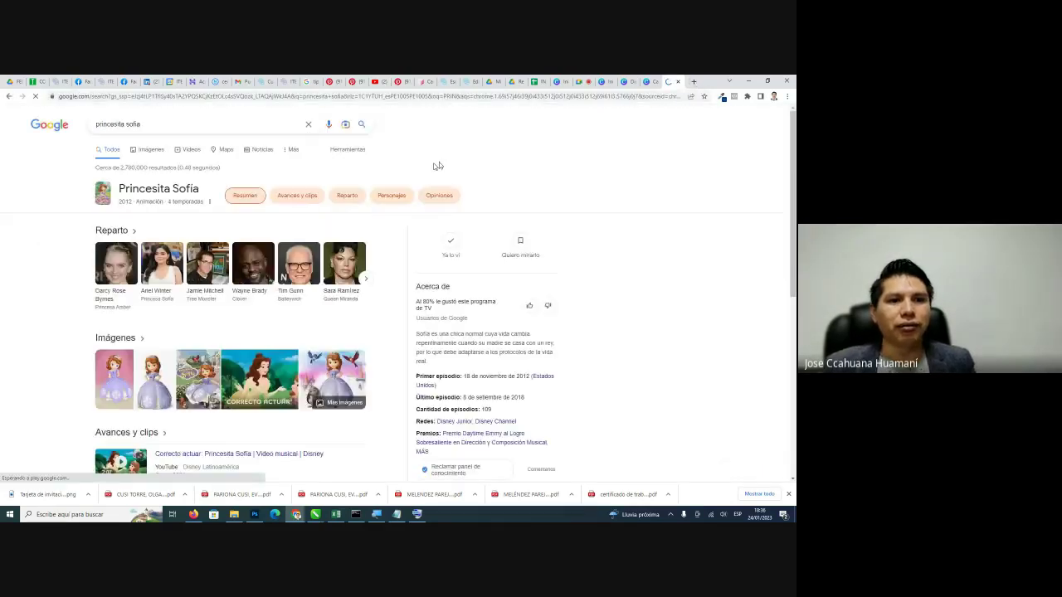
click(151, 150)
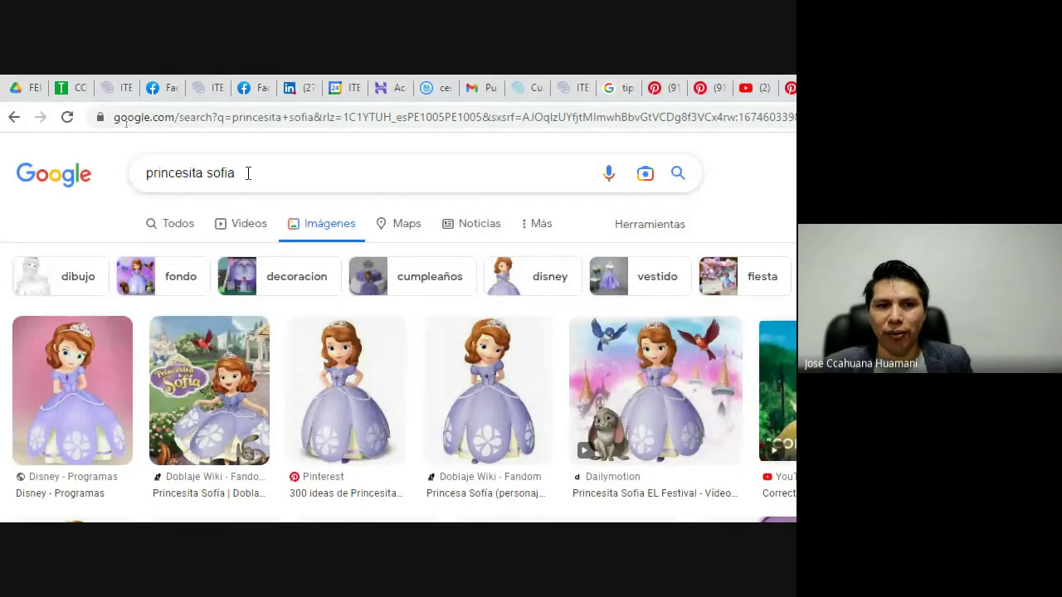
Filter the Google image results by colour to Transparentes.
click(648, 231)
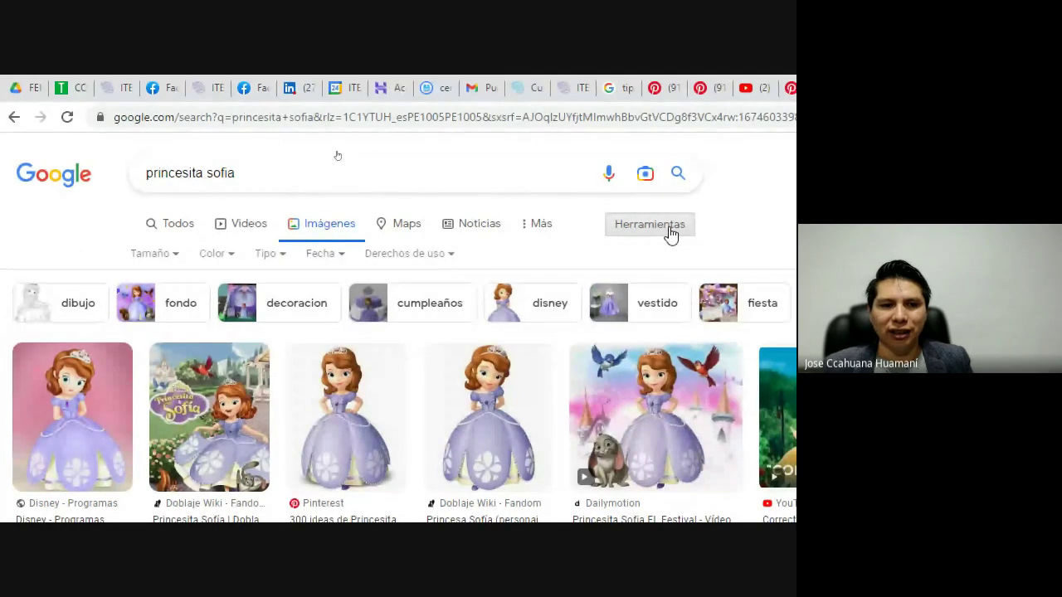
click(232, 255)
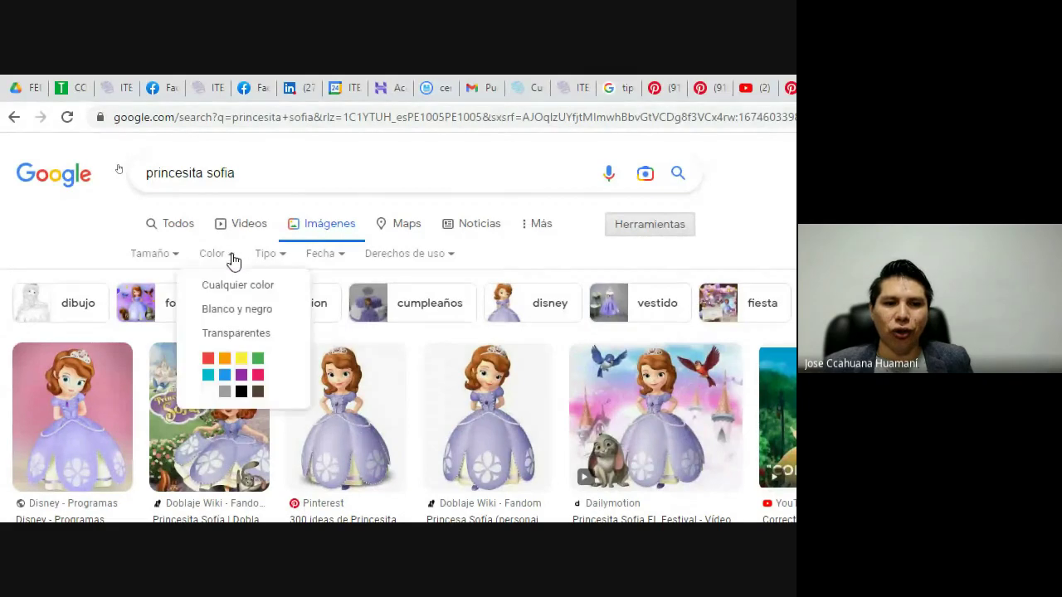
click(246, 339)
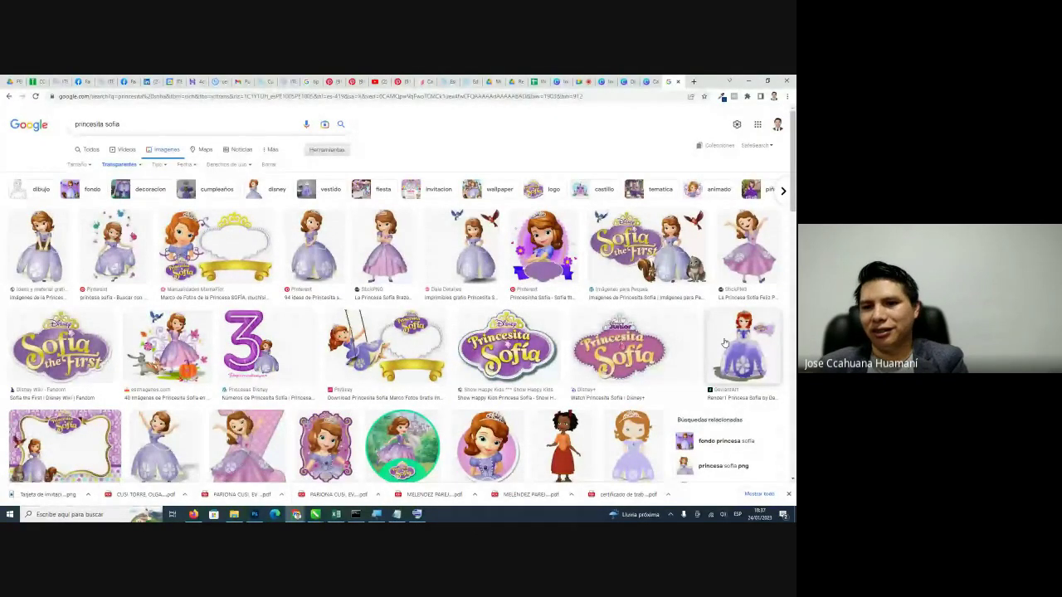
Browse the transparent results and open the preview of the Pinterest image of Sofia standing in a lilac gown with clasped hands.
scroll(373, 276, down, 4)
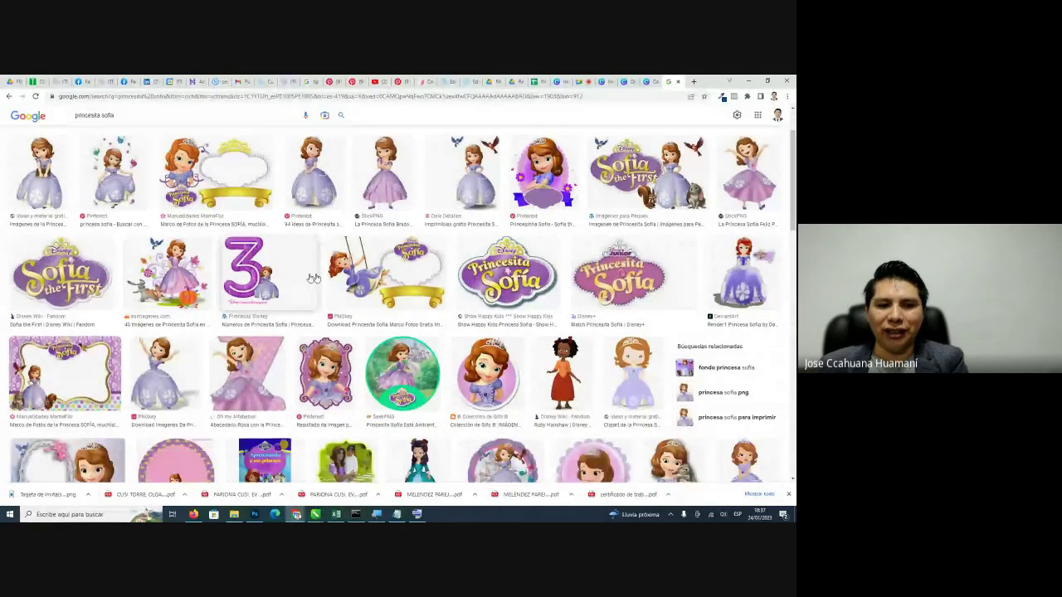
scroll(373, 276, down, 8)
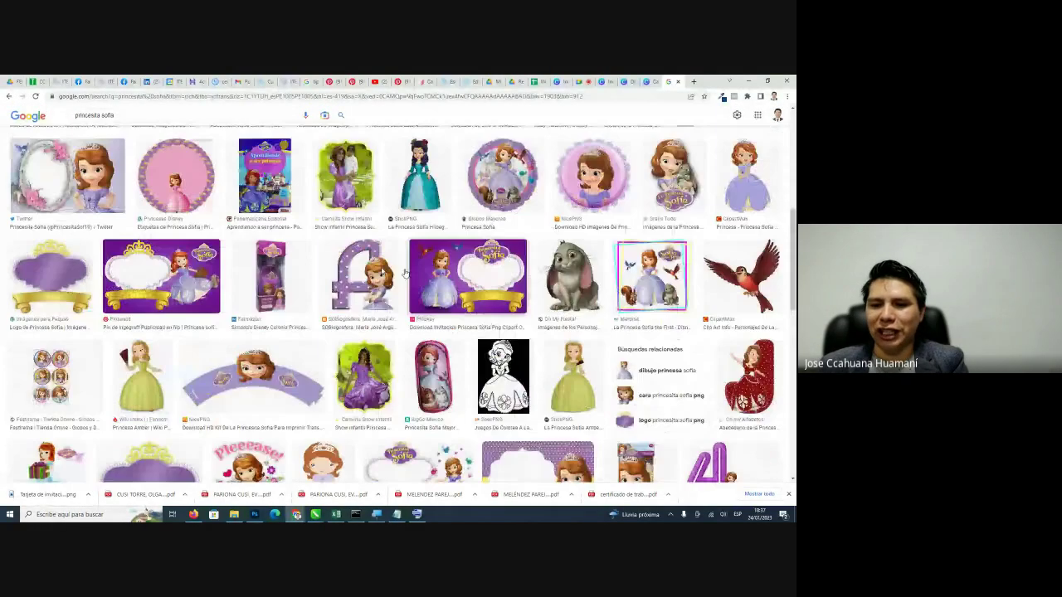
scroll(491, 265, up, 5)
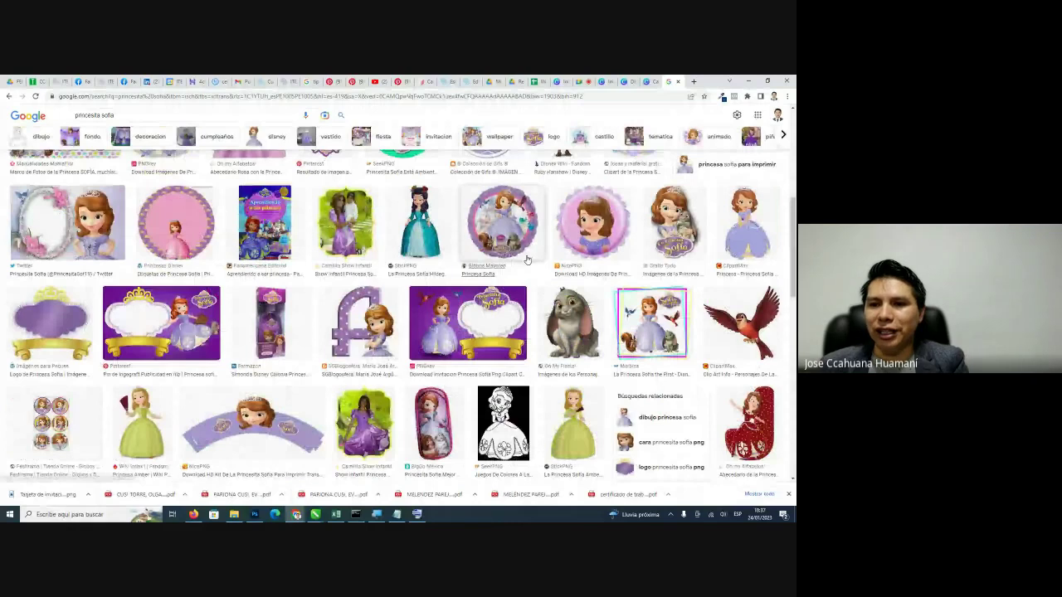
scroll(526, 260, up, 7)
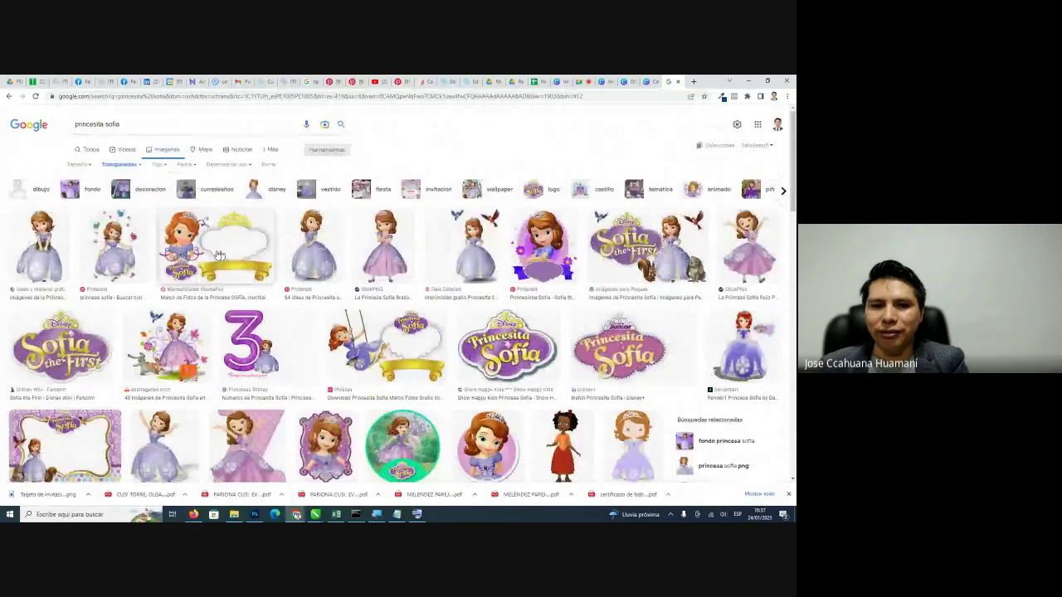
click(326, 257)
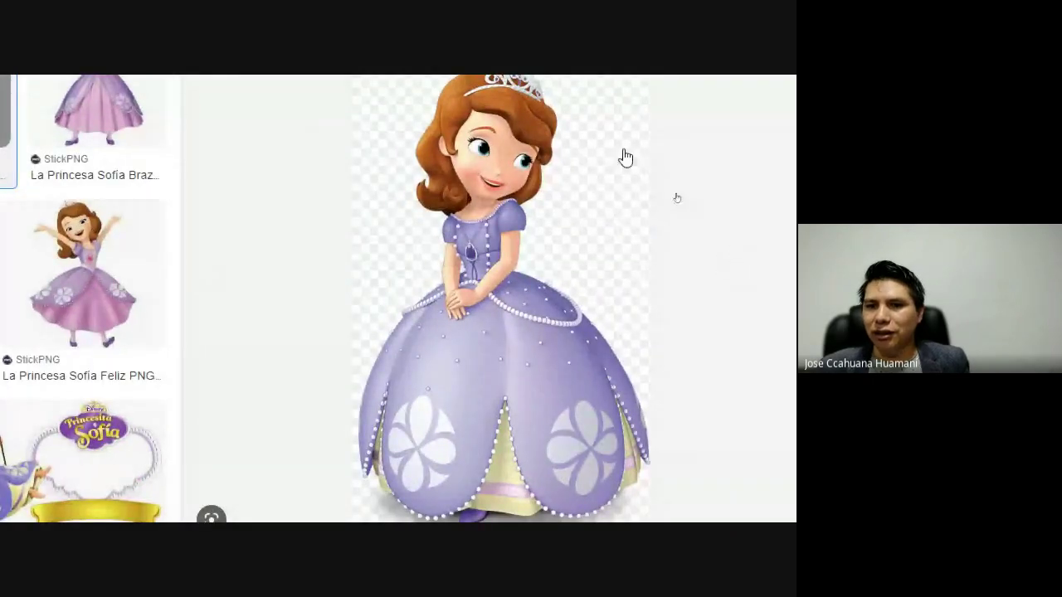
scroll(614, 146, up, 1)
scroll(651, 448, down, 1)
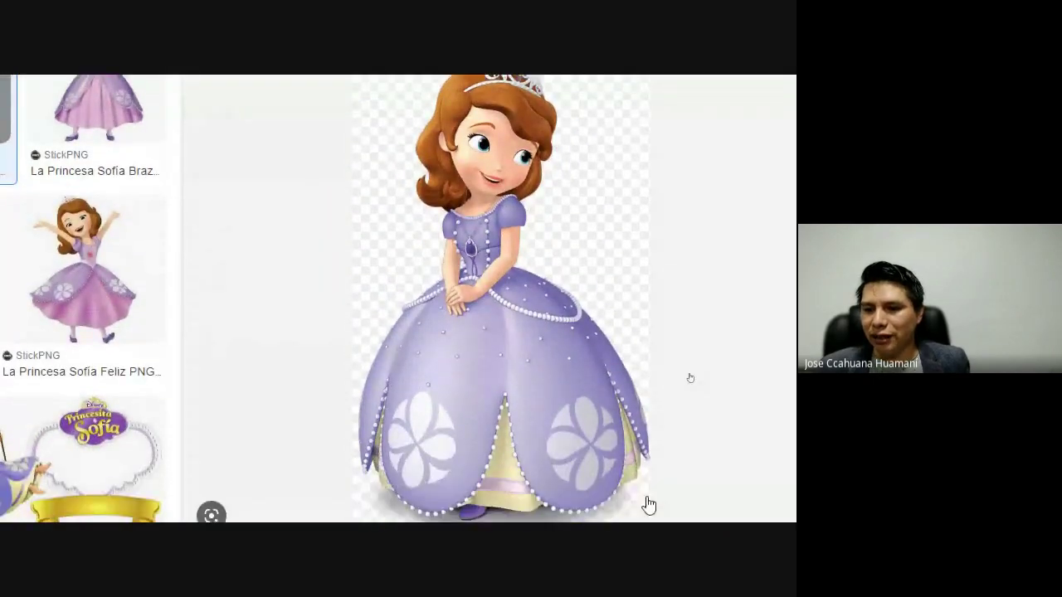
scroll(390, 249, up, 2)
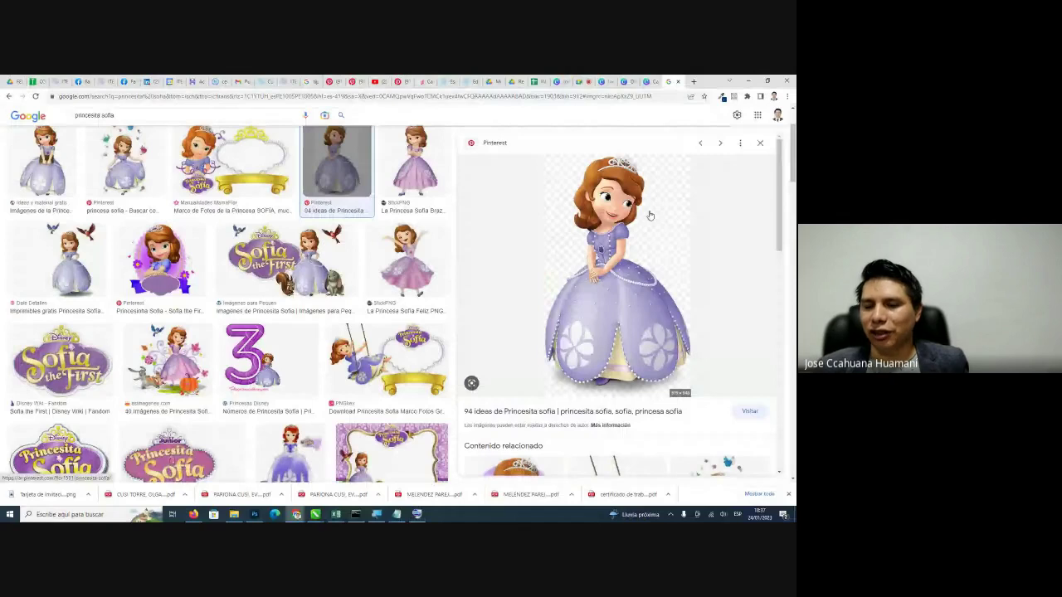
Copy the previewed Sofia image, switch to the Canva design, and paste it onto the page.
right_click(605, 217)
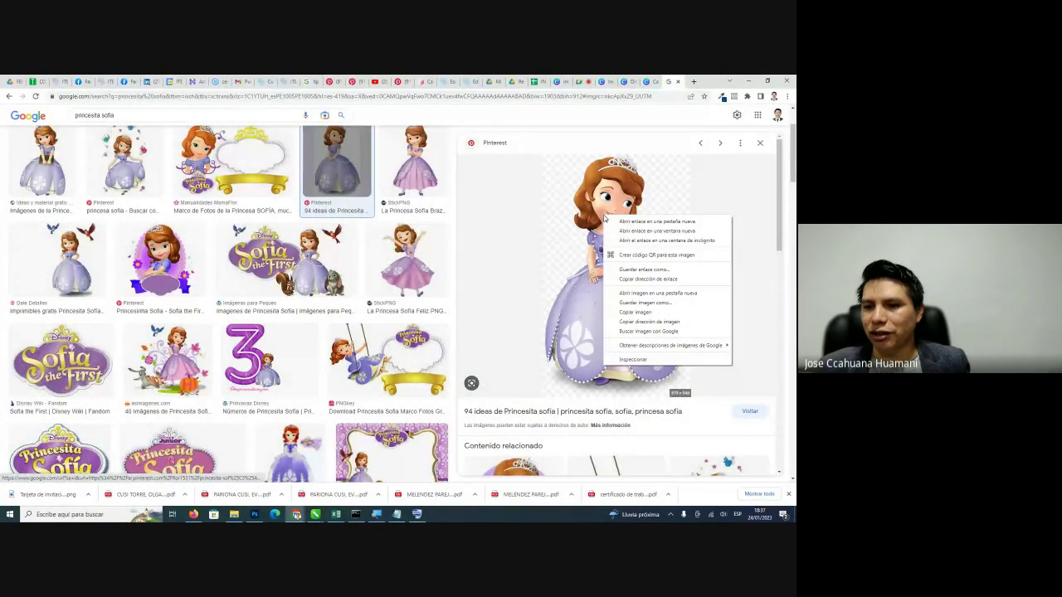
click(635, 312)
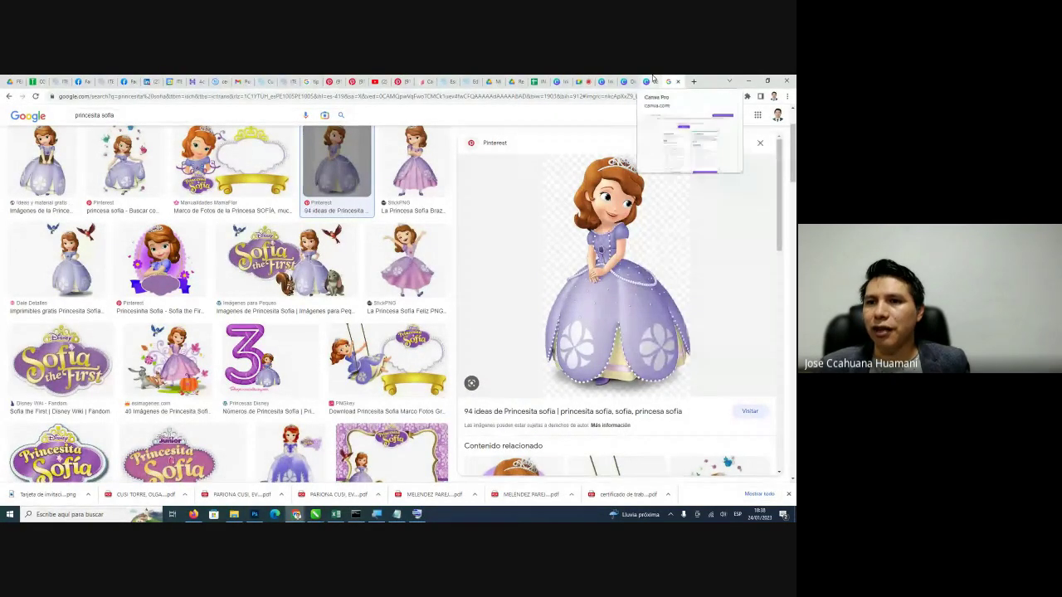
click(625, 81)
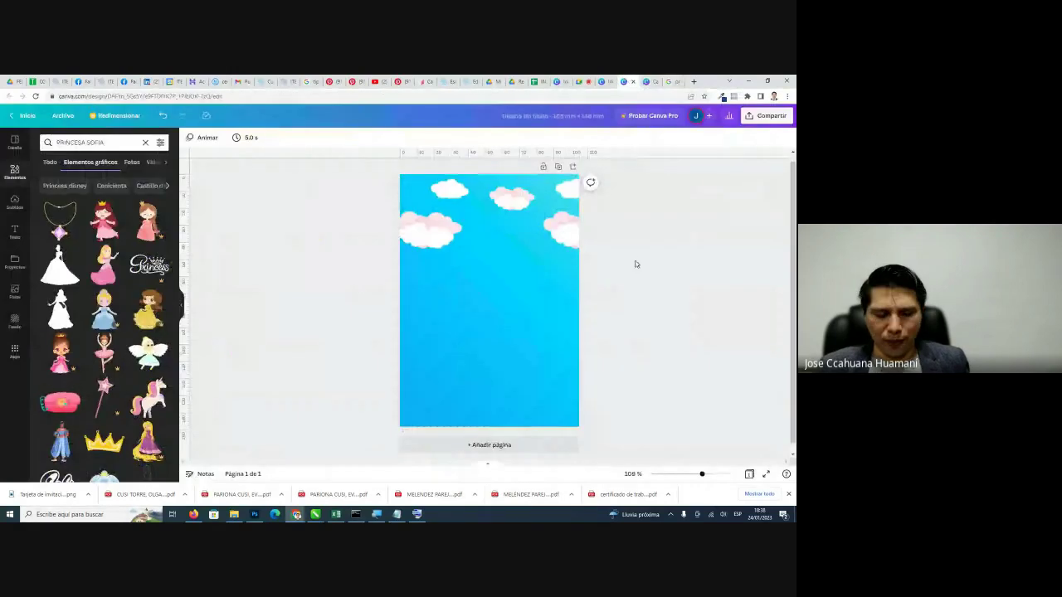
key(ctrl+v)
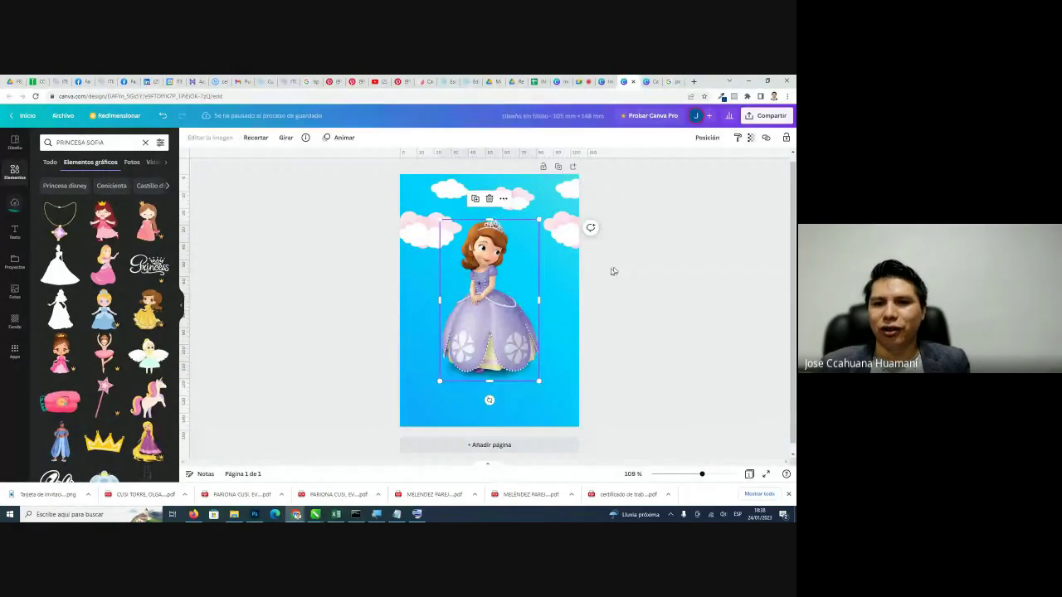
Shrink the Sofia image to about half its size, place it just below the large left cloud, and deselect it.
drag(539, 221, 496, 303)
drag(456, 332, 448, 305)
click(659, 280)
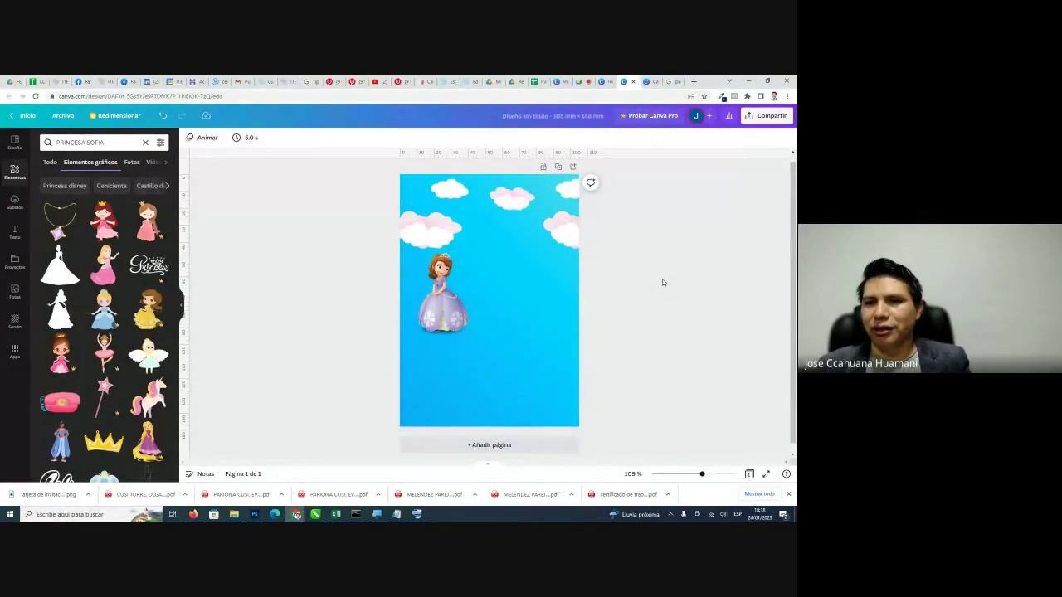
Return to the Google image results and reset the colour filter to Cualquier color.
click(666, 80)
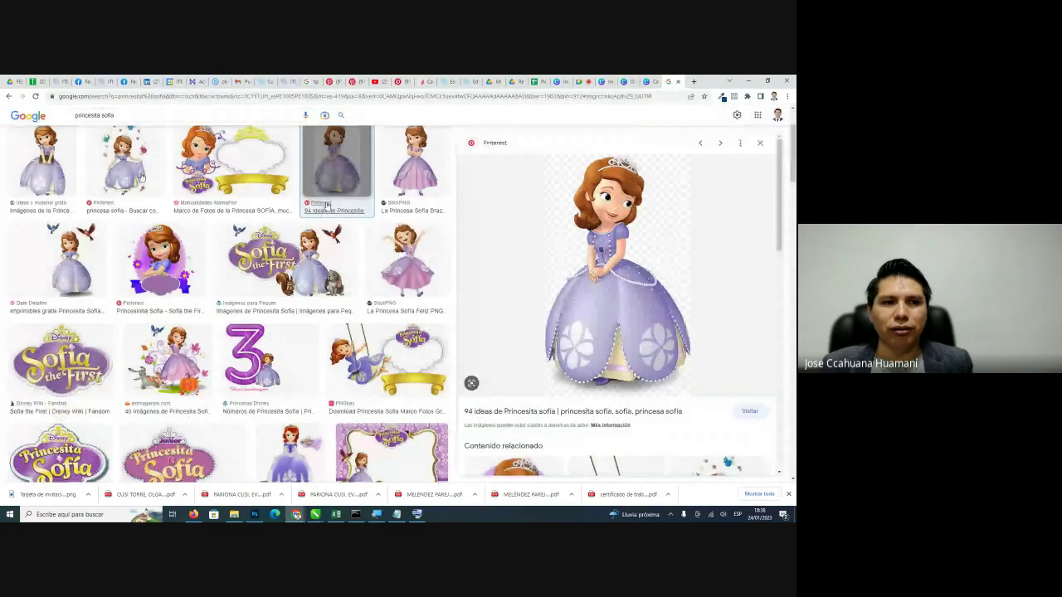
scroll(326, 206, up, 3)
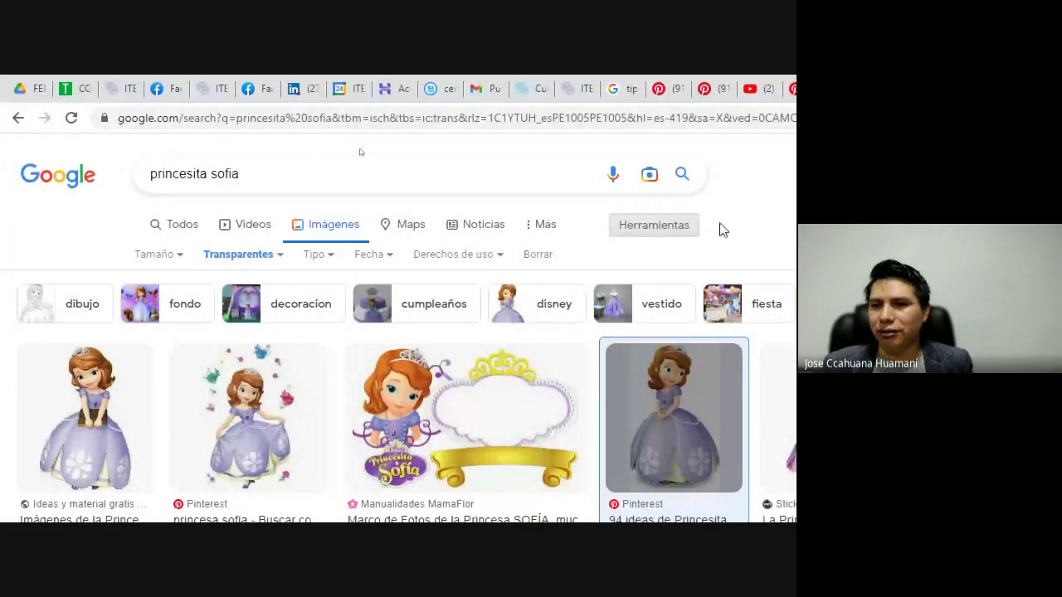
click(682, 227)
click(658, 228)
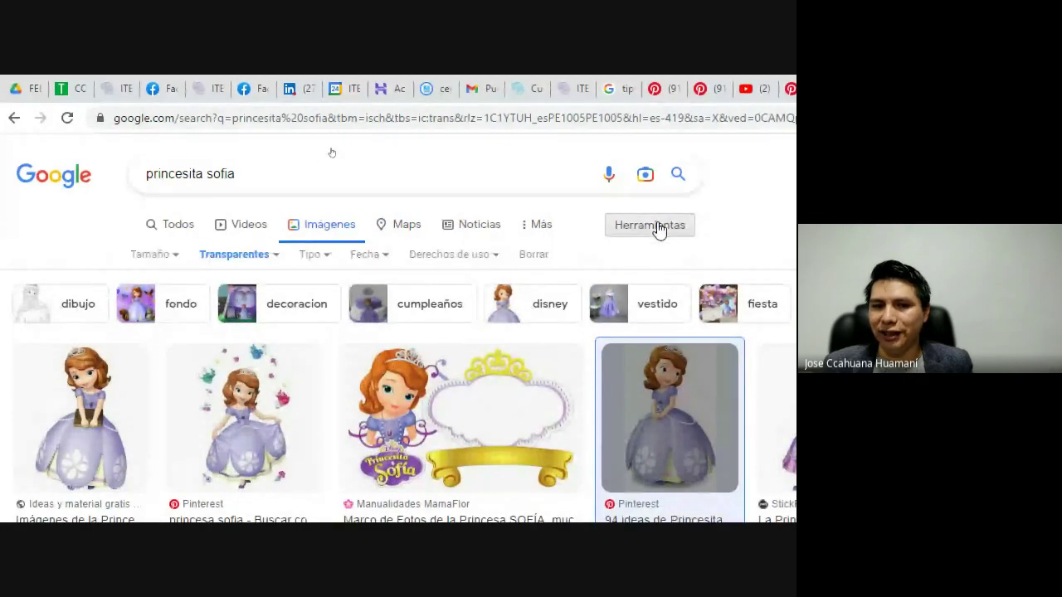
click(249, 256)
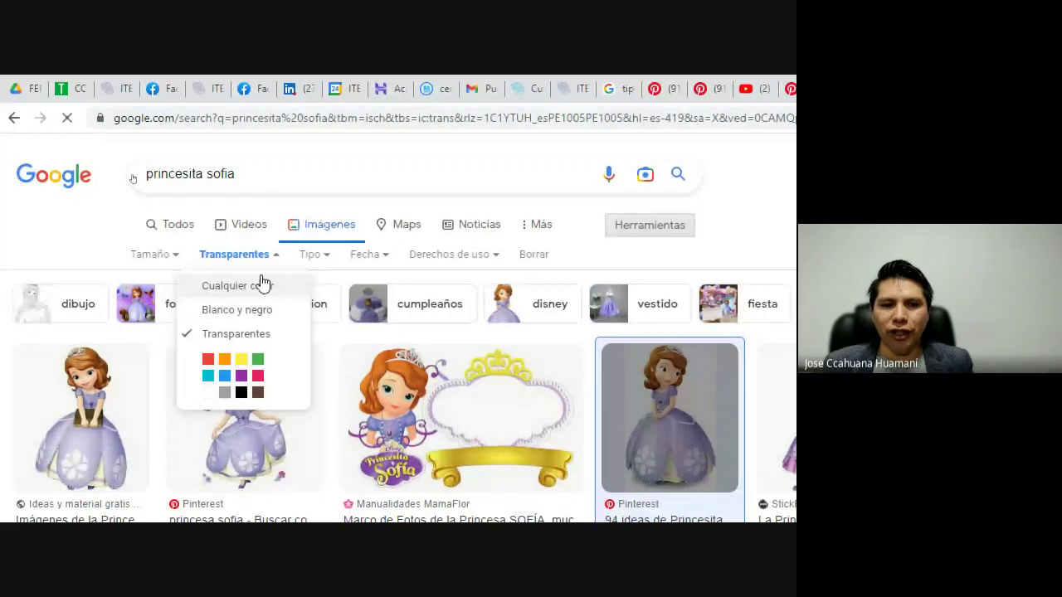
click(262, 284)
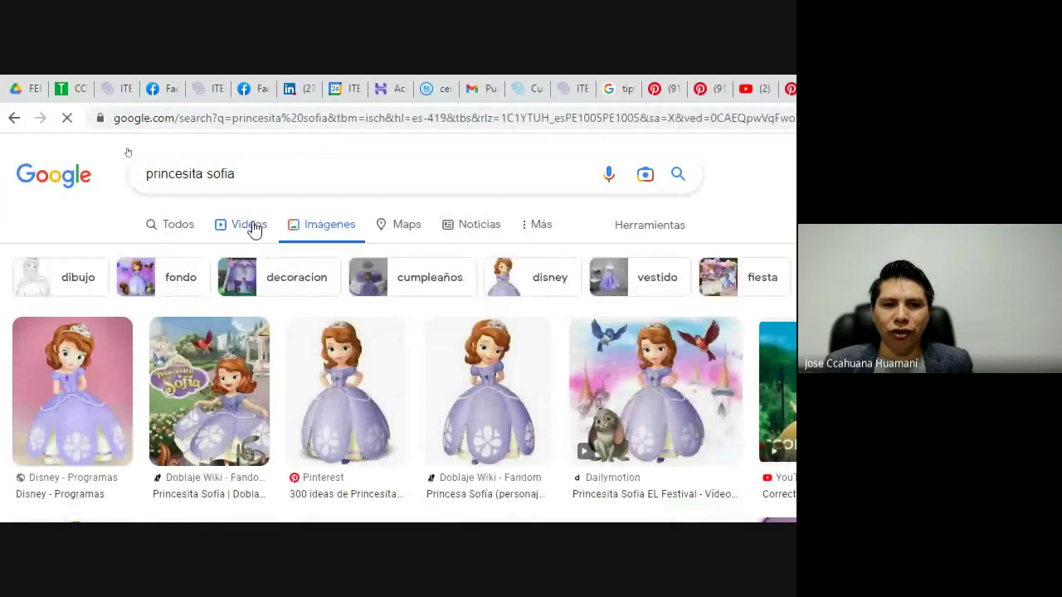
Reapply the Transparentes colour filter to the "princesita sofia" image results.
click(654, 236)
click(235, 263)
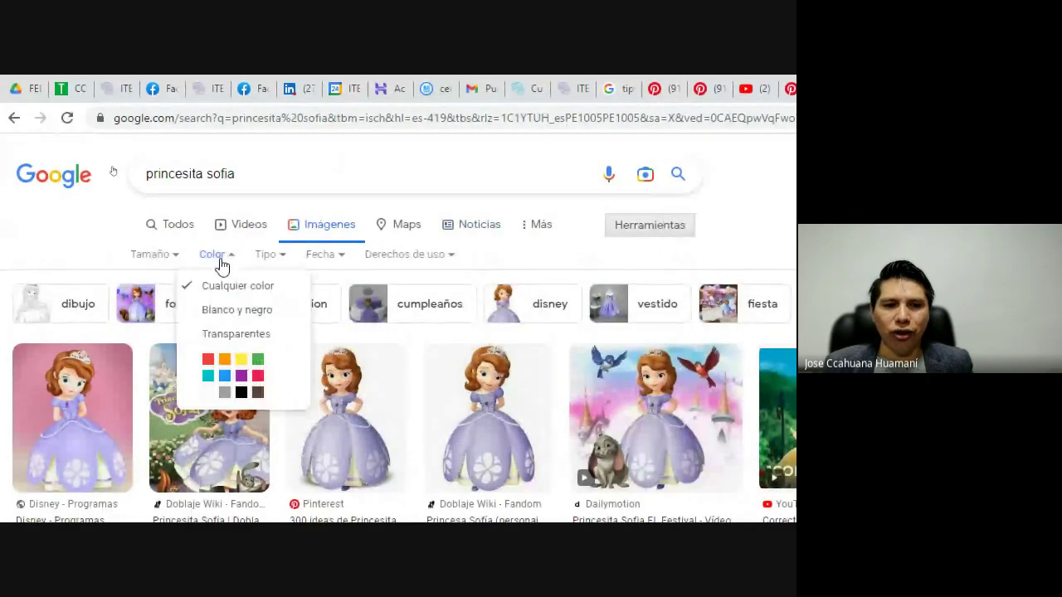
click(255, 340)
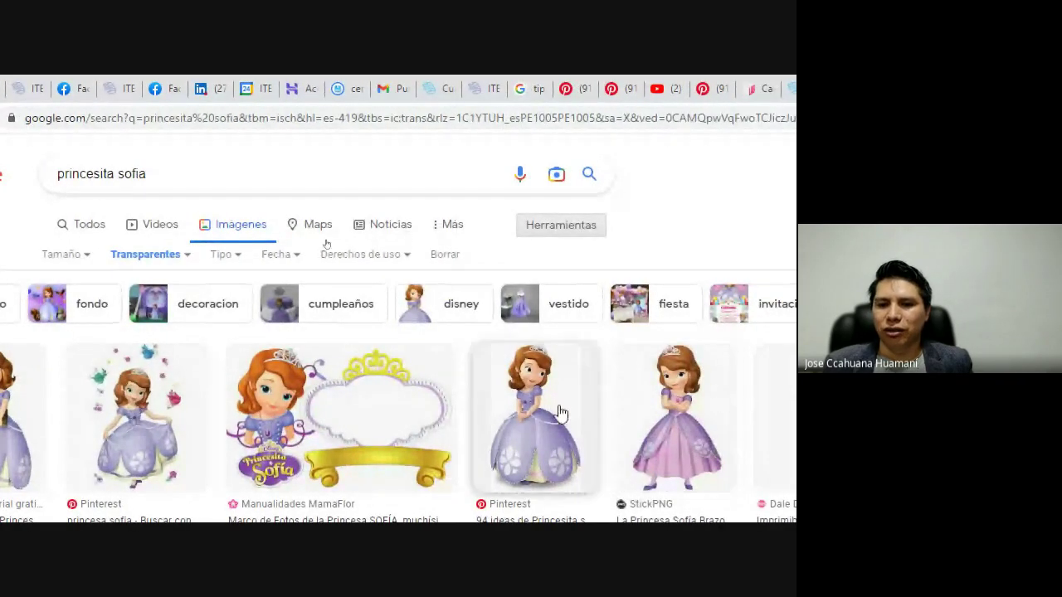
Open the Pinterest image of Sofia with clasped hands again, copy it, and switch back to the Canva design.
scroll(673, 375, down, 3)
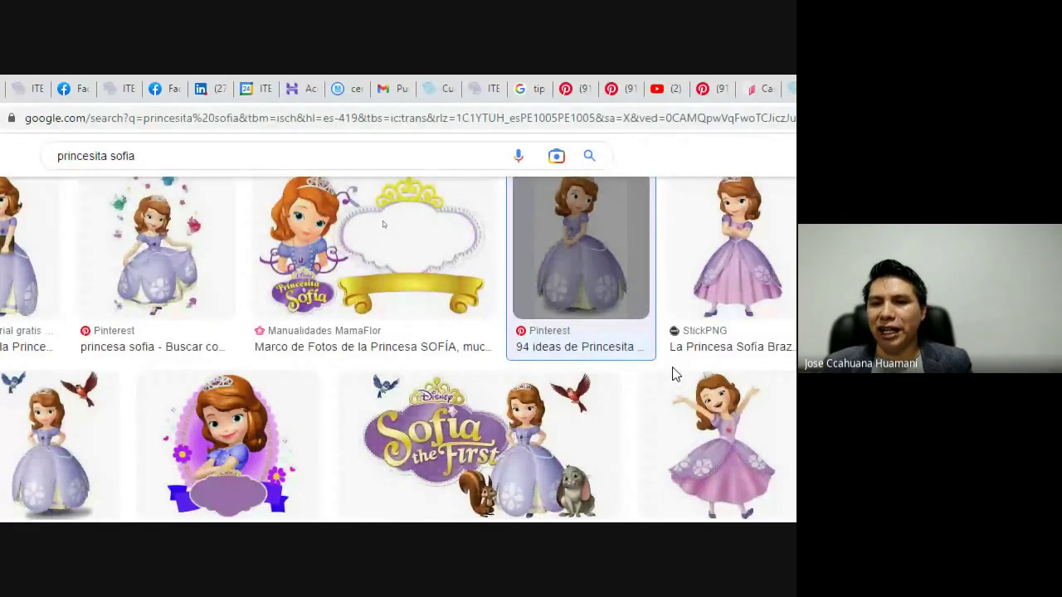
click(607, 264)
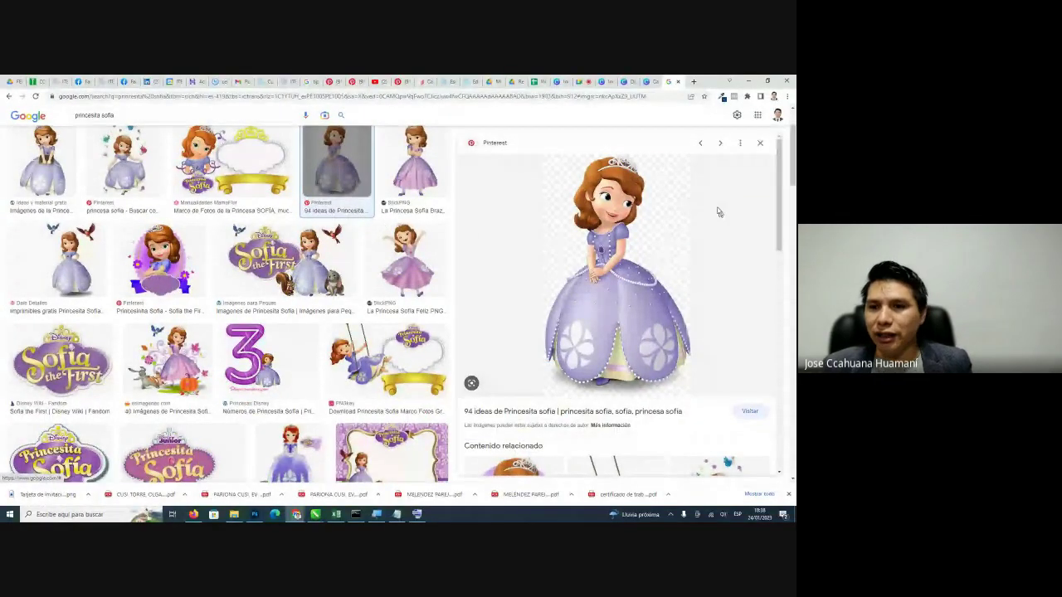
right_click(637, 235)
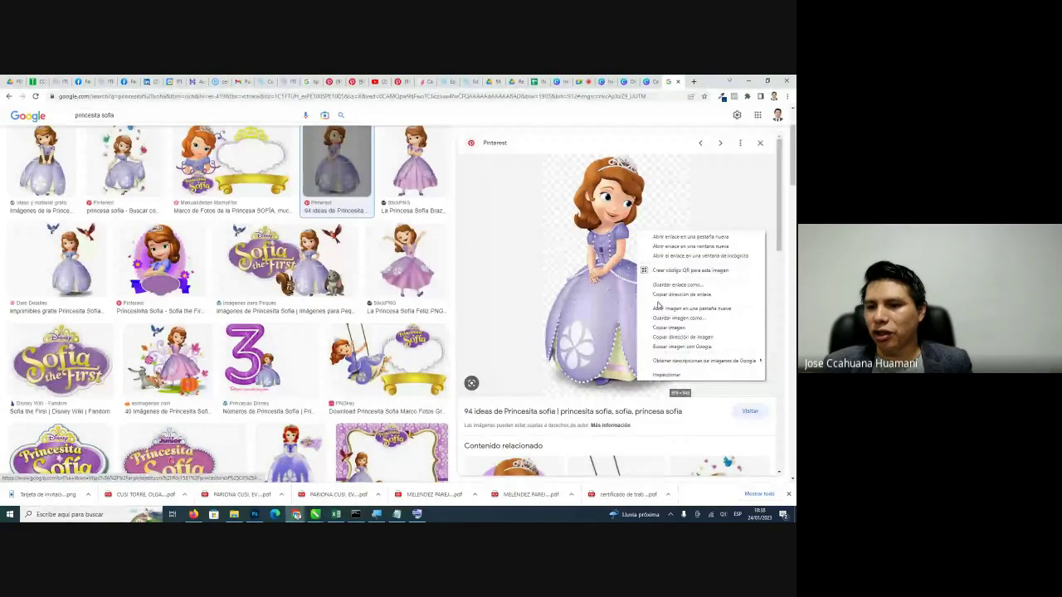
click(661, 327)
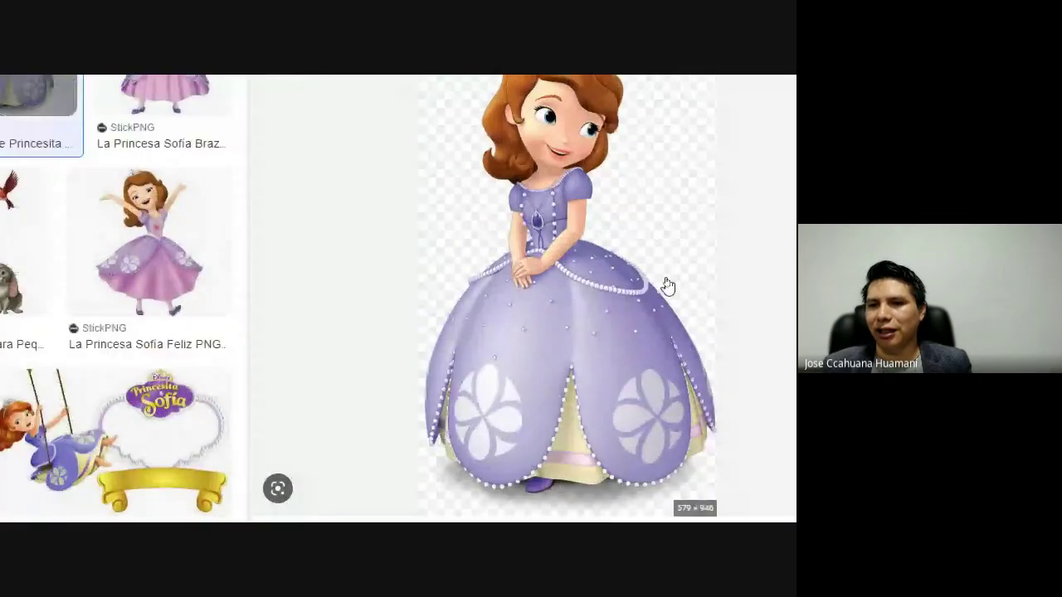
right_click(508, 171)
click(580, 364)
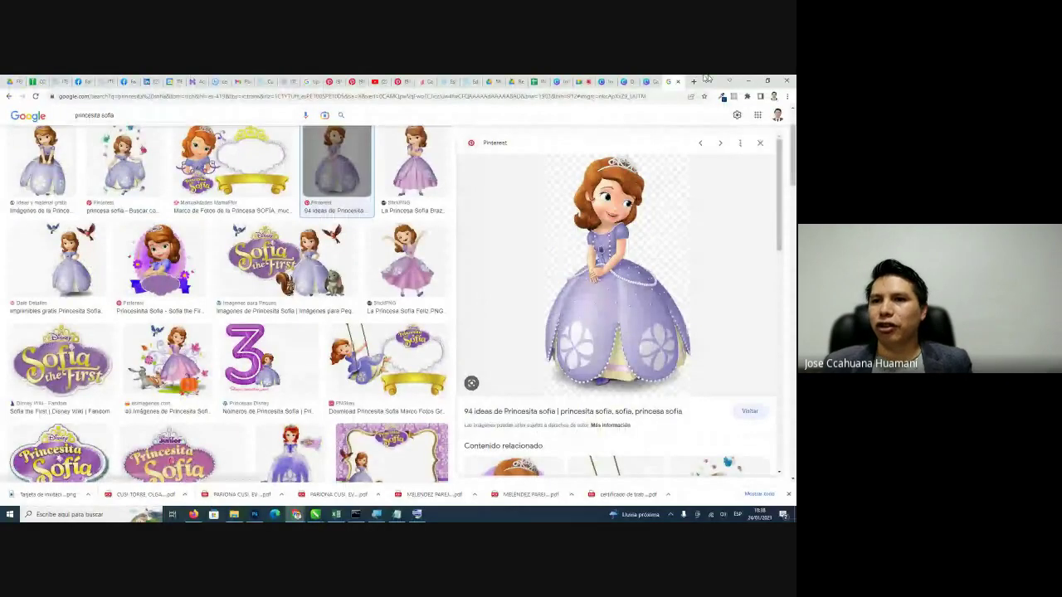
click(628, 81)
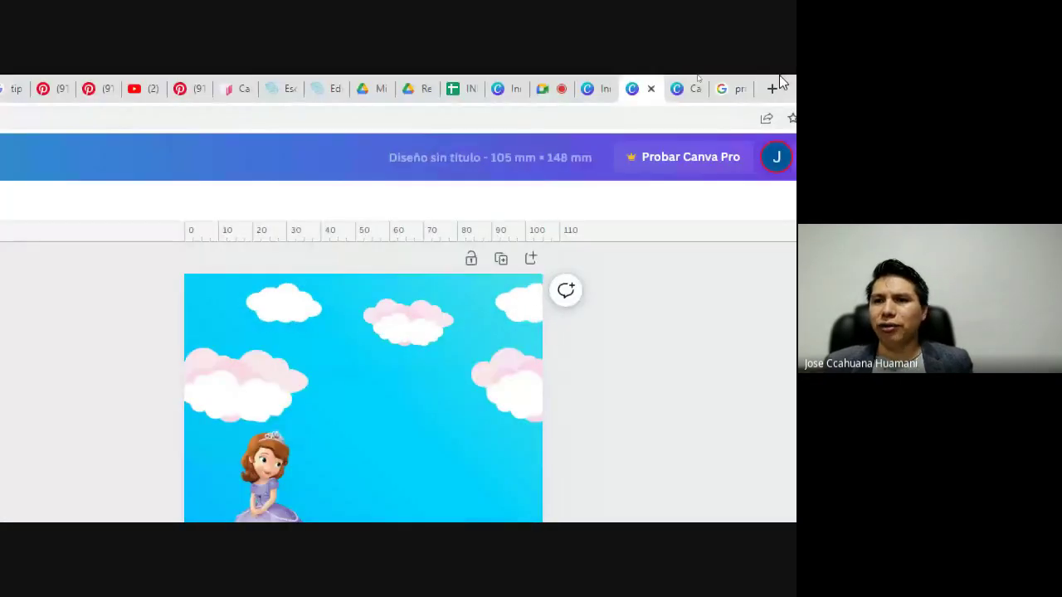
Switch to the Google image results and search for "CASTILLO princesita sofia".
click(701, 88)
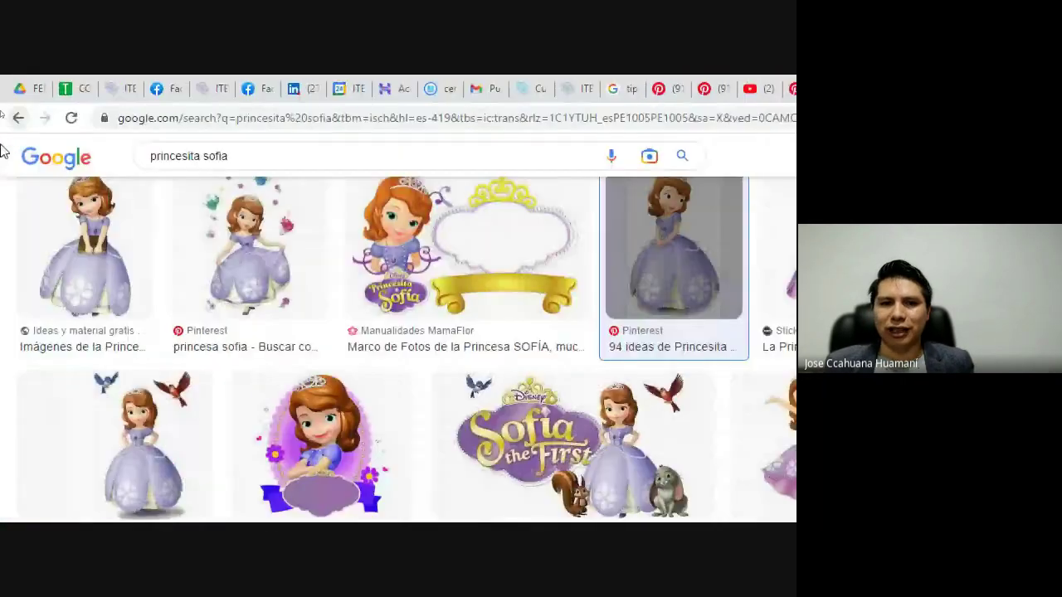
click(151, 155)
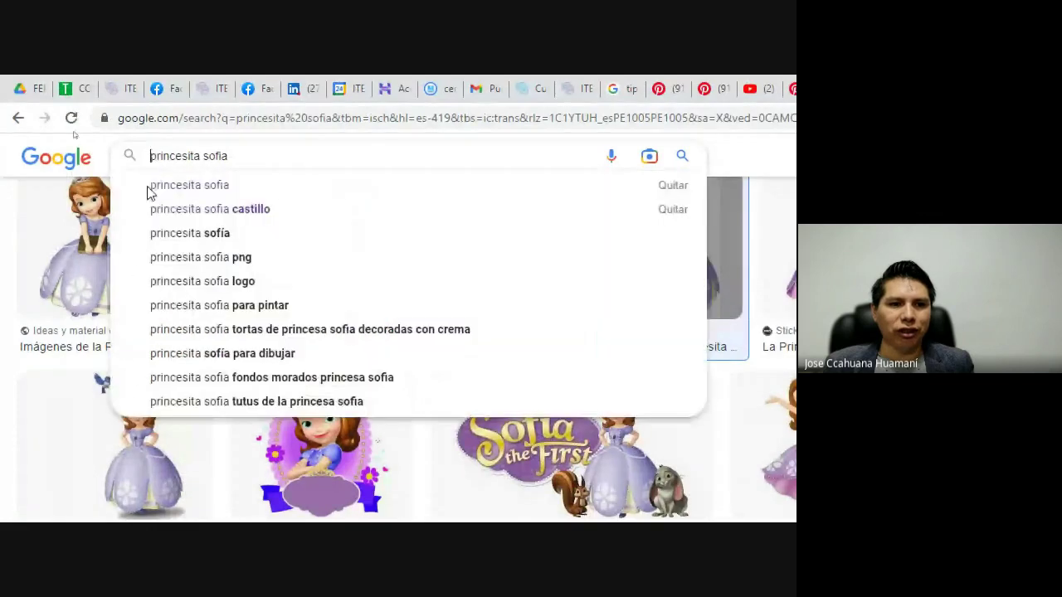
text(CASTILLO)
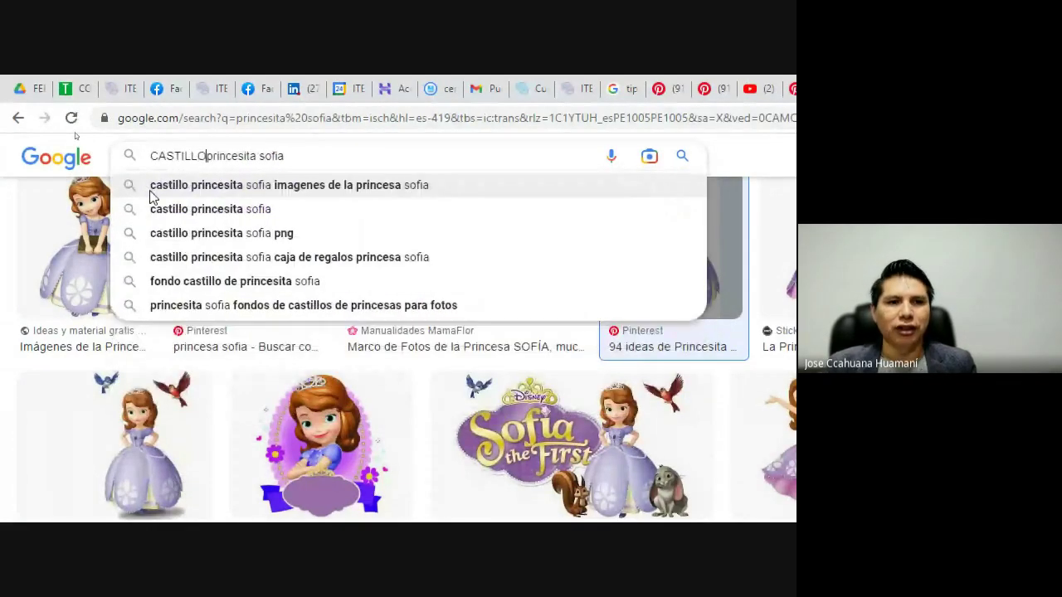
key(Return)
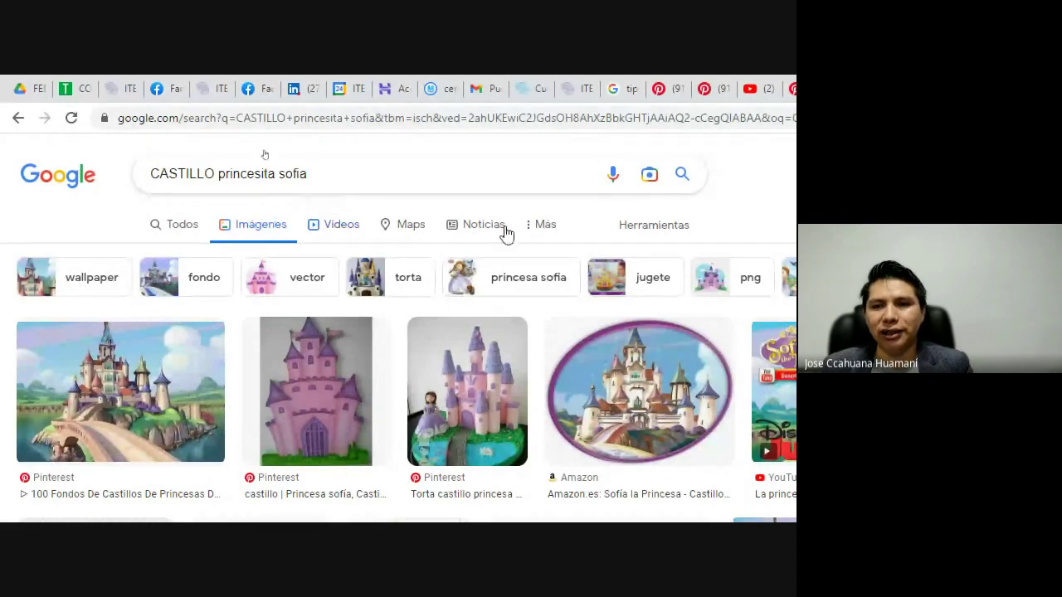
Filter the castle image results by colour to show only transparent images.
click(670, 235)
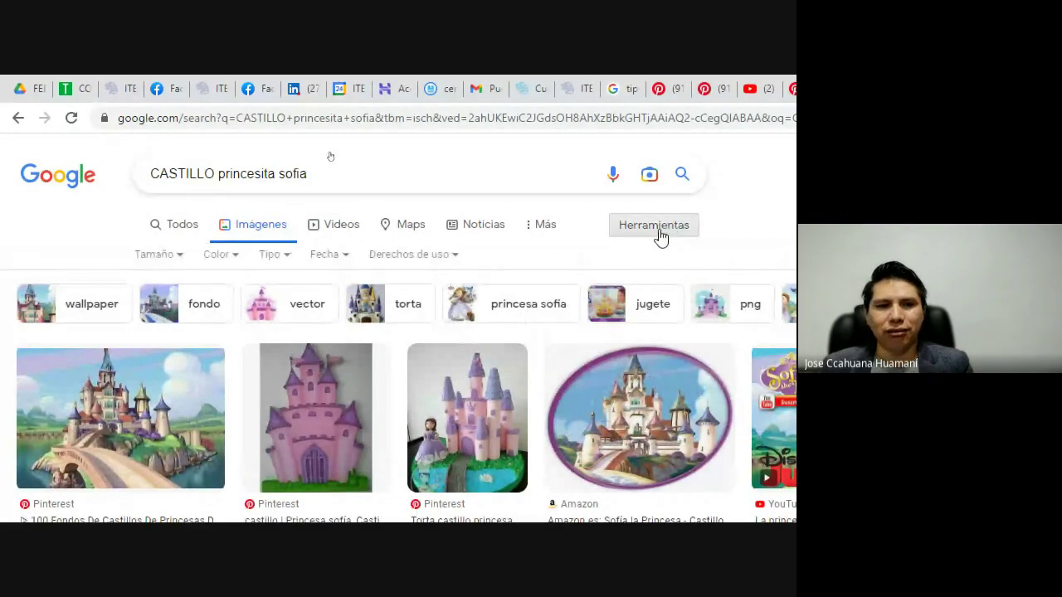
click(239, 259)
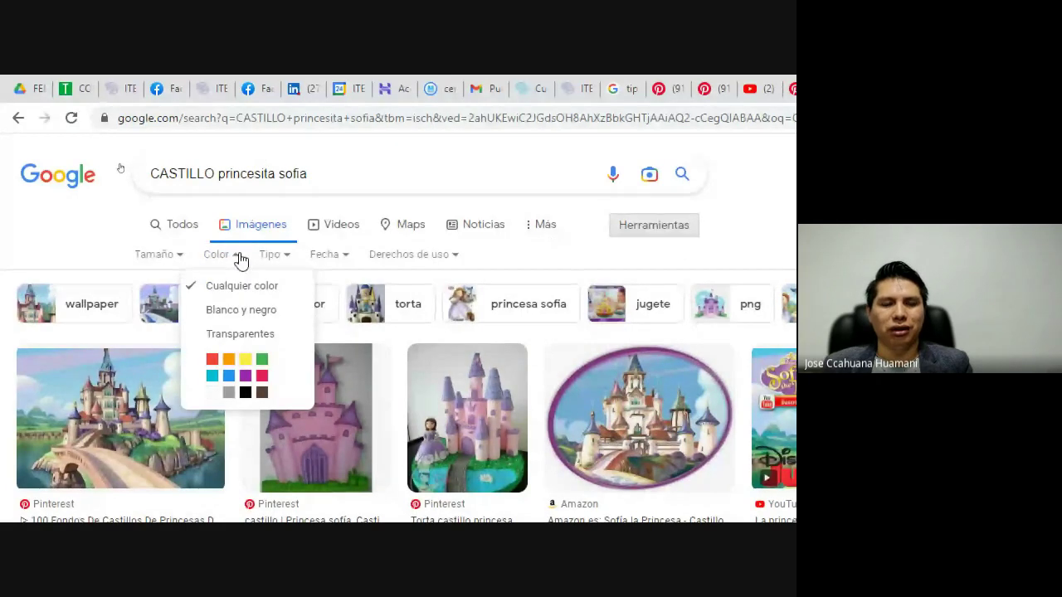
click(246, 334)
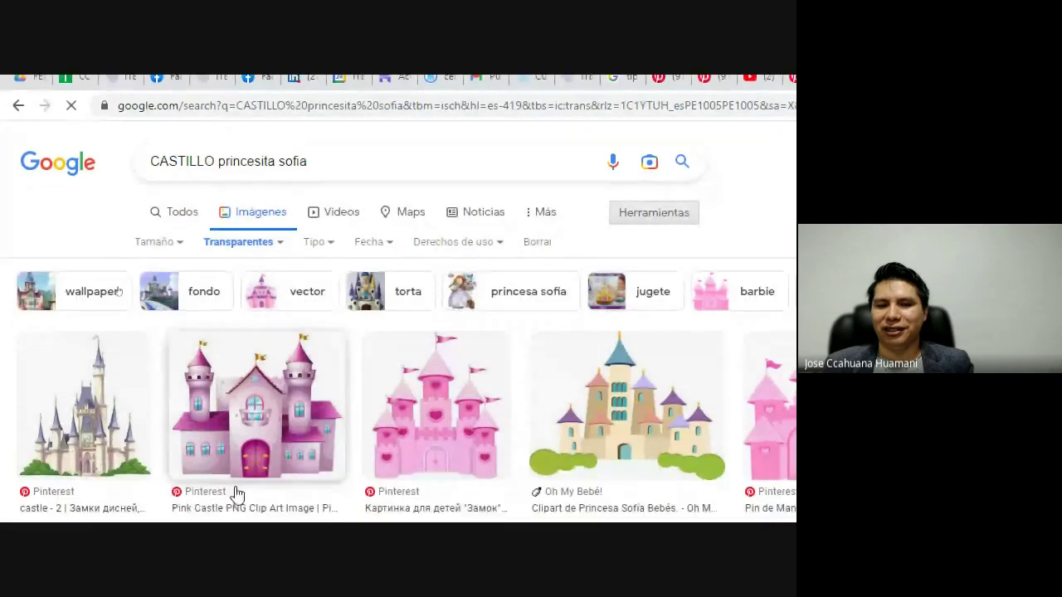
Browse the transparent results and copy the enlarged image of the castle with purple towers and green bushes.
scroll(235, 490, down, 2)
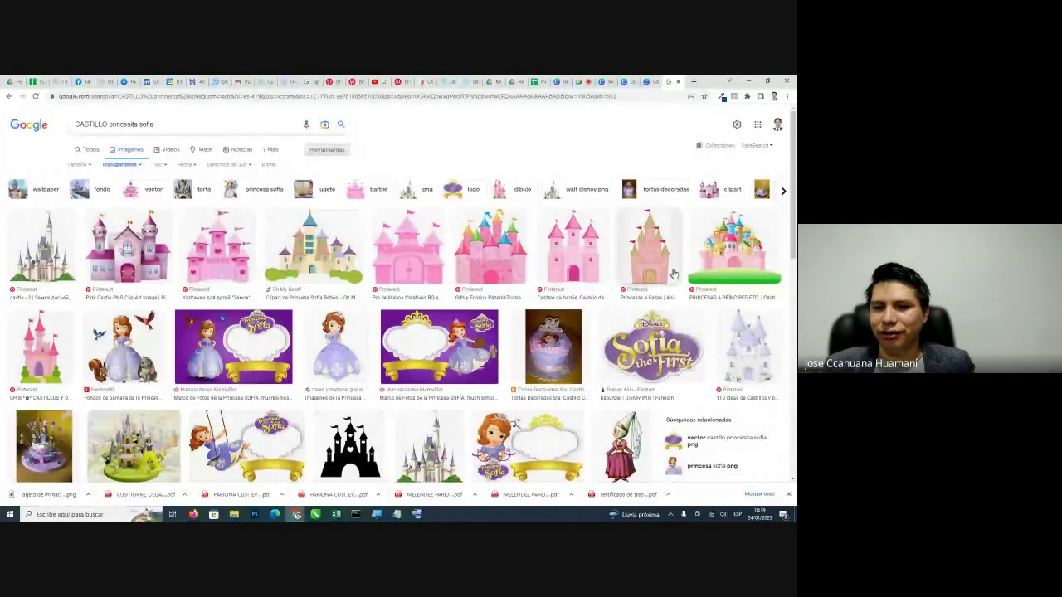
scroll(673, 278, down, 2)
scroll(678, 306, down, 4)
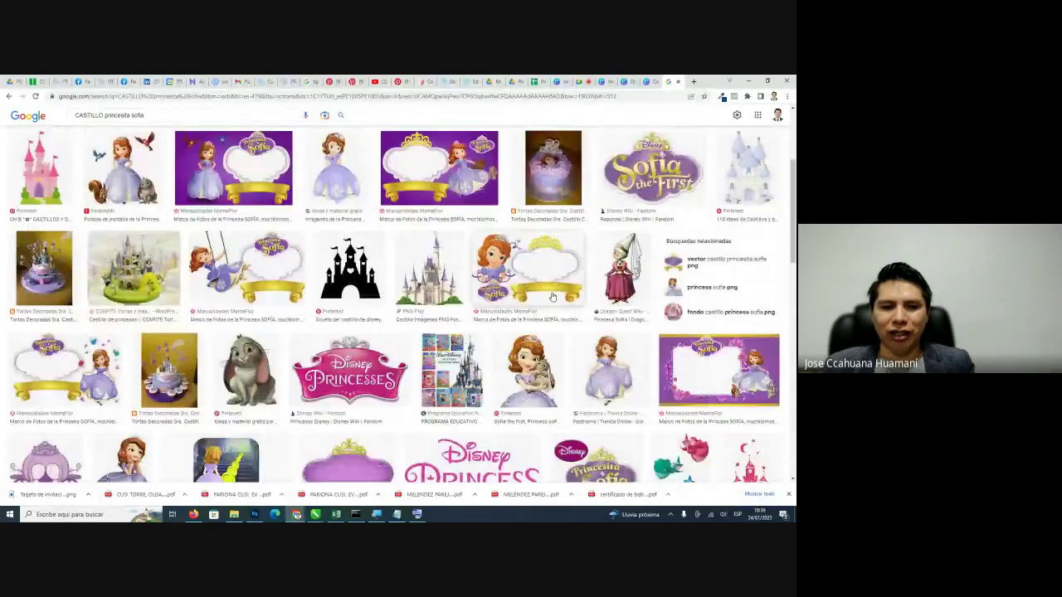
scroll(557, 289, up, 6)
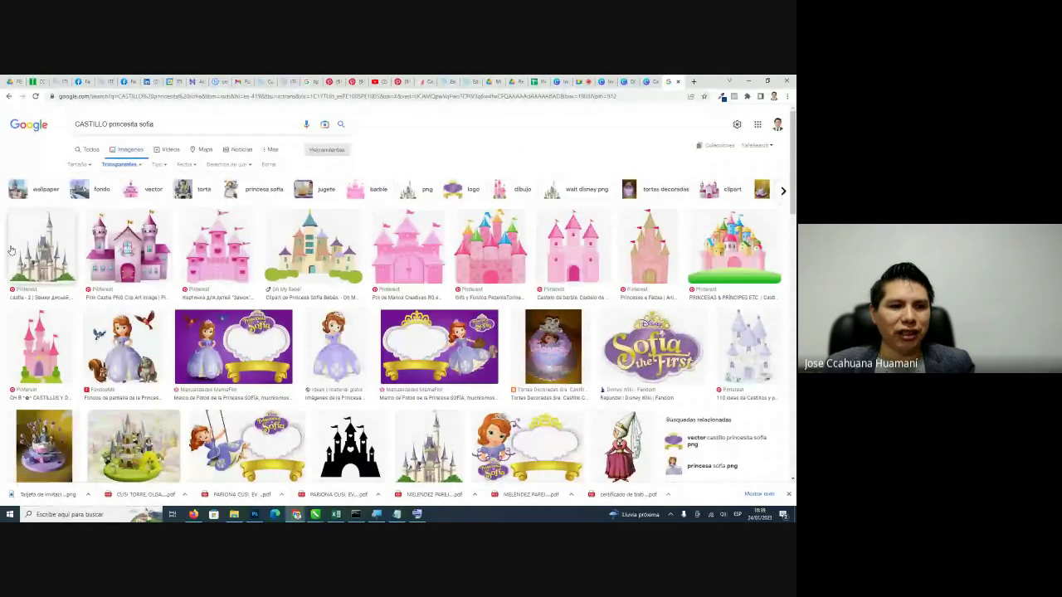
scroll(719, 307, down, 3)
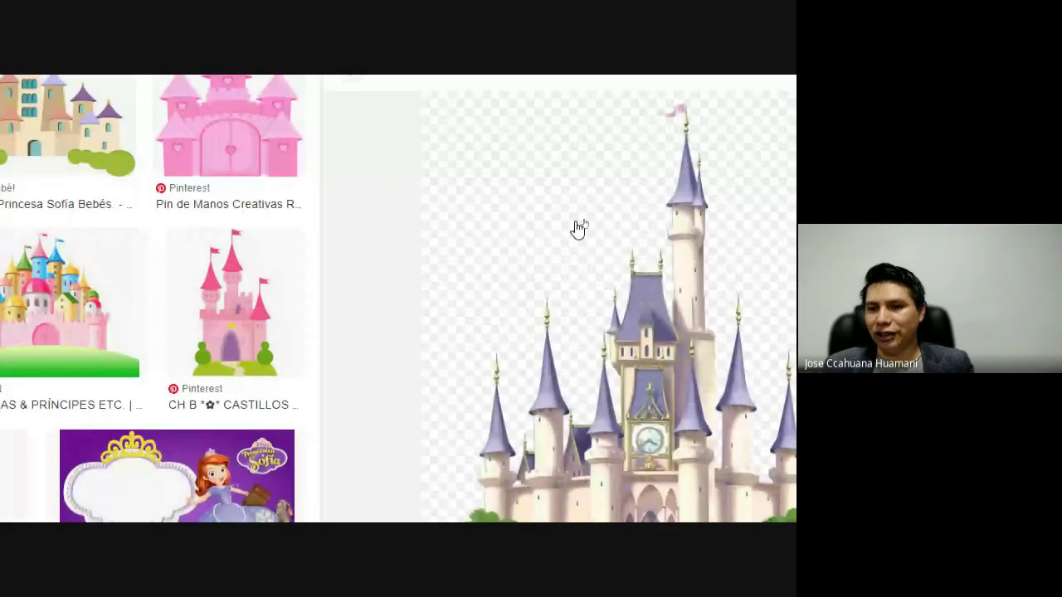
right_click(578, 227)
click(622, 415)
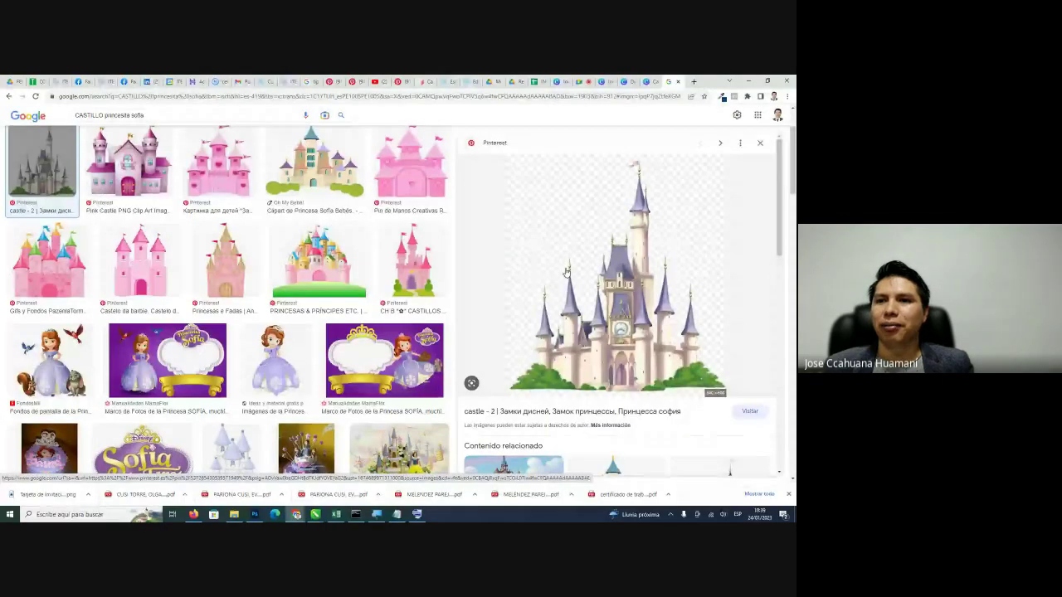
Paste the copied castle into the Canva invitation design and enlarge it to roughly the full page width.
click(624, 81)
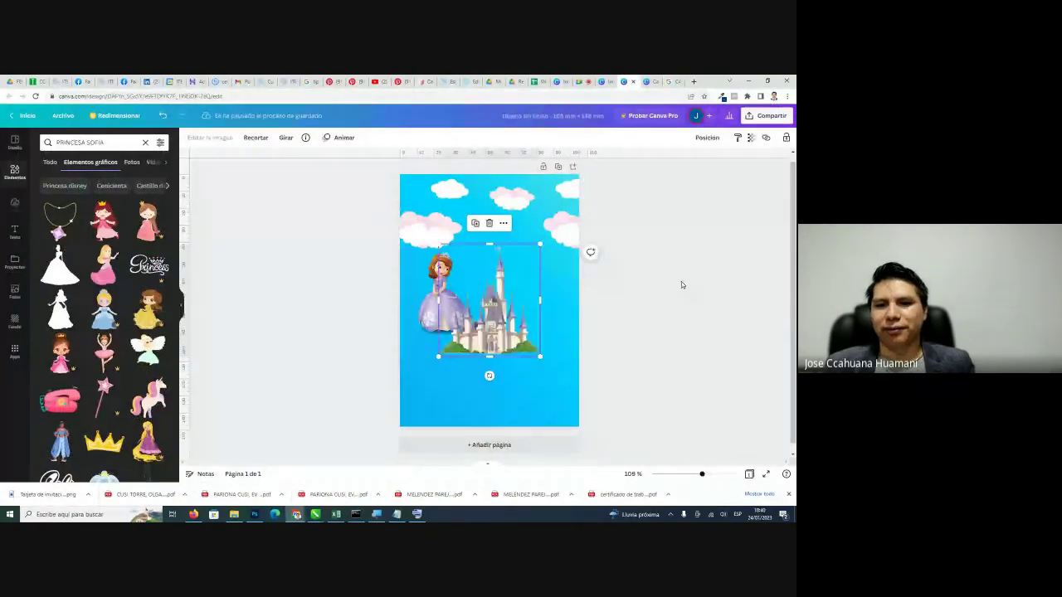
key(ctrl+v)
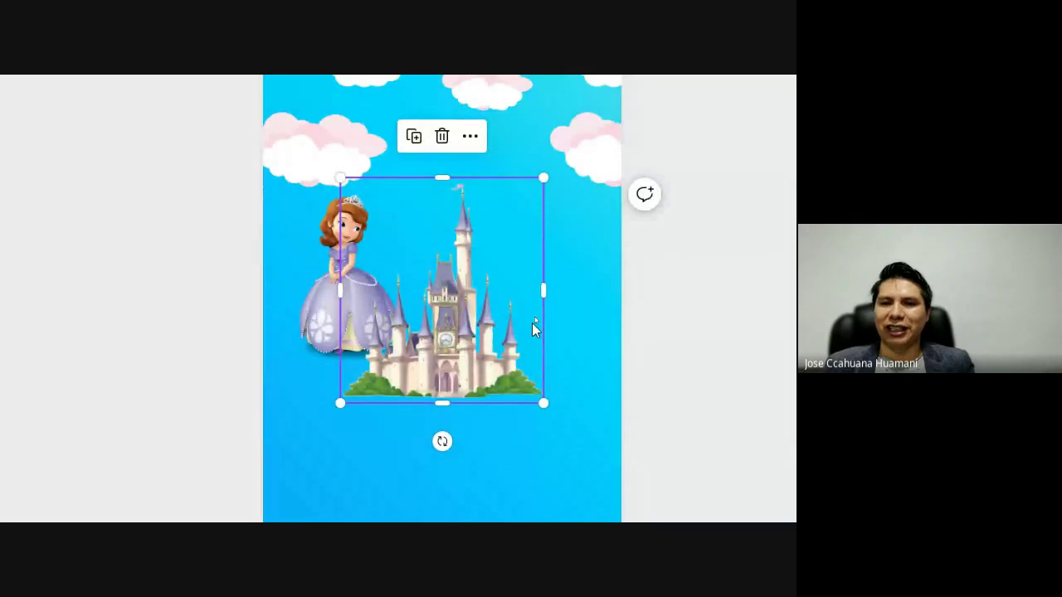
drag(546, 176, 639, 114)
drag(340, 403, 253, 494)
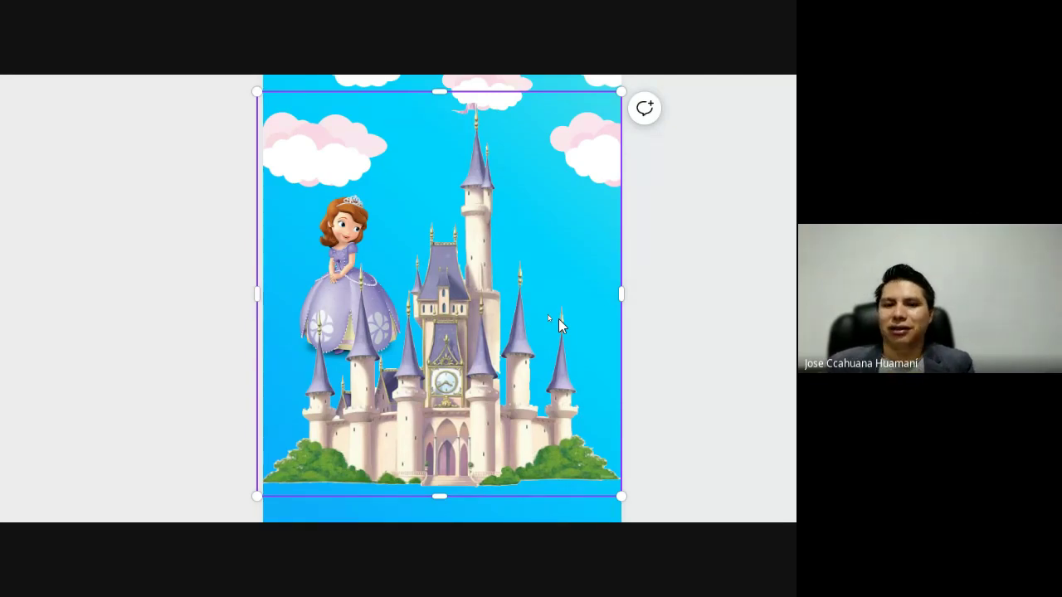
Send the castle backward two levels so that it sits behind the princess.
scroll(449, 357, down, 1)
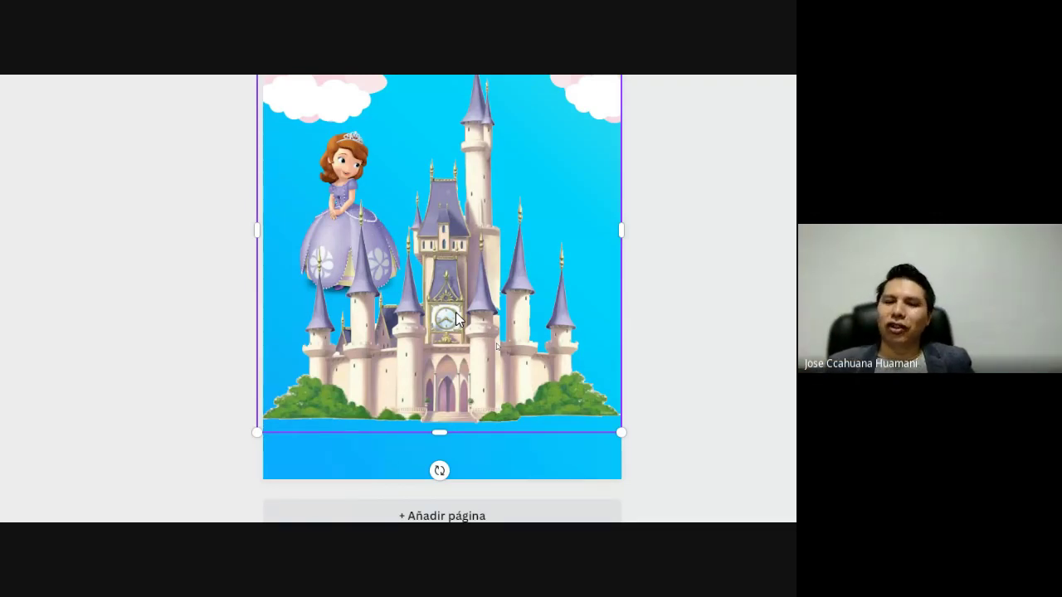
right_click(450, 211)
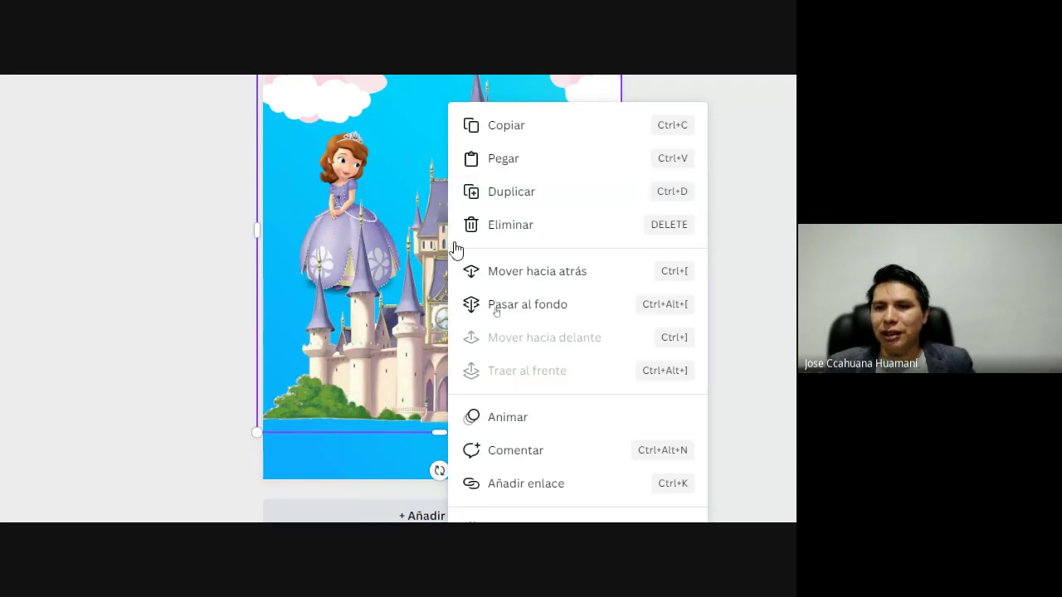
click(571, 275)
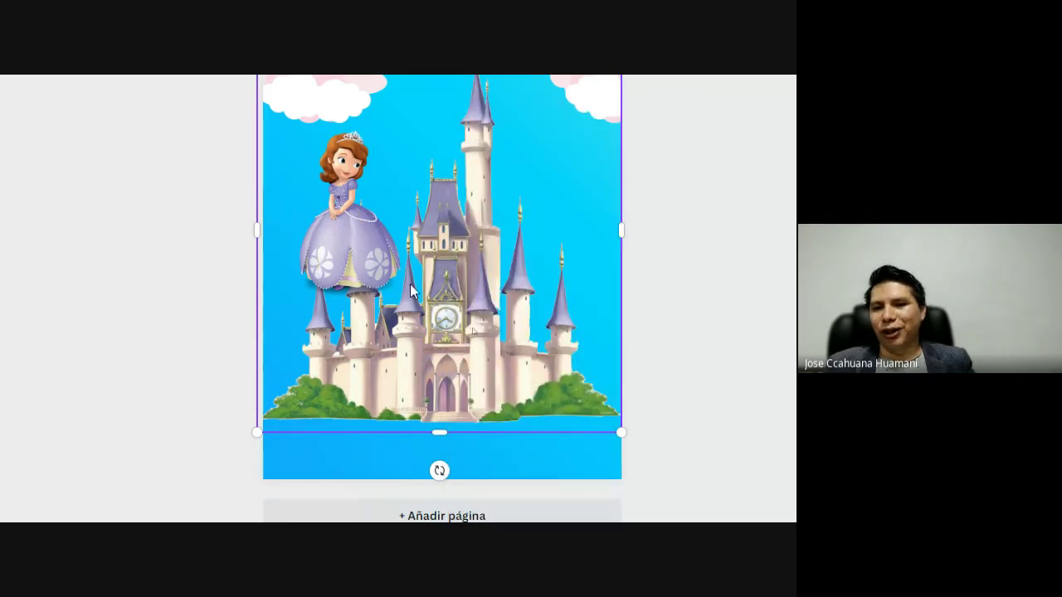
right_click(449, 251)
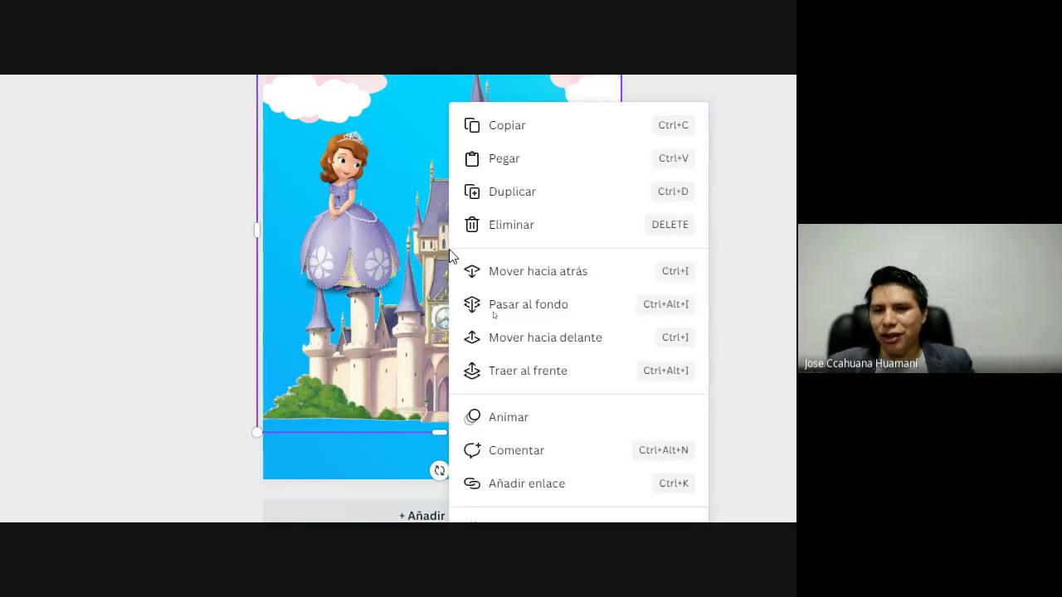
click(531, 278)
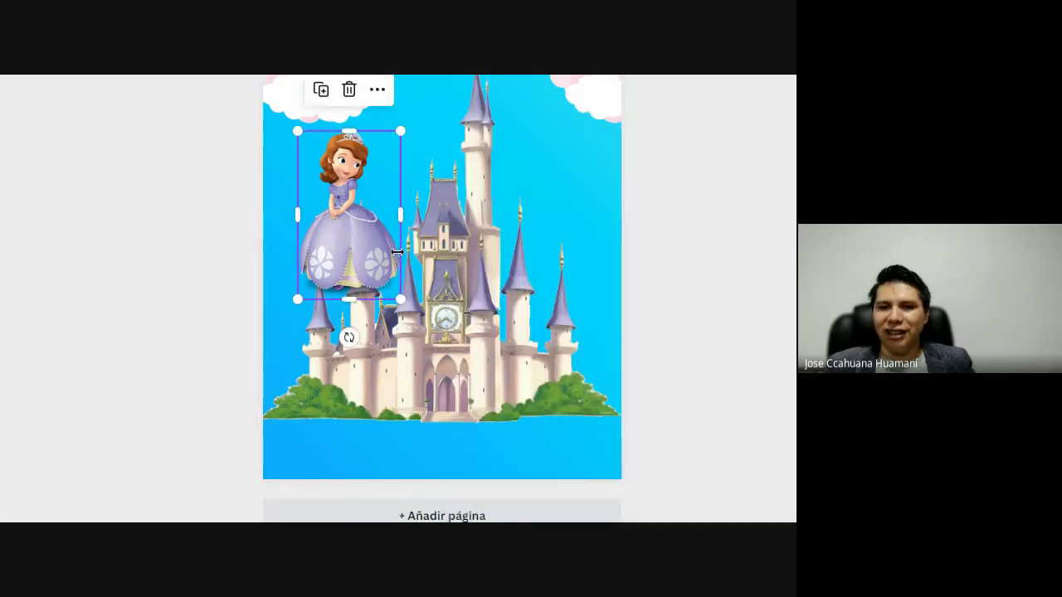
Move the princess down and slightly left, and raise the castle so she stands at its left base.
mouse_move(353, 228)
mouse_down()
mouse_move(337, 263)
mouse_move(336, 226)
mouse_up()
click(511, 257)
drag(511, 257, 513, 158)
scroll(552, 93, up, 3)
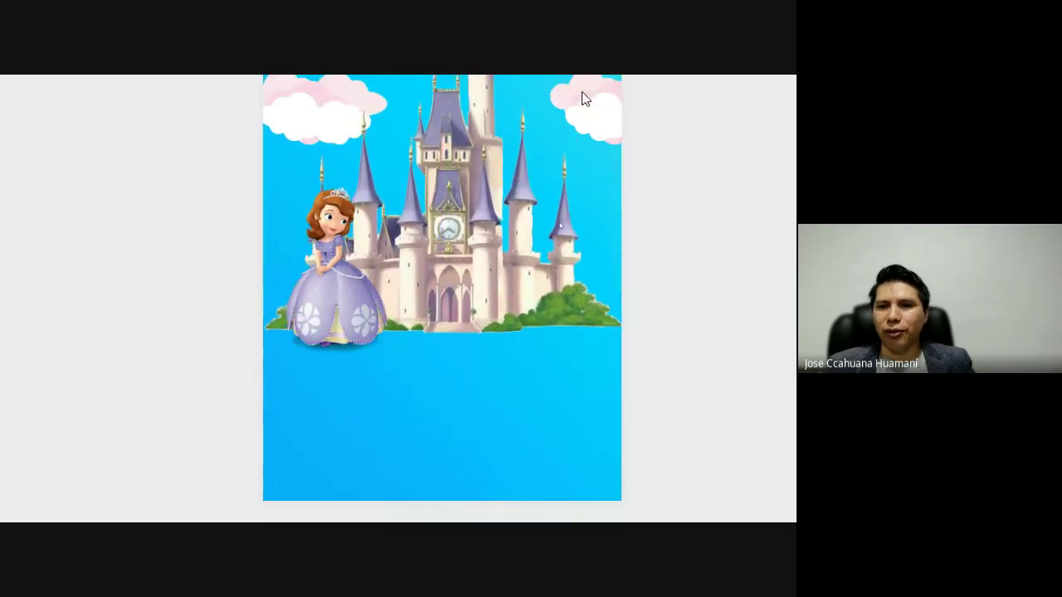
scroll(552, 93, up, 2)
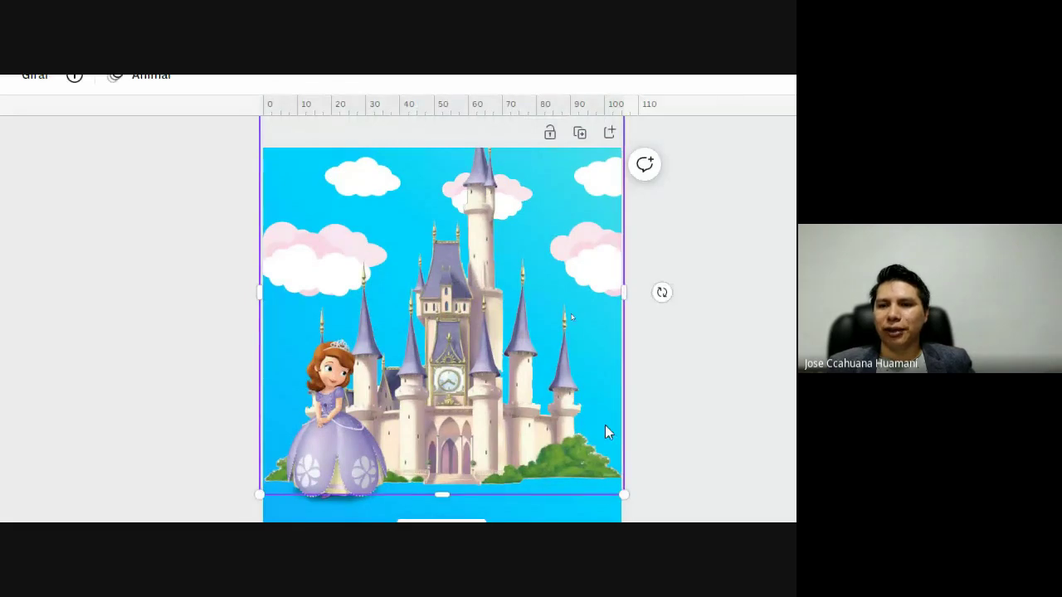
Shrink the castle to about 83.3 × 92.5 mm, lower it to the princess's feet, and enlarge it slightly from its upper corners.
drag(624, 483, 544, 392)
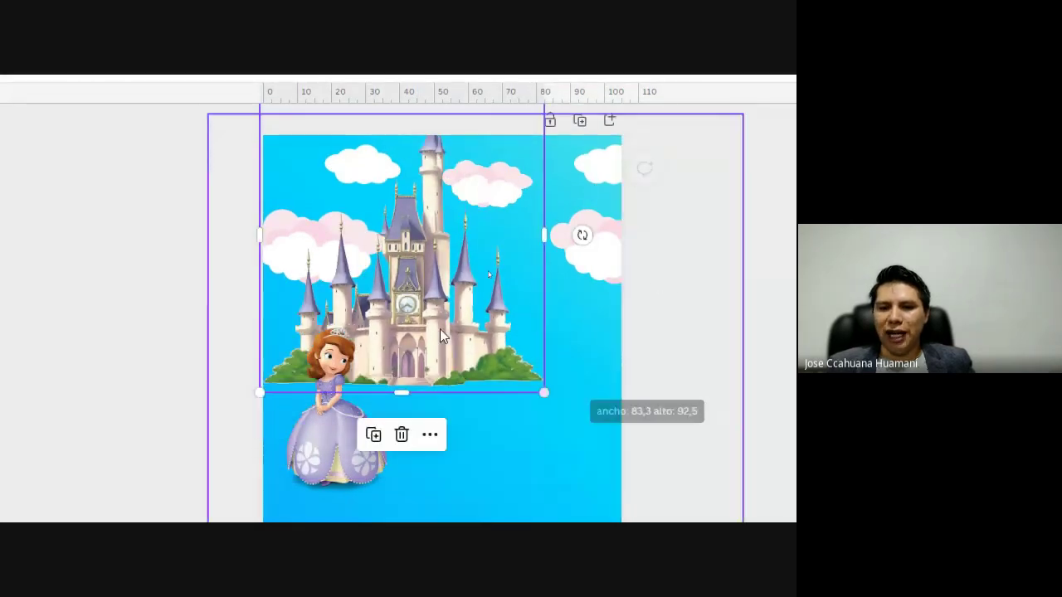
drag(440, 336, 475, 428)
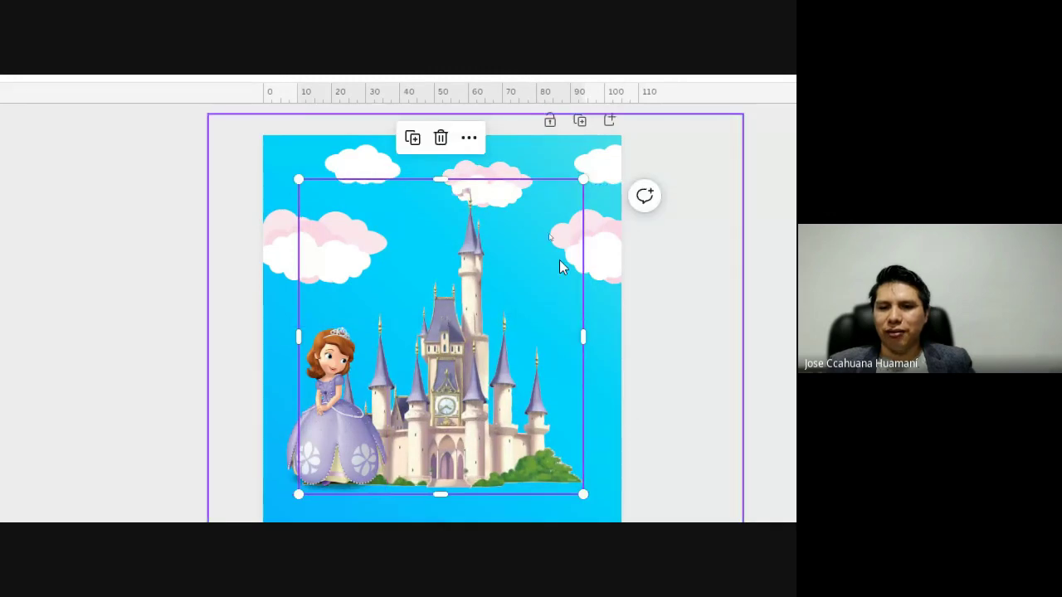
drag(582, 178, 603, 155)
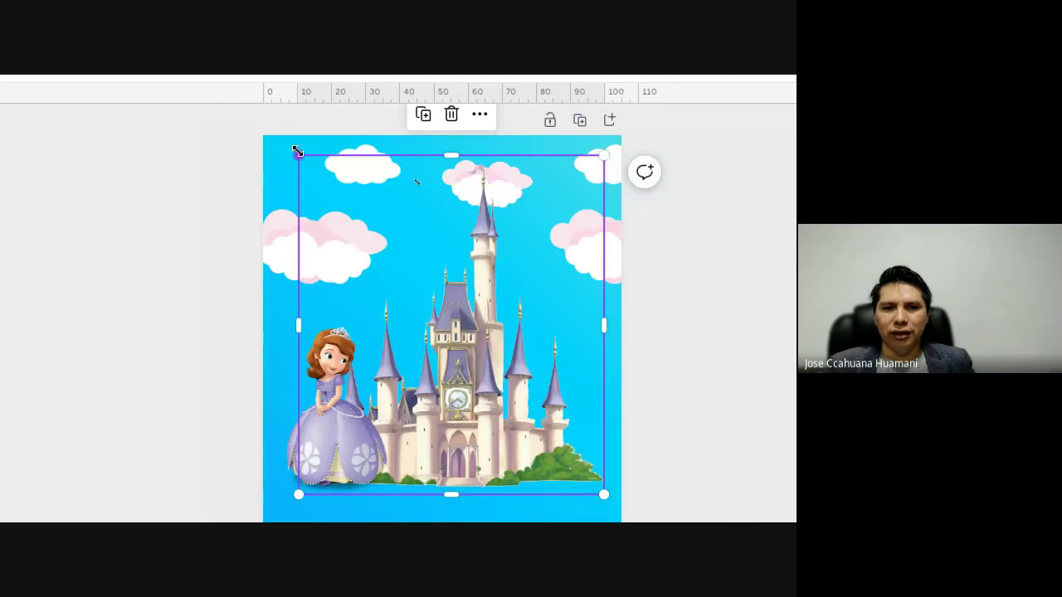
drag(299, 155, 268, 147)
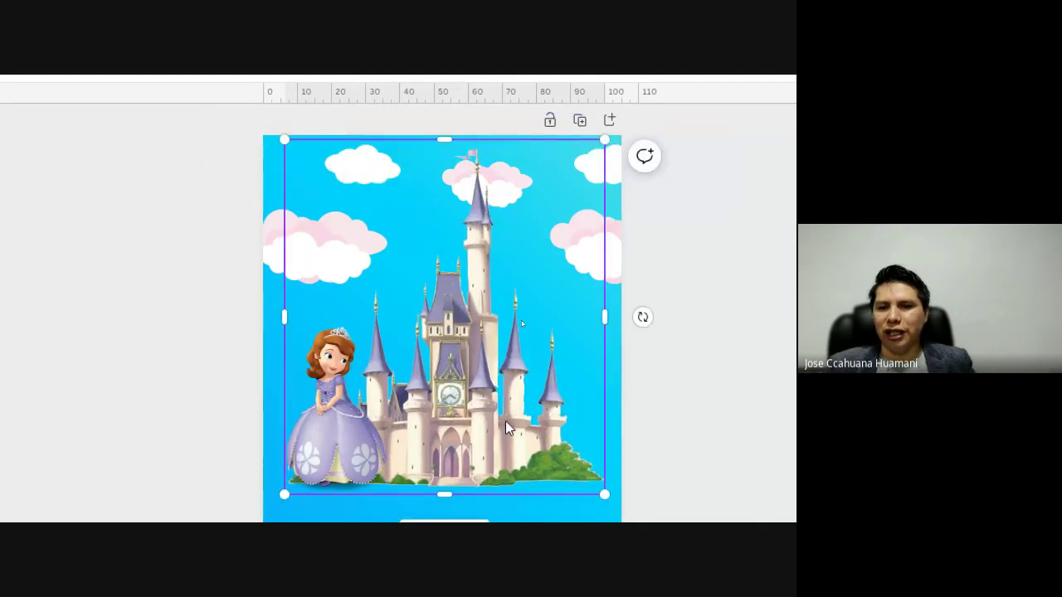
Enlarge the castle from its lower corners to the full page width and shift it slightly upward.
scroll(674, 477, down, 3)
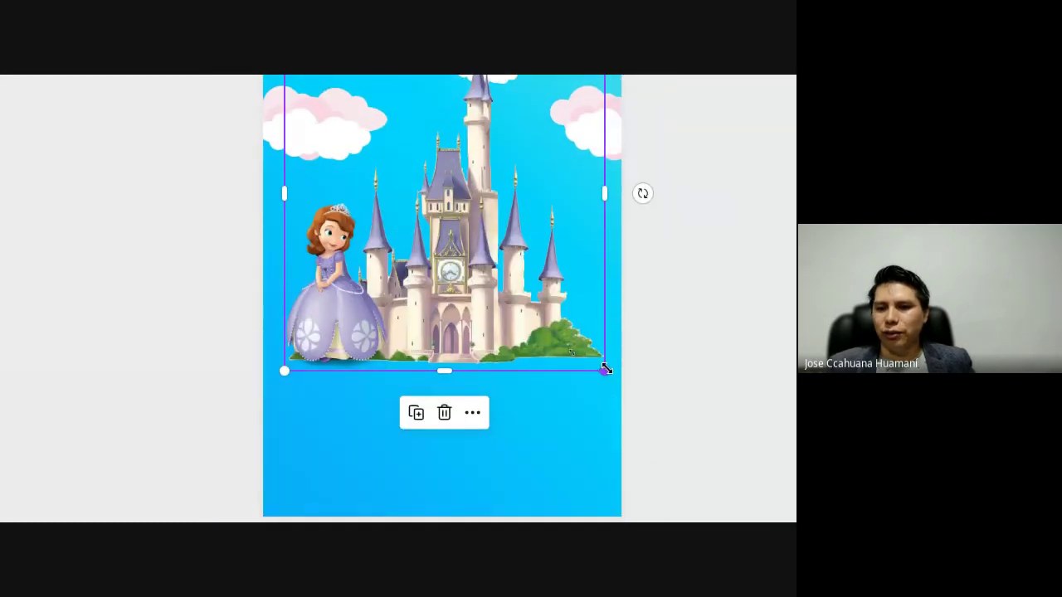
drag(606, 369, 621, 388)
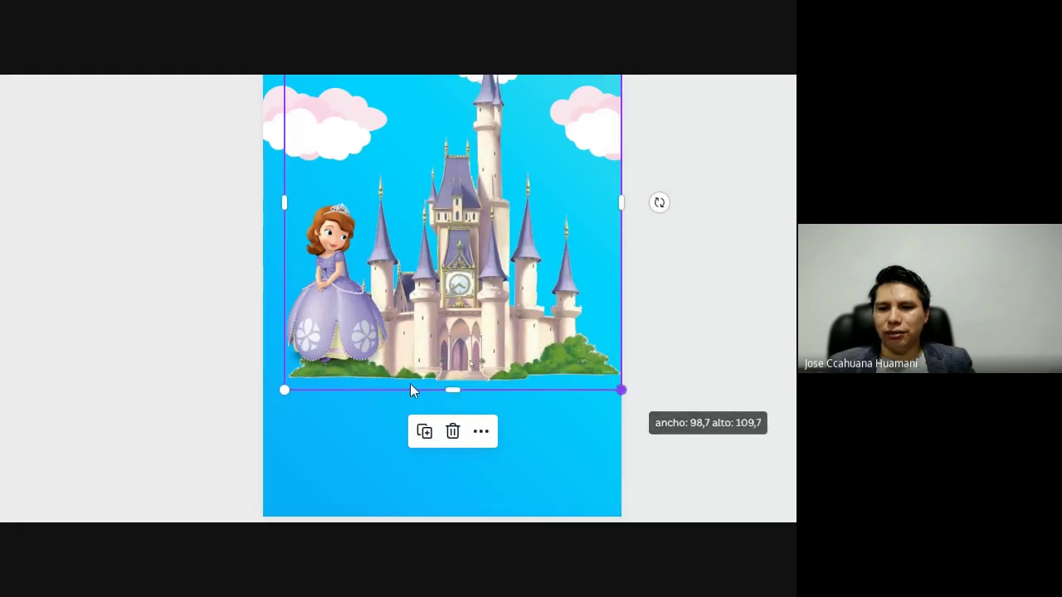
drag(284, 390, 253, 399)
drag(438, 362, 436, 339)
Move the princess to the page's left edge, standing over the bushes at the castle's base.
scroll(504, 192, up, 3)
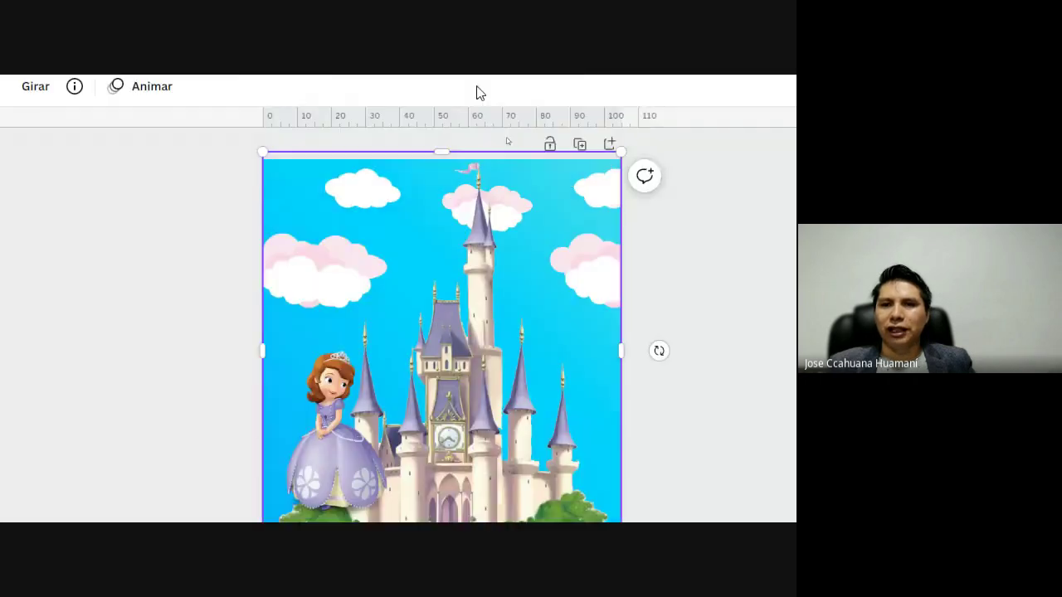
scroll(480, 499, down, 3)
mouse_move(324, 331)
mouse_down()
mouse_move(308, 353)
mouse_move(313, 336)
mouse_up()
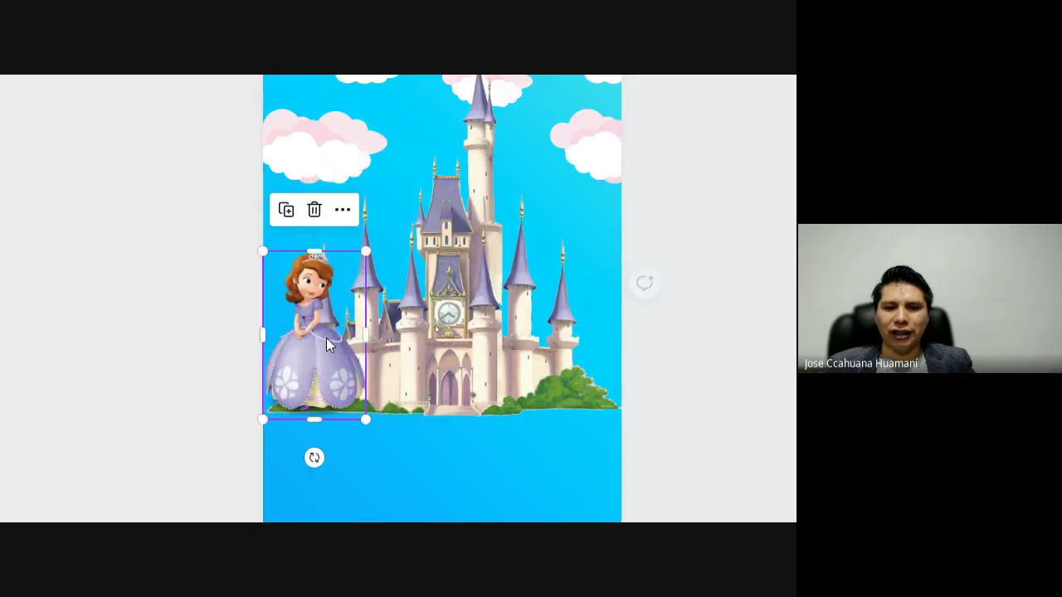
click(651, 334)
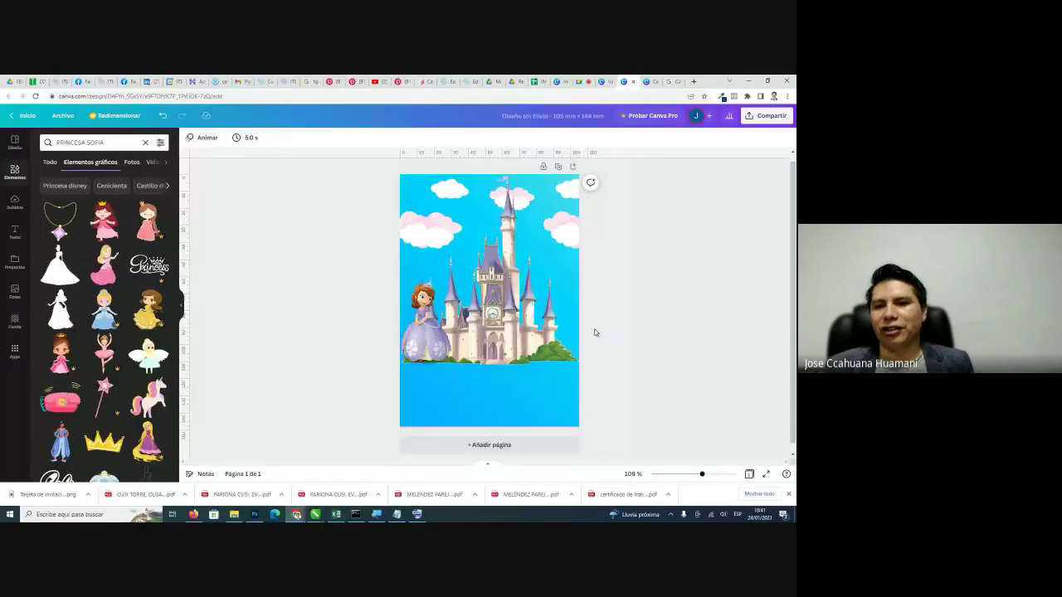
Reduce the castle's size and centre it horizontally in the upper part of the page.
click(497, 325)
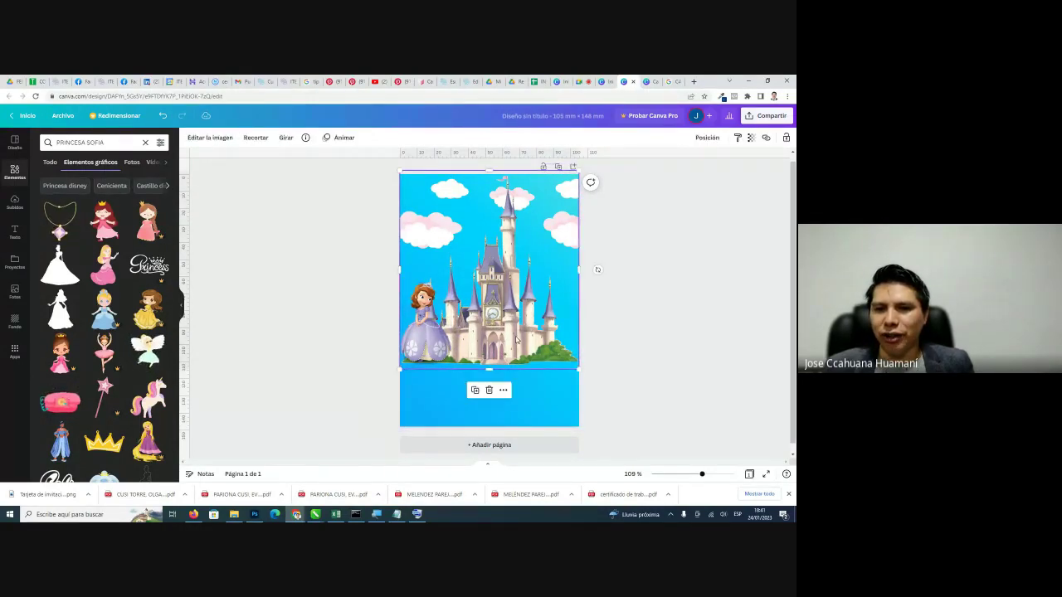
drag(579, 171, 560, 192)
drag(524, 283, 531, 280)
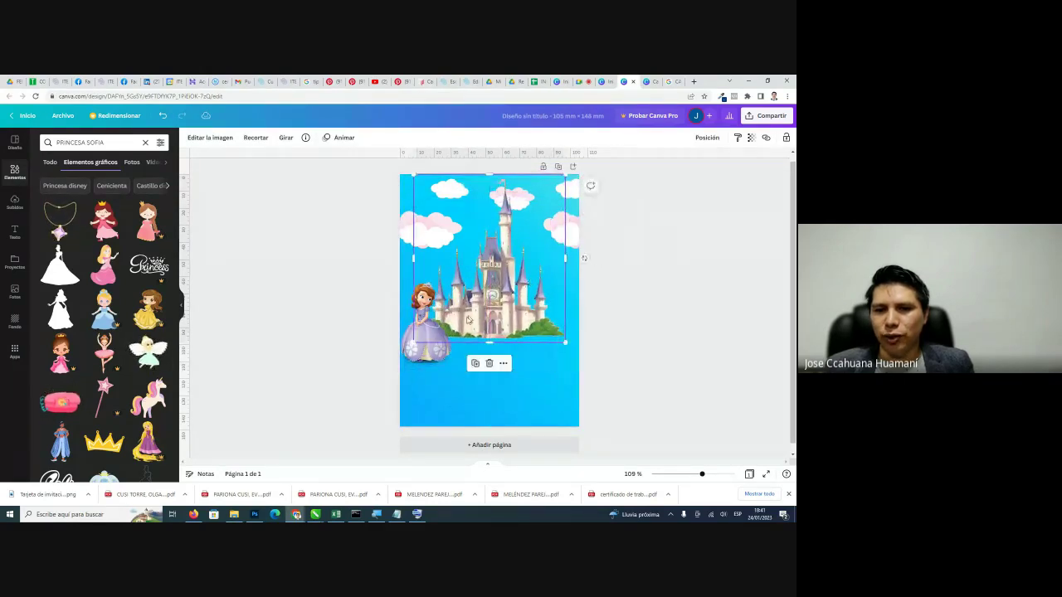
Move the princess up and right so her feet line up with the castle's left base.
click(431, 339)
drag(431, 339, 442, 315)
click(585, 325)
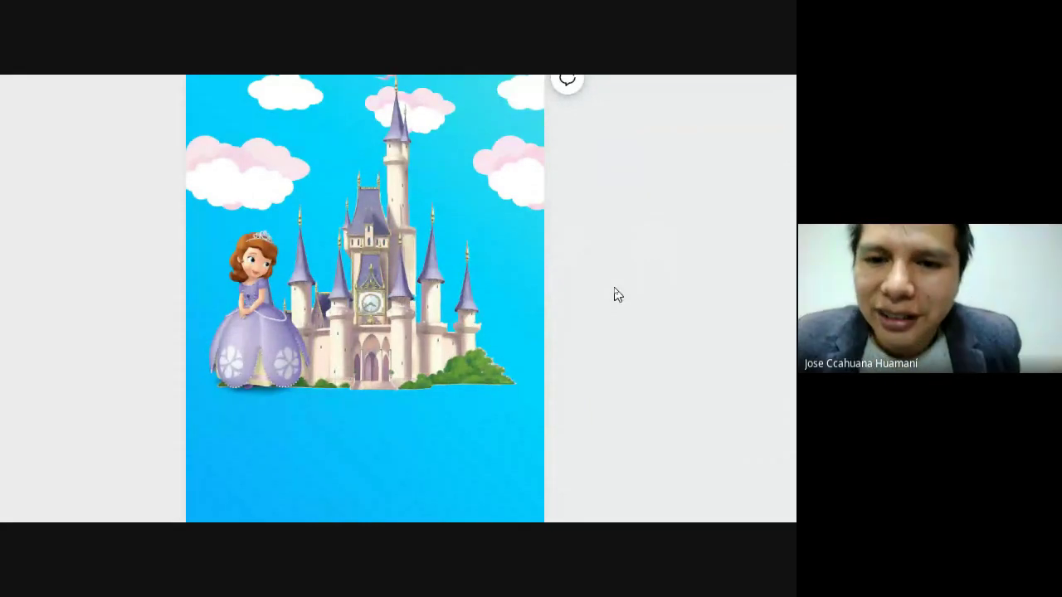
scroll(617, 294, up, 3)
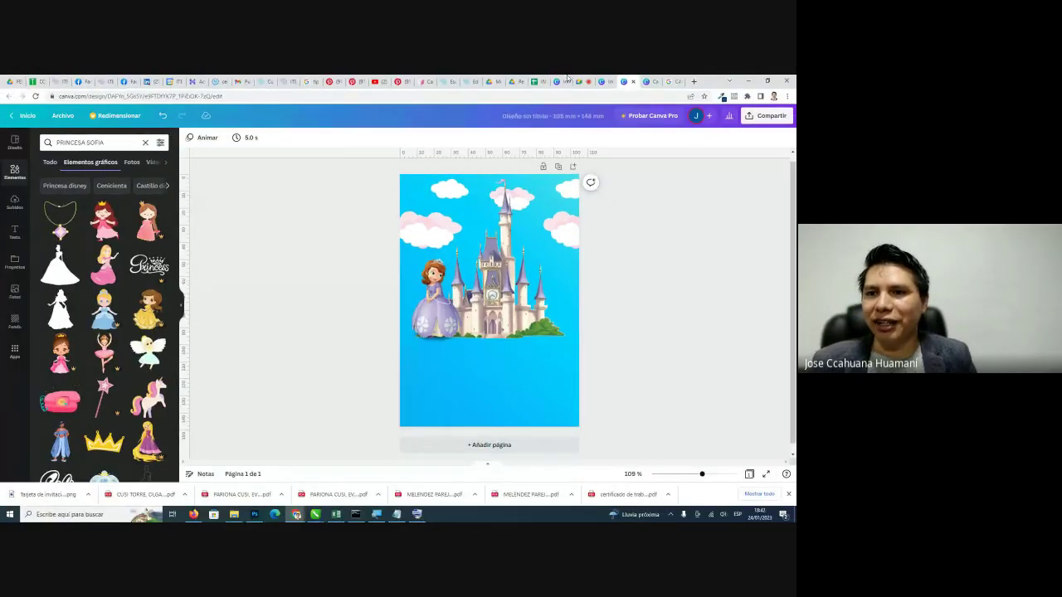
click(569, 80)
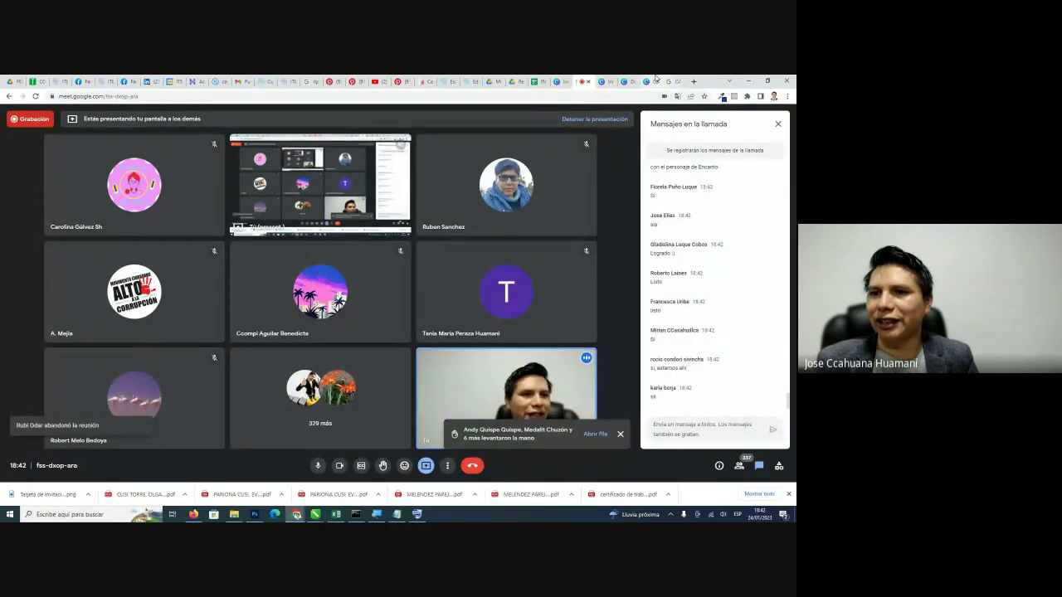
click(655, 80)
click(625, 82)
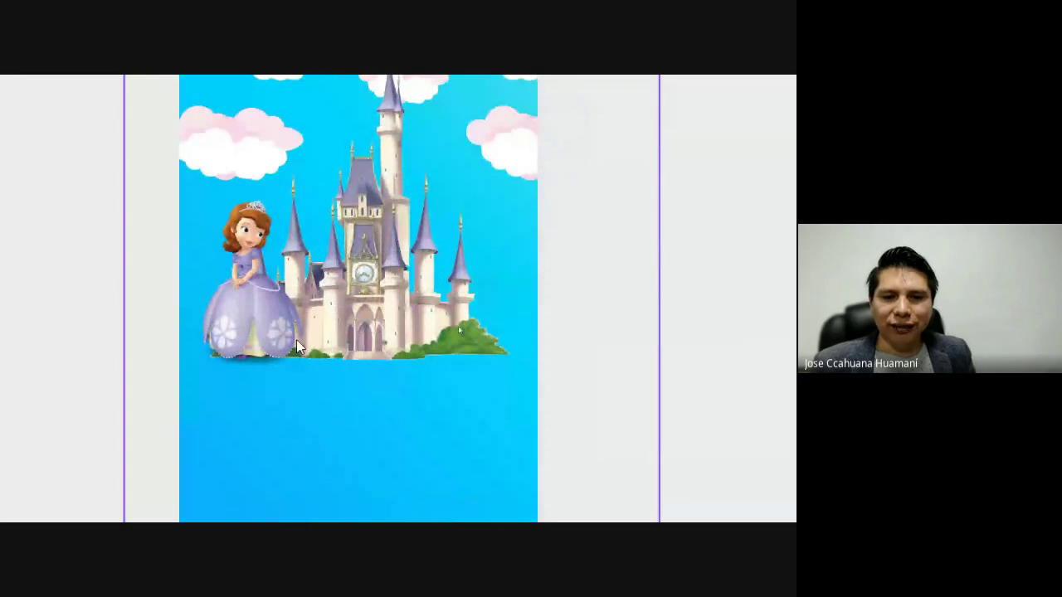
click(409, 340)
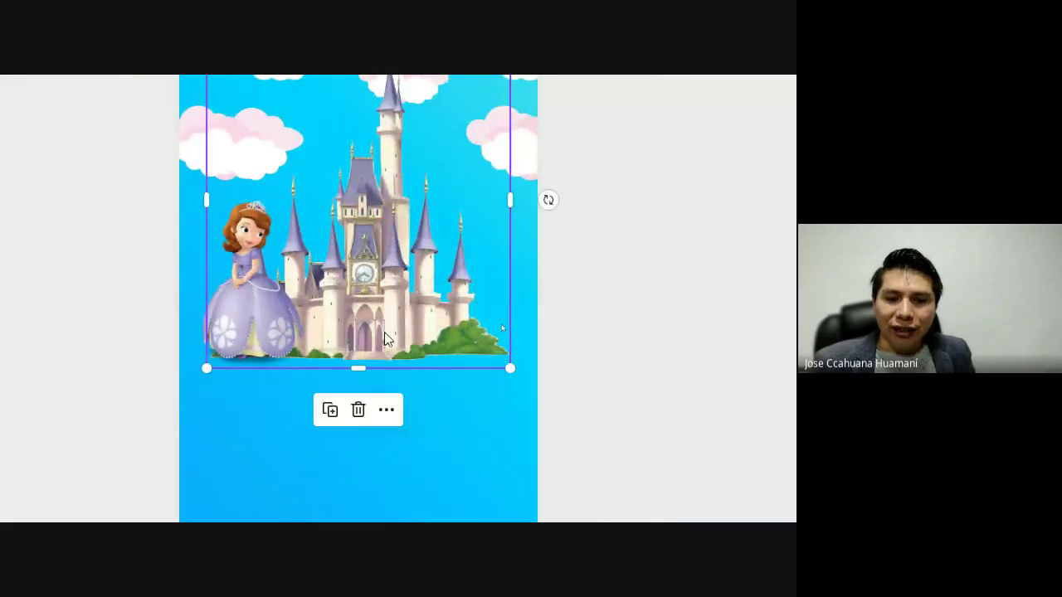
click(561, 393)
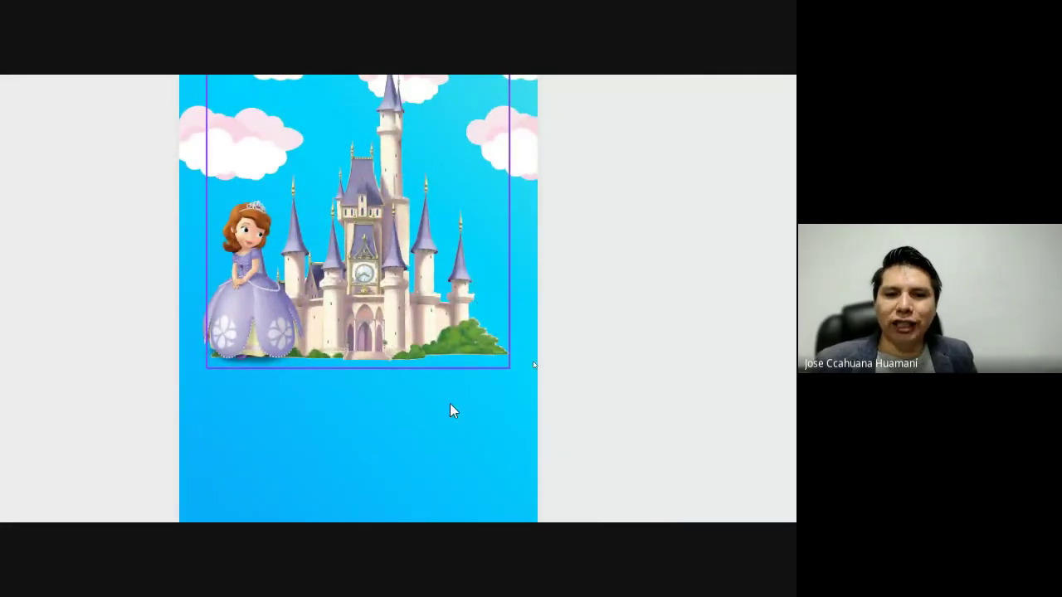
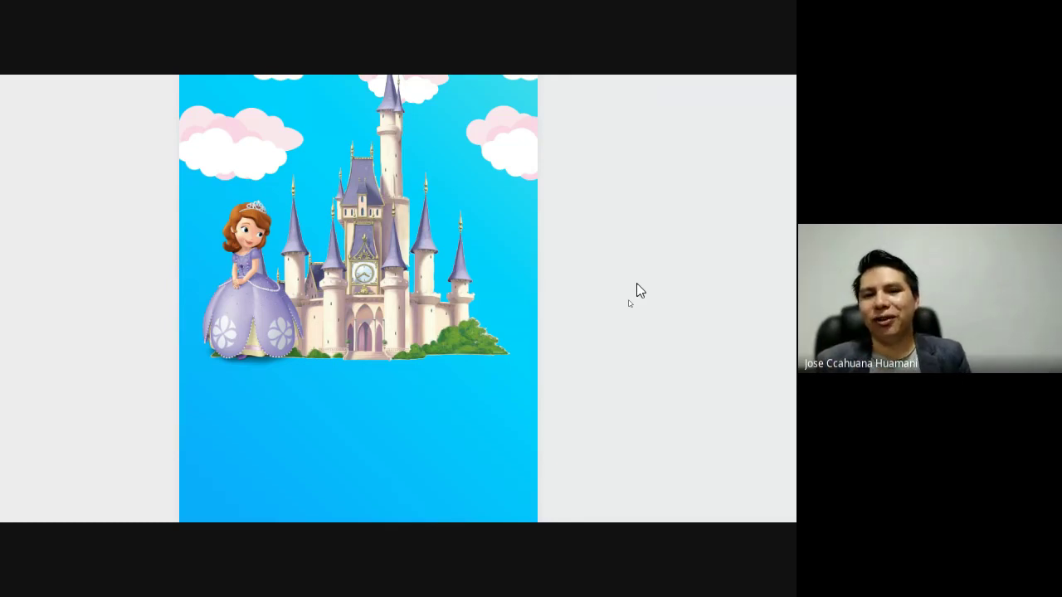
key(Escape)
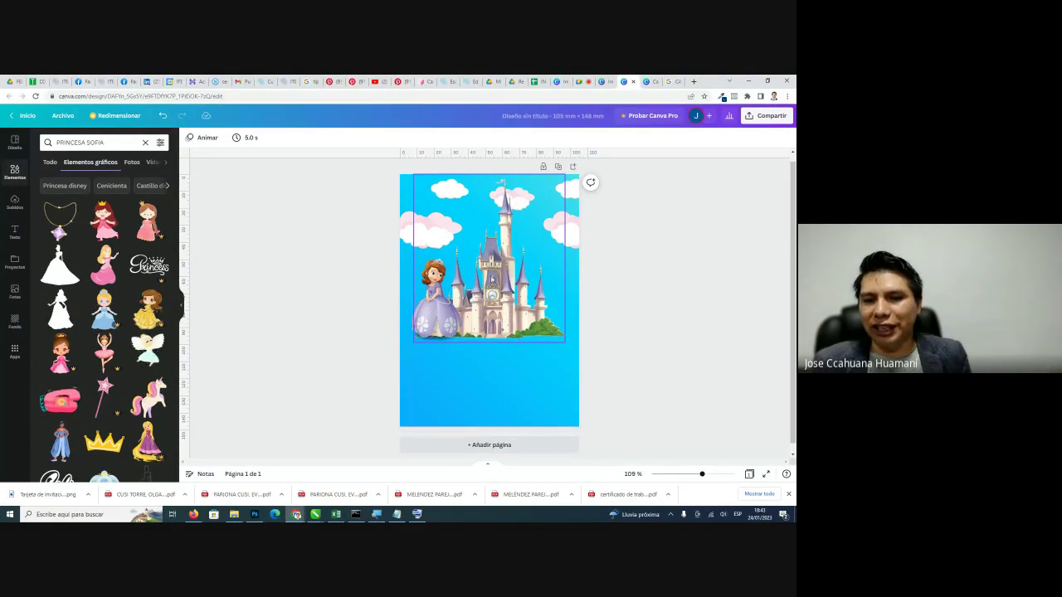
Switch to the Google image search and replace the castle query with a search for "niña".
click(673, 82)
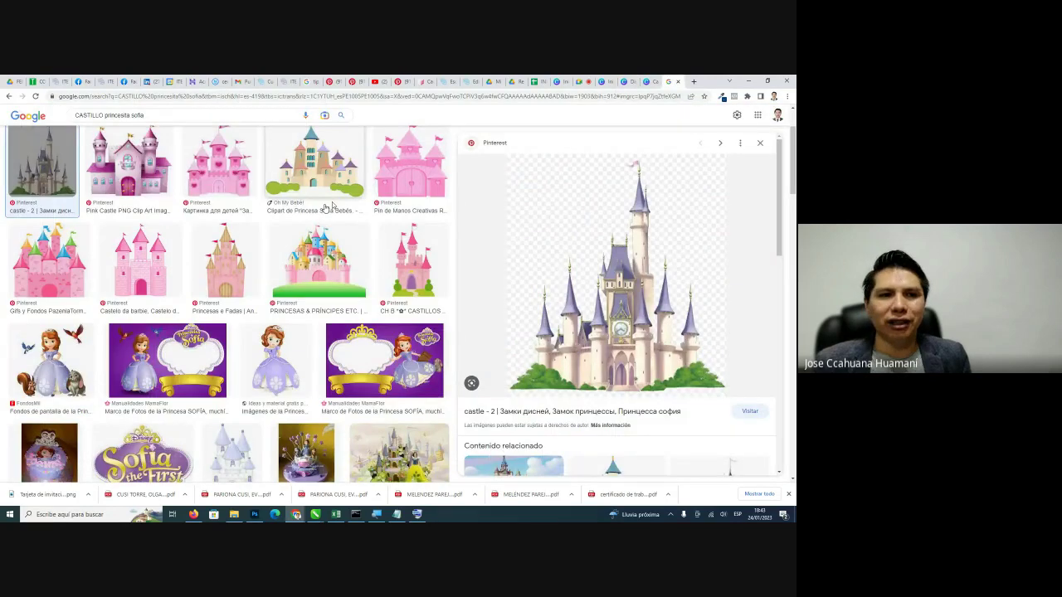
scroll(332, 206, up, 2)
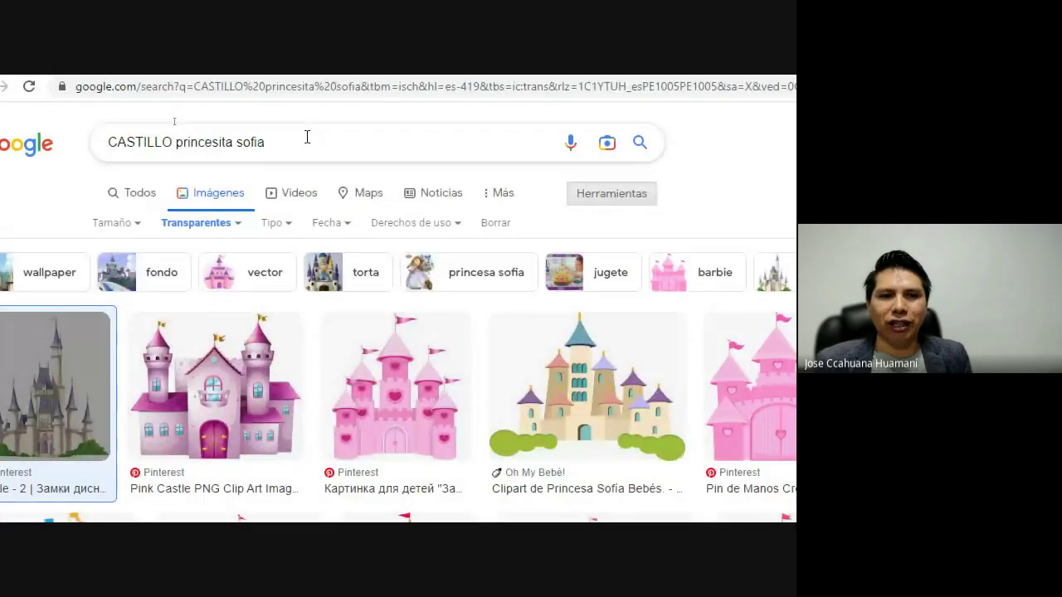
drag(173, 122, 6, 144)
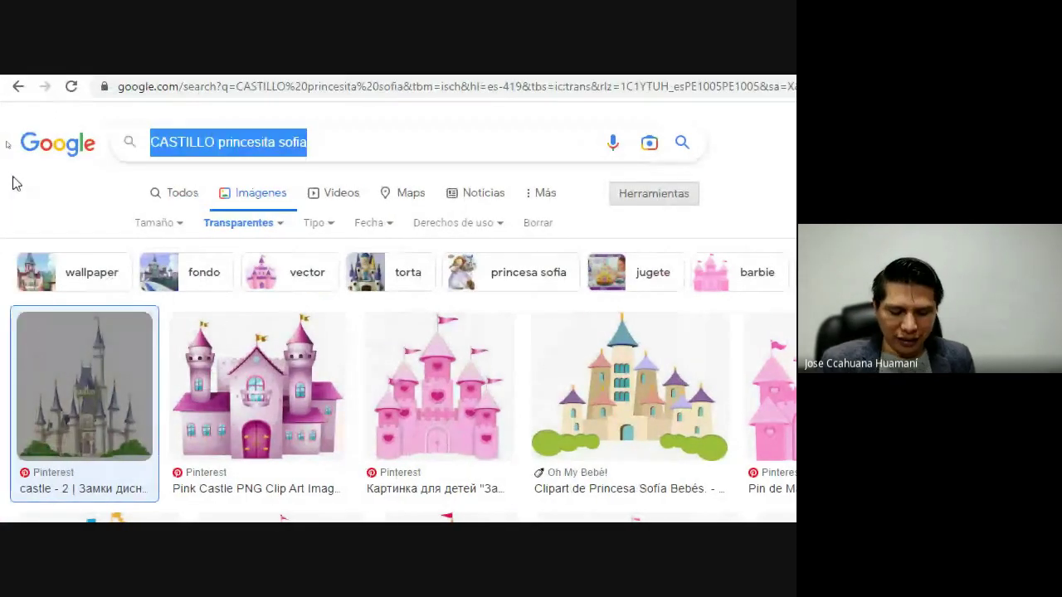
text(Niña)
key(BackSpace)
key(BackSpace)
key(BackSpace)
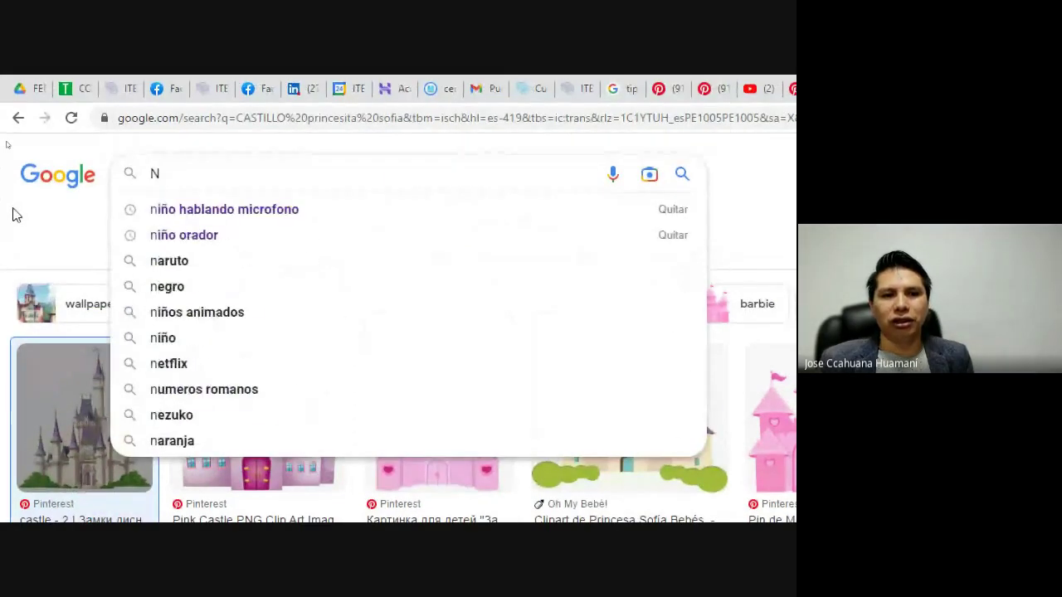
key(BackSpace)
text(niña)
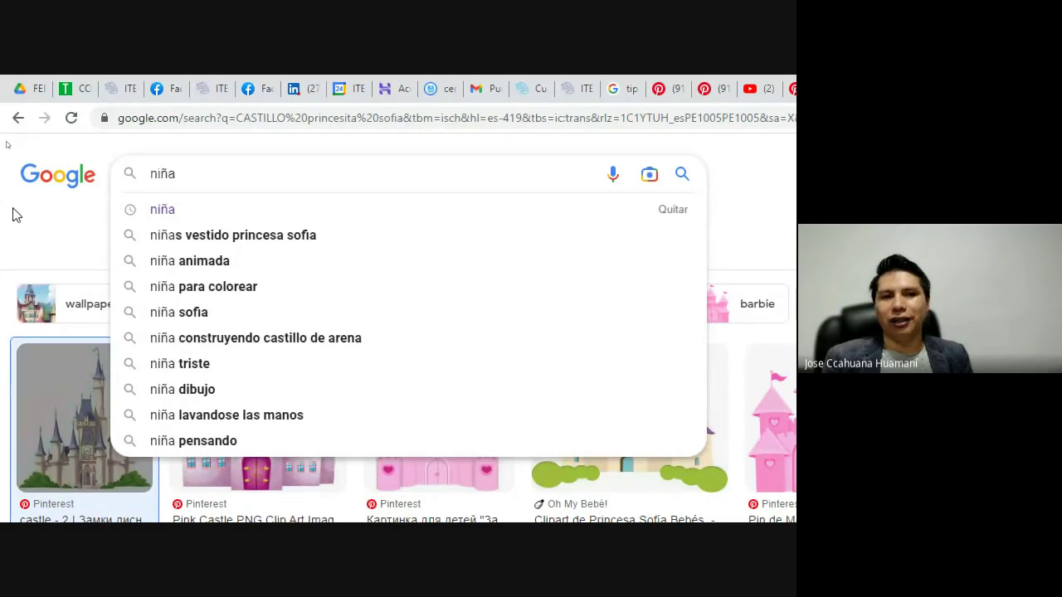
key(Return)
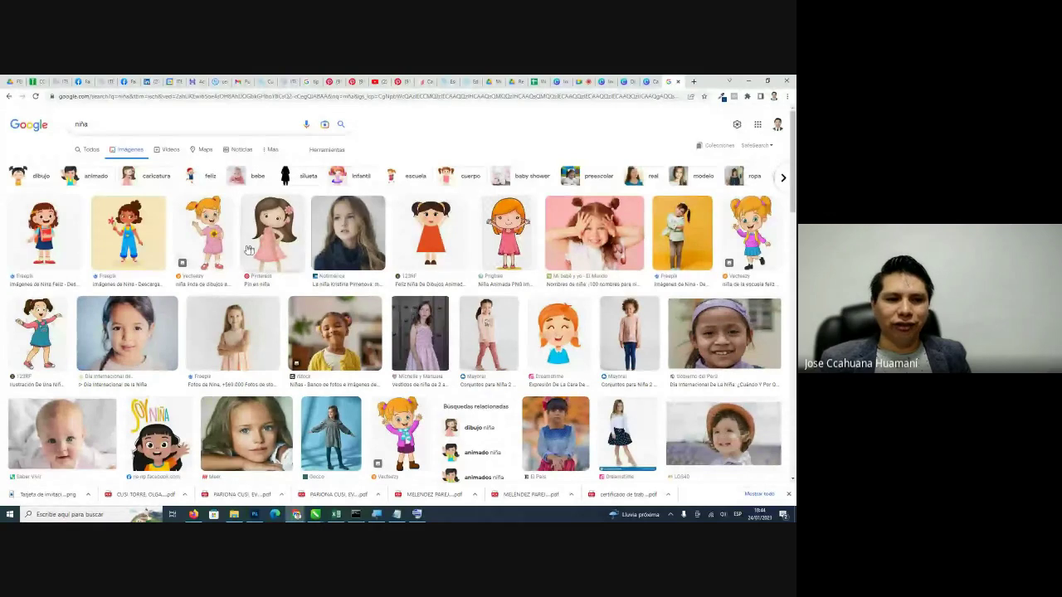
Browse the image results and open the photo of the smiling child in an orange hat in a lavender field.
scroll(297, 246, down, 1)
scroll(297, 246, down, 4)
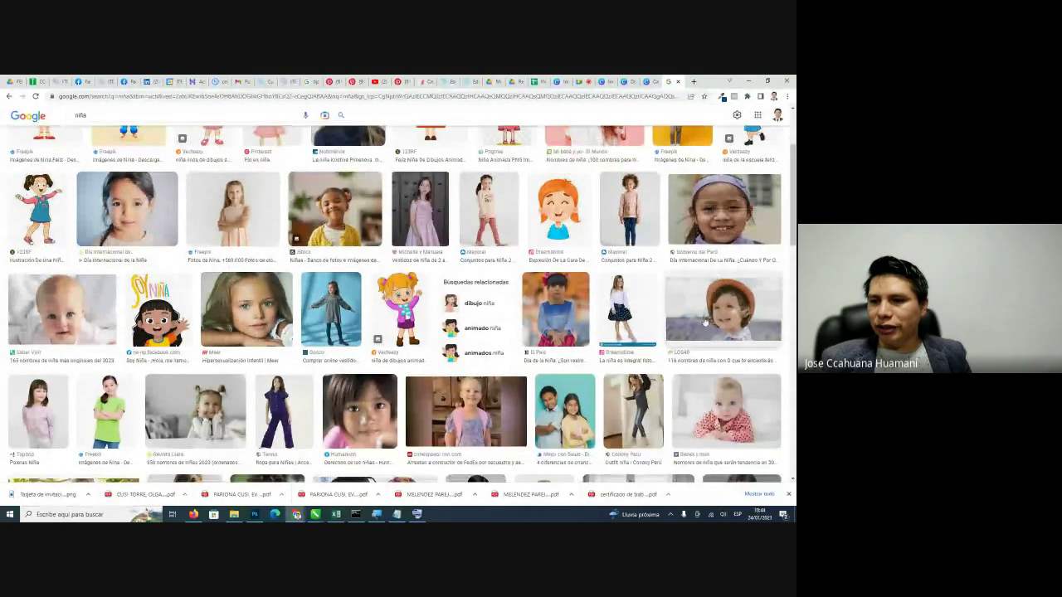
scroll(715, 315, down, 2)
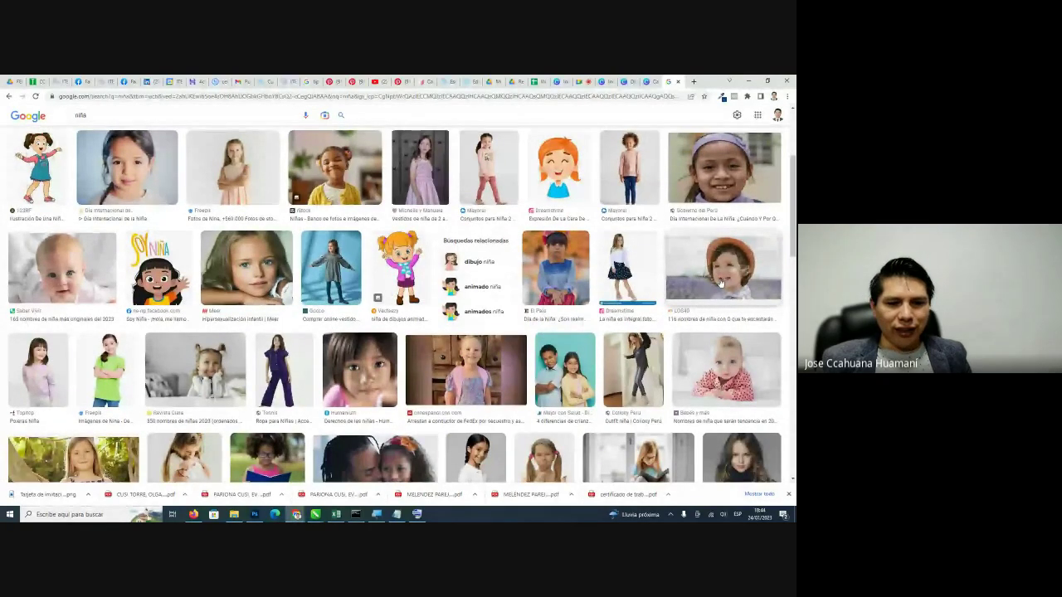
scroll(720, 284, down, 3)
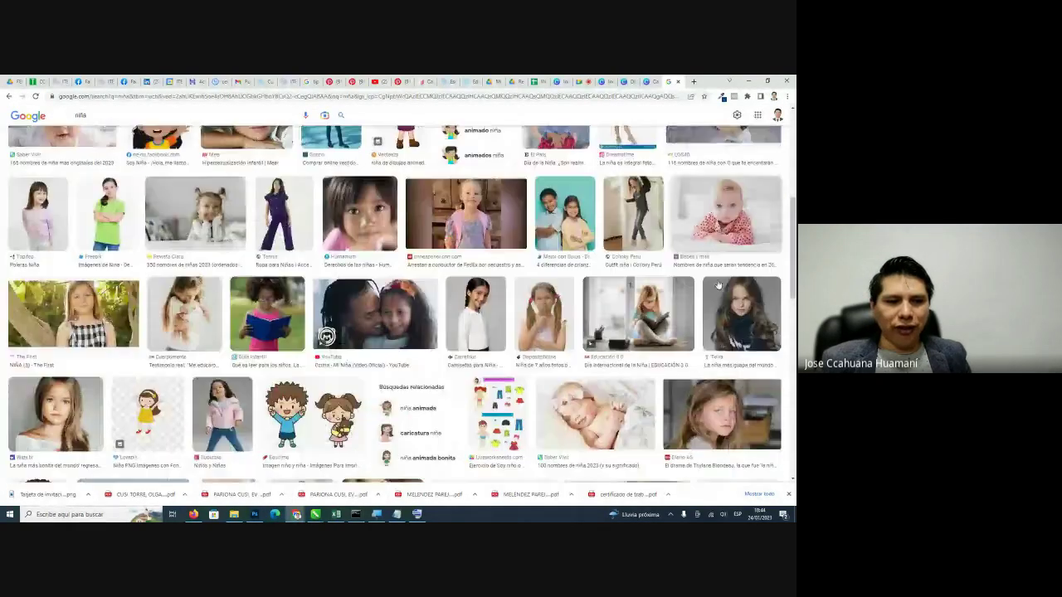
scroll(719, 286, down, 3)
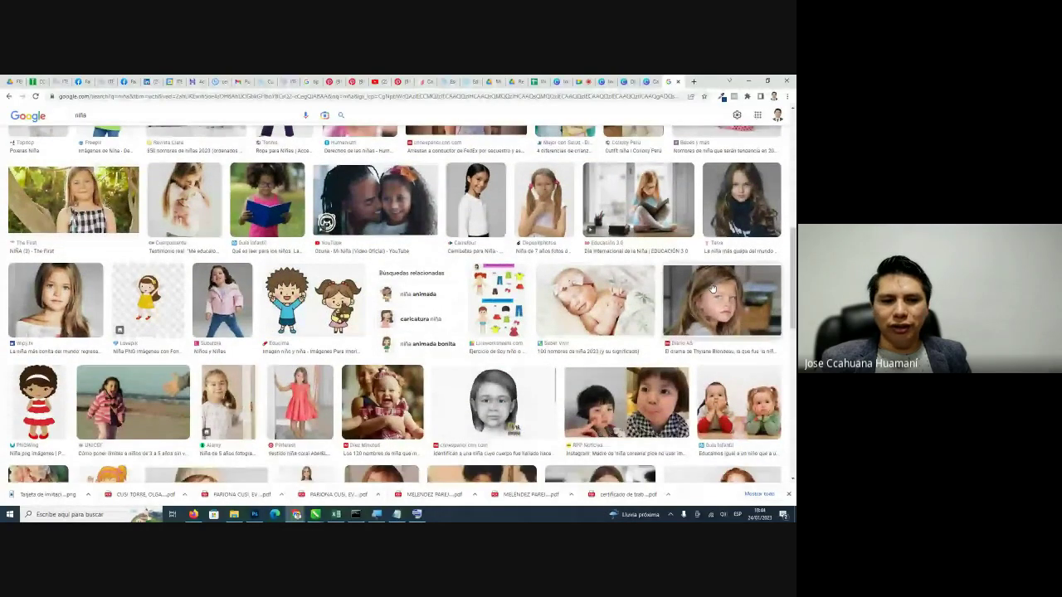
scroll(712, 288, down, 1)
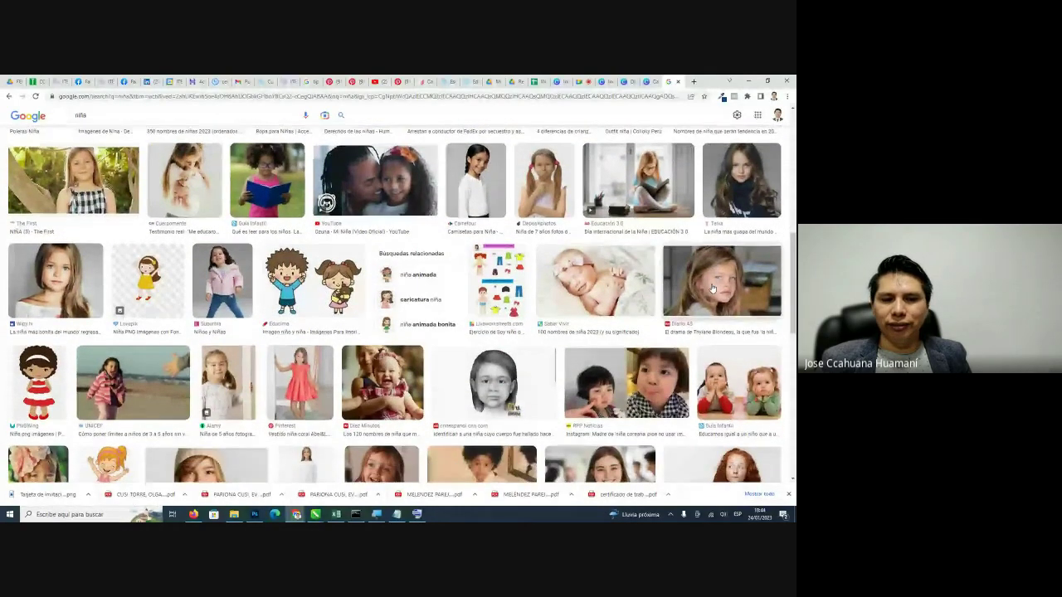
scroll(714, 287, up, 5)
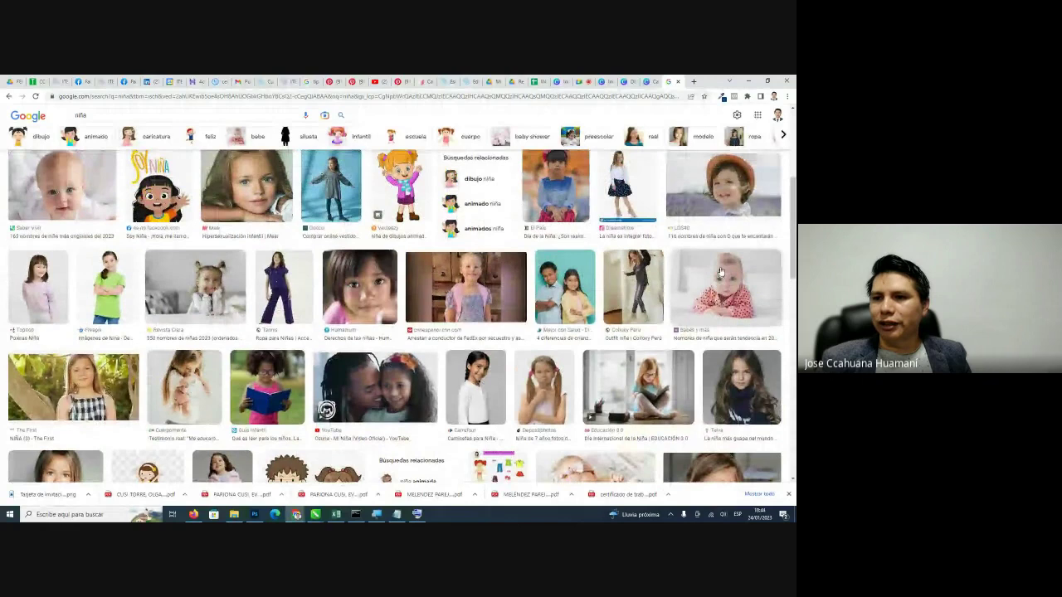
click(734, 198)
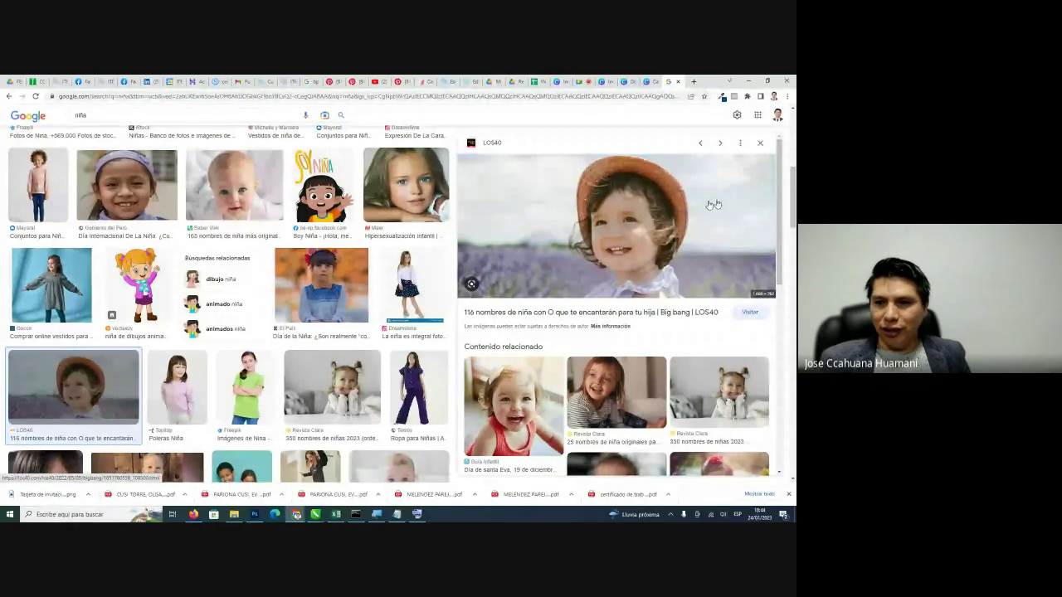
Copy the enlarged photo of the child in the orange hat to the clipboard.
right_click(563, 200)
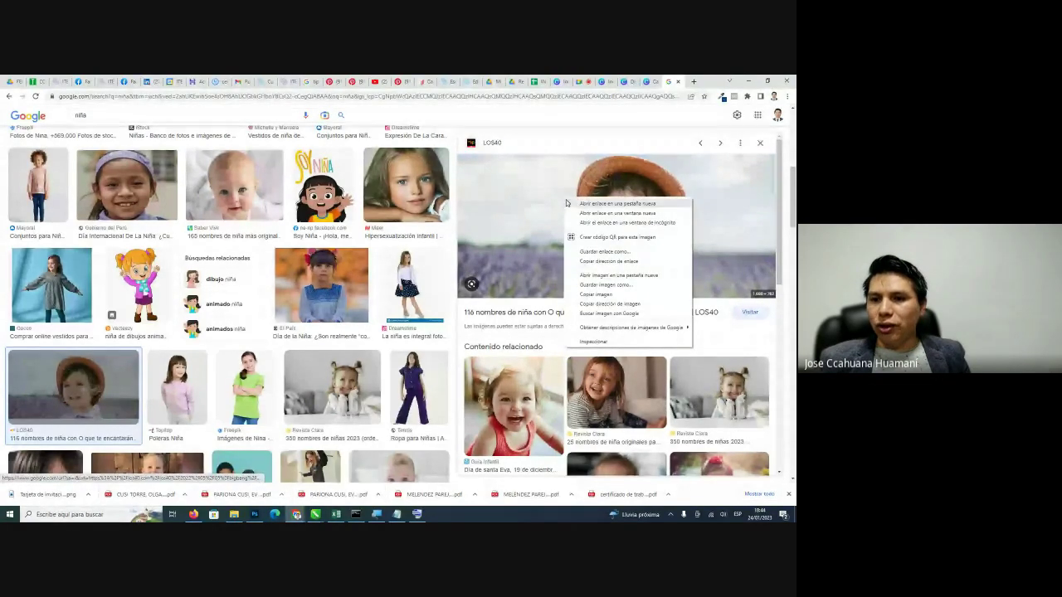
click(595, 295)
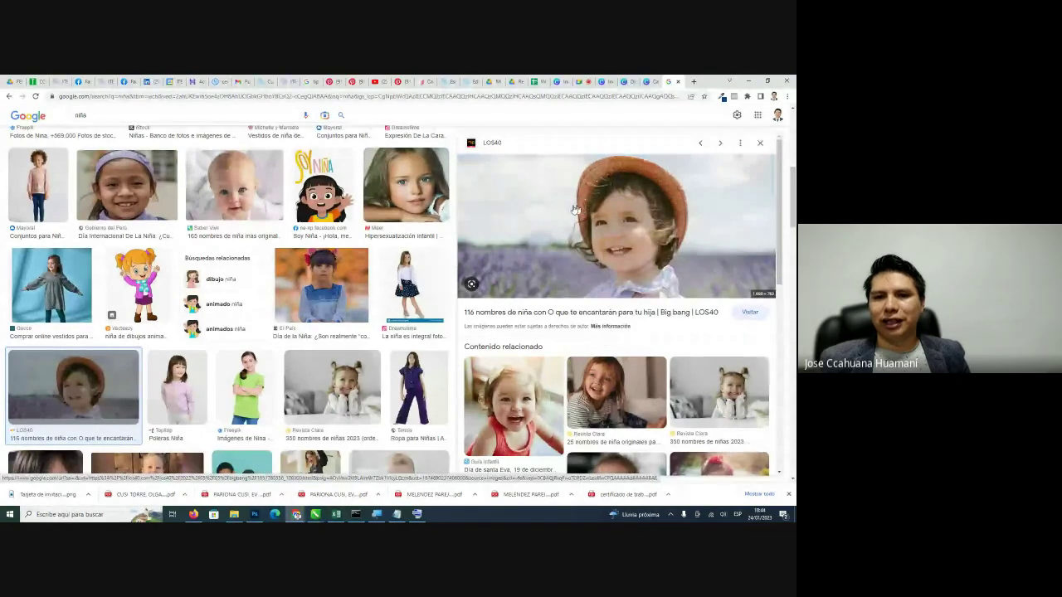
right_click(531, 207)
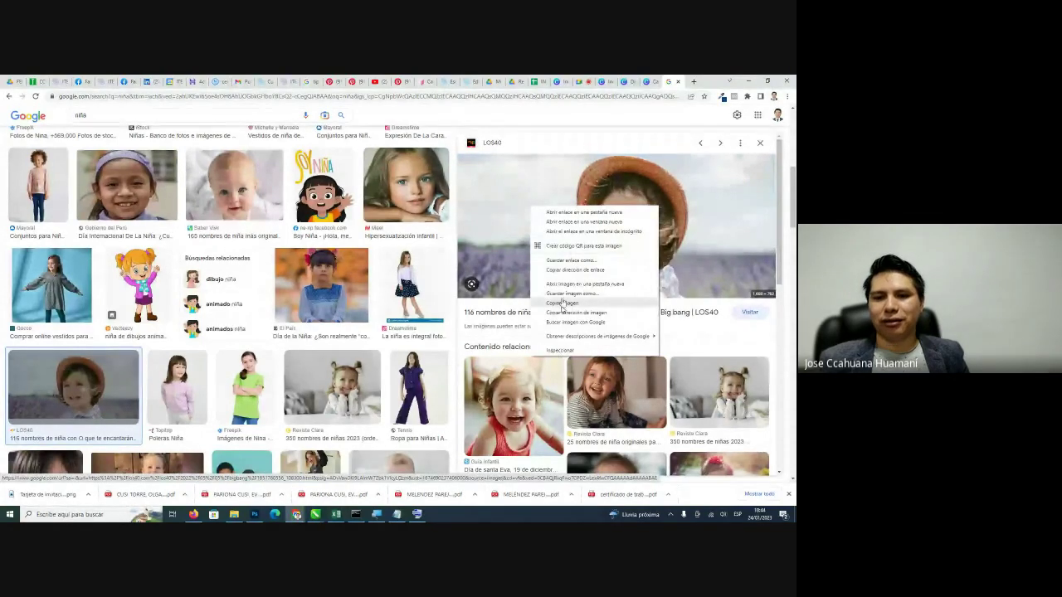
click(563, 303)
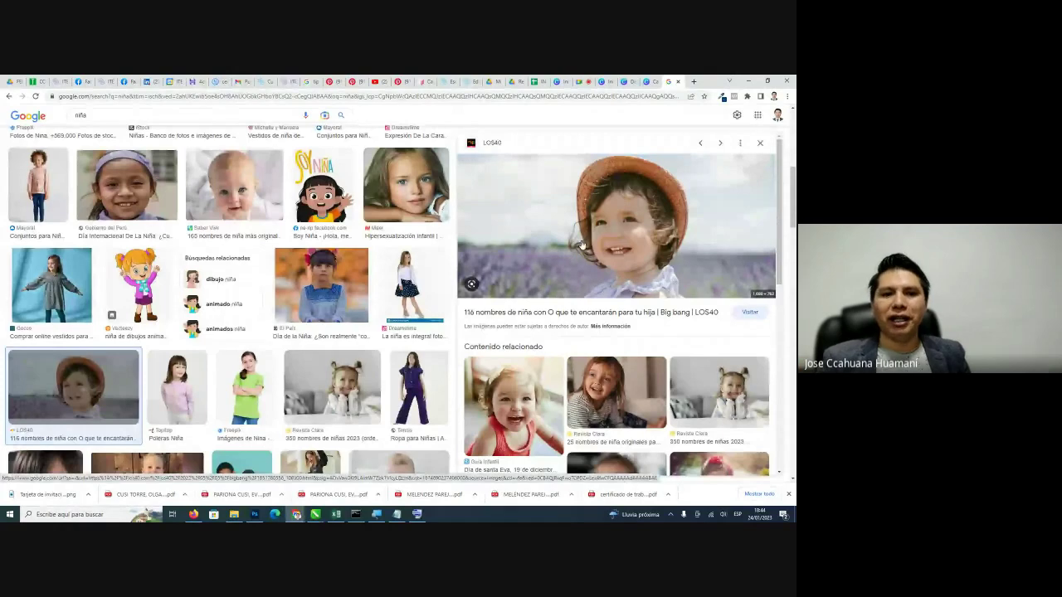
right_click(530, 203)
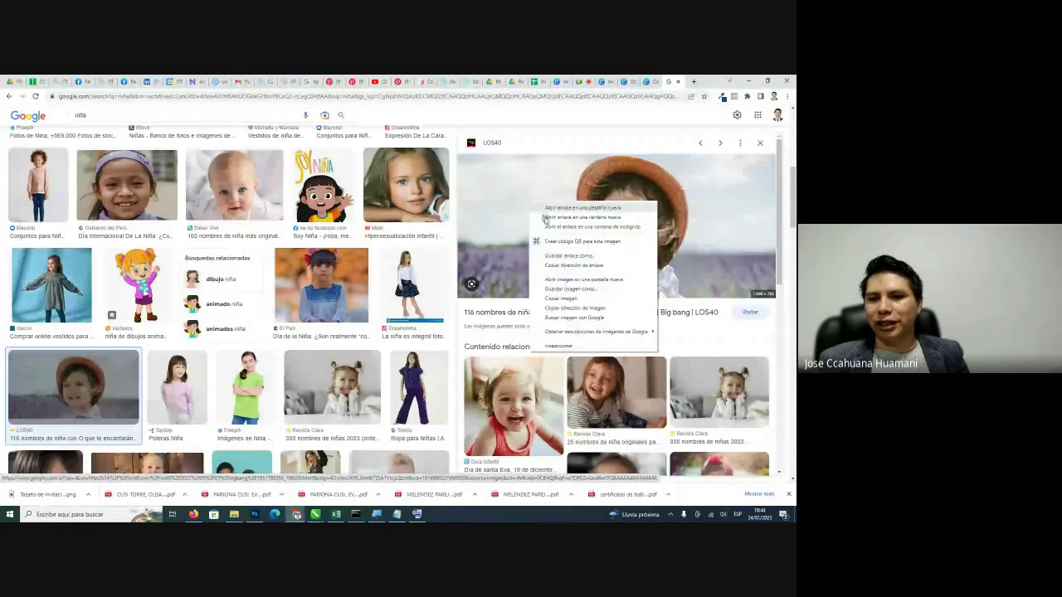
click(563, 299)
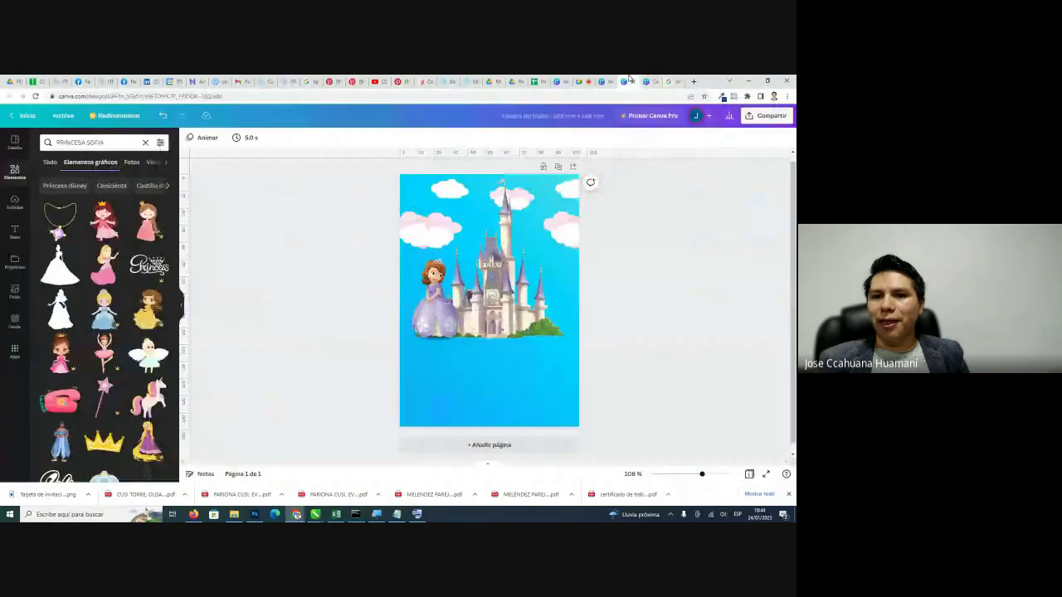
Return to the Canva invitation, paste the copied child photo and move it down over the castle's base.
click(624, 80)
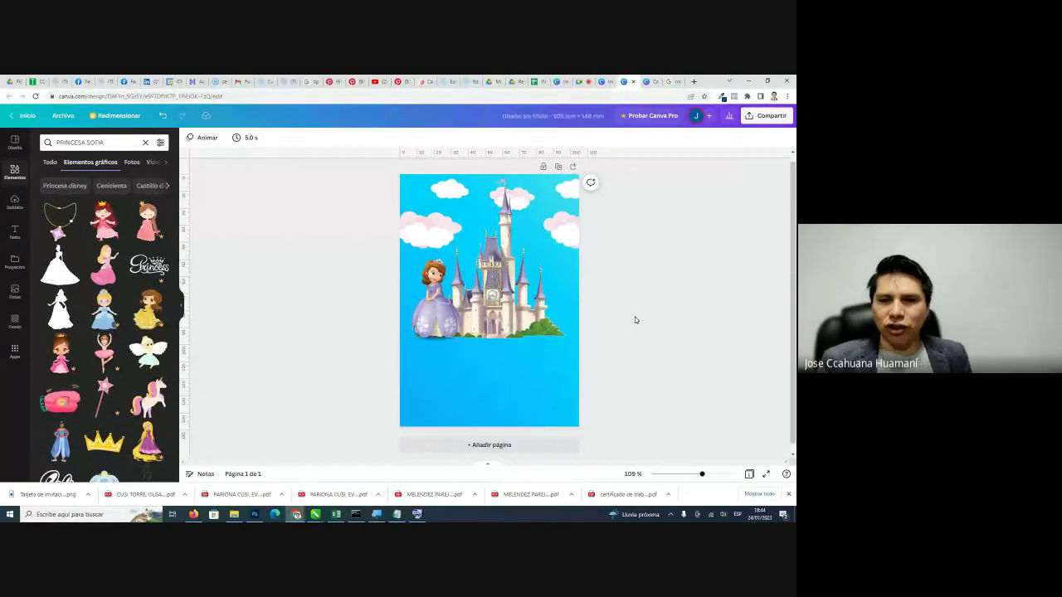
key(ctrl+v)
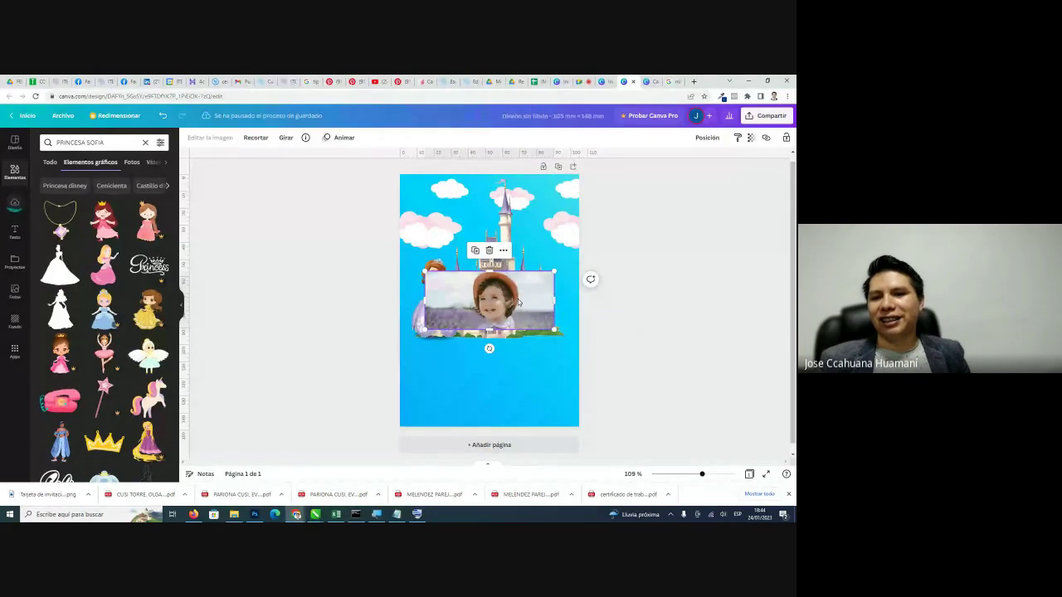
drag(482, 302, 490, 324)
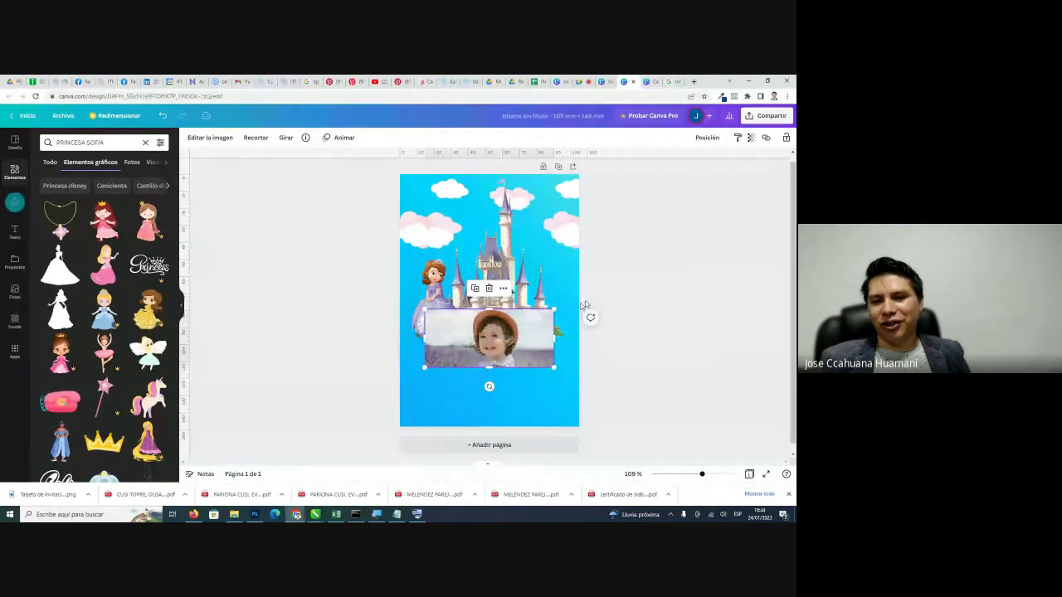
click(596, 304)
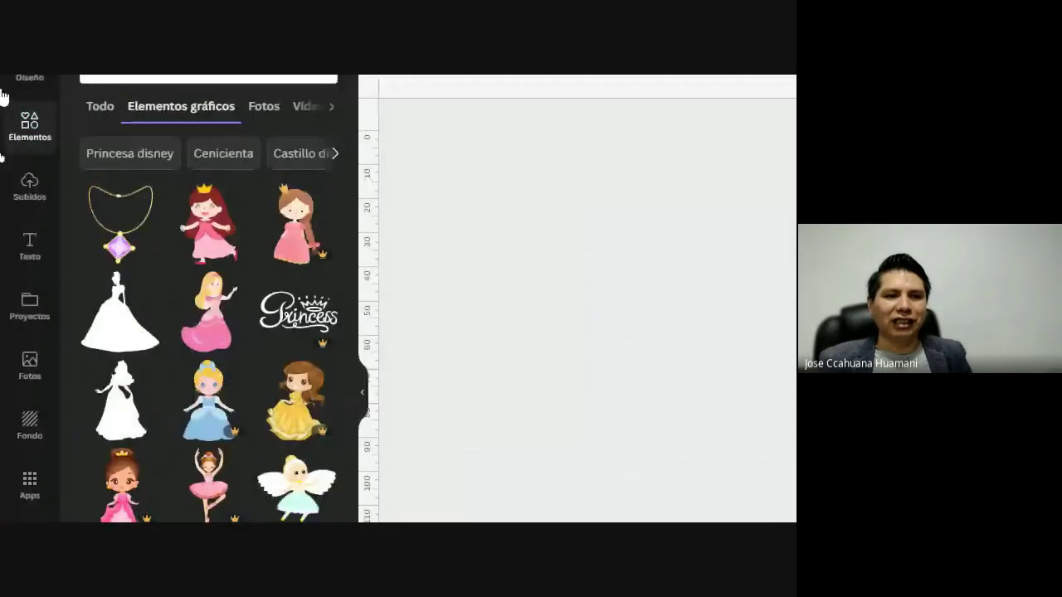
Upload the photo of the young person against a green background from the Descargas folder to the uploaded images.
click(35, 199)
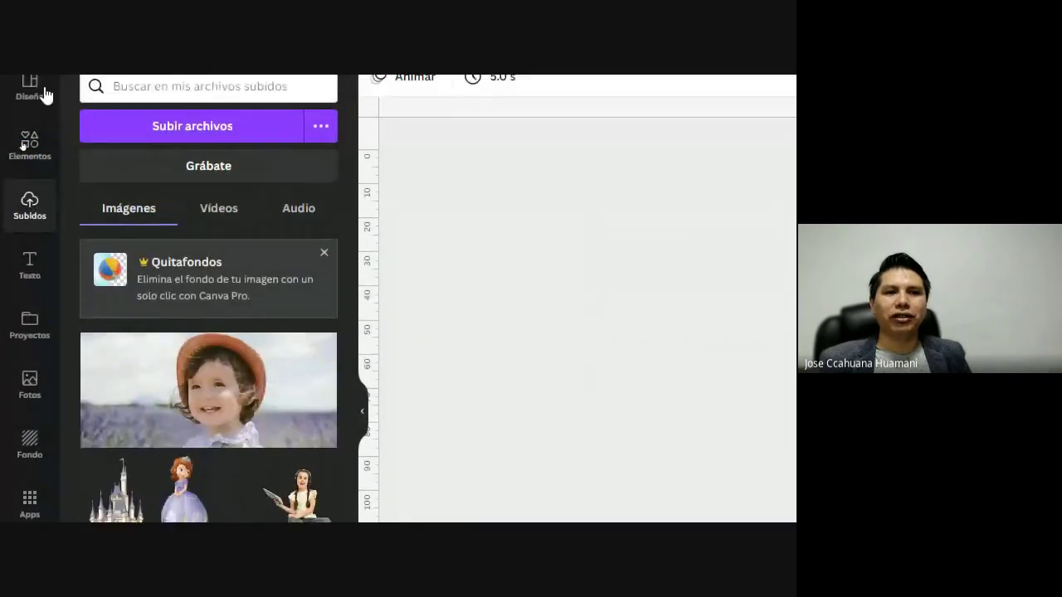
click(208, 143)
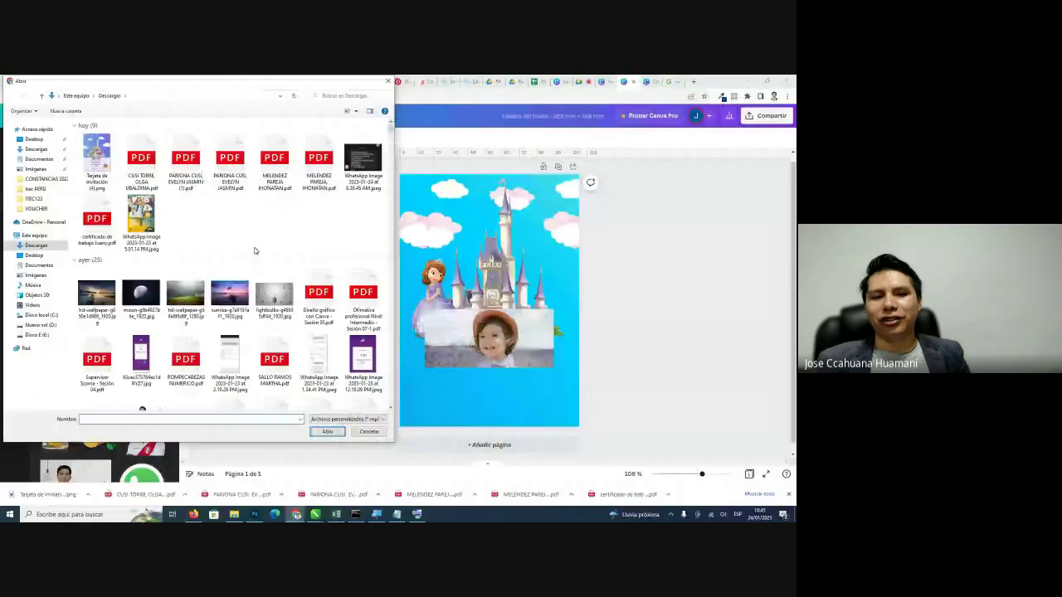
scroll(509, 313, down, 10)
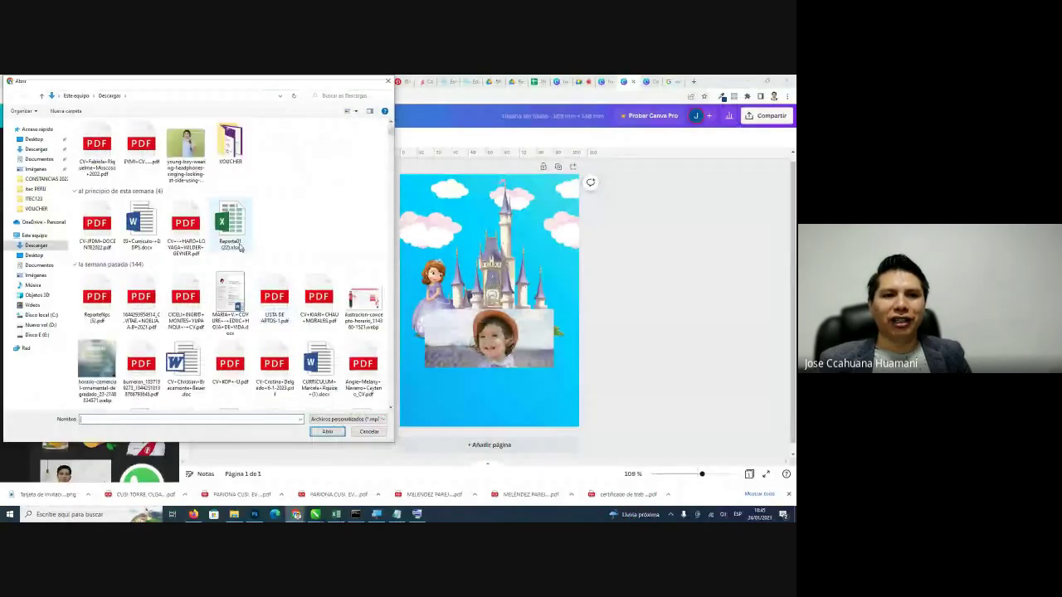
click(186, 149)
click(328, 433)
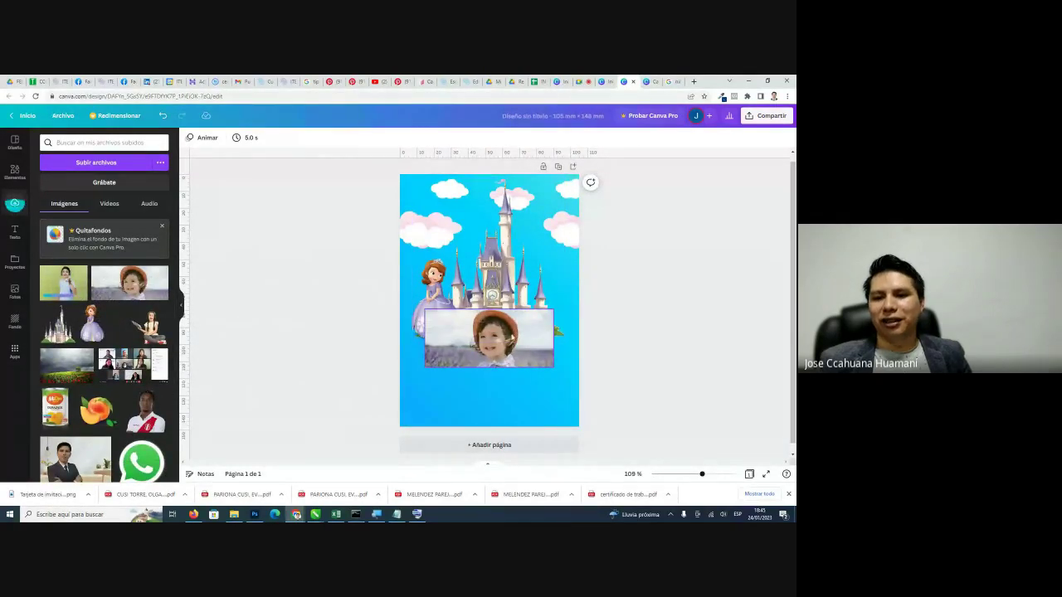
Move the child photo down and slightly right into the empty blue area below the castle, and deselect it.
drag(511, 346, 521, 383)
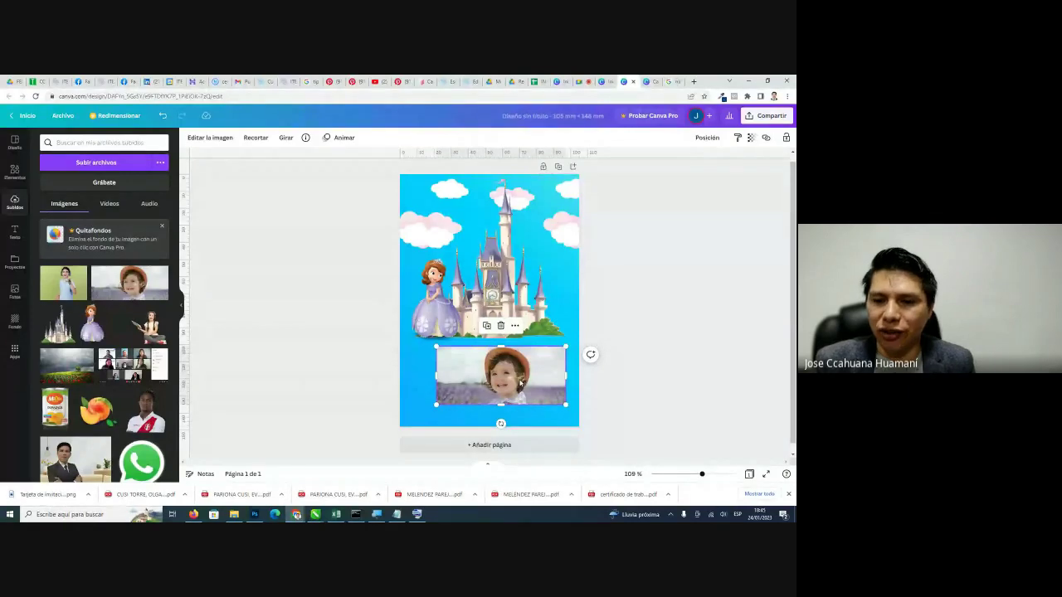
click(370, 306)
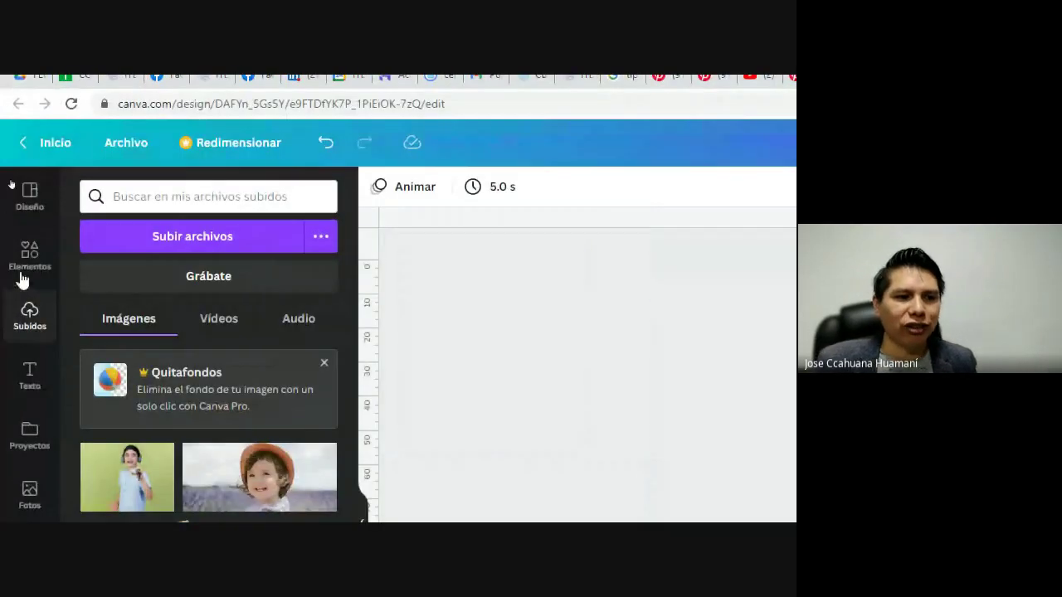
Clear the Princess Sofia search in the elements library and open the full Marcos frame collection.
click(14, 173)
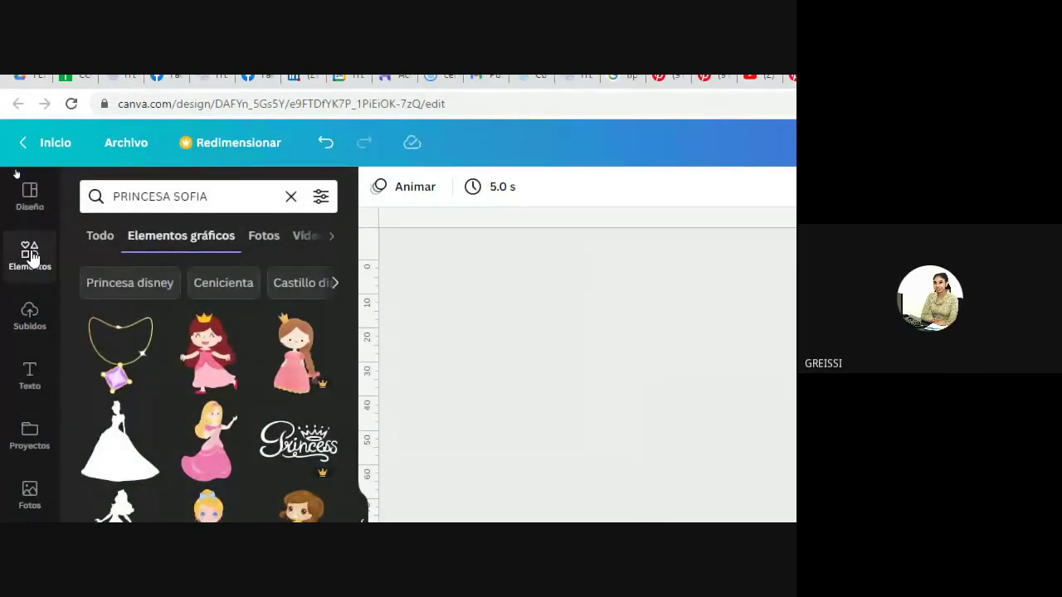
click(30, 256)
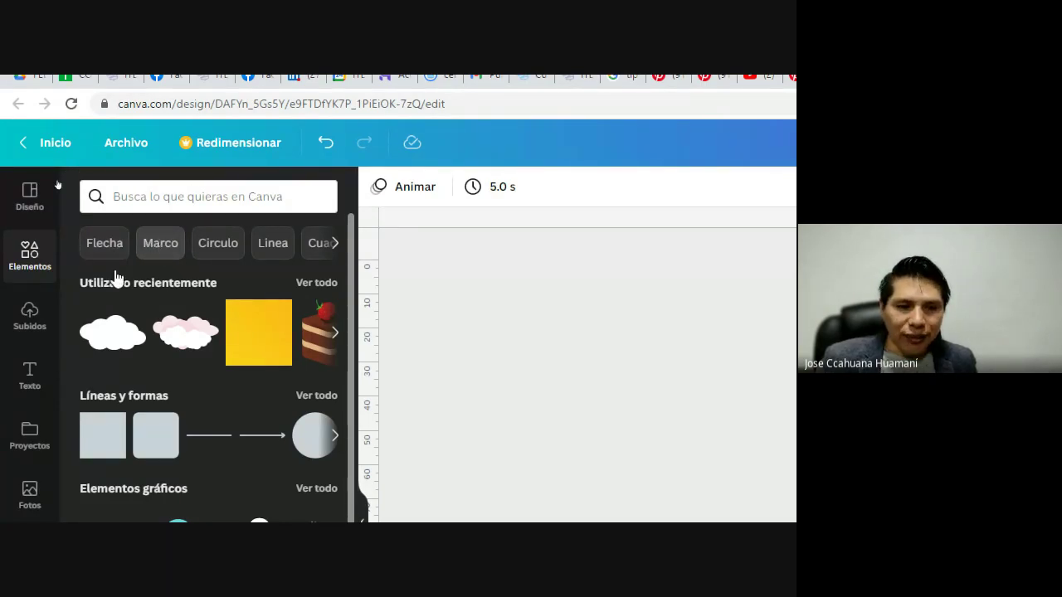
scroll(206, 286, down, 2)
scroll(206, 286, down, 1)
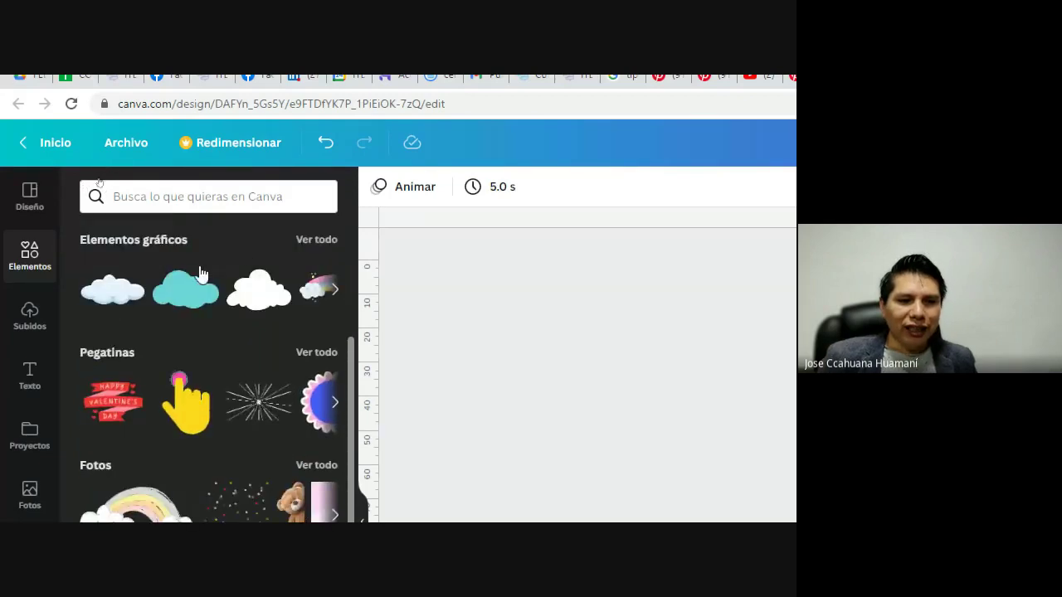
scroll(98, 317, down, 1)
scroll(261, 263, down, 3)
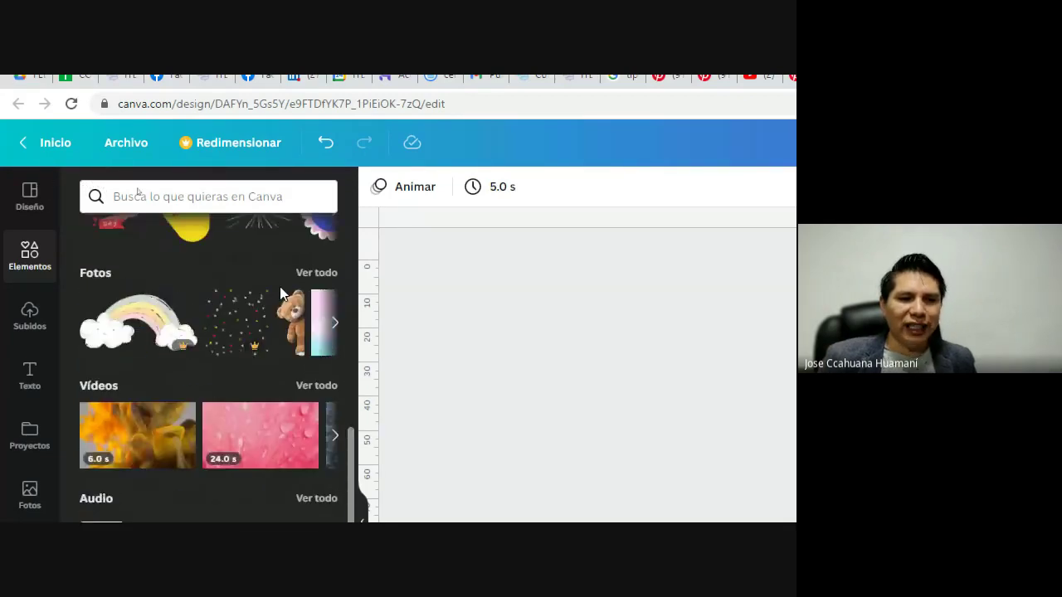
scroll(249, 249, down, 4)
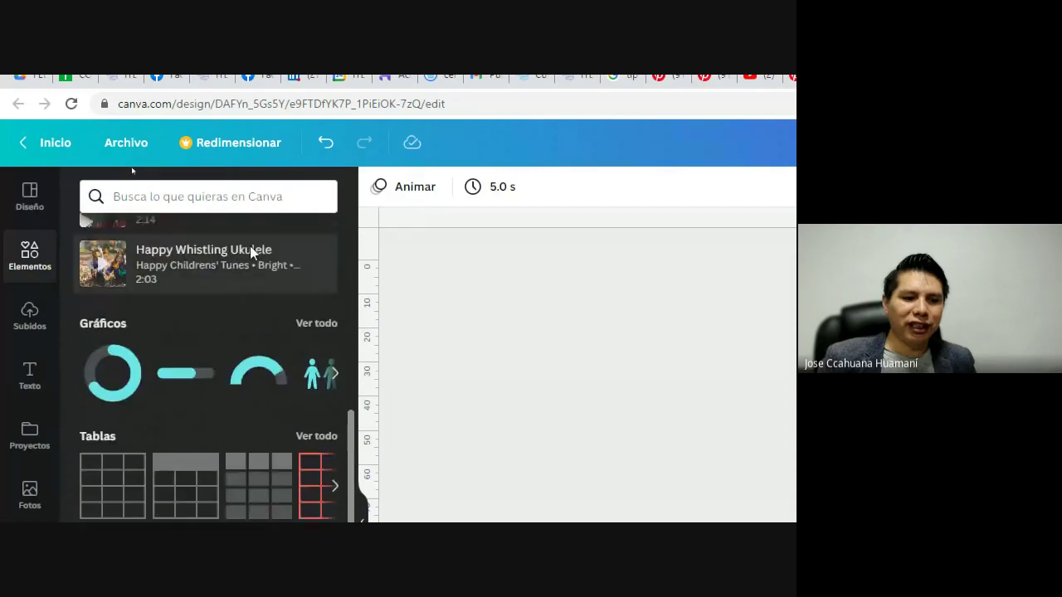
scroll(206, 310, down, 3)
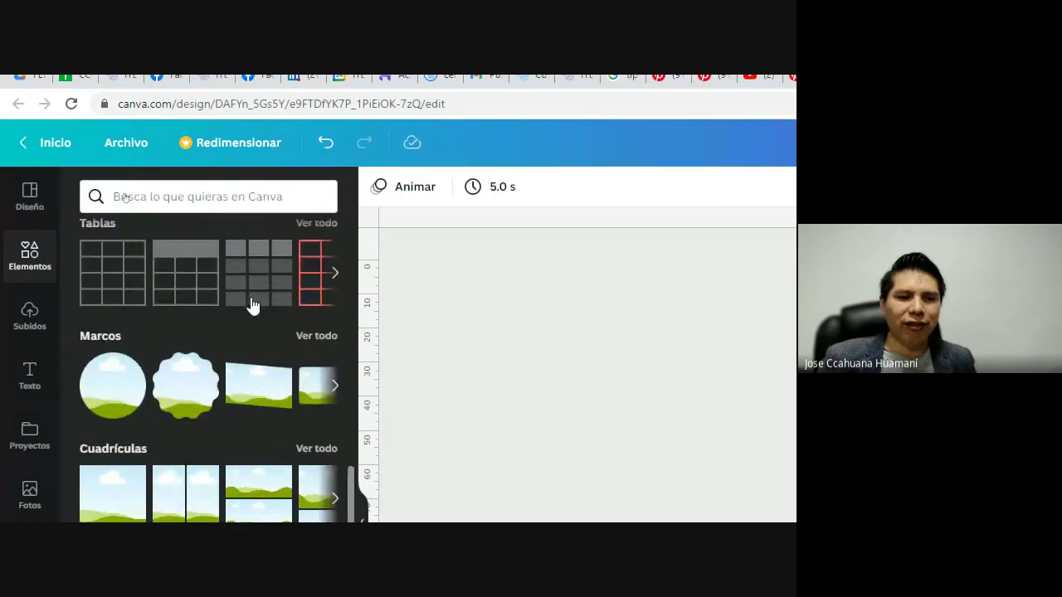
click(114, 337)
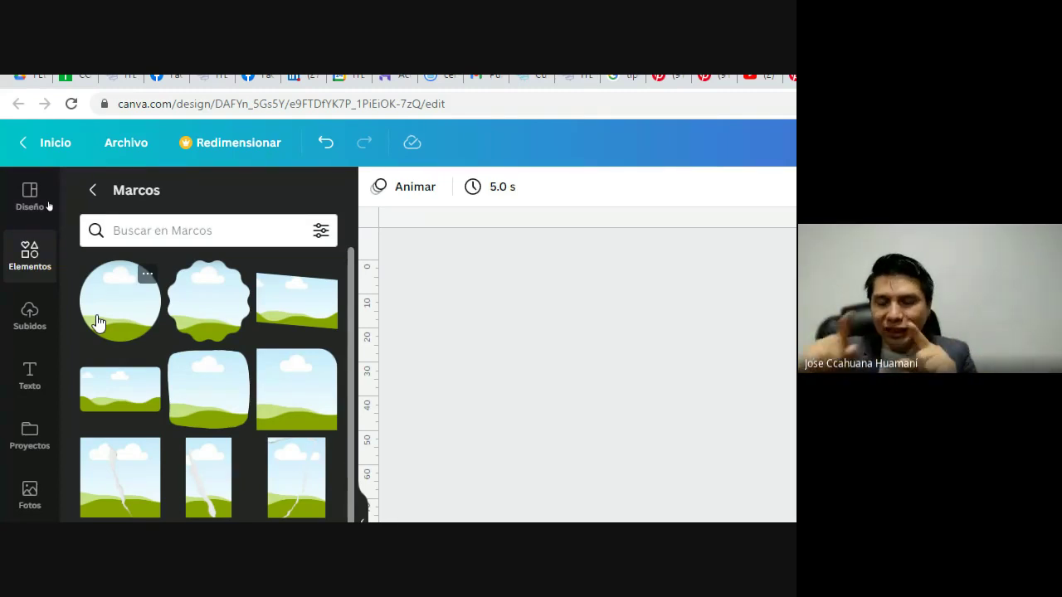
Browse the frame collection and add the plain circular frame with a thin outline to the invitation.
scroll(170, 322, down, 3)
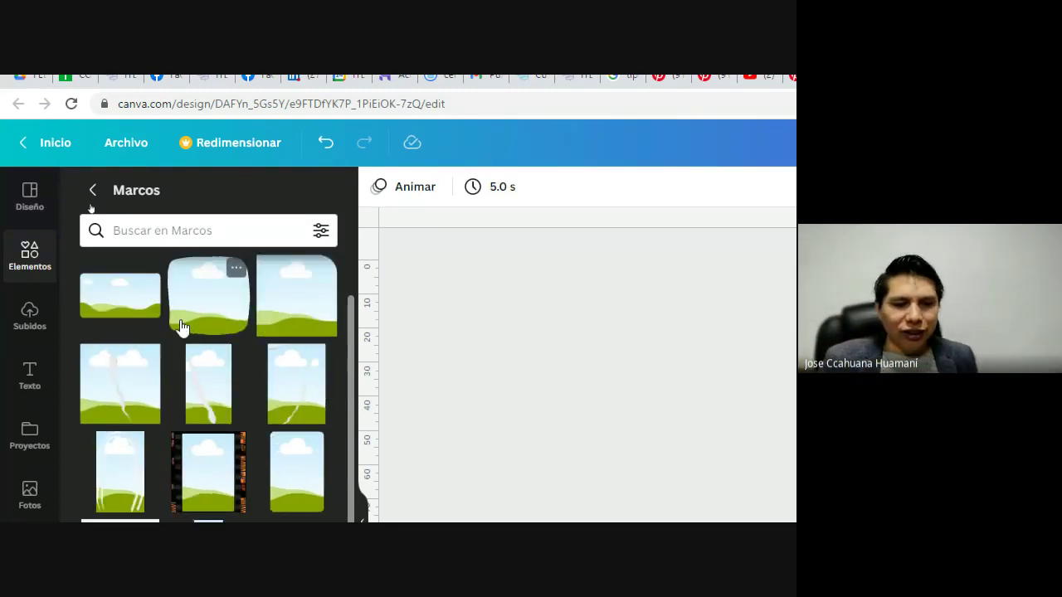
scroll(154, 311, down, 5)
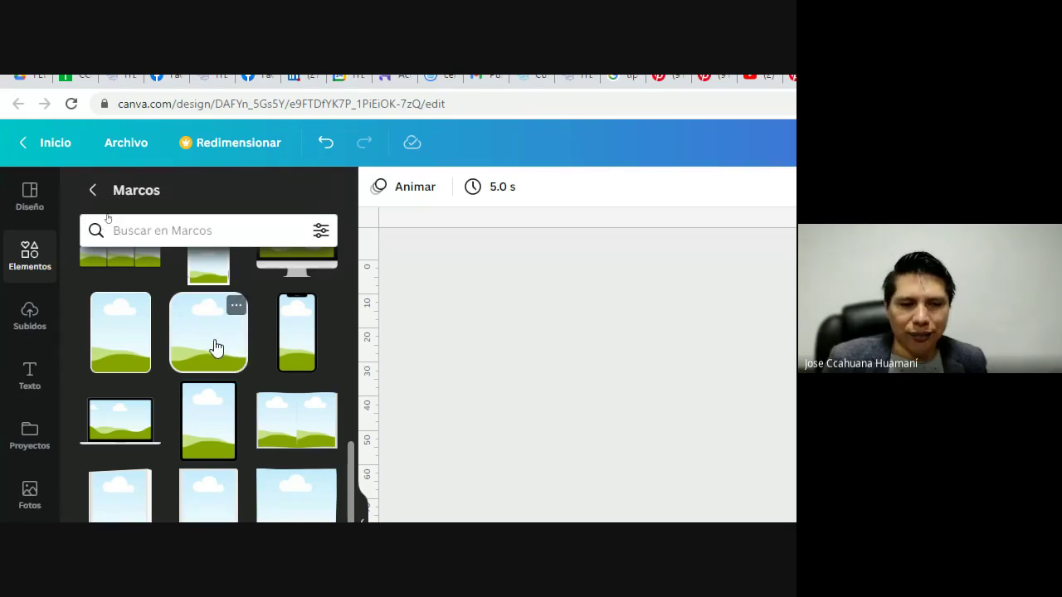
scroll(222, 348, down, 1)
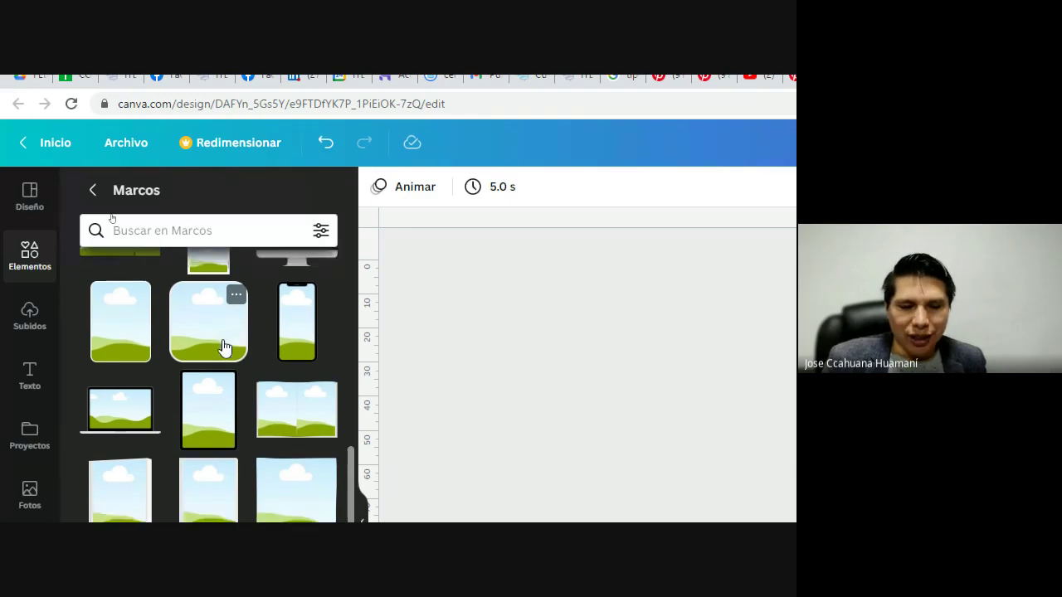
scroll(223, 347, down, 5)
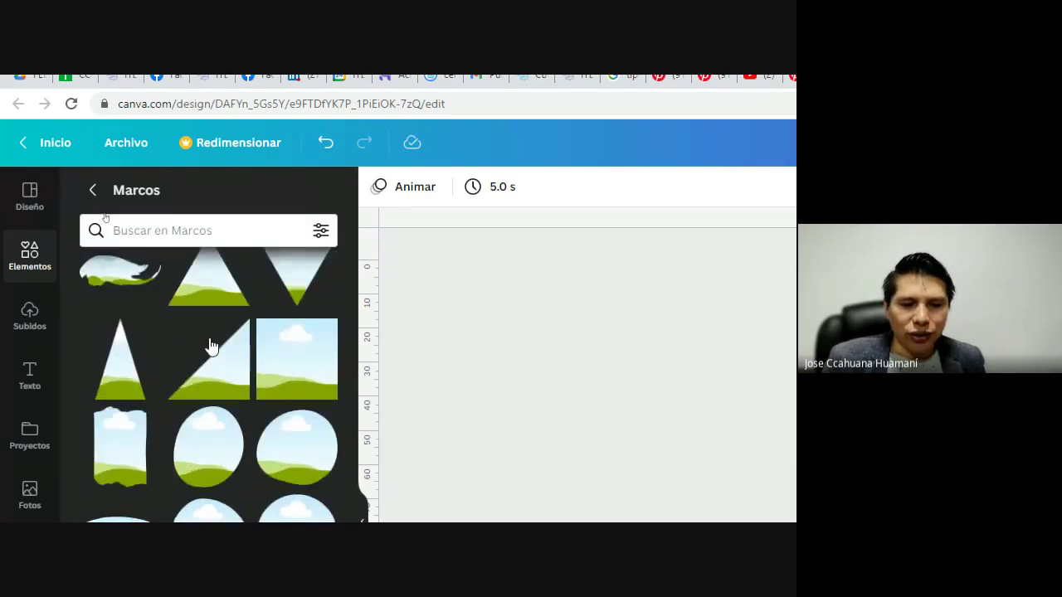
scroll(210, 346, down, 5)
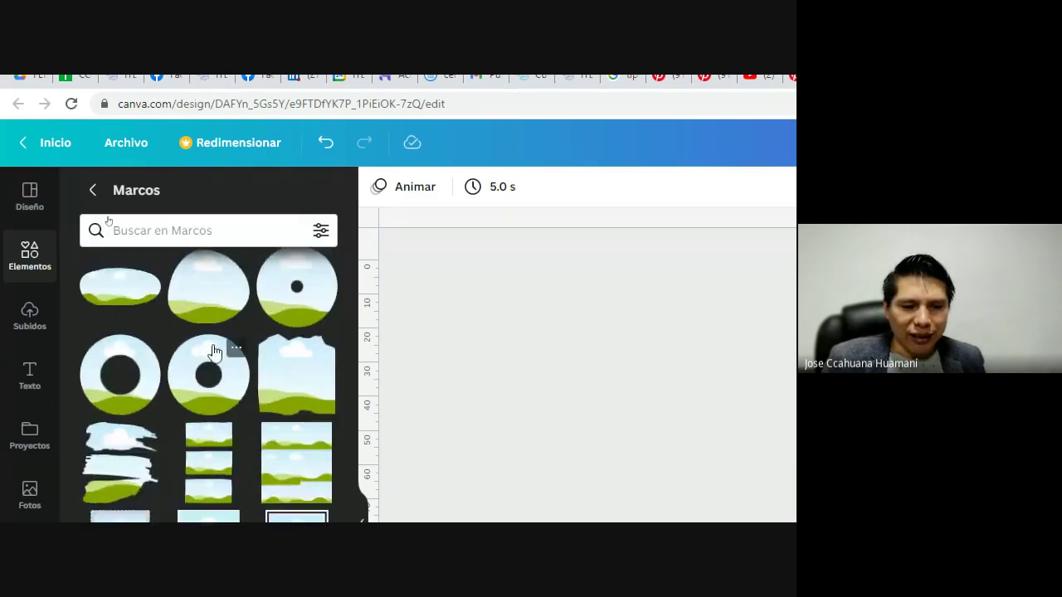
scroll(214, 352, down, 8)
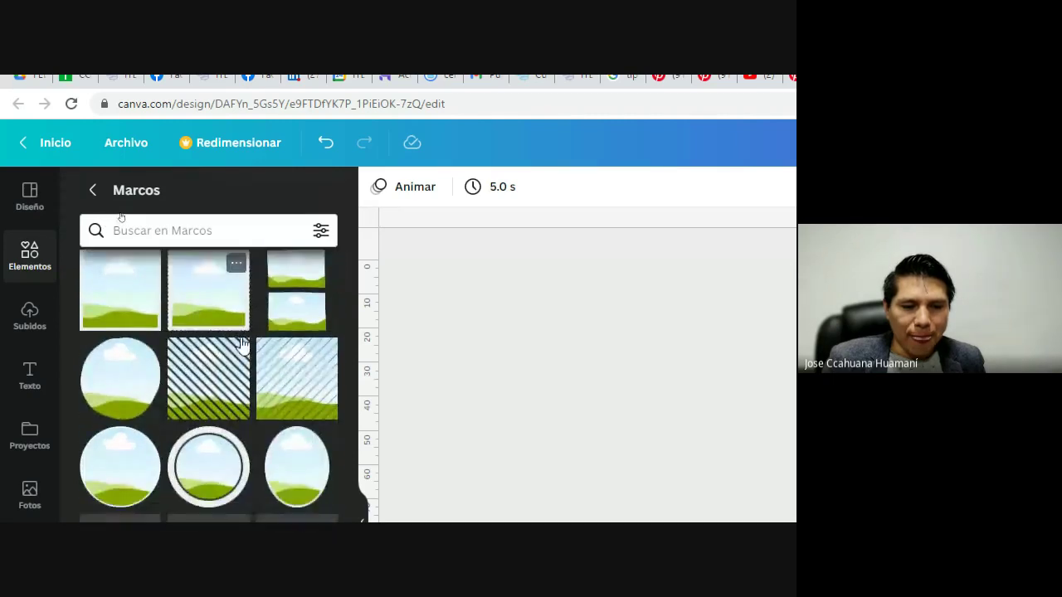
scroll(239, 346, down, 3)
scroll(156, 368, up, 1)
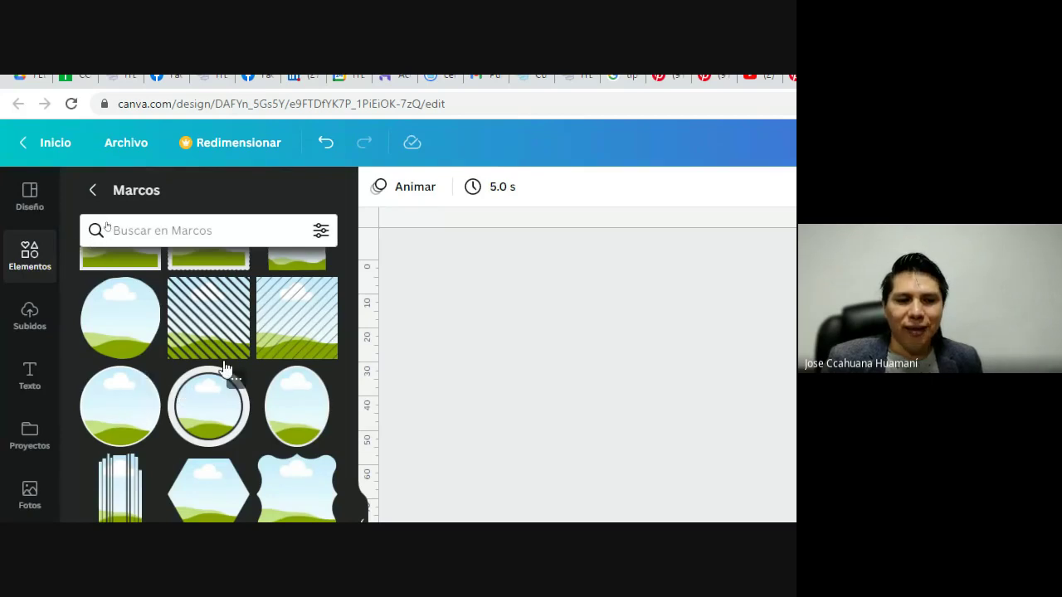
click(129, 408)
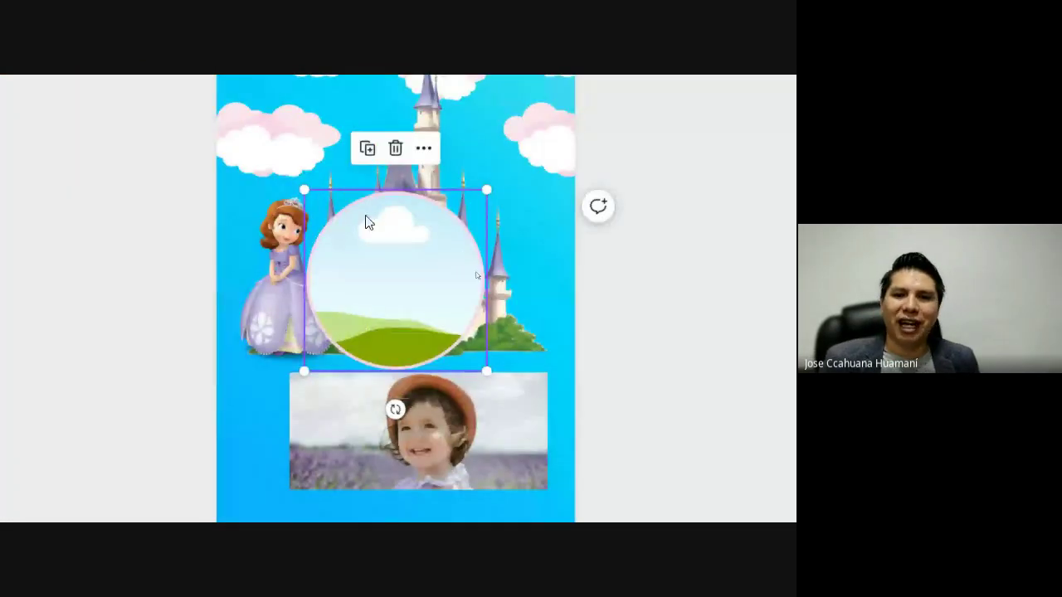
Shrink the circular frame and position it over the castle's base beside the princess.
drag(156, 183, 193, 194)
drag(404, 230, 426, 243)
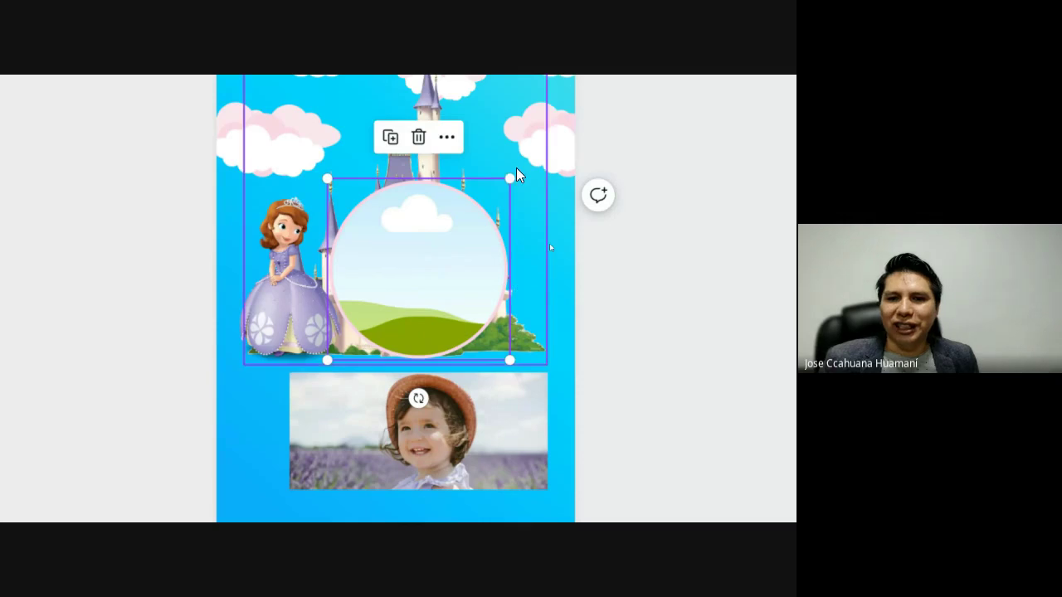
drag(509, 178, 496, 205)
drag(415, 277, 408, 290)
Place the photo of the child in the orange hat inside the circular frame.
click(437, 422)
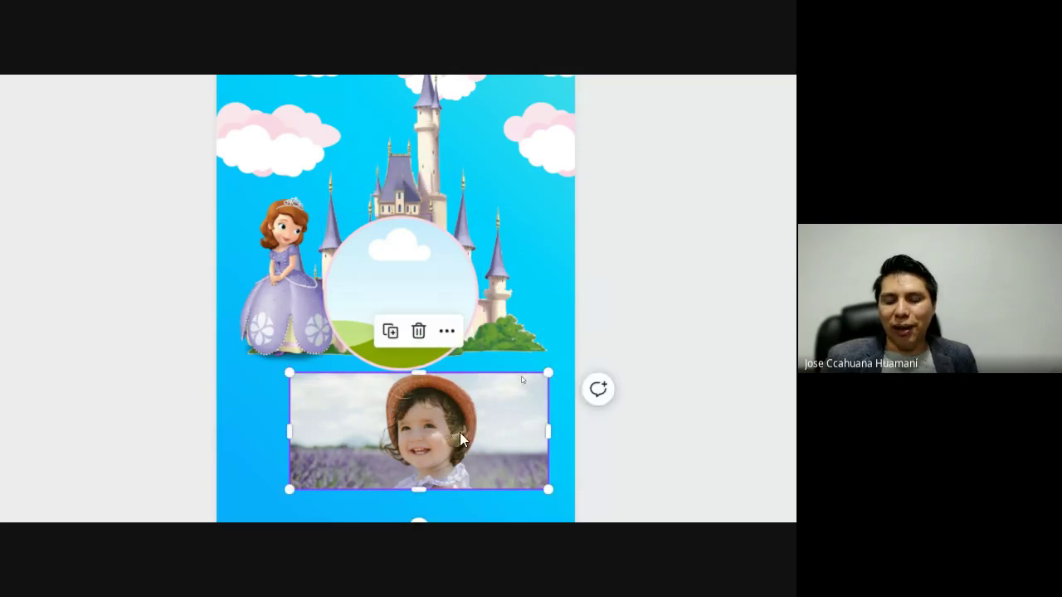
drag(442, 428, 431, 434)
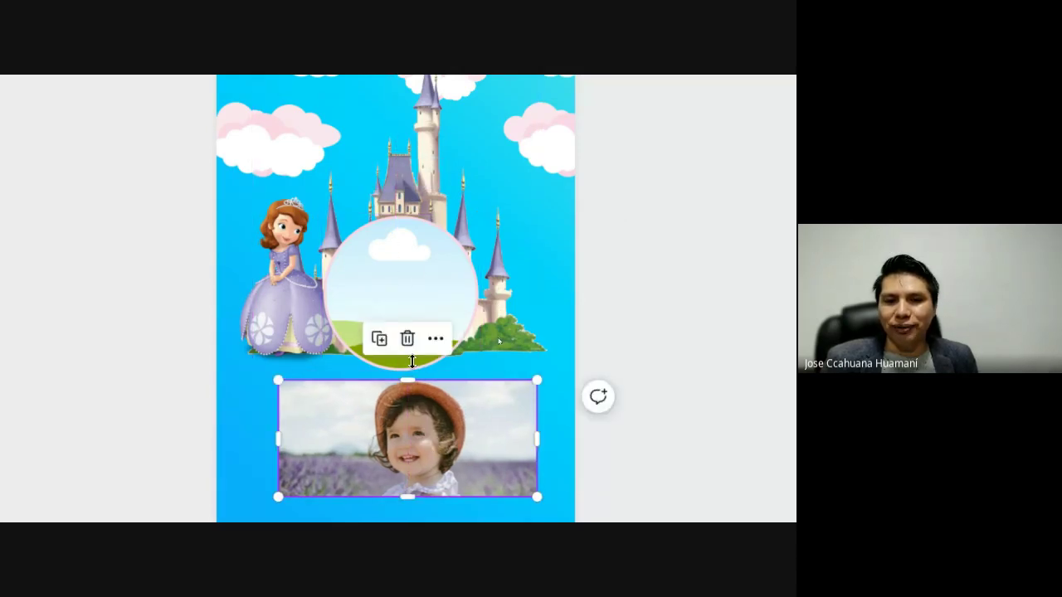
click(413, 268)
click(448, 437)
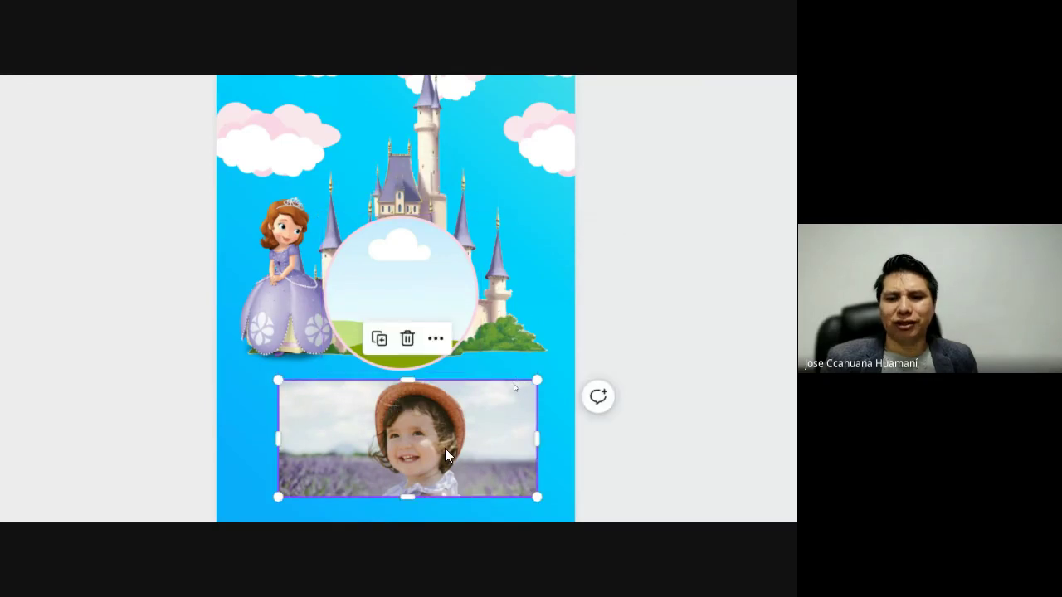
click(419, 286)
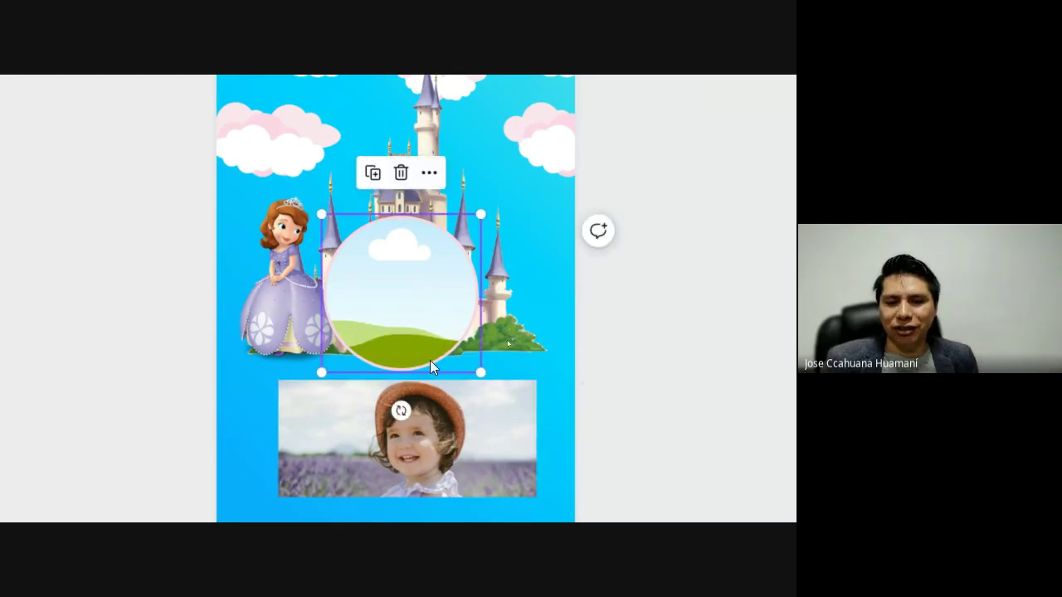
click(441, 407)
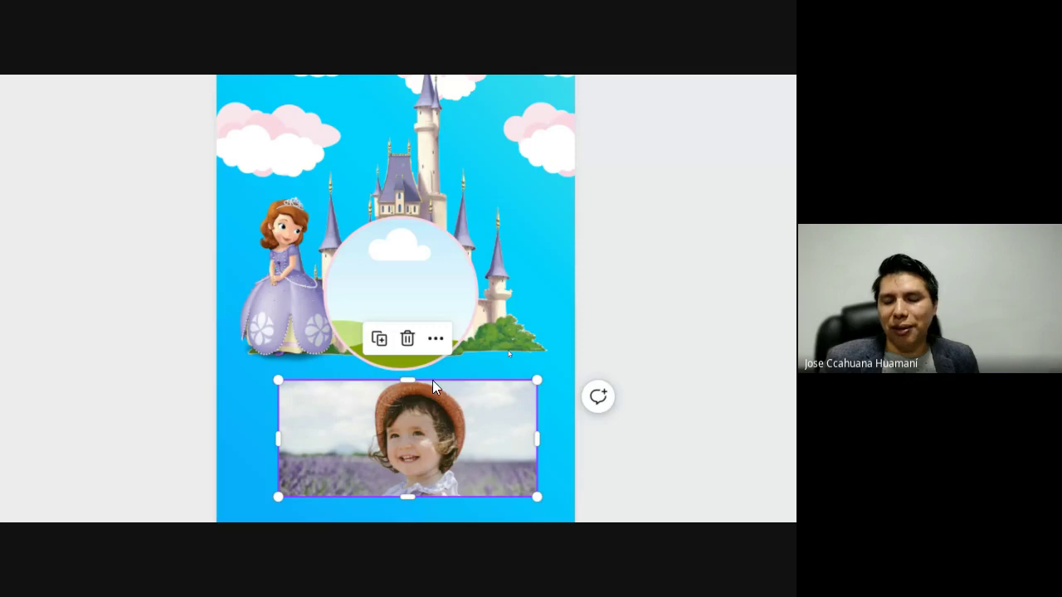
drag(458, 419, 426, 299)
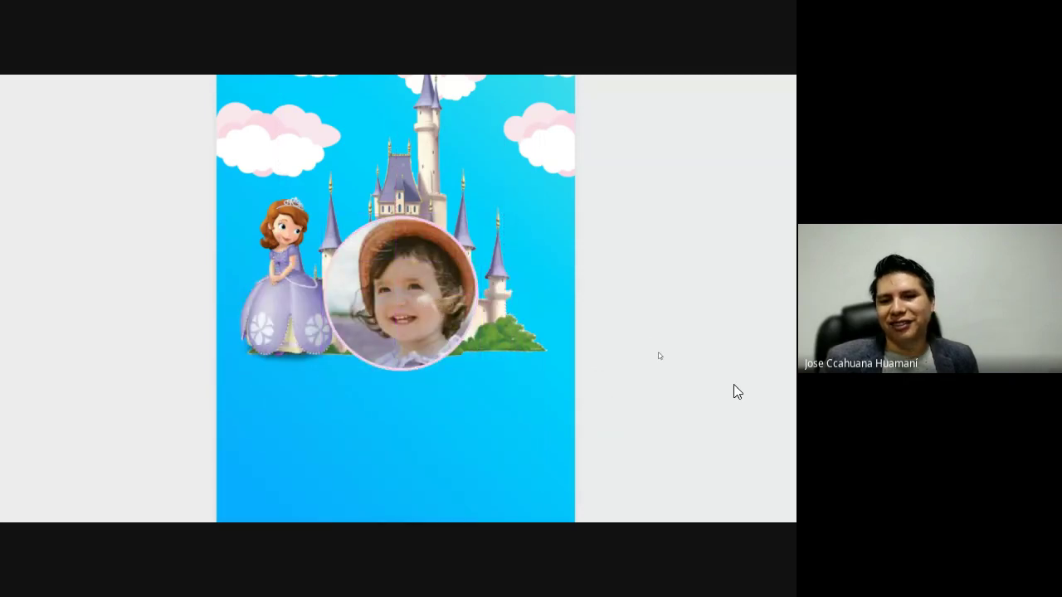
Reposition the child's photo within the circular frame so the face and hat are well framed.
click(418, 318)
double_click(419, 314)
mouse_move(425, 309)
mouse_down()
mouse_move(535, 309)
mouse_move(431, 312)
mouse_move(434, 298)
mouse_up()
click(483, 403)
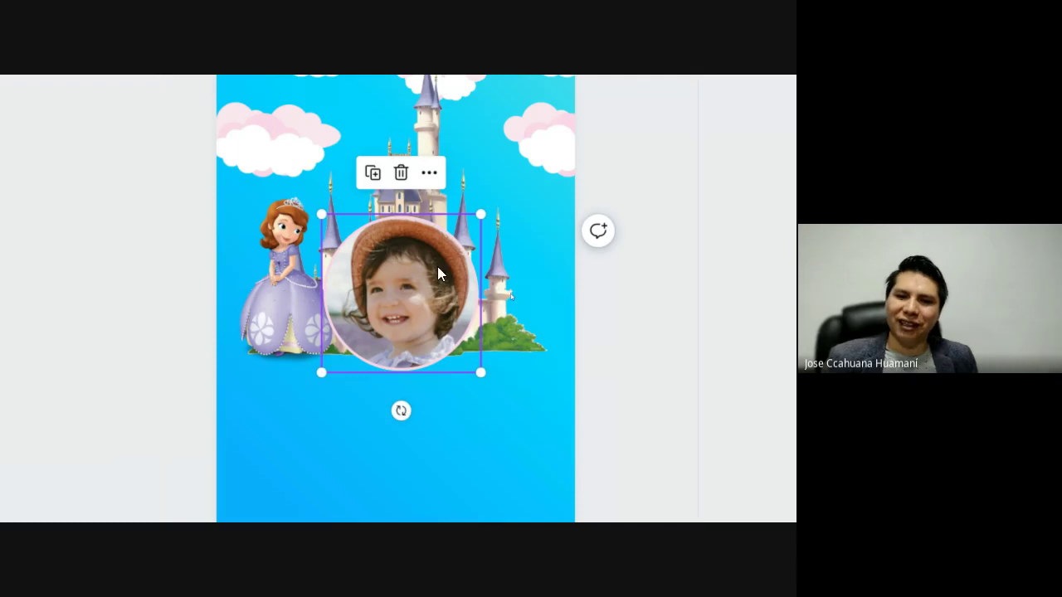
Shrink the framed child photo further and place it at the middle of the castle's base.
drag(480, 214, 453, 252)
drag(396, 314, 406, 293)
click(497, 378)
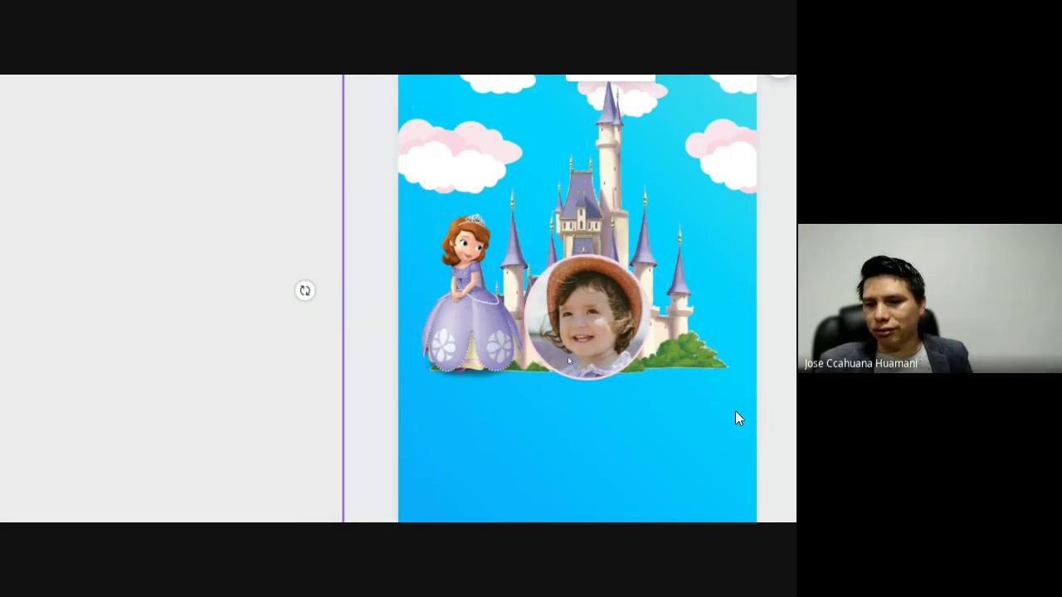
Move the princess slightly left, away from the framed child photo.
click(488, 319)
click(582, 323)
click(468, 317)
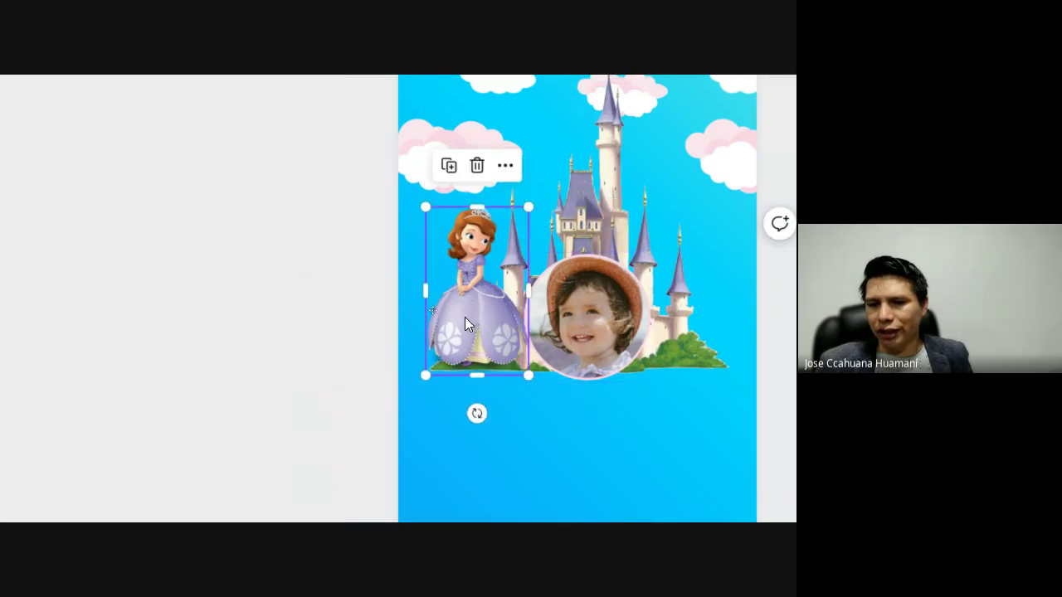
drag(465, 317, 456, 322)
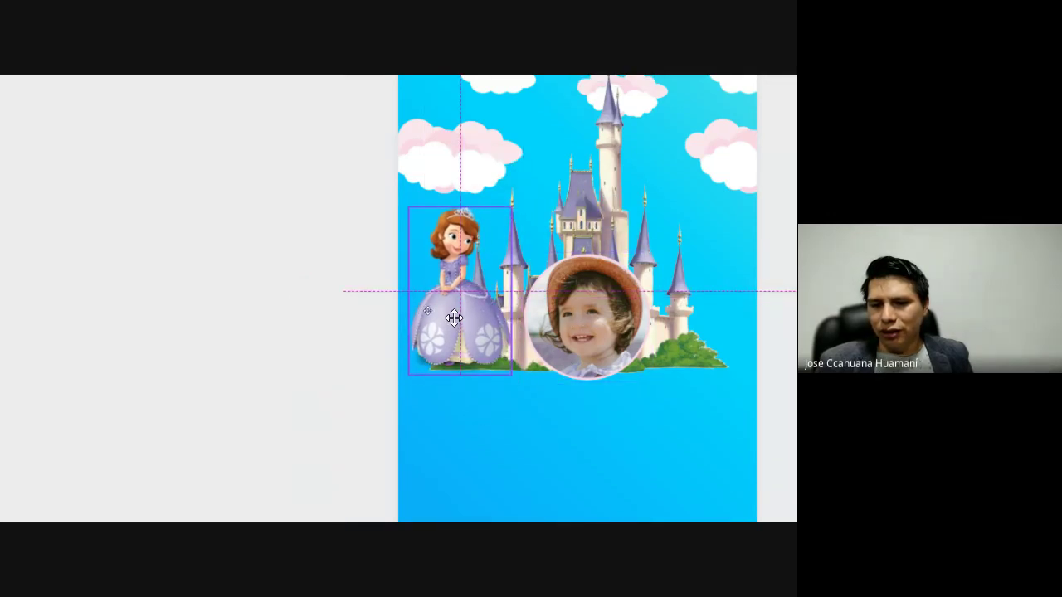
Change the circular frame's outline colour to the purple #8a81bc from the princess's photo palette.
click(572, 326)
click(586, 326)
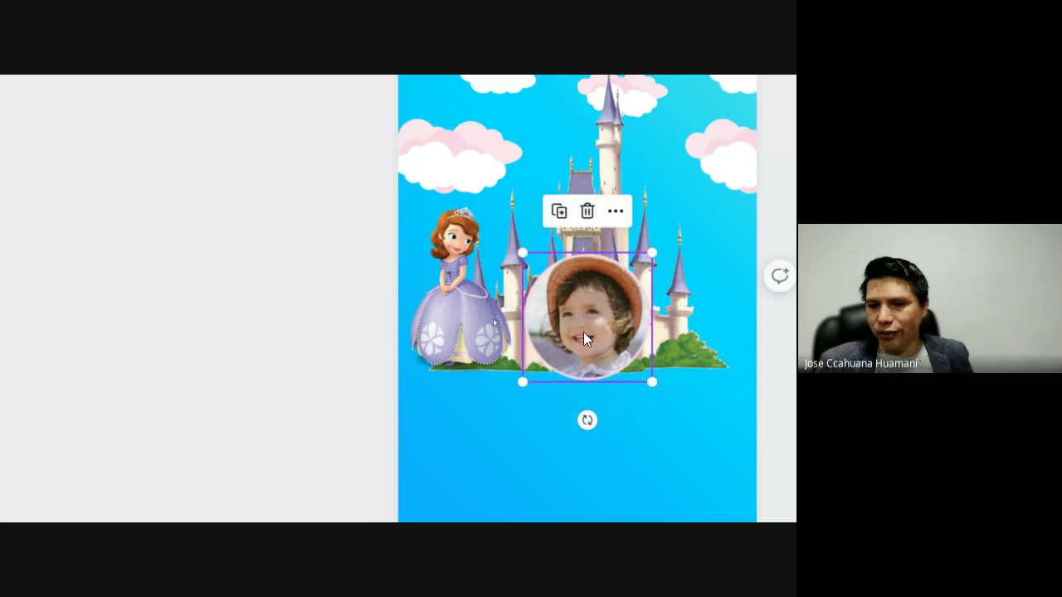
scroll(770, 301, right, 1)
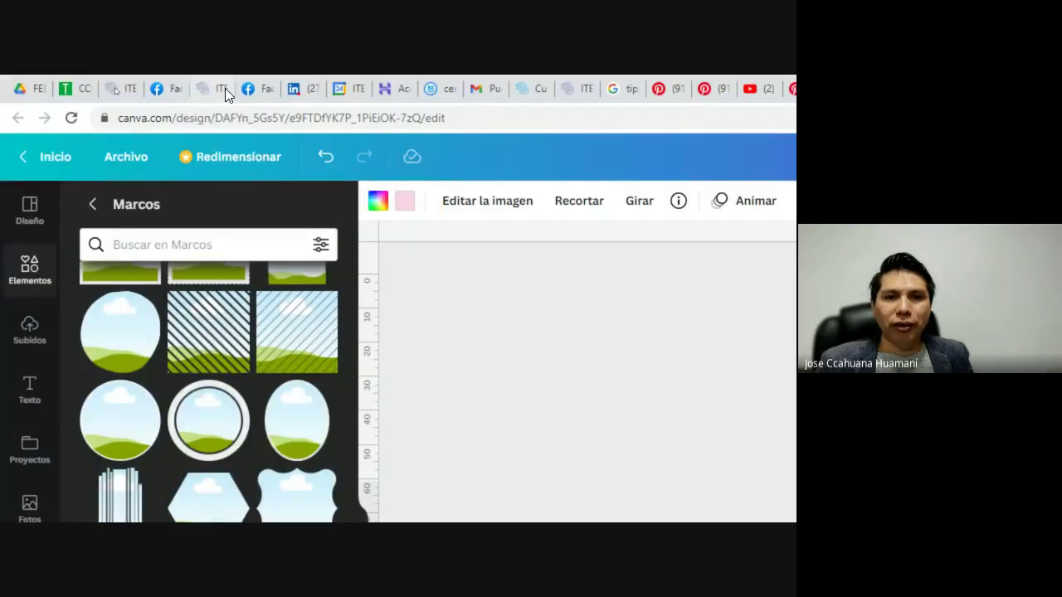
click(408, 208)
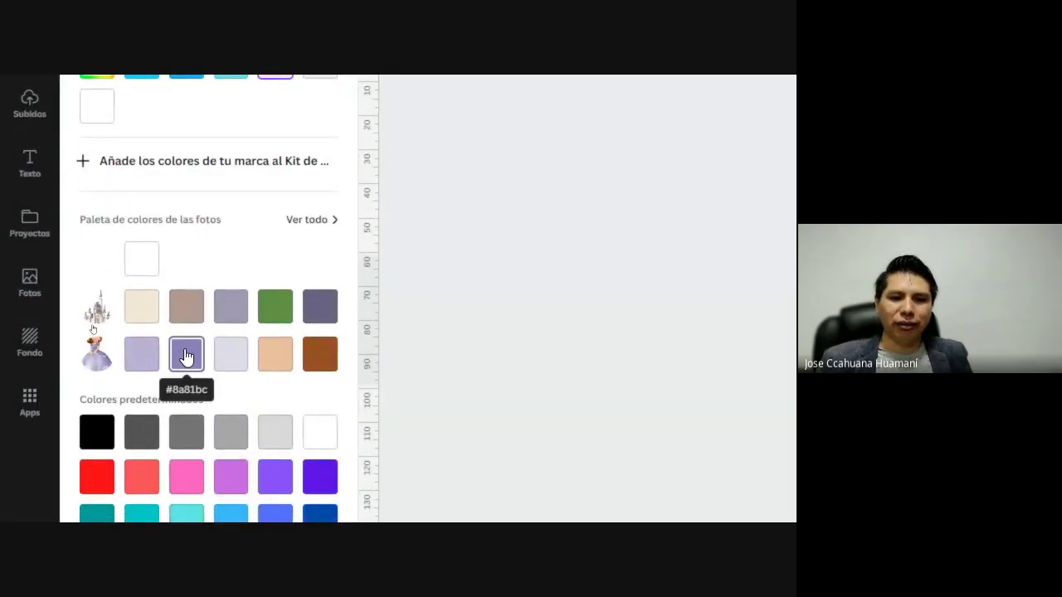
click(189, 357)
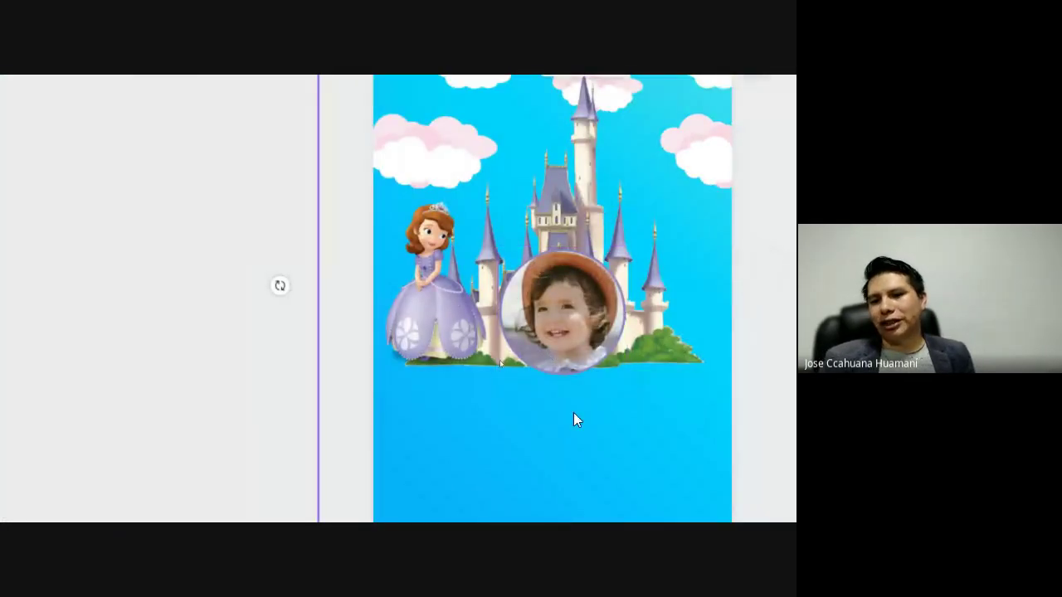
Set the circular frame's outline colour to white from the document colours and deselect everything.
click(565, 313)
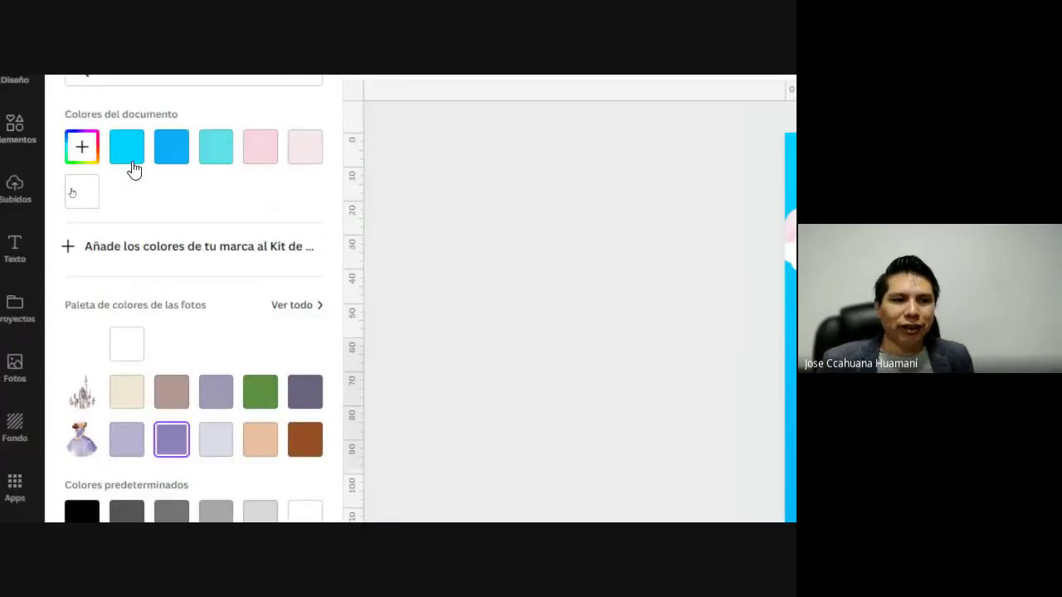
click(89, 196)
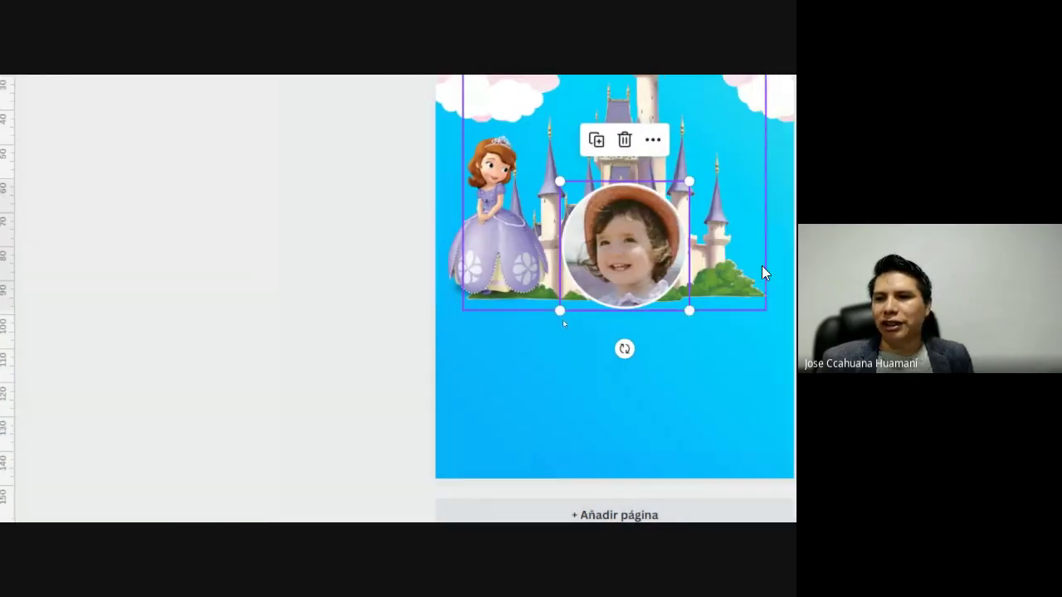
click(637, 338)
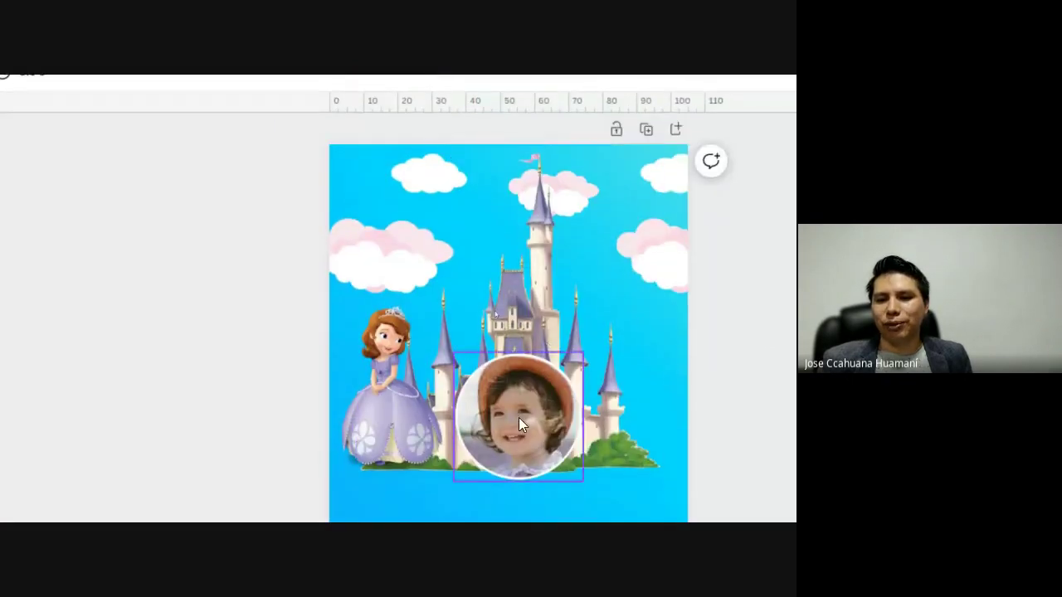
click(557, 256)
click(779, 422)
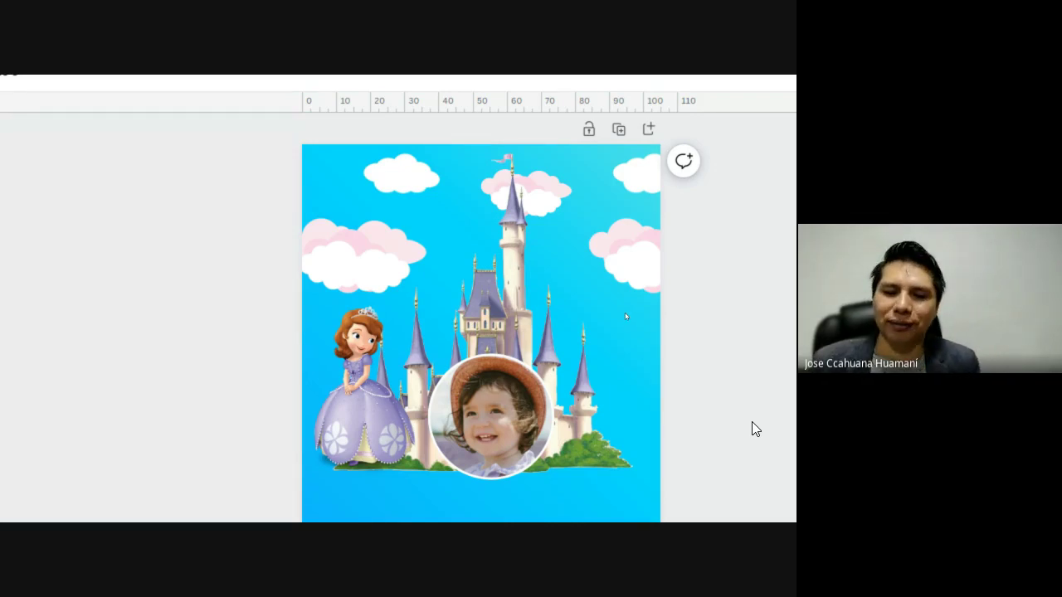
Shrink the princess slightly and place her at the castle's left base.
click(347, 390)
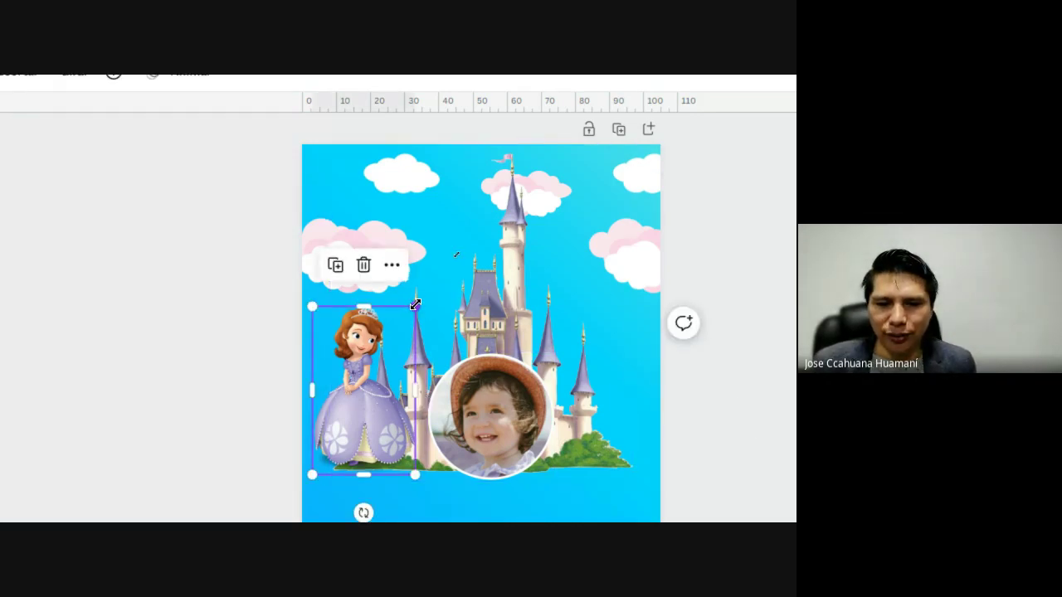
drag(417, 303, 398, 333)
drag(354, 428, 365, 420)
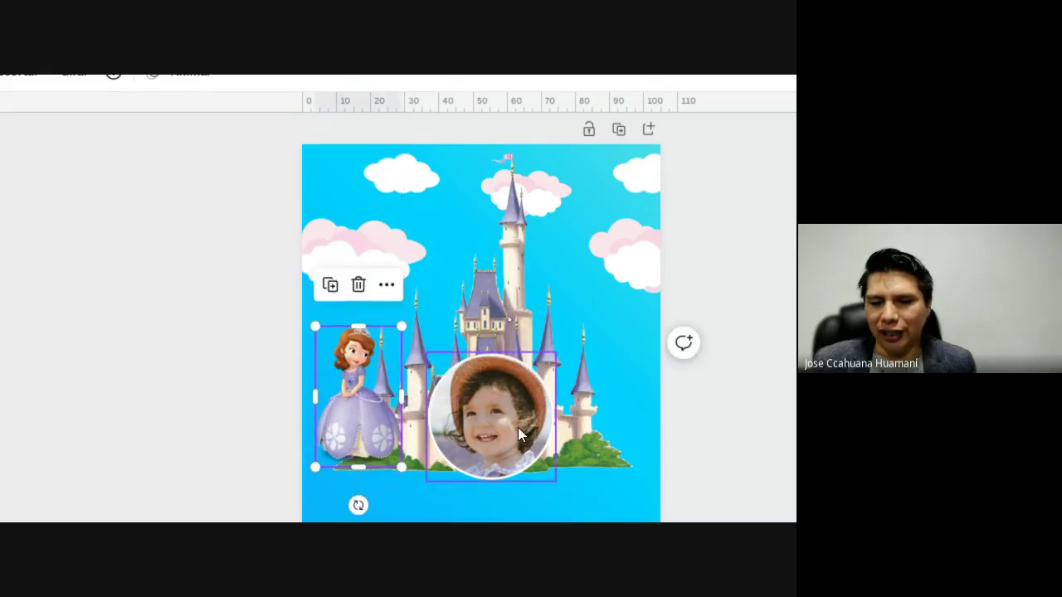
Move the framed child photo slightly left to centre it horizontally on the page, and deselect it.
drag(517, 427, 508, 426)
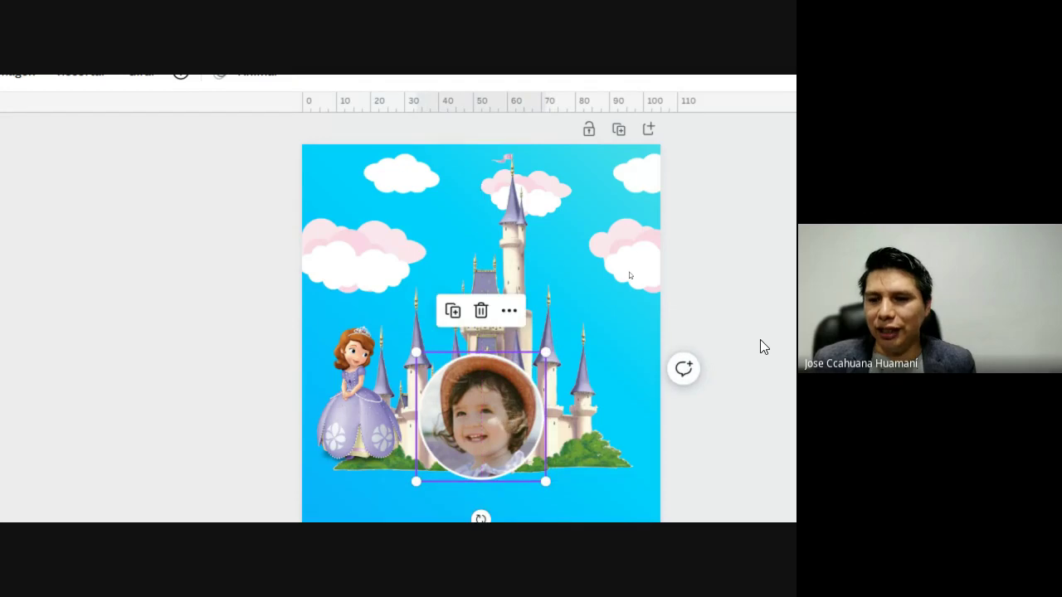
click(741, 319)
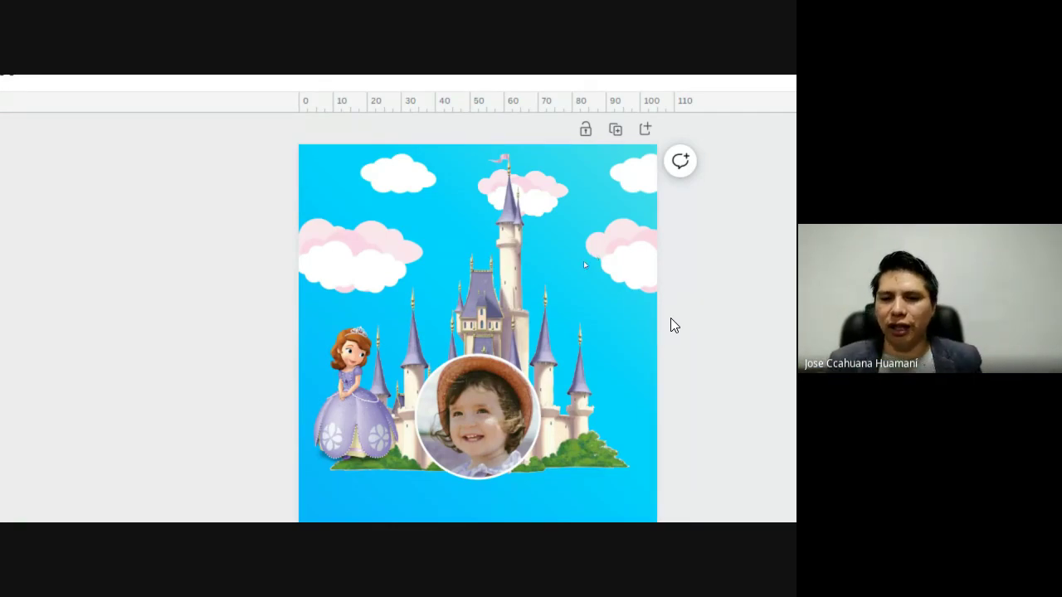
drag(477, 382, 478, 388)
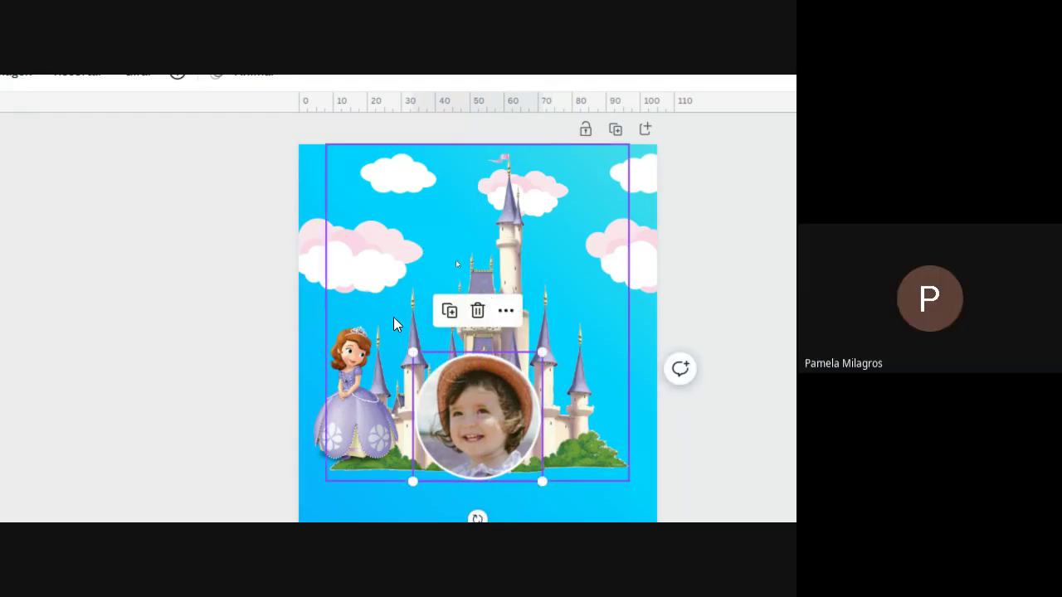
click(687, 318)
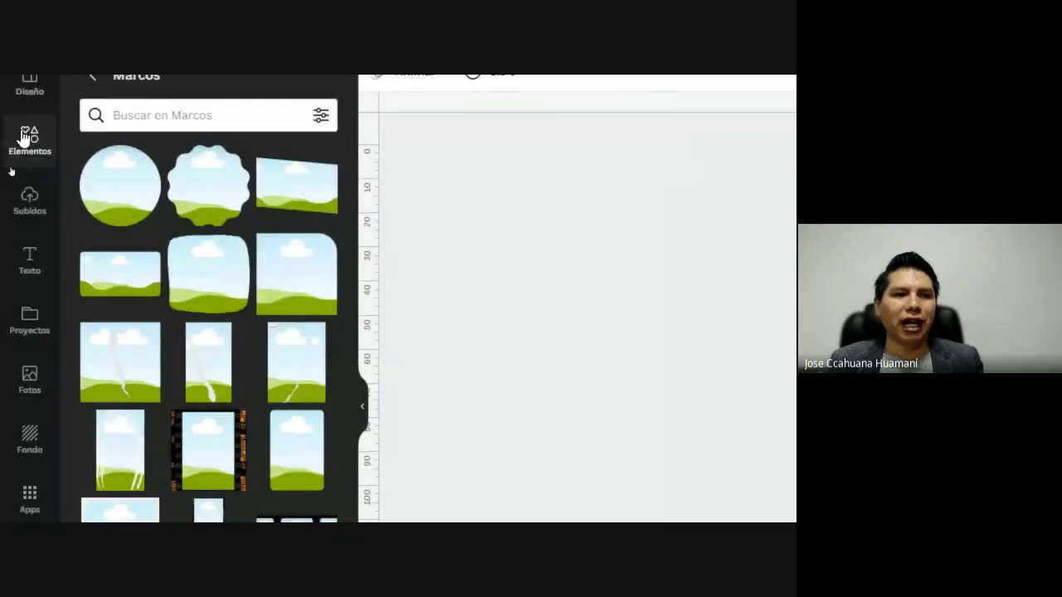
Search the elements library for "feliz cumpleaños" and limit the results to graphic elements.
click(30, 141)
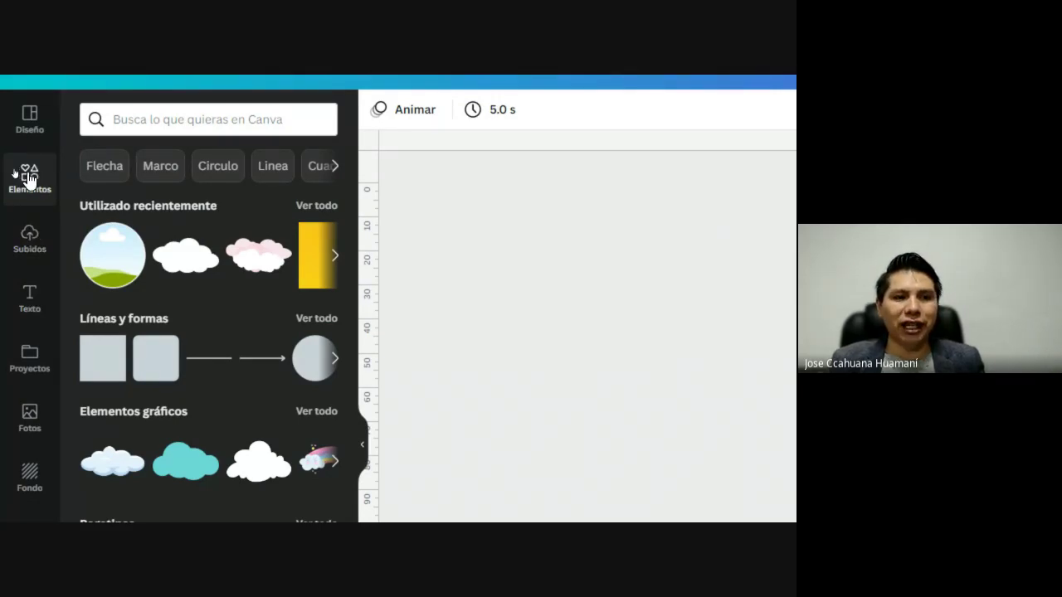
click(147, 116)
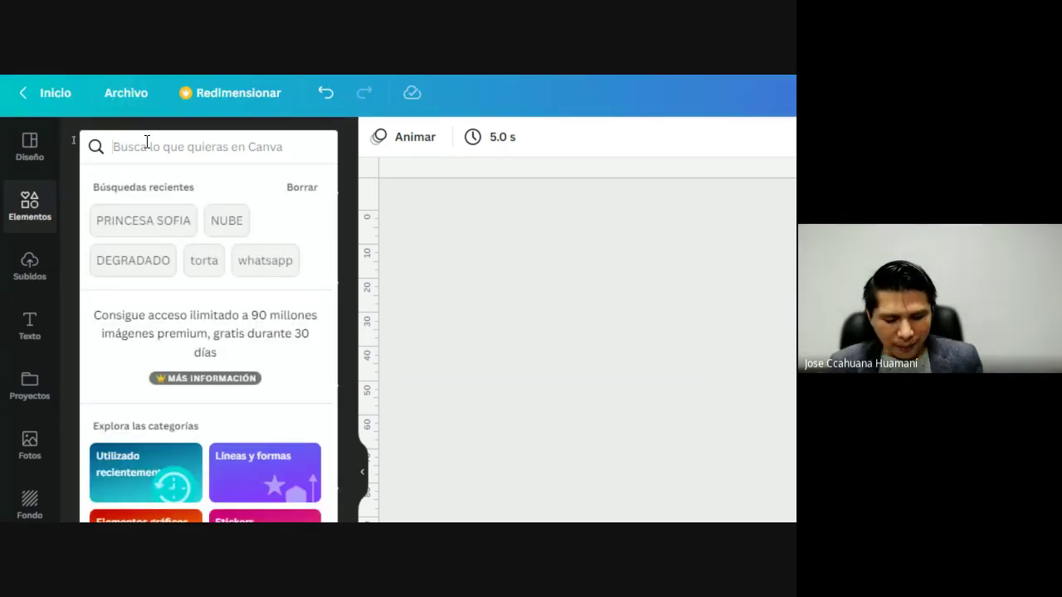
text(fe)
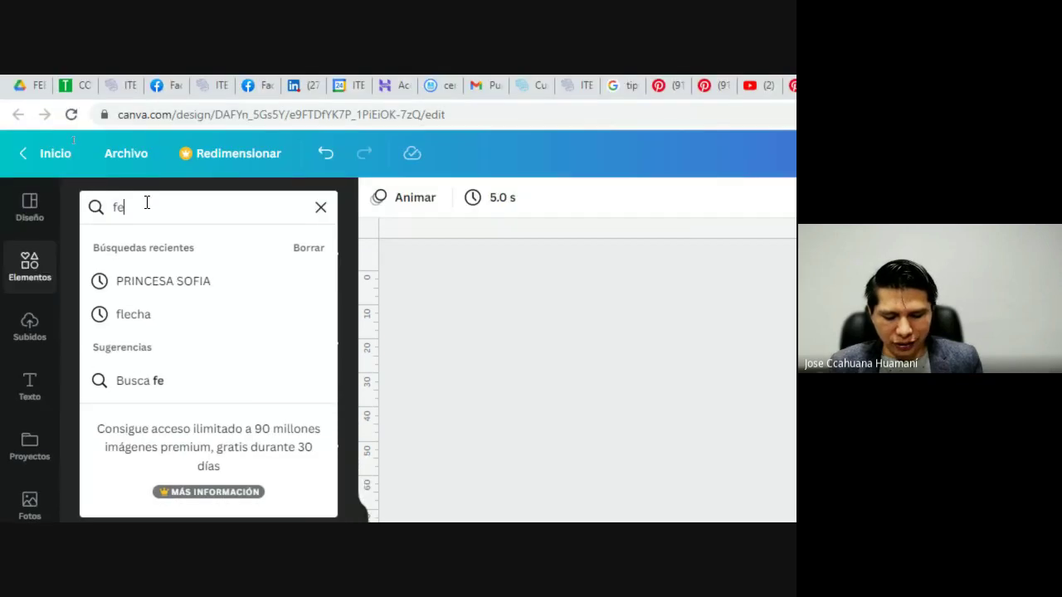
text(liz cumple)
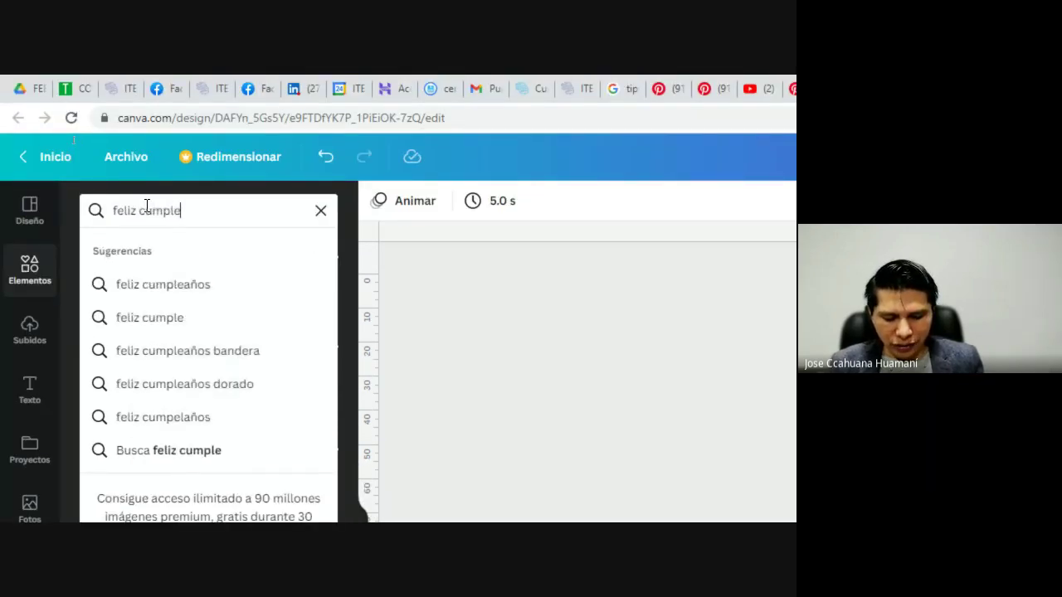
text(años)
key(Return)
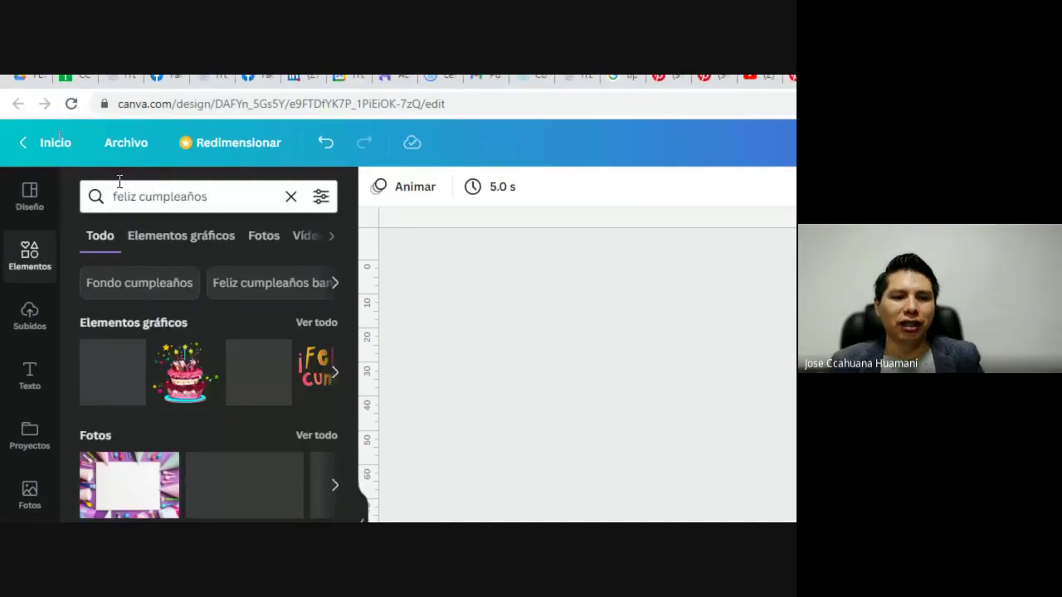
click(181, 236)
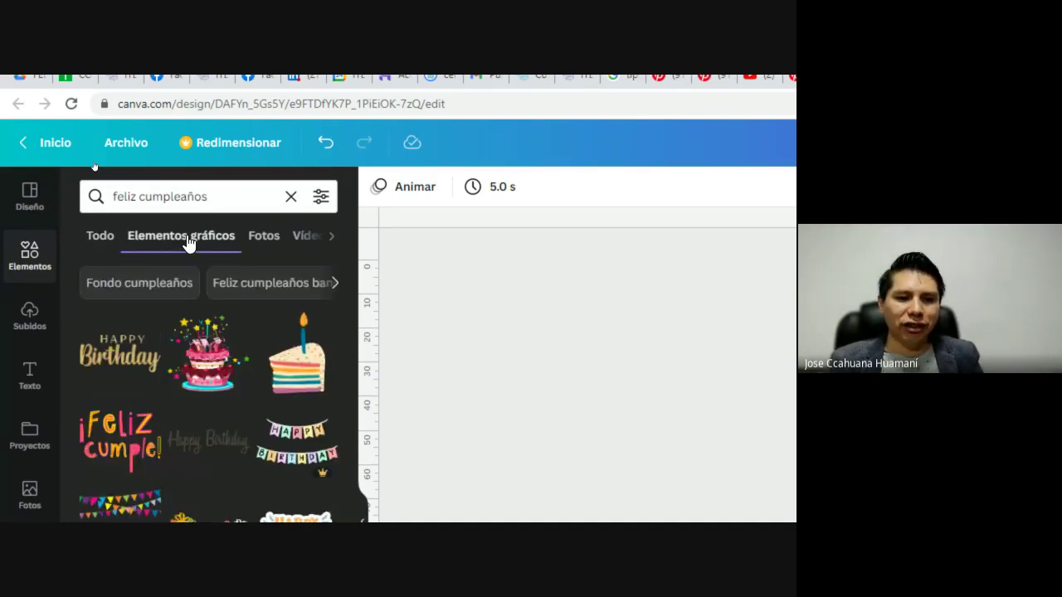
Find and insert the free red, blue, yellow and pink "Happy Birthday" lettering among the graphics.
scroll(143, 374, down, 1)
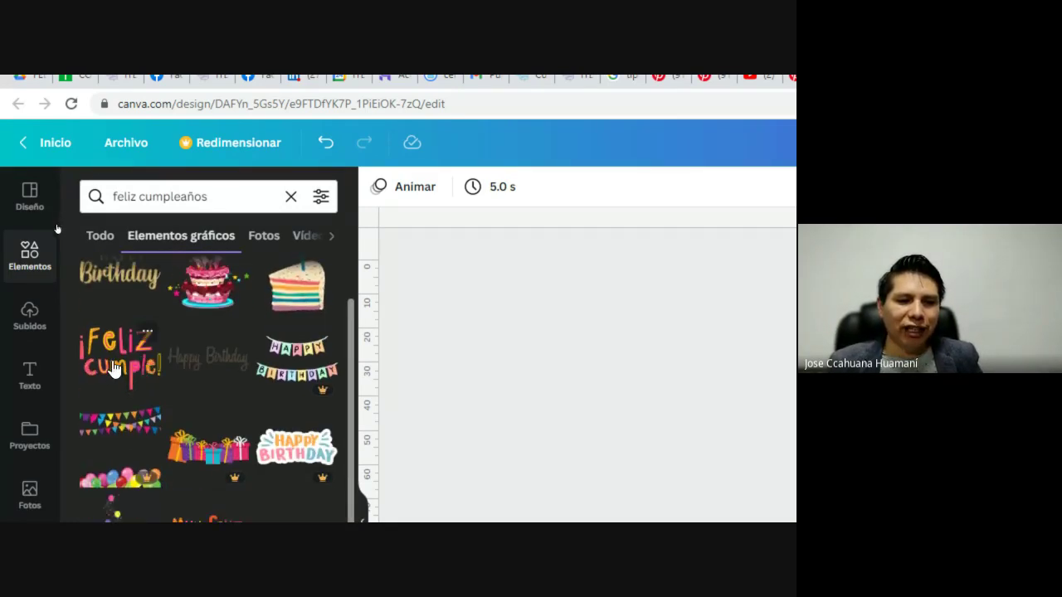
scroll(169, 356, down, 1)
scroll(187, 355, down, 1)
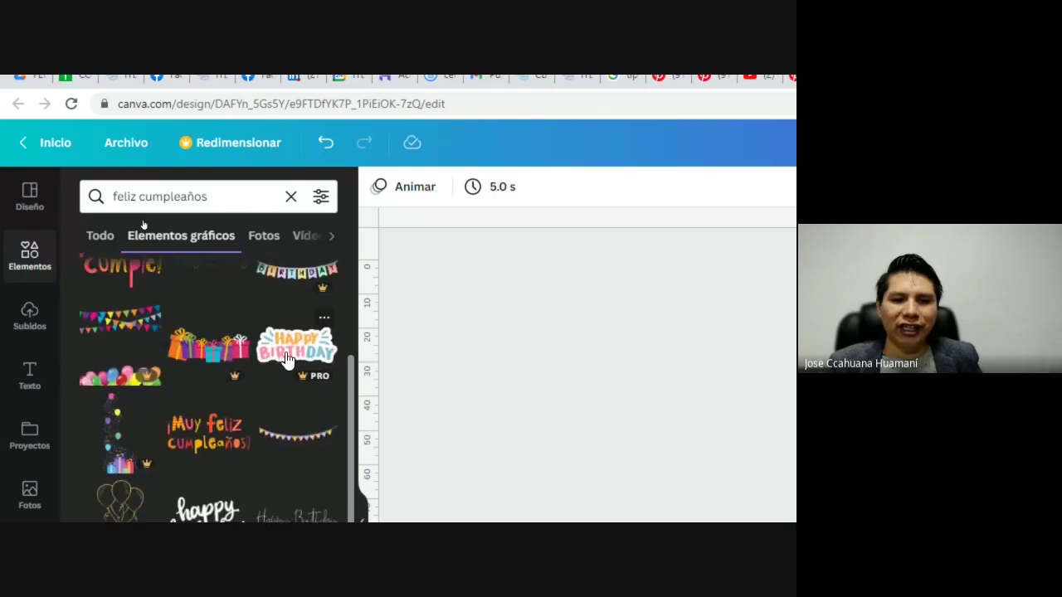
scroll(193, 380, down, 2)
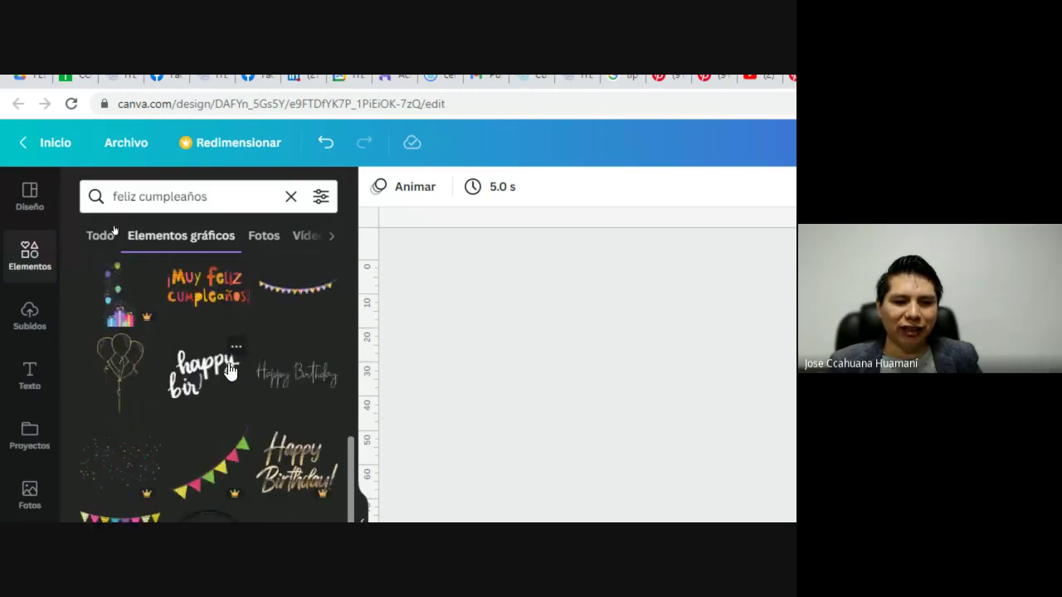
scroll(314, 332, down, 3)
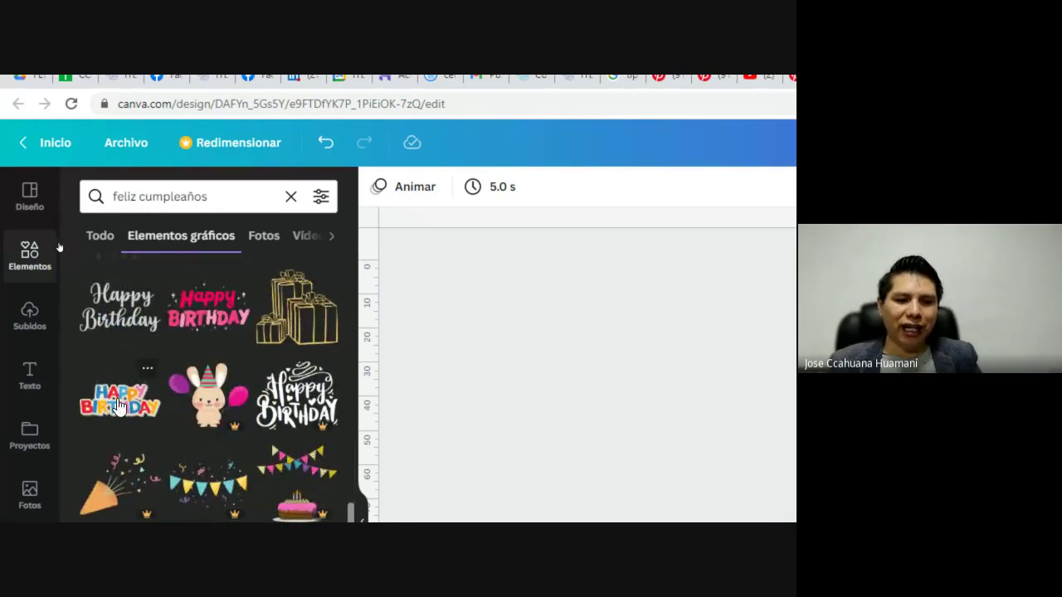
scroll(119, 405, down, 1)
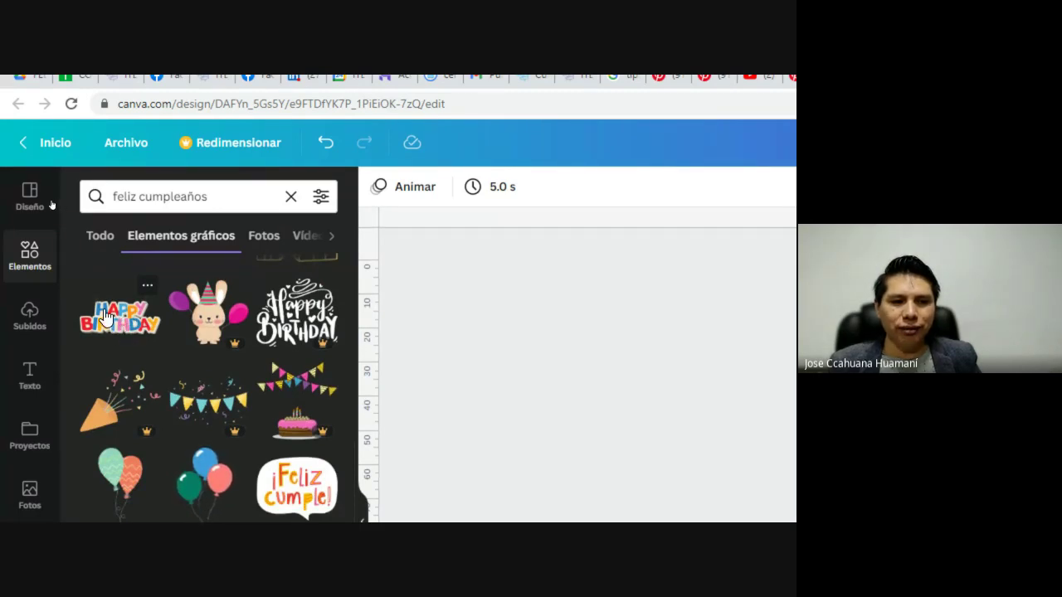
click(106, 317)
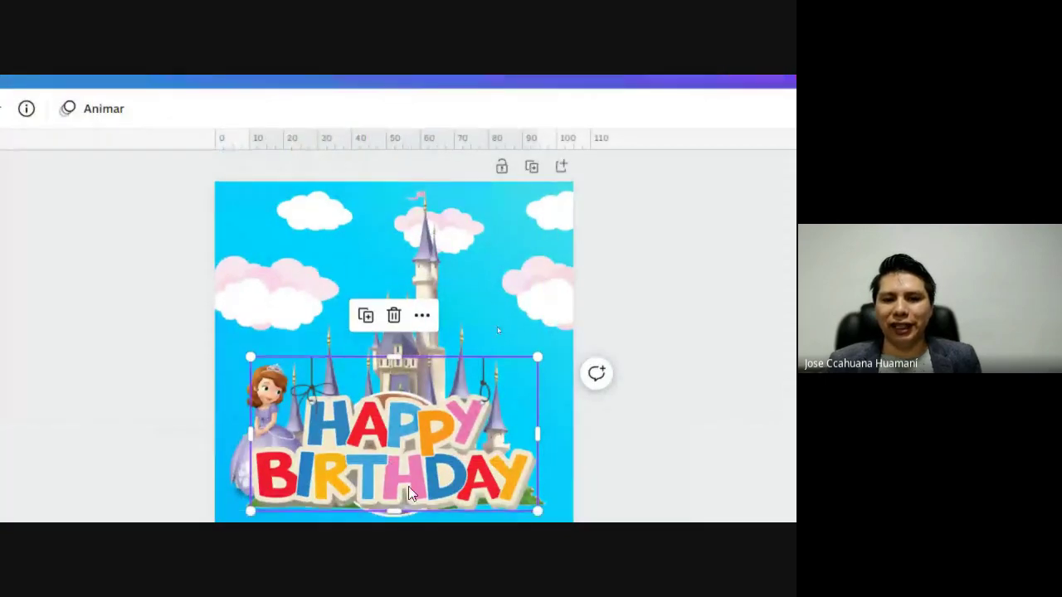
Shrink the "Happy Birthday" lettering to about half the page width and place it just above the child photo.
drag(408, 486, 453, 313)
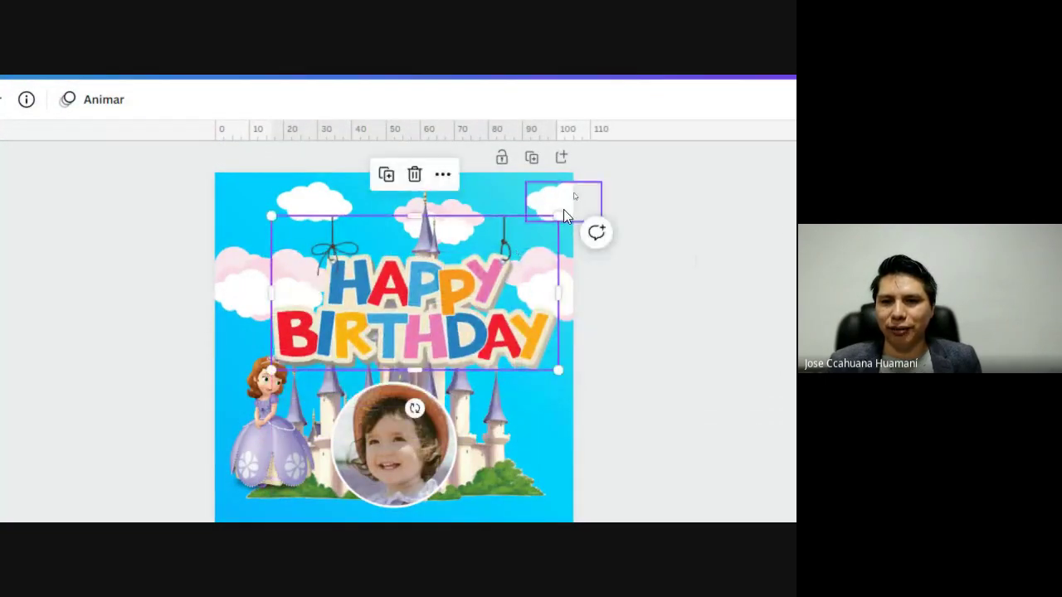
drag(555, 218, 452, 330)
drag(359, 333, 365, 355)
mouse_move(471, 298)
mouse_down()
mouse_move(504, 280)
mouse_move(485, 289)
mouse_up()
drag(428, 344, 426, 331)
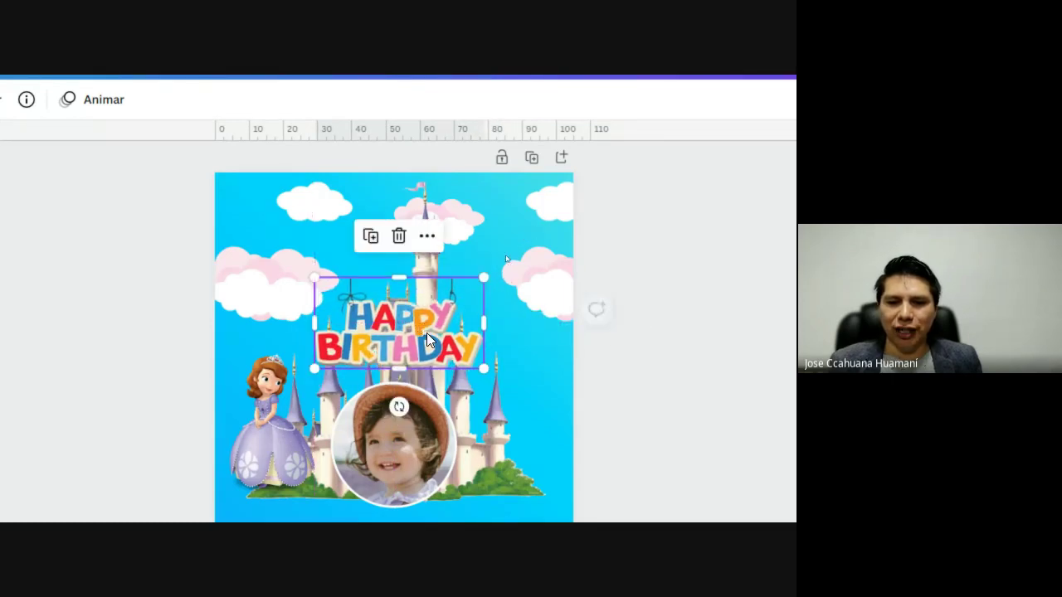
Nudge the framed child photo to line up beneath the "Happy Birthday" lettering and deselect everything.
drag(442, 461, 406, 364)
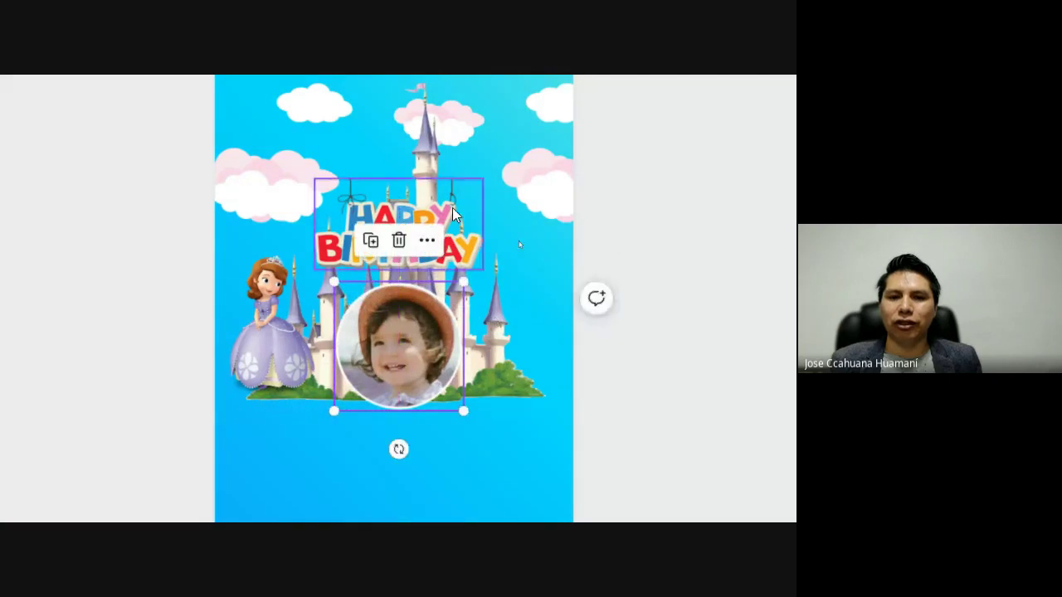
mouse_move(431, 212)
mouse_down()
mouse_move(444, 277)
mouse_move(425, 404)
mouse_move(417, 224)
mouse_move(427, 218)
mouse_up()
click(599, 244)
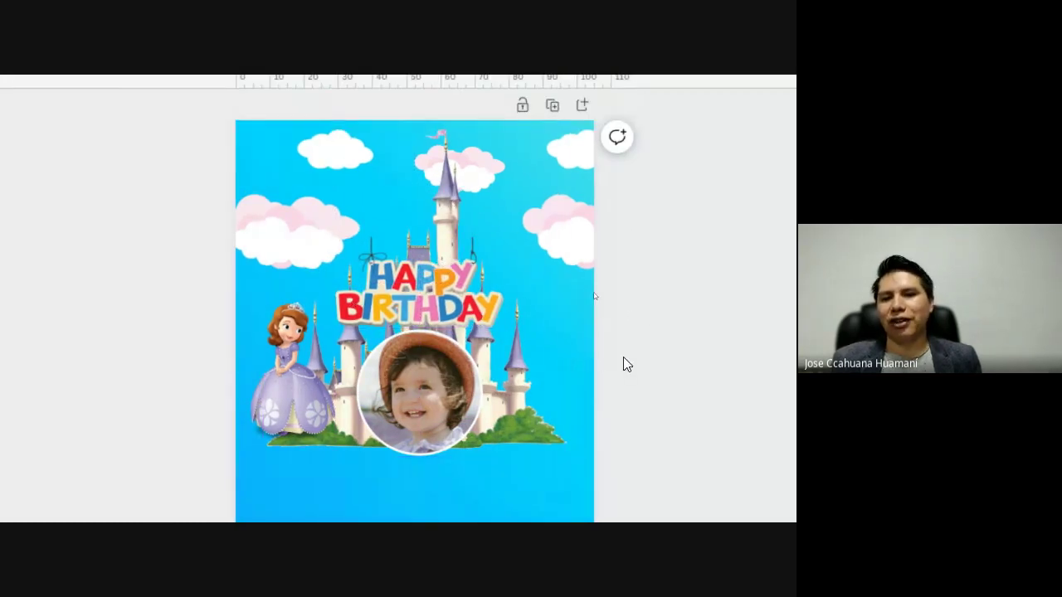
Enlarge the "Happy Birthday" lettering from its corners to about 70% of the page width and deselect it.
click(450, 289)
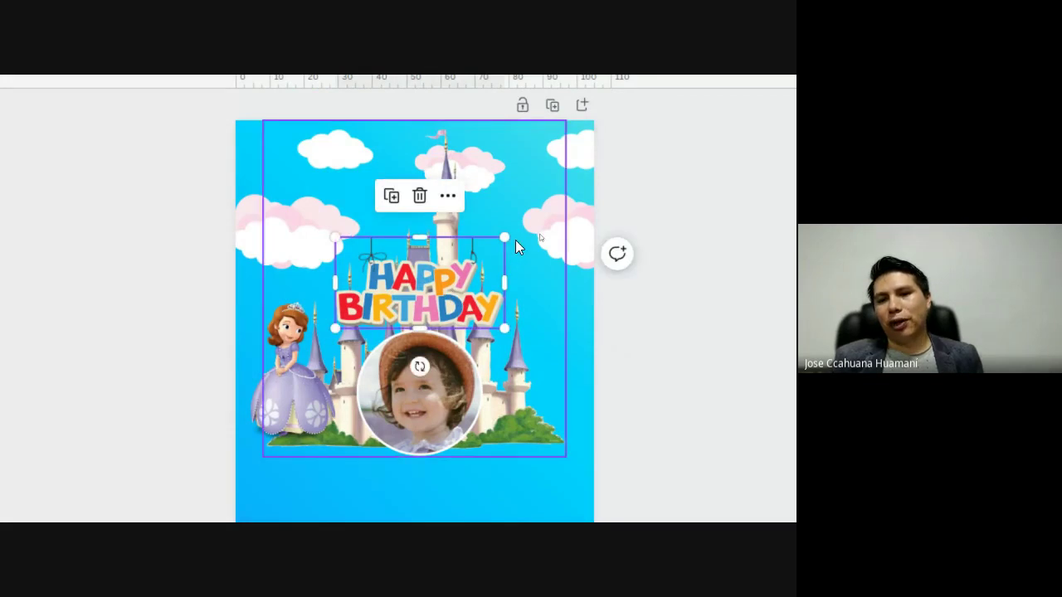
drag(506, 236, 550, 206)
drag(335, 214, 292, 188)
click(660, 384)
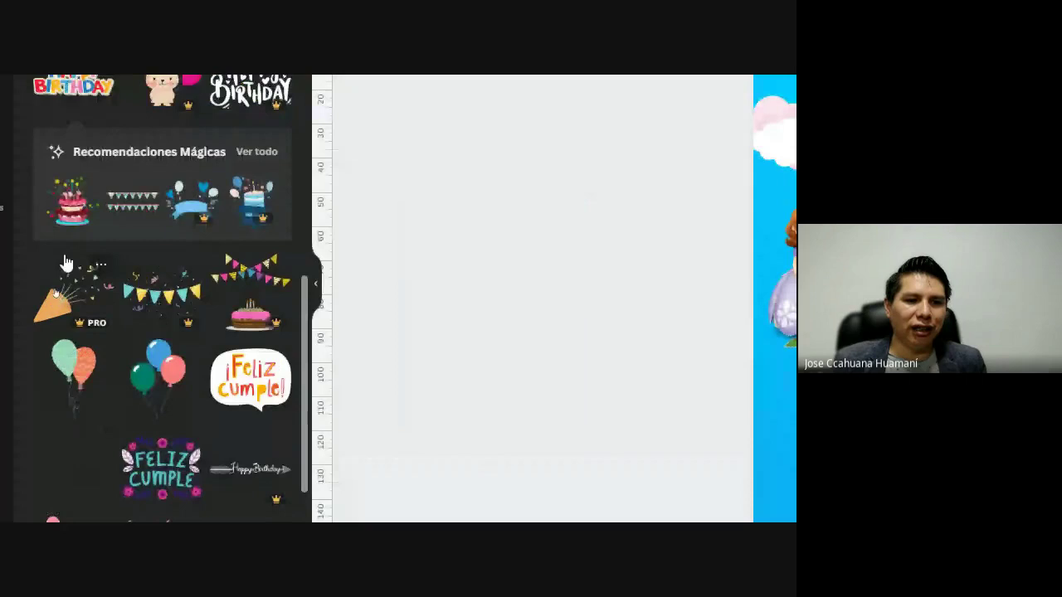
Browse further birthday graphics and insert the slanted multicoloured "Happy Birthday" graphic with a dark outline.
scroll(102, 282, down, 5)
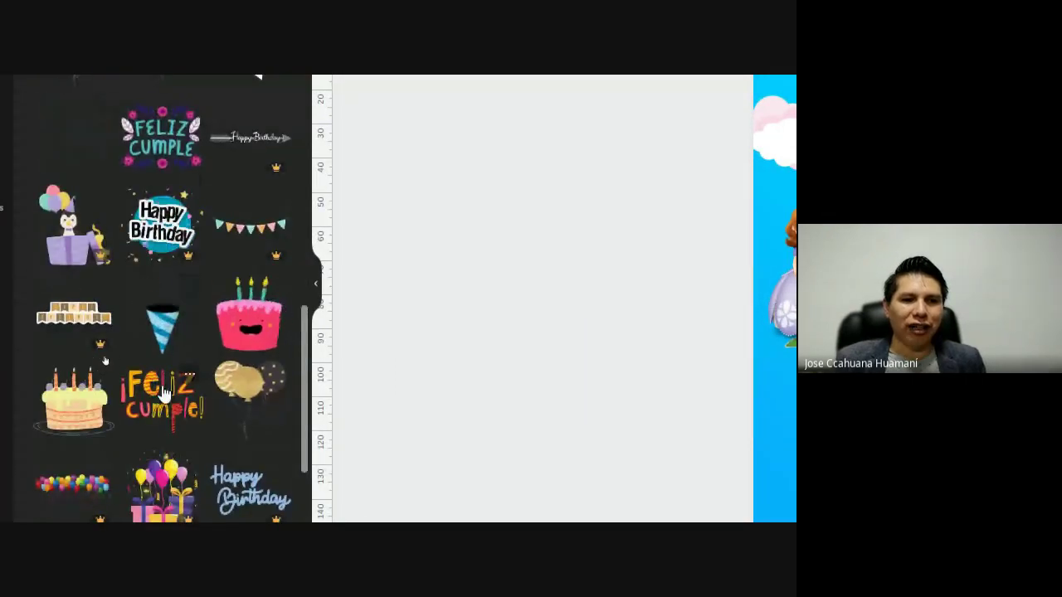
scroll(158, 365, down, 4)
scroll(160, 309, down, 4)
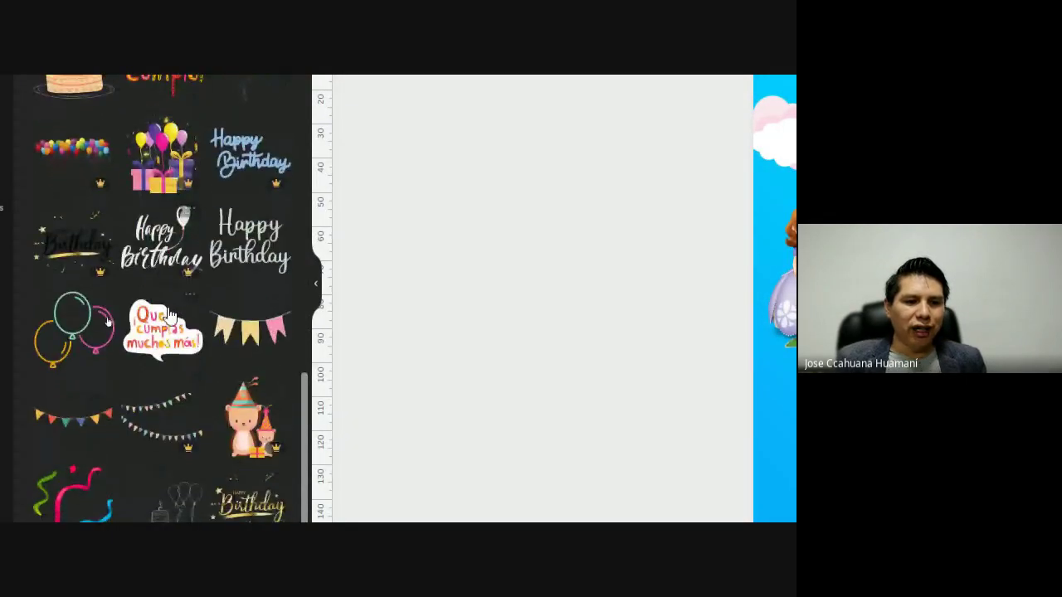
scroll(83, 199, up, 1)
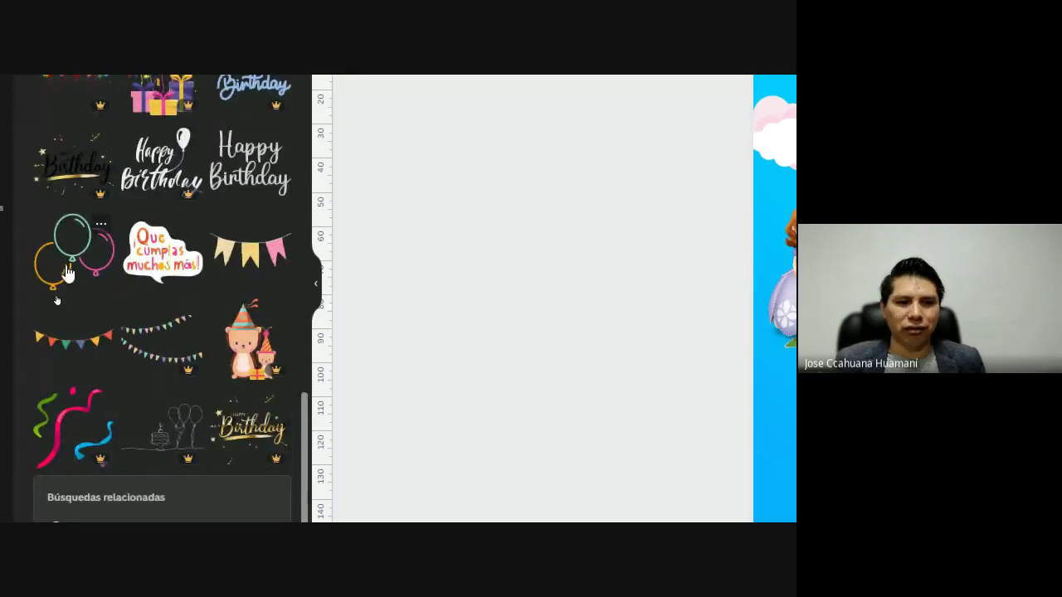
scroll(214, 307, down, 6)
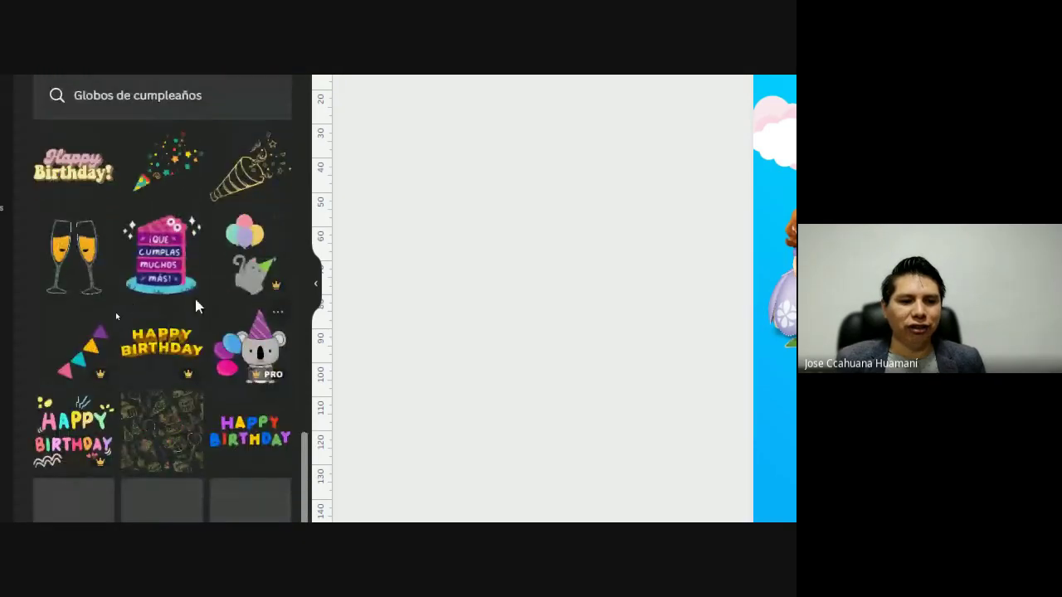
scroll(166, 303, down, 1)
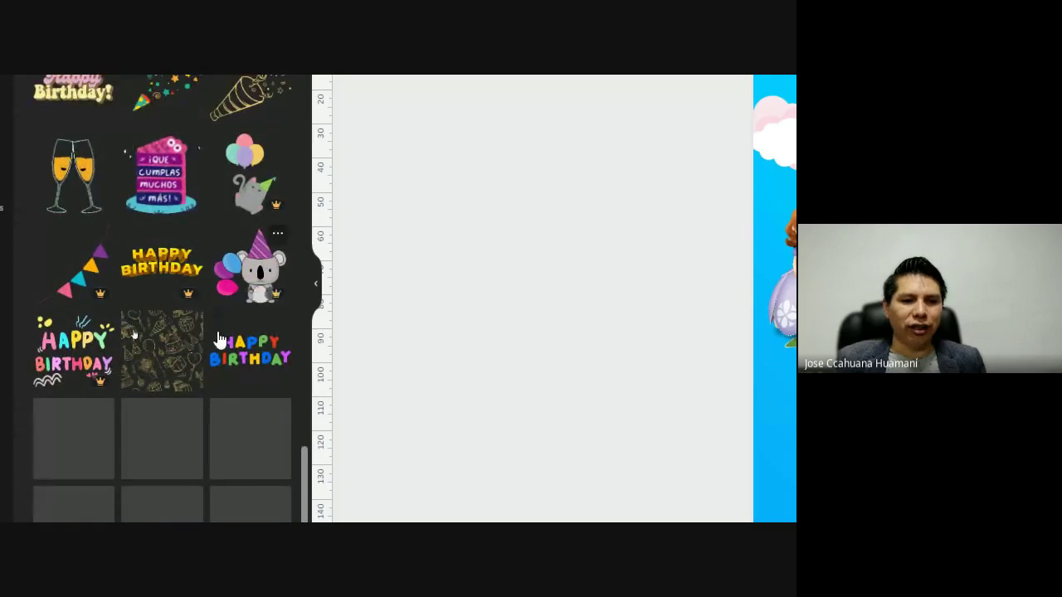
scroll(260, 390, down, 1)
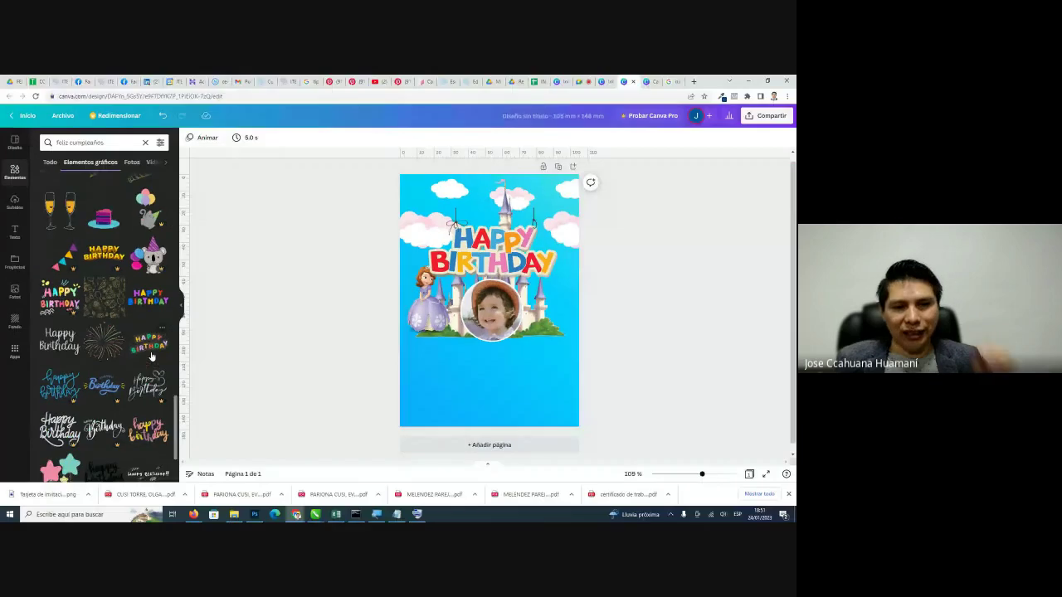
click(157, 336)
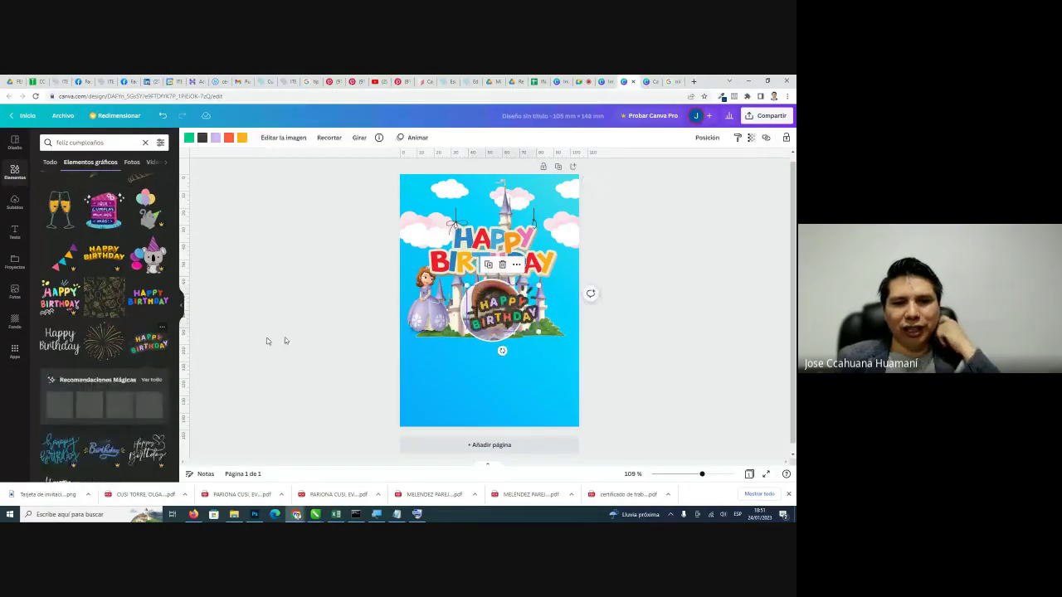
Move the dark-outlined "Happy Birthday" graphic to just below the child photo, centred on the page.
drag(494, 286, 474, 366)
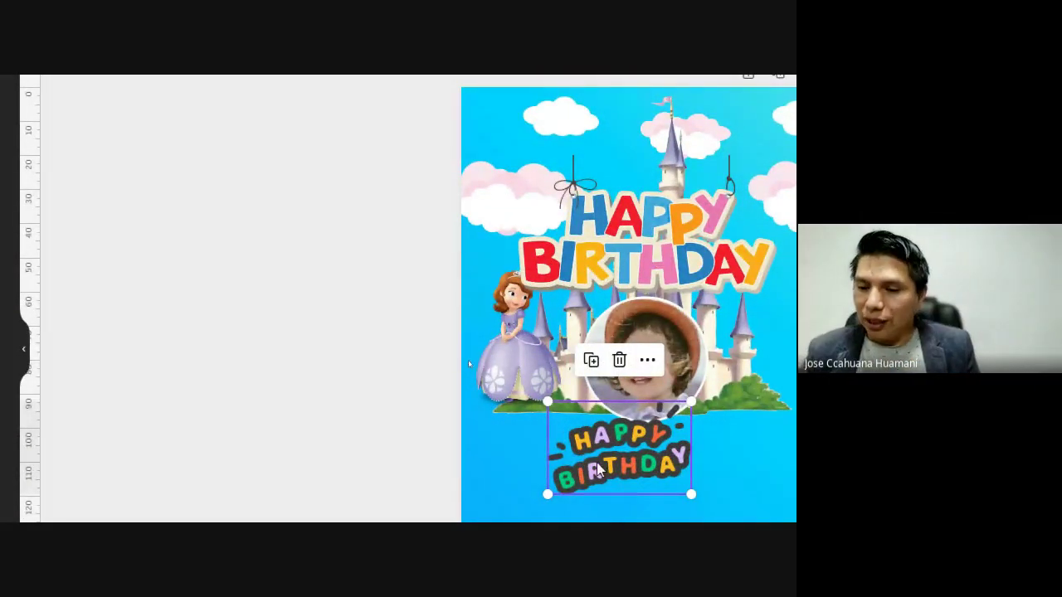
drag(609, 445, 624, 441)
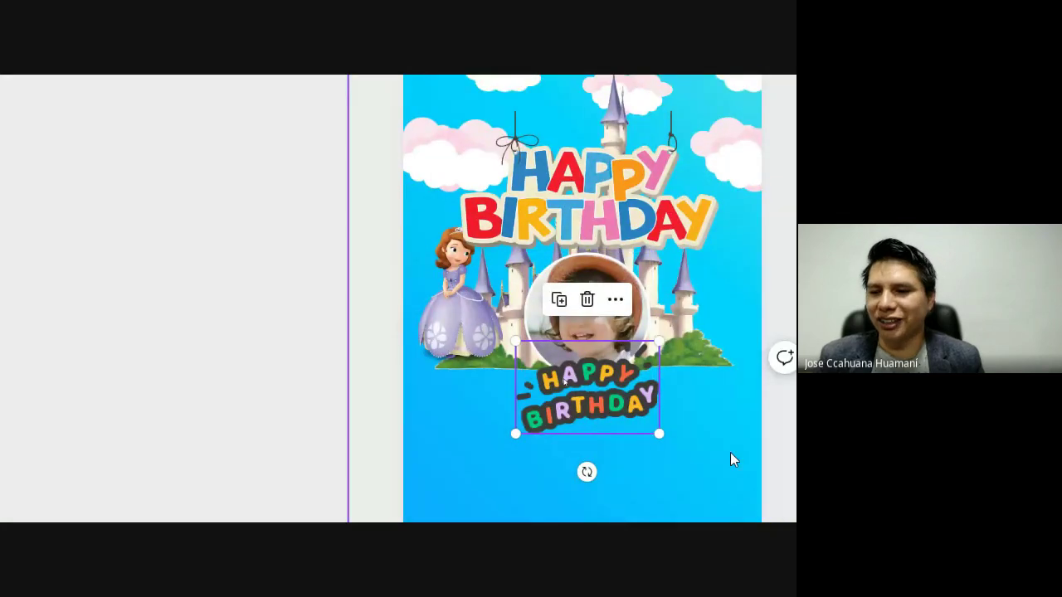
mouse_move(629, 392)
mouse_down()
mouse_move(595, 410)
mouse_move(619, 395)
mouse_up()
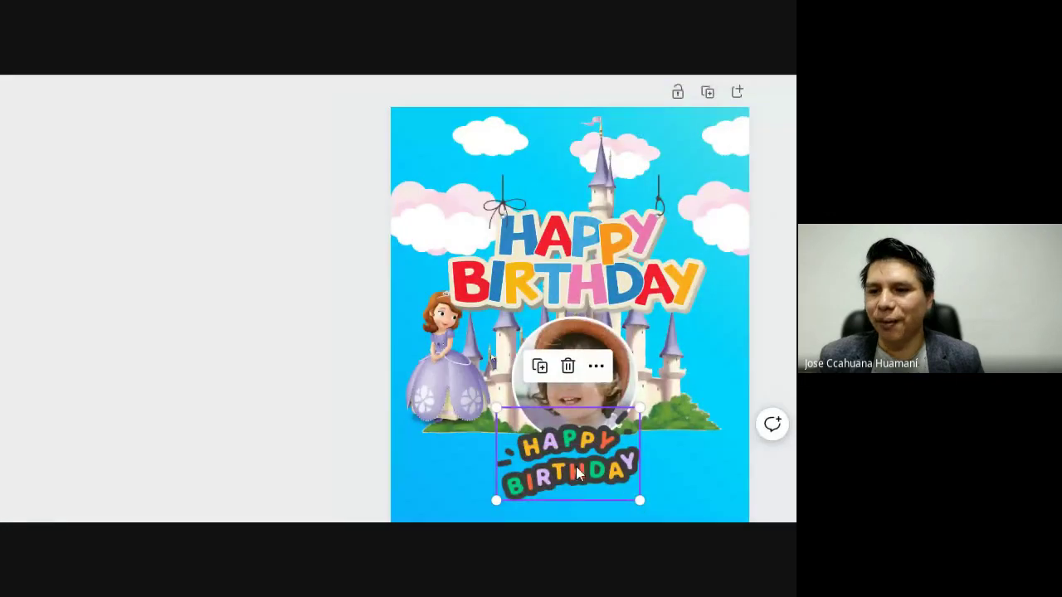
scroll(570, 495, down, 1)
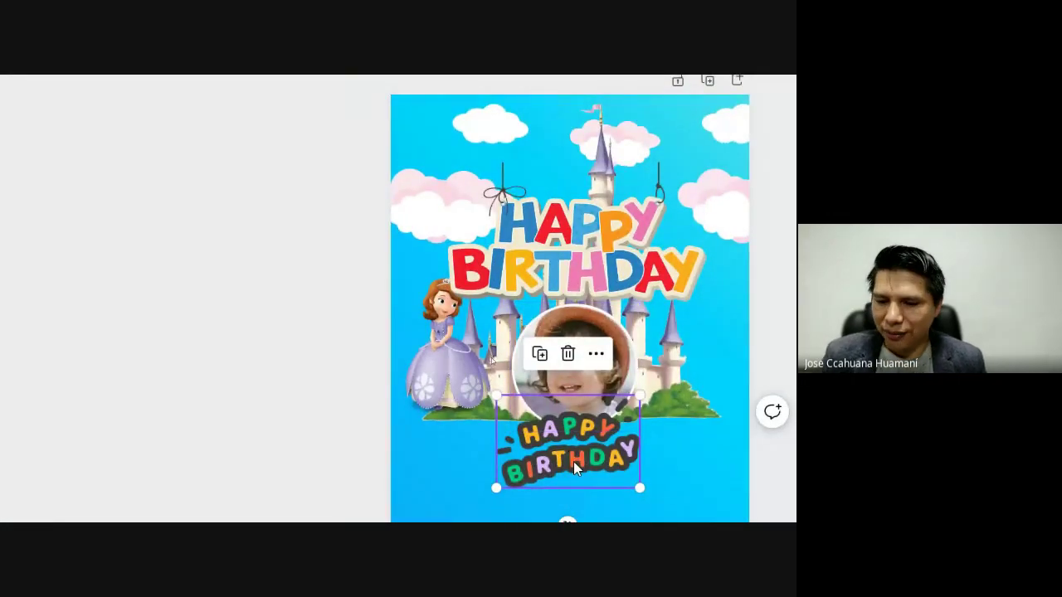
Delete the dark-outlined "Happy Birthday" graphic below the child photo and keep the large hanging lettering in place.
key(Delete)
click(629, 223)
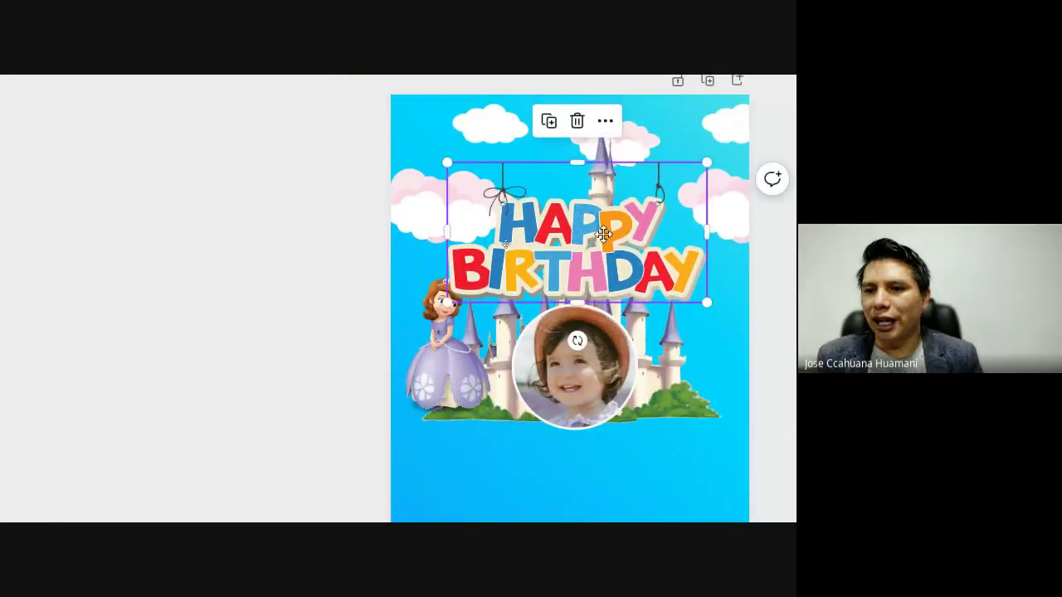
drag(608, 244, 604, 241)
Shrink the princess to about three quarters of her size and stand her on the grass beside the castle's left towers.
click(473, 298)
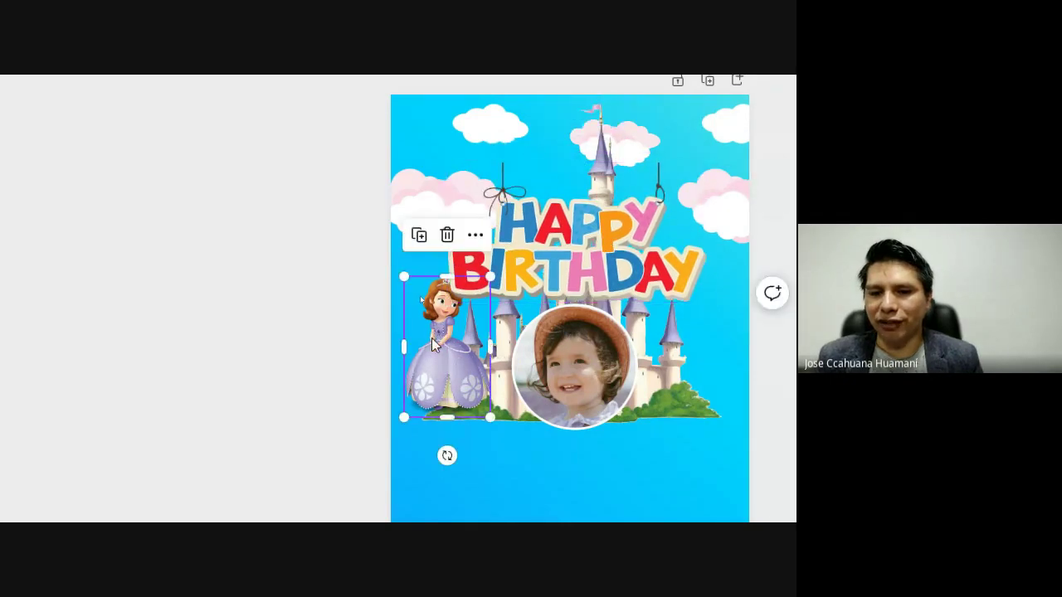
drag(489, 278, 471, 307)
drag(439, 350, 453, 343)
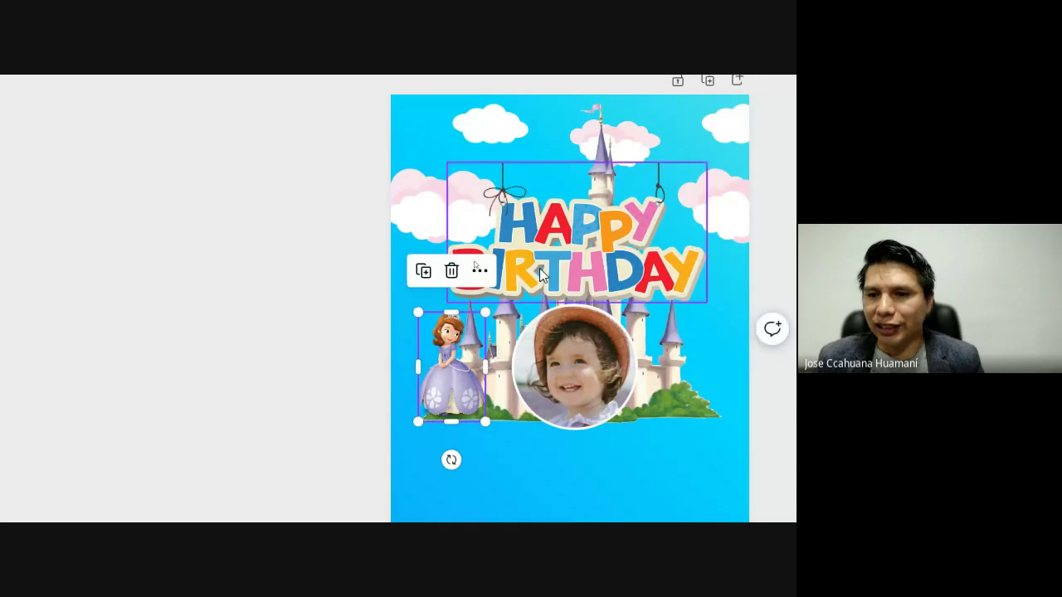
click(593, 250)
Shift the large left cloud slightly outward and the large right cloud slightly down, then deselect everything.
click(429, 209)
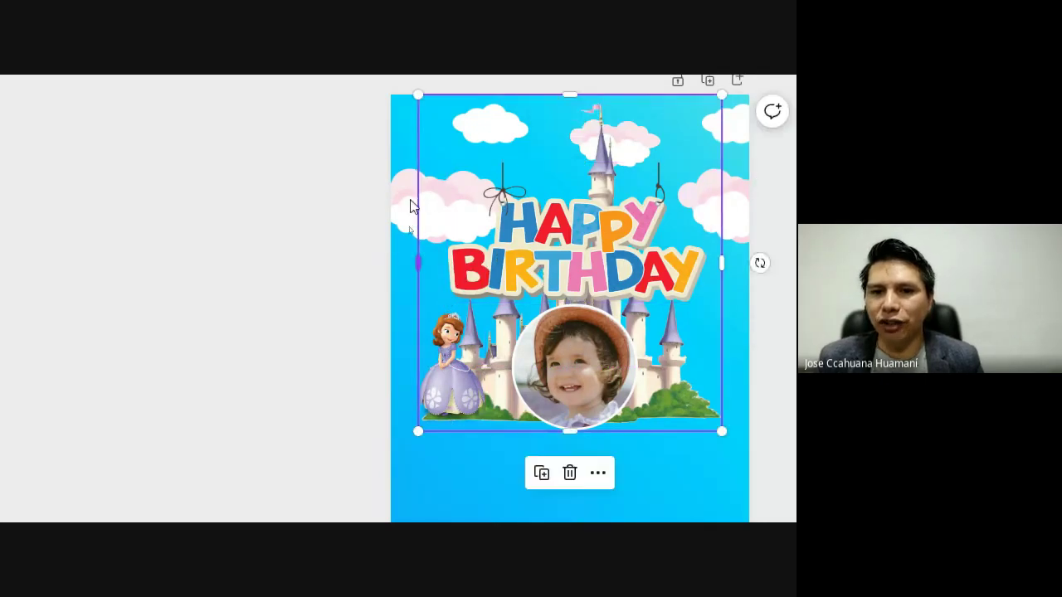
click(394, 206)
drag(401, 207, 374, 213)
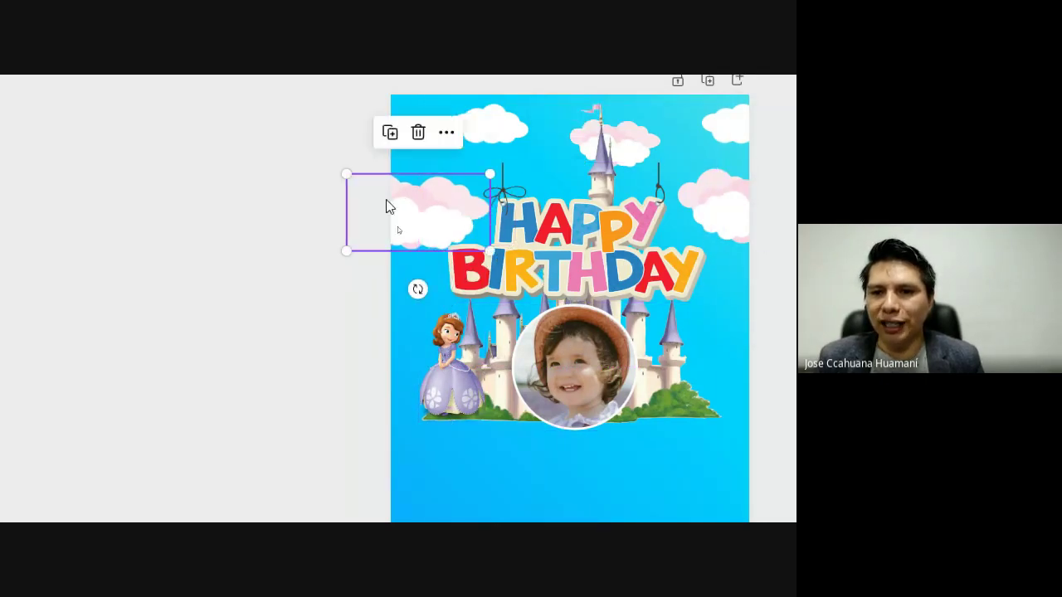
scroll(729, 211, right, 1)
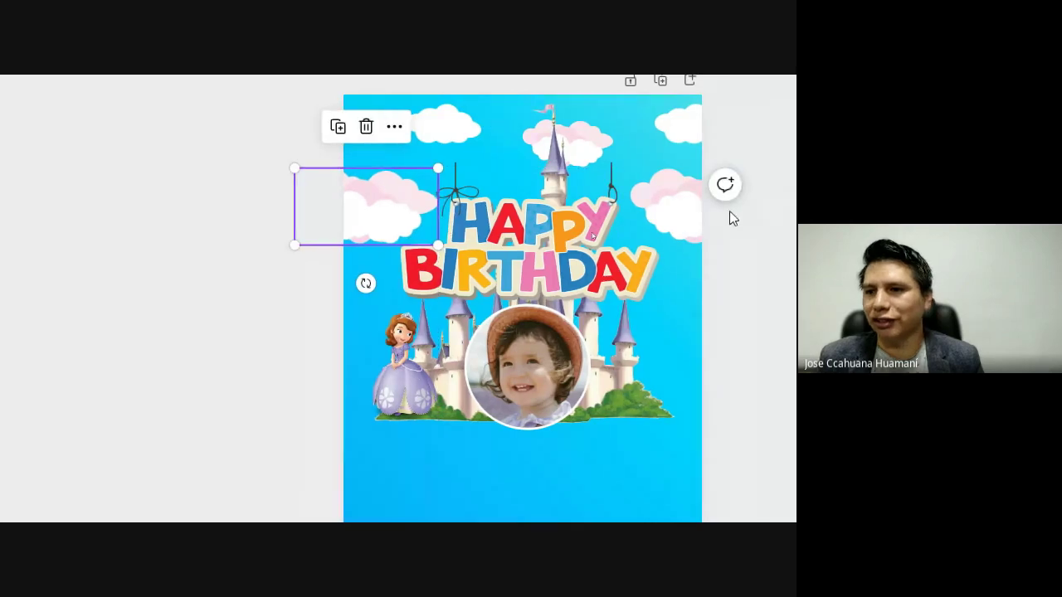
drag(685, 220, 685, 220)
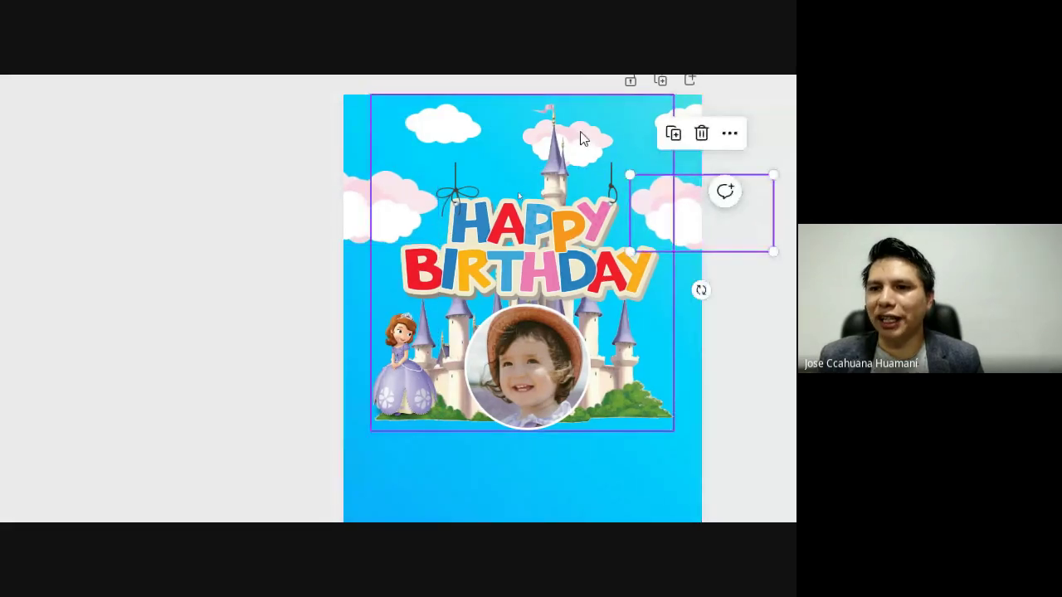
click(694, 118)
click(505, 263)
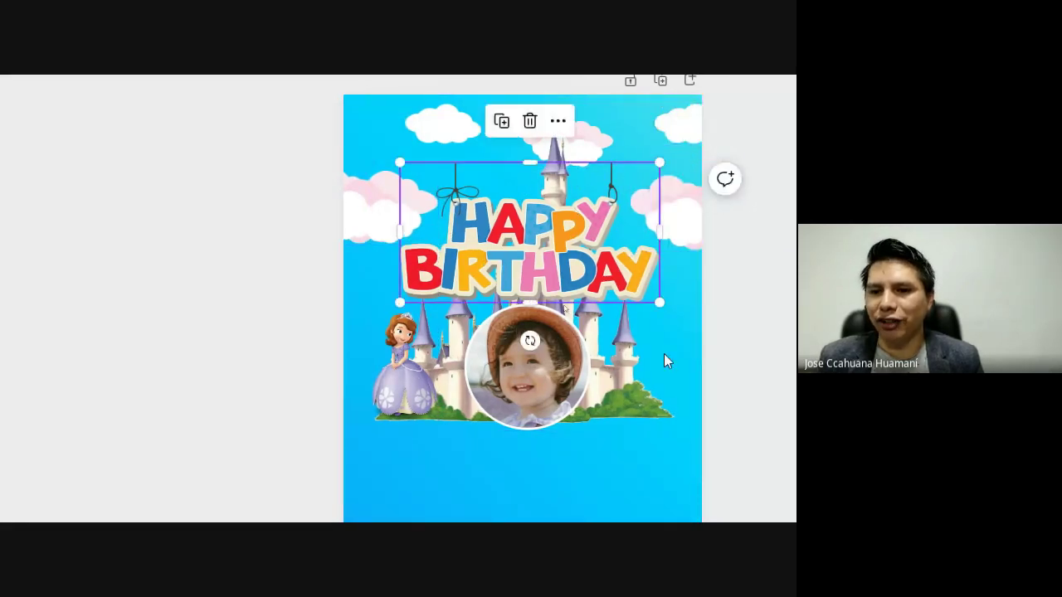
scroll(762, 365, right, 1)
click(763, 370)
scroll(765, 398, right, 1)
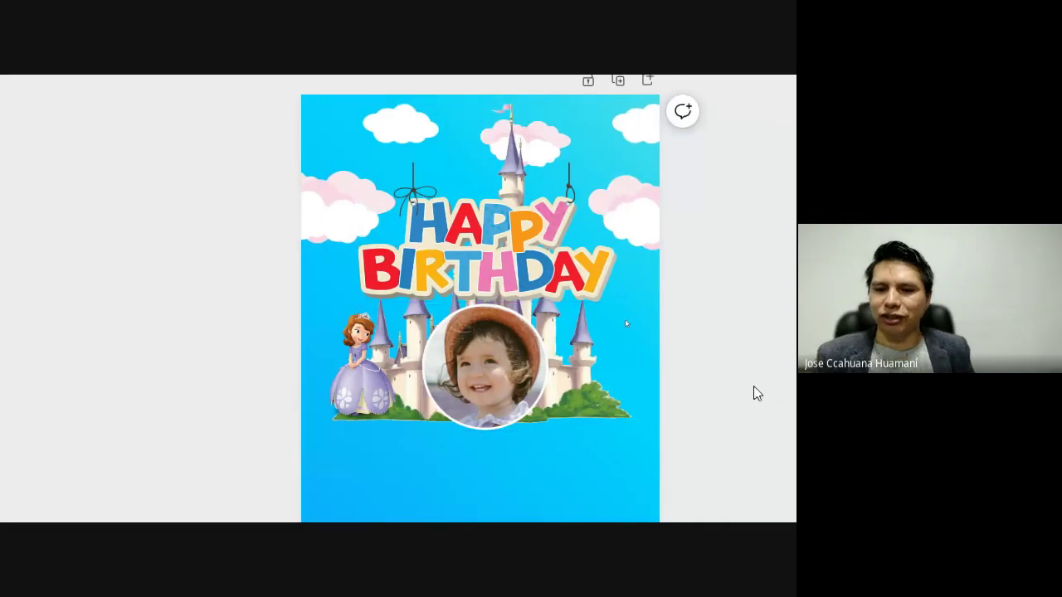
Nudge the small cloud in the page's upper-right corner slightly down and deselect everything.
scroll(495, 473, down, 3)
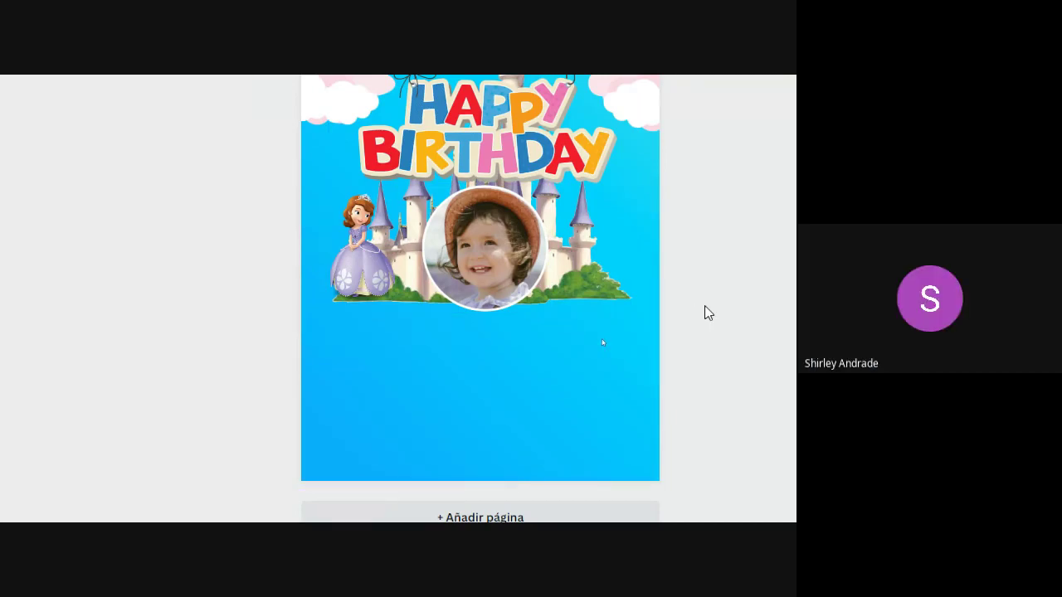
scroll(623, 100, up, 3)
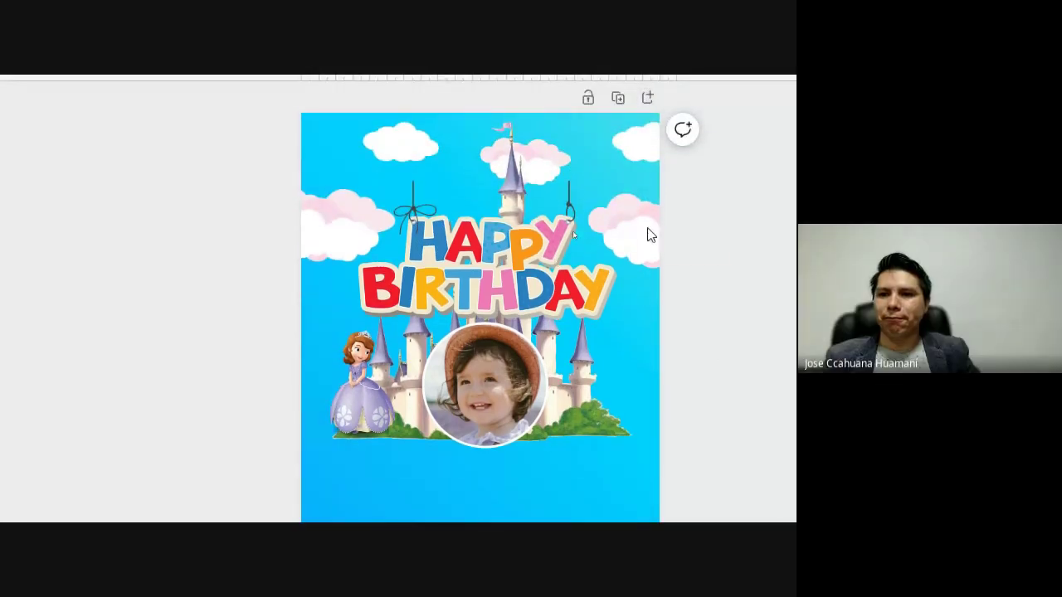
click(642, 237)
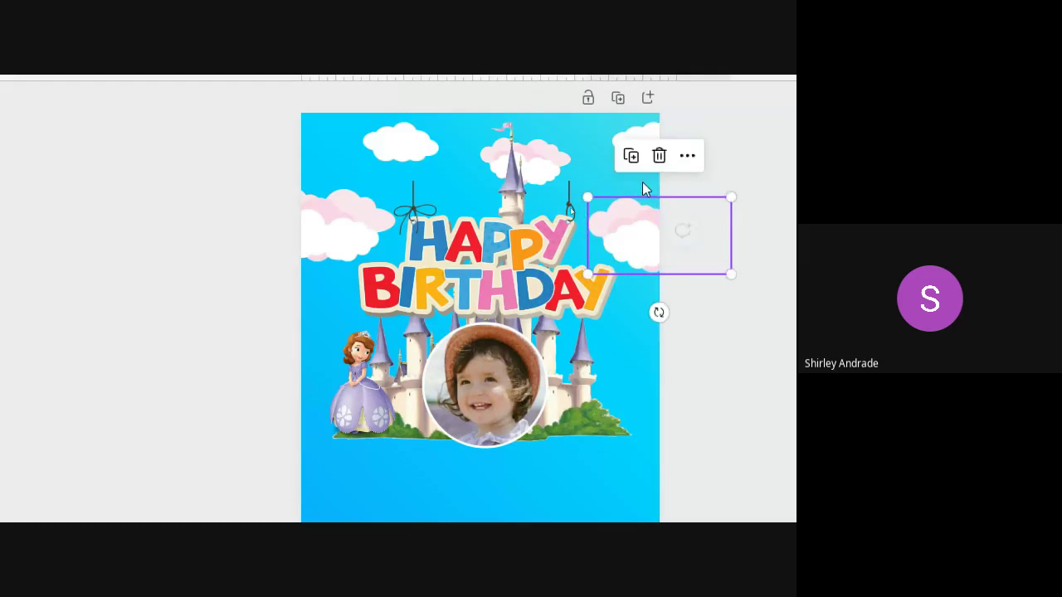
click(631, 124)
drag(640, 137, 644, 141)
click(554, 158)
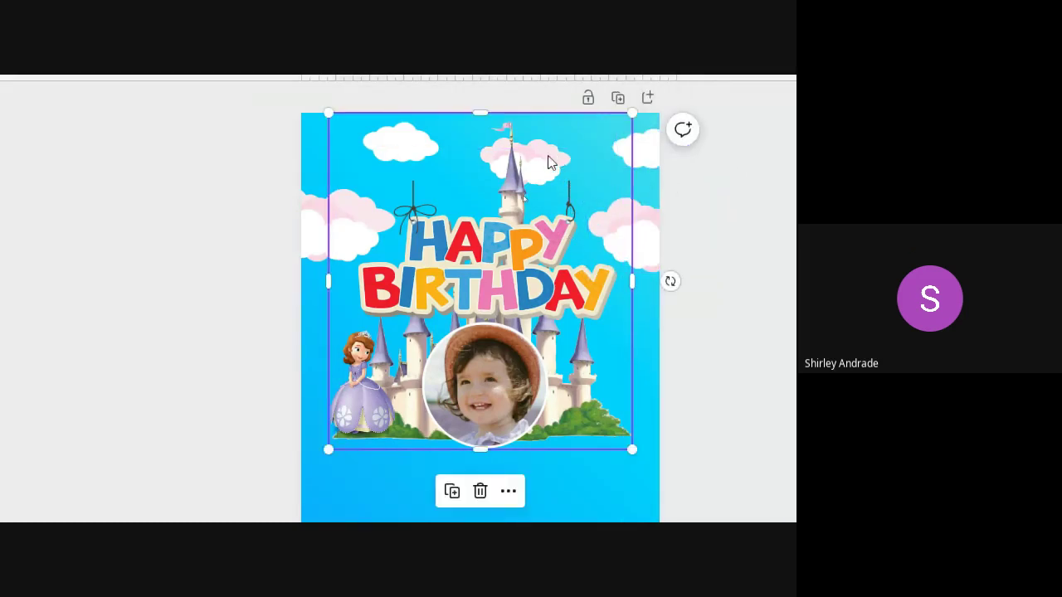
click(273, 219)
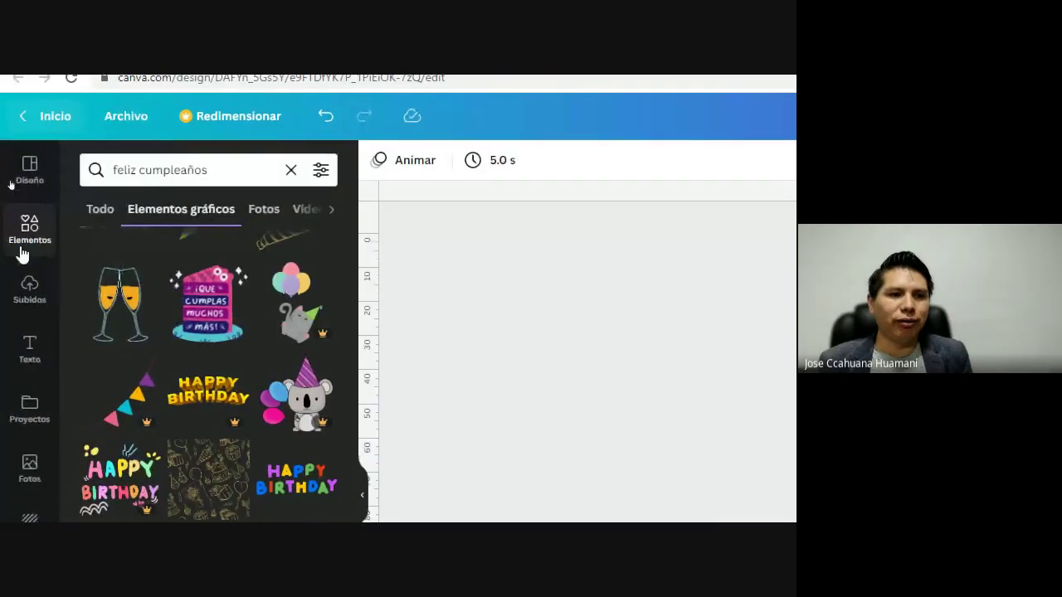
Search the elements for "feliz cumpleaños", limit the results to graphics and look through the birthday designs.
click(22, 247)
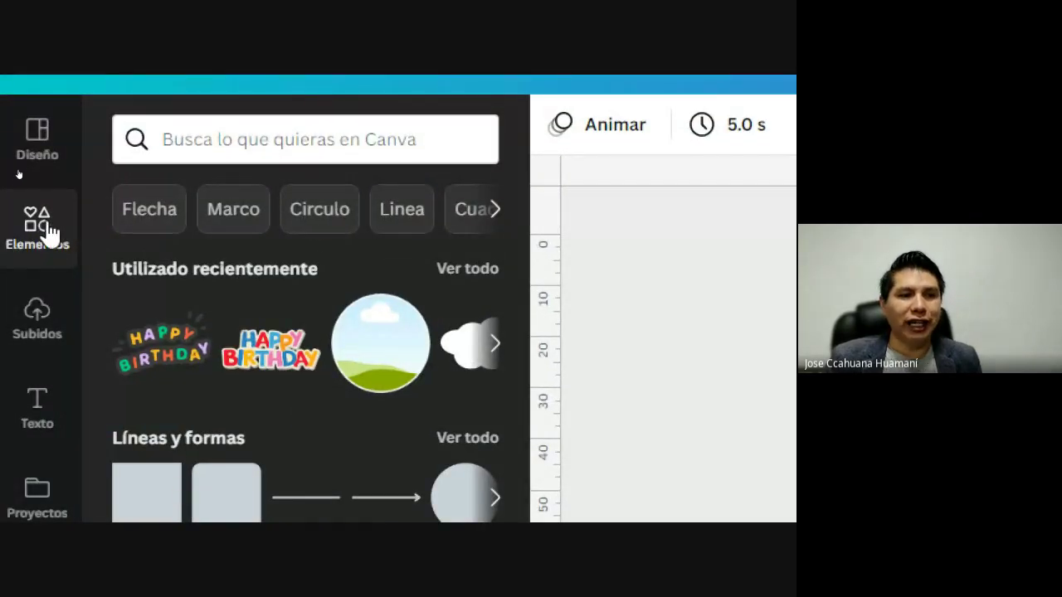
click(189, 142)
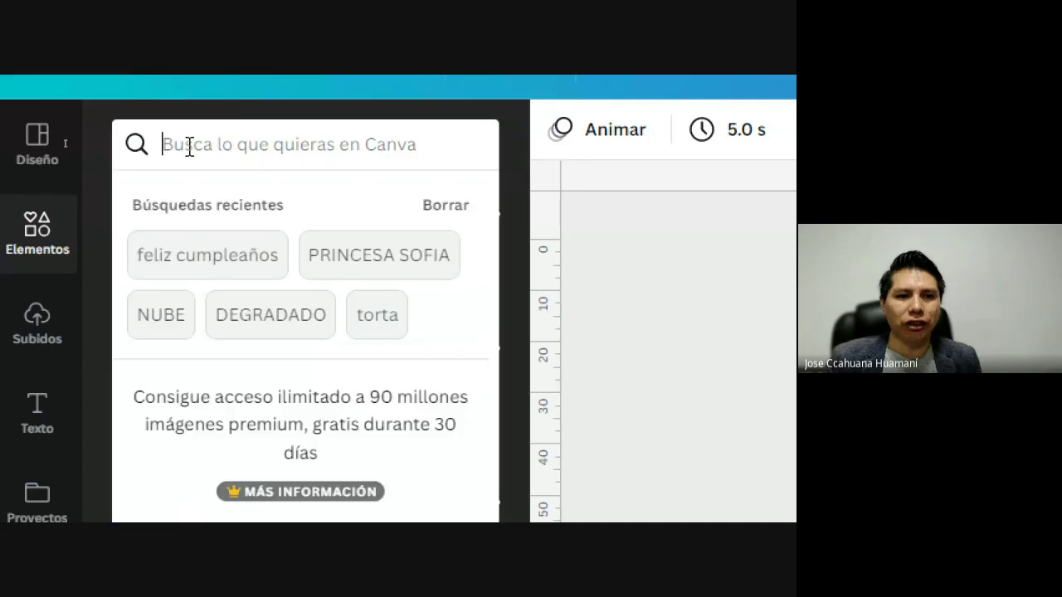
text(feliz )
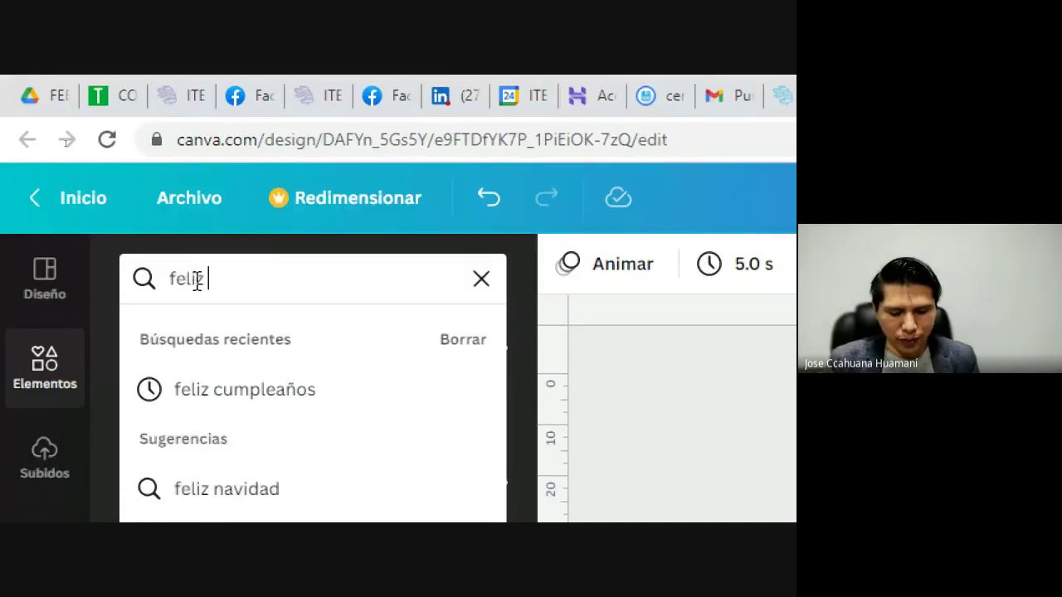
text(cumple)
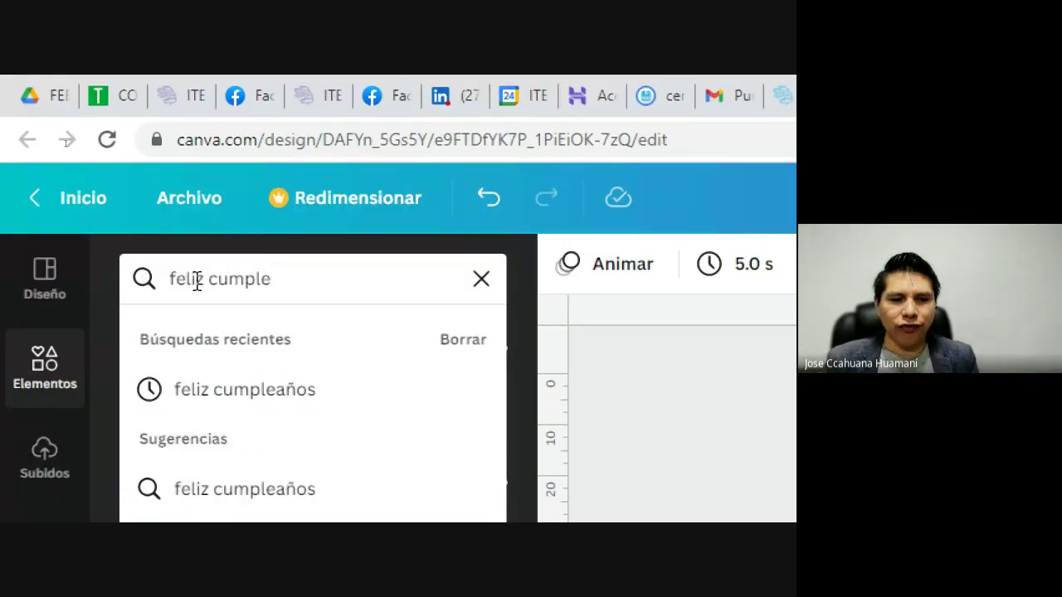
text(años)
key(Return)
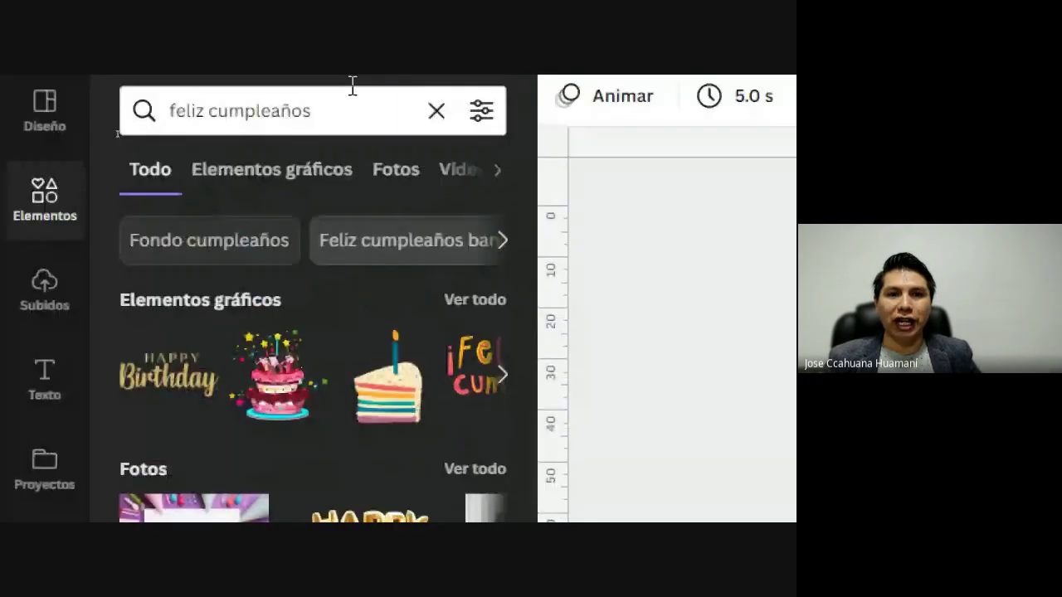
click(288, 191)
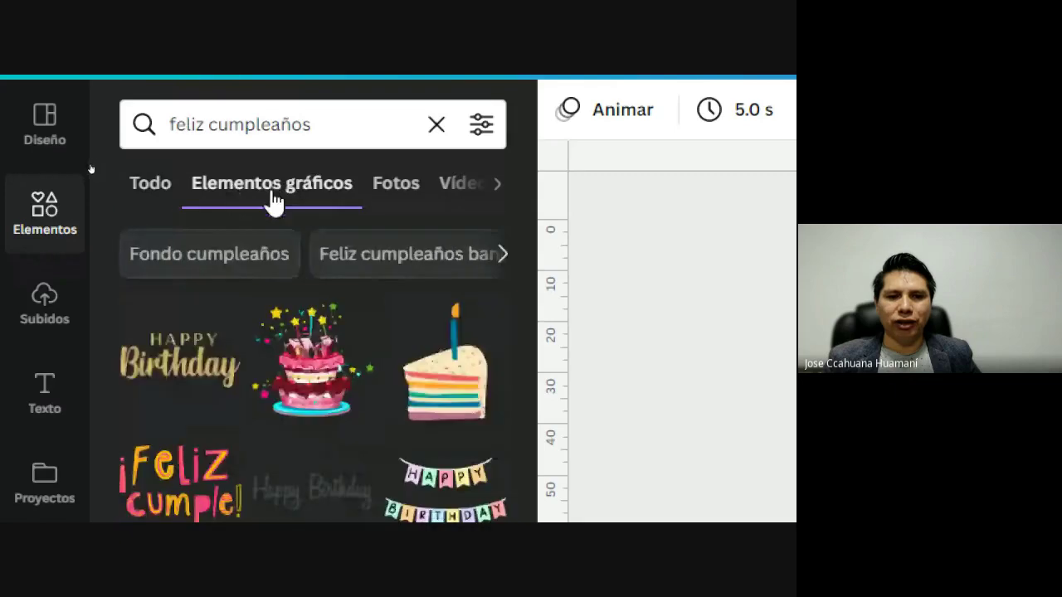
scroll(277, 307, down, 3)
scroll(407, 304, down, 2)
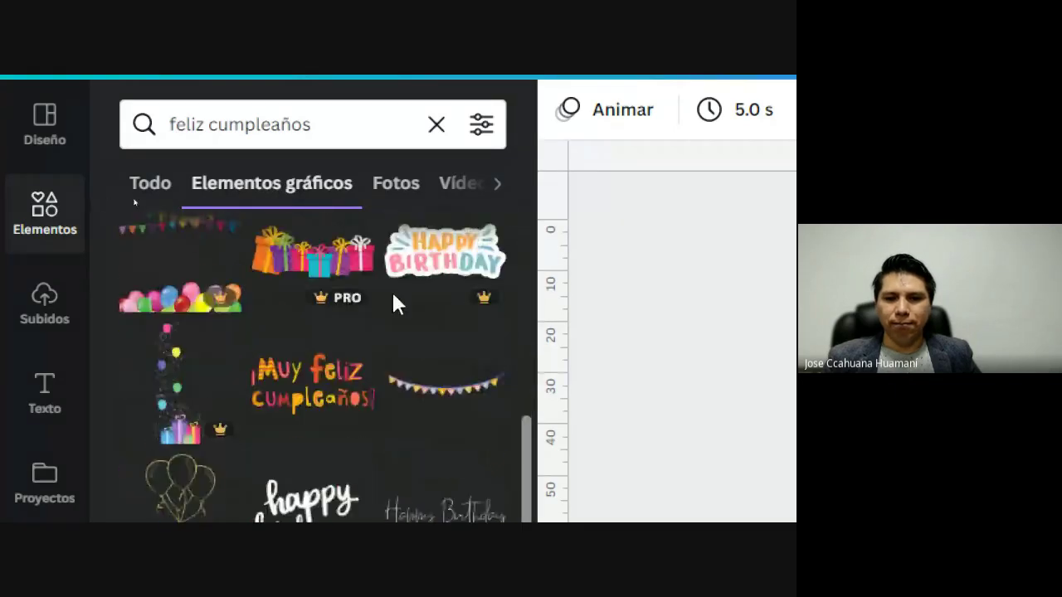
scroll(291, 280, down, 2)
scroll(303, 322, down, 2)
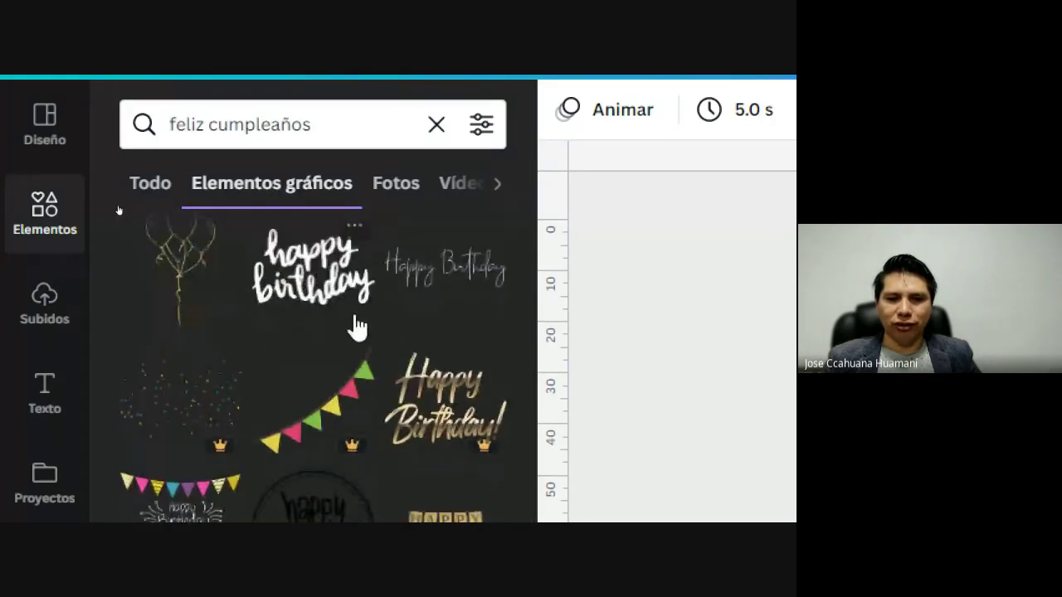
scroll(429, 337, down, 4)
scroll(413, 336, down, 2)
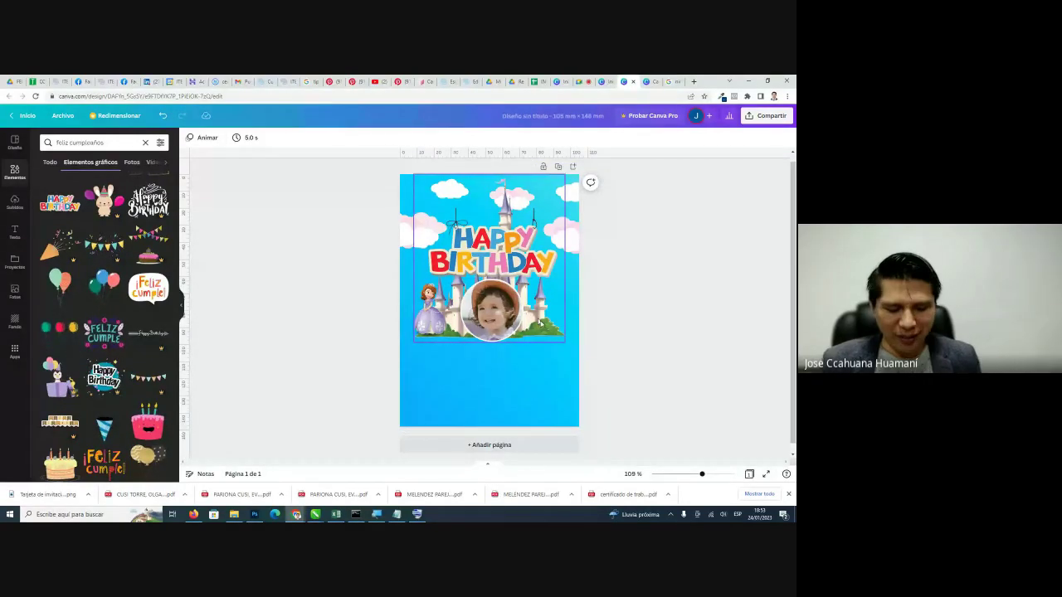
key(super+plus)
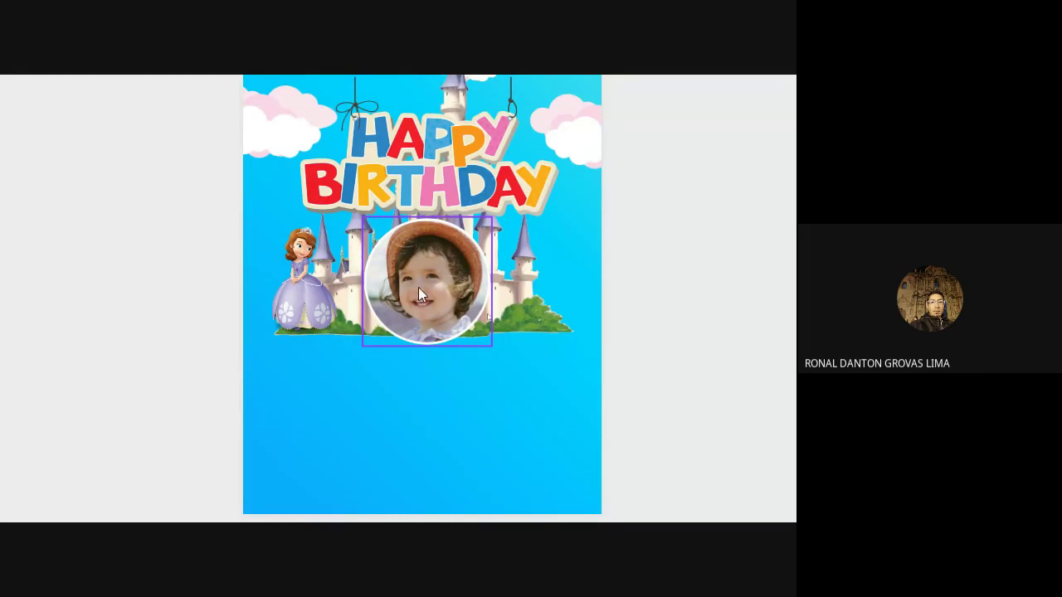
key(super+minus)
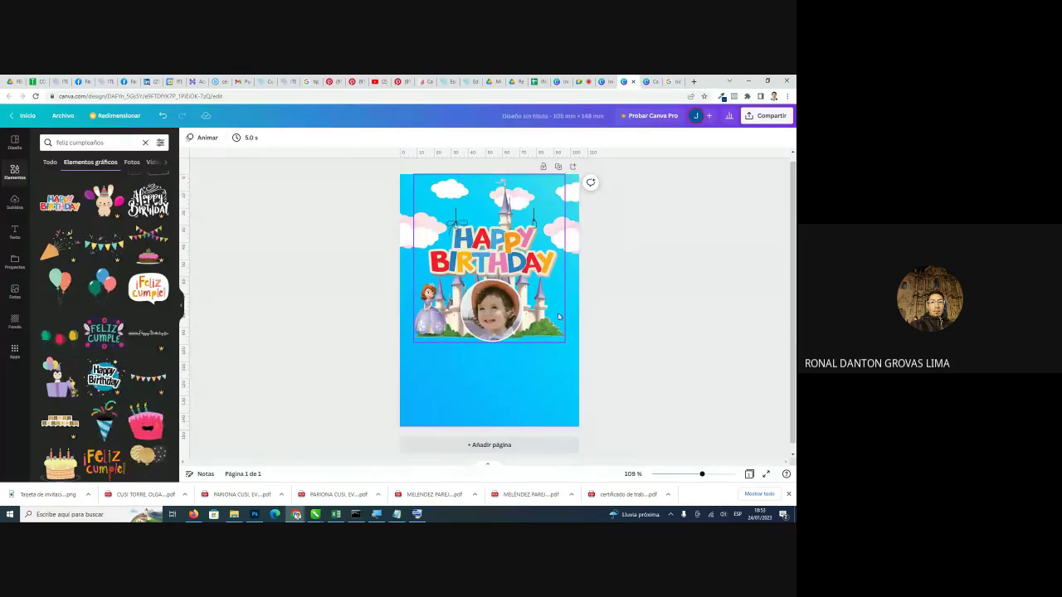
key(super+plus)
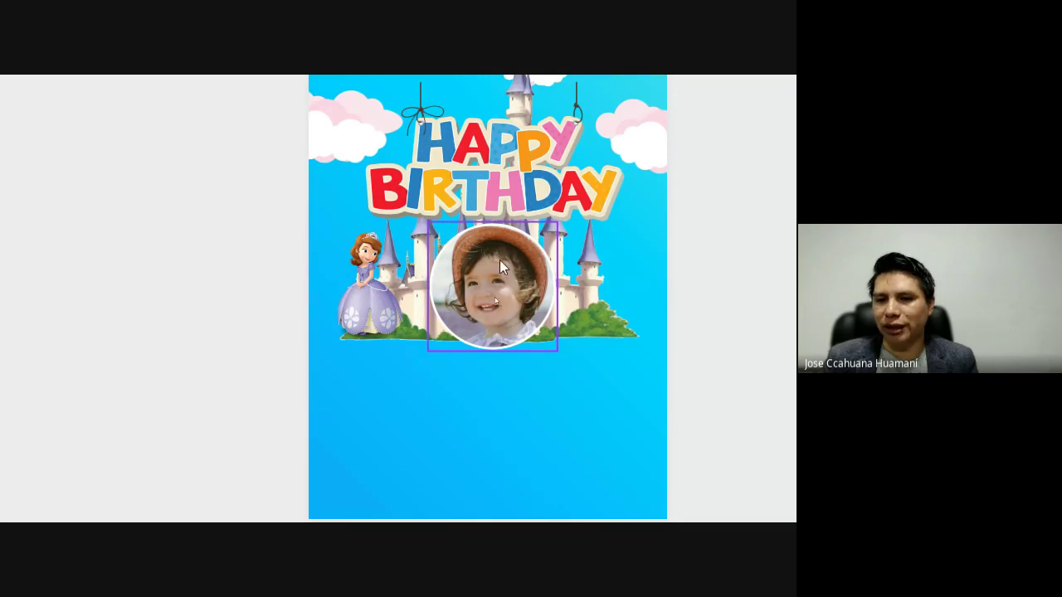
click(635, 334)
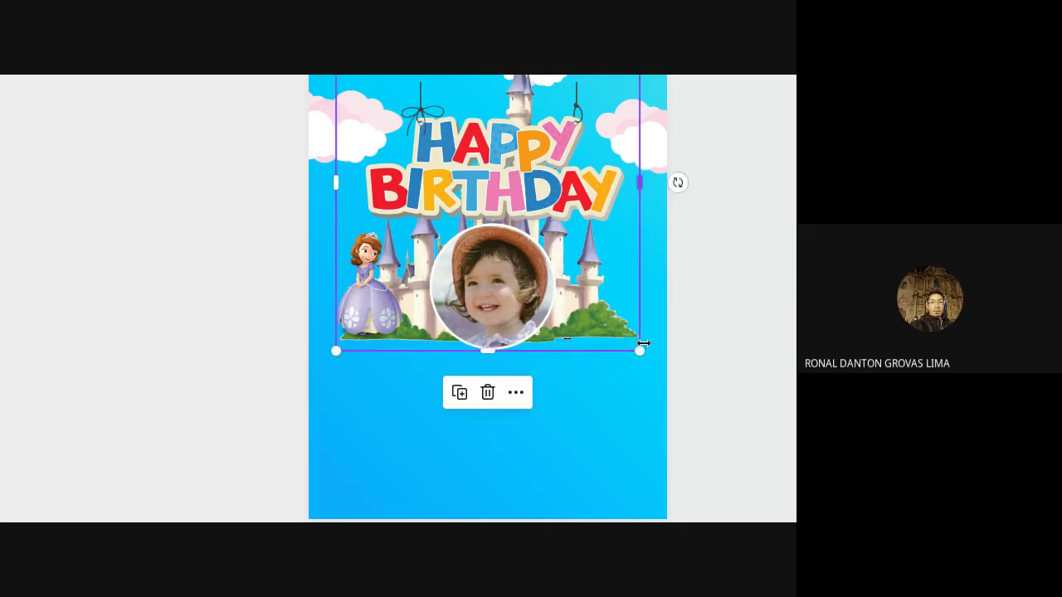
click(650, 388)
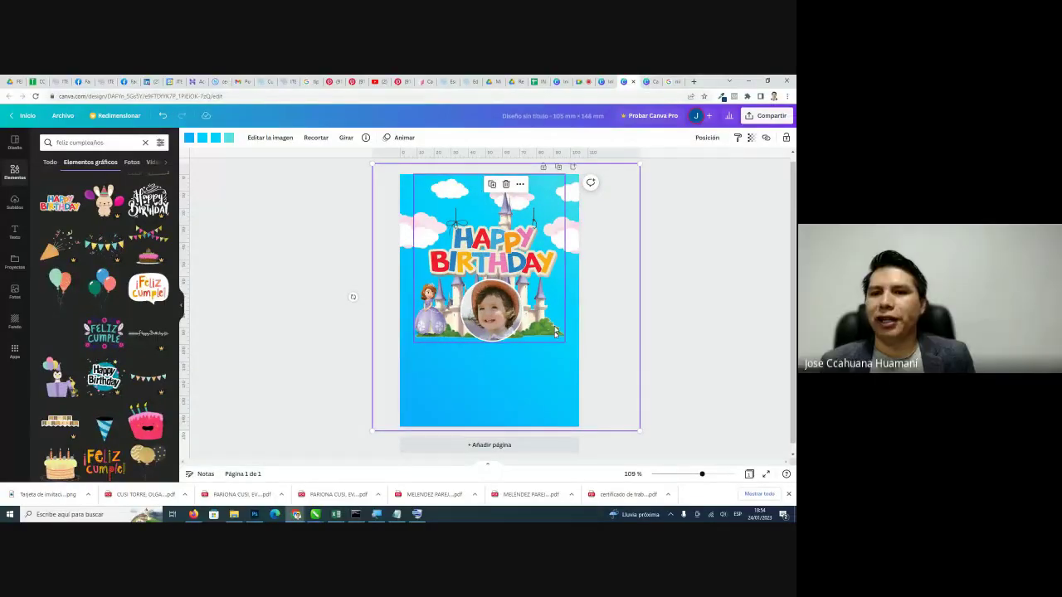
click(614, 248)
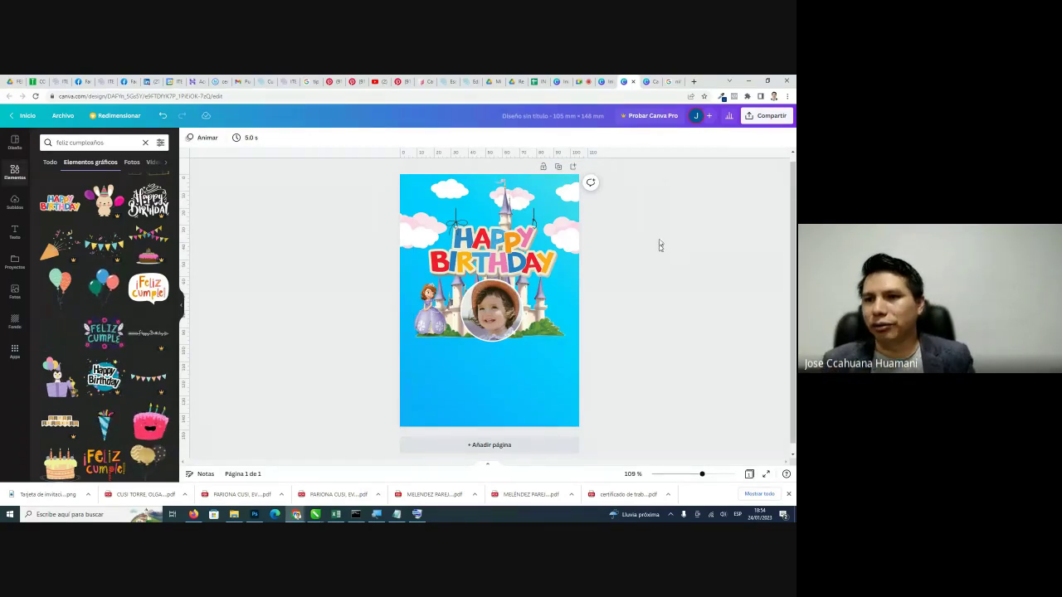
Search Google Images for "bebe" and open the photo of the baby in white sitting against grey pillows.
click(670, 81)
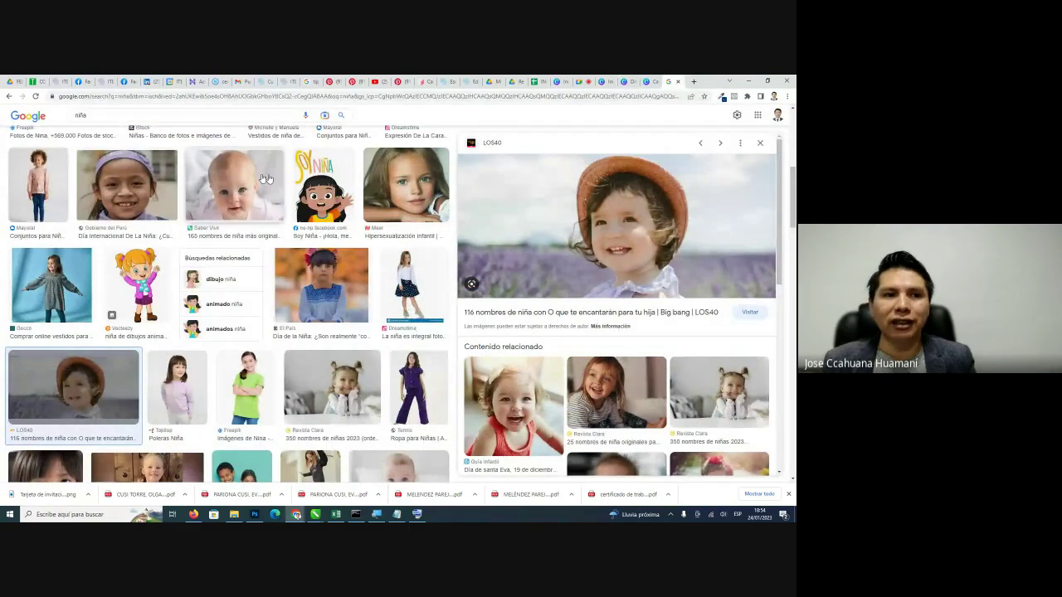
click(191, 114)
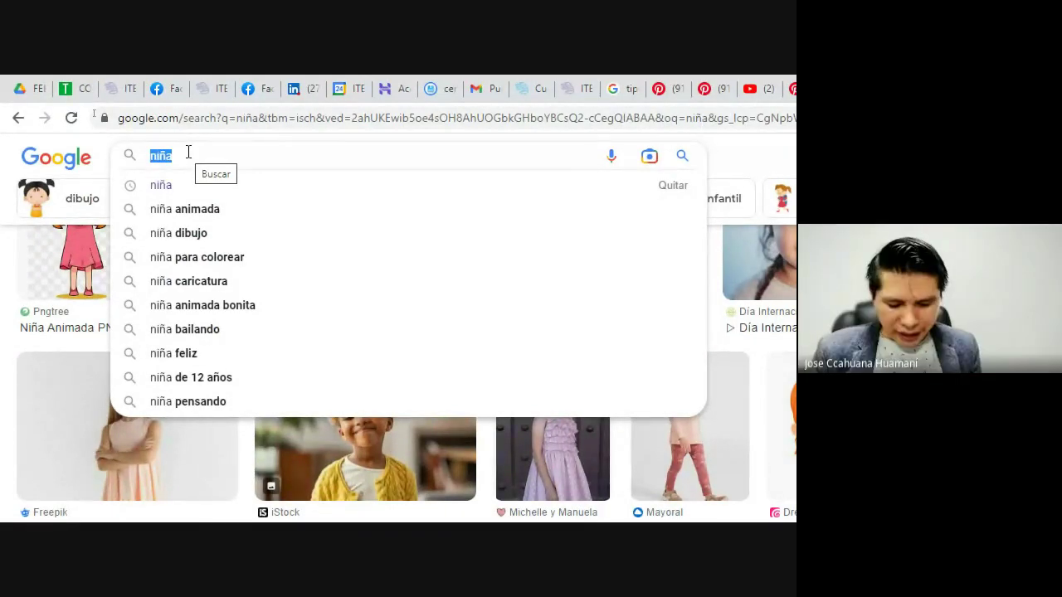
text(bebe)
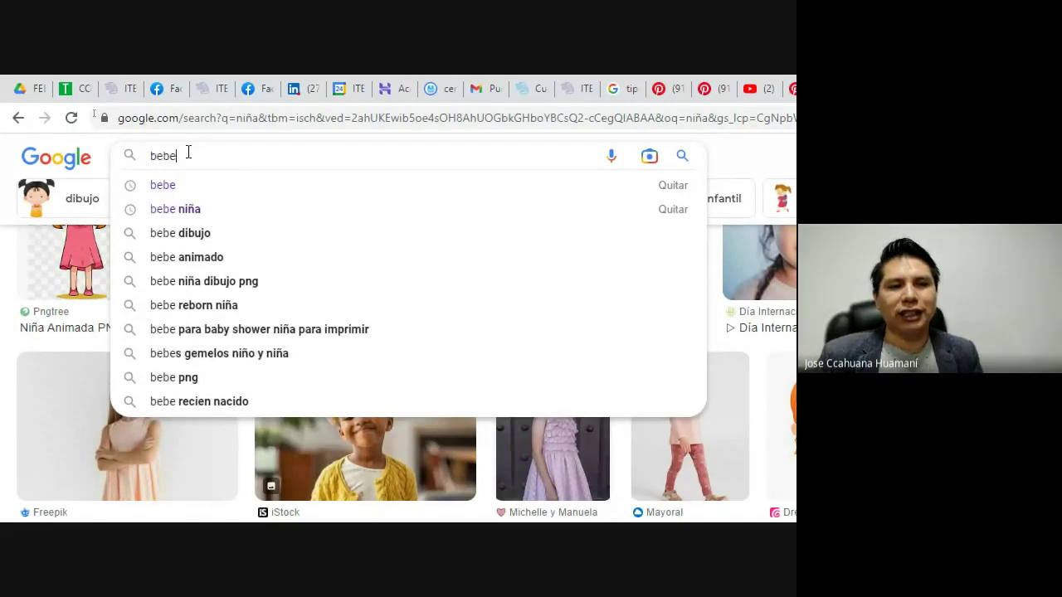
key(Return)
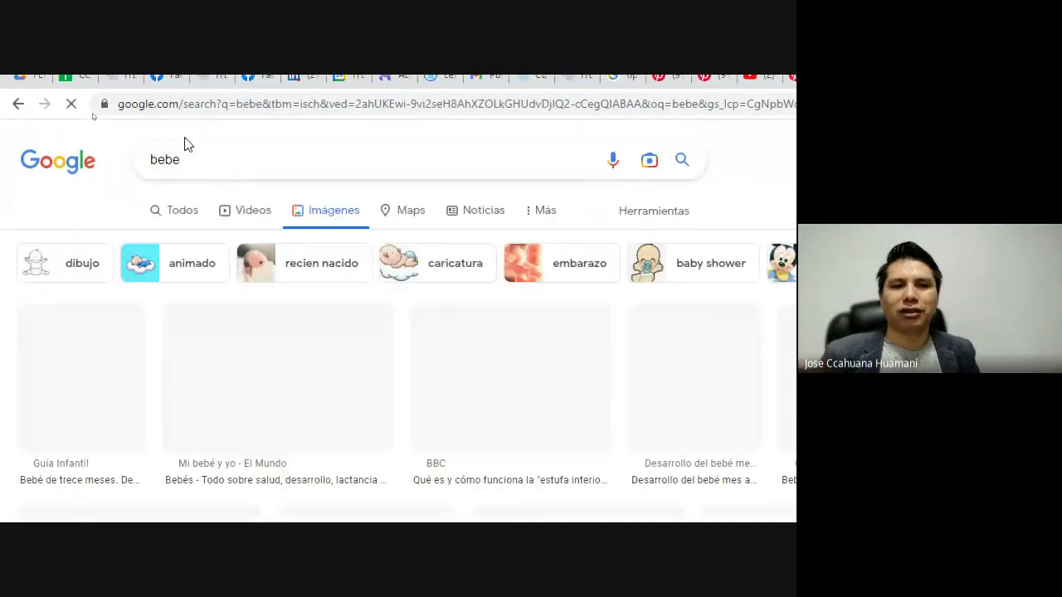
scroll(282, 316, down, 3)
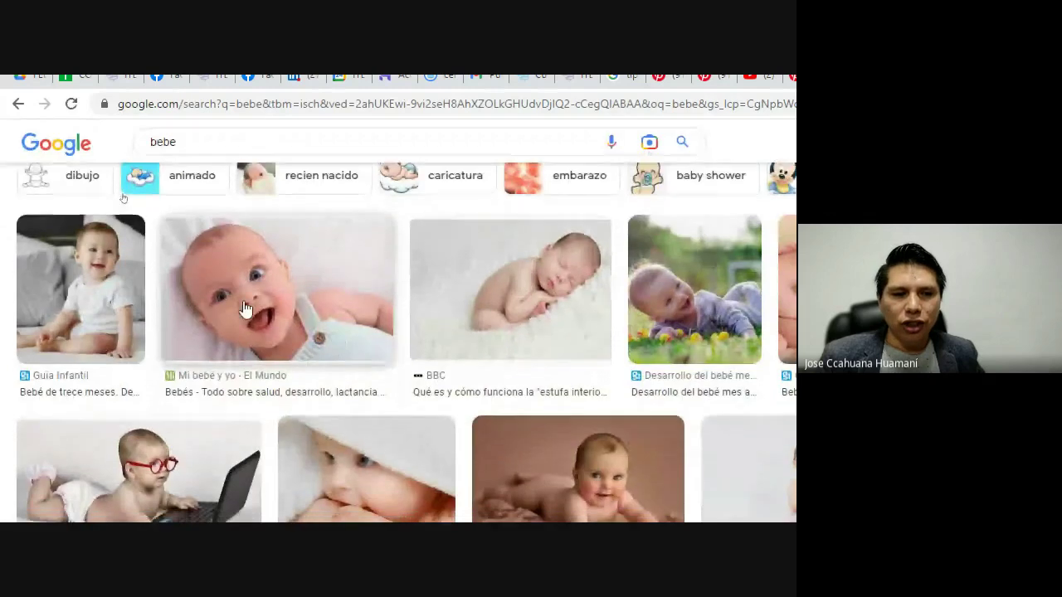
scroll(391, 334, down, 4)
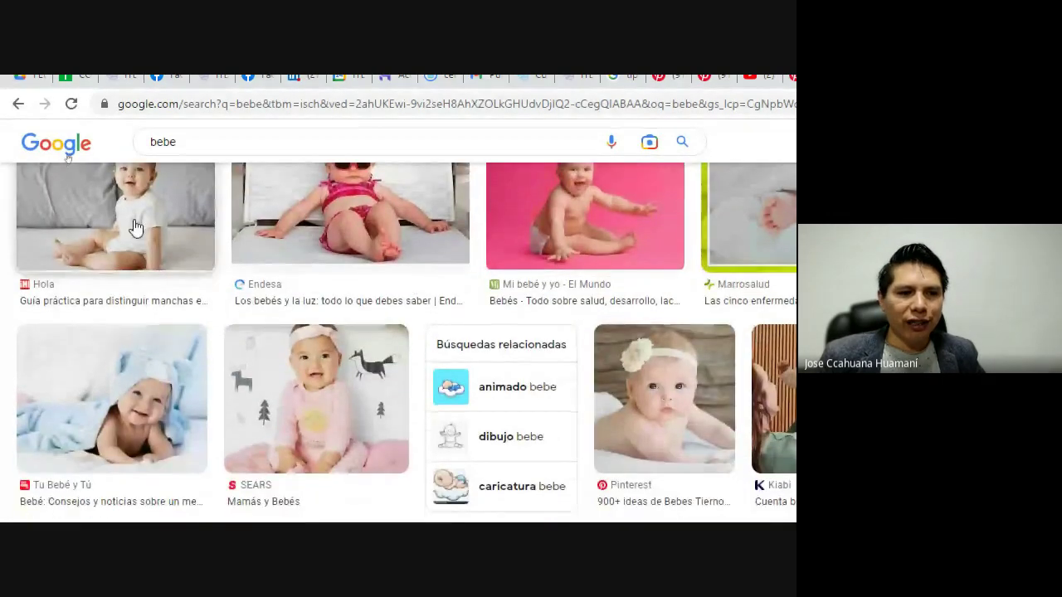
scroll(154, 265, up, 2)
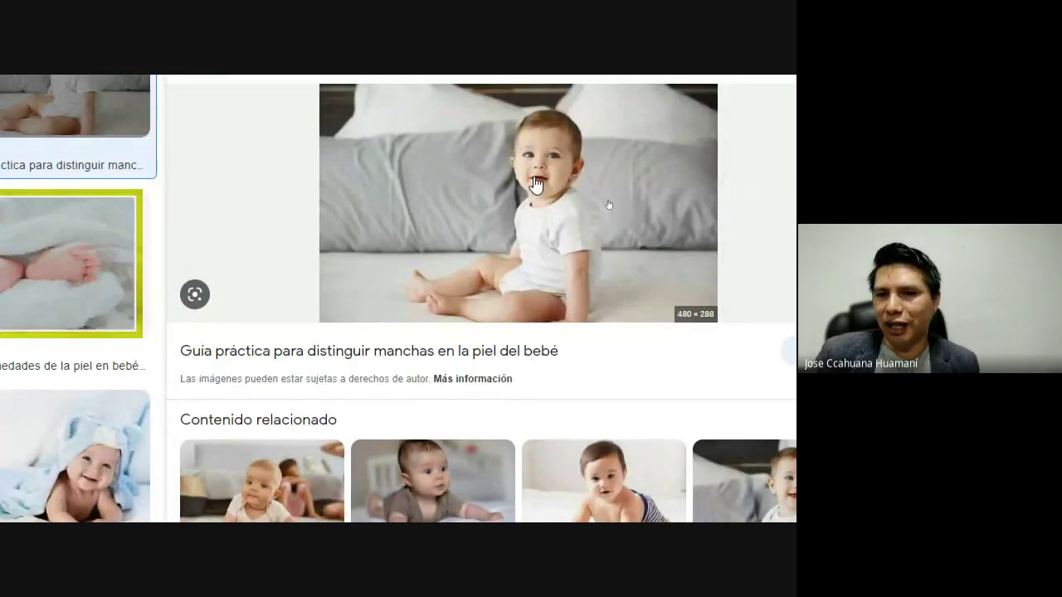
Copy the baby photo into the Canva invitation, place it just below the circular child photo and deselect it.
right_click(451, 160)
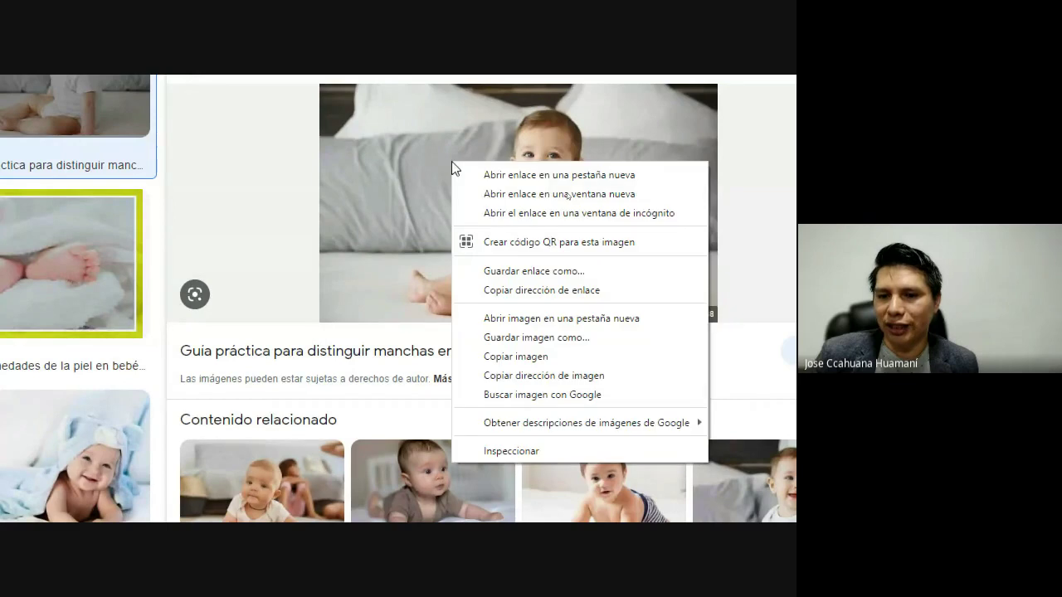
click(523, 365)
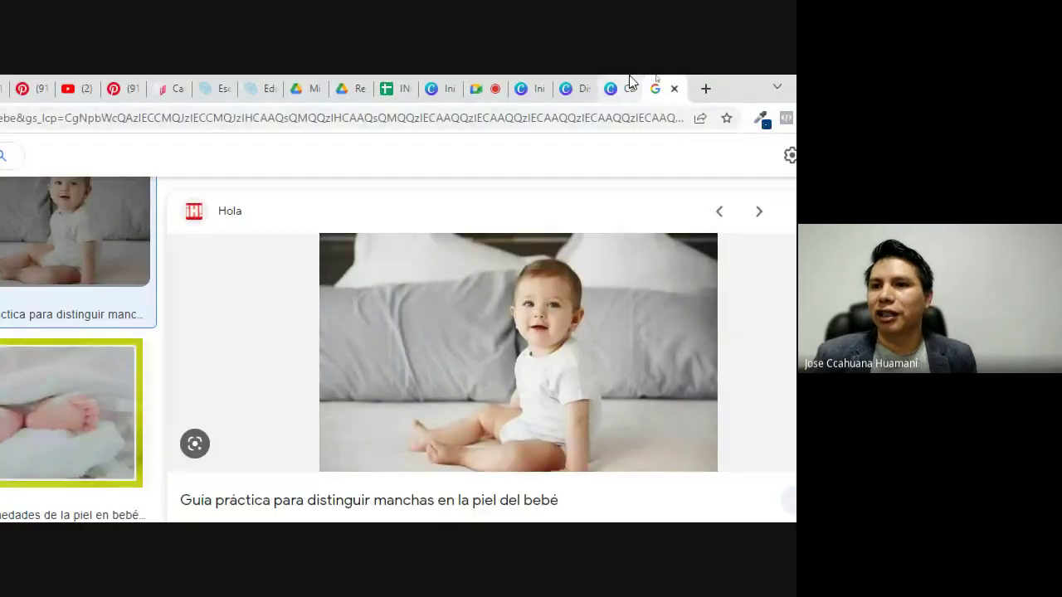
click(581, 89)
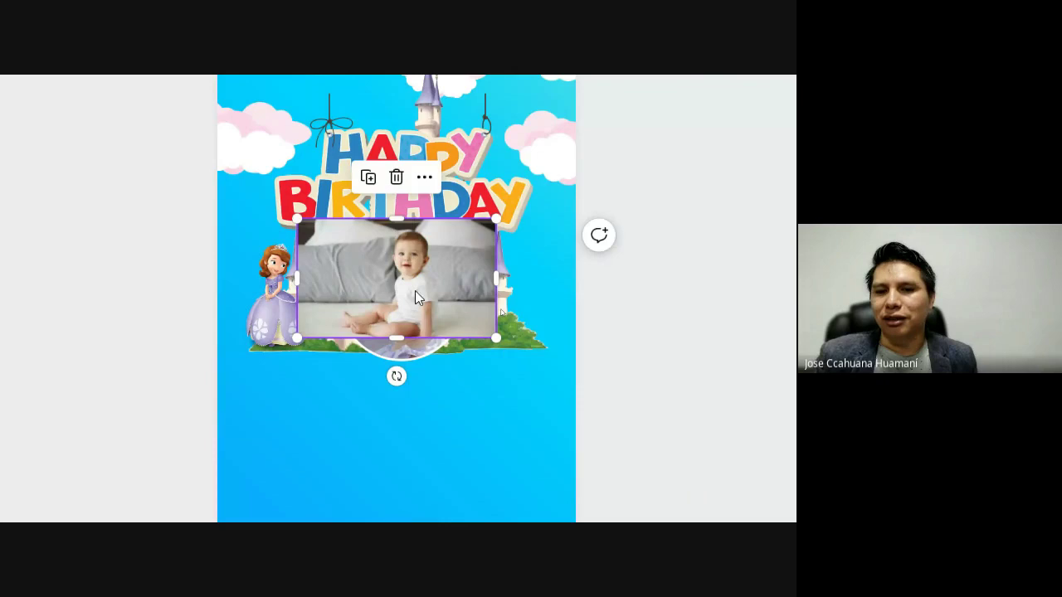
drag(415, 291, 433, 426)
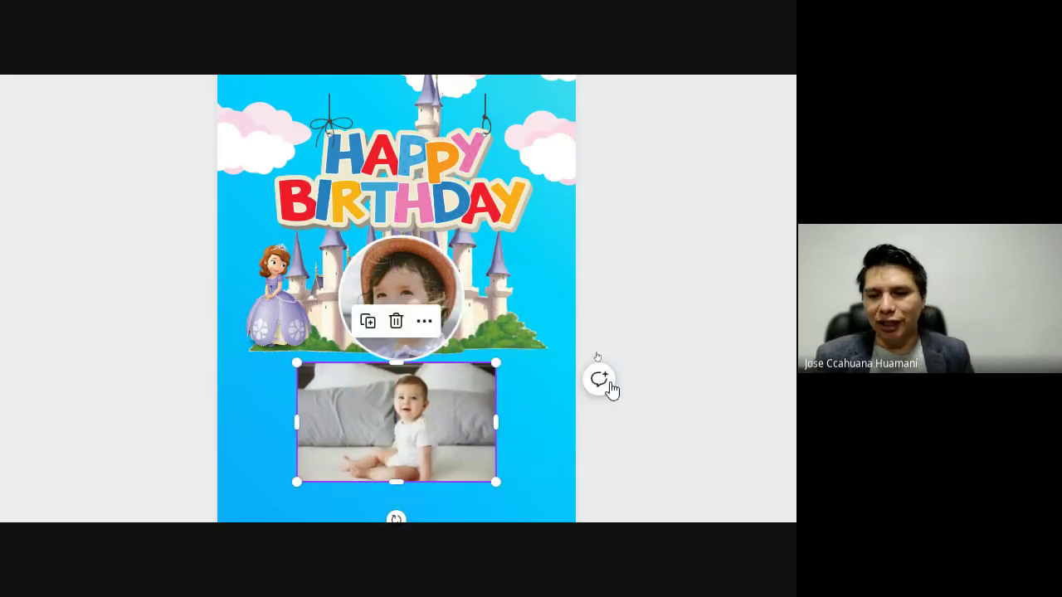
click(687, 308)
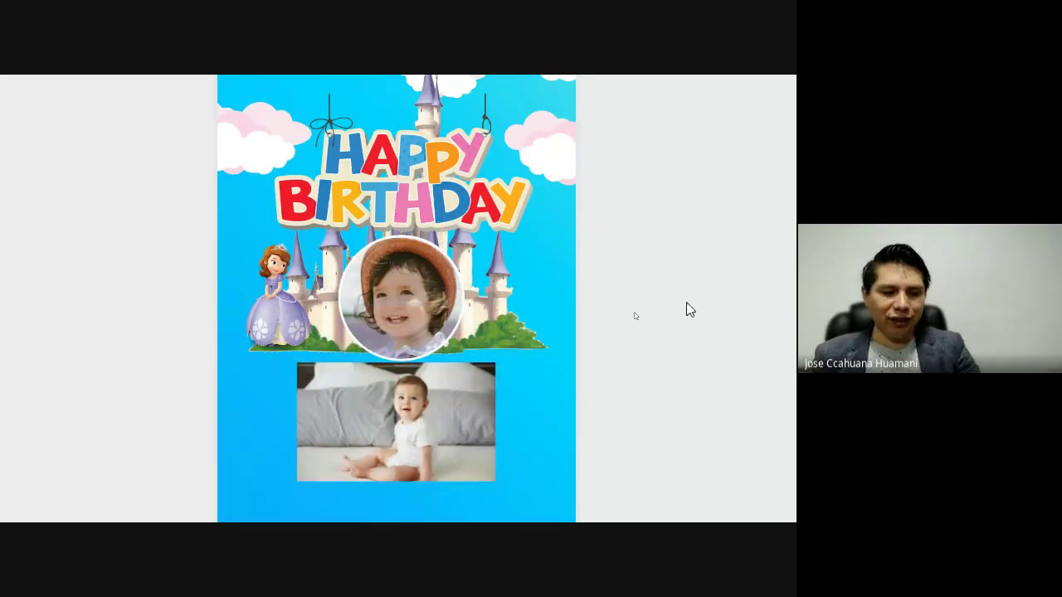
Delete the rectangular baby photo below the castle.
click(406, 432)
key(Delete)
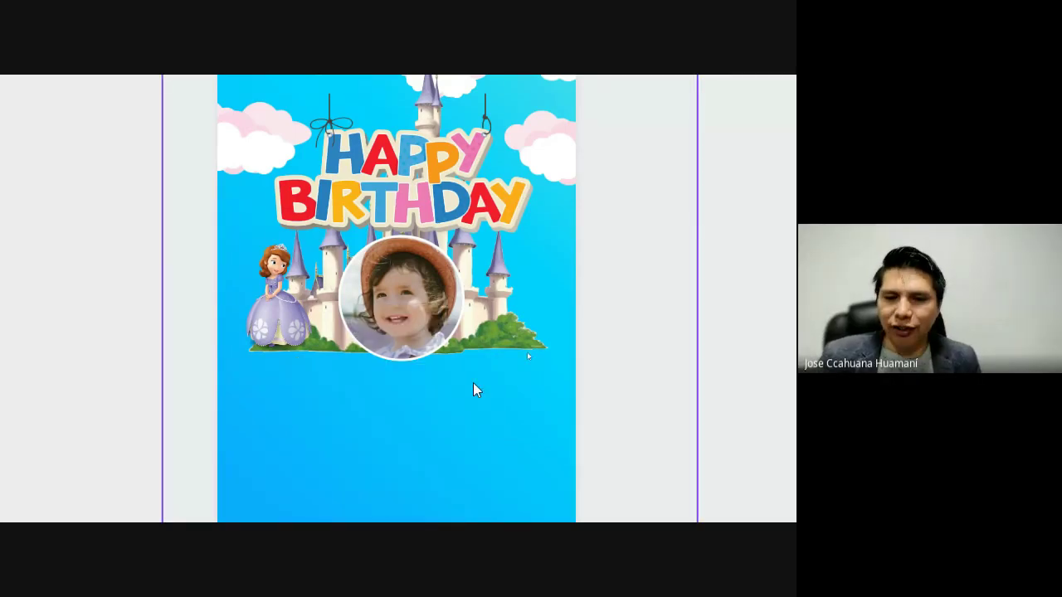
scroll(398, 357, down, 3)
scroll(399, 248, up, 3)
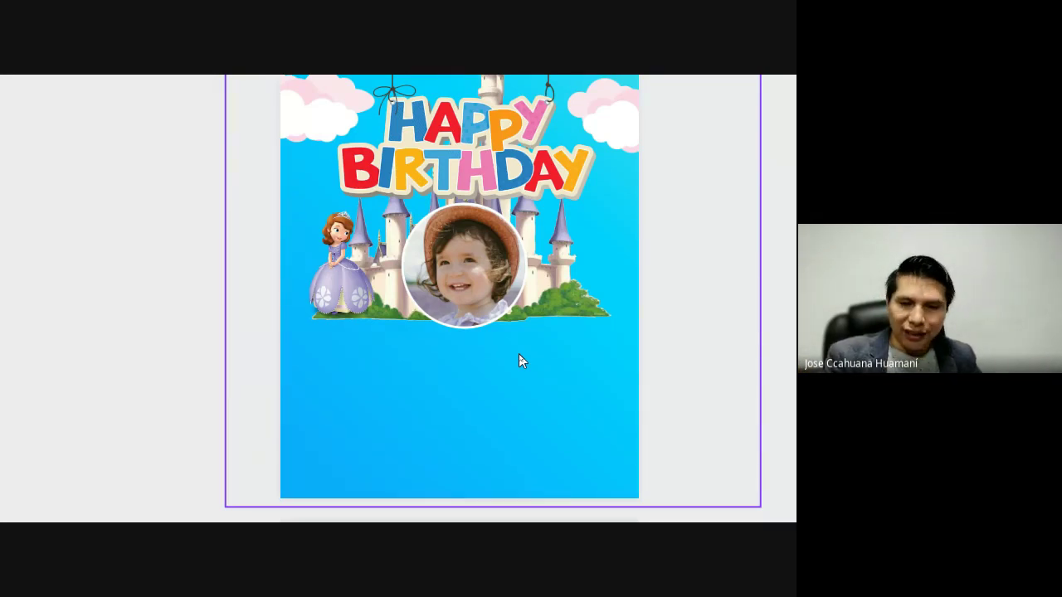
Add a text box to the invitation containing the child's first name and finish editing it.
key(t)
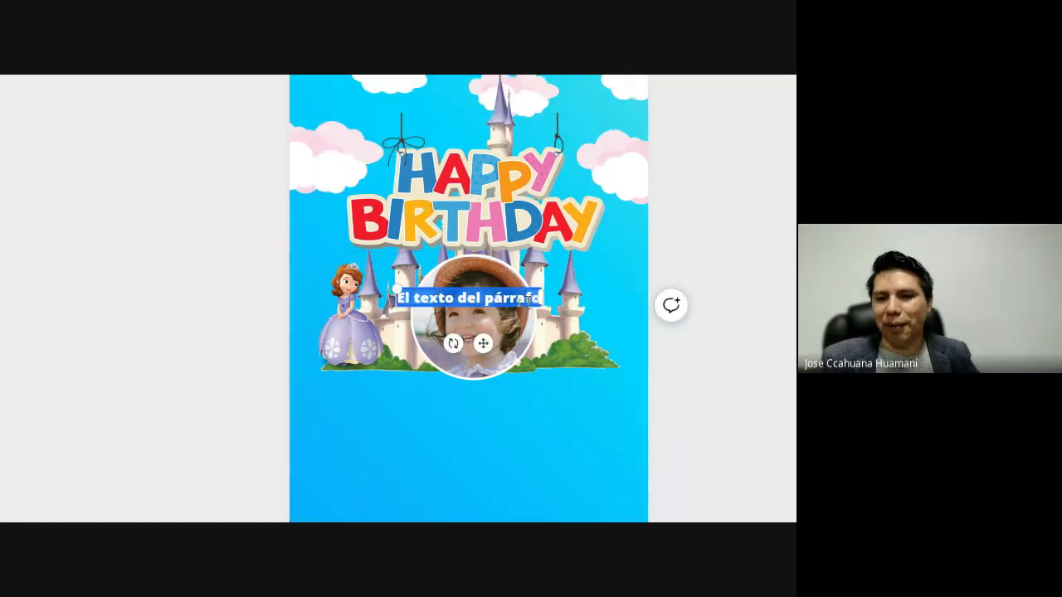
key(BackSpace)
scroll(497, 303, right, 2)
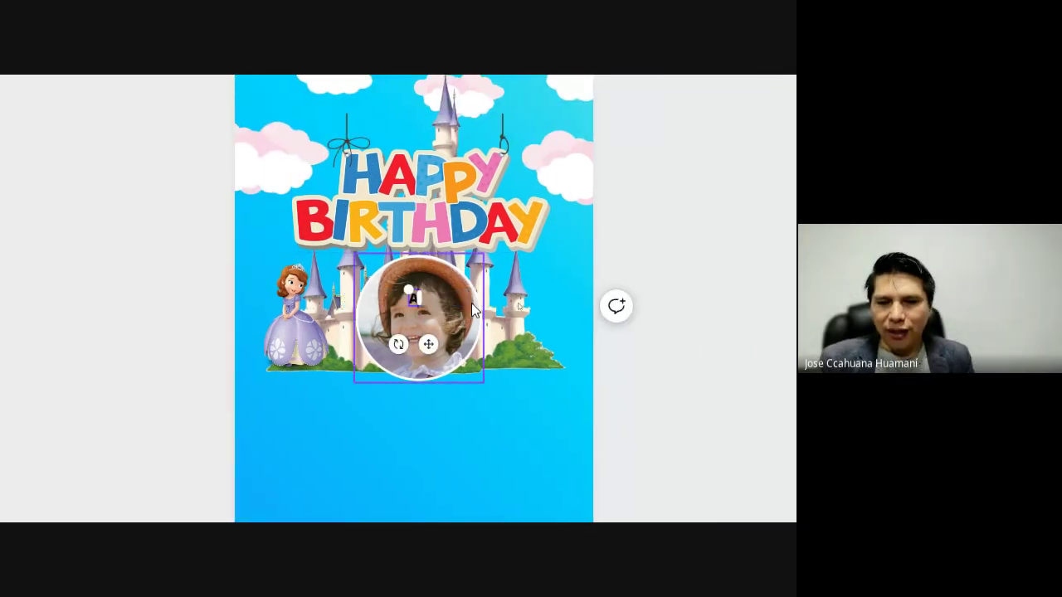
text(Ale)
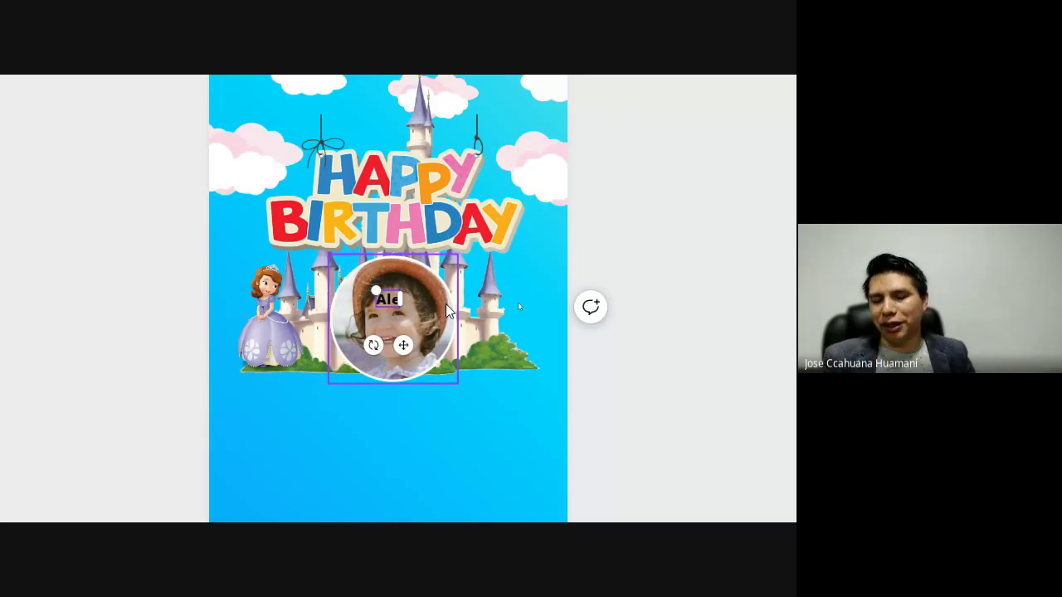
text(jan)
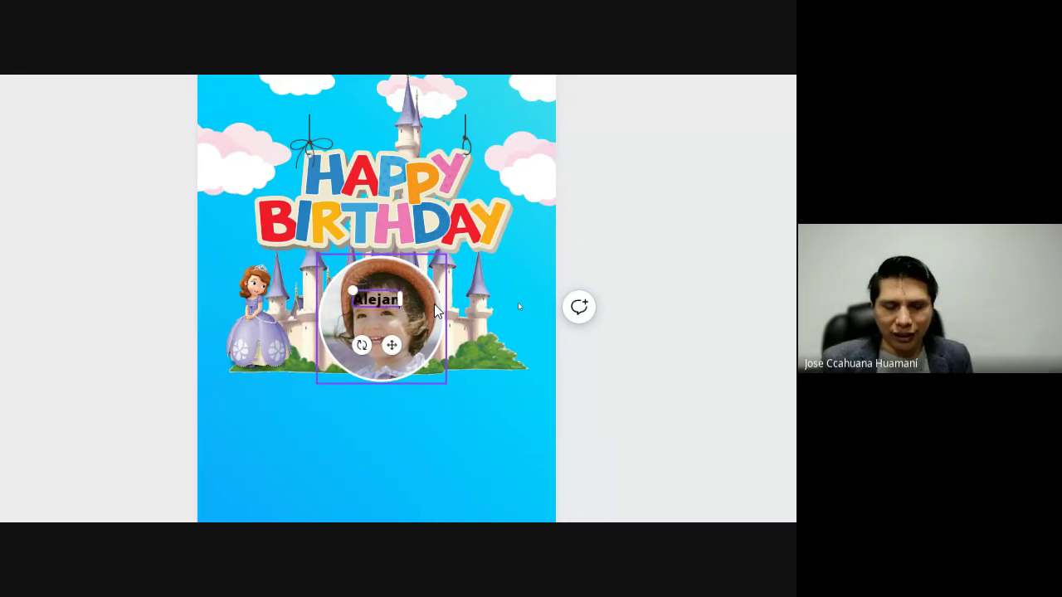
text(dra)
click(365, 309)
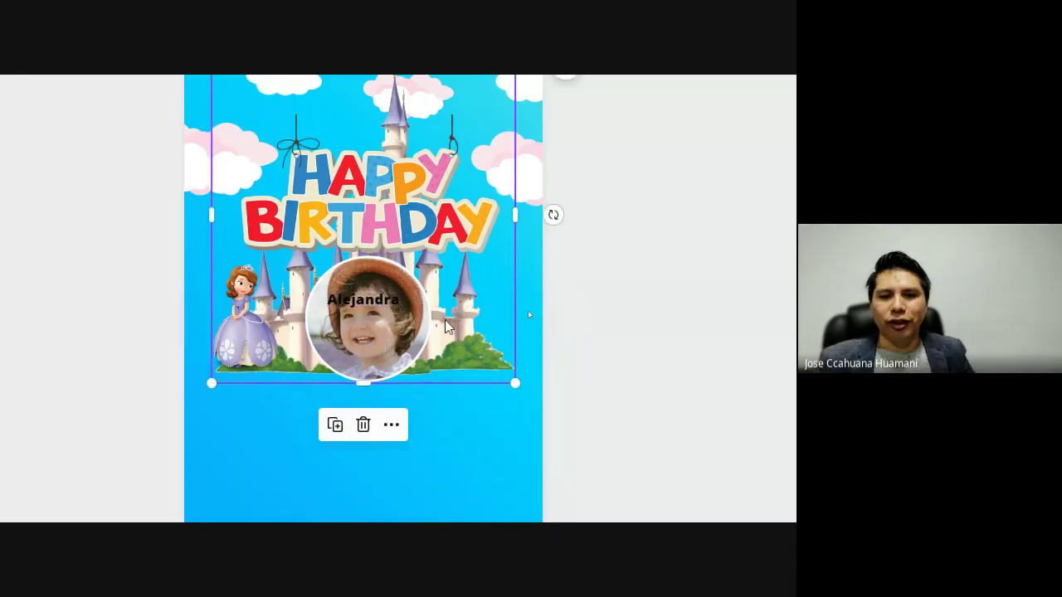
Enlarge the name text to size 36.2, centre it over the lower edge of the circular photo and deselect it.
click(363, 301)
drag(364, 301, 465, 423)
drag(321, 383, 284, 375)
mouse_move(376, 393)
mouse_down()
mouse_move(361, 392)
mouse_move(362, 407)
mouse_up()
drag(266, 417, 258, 420)
drag(458, 420, 475, 425)
drag(371, 399, 367, 390)
scroll(525, 455, down, 2)
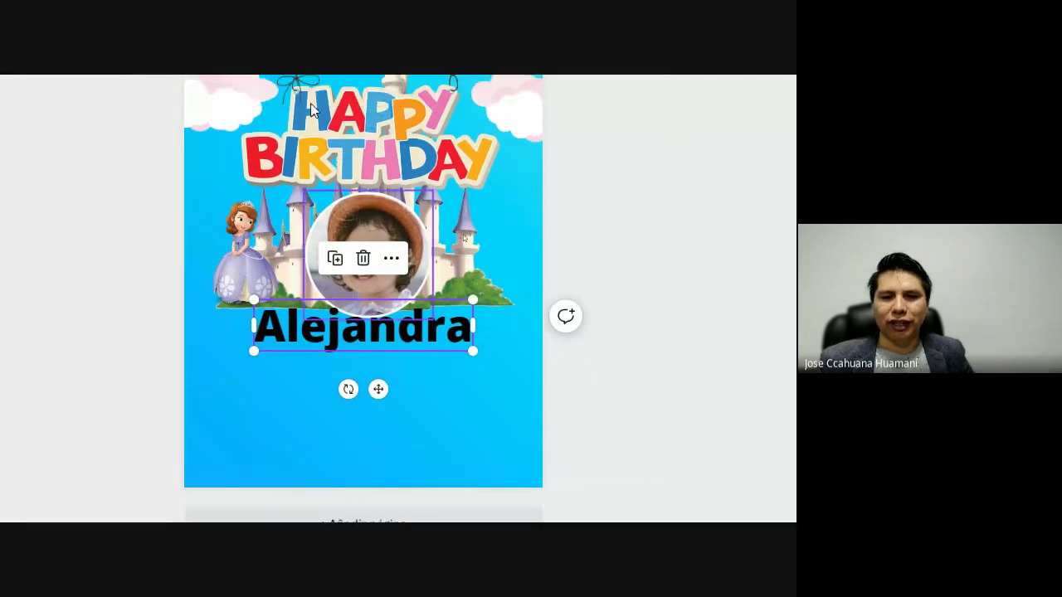
drag(388, 347, 385, 347)
click(593, 404)
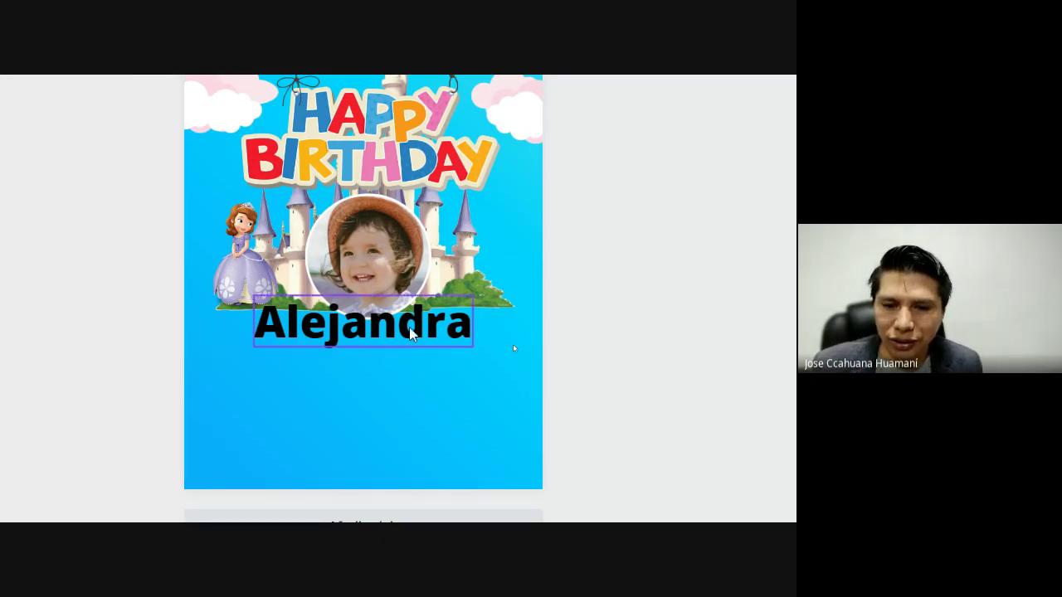
Browse the popular fonts and set the name text's font to Bukhari Script.
click(381, 330)
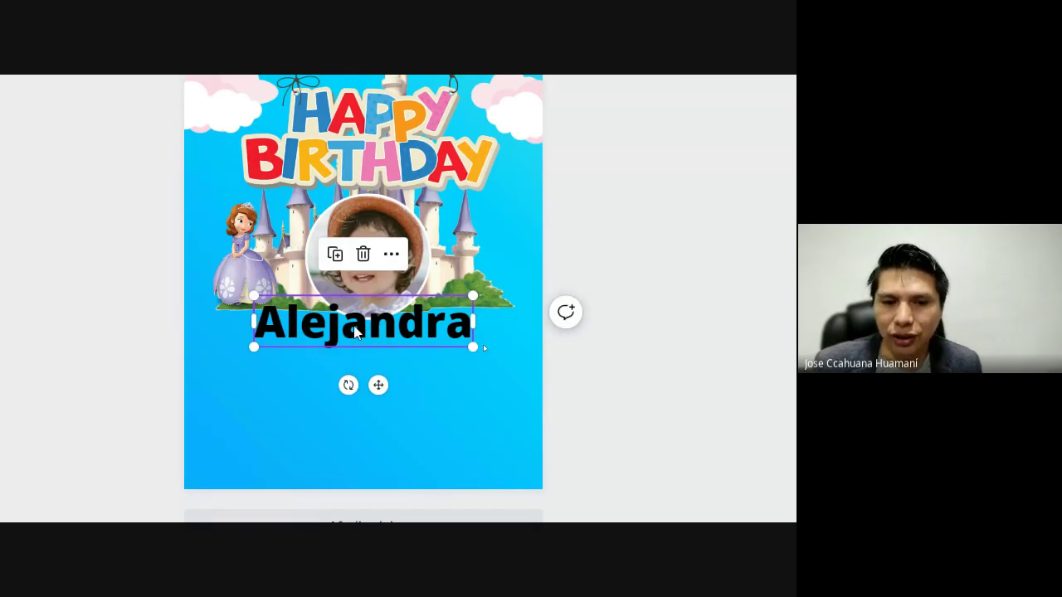
scroll(222, 94, up, 3)
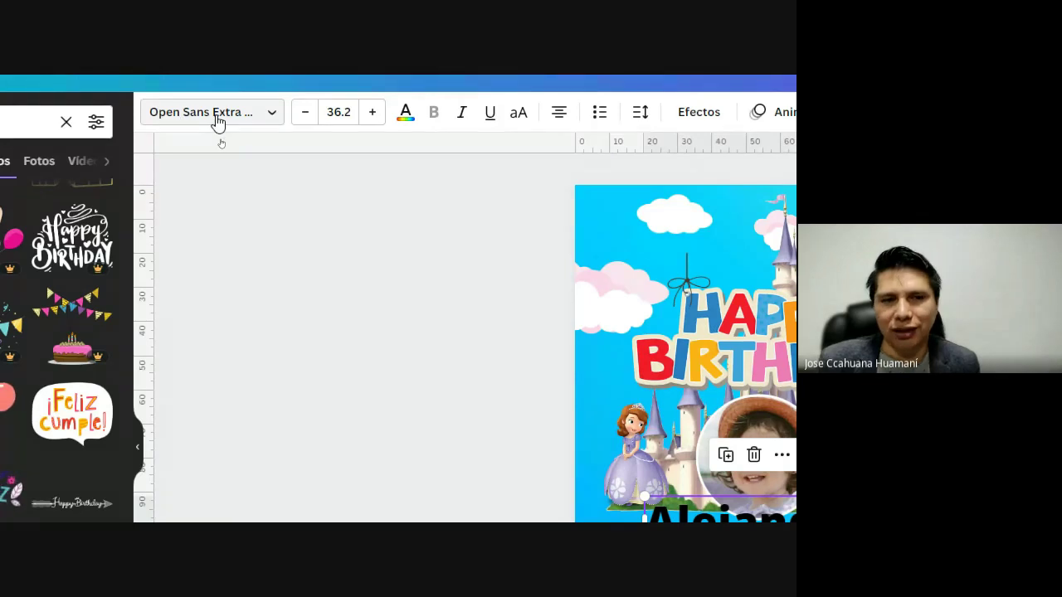
click(216, 120)
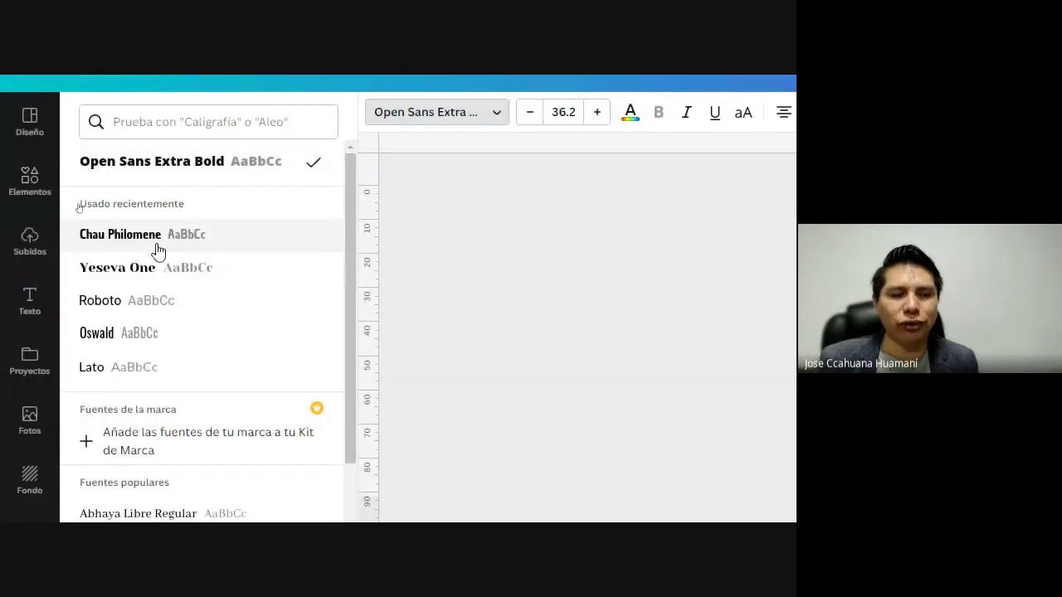
scroll(171, 298, down, 1)
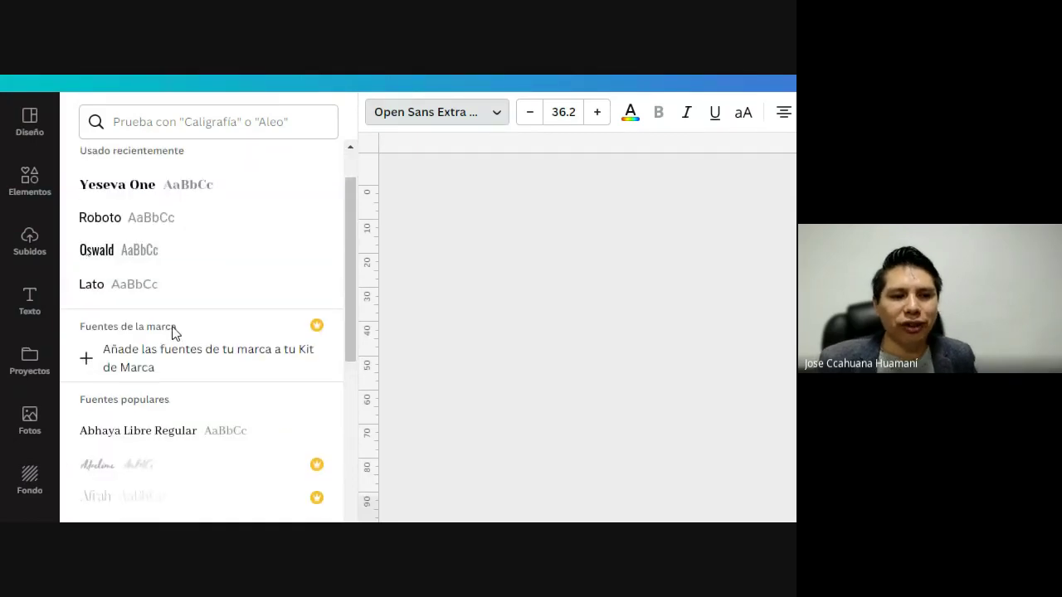
scroll(179, 340, down, 1)
scroll(204, 321, down, 1)
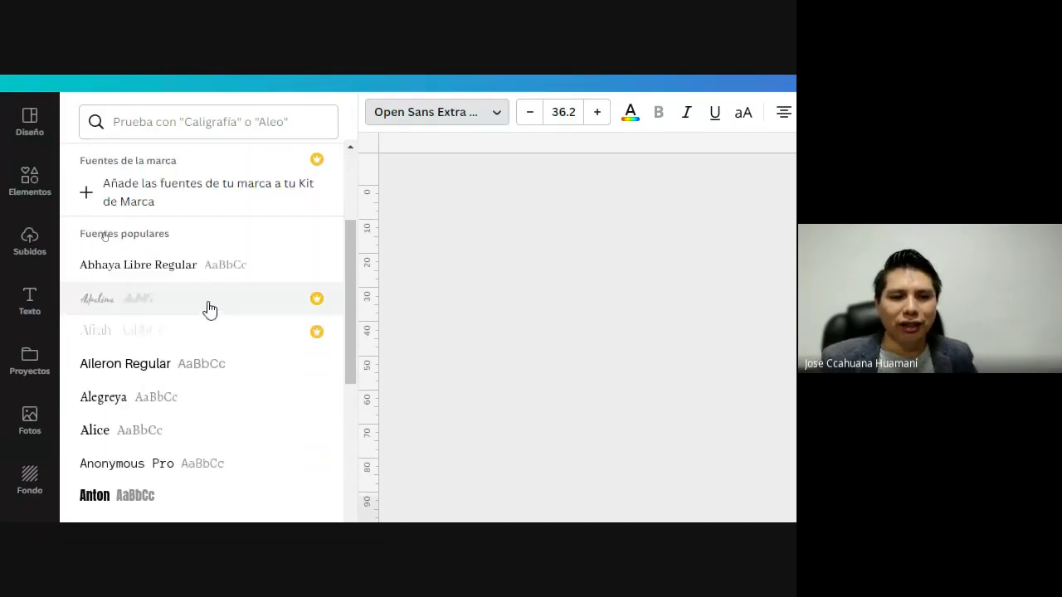
scroll(210, 309, down, 1)
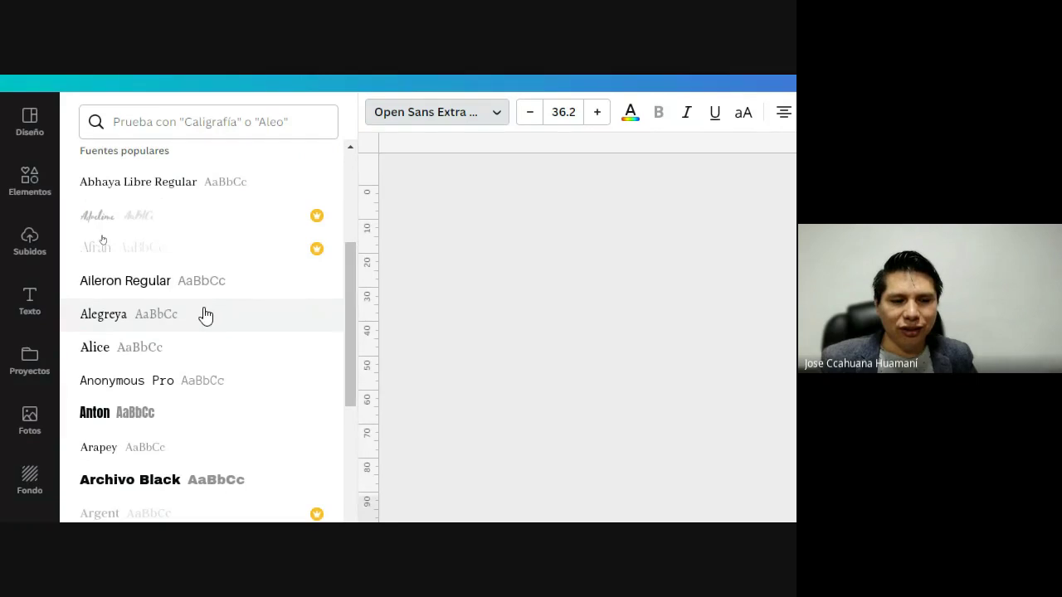
scroll(200, 324, down, 1)
scroll(190, 335, down, 1)
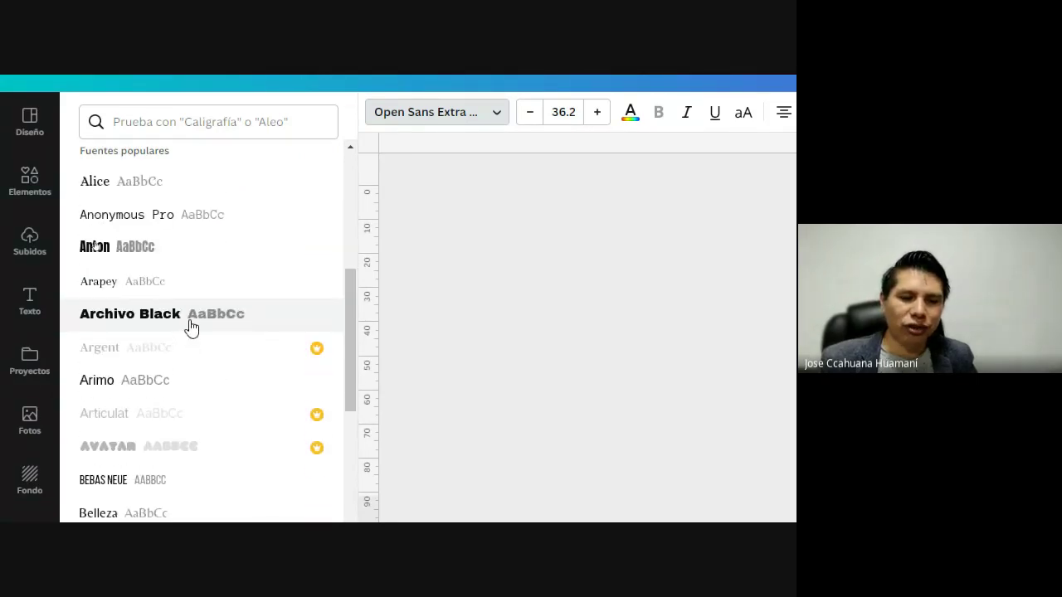
scroll(185, 332, down, 1)
scroll(182, 342, down, 1)
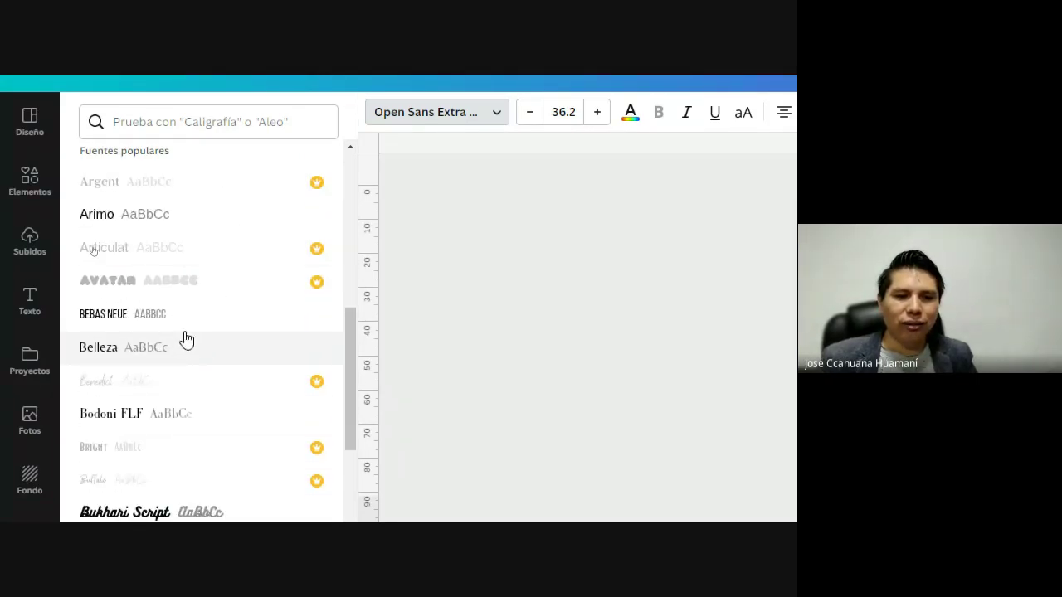
scroll(199, 320, down, 1)
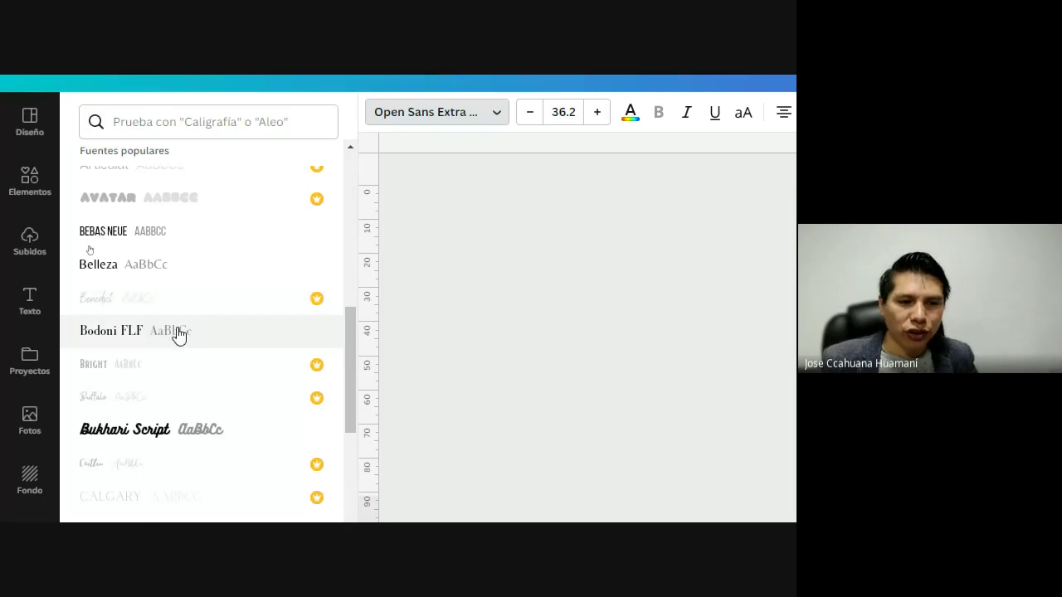
scroll(166, 332, down, 1)
scroll(174, 327, up, 1)
scroll(185, 427, down, 1)
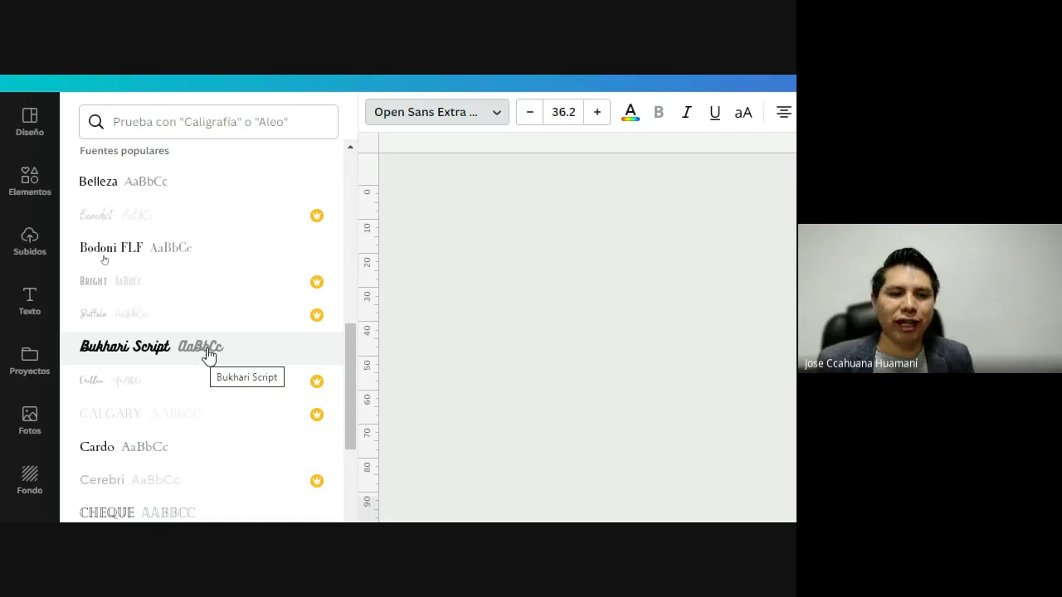
click(207, 354)
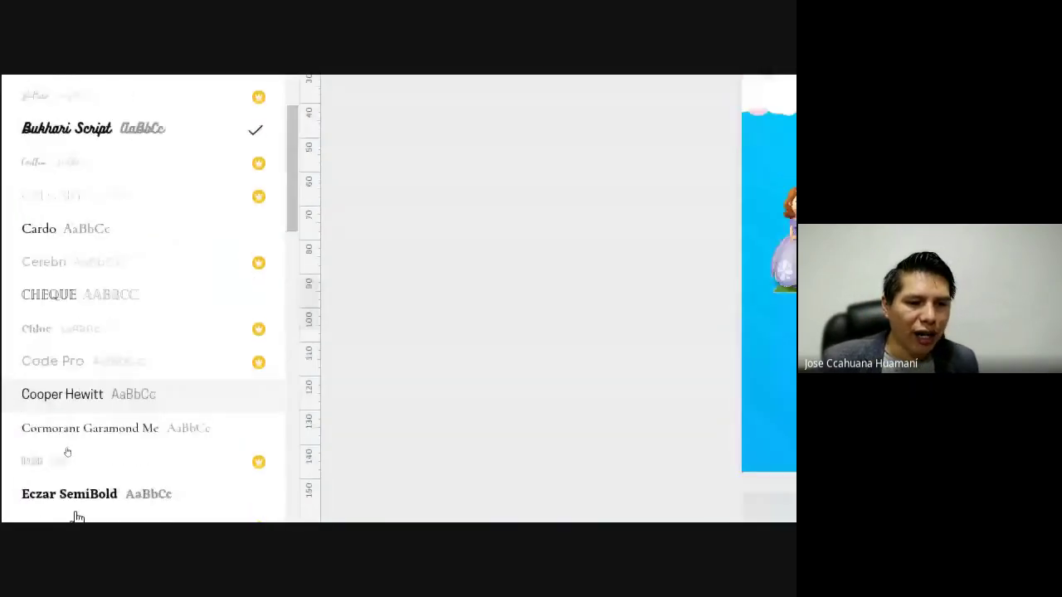
Try the Cooper Hewitt and Quicksand fonts from the popular fonts on the name text.
click(107, 396)
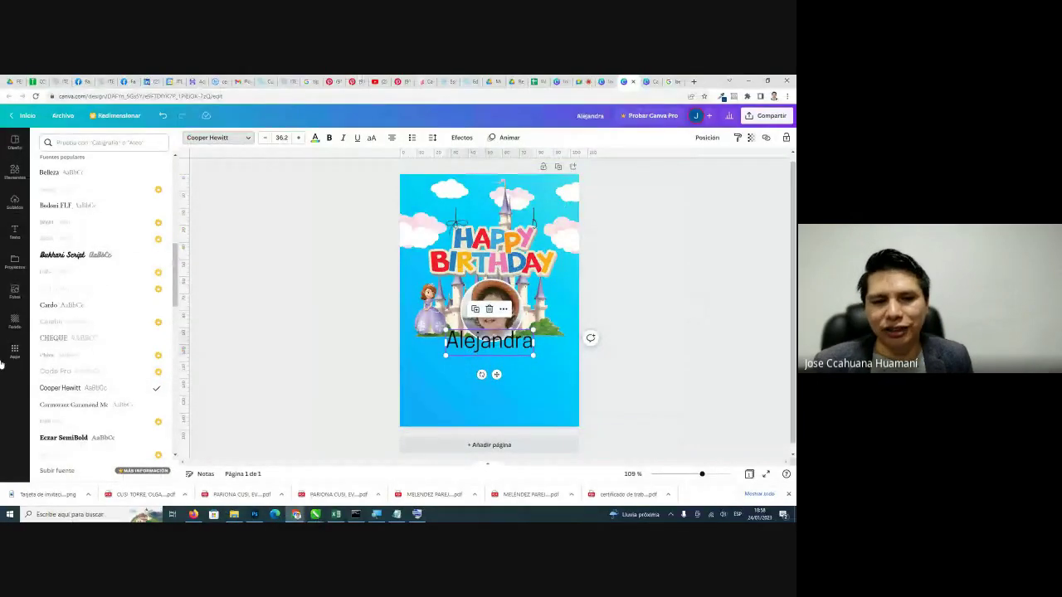
scroll(77, 368, down, 2)
scroll(71, 357, down, 2)
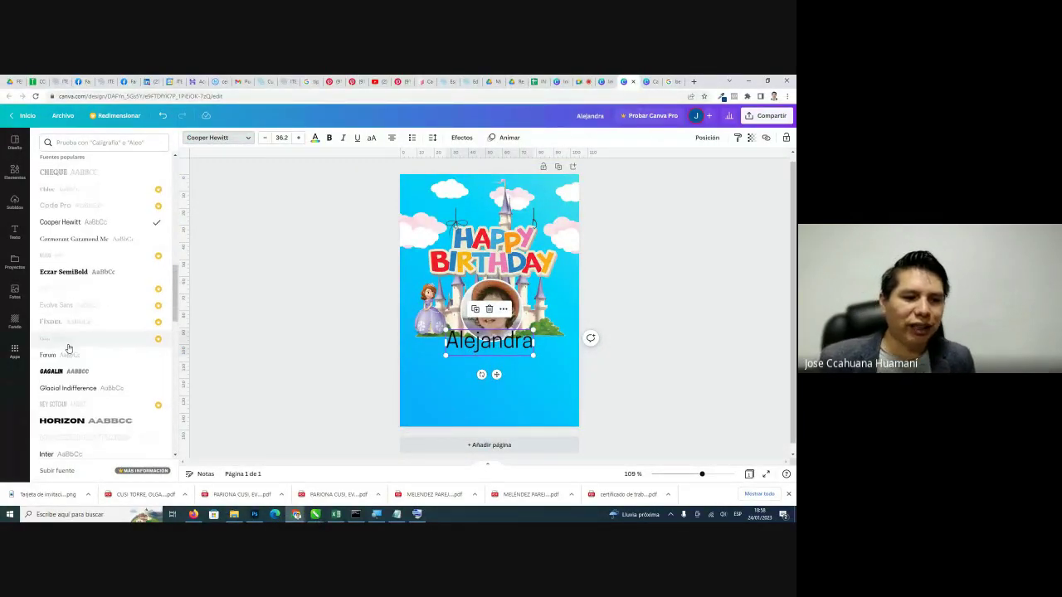
scroll(106, 343, down, 6)
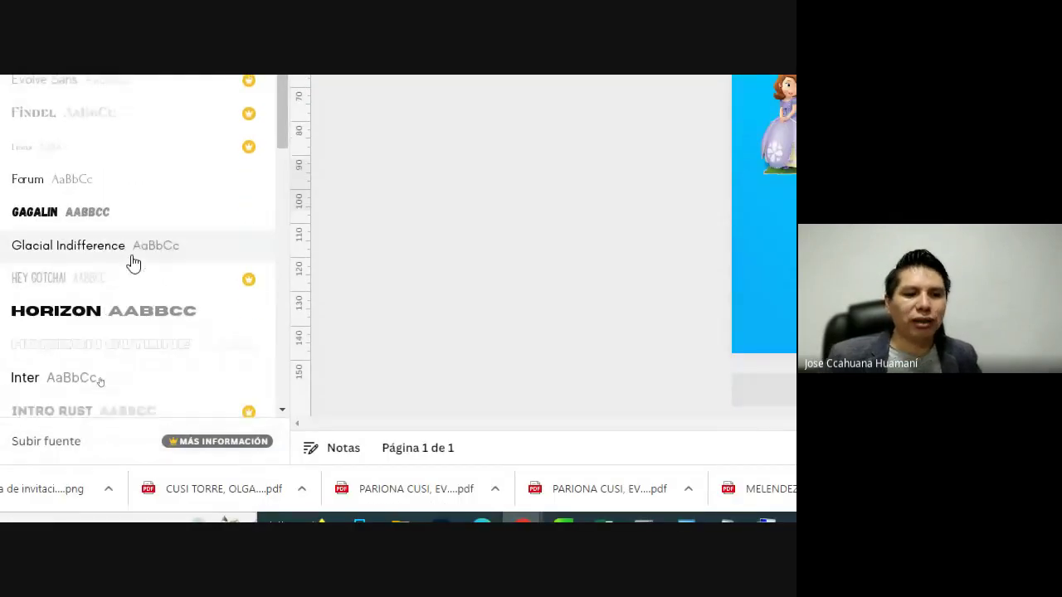
scroll(116, 298, down, 5)
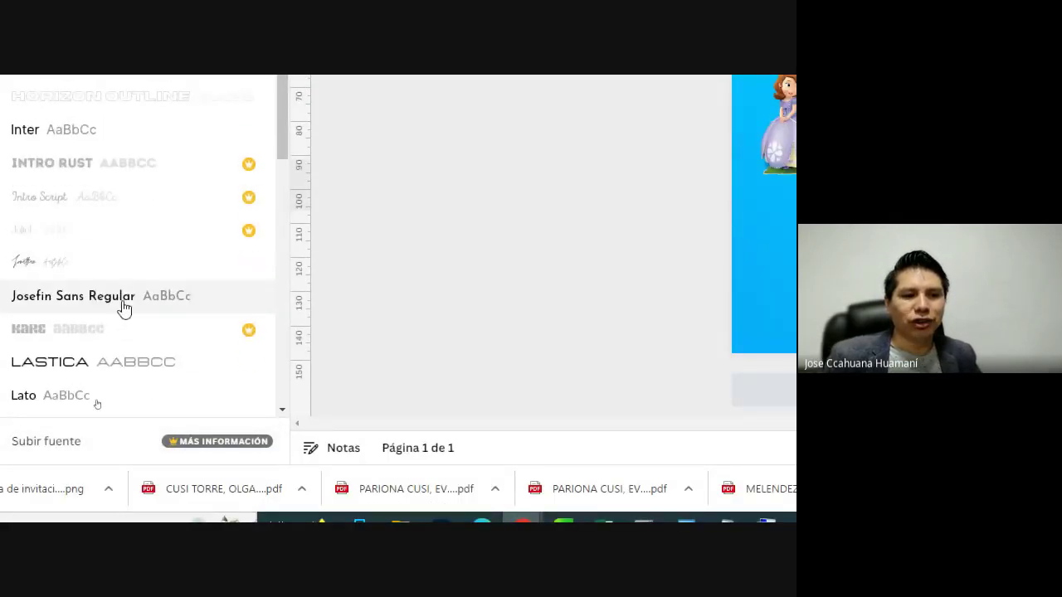
scroll(133, 299, down, 2)
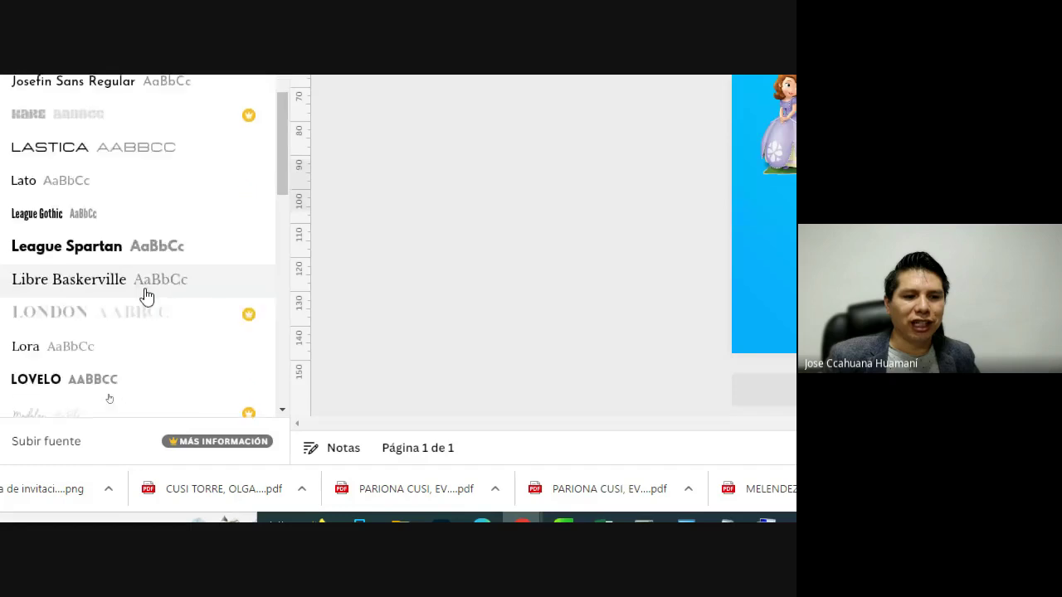
scroll(176, 296, down, 2)
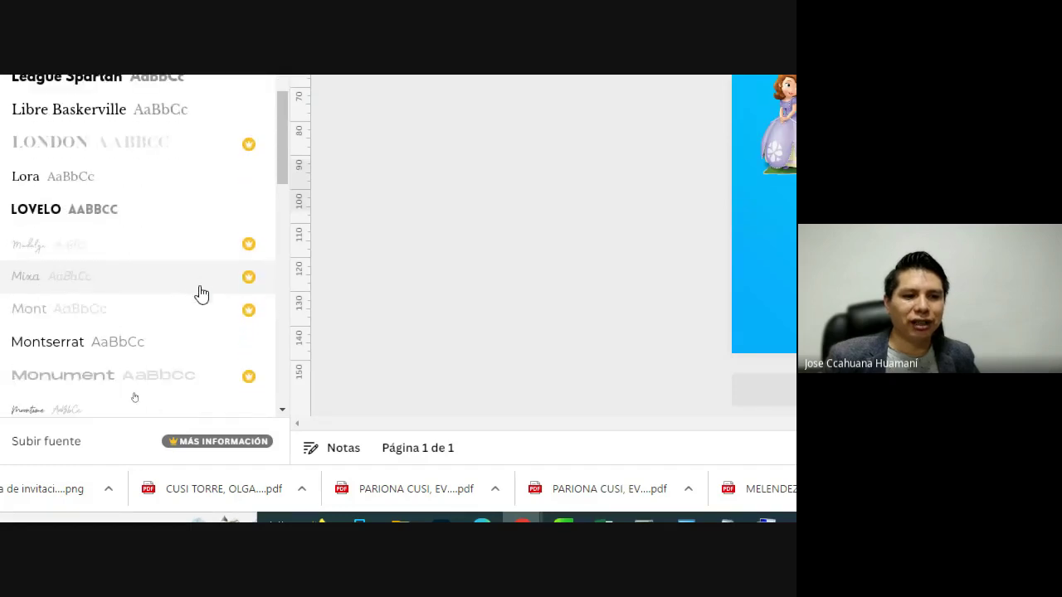
scroll(145, 298, down, 1)
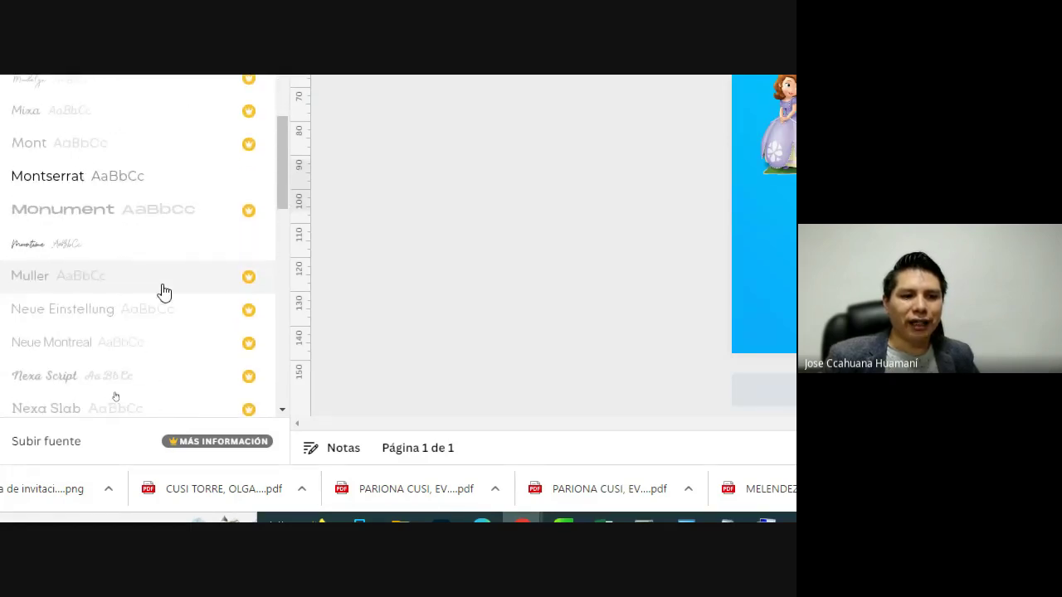
scroll(162, 277, down, 1)
scroll(157, 284, down, 1)
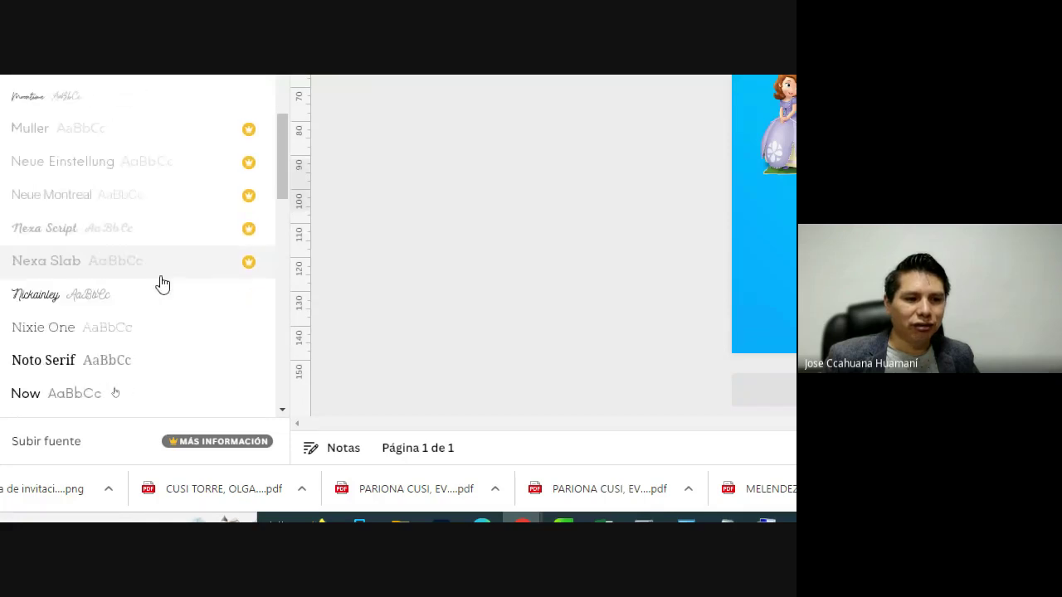
scroll(149, 296, down, 2)
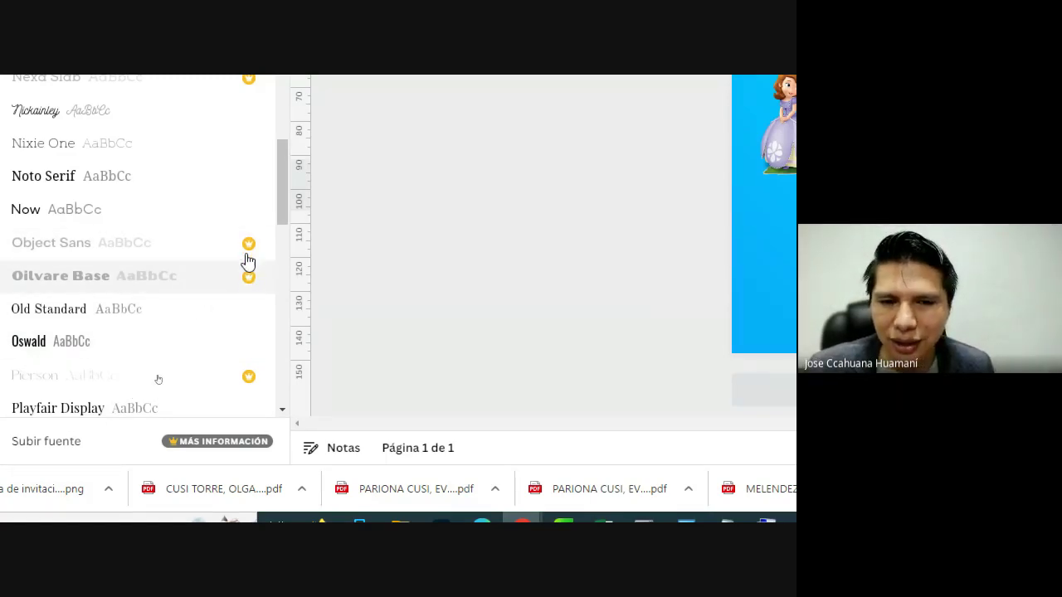
scroll(158, 287, down, 1)
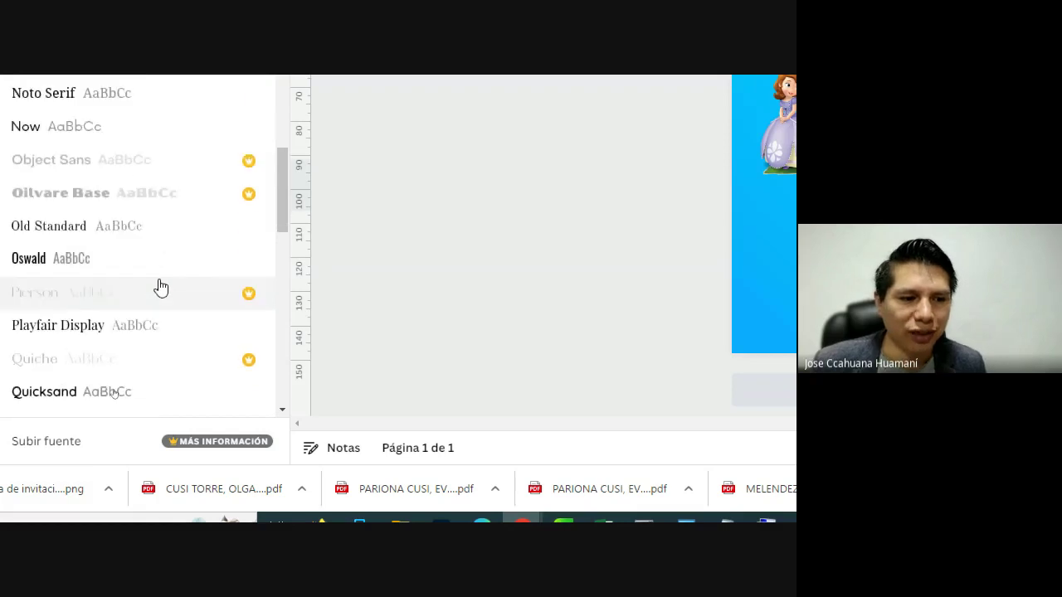
scroll(149, 287, down, 1)
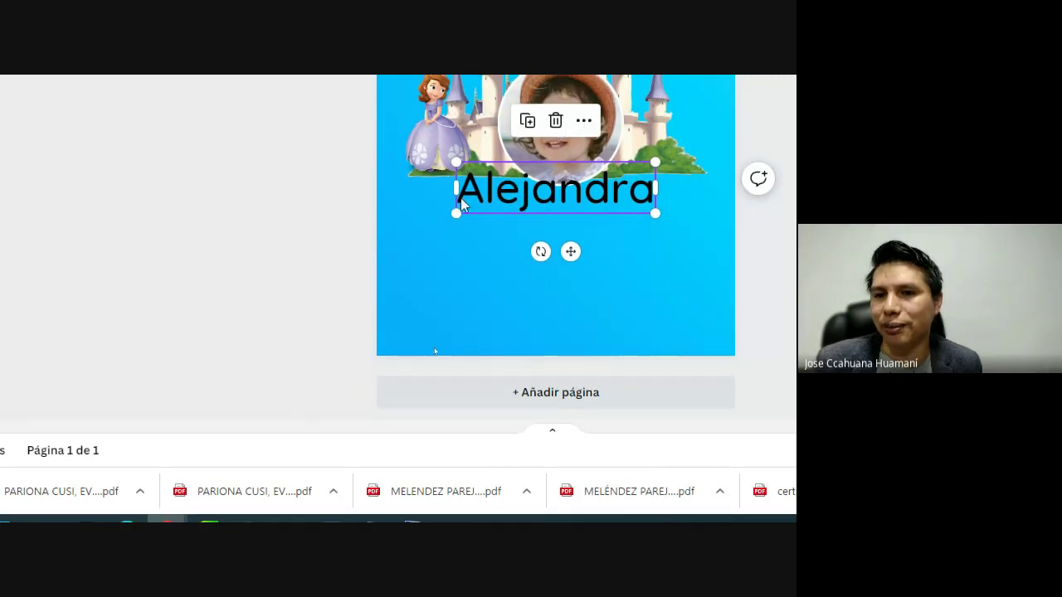
Browse the Spanish fonts and the other fonts, and try Abibas on the name text.
scroll(240, 297, down, 4)
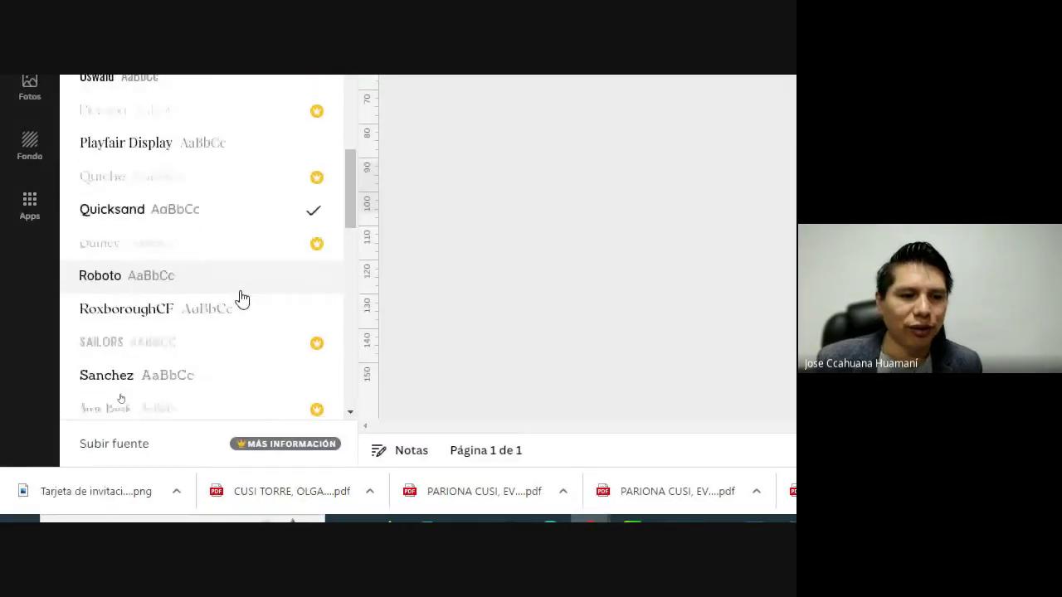
scroll(247, 292, down, 4)
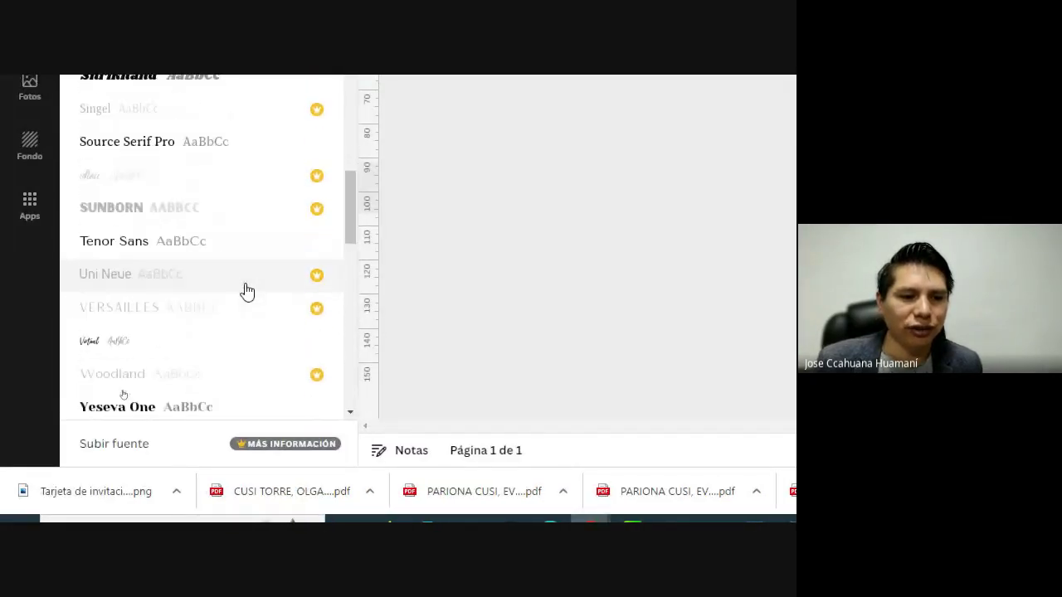
scroll(246, 289, down, 5)
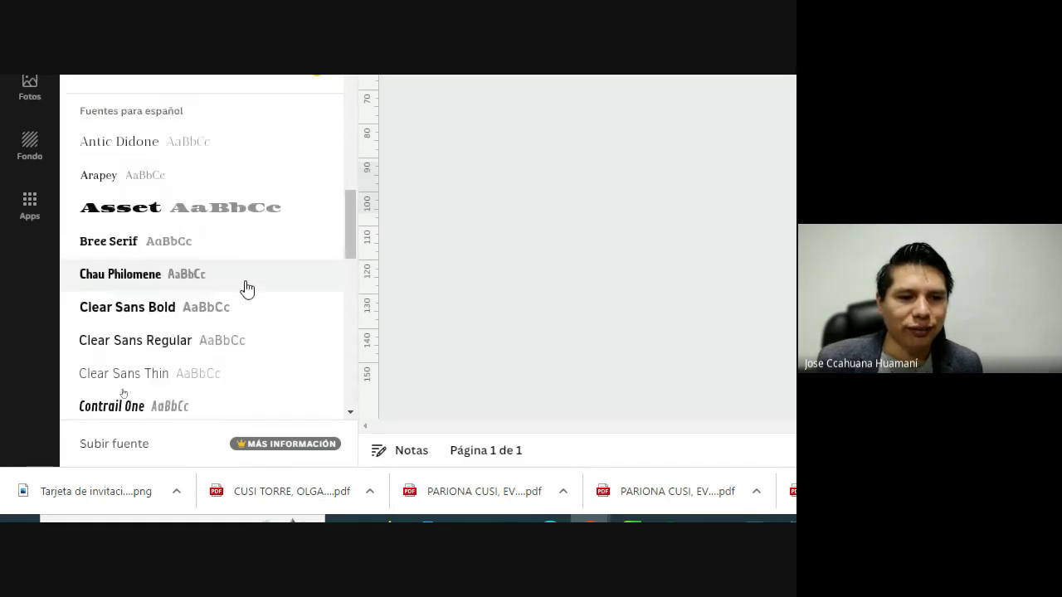
scroll(247, 288, down, 1)
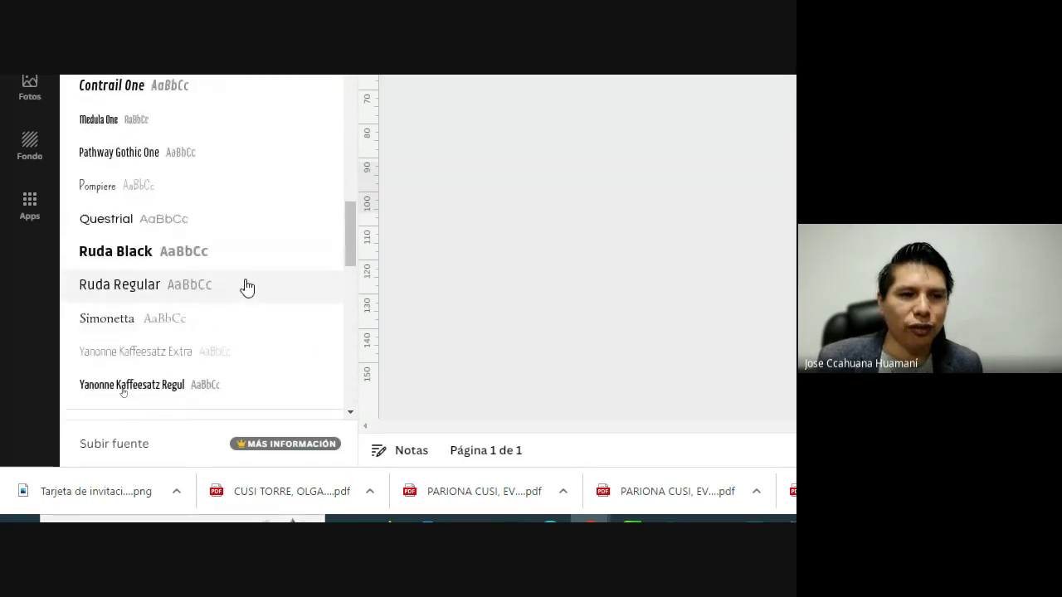
scroll(224, 272, down, 1)
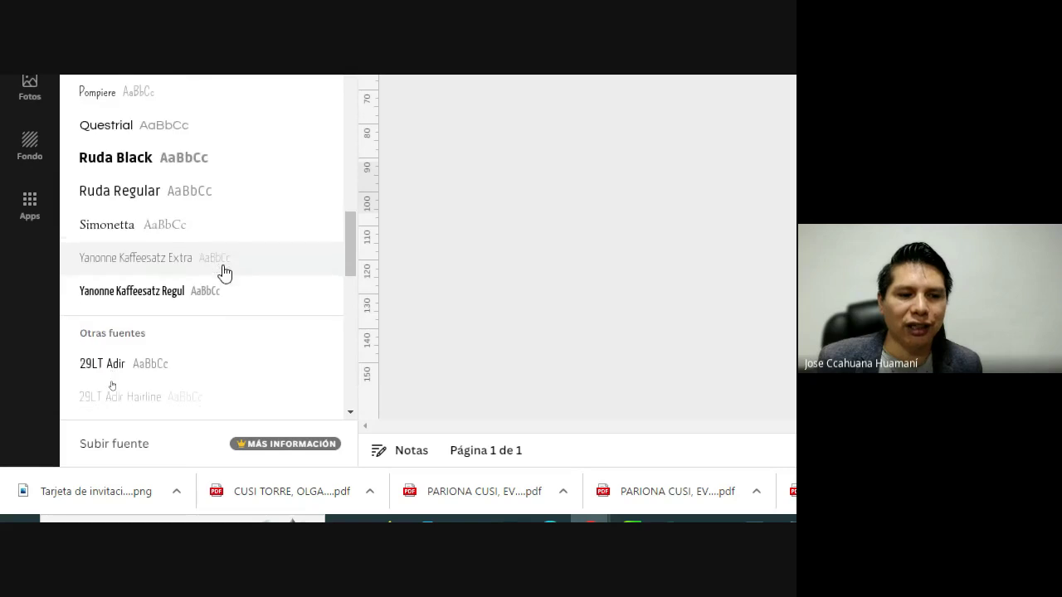
scroll(224, 272, down, 1)
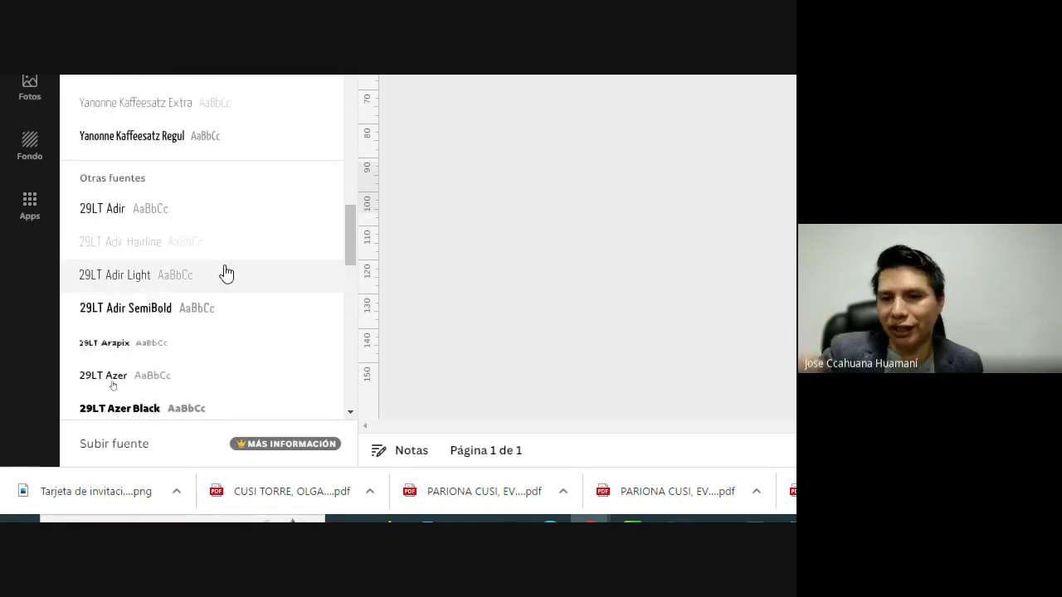
scroll(226, 274, down, 1)
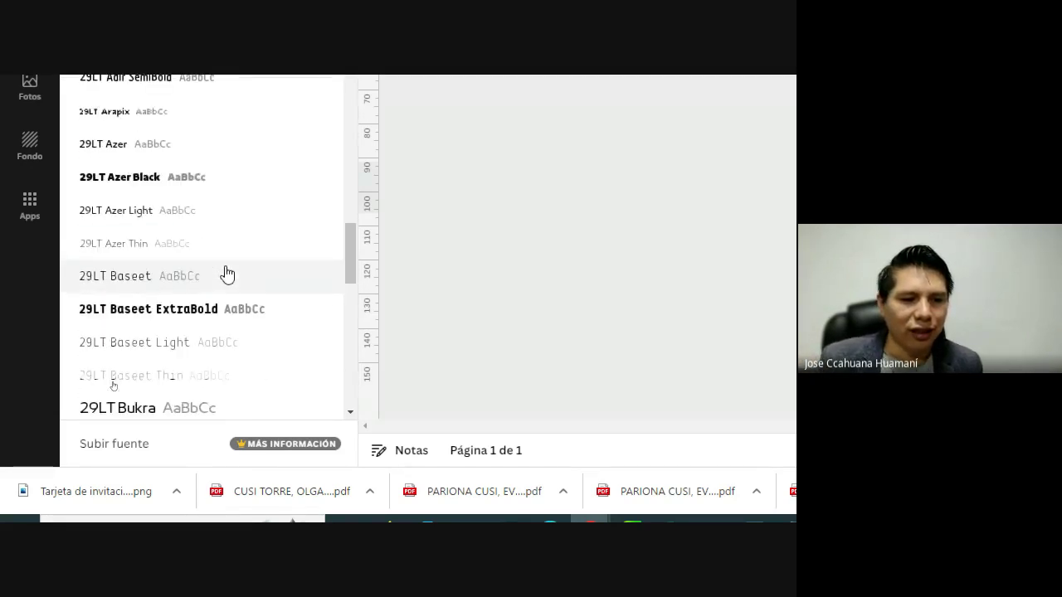
scroll(228, 279, down, 6)
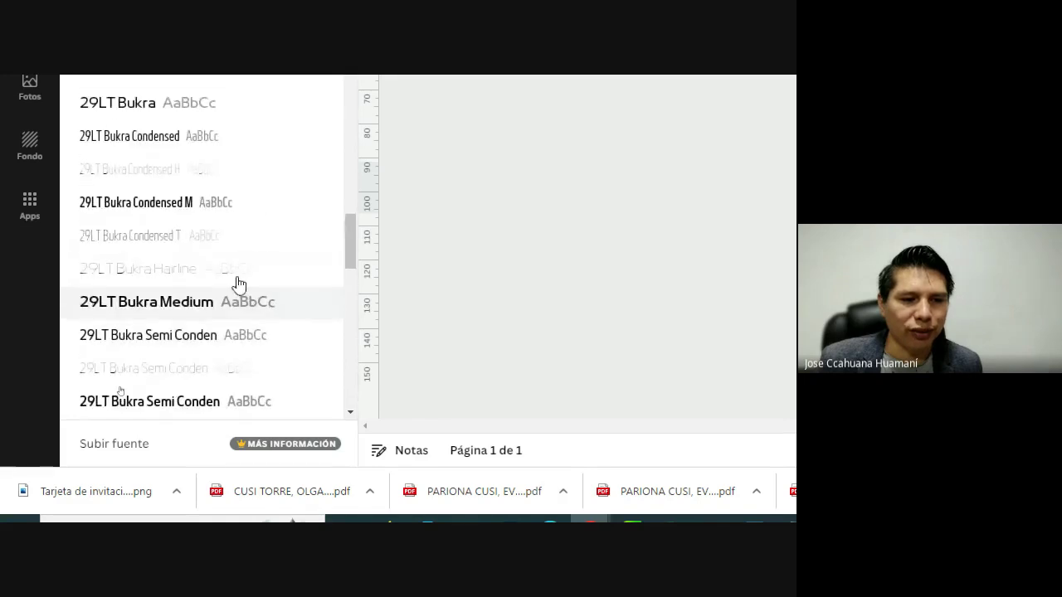
scroll(257, 284, down, 12)
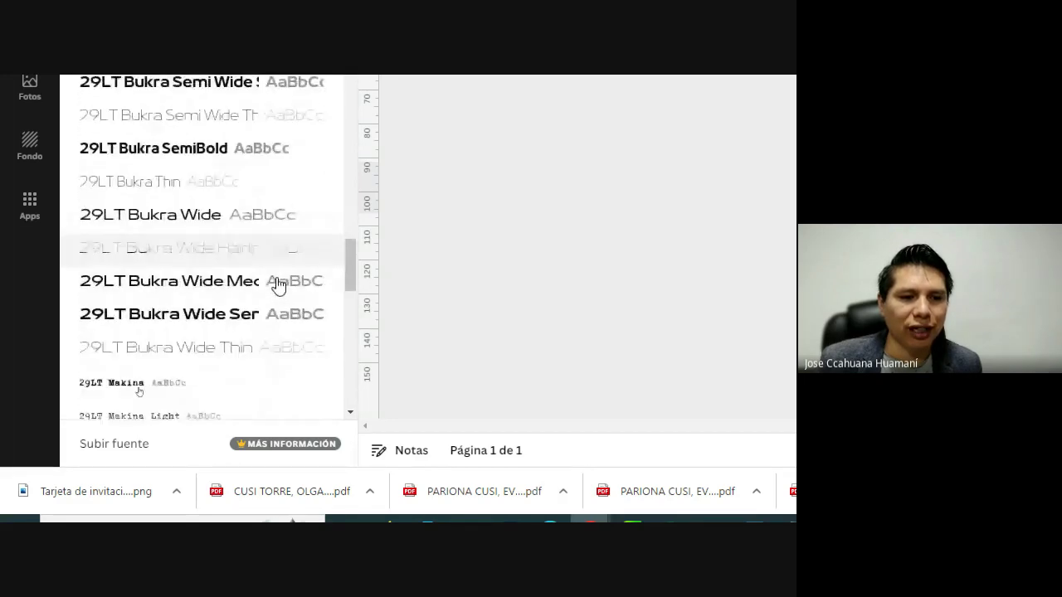
scroll(247, 280, down, 4)
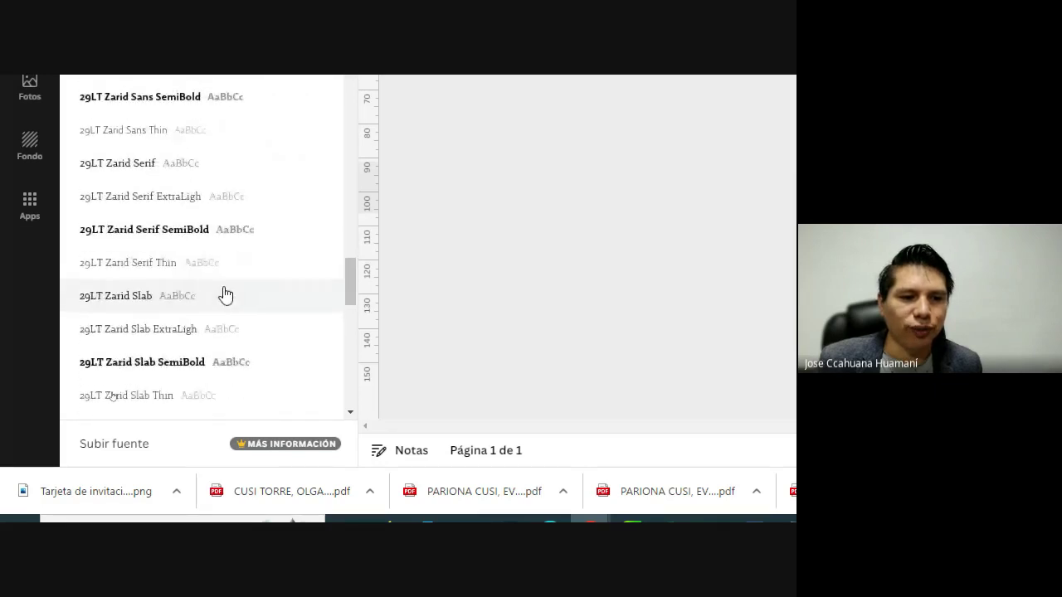
scroll(221, 315, down, 3)
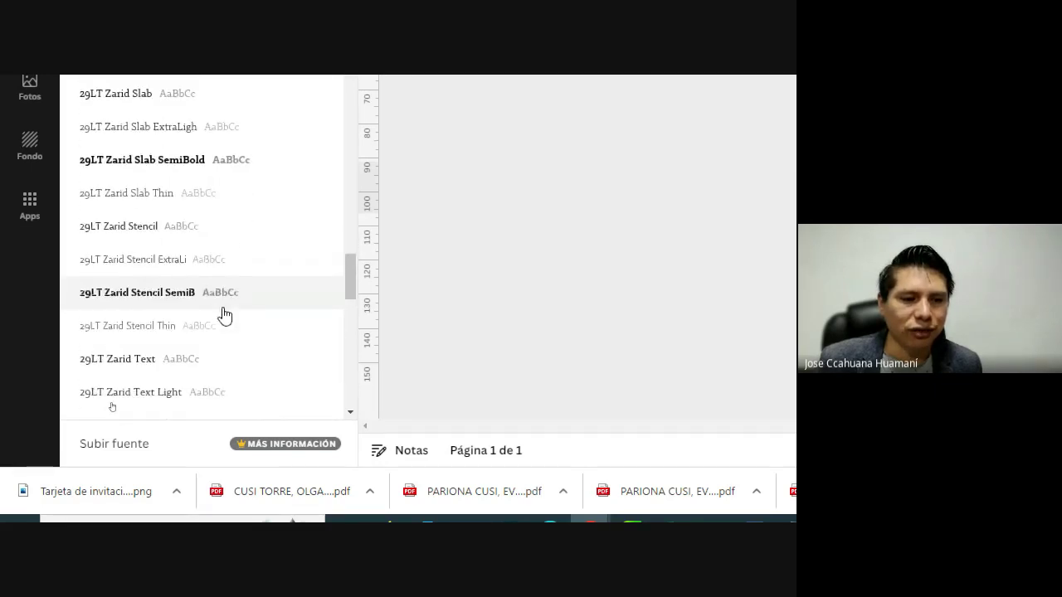
scroll(231, 313, down, 2)
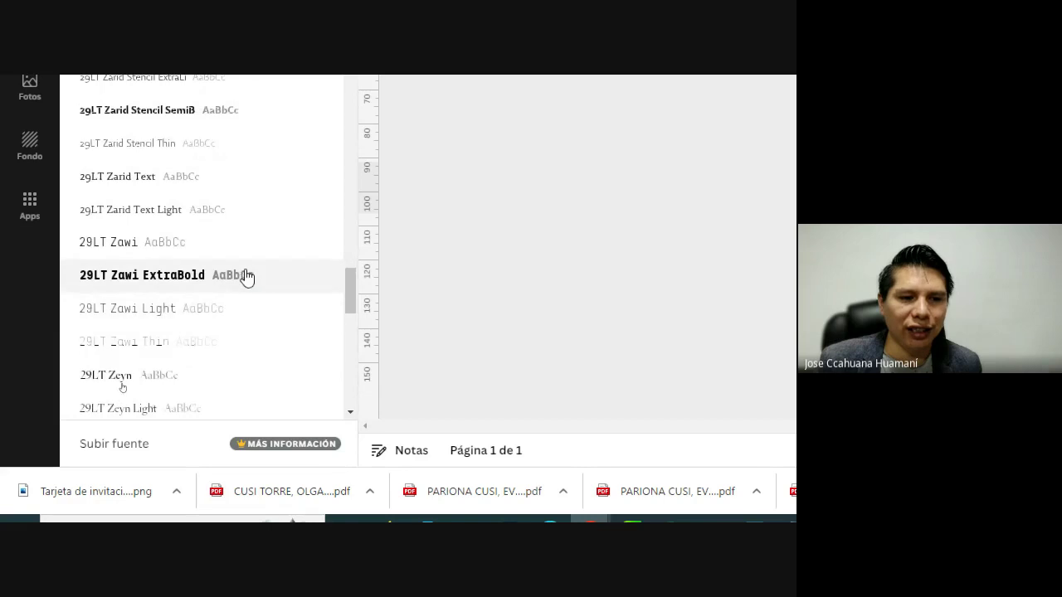
scroll(249, 287, down, 4)
scroll(238, 277, up, 1)
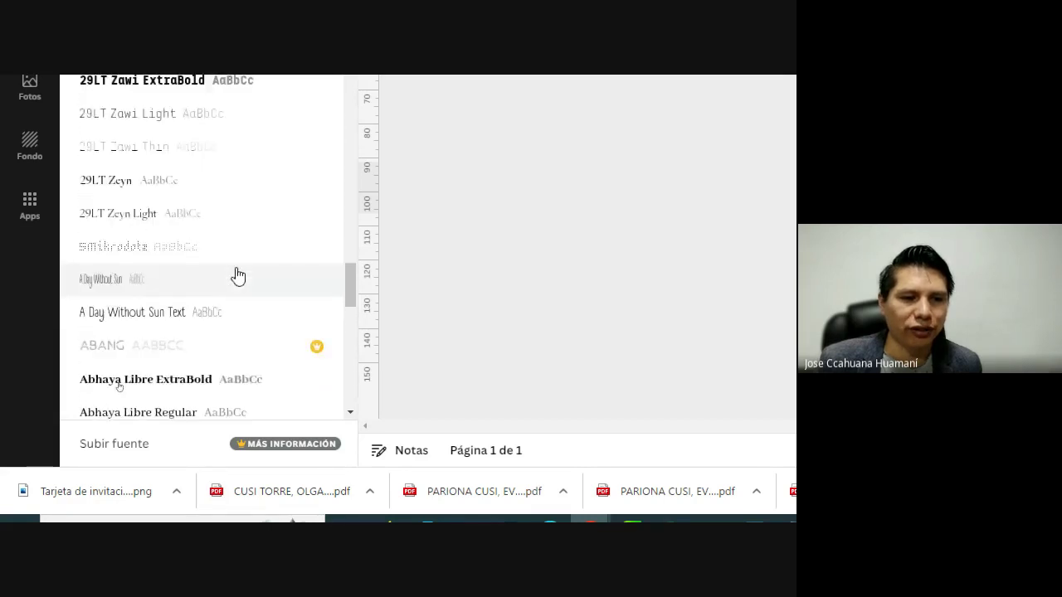
scroll(243, 288, down, 1)
scroll(243, 288, down, 6)
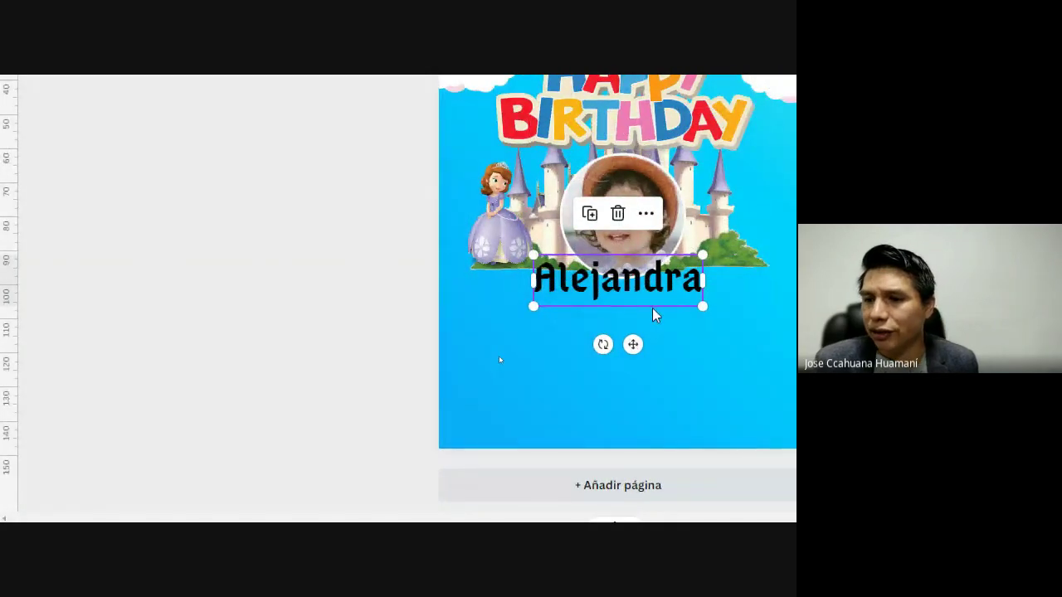
Compare Adam Script with Adam Script Heavy on the name text and set its font to Adam Script Heavy.
scroll(279, 332, down, 3)
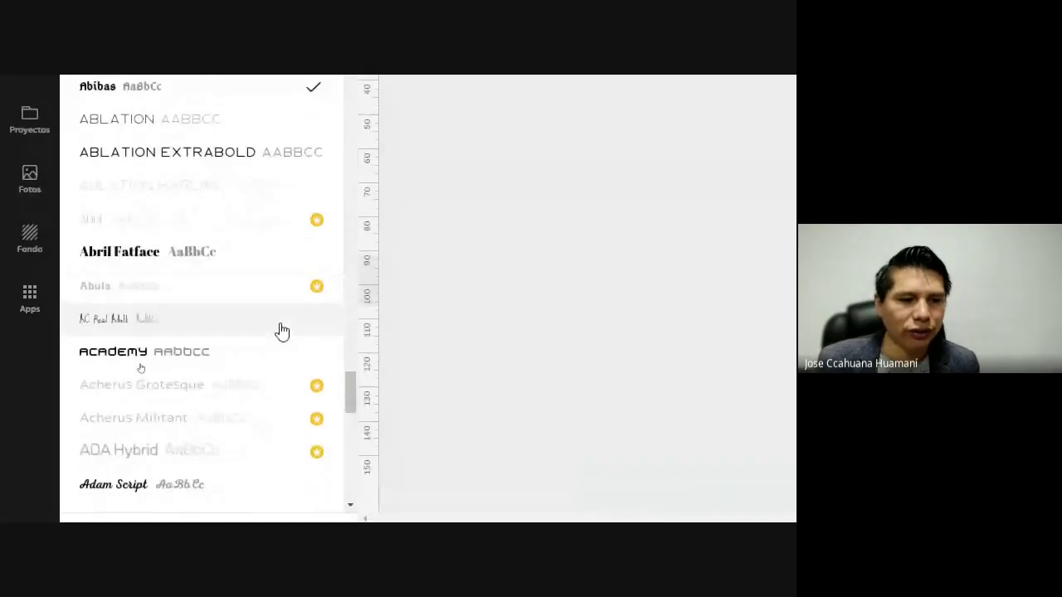
scroll(278, 332, down, 4)
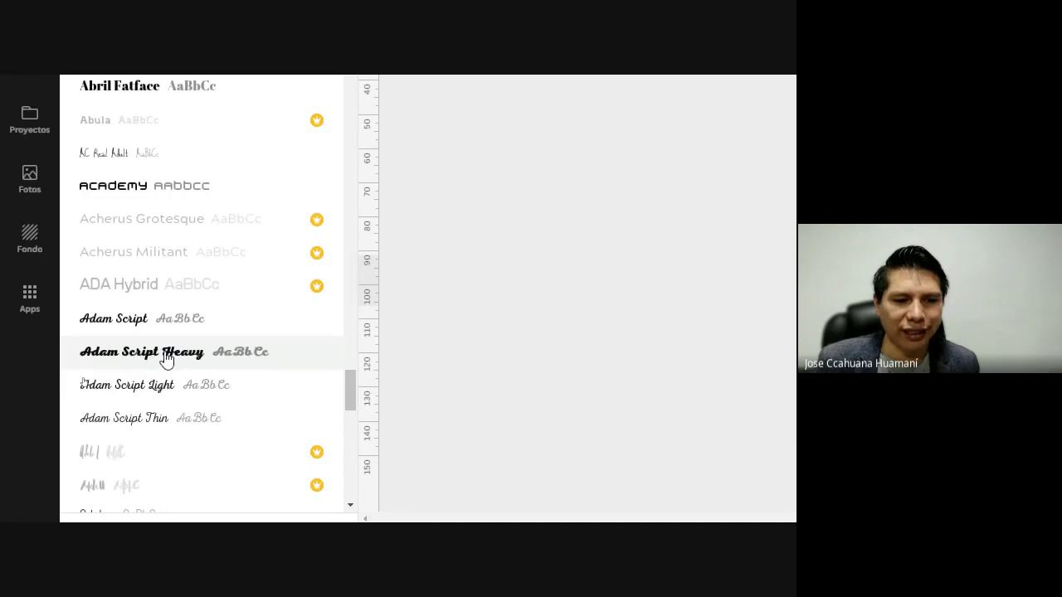
click(166, 359)
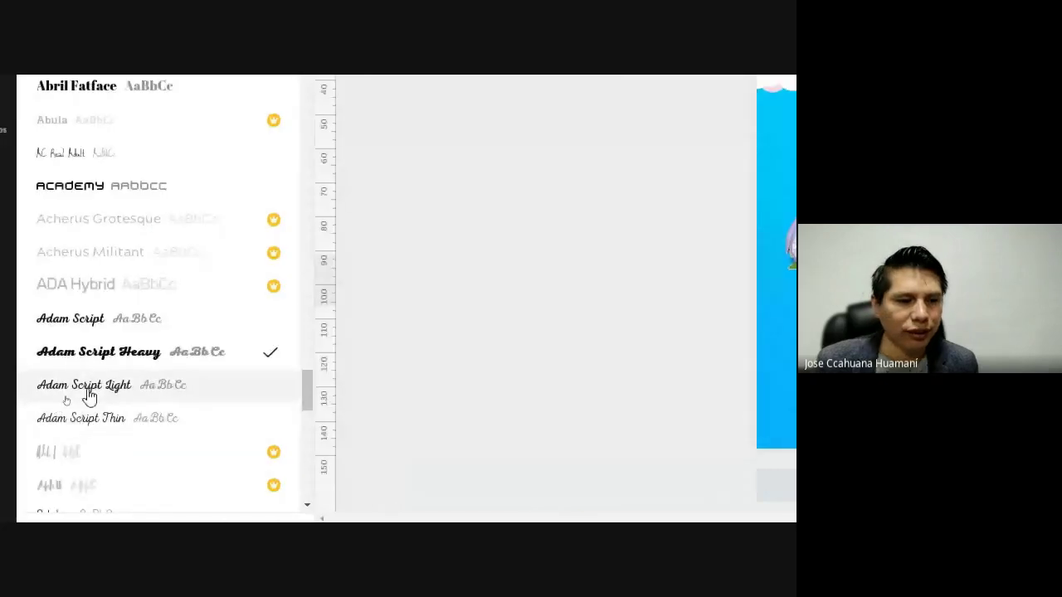
click(104, 321)
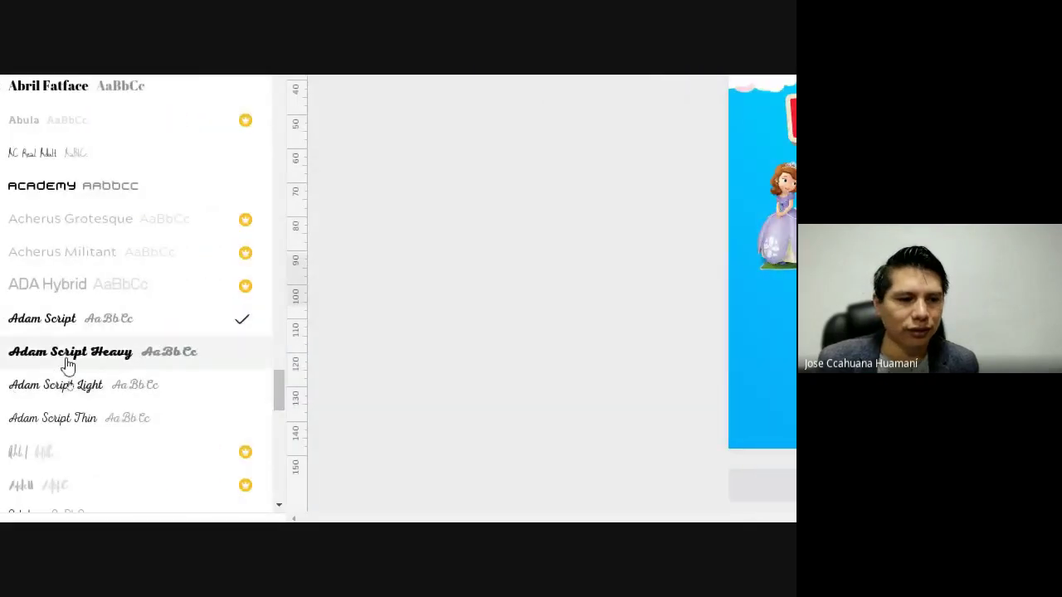
click(70, 360)
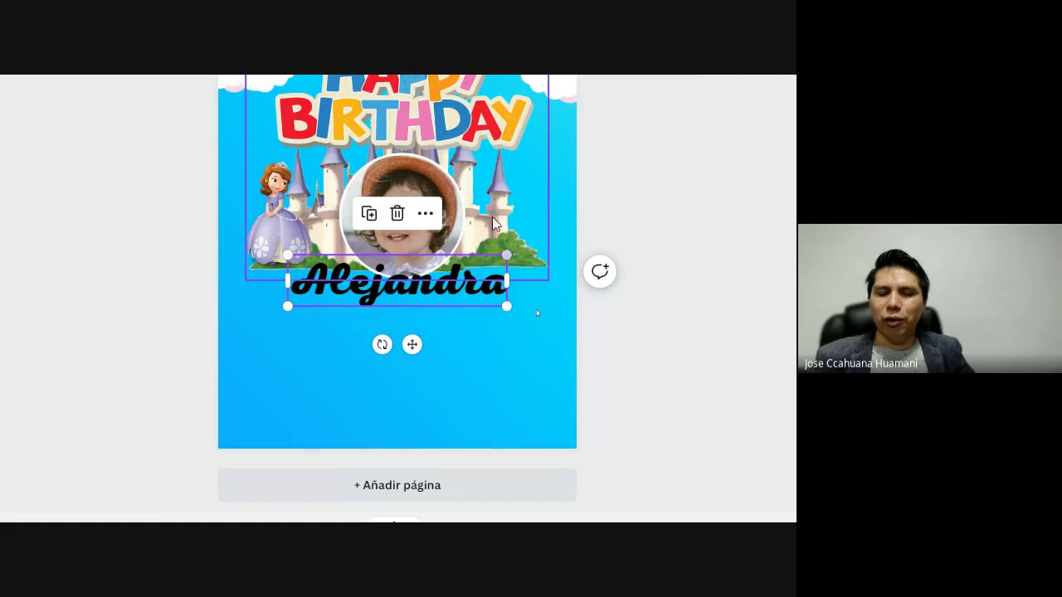
Try the pale lilac on the name text, then colour it with the medium purple from the princess image's photo palette.
scroll(514, 216, up, 3)
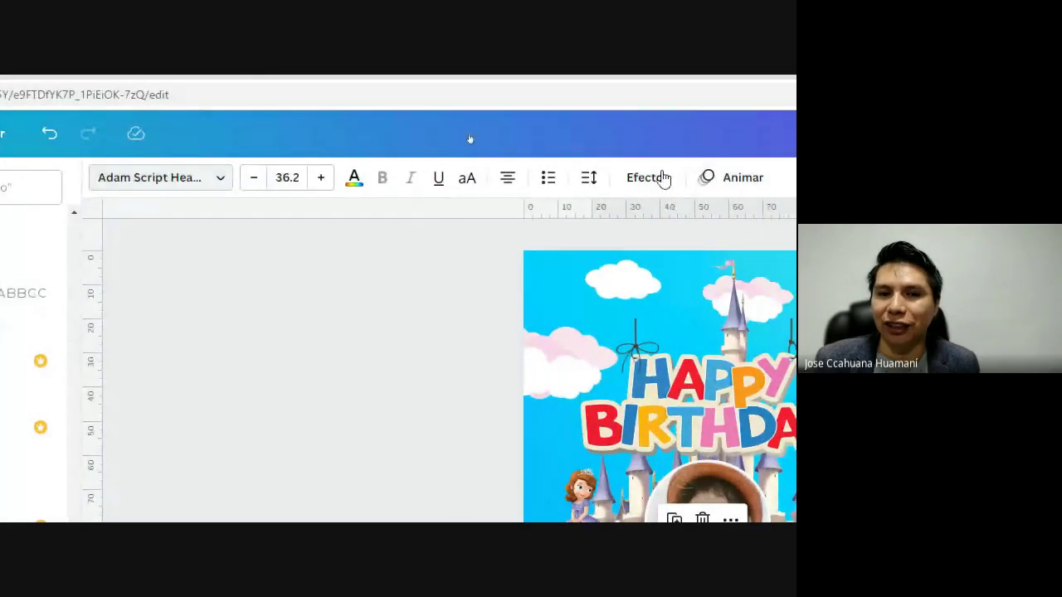
click(354, 181)
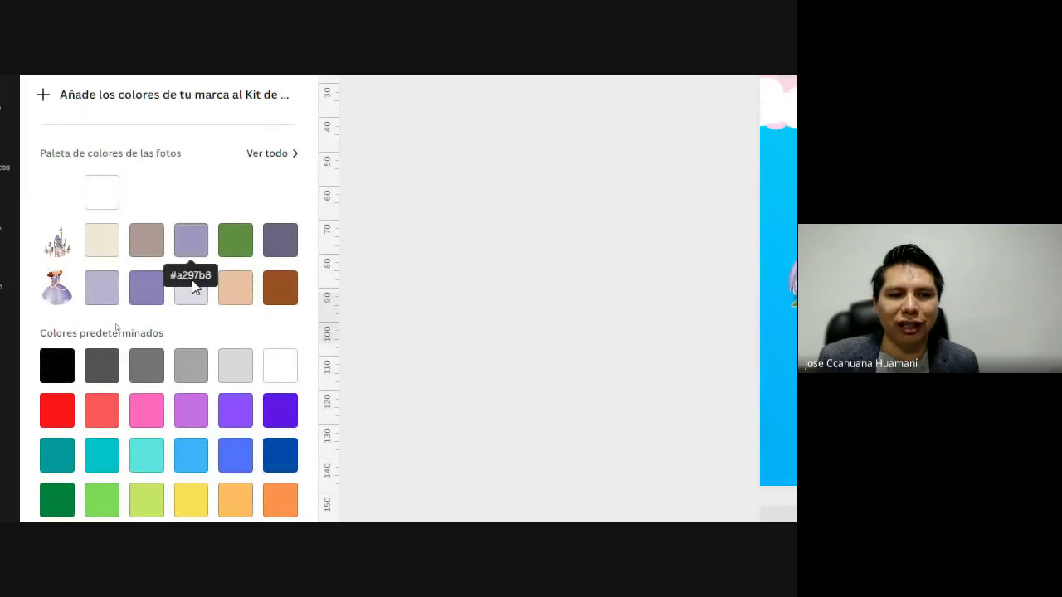
click(192, 292)
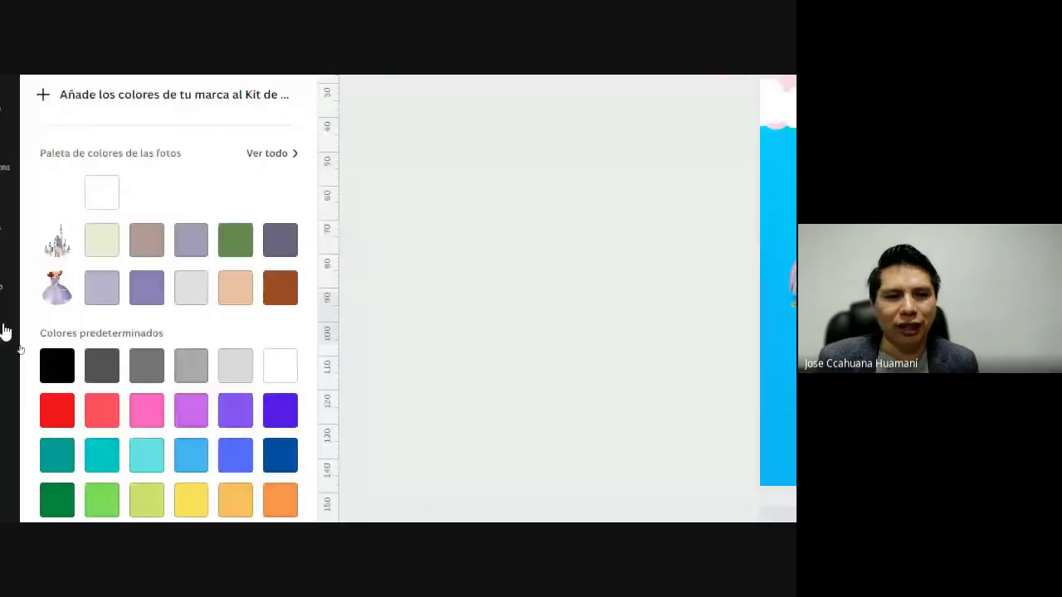
click(203, 298)
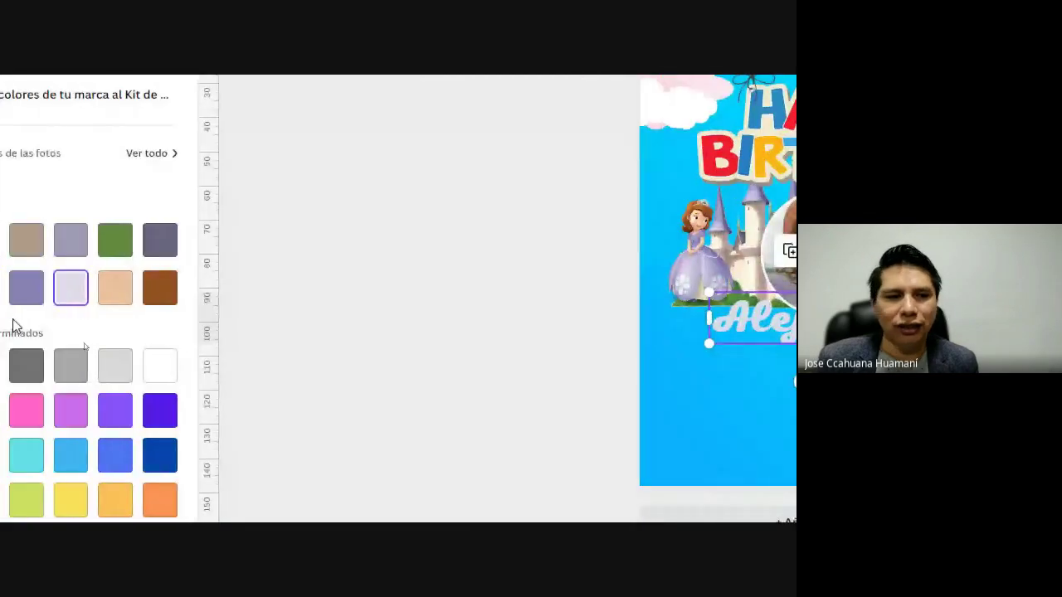
click(37, 297)
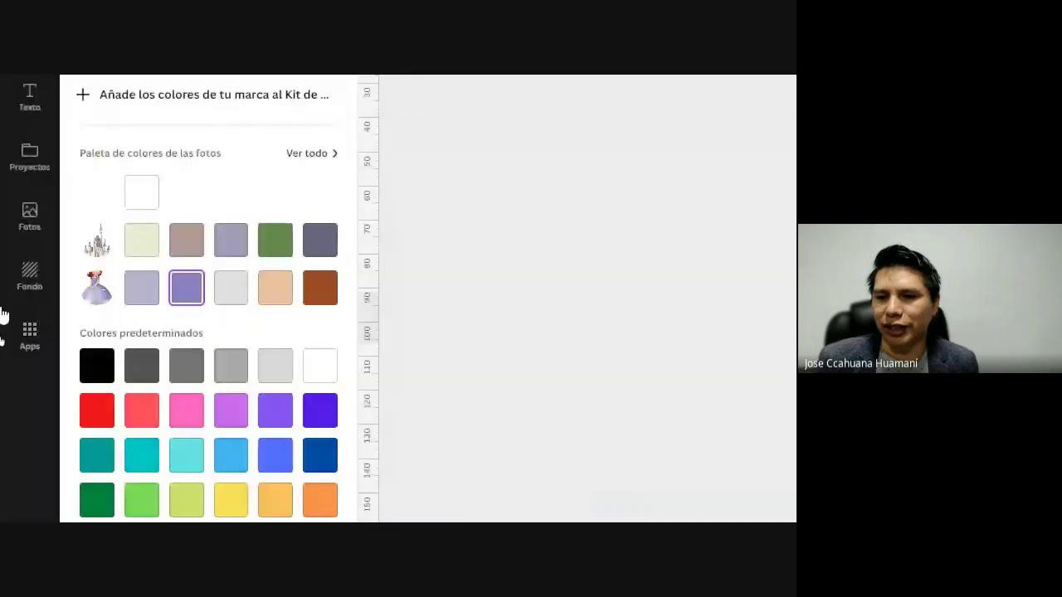
Try the greyish purple from the castle's photo palette on the name text, then colour it pale lilac from the princess image's palette.
click(232, 248)
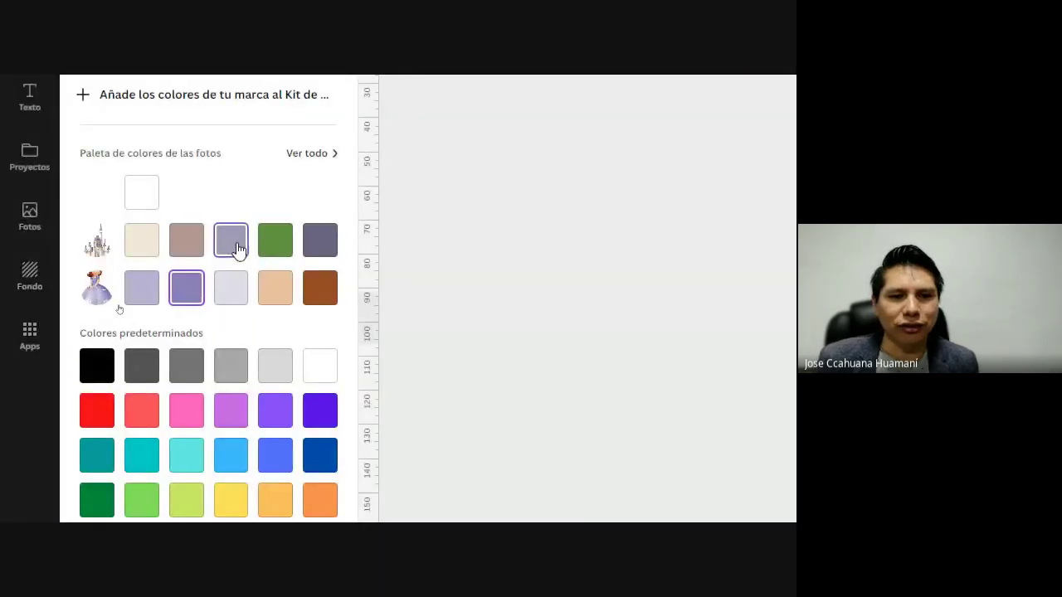
click(109, 288)
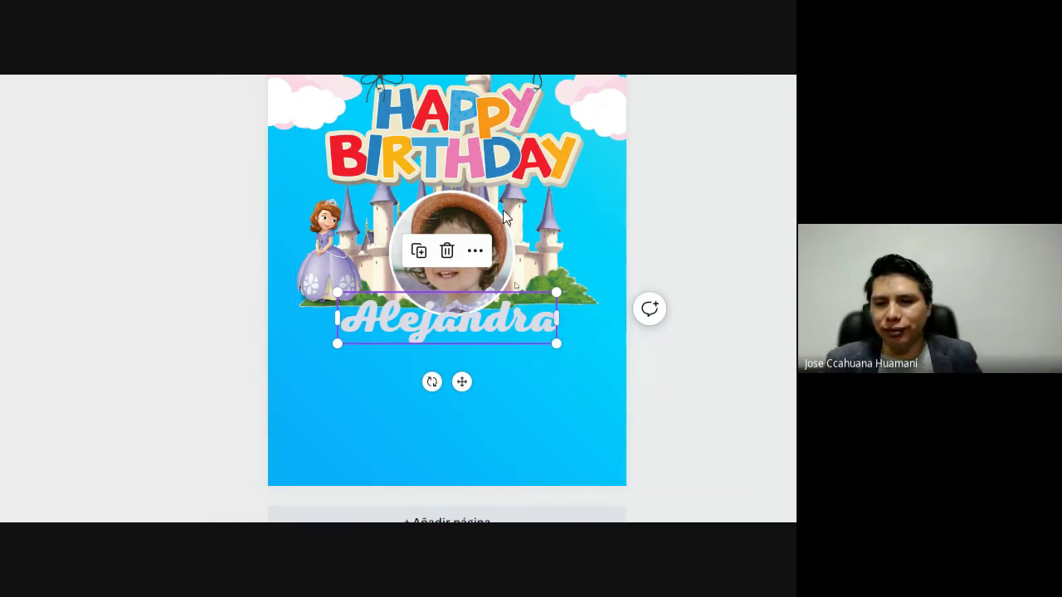
Try the Sombras, Flotante, Sin relleno, Desalineado and Eco effects on the name text.
scroll(477, 101, up, 1)
scroll(465, 98, up, 2)
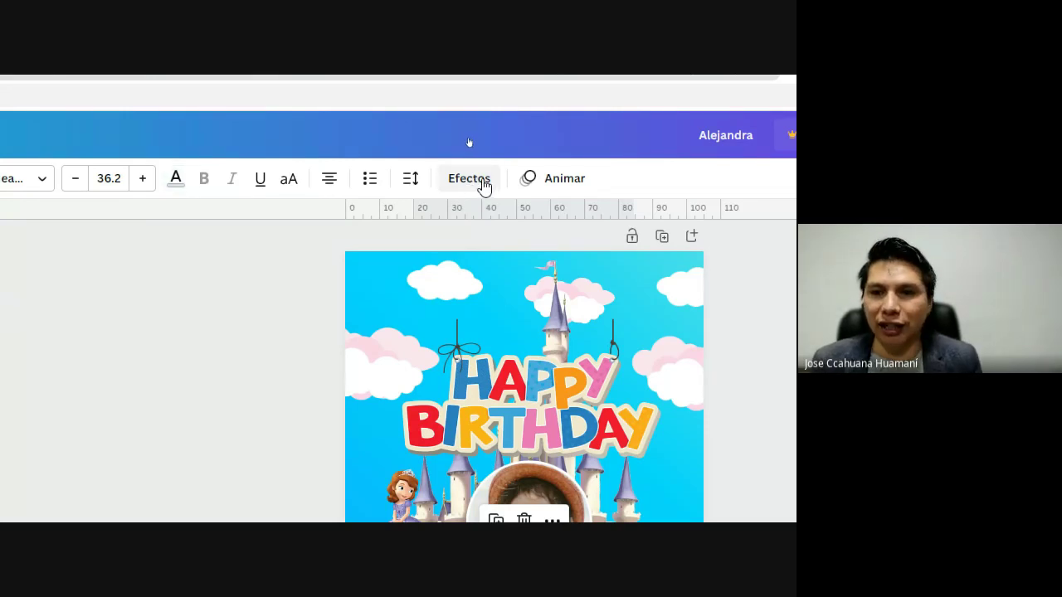
scroll(556, 484, down, 4)
scroll(556, 484, up, 5)
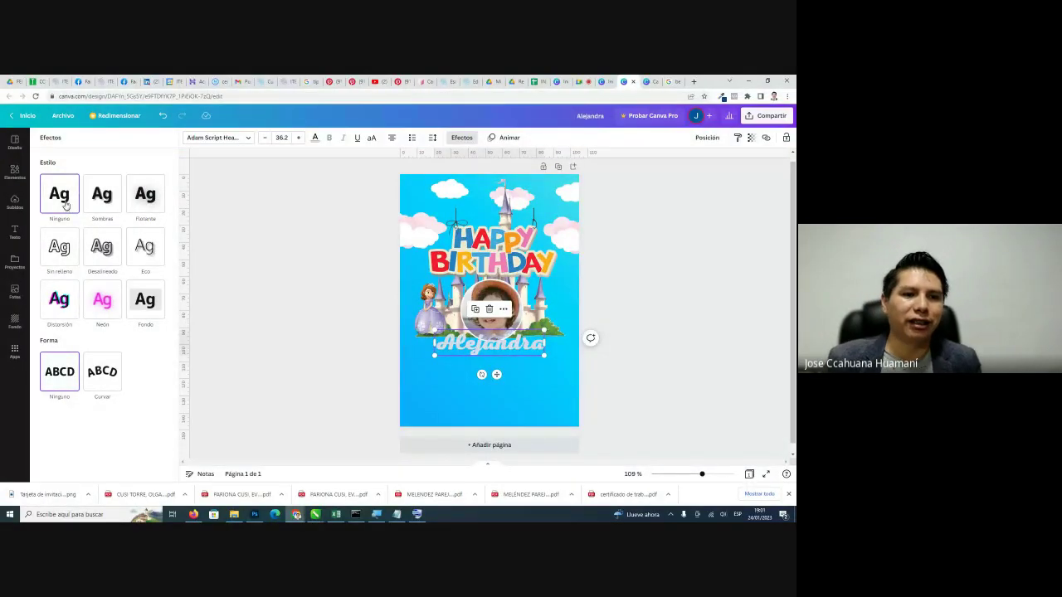
click(99, 197)
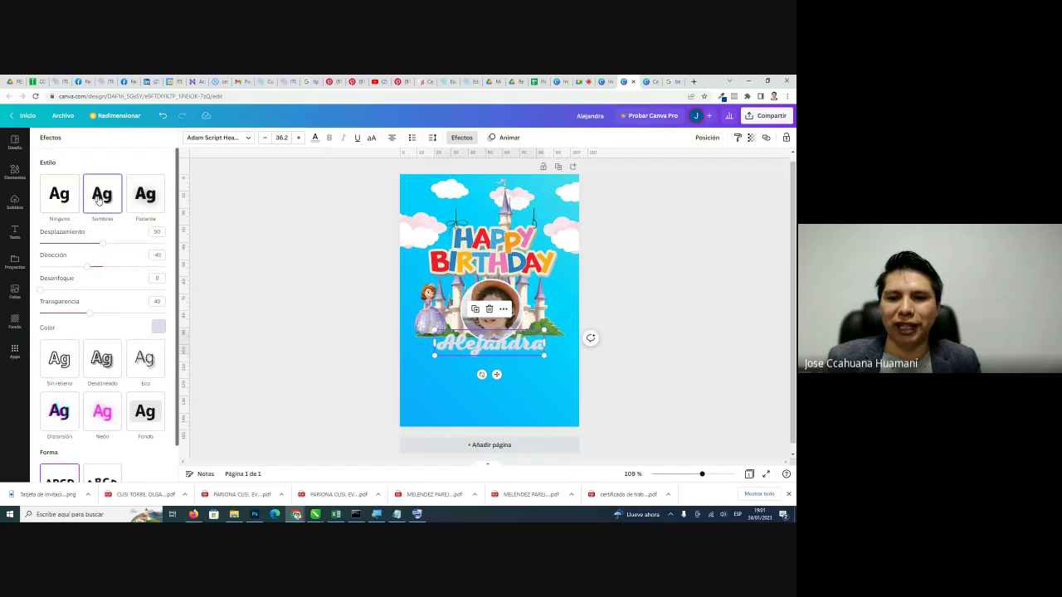
click(141, 203)
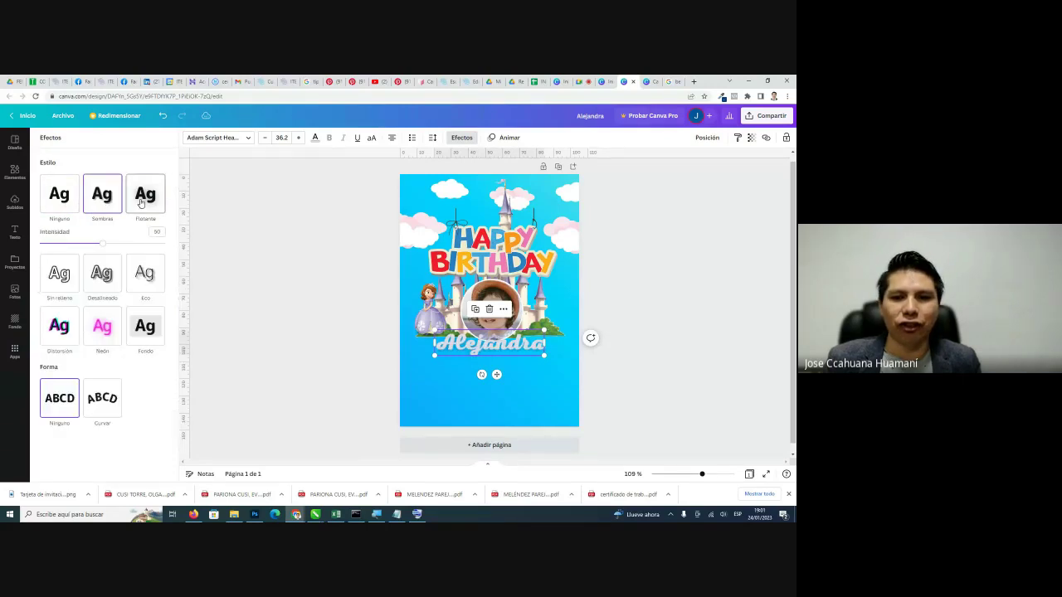
click(58, 276)
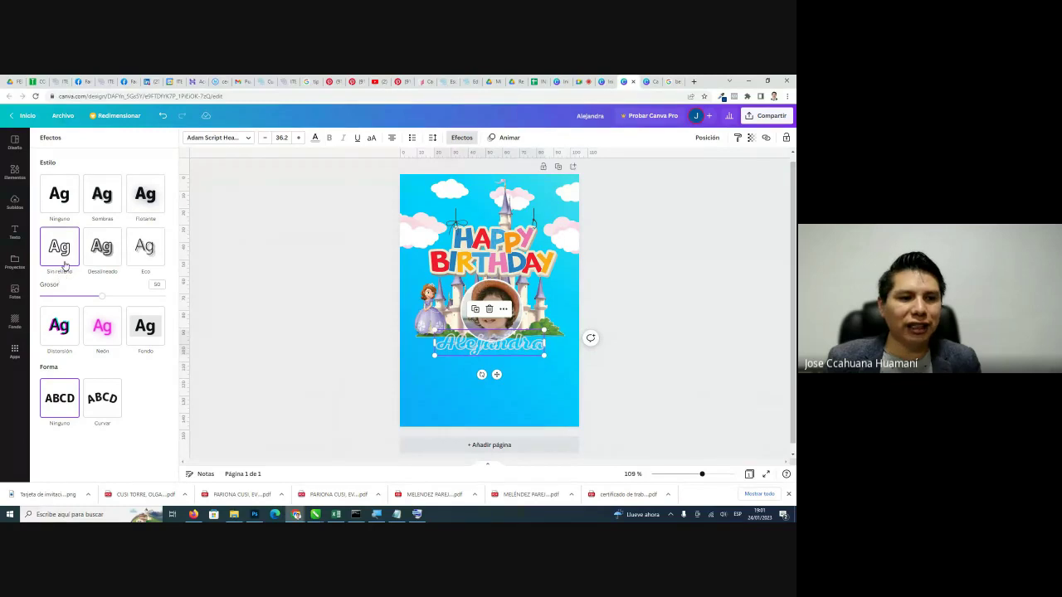
click(105, 256)
click(145, 253)
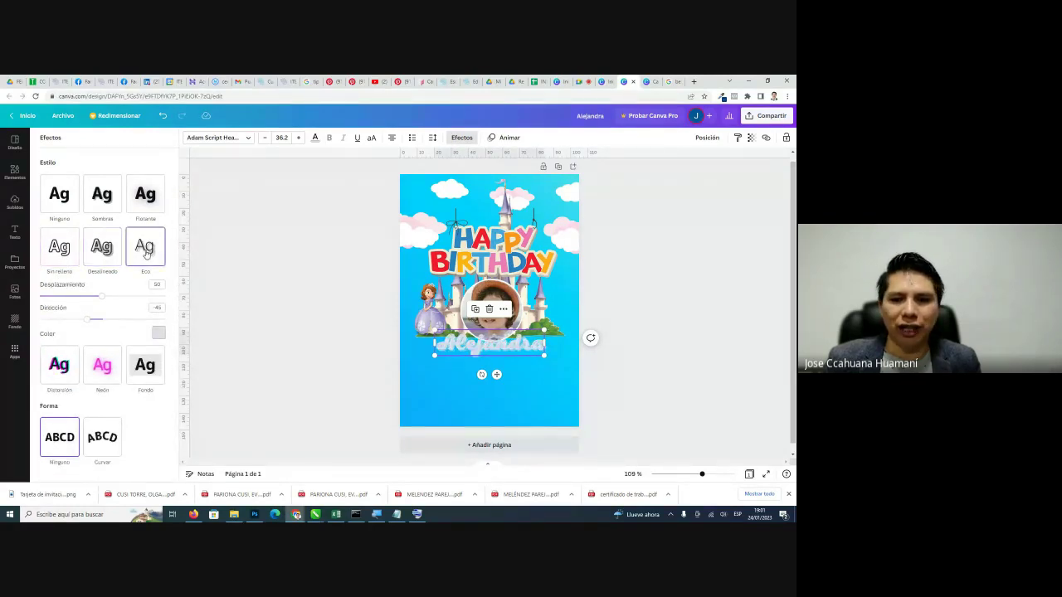
Compare the Distorsión, Neón and Fondo effects on the name text and apply Distorsión.
click(57, 368)
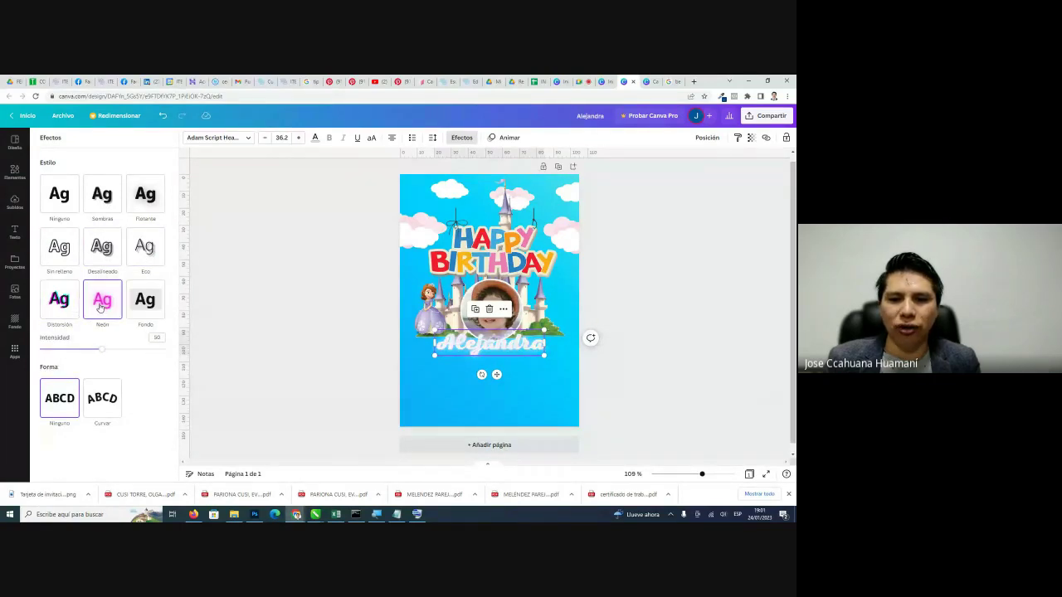
click(151, 303)
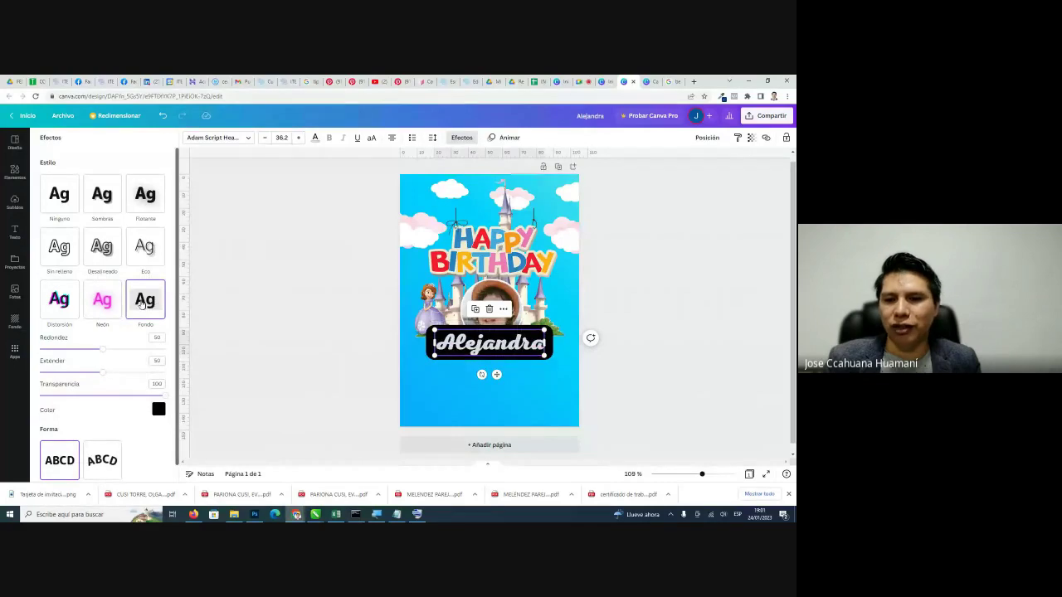
click(71, 304)
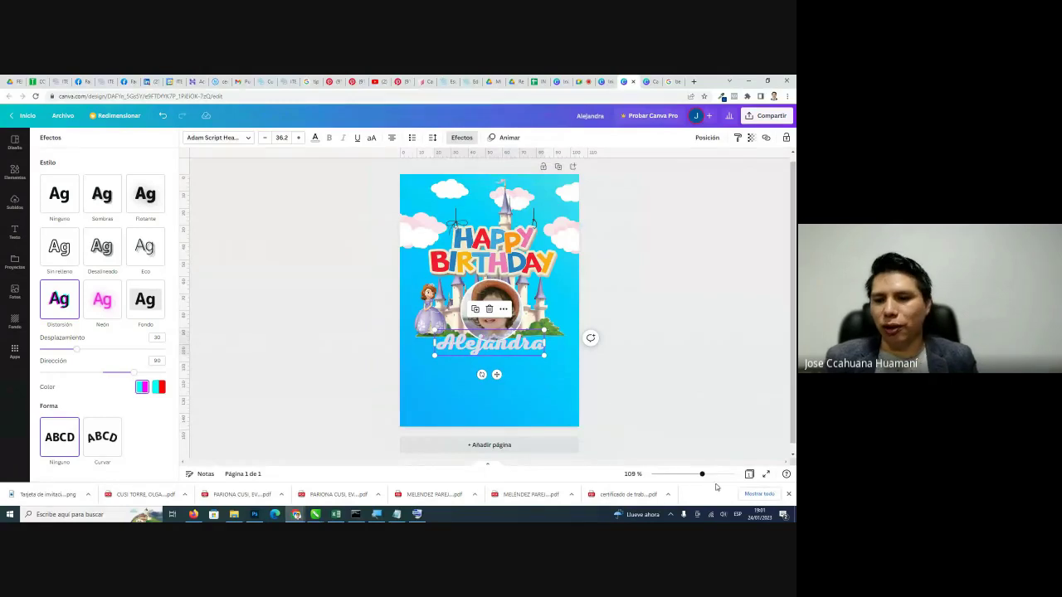
drag(709, 479, 724, 479)
scroll(705, 414, down, 2)
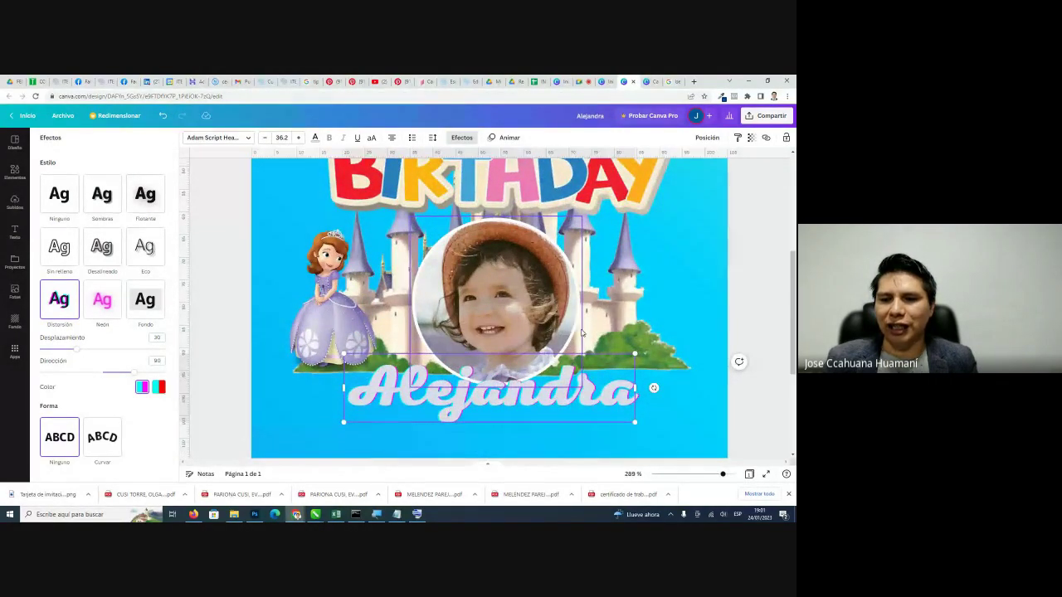
Try the Sin relleno effect on the name text again, then reapply Distorsión and deselect the text.
click(15, 172)
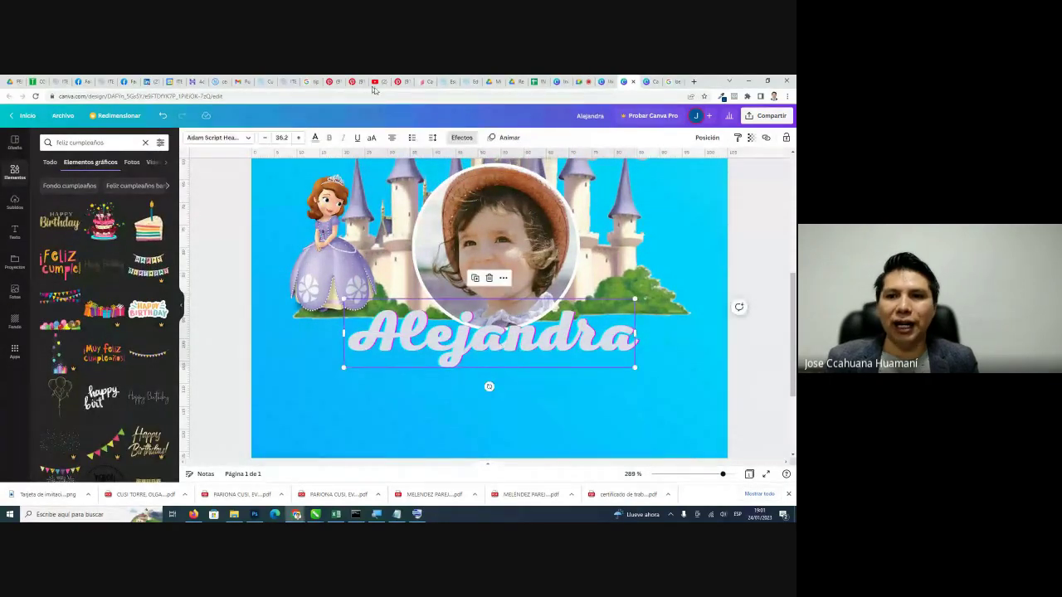
click(461, 137)
click(65, 257)
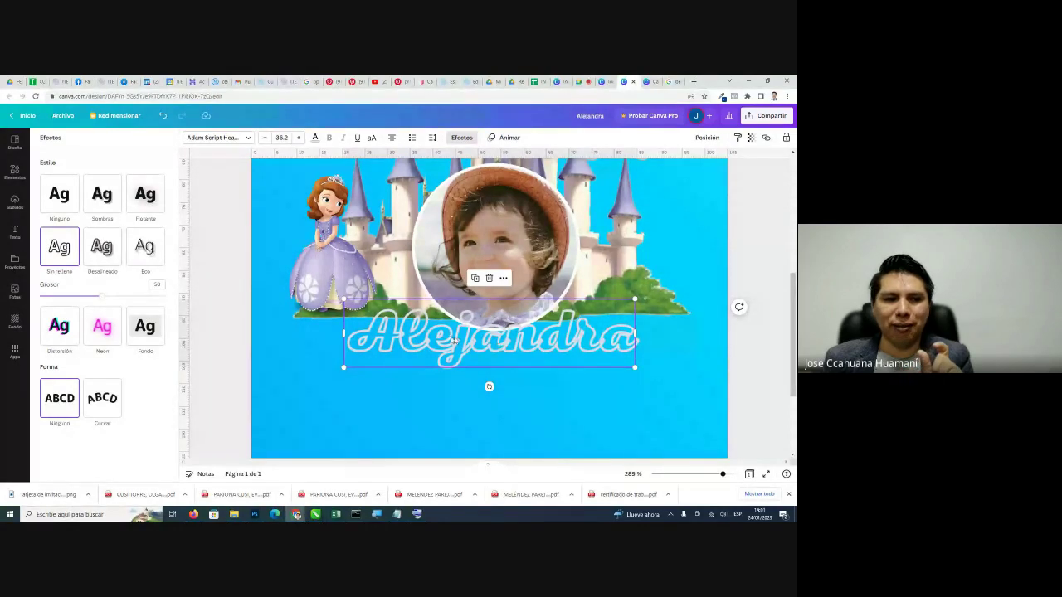
click(59, 330)
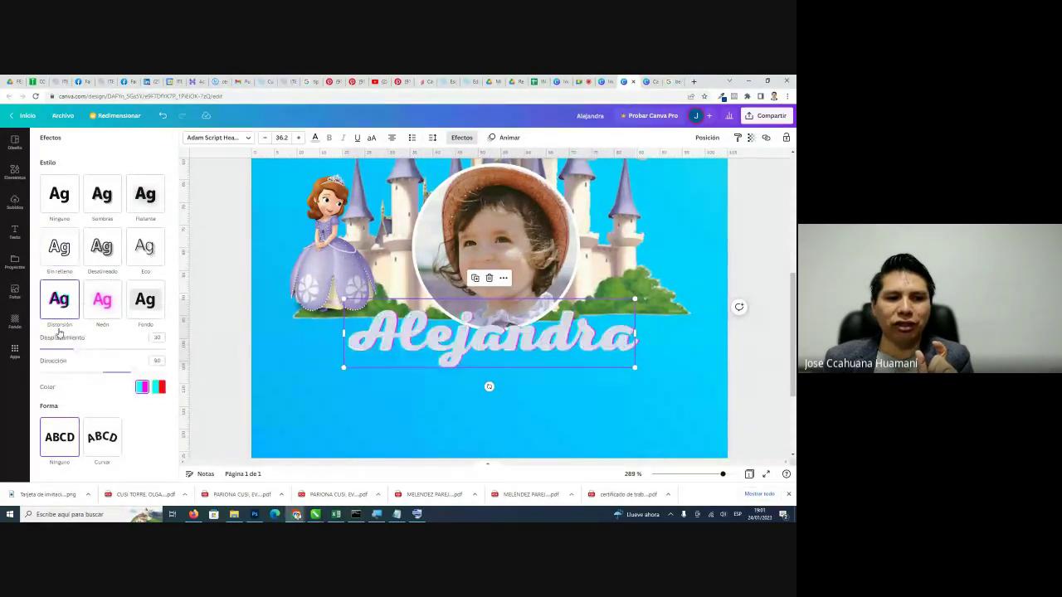
click(756, 343)
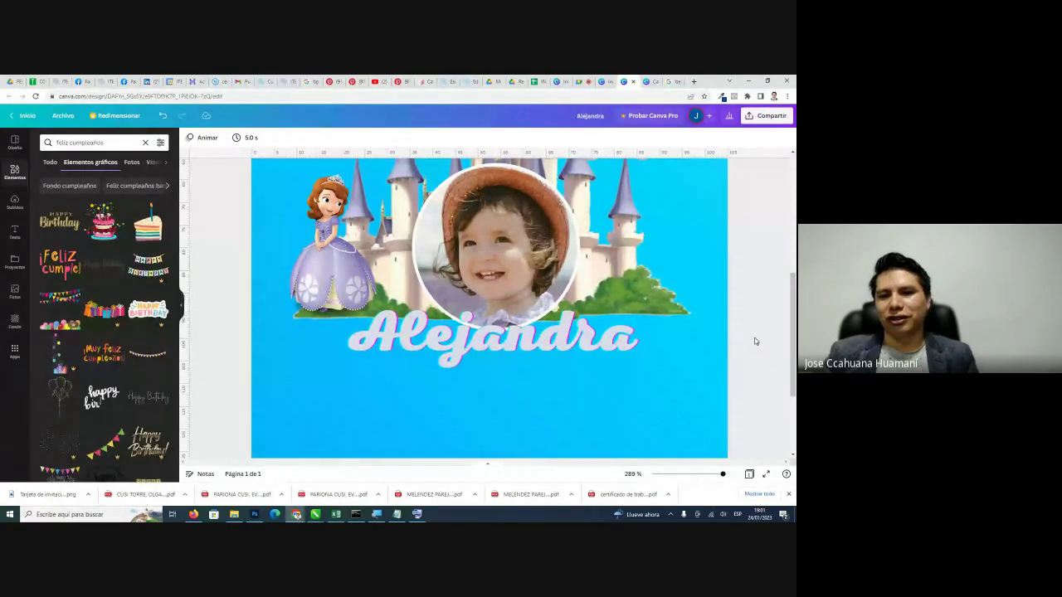
Review the invitation's layout around the princess, castle and photo, and the empty area below the name.
scroll(751, 337, down, 3)
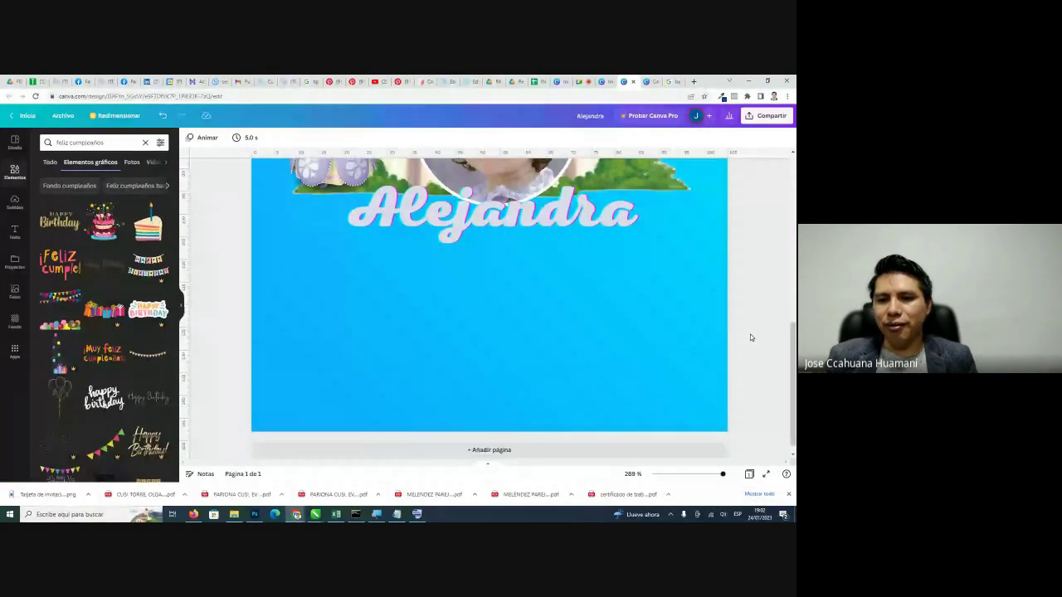
scroll(751, 337, up, 1)
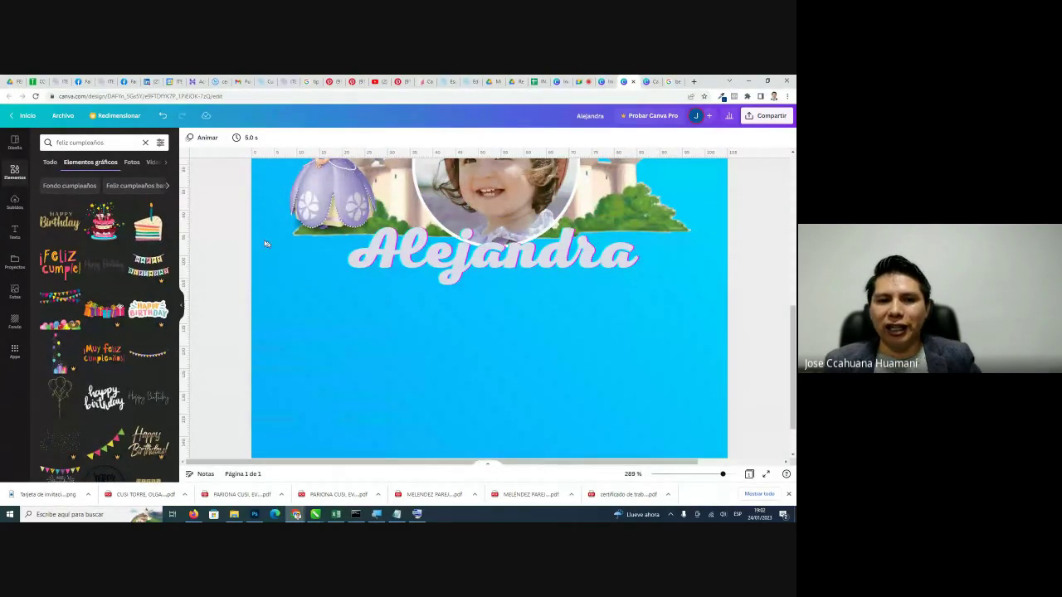
scroll(432, 261, up, 1)
scroll(432, 259, up, 1)
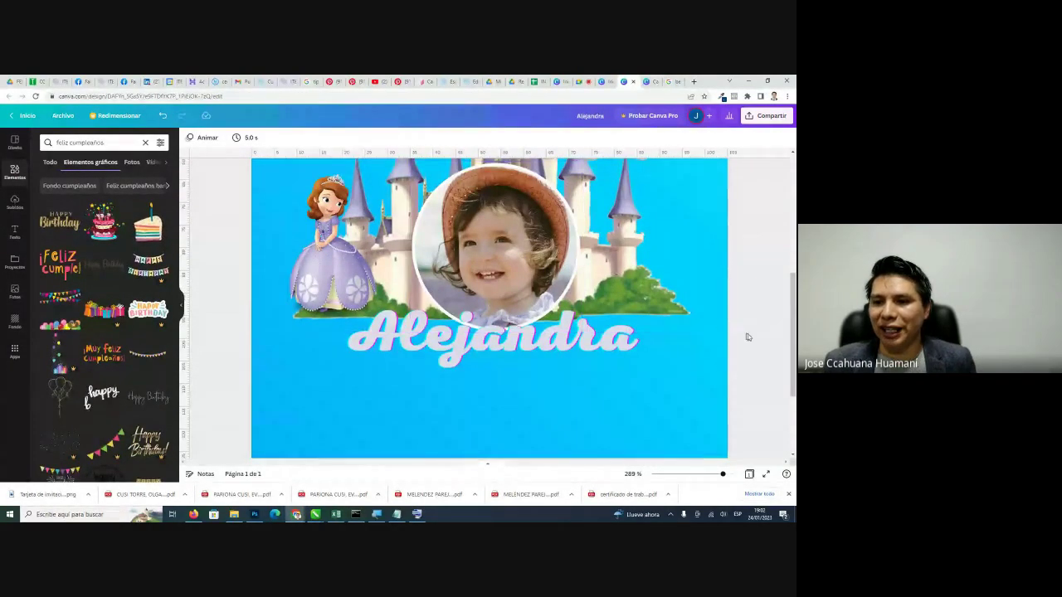
scroll(730, 324, up, 2)
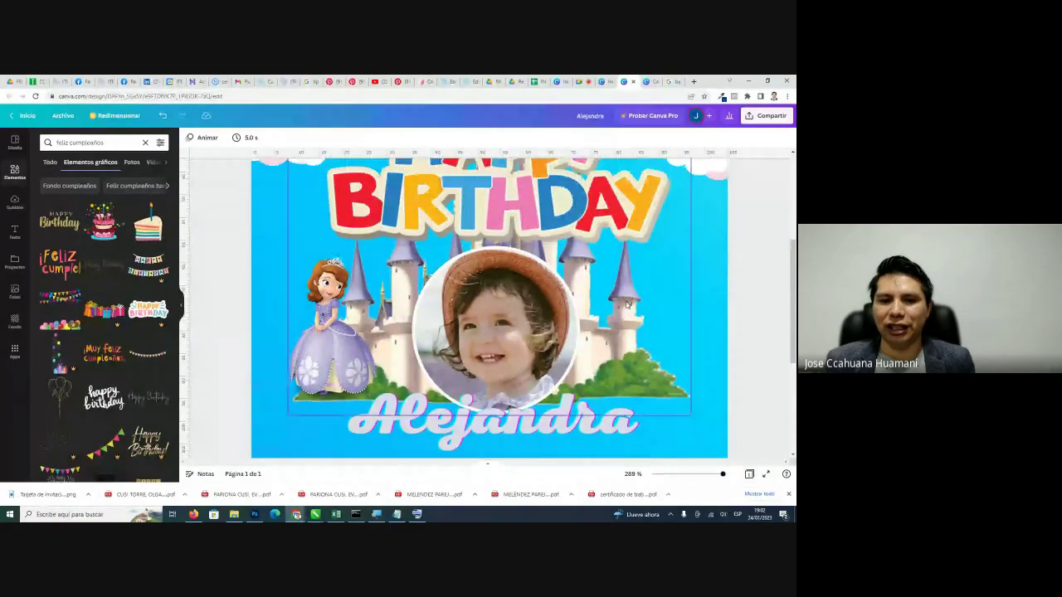
click(316, 320)
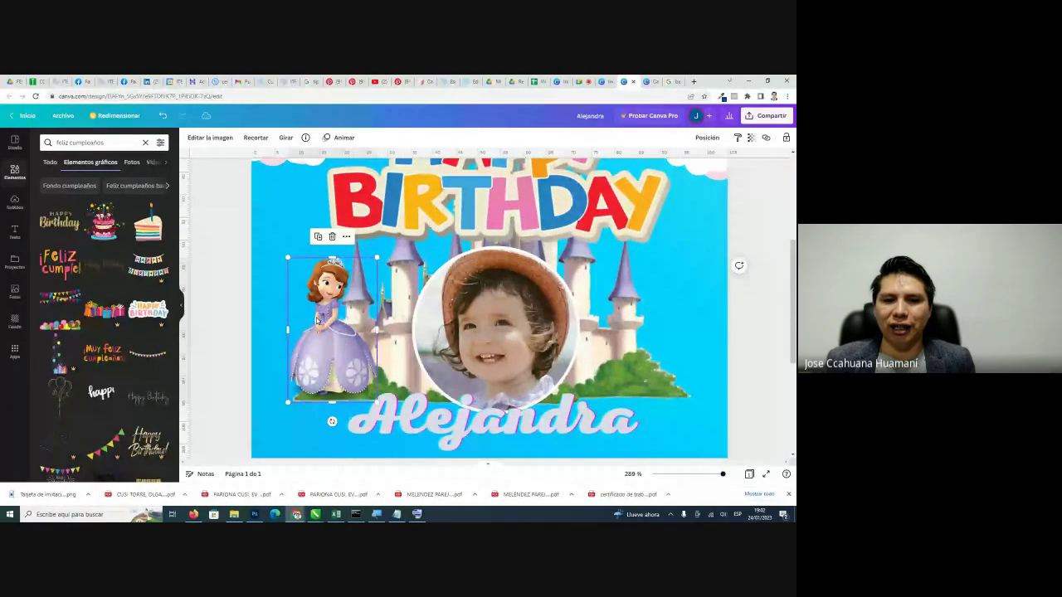
scroll(761, 320, down, 2)
click(761, 319)
scroll(759, 322, down, 2)
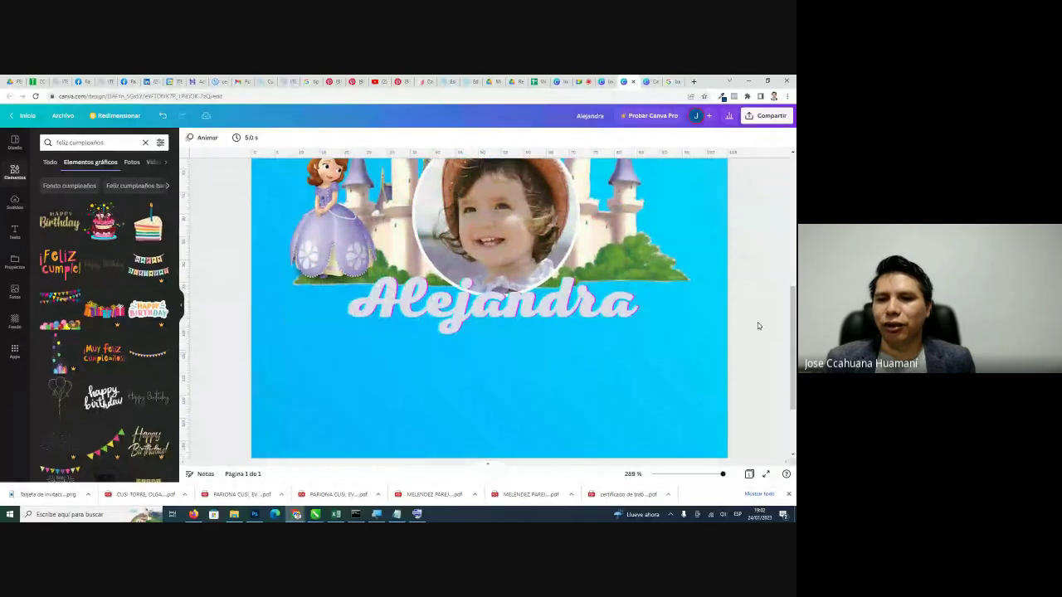
scroll(509, 261, down, 1)
scroll(509, 260, up, 1)
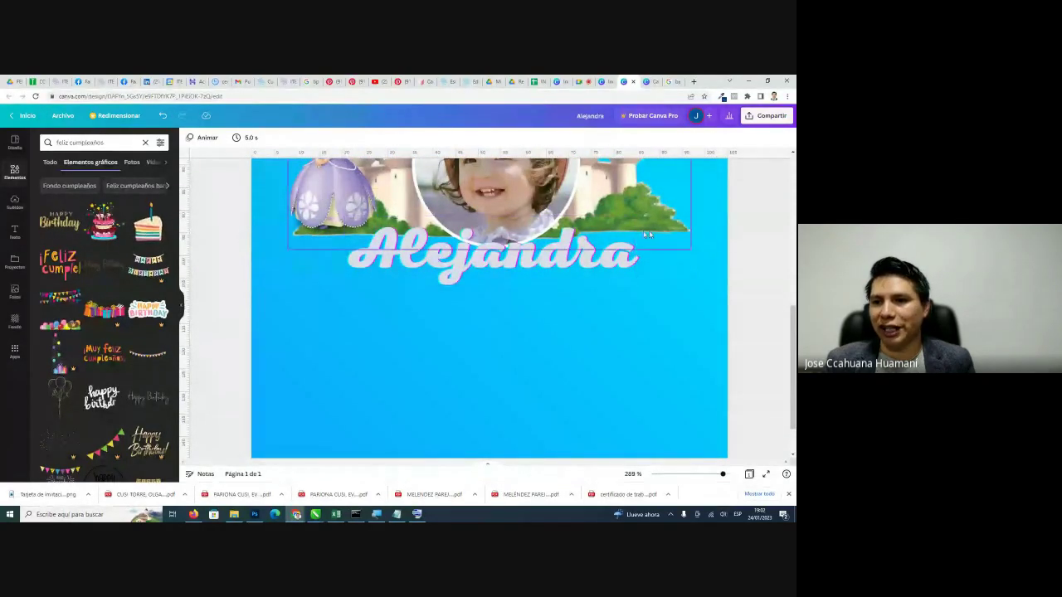
scroll(661, 351, down, 1)
scroll(661, 351, down, 1)
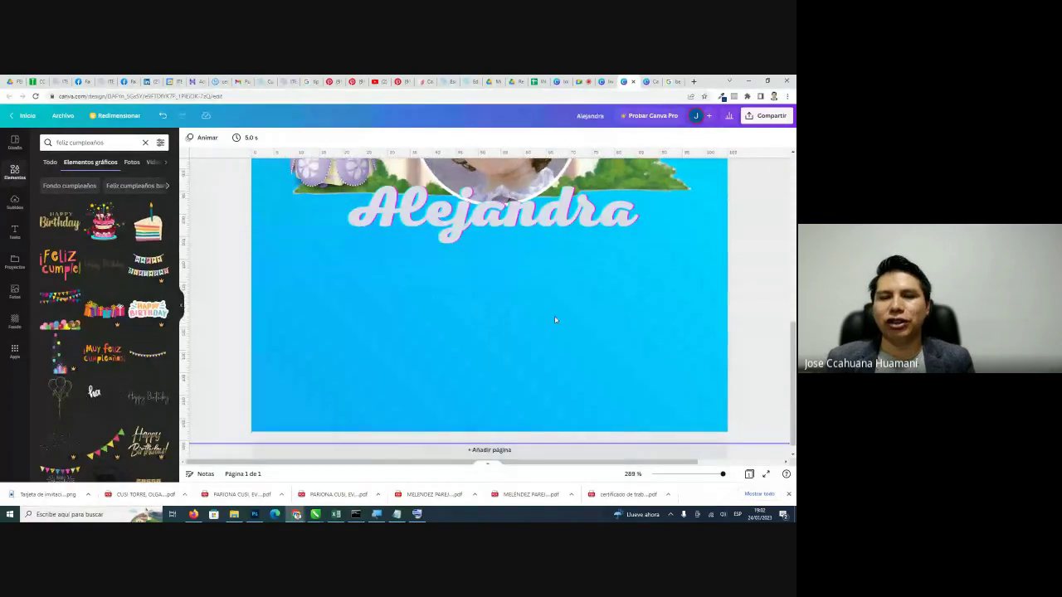
Add a square shape and stretch it into a full-width block from the base of the castle to the page's lower edge.
scroll(565, 320, up, 1)
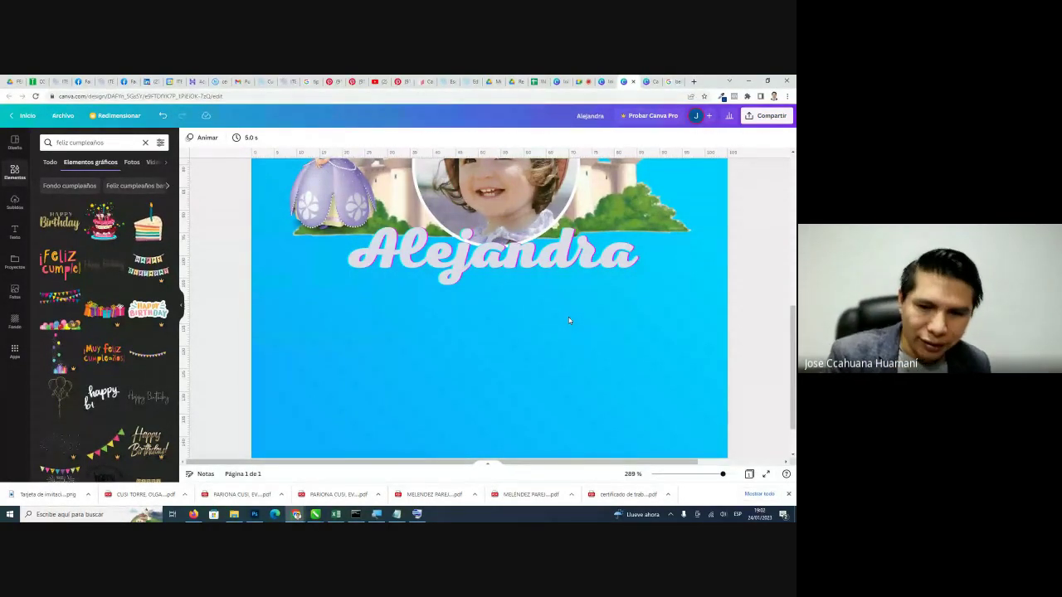
key(t)
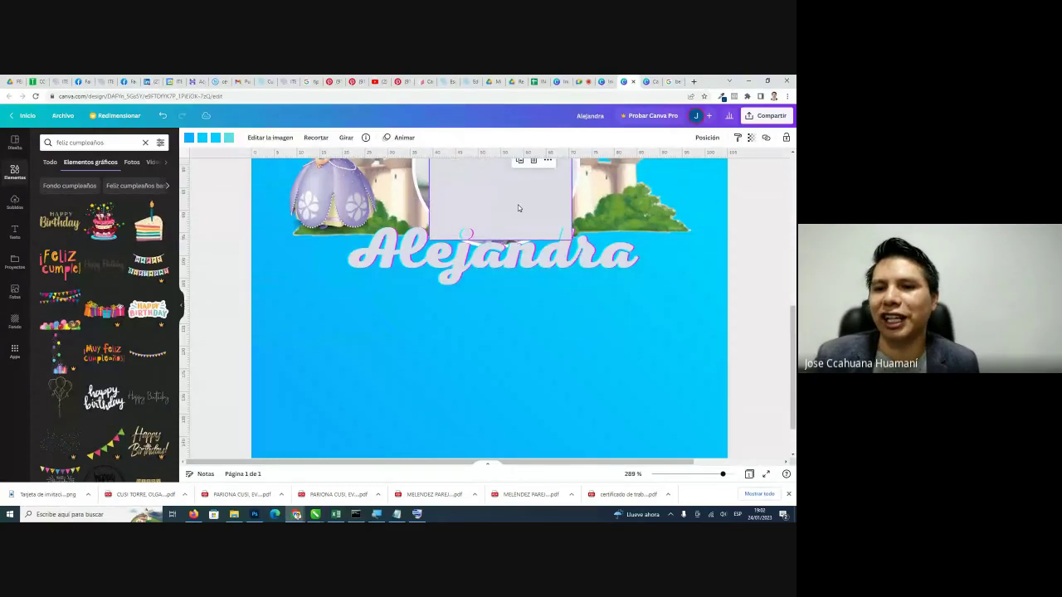
drag(517, 205, 341, 334)
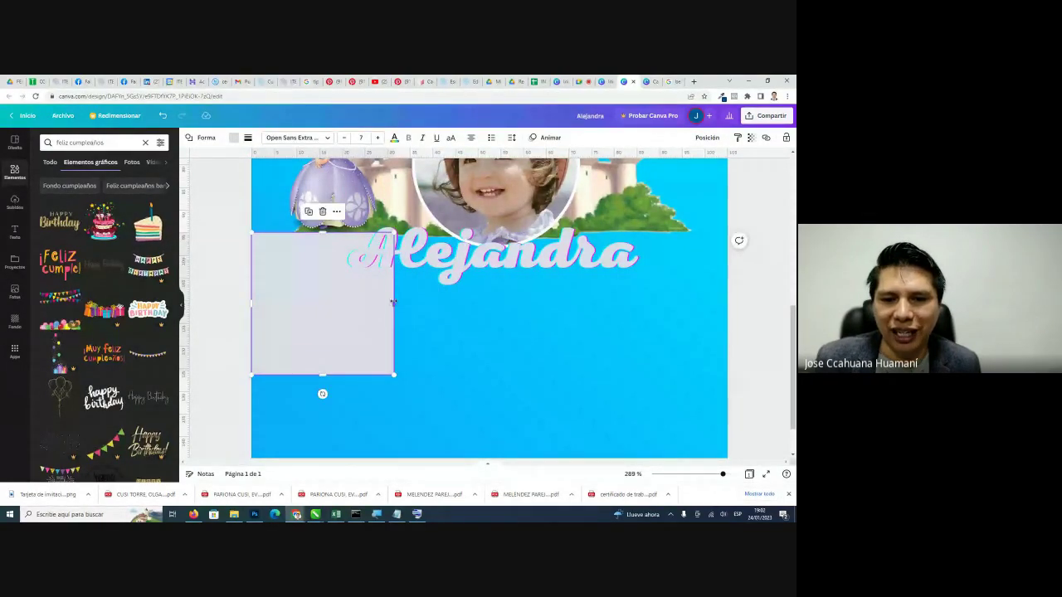
drag(394, 302, 726, 295)
scroll(602, 228, up, 1)
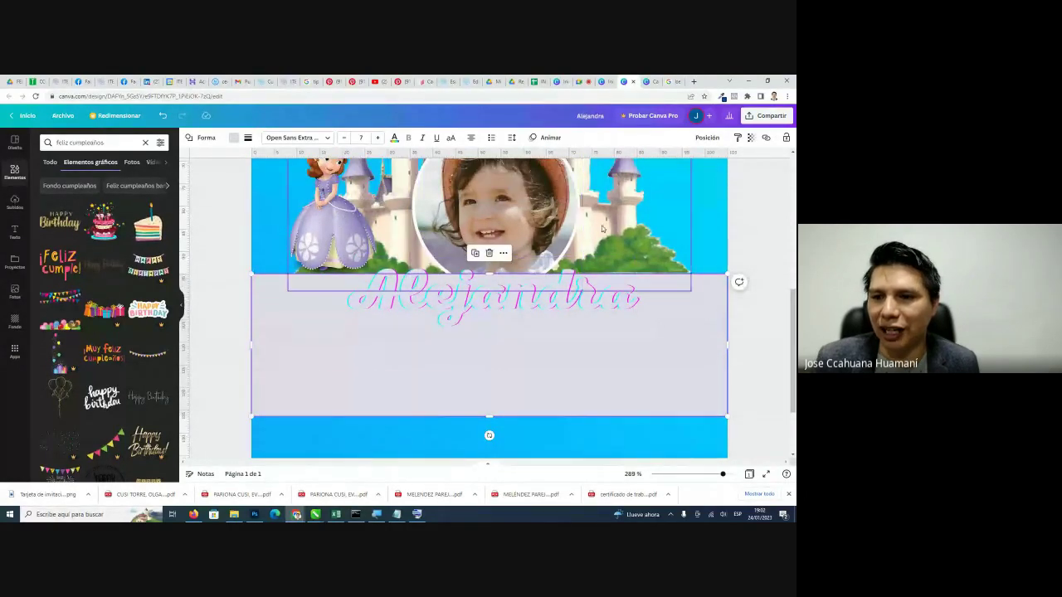
scroll(489, 360, down, 2)
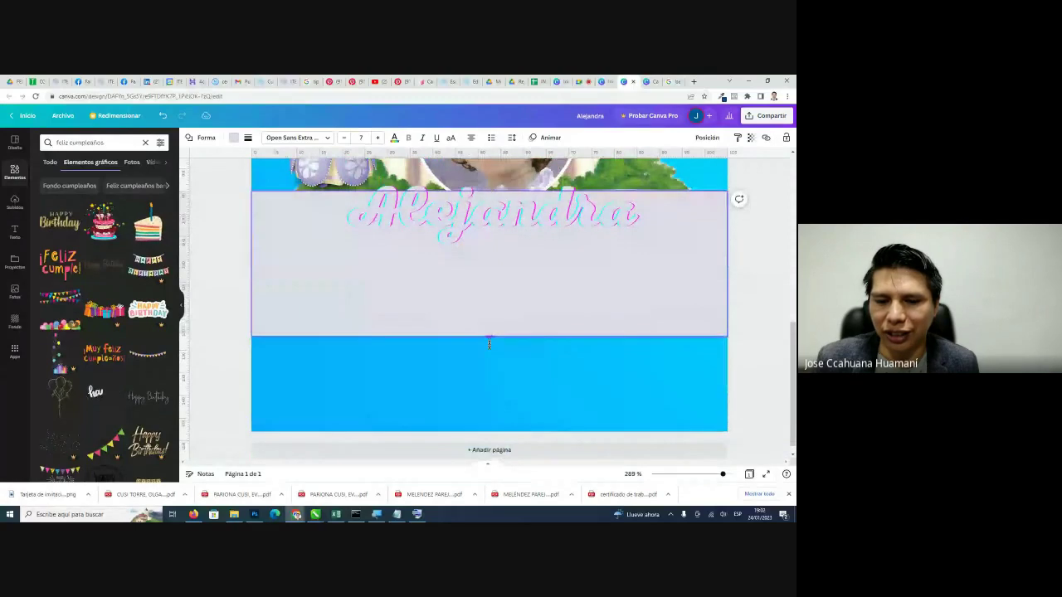
drag(489, 338, 488, 433)
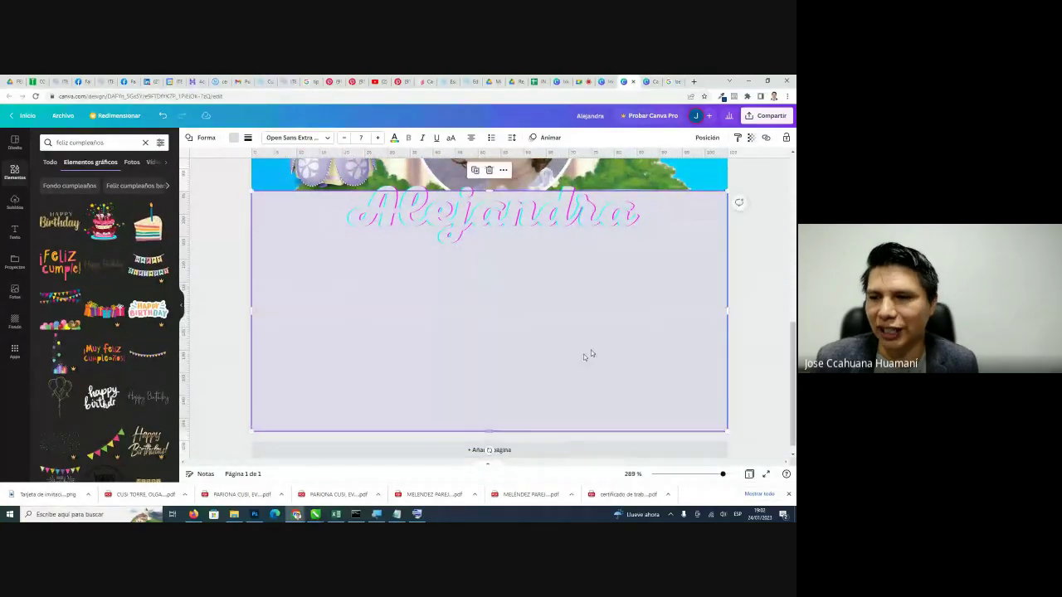
click(755, 244)
Move the circular child photo forward so it overlaps the new block, and select the name text.
scroll(769, 224, up, 3)
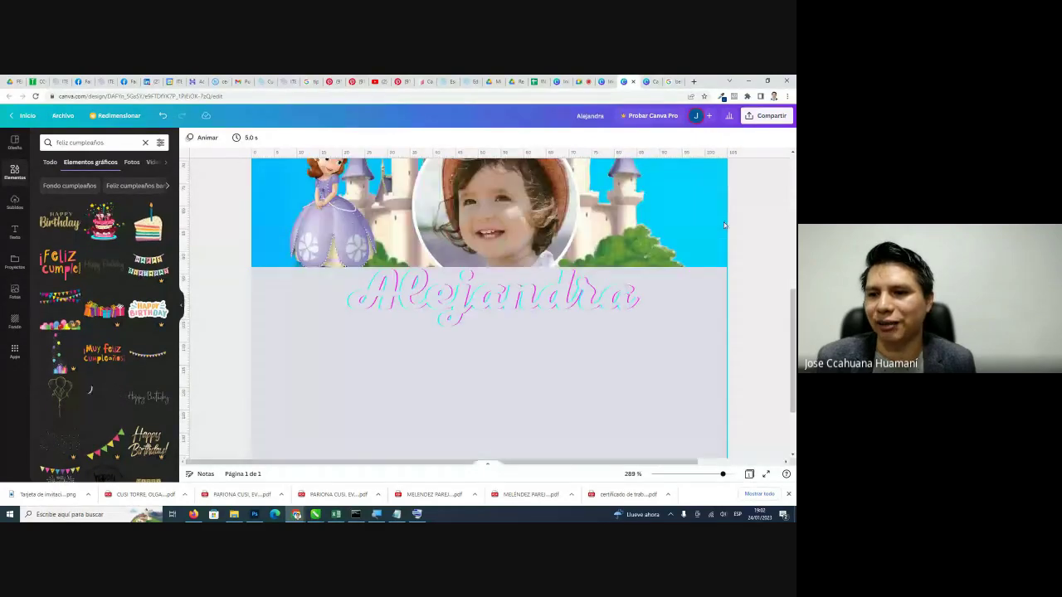
click(497, 244)
scroll(496, 253, up, 1)
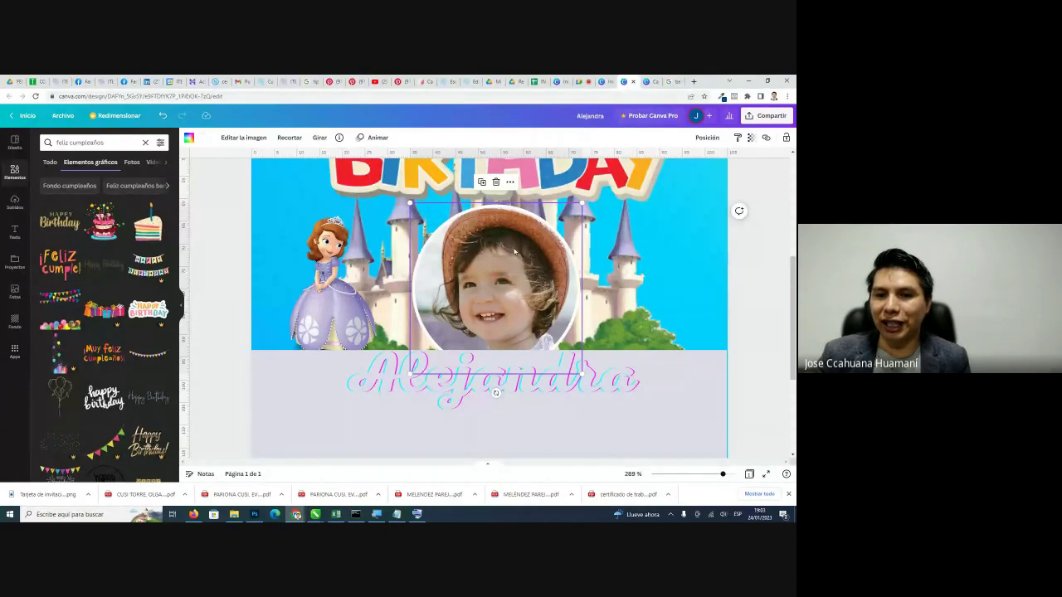
right_click(505, 250)
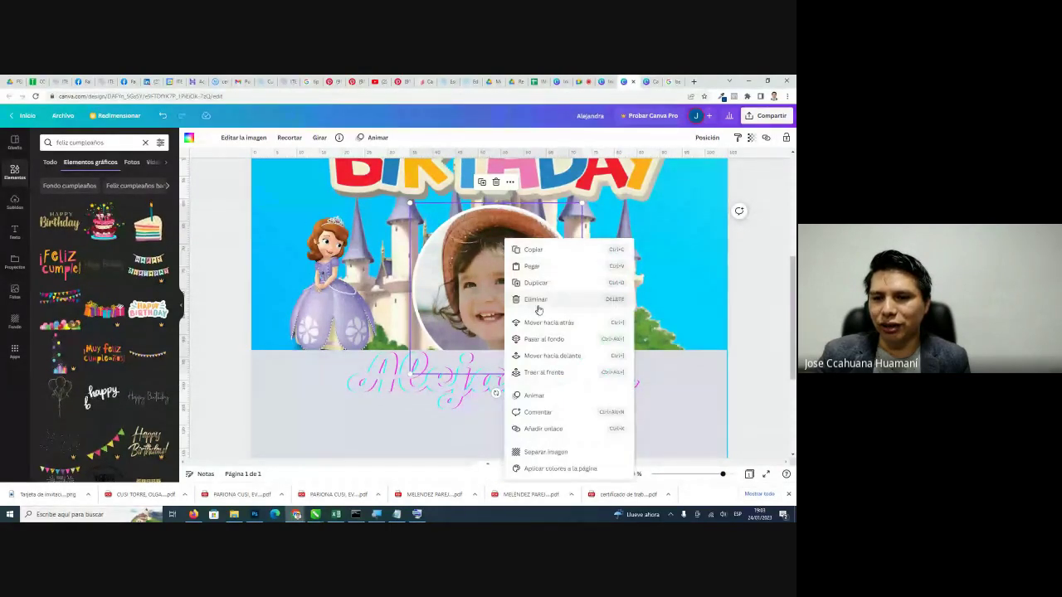
click(552, 357)
click(514, 390)
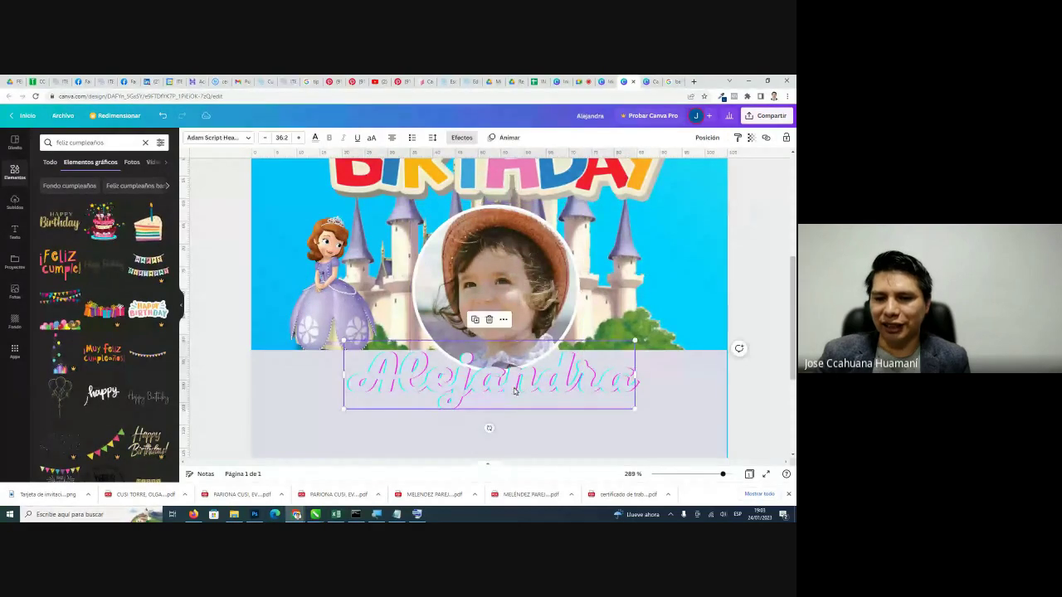
scroll(657, 378, down, 3)
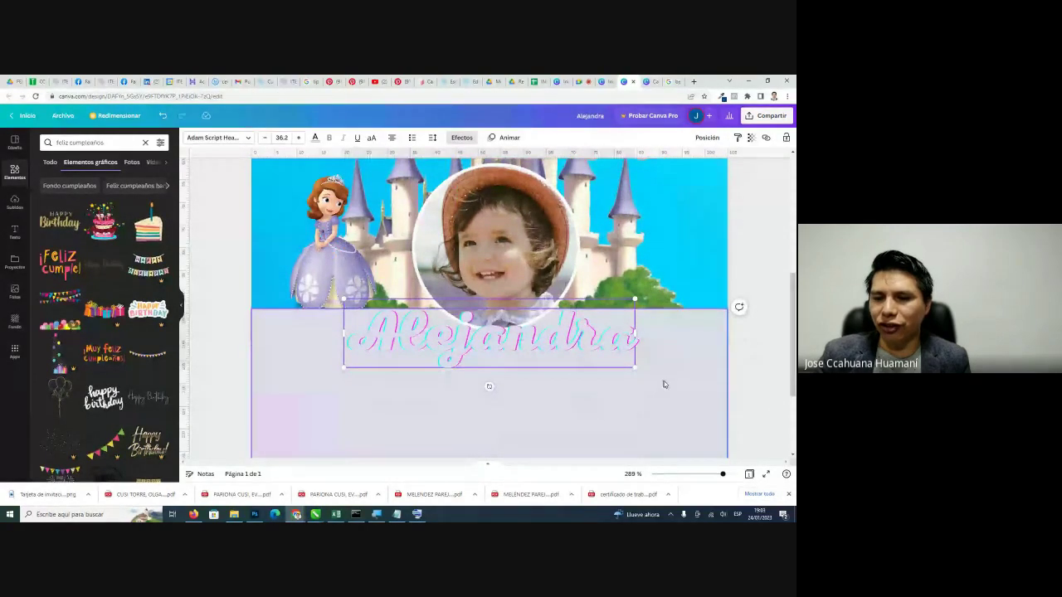
Fill the lower block with the muted greyish purple from the castle image's palette, after trying darker and brighter purples.
click(632, 335)
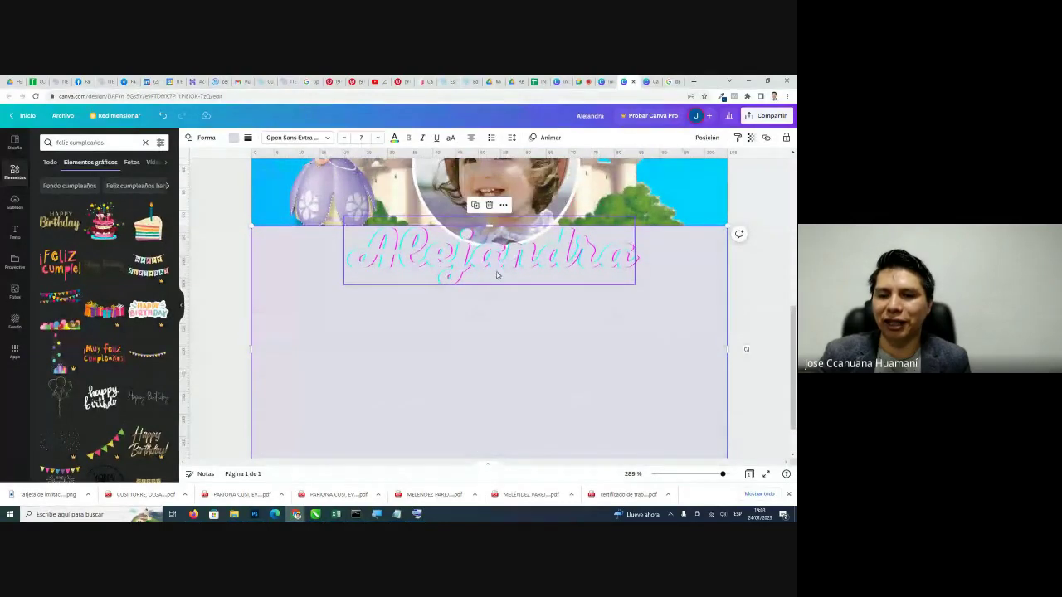
double_click(422, 319)
click(259, 298)
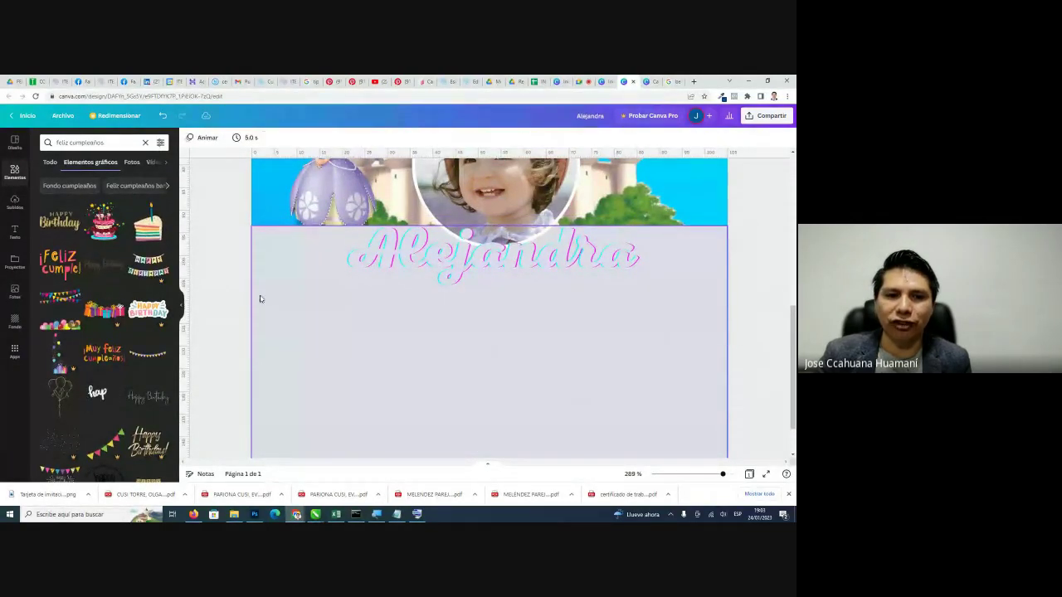
click(282, 306)
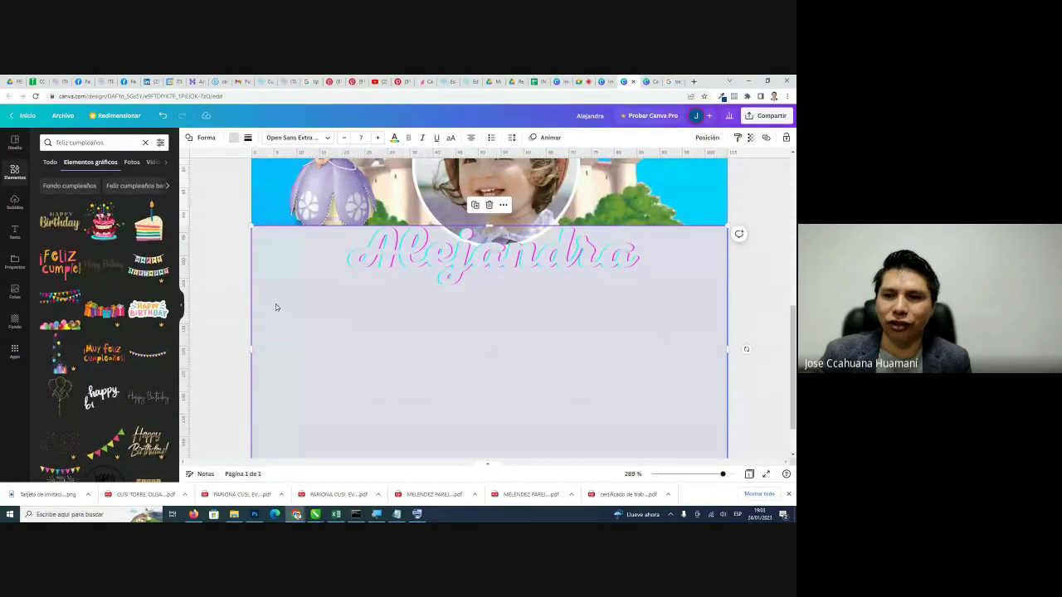
click(233, 139)
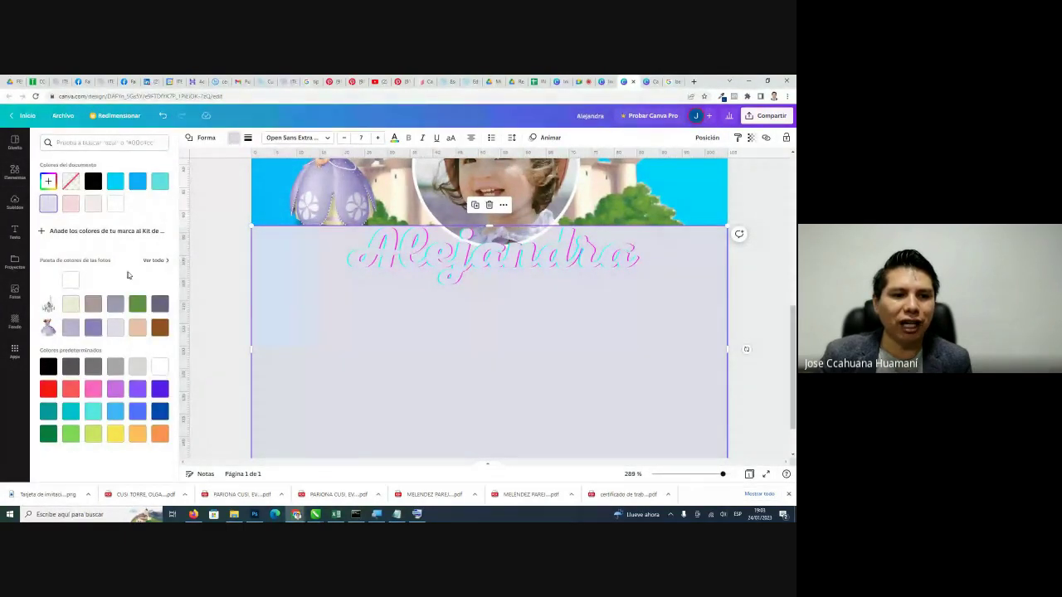
click(164, 306)
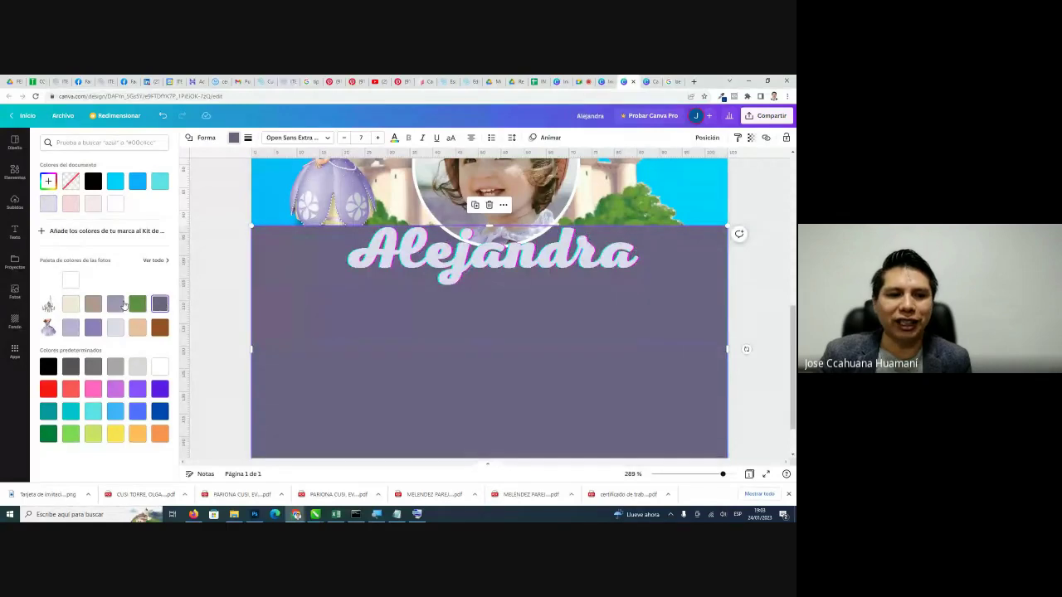
click(121, 305)
click(90, 330)
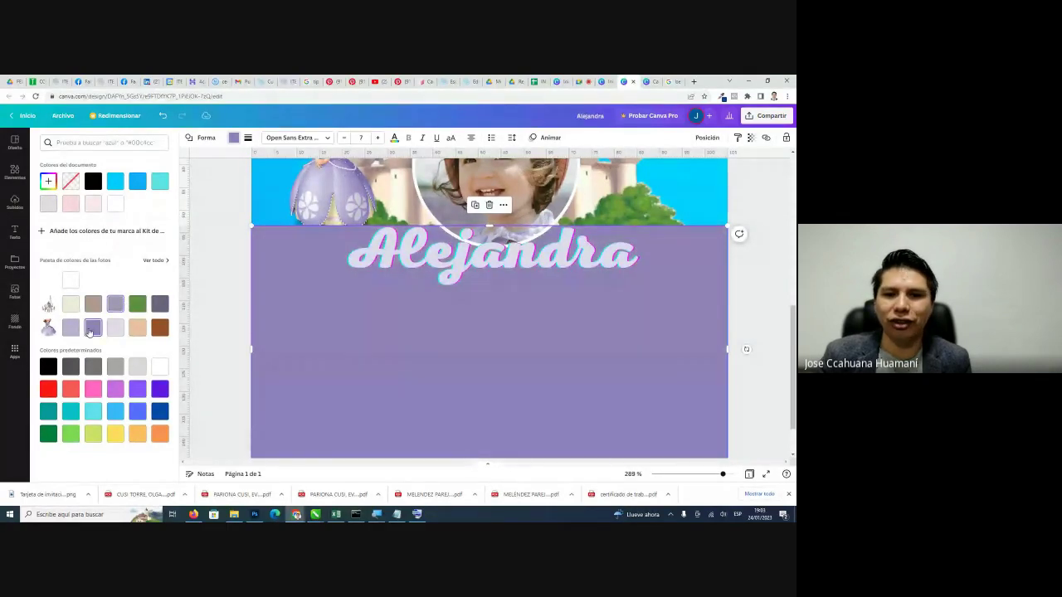
click(68, 330)
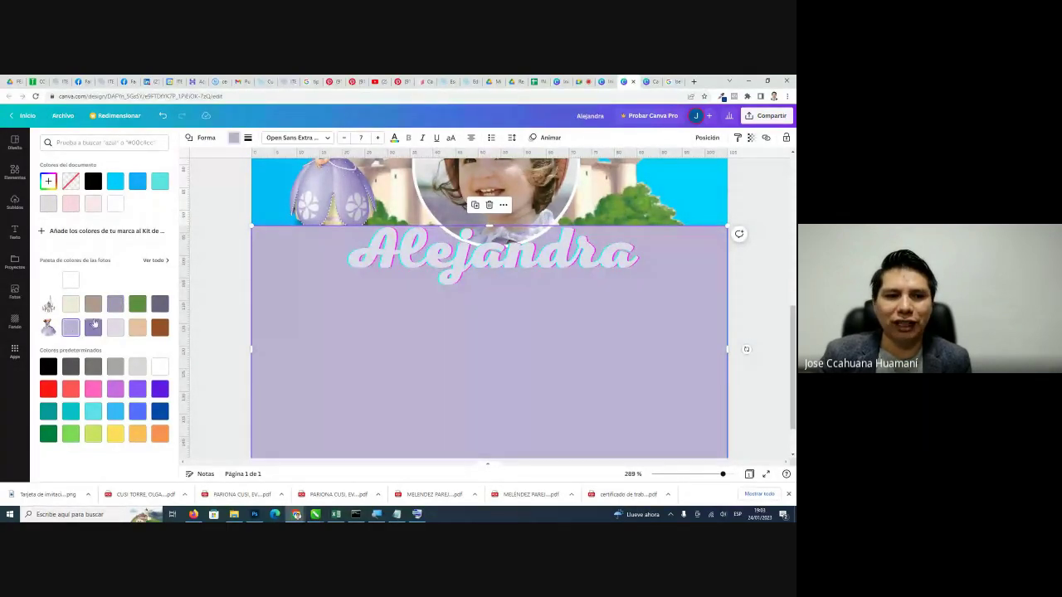
click(117, 306)
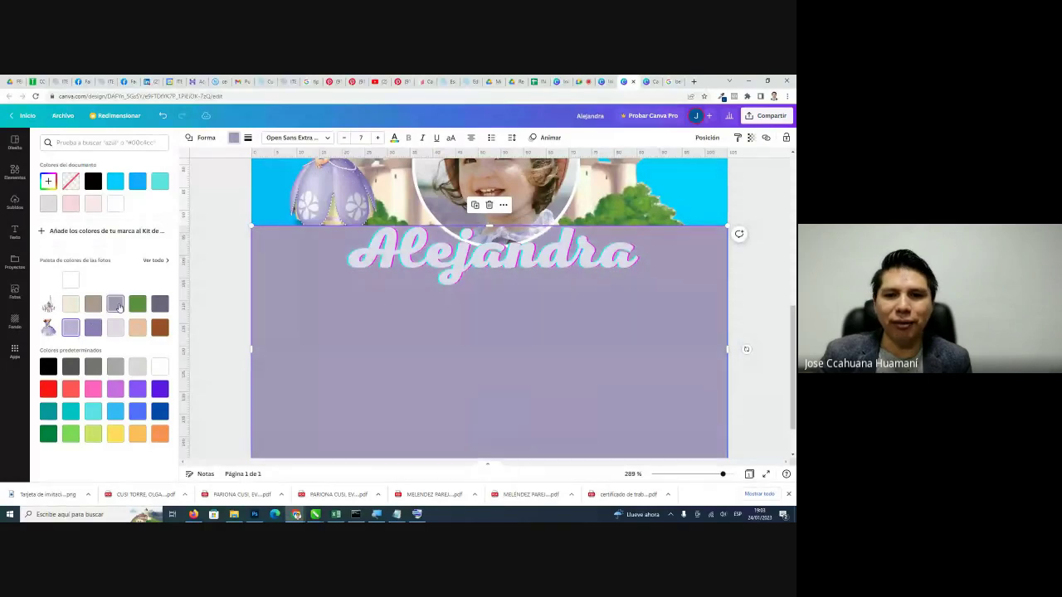
click(774, 269)
Shift the name text slightly down below the photo, and lower the block's upper edge to the princess's feet.
click(574, 273)
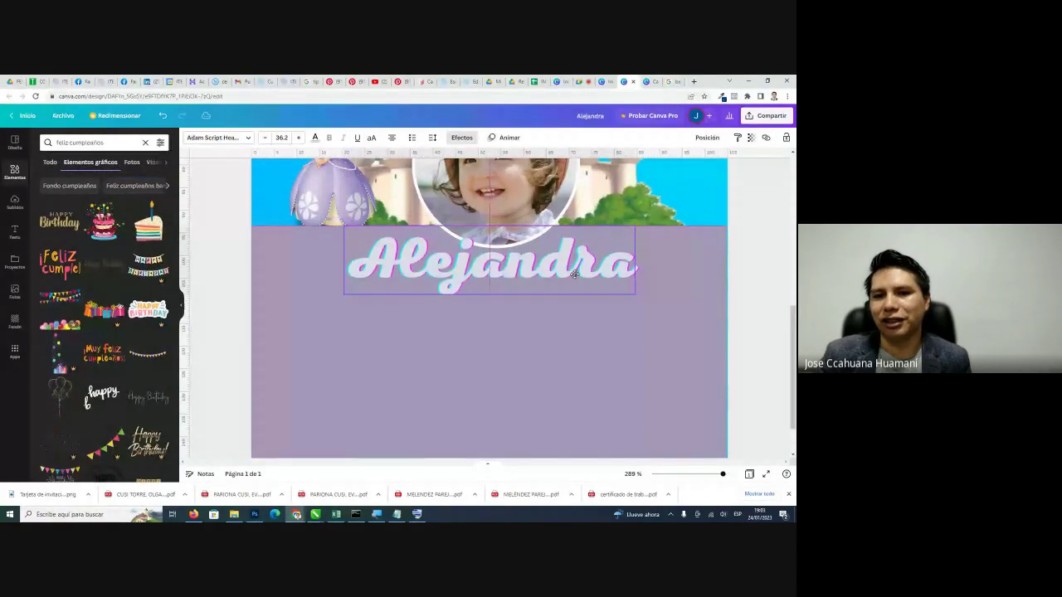
click(751, 286)
scroll(730, 274, up, 3)
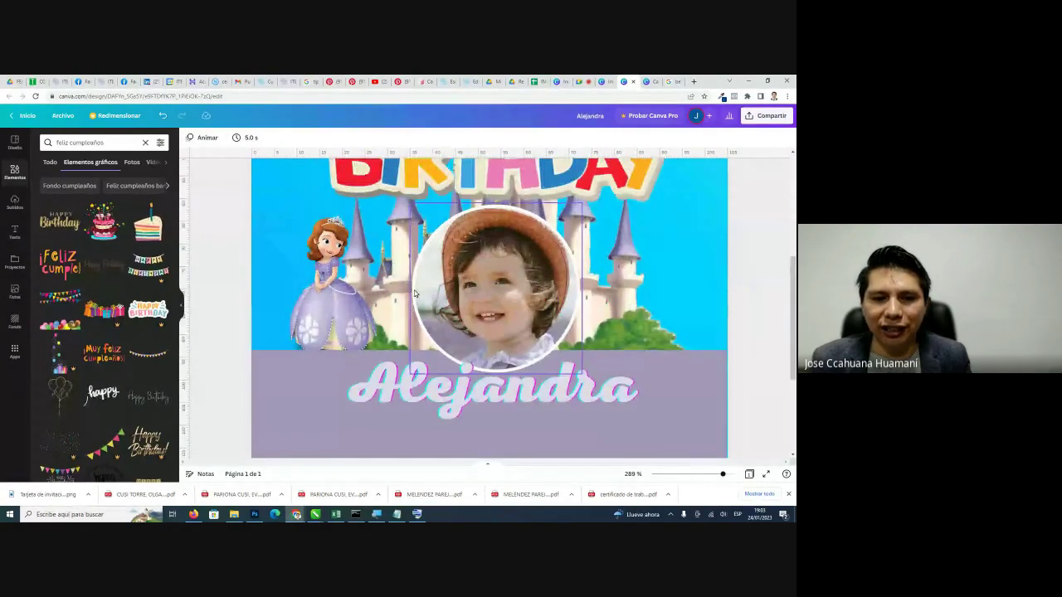
click(336, 314)
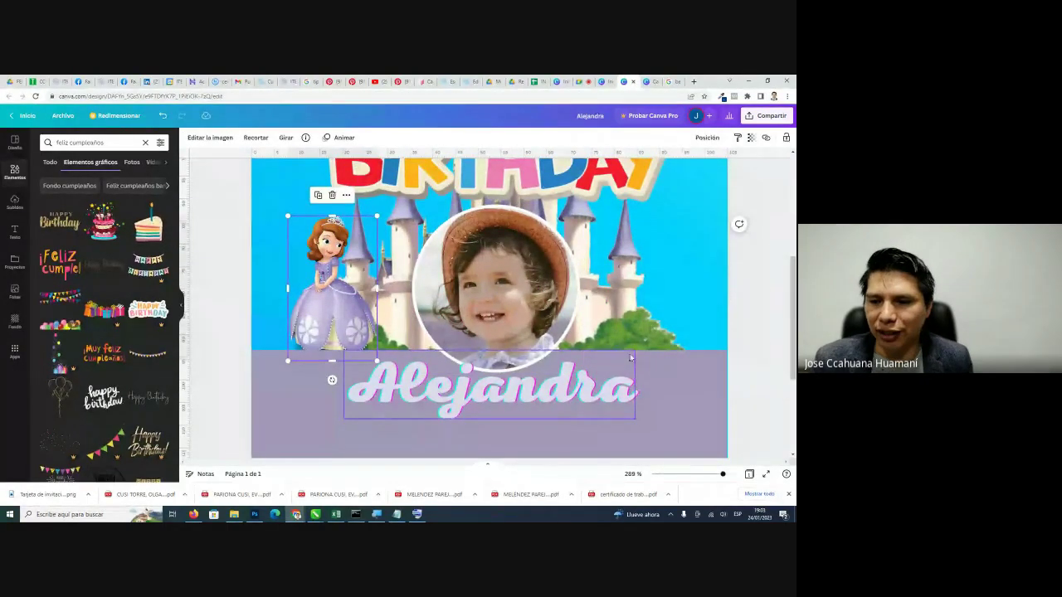
click(488, 354)
drag(489, 352, 490, 355)
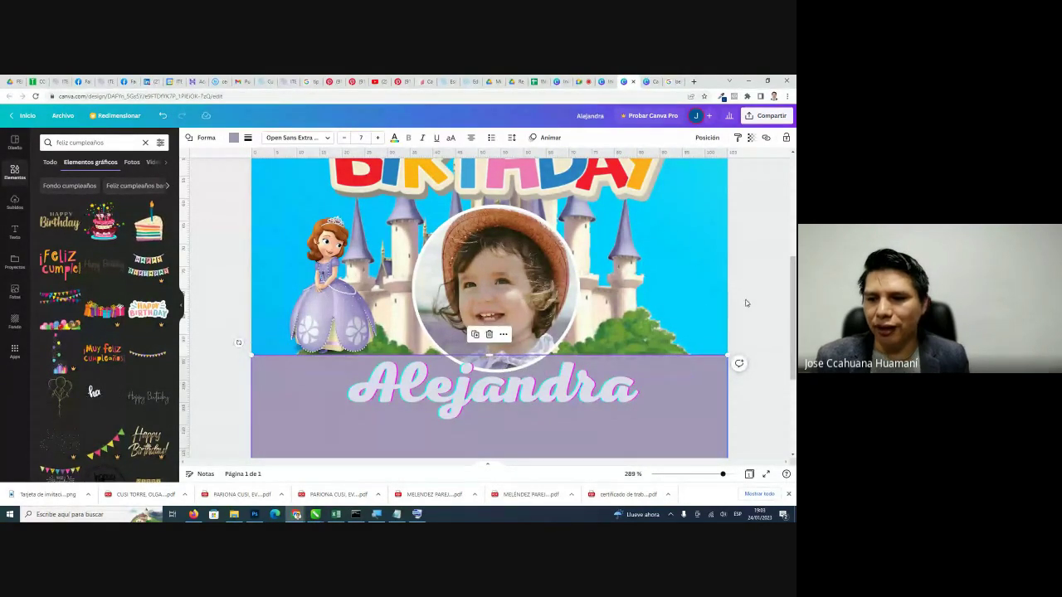
click(741, 329)
Review the whole invitation from the clouds and birthday lettering down to the empty purple block below the name.
scroll(743, 350, down, 3)
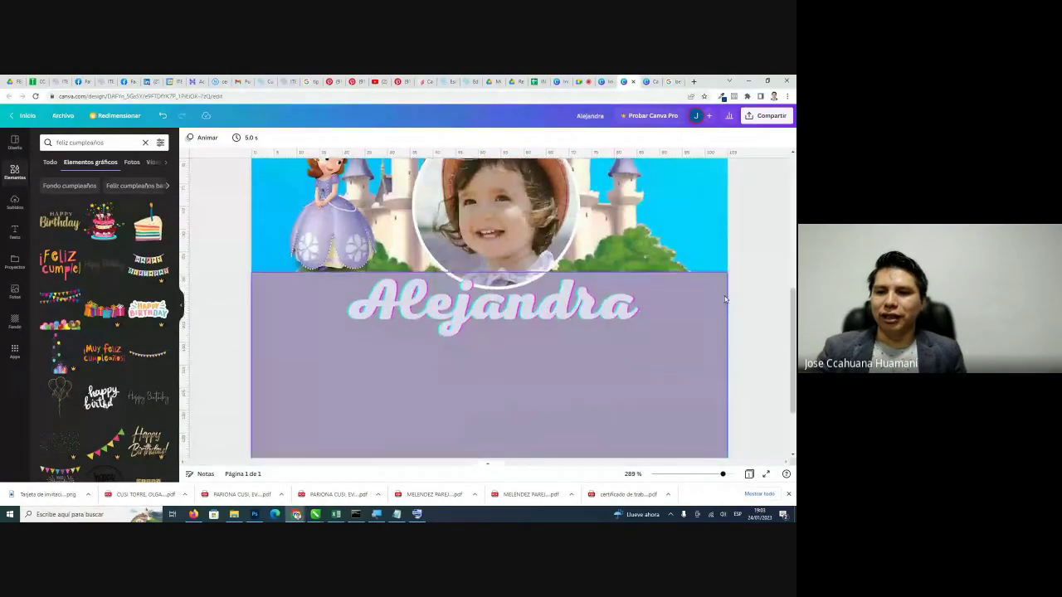
drag(724, 472, 713, 474)
scroll(619, 331, up, 2)
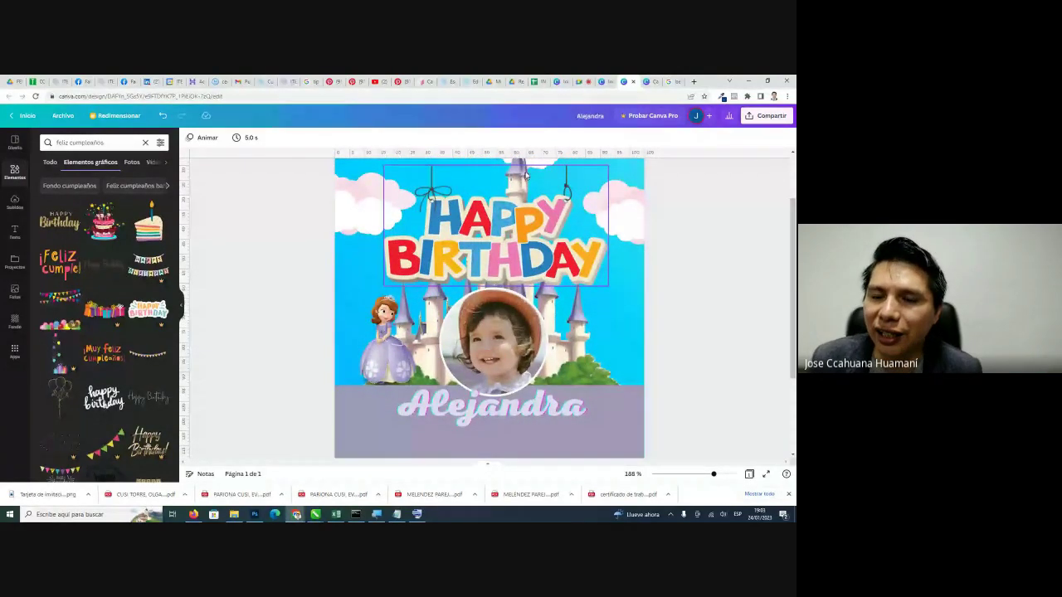
scroll(513, 253, up, 2)
scroll(518, 207, down, 2)
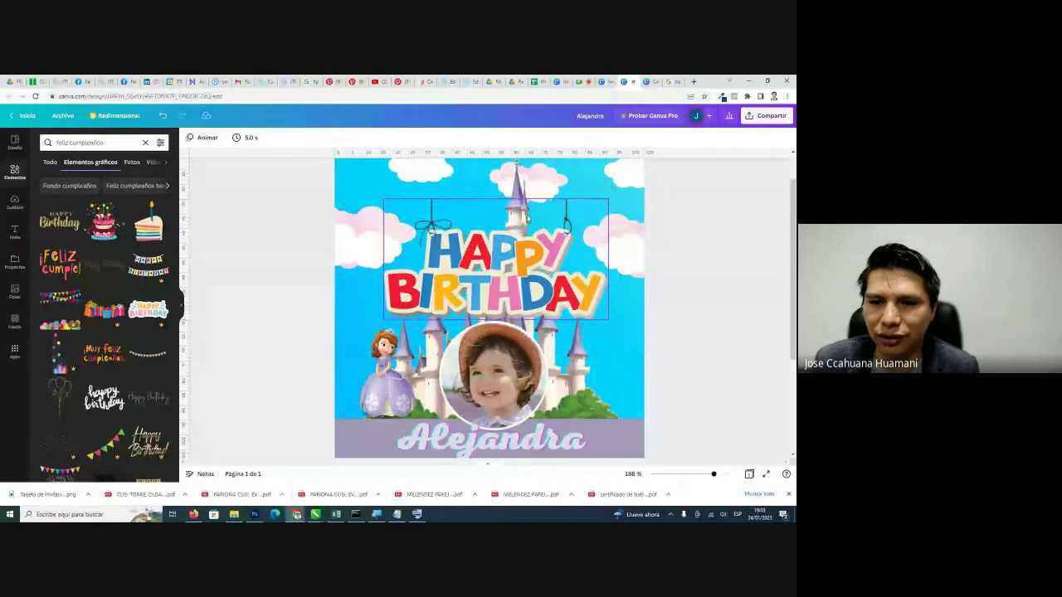
scroll(467, 278, down, 1)
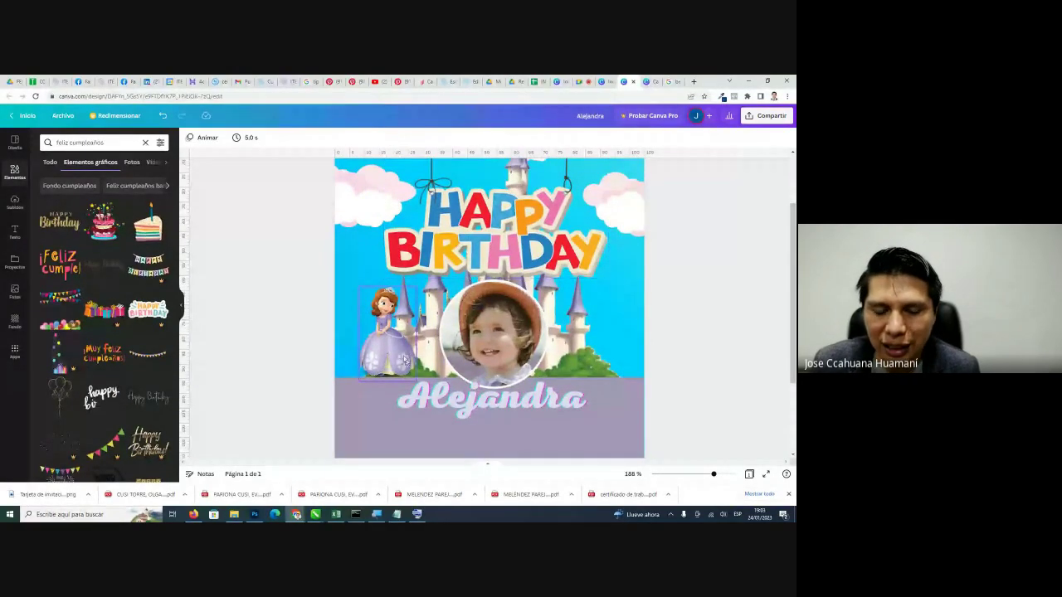
scroll(514, 383, down, 3)
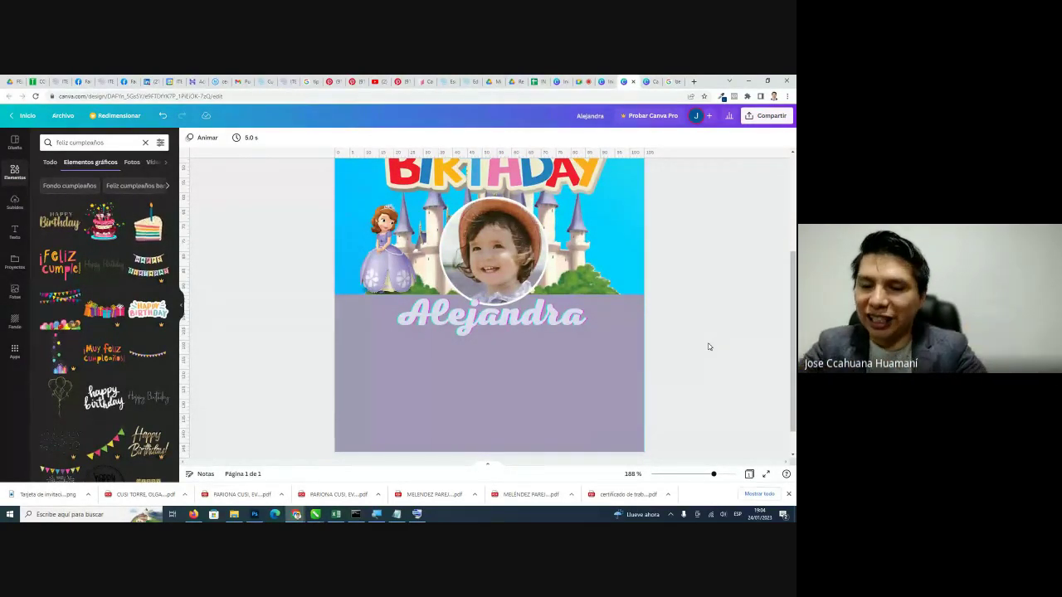
click(381, 371)
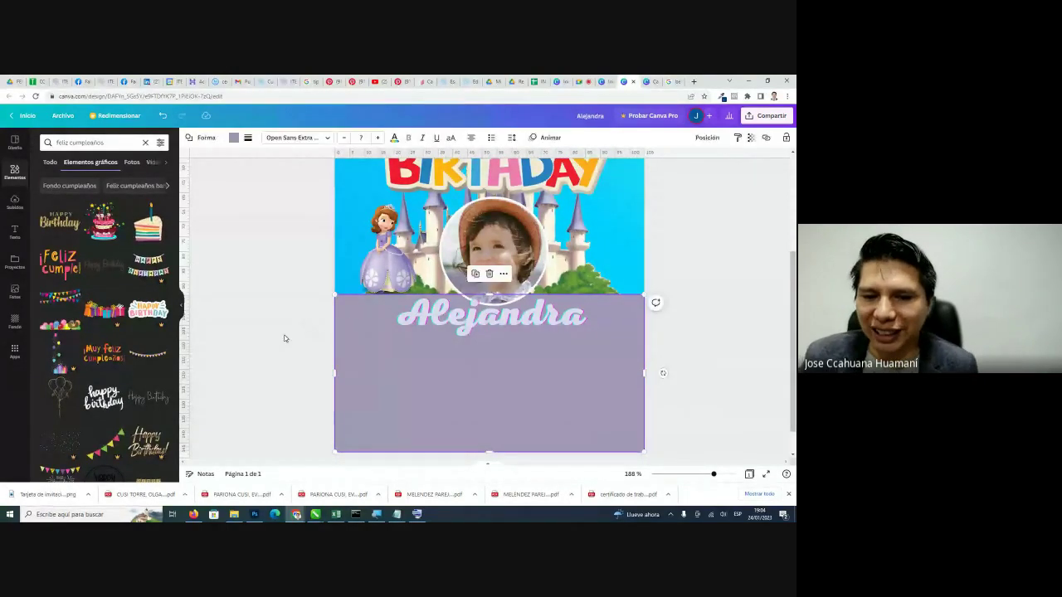
click(688, 345)
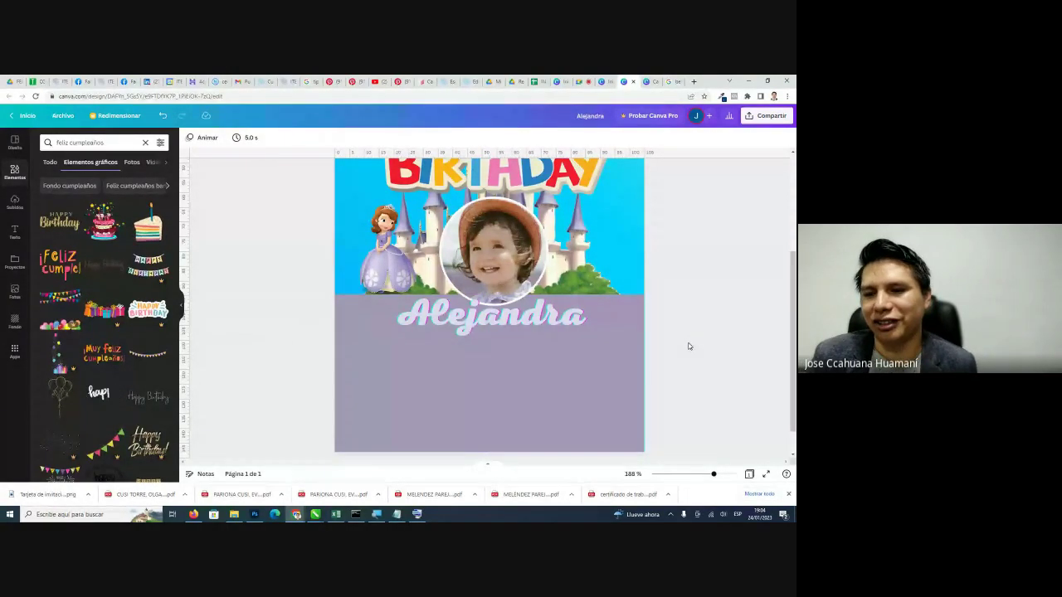
scroll(687, 347, down, 1)
scroll(687, 347, up, 1)
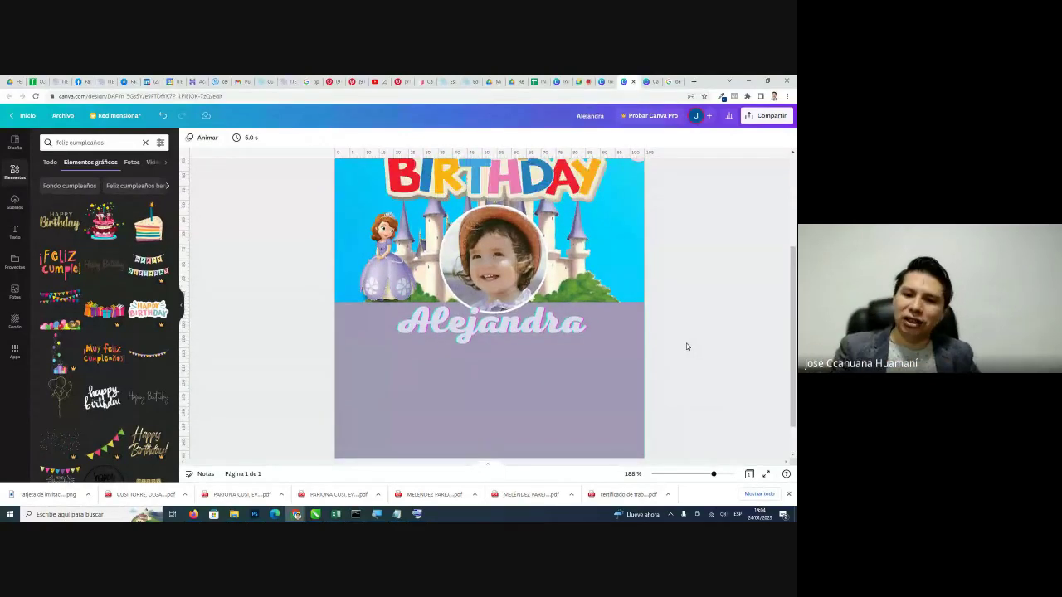
scroll(687, 347, up, 1)
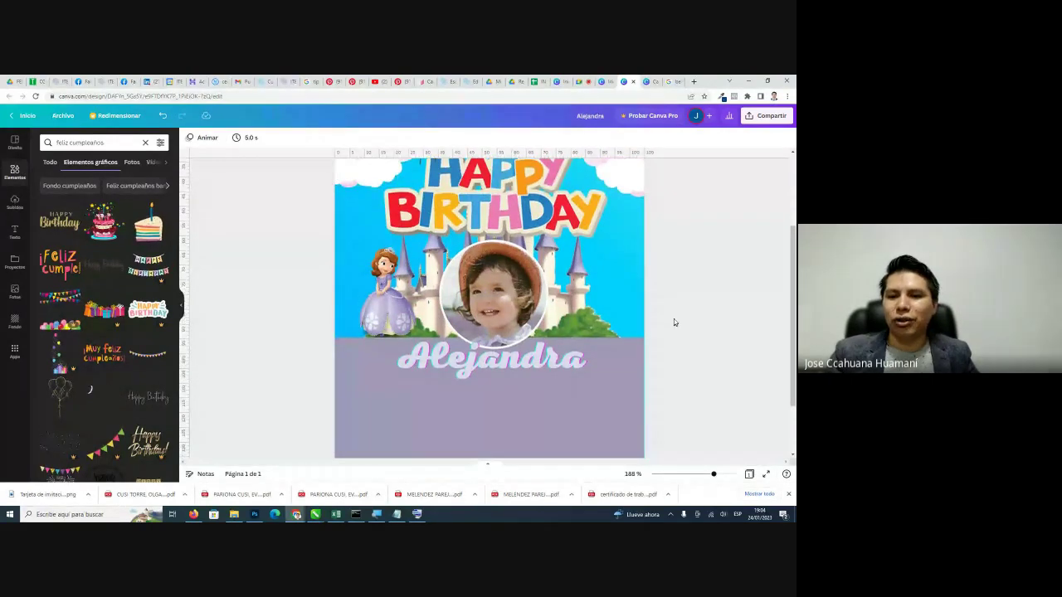
scroll(673, 323, down, 2)
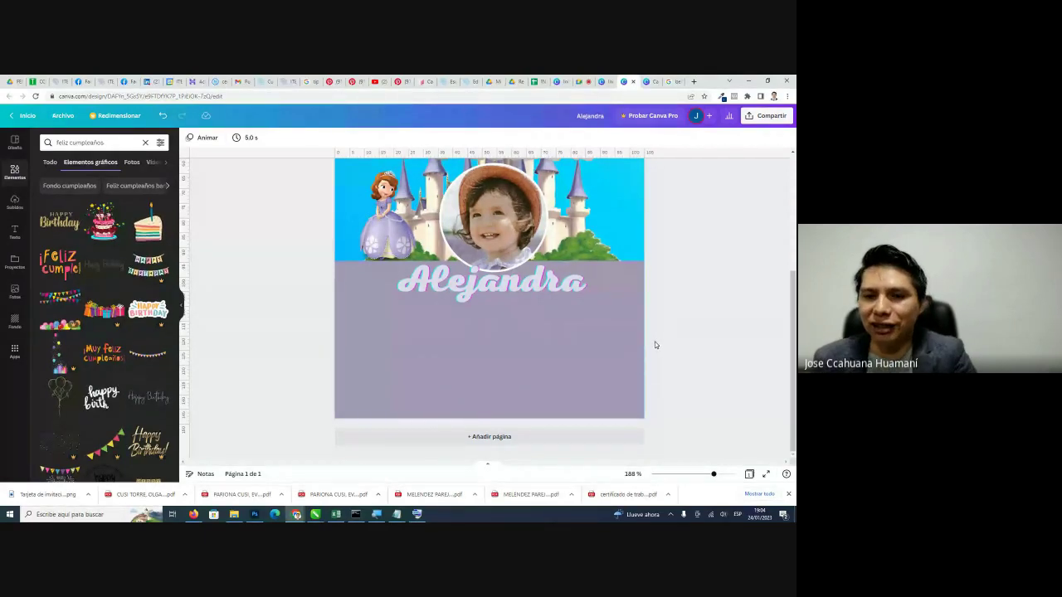
scroll(630, 348, up, 3)
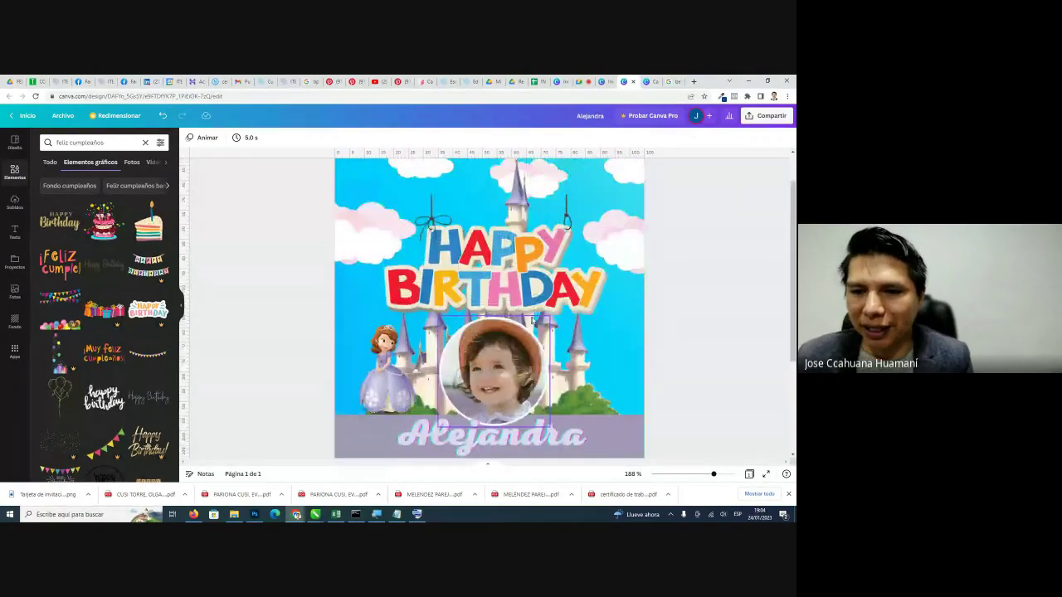
scroll(599, 329, down, 2)
scroll(599, 330, down, 1)
scroll(488, 332, down, 3)
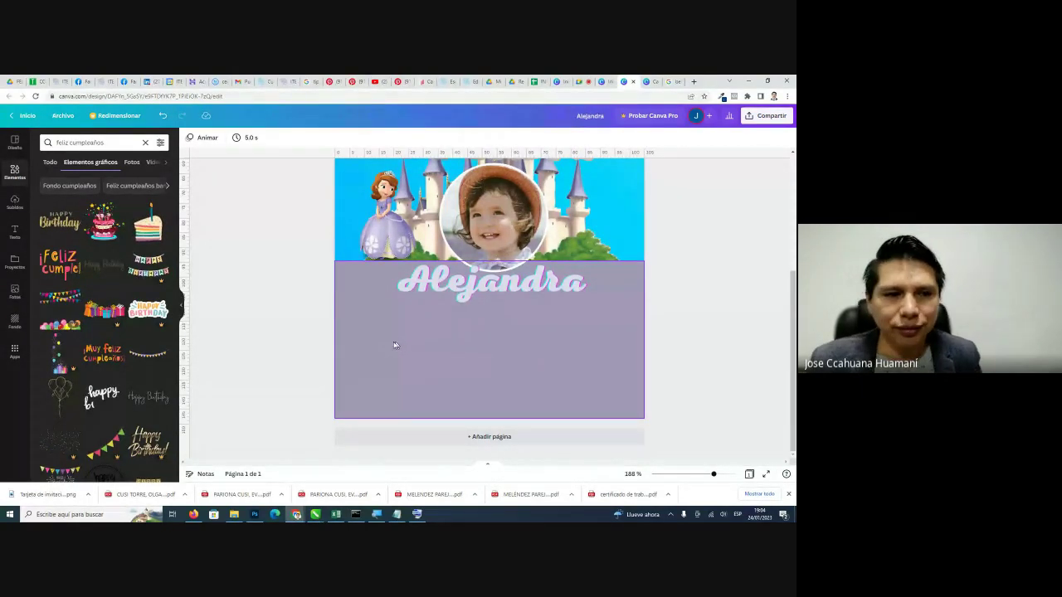
Search the design elements for "torta" and limit the results to graphic elements.
click(14, 172)
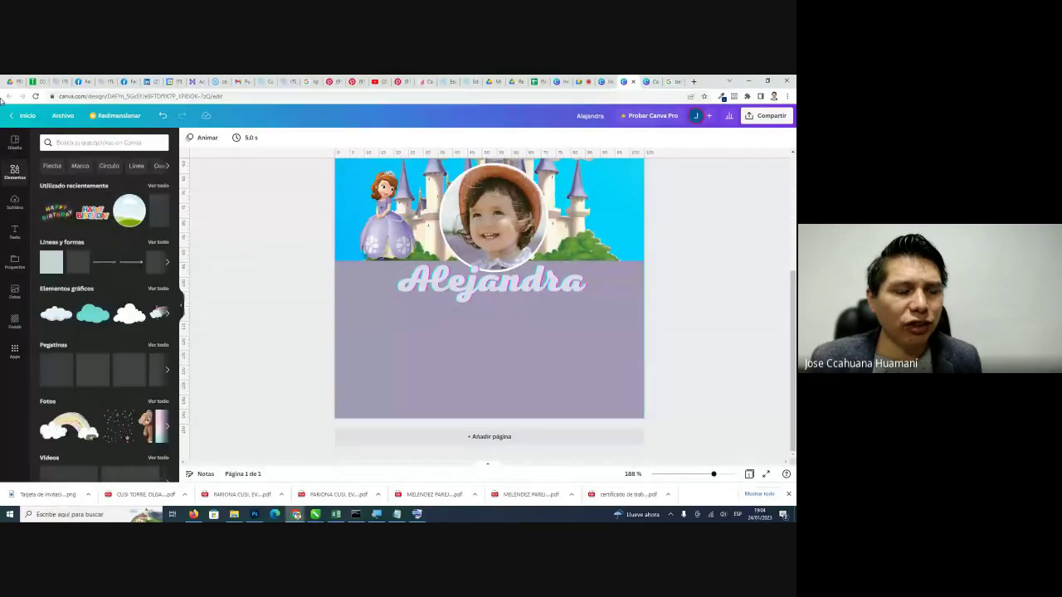
click(92, 143)
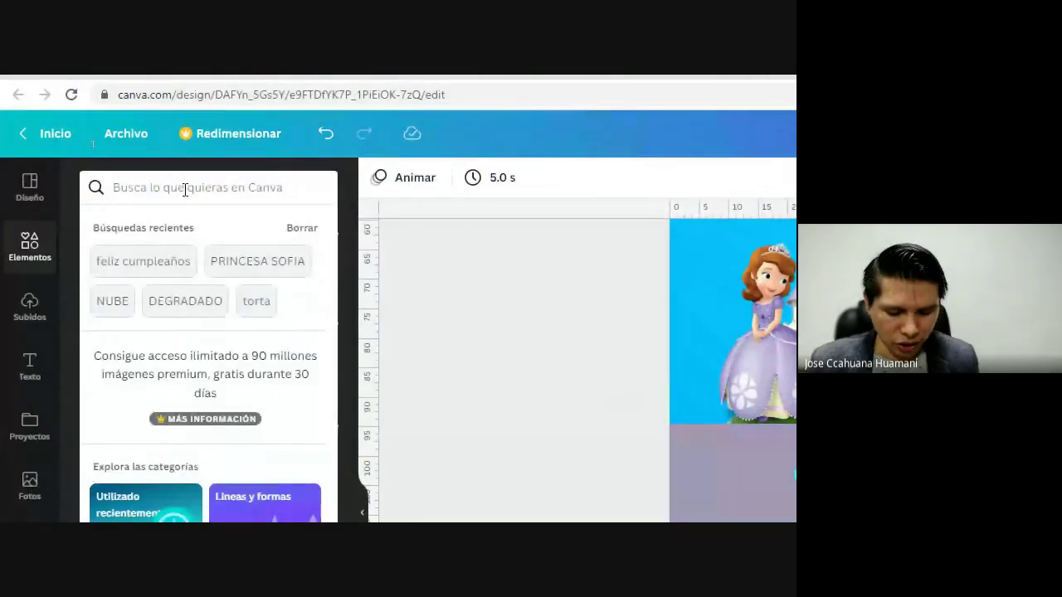
text(torta)
key(Return)
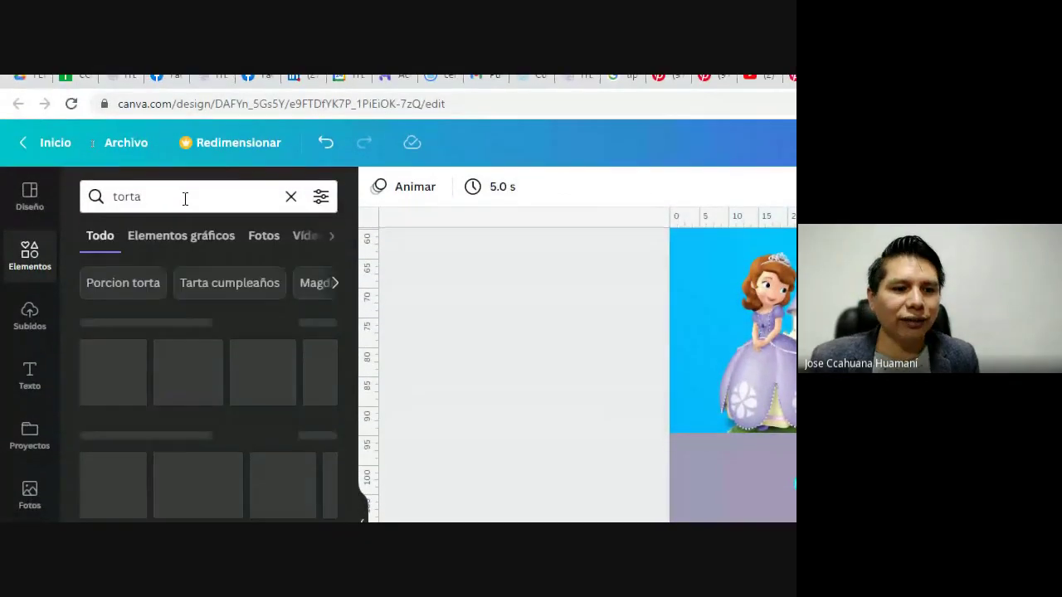
click(189, 235)
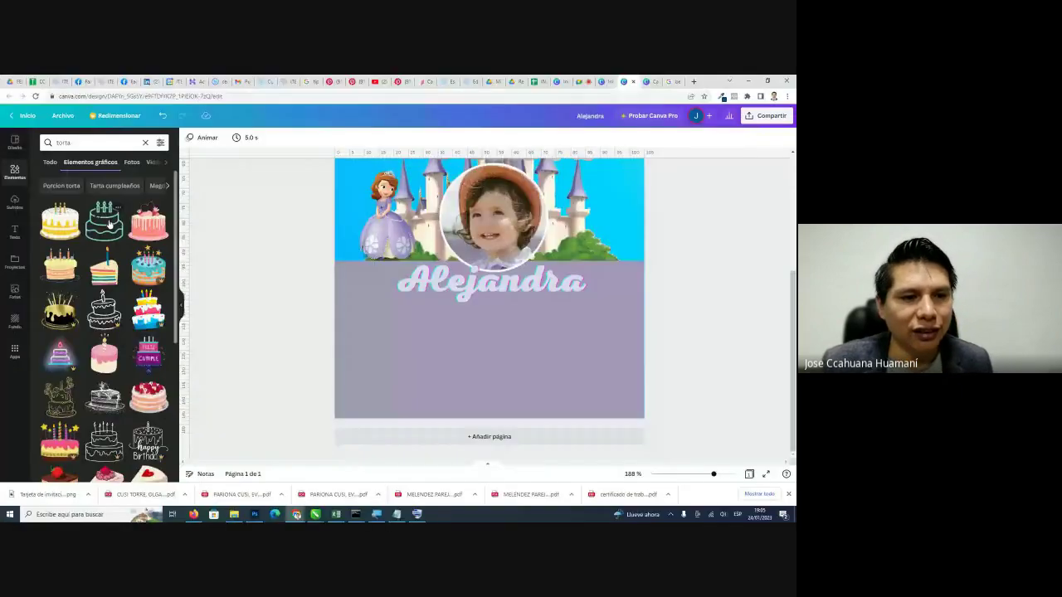
Add the outlined cake with candles and place it as a small icon on the purple block, below the princess.
click(218, 226)
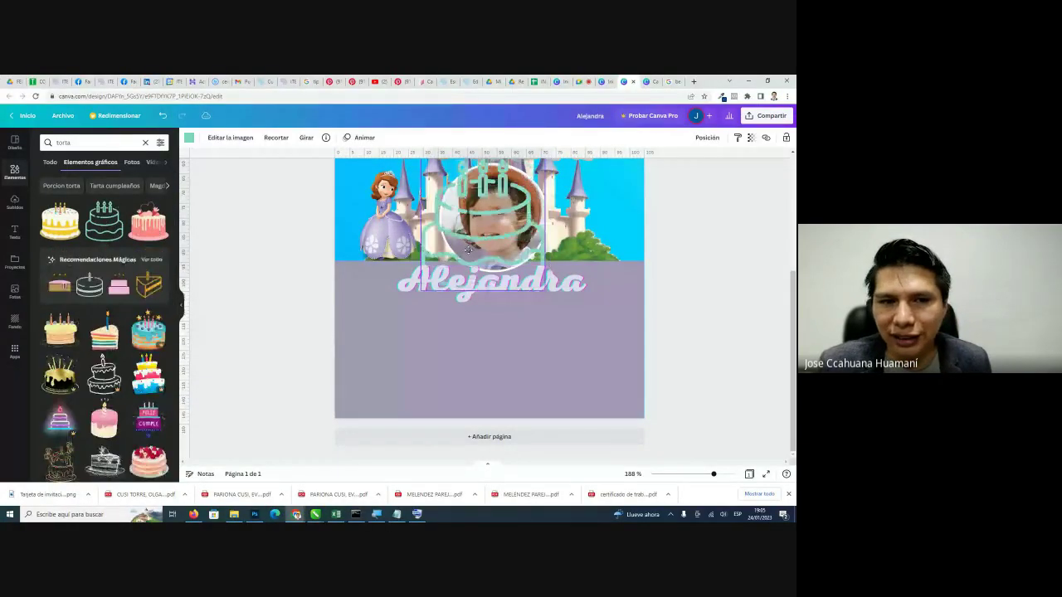
drag(494, 216, 434, 358)
drag(495, 281, 398, 340)
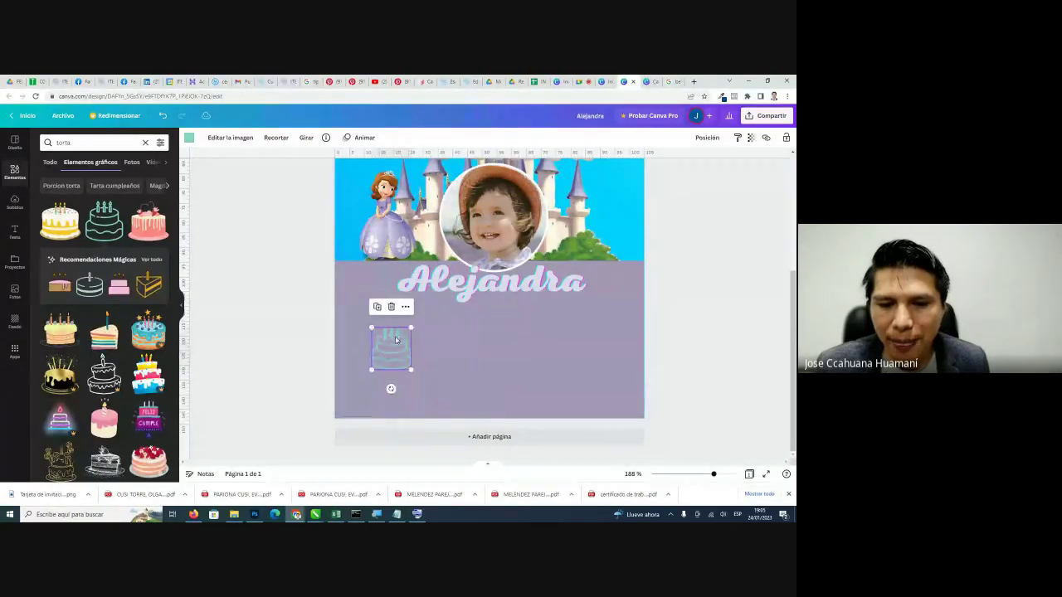
Recolour the cake icon with the pale lavender from the princess image's palette.
click(189, 140)
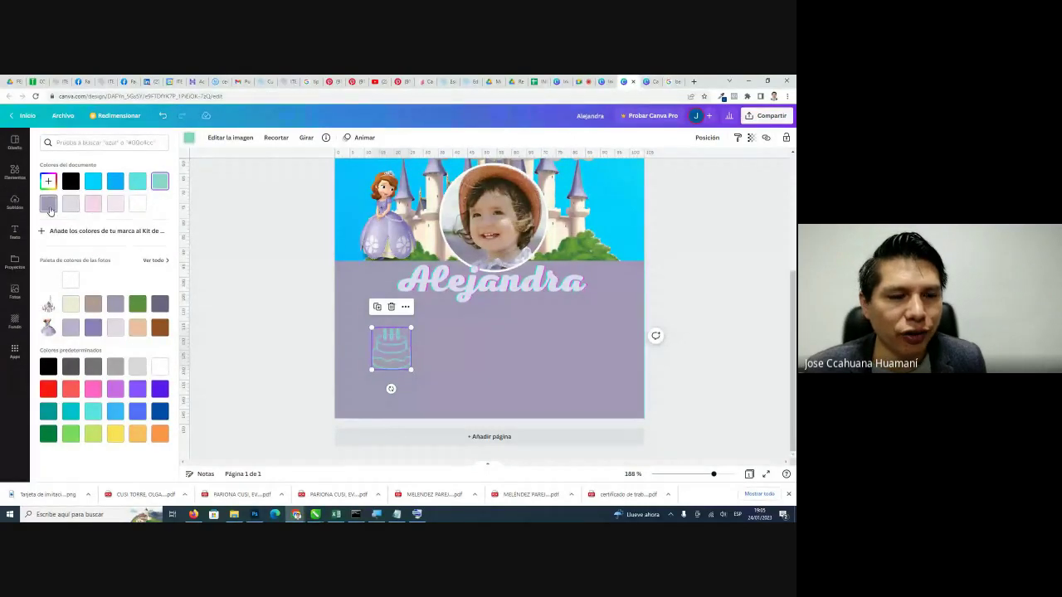
click(116, 330)
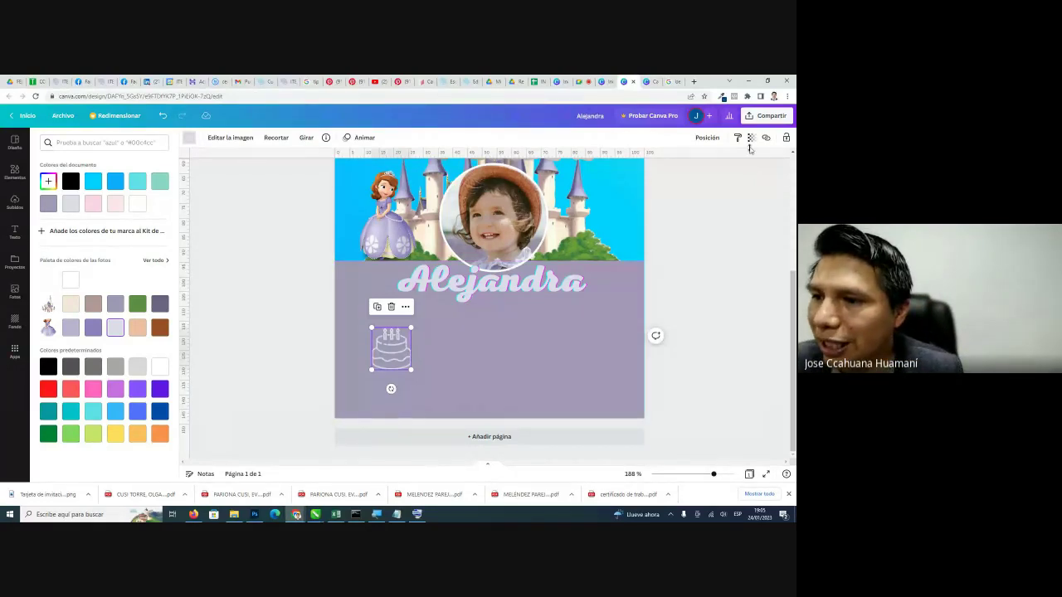
click(425, 349)
Fade the cake icon on the purple block by lowering its transparency value to about 26.
click(380, 348)
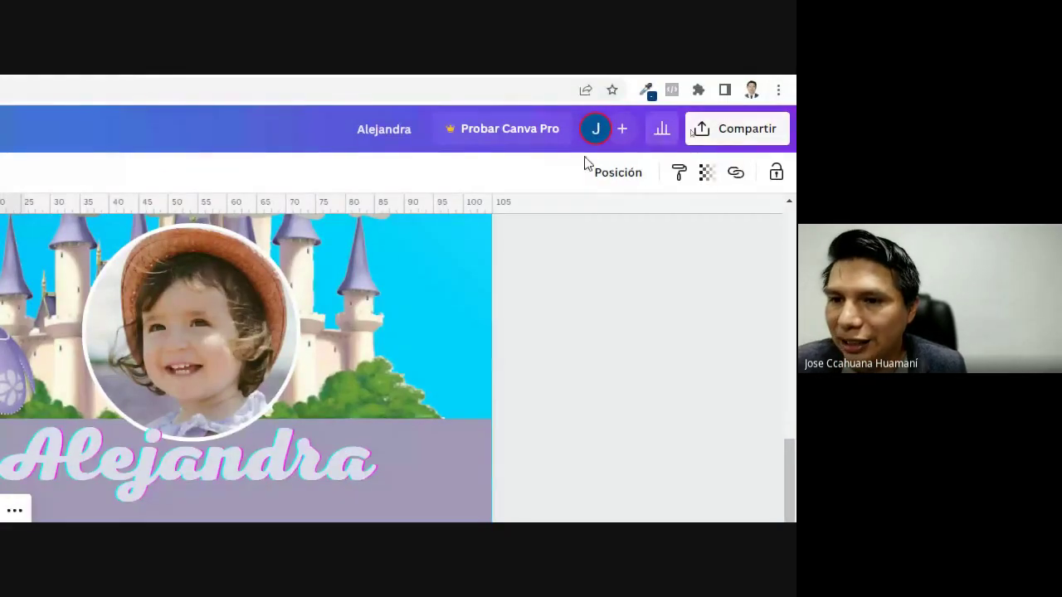
click(705, 176)
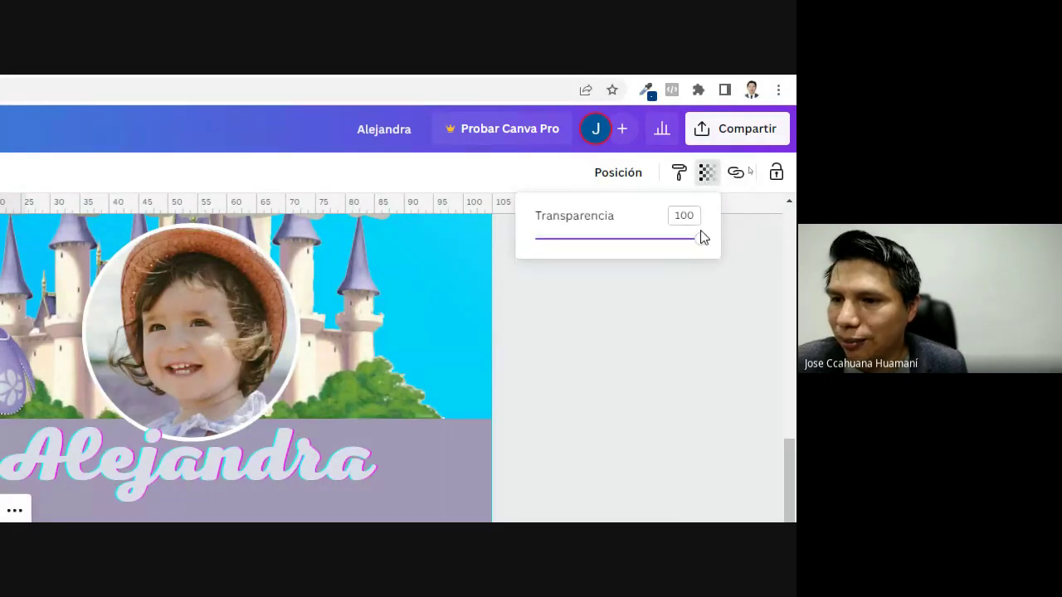
drag(701, 238, 579, 249)
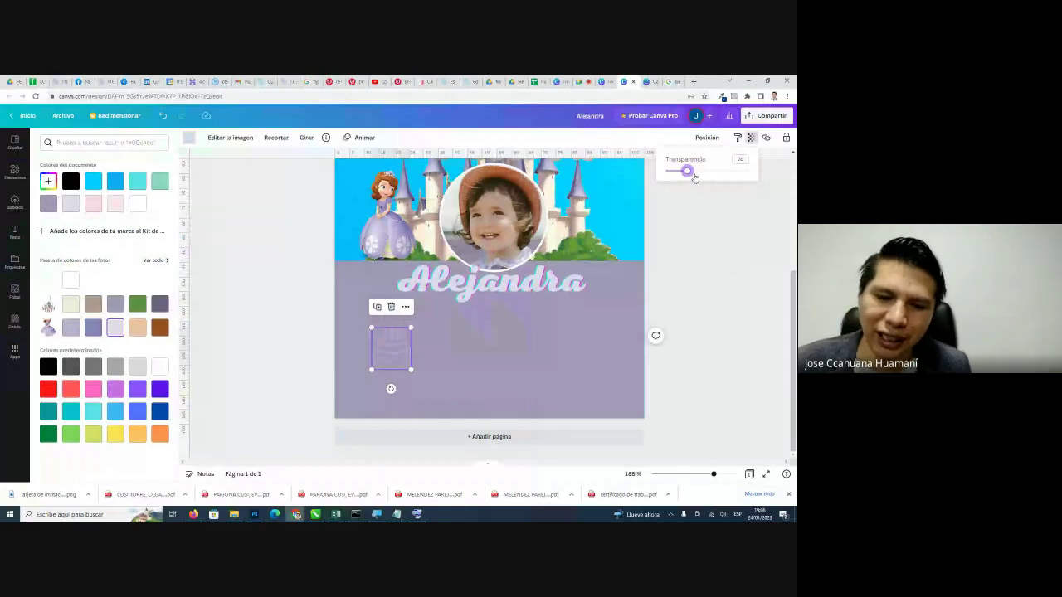
click(280, 346)
Tilt the faint cake icon slightly counterclockwise.
click(384, 361)
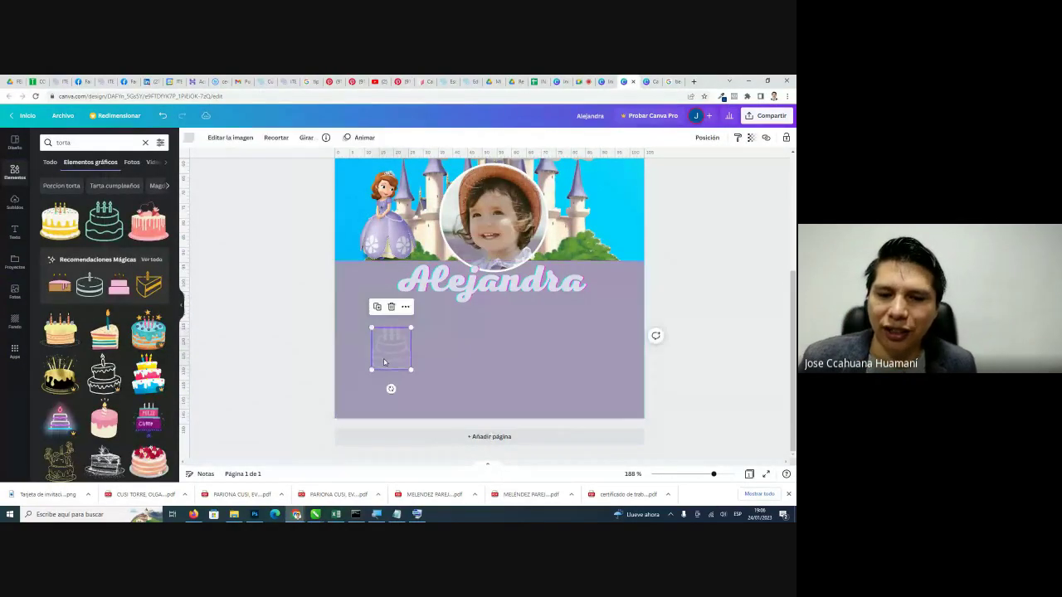
drag(390, 388, 399, 385)
click(325, 359)
Duplicate the tilted cake icon six times and scatter the copies across the purple block, including both sides of the name.
click(397, 356)
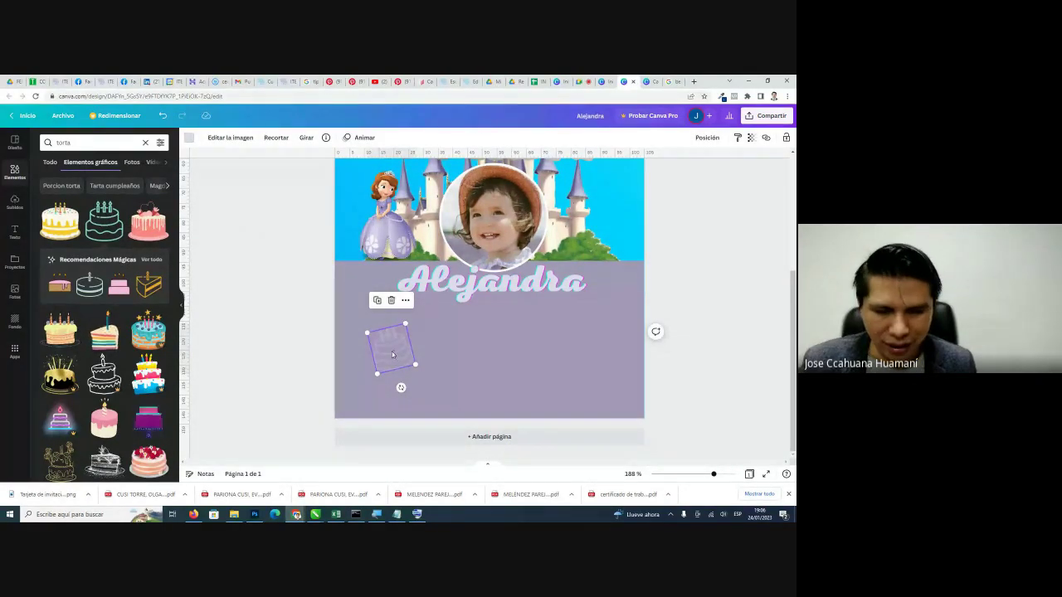
drag(393, 355, 604, 280)
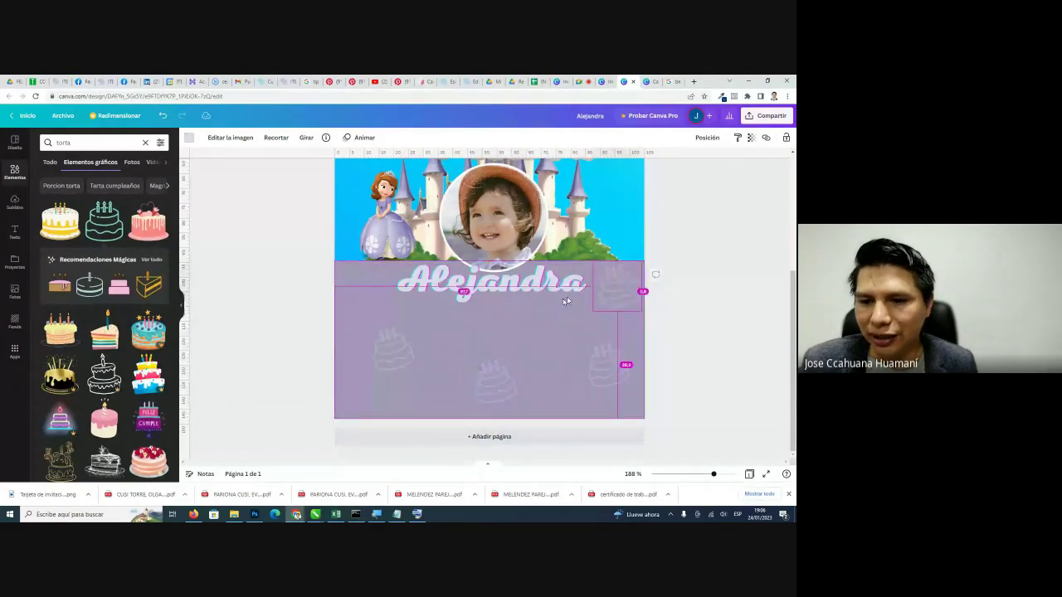
click(393, 354)
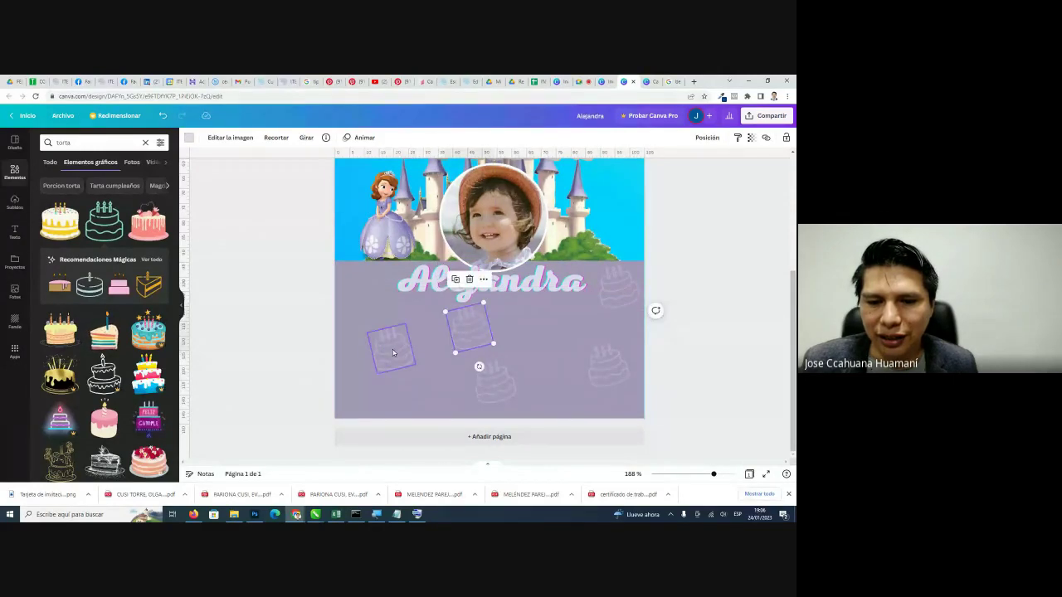
drag(391, 351, 438, 383)
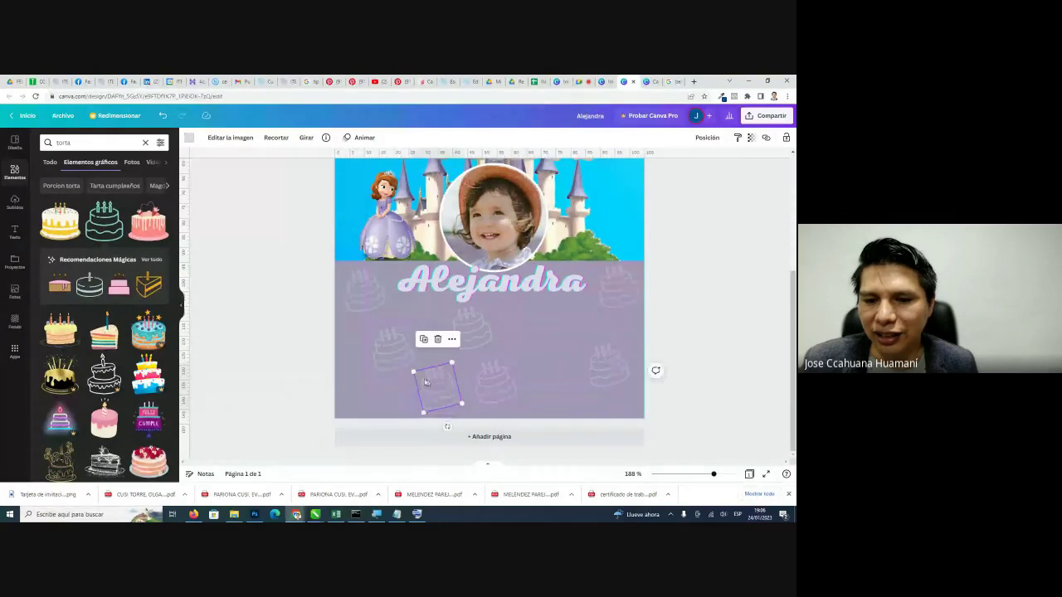
Shrink the scattered candle-cake icons and spread them out more loosely over the purple block.
click(618, 301)
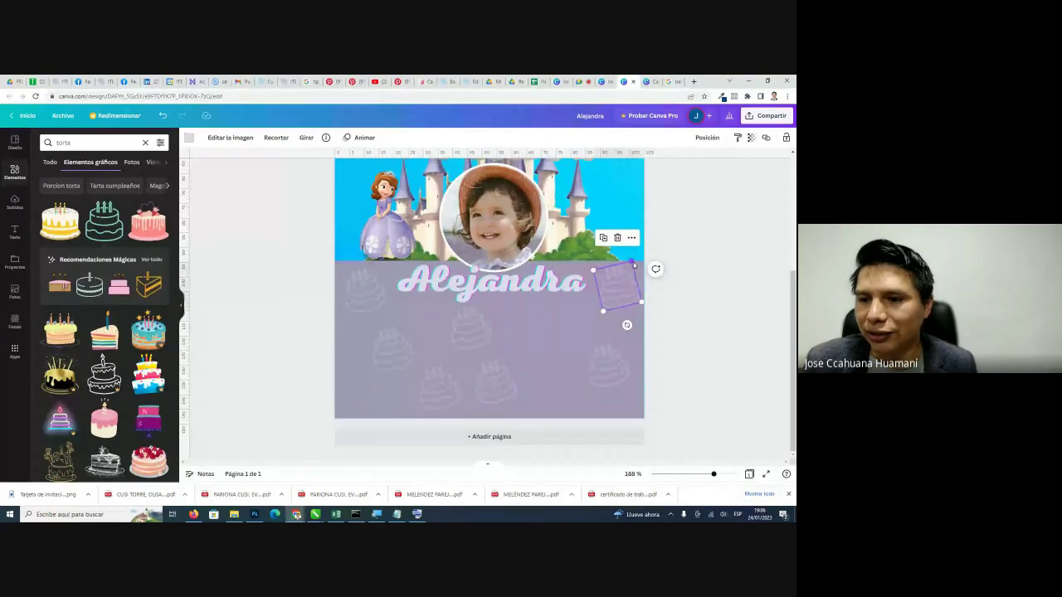
drag(631, 262, 444, 398)
click(391, 353)
mouse_move(390, 352)
mouse_down()
mouse_move(370, 328)
mouse_move(387, 363)
mouse_up()
click(375, 297)
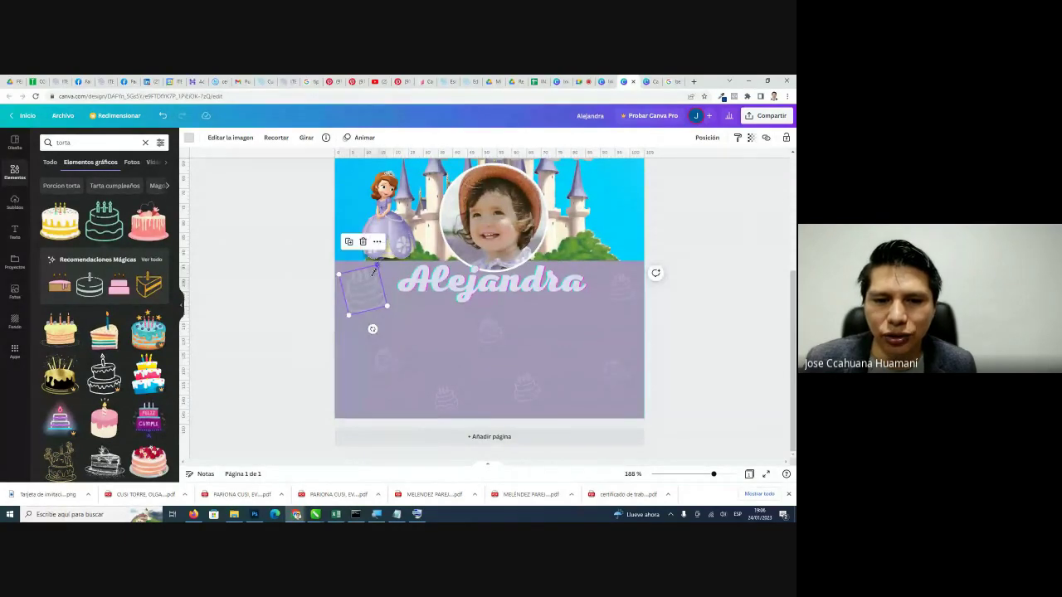
drag(374, 271, 369, 291)
Add the outlined cake with hearts from the "torta" results and place it as a small icon on the purple block, below the name.
click(435, 330)
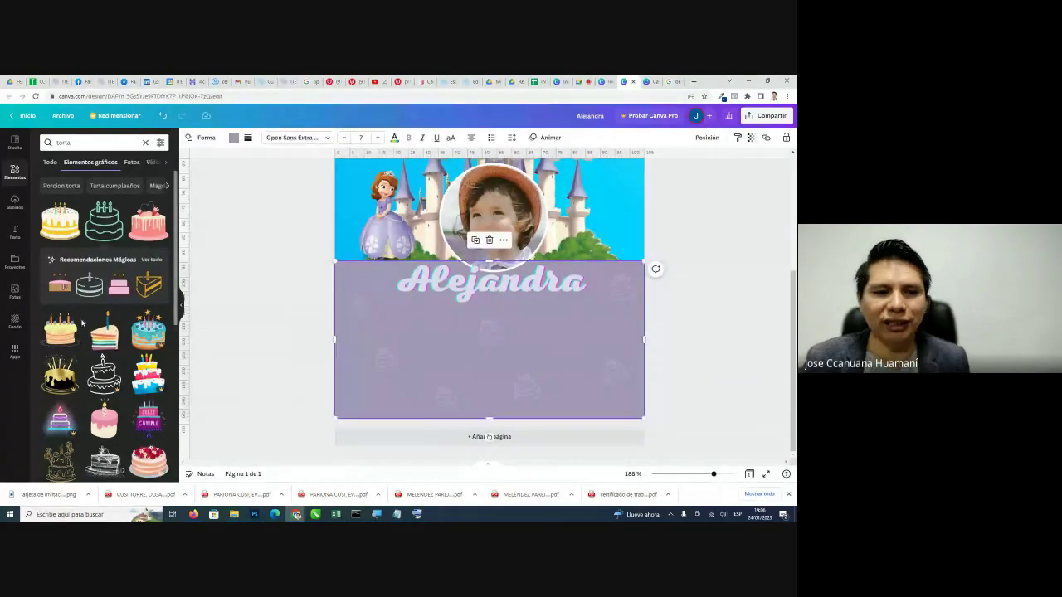
scroll(81, 322, down, 5)
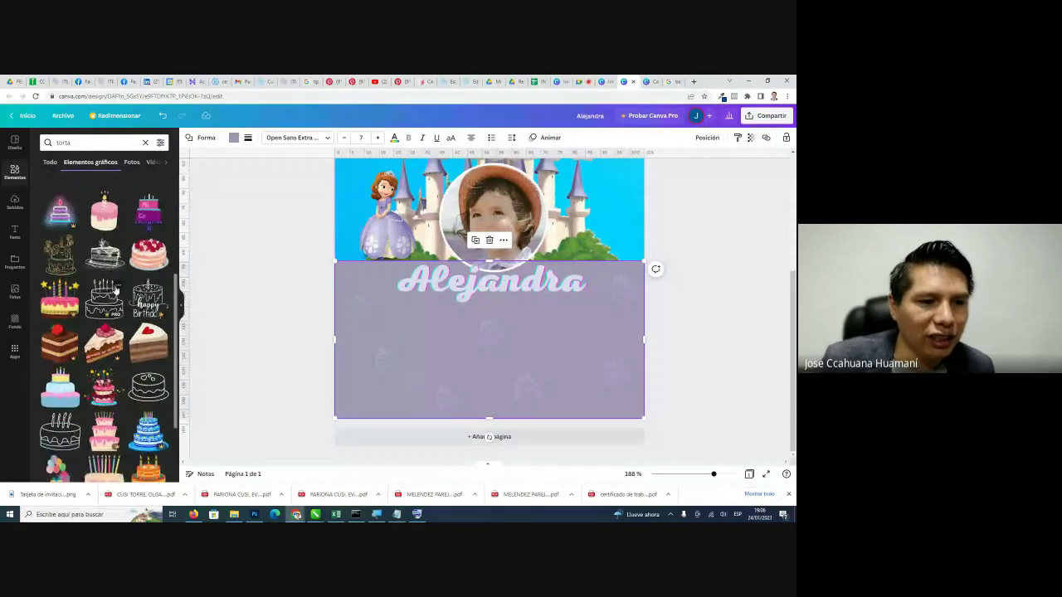
scroll(117, 288, down, 3)
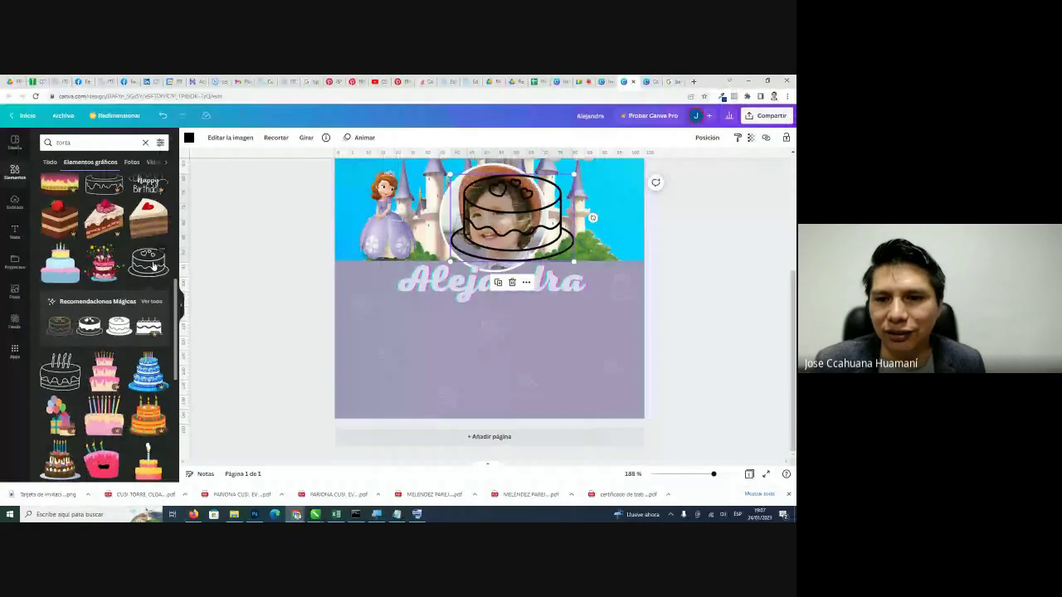
drag(512, 219, 510, 359)
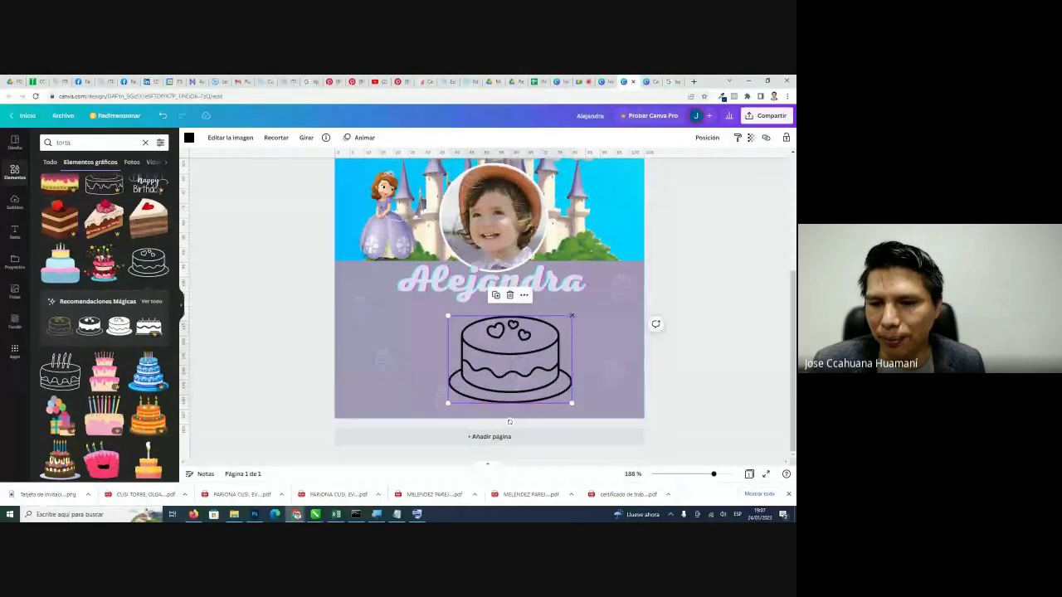
drag(571, 315, 430, 350)
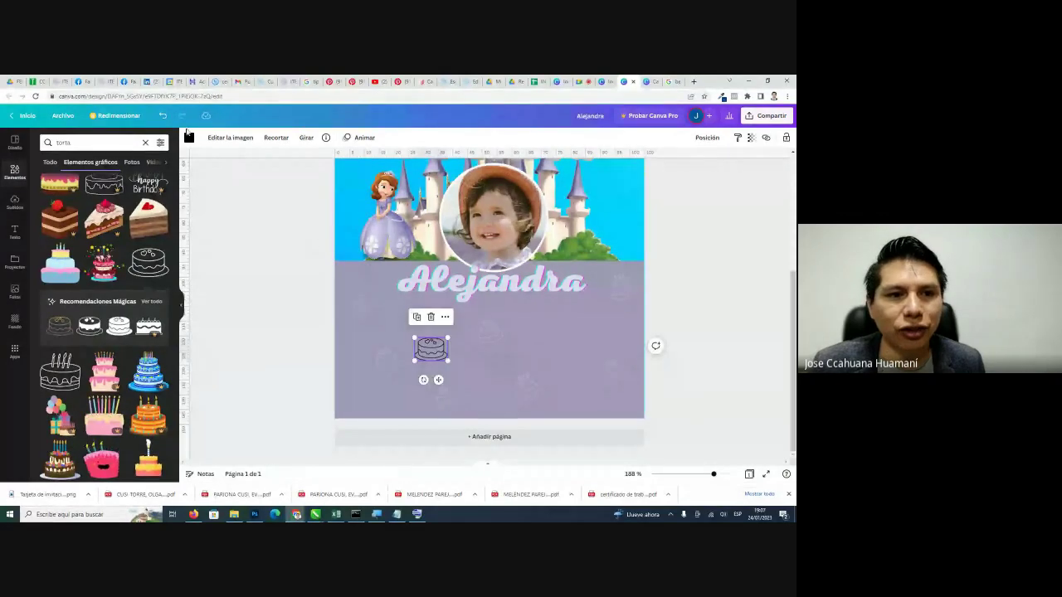
Recolour the heart cake icon with the pale lavender from the princess image's palette and make it slightly smaller.
click(189, 136)
click(116, 329)
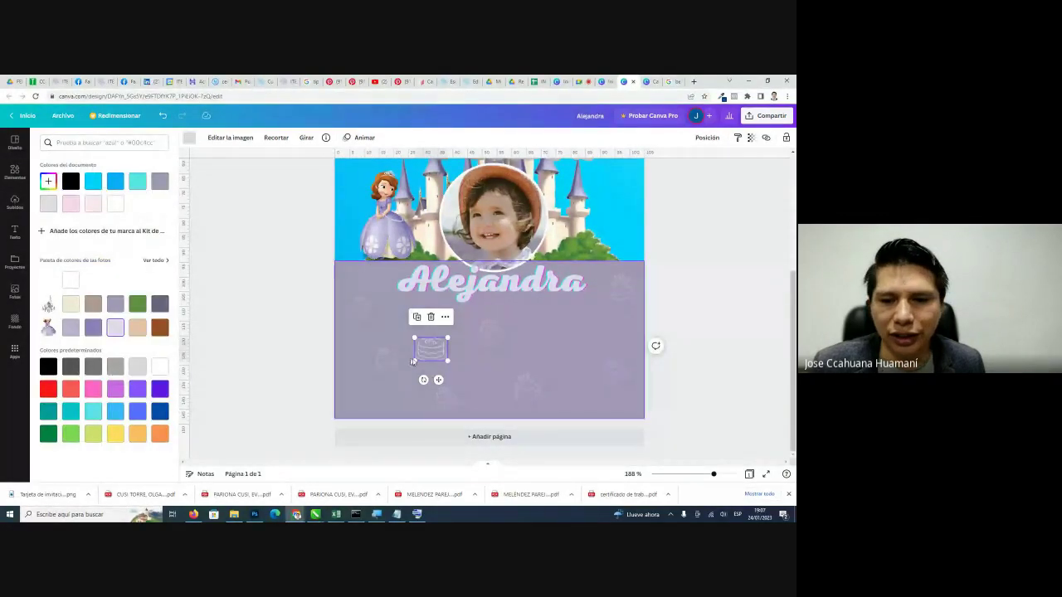
drag(448, 337, 443, 348)
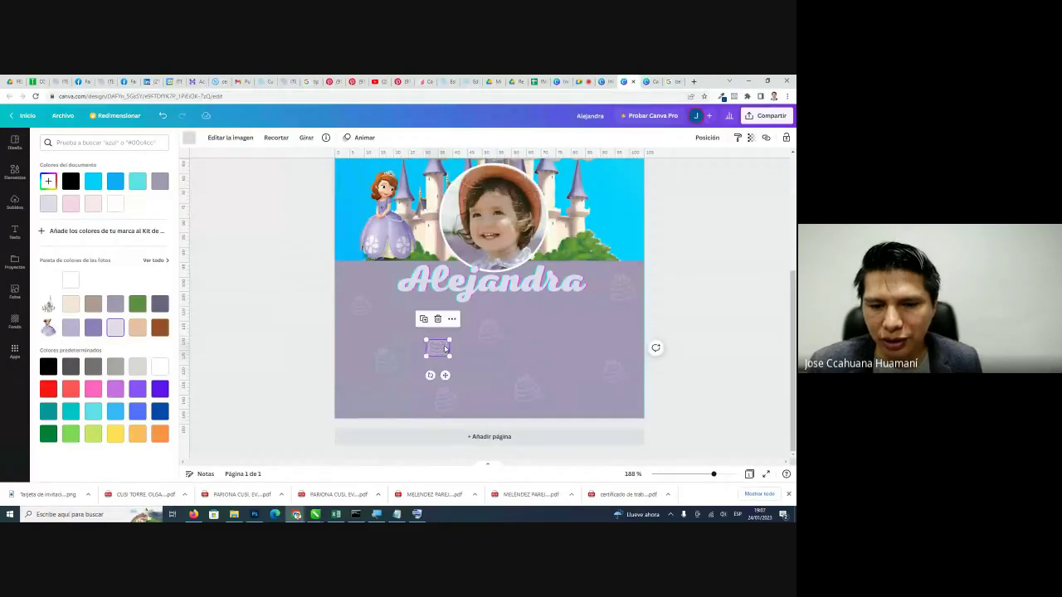
Fade the heart cake icon by lowering its transparency value to about 30.
click(751, 138)
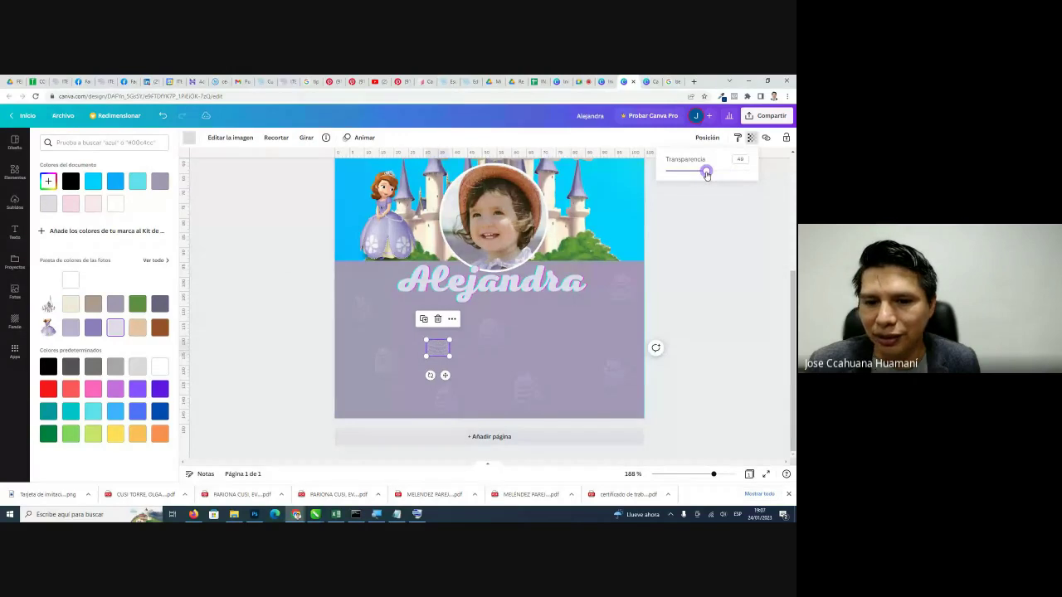
drag(700, 176, 692, 178)
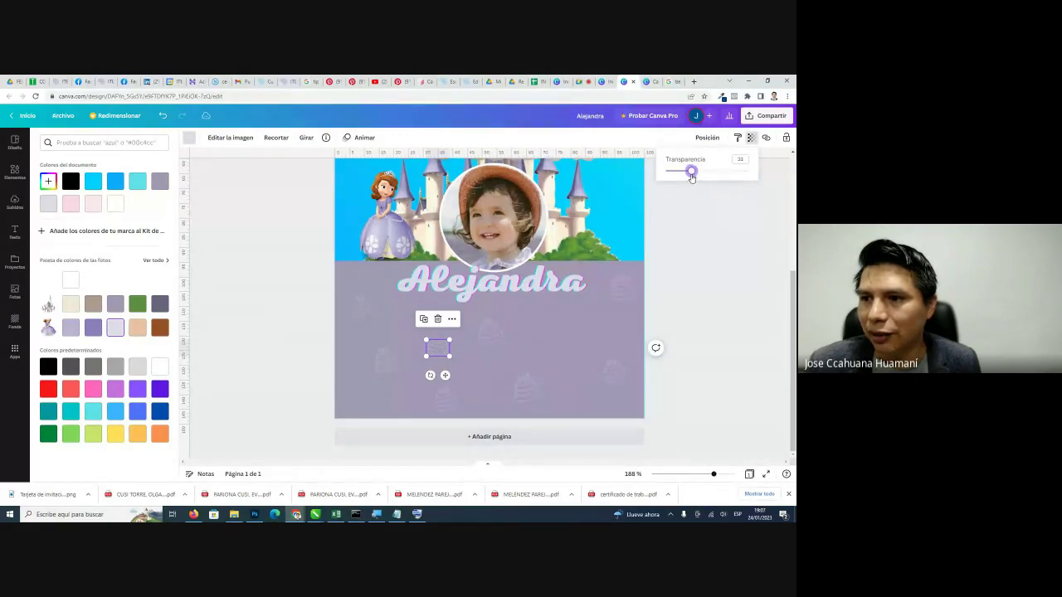
drag(692, 177, 690, 178)
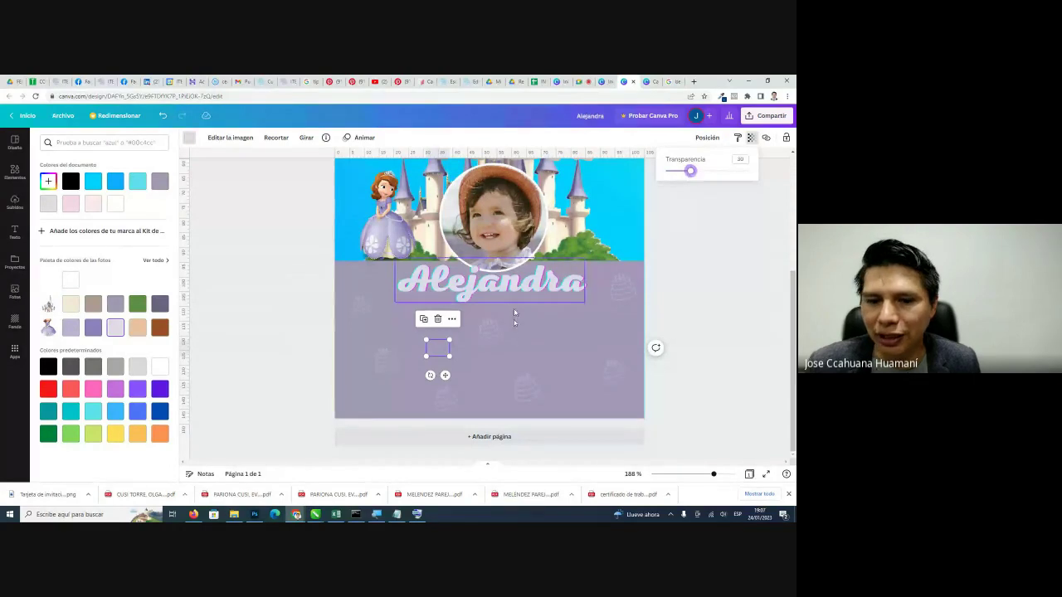
Duplicate the faint heart cake icon and scatter the copies in the gaps between the candle cakes on the purple block.
click(472, 349)
drag(430, 349, 484, 404)
click(722, 325)
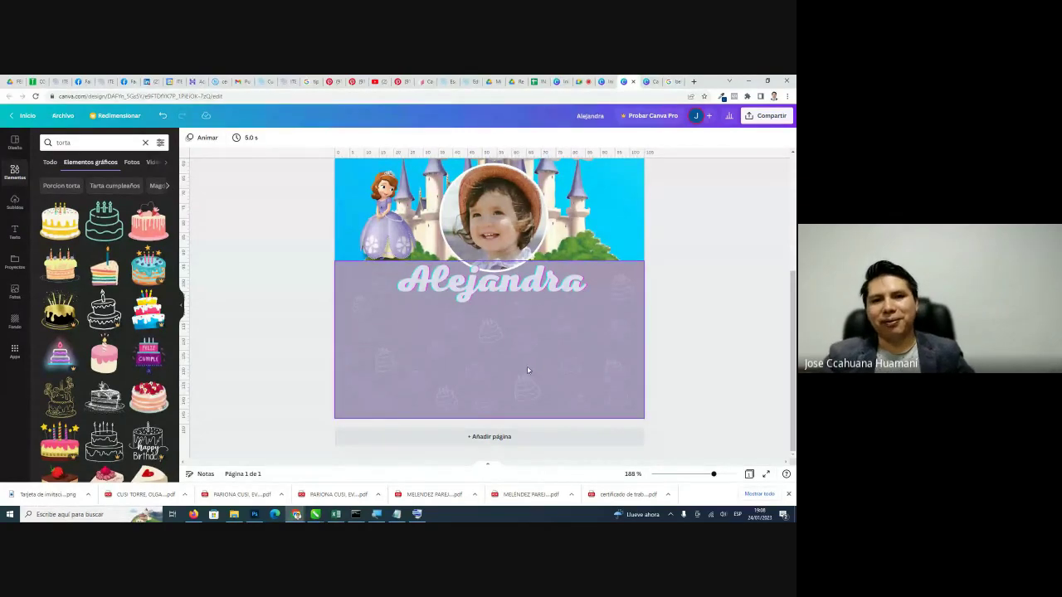
Review the finished invitation from the clouds and birthday lettering down to the cake pattern on the purple block.
scroll(613, 297, up, 3)
scroll(675, 287, down, 3)
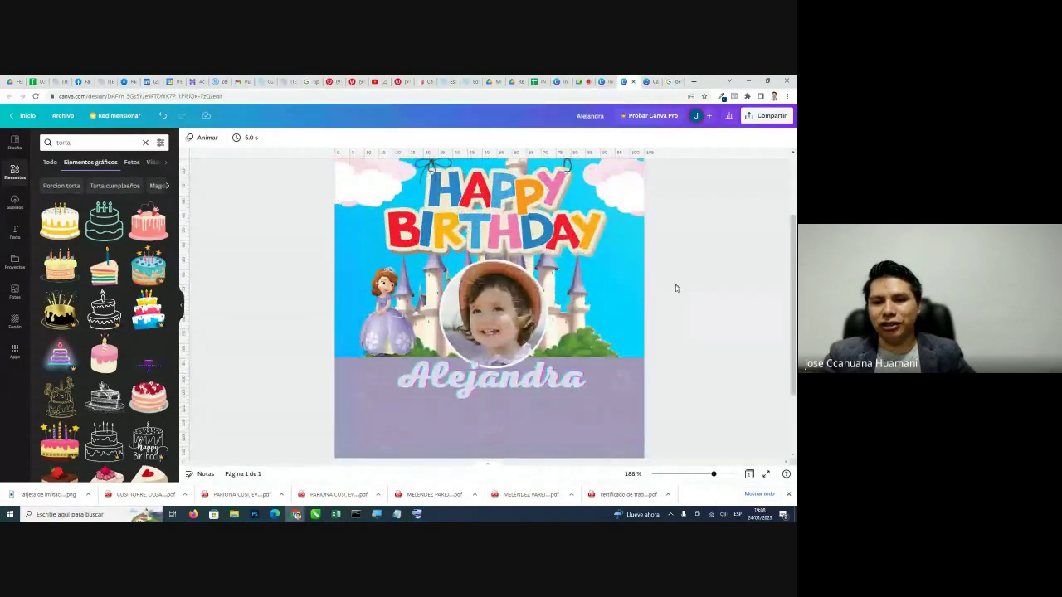
scroll(655, 274, up, 2)
scroll(635, 241, up, 3)
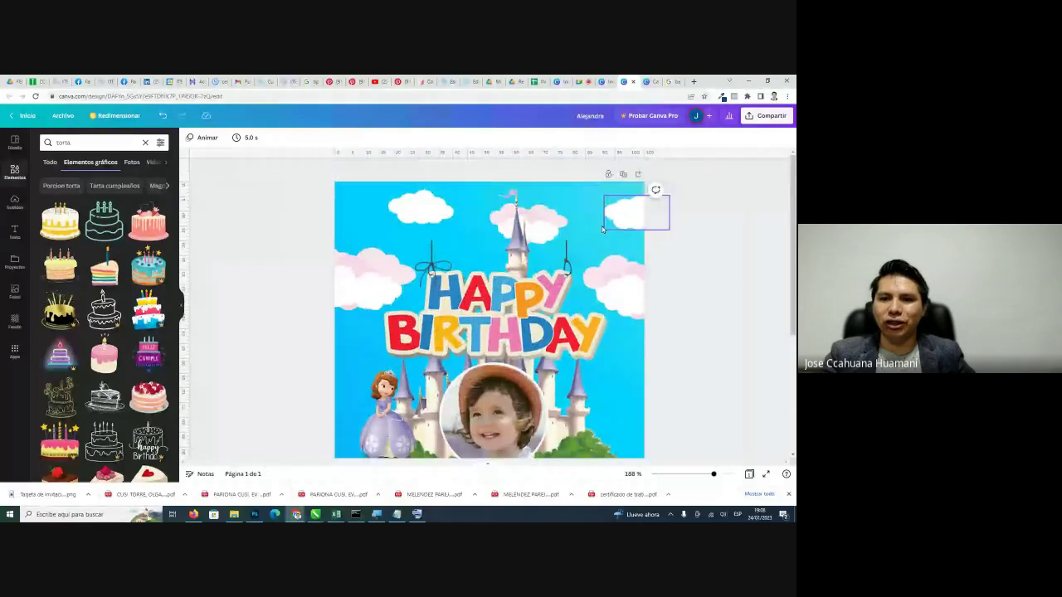
scroll(647, 224, down, 5)
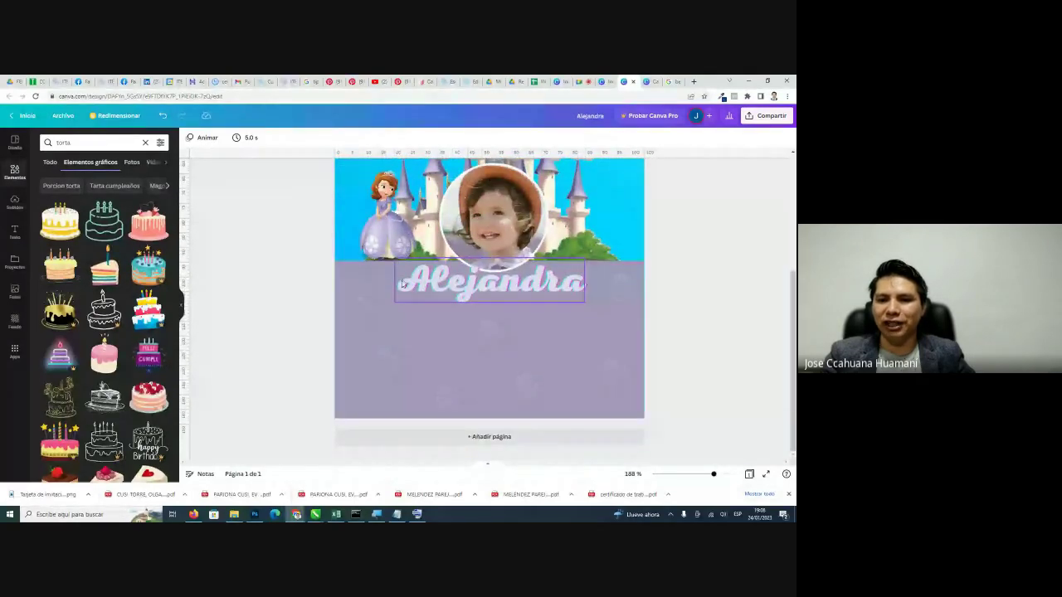
scroll(697, 294, up, 2)
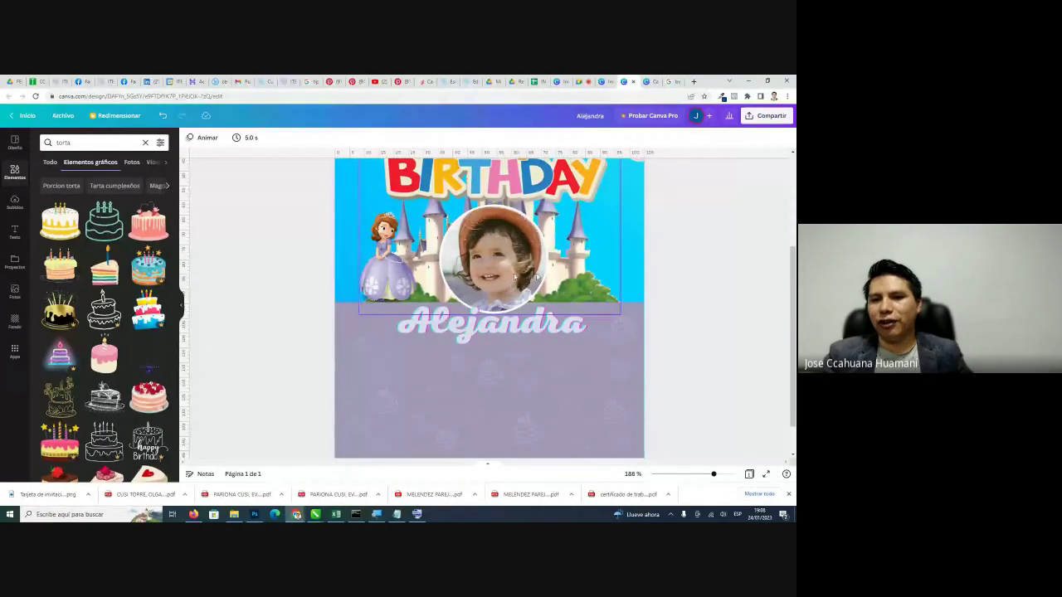
Download the invitation as a PNG image at 1,240 × 1,748 px.
click(767, 119)
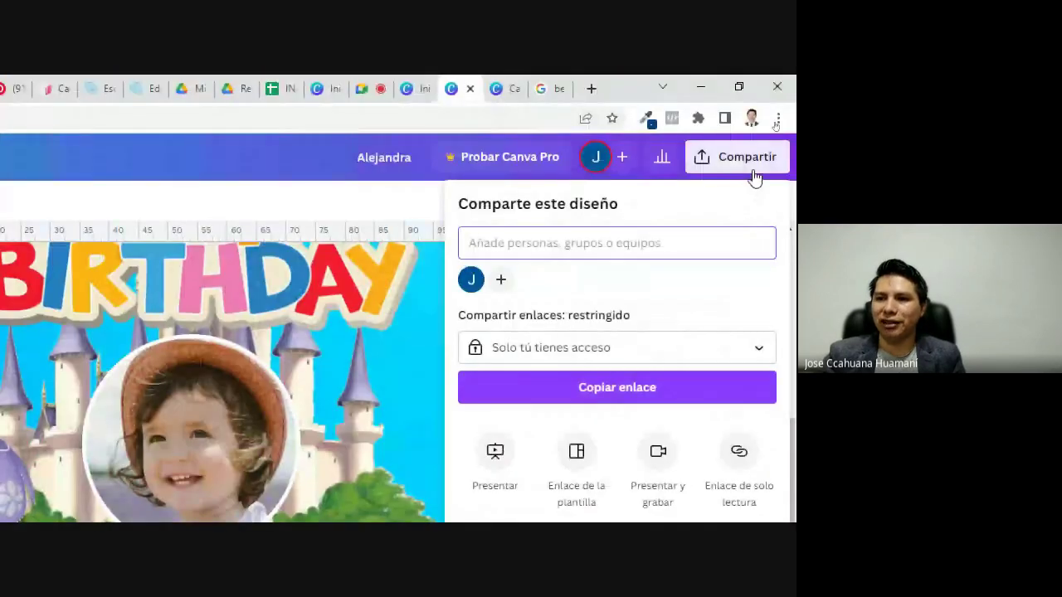
click(748, 168)
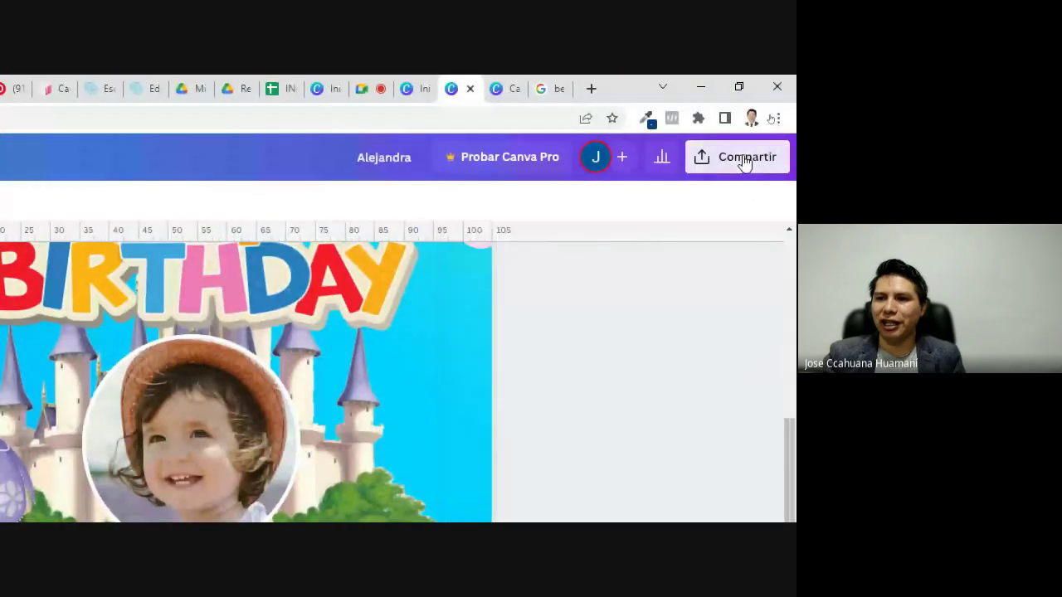
click(743, 162)
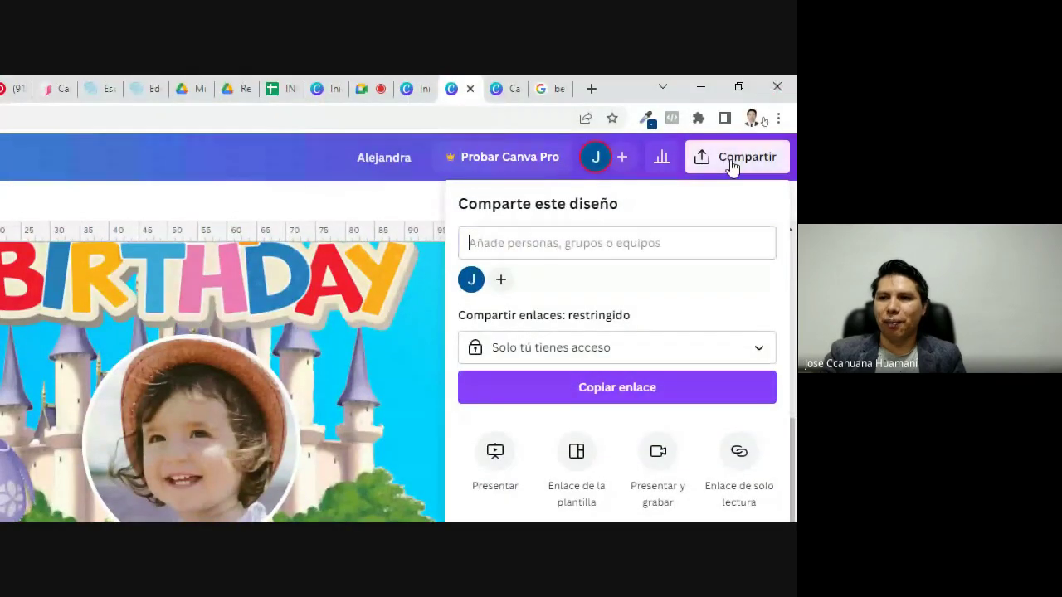
click(741, 158)
click(741, 157)
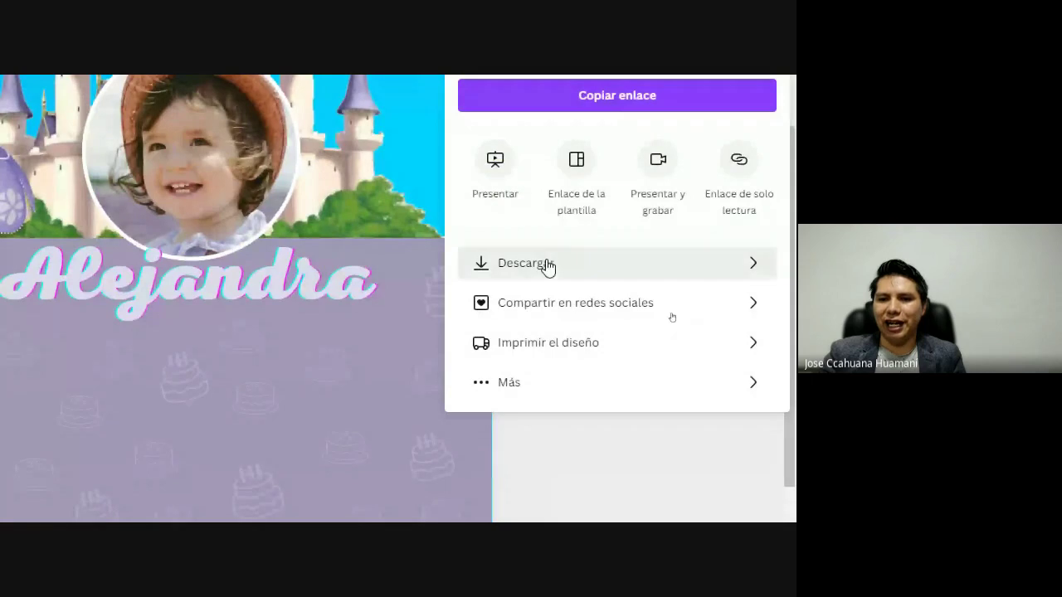
click(547, 263)
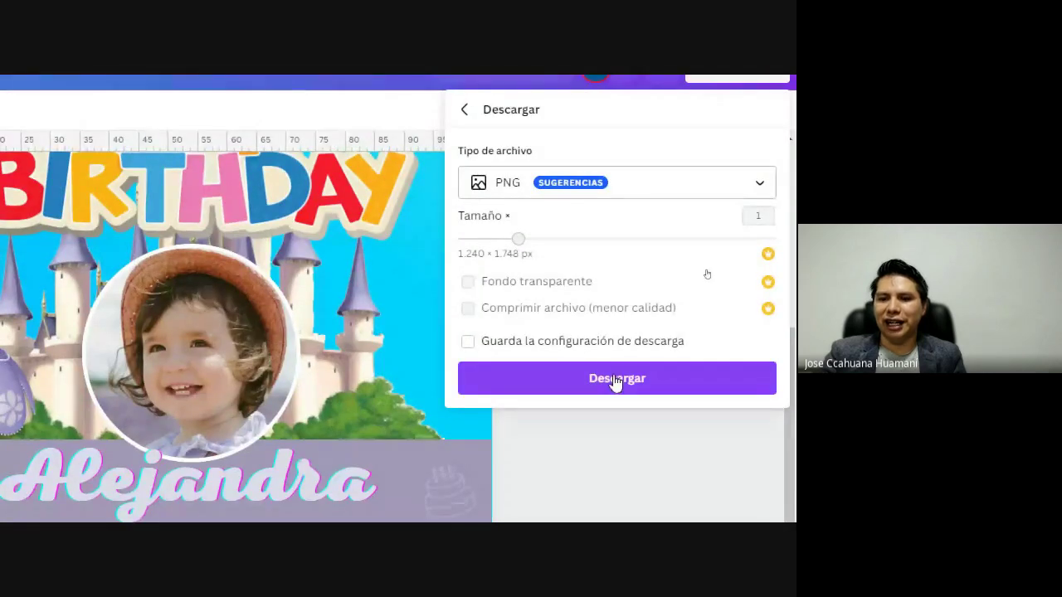
click(595, 379)
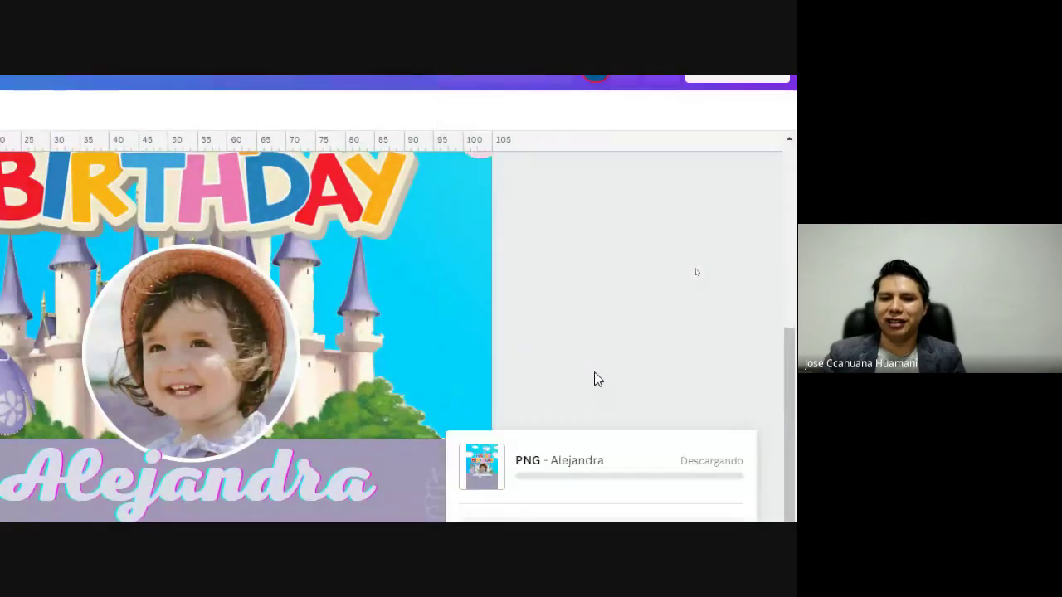